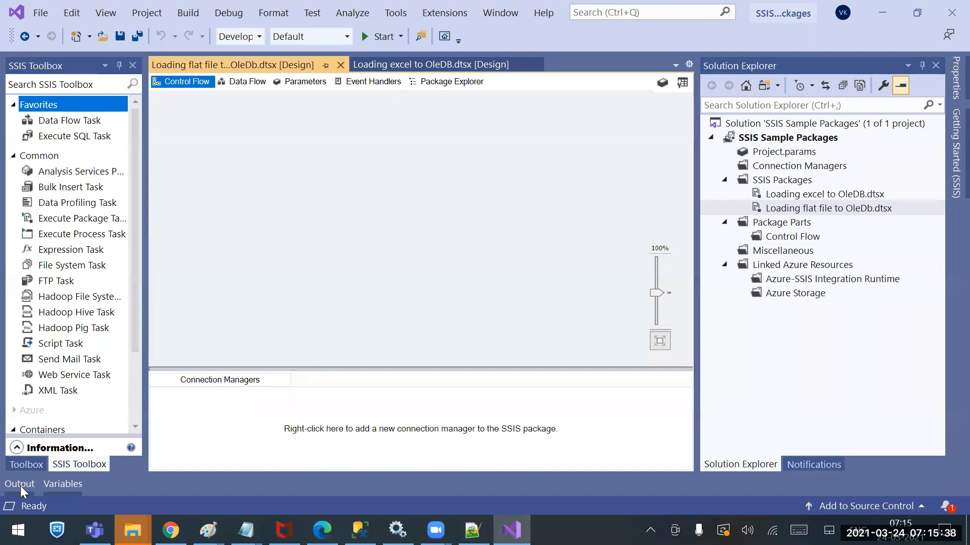
pyautogui.click(18, 529)
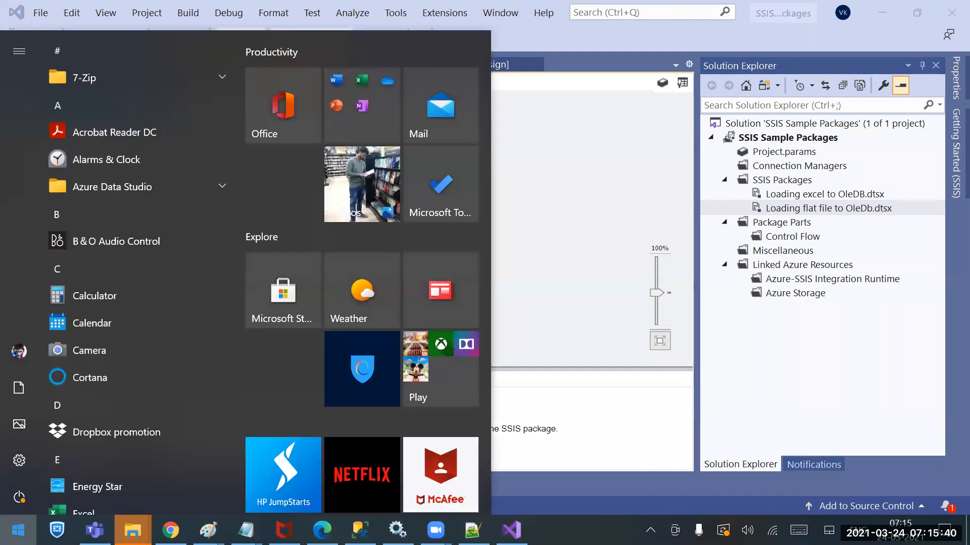
pyautogui.write('note')
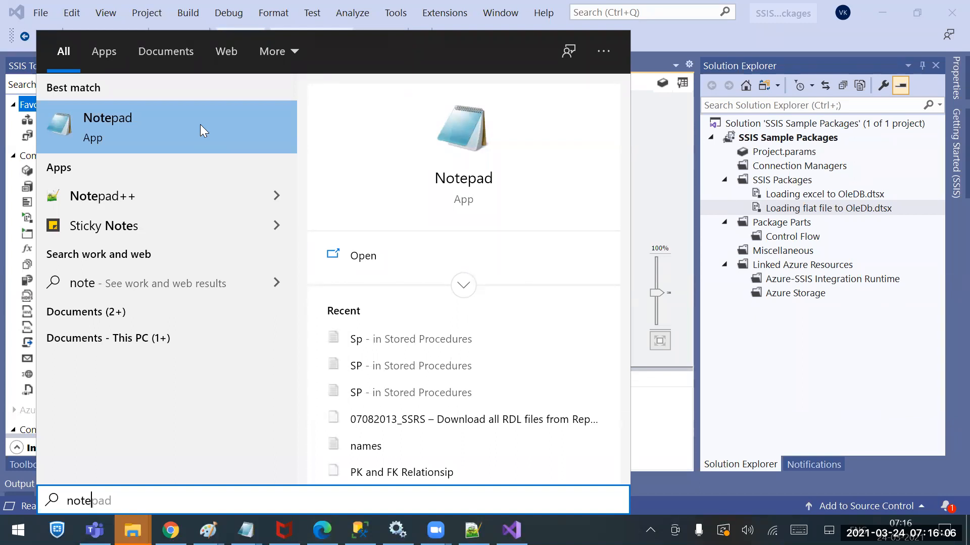
pyautogui.press('Escape')
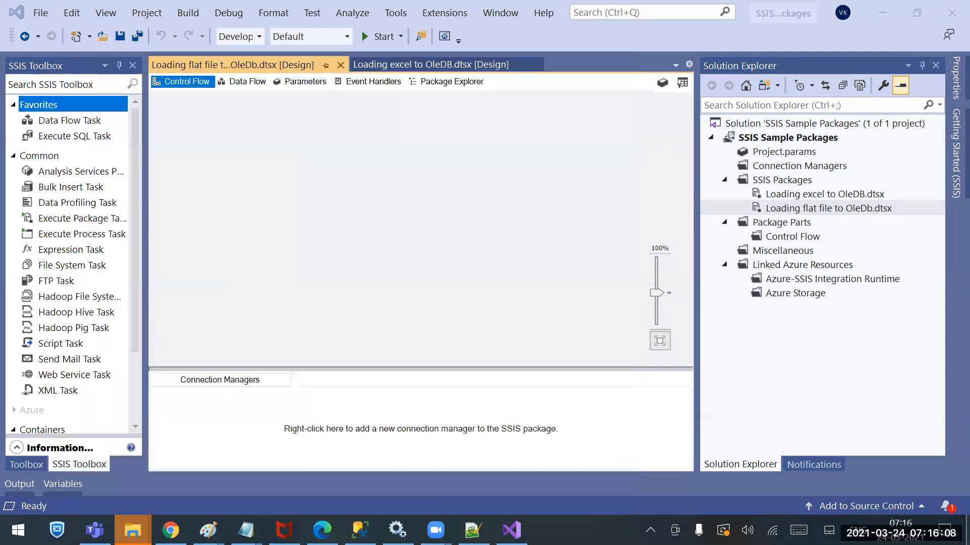
pyautogui.press('super+d')
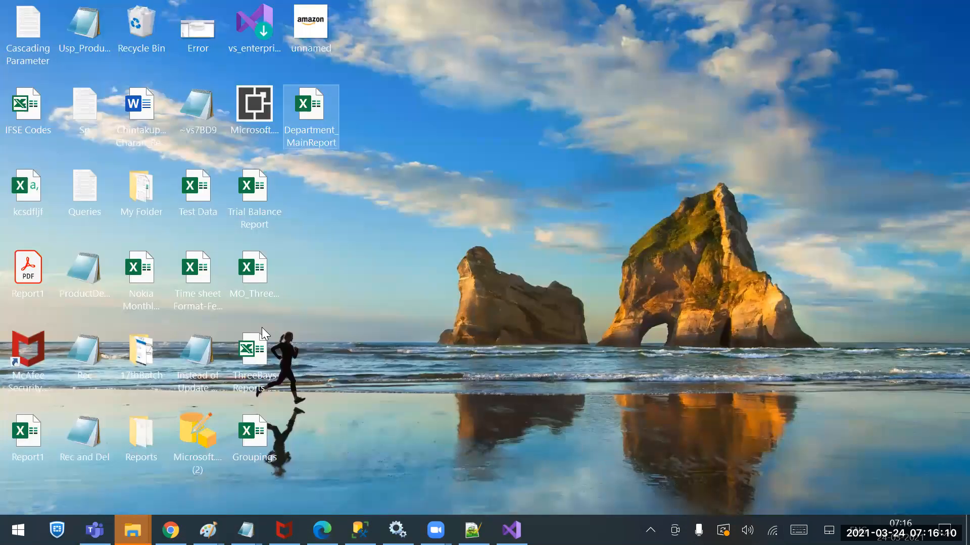
pyautogui.click(376, 169)
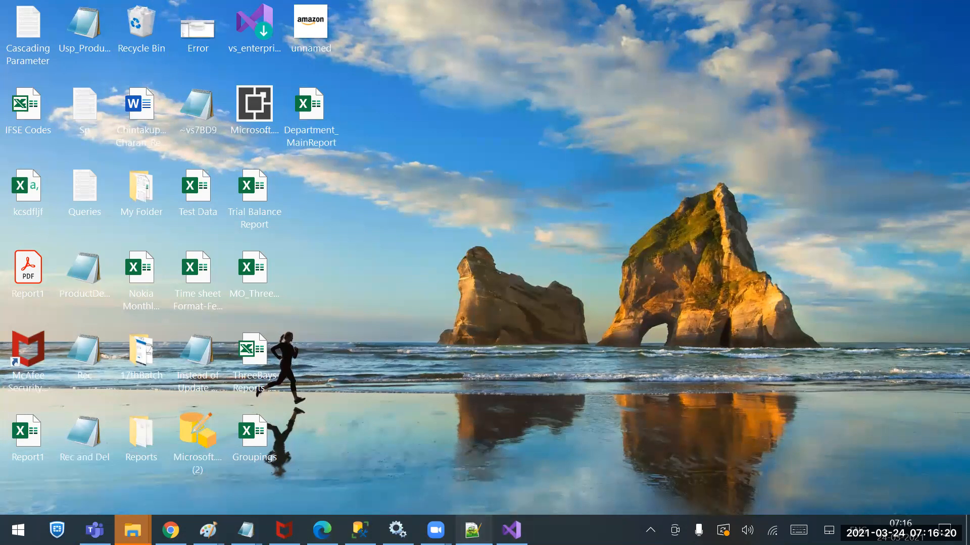
# Switch to the open notes in Notepad++ and append the line "Csv--Comma separated Value" at the end, below some blank lines
pyautogui.click(473, 531)
pyautogui.scroll(-1, 243, 399)
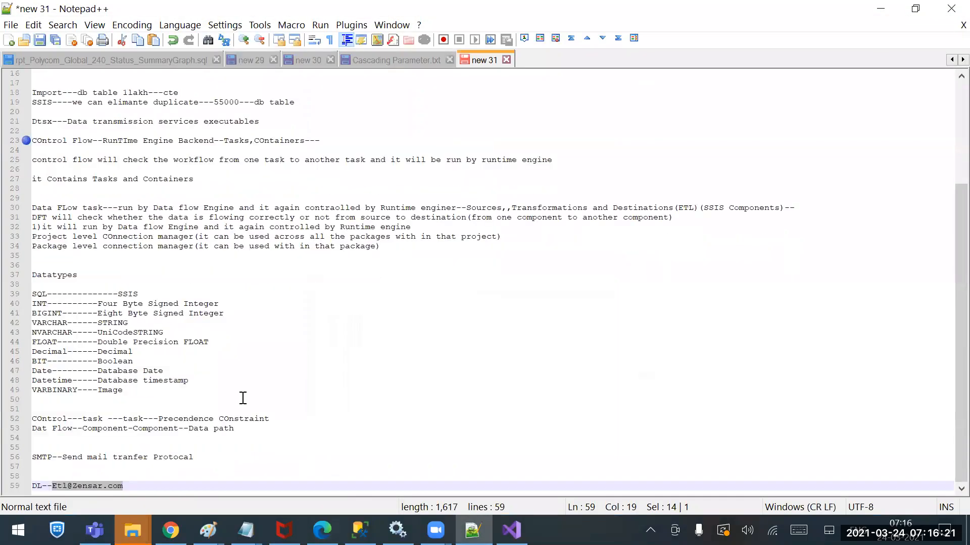
pyautogui.click(167, 490)
pyautogui.press('Return')
pyautogui.press('Return')
pyautogui.press('Return')
pyautogui.write('Csv--')
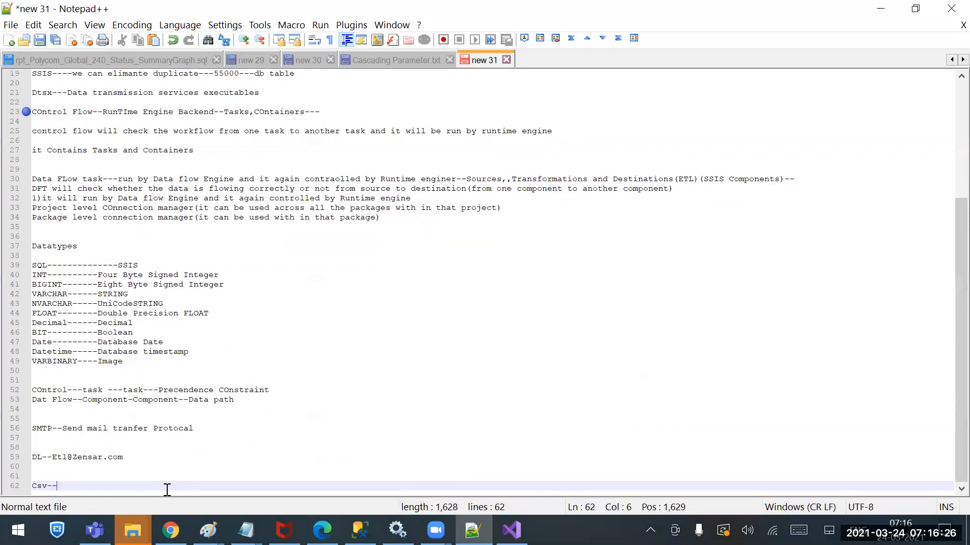
pyautogui.write('Comma separated a')
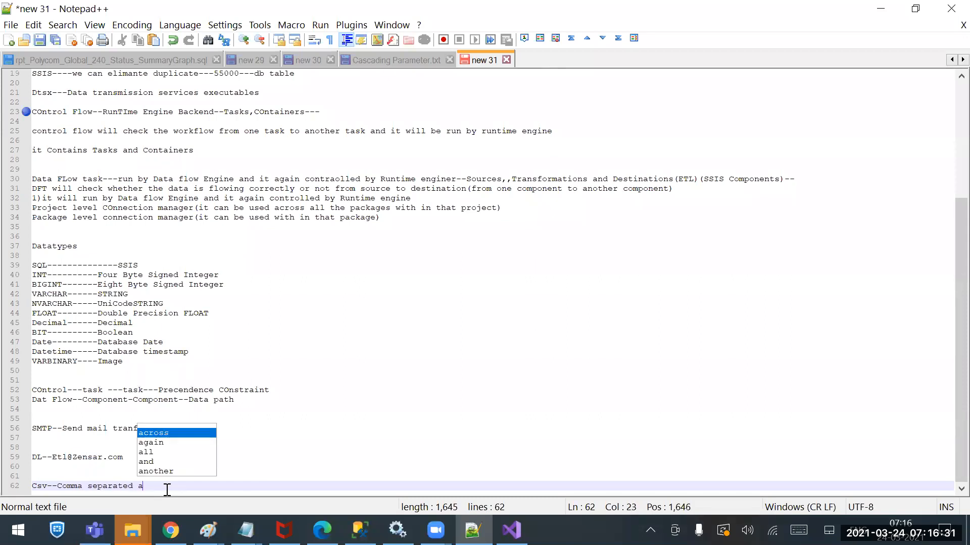
pyautogui.press('BackSpace')
pyautogui.write('Value')
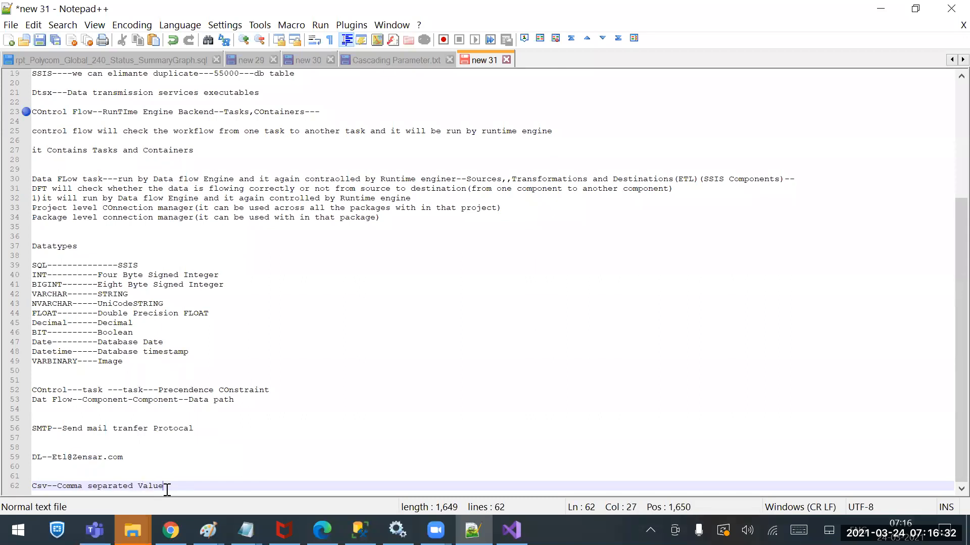
# Add the line "Txt--Flat File---" below the Csv entry, followed by blank lines
pyautogui.press('Return')
pyautogui.write('Tax--')
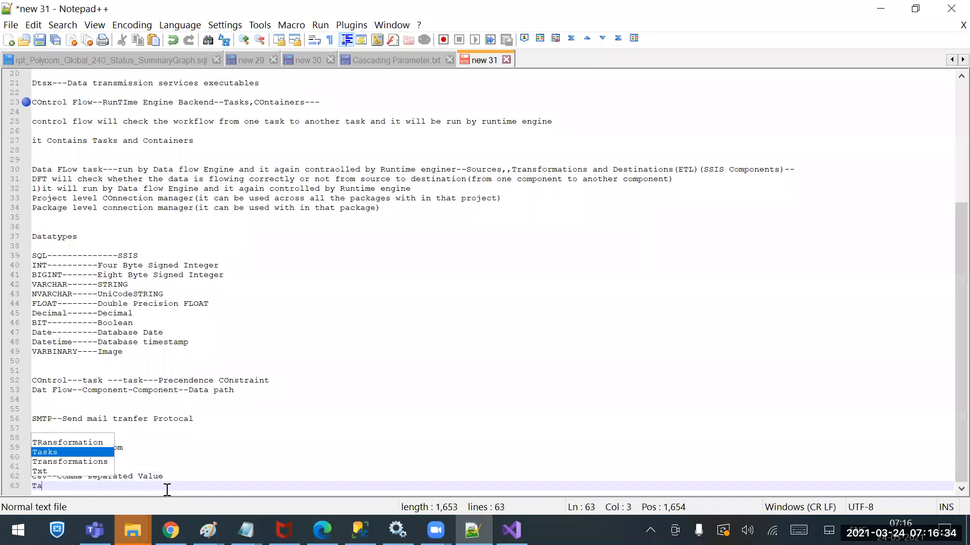
pyautogui.press('BackSpace')
pyautogui.press('BackSpace')
pyautogui.press('BackSpace')
pyautogui.press('BackSpace')
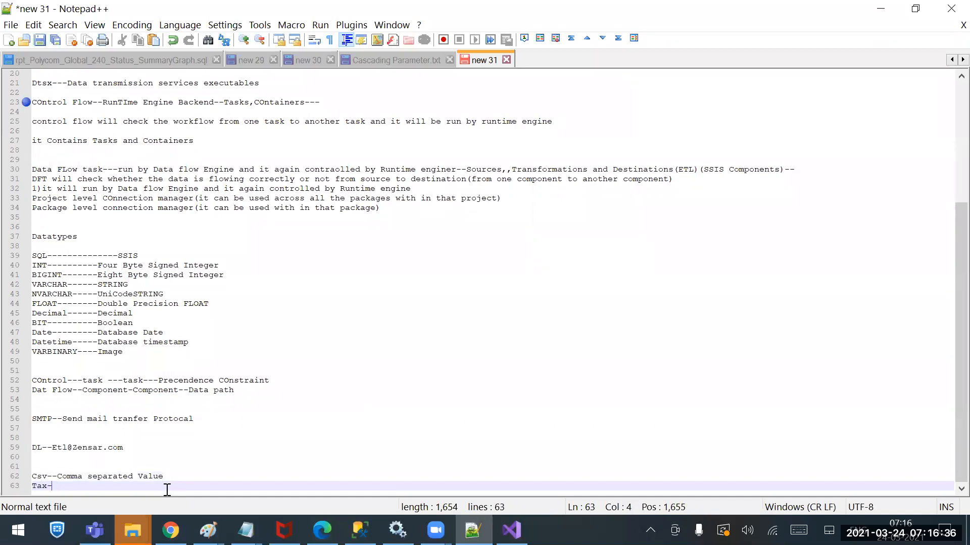
pyautogui.write('xt--Flat Filr')
pyautogui.press('BackSpace')
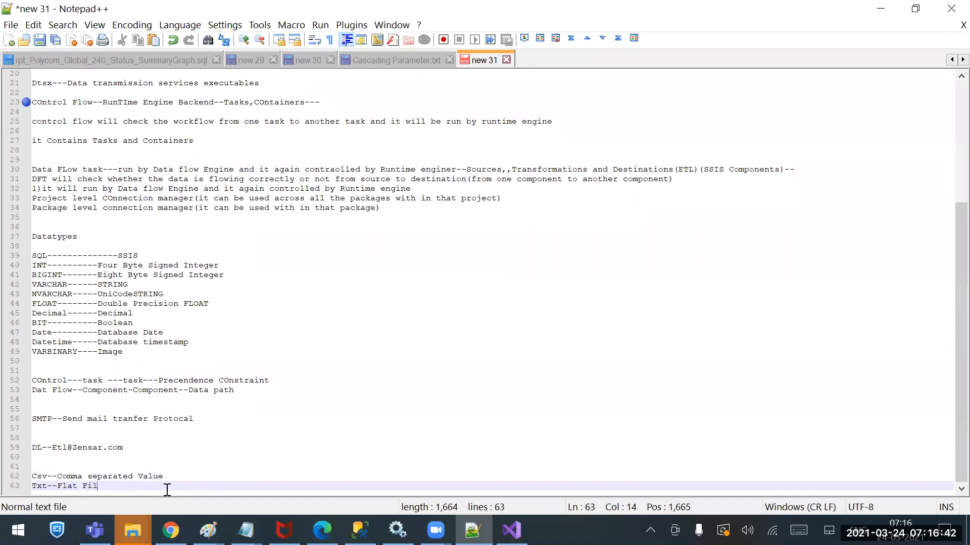
pyautogui.write('e---')
pyautogui.press('Return')
pyautogui.press('Return')
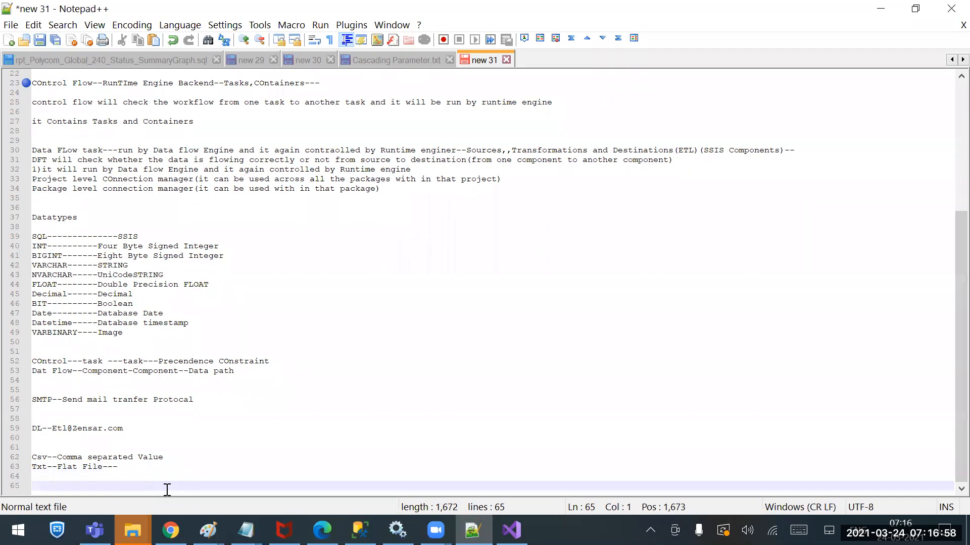
# Add a line listing the delimiter characters, reading "/ : ; |---Delimitors"
pyautogui.write('/ : ;')
pyautogui.write('|---Delimitors')
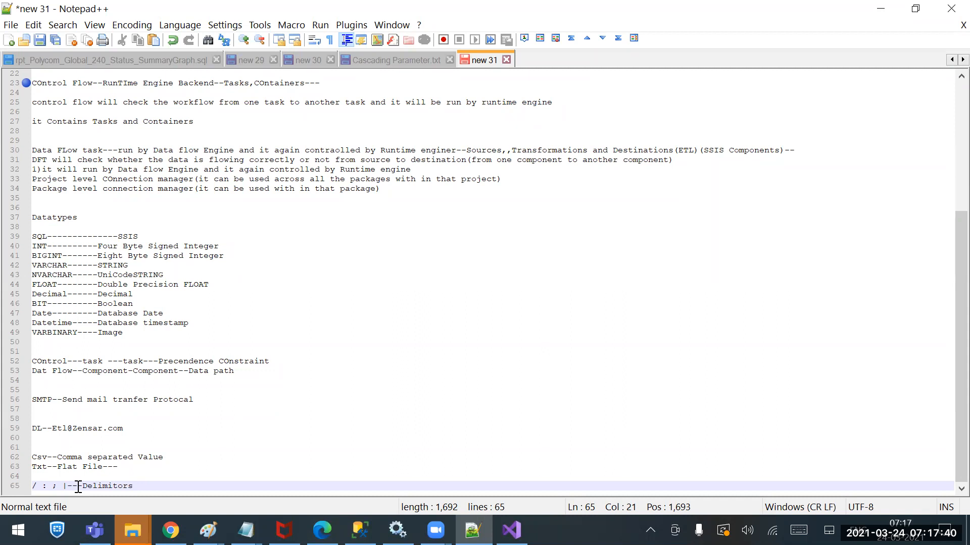
pyautogui.click(75, 450)
pyautogui.moveTo(74, 450); pyautogui.dragTo(171, 457)
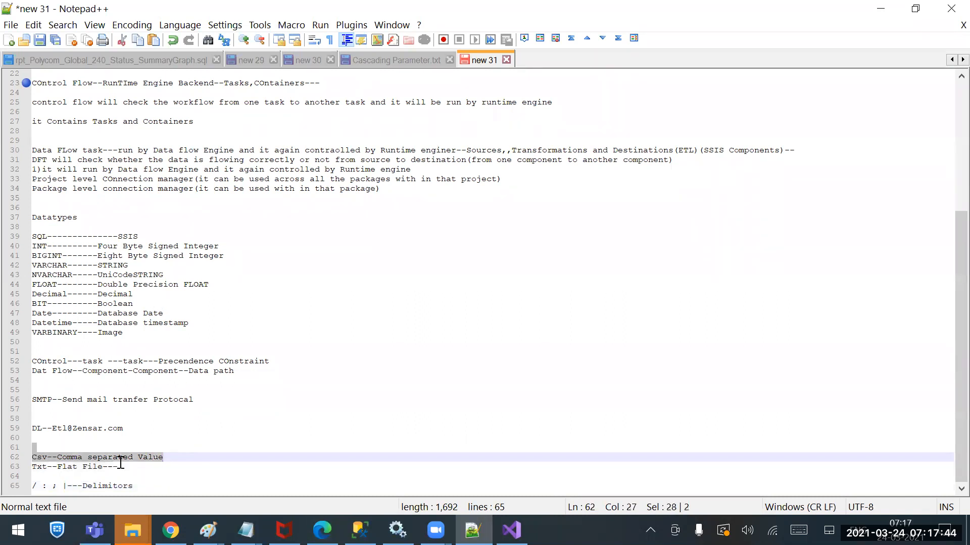
pyautogui.click(37, 477)
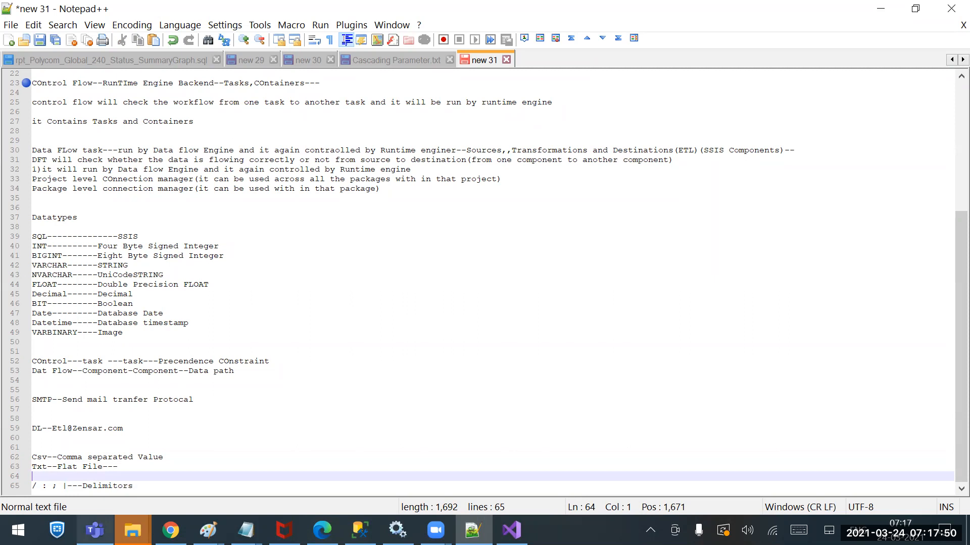
pyautogui.moveTo(95, 530)
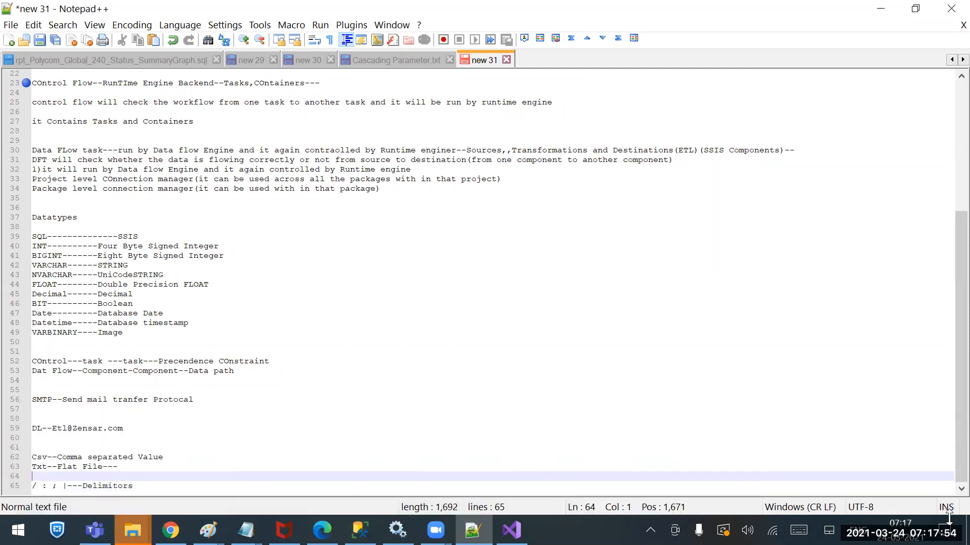
# Show the desktop and open the IFSE Codes workbook in Excel
pyautogui.click(969, 530)
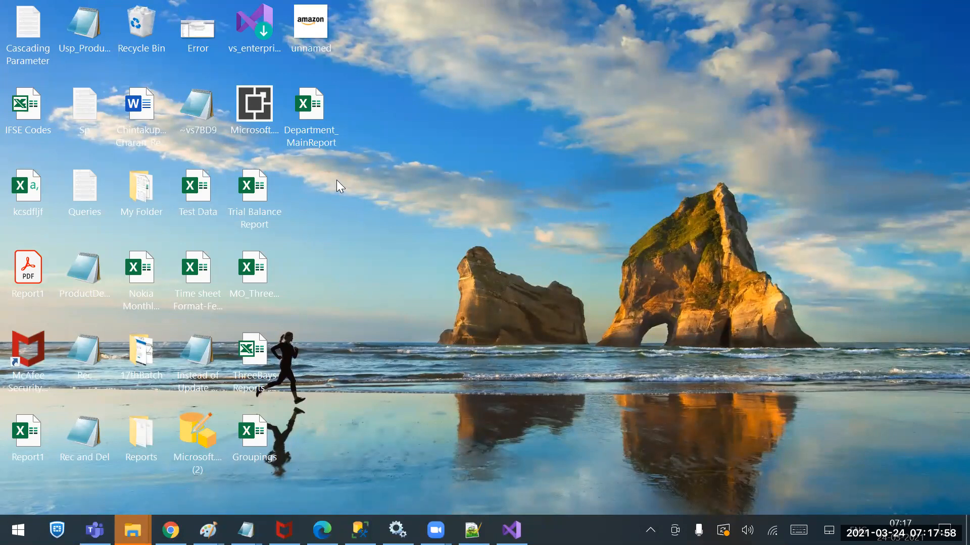
pyautogui.doubleClick(317, 118)
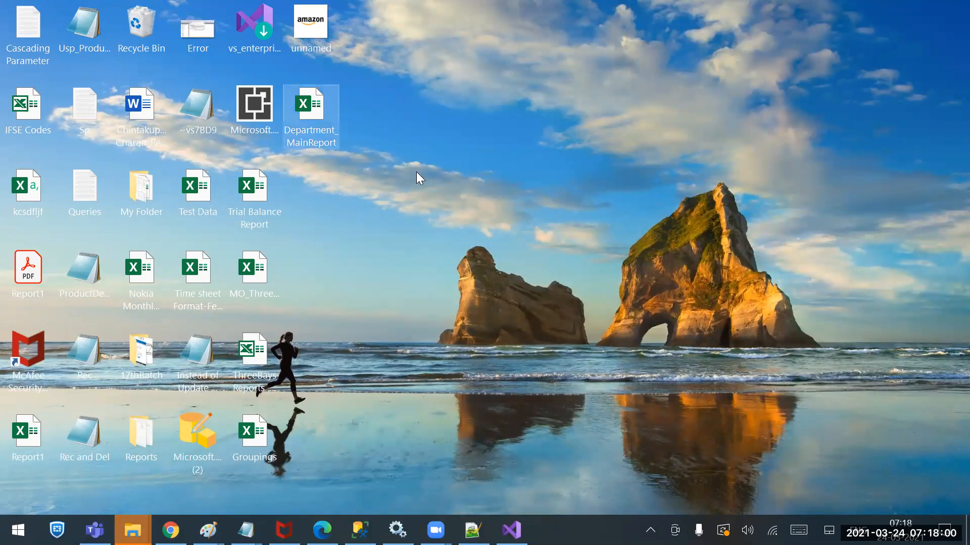
pyautogui.rightClick(431, 203)
pyautogui.click(303, 251)
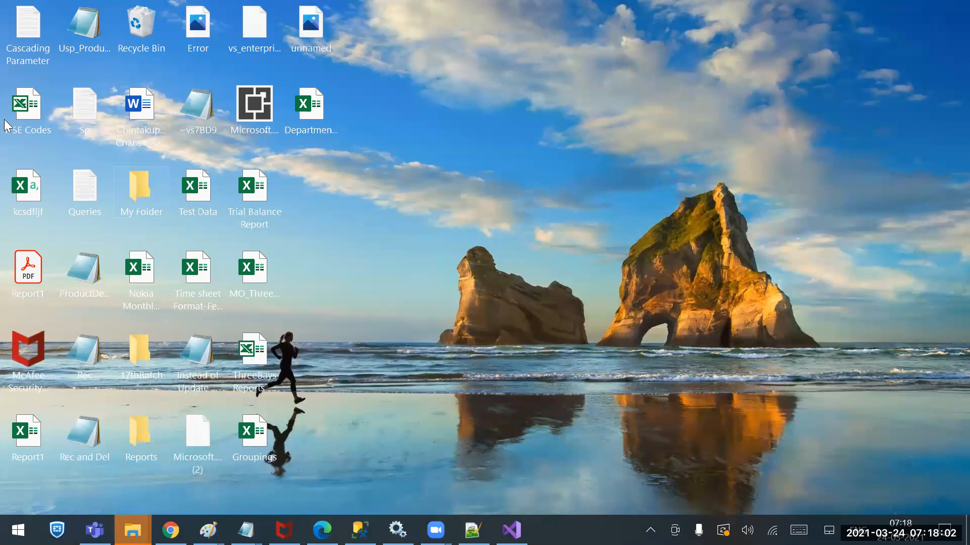
pyautogui.rightClick(34, 92)
pyautogui.click(34, 102)
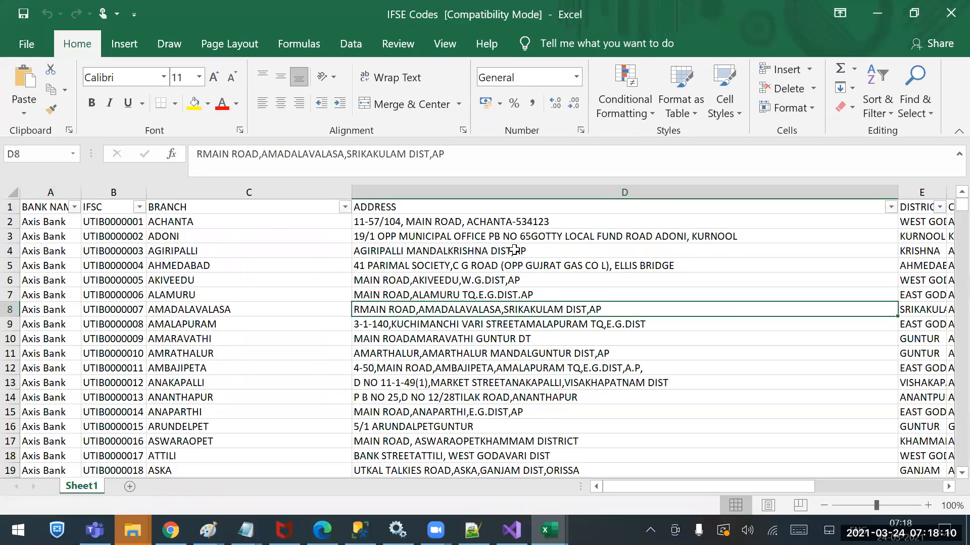
# Save a copy of the workbook as CSV (Comma delimited) in the Sources folder, keeping the name IFSE Codes
pyautogui.click(23, 46)
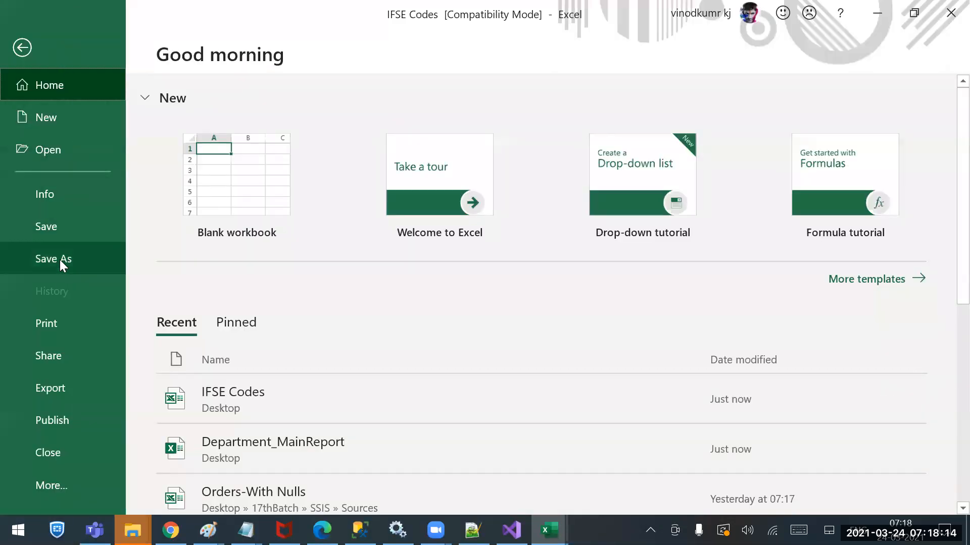
pyautogui.click(60, 261)
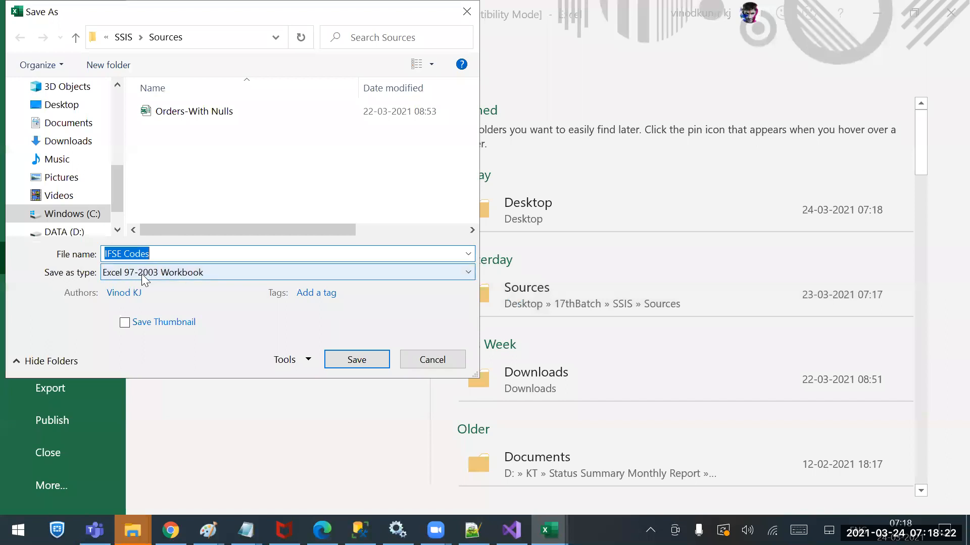
pyautogui.click(196, 279)
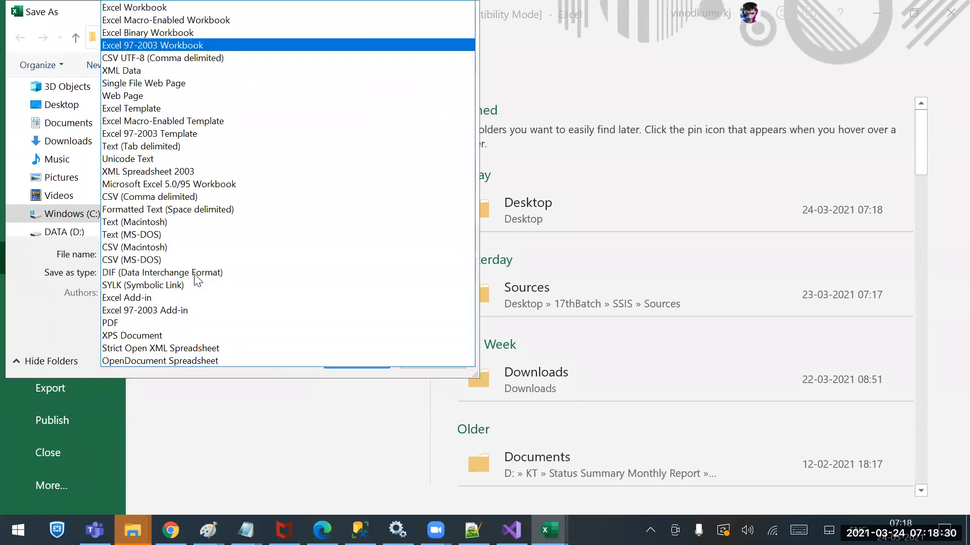
pyautogui.click(156, 196)
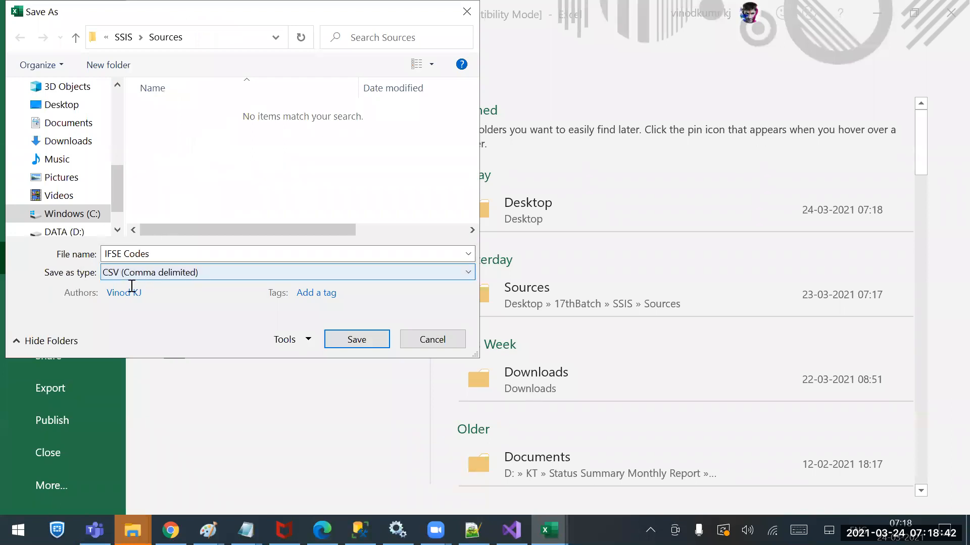
pyautogui.click(377, 341)
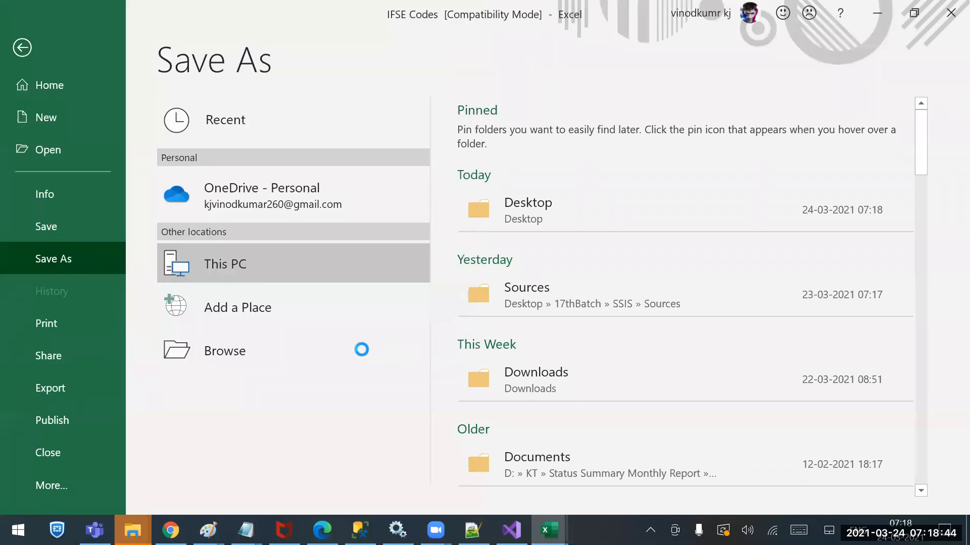
# Open the SSIS Sources folder in File Explorer and widen the Type column to compare the file types of IFSE Codes and Orders-With Nulls
pyautogui.rightClick(133, 529)
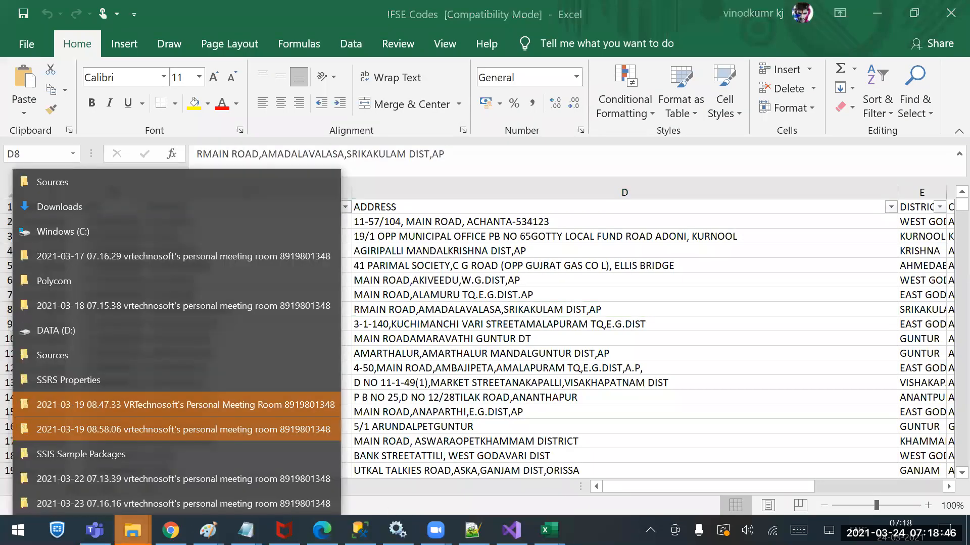
pyautogui.click(60, 182)
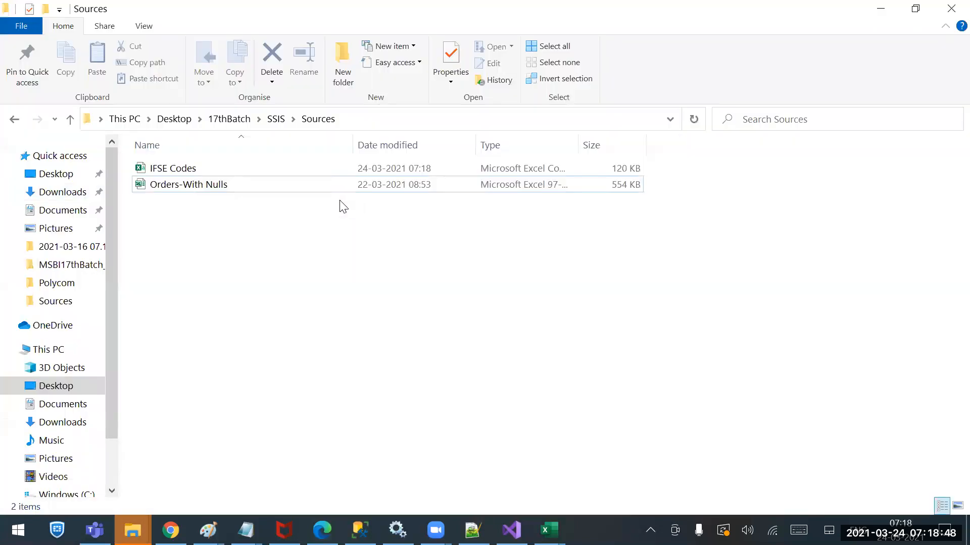
pyautogui.click(185, 167)
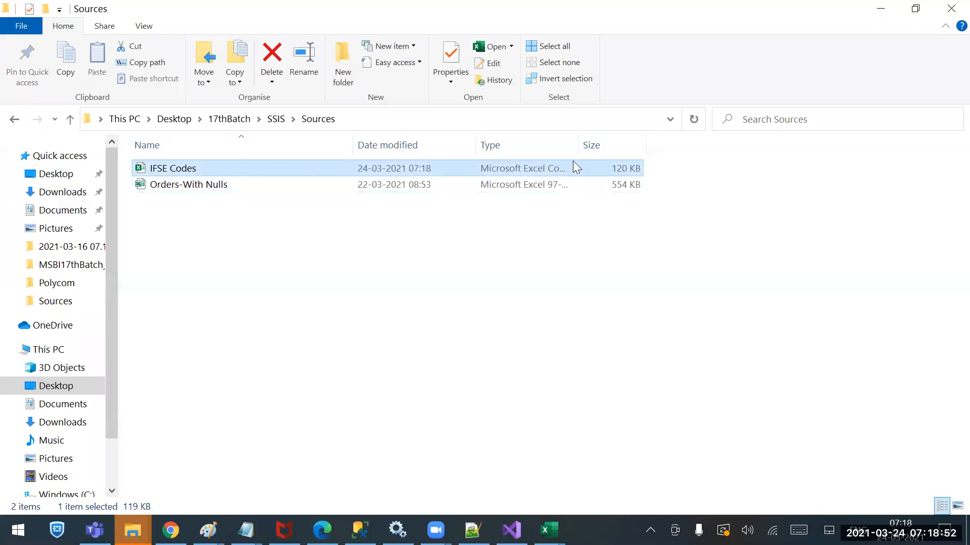
pyautogui.moveTo(577, 143); pyautogui.dragTo(712, 144)
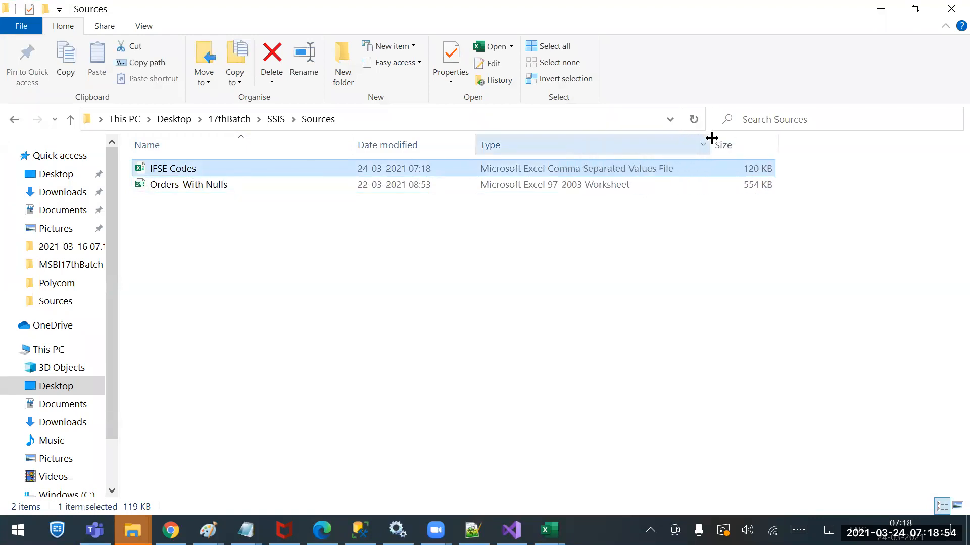
pyautogui.click(557, 196)
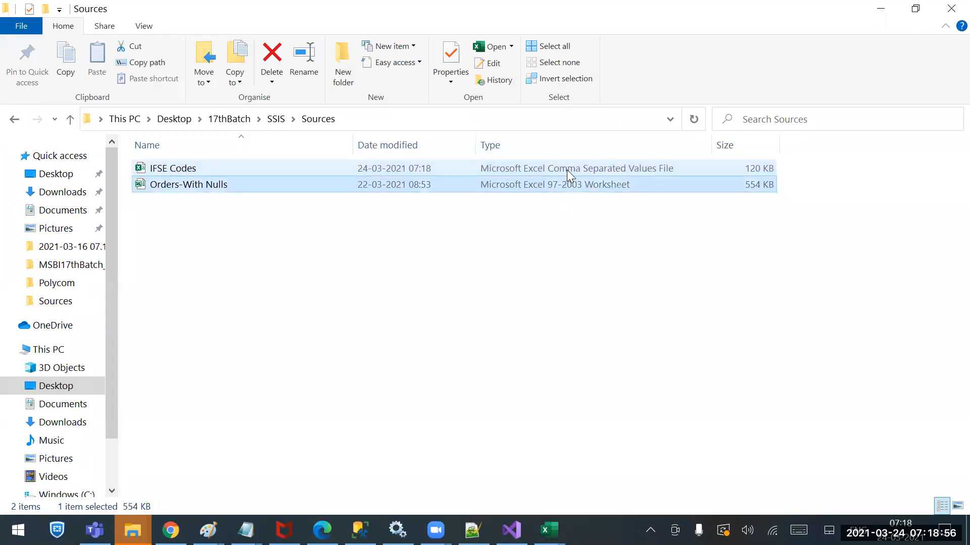
pyautogui.click(566, 173)
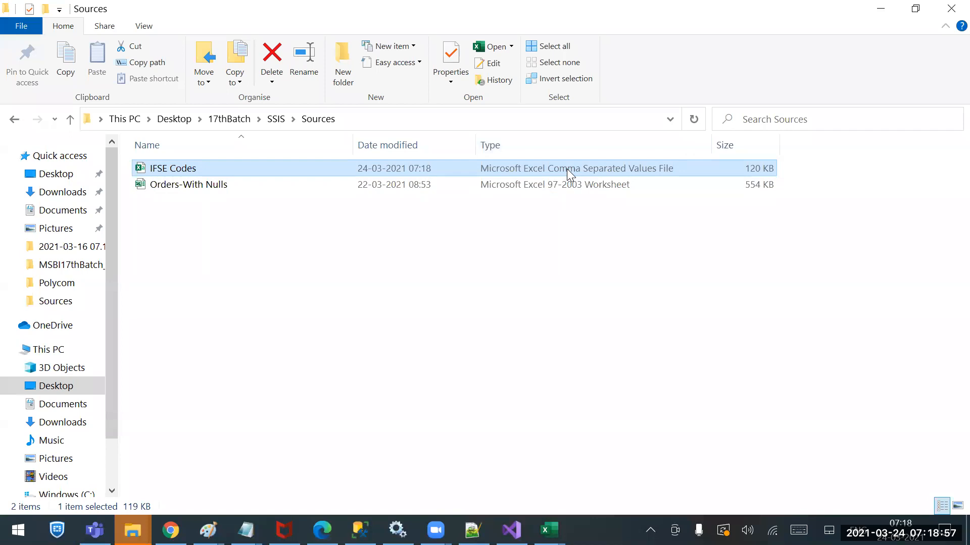
# Copy the IFSE Codes and Orders-With Nulls files from the Sources folder and paste them onto the desktop
pyautogui.rightClick(171, 170)
pyautogui.click(233, 224)
pyautogui.moveTo(233, 225); pyautogui.dragTo(230, 158)
pyautogui.hotkey('ctrl', 'c')
pyautogui.click(967, 533)
pyautogui.rightClick(438, 198)
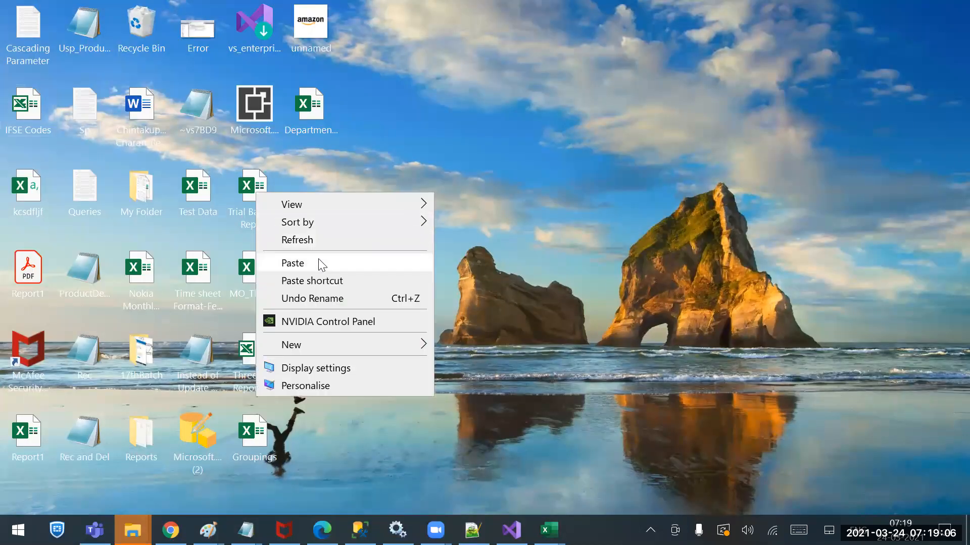
pyautogui.click(322, 263)
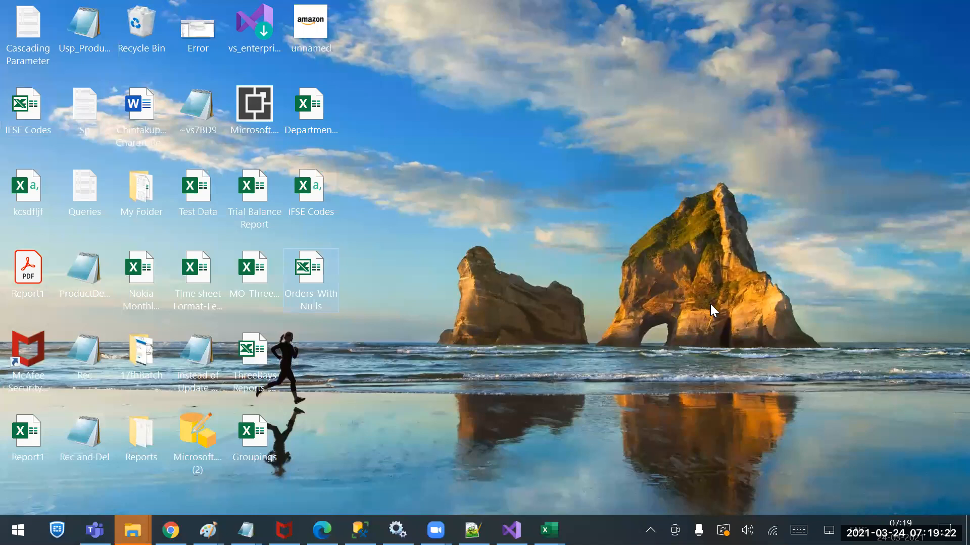
# Dismiss the IFSE Codes workbook from the screen and close the Microsoft Teams account prompt
pyautogui.click(319, 177)
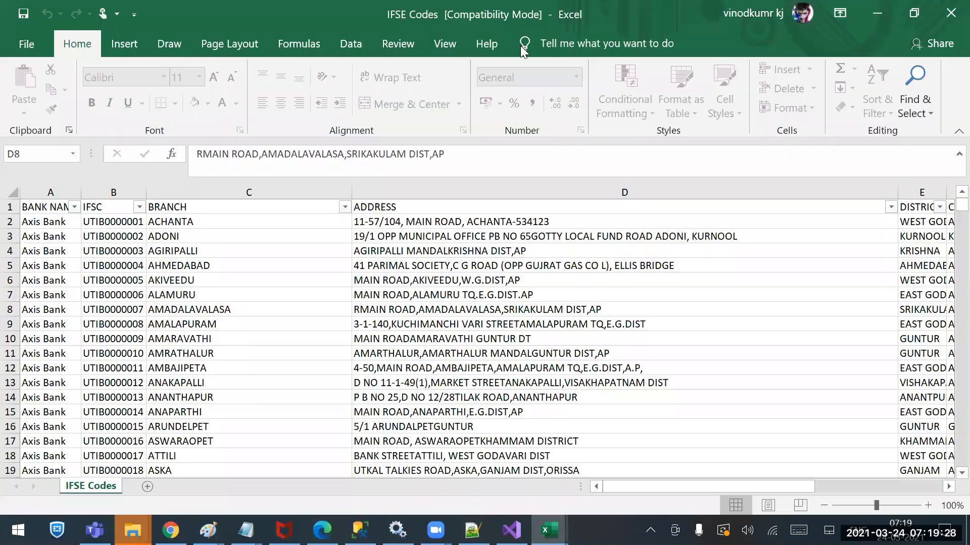
pyautogui.click(491, 308)
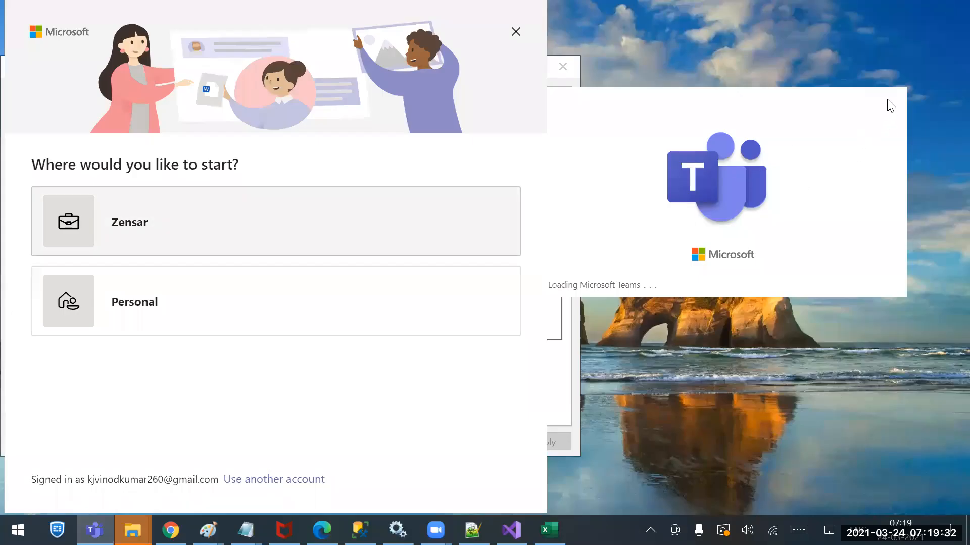
pyautogui.click(515, 31)
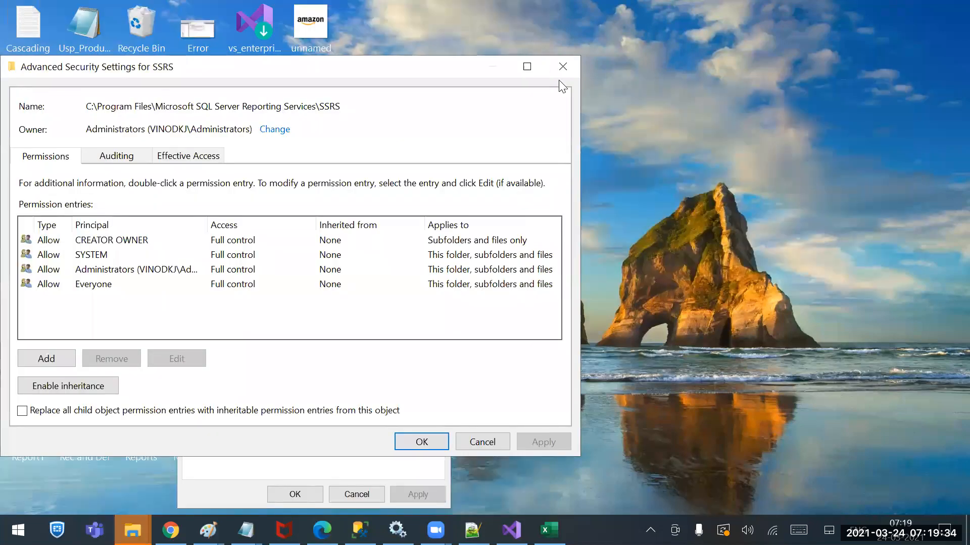
# Close the SSRS folder's security and properties windows and the open IFSE Codes and Department_MainReport workbooks
pyautogui.click(571, 69)
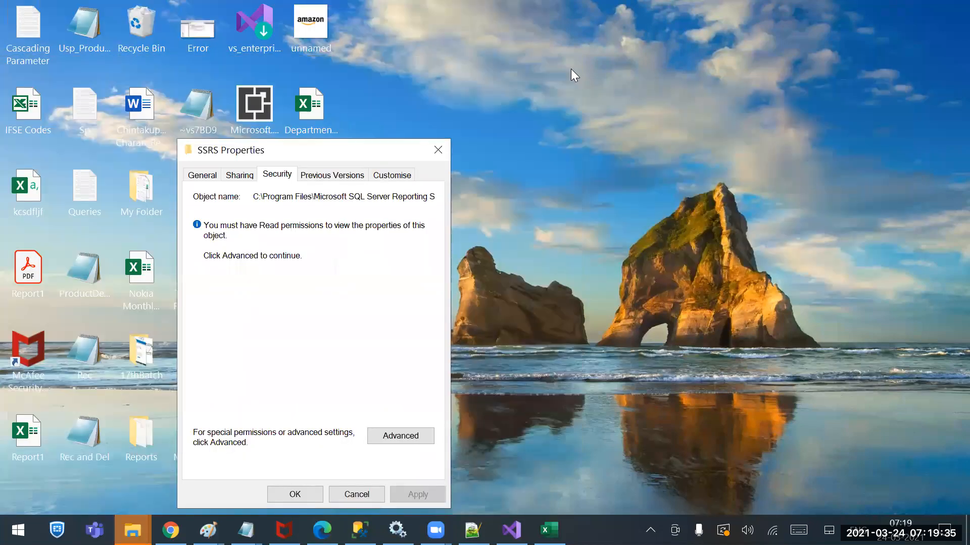
pyautogui.click(443, 145)
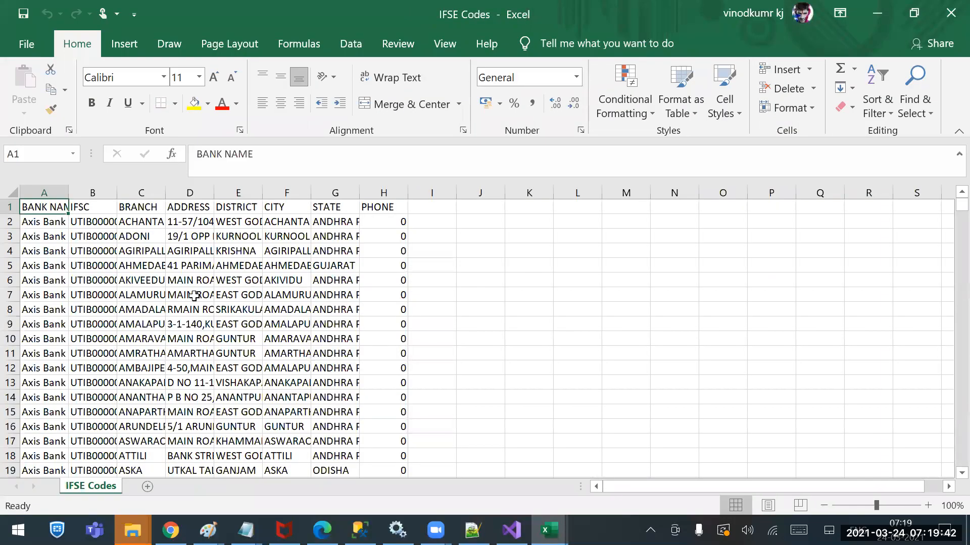
pyautogui.click(200, 293)
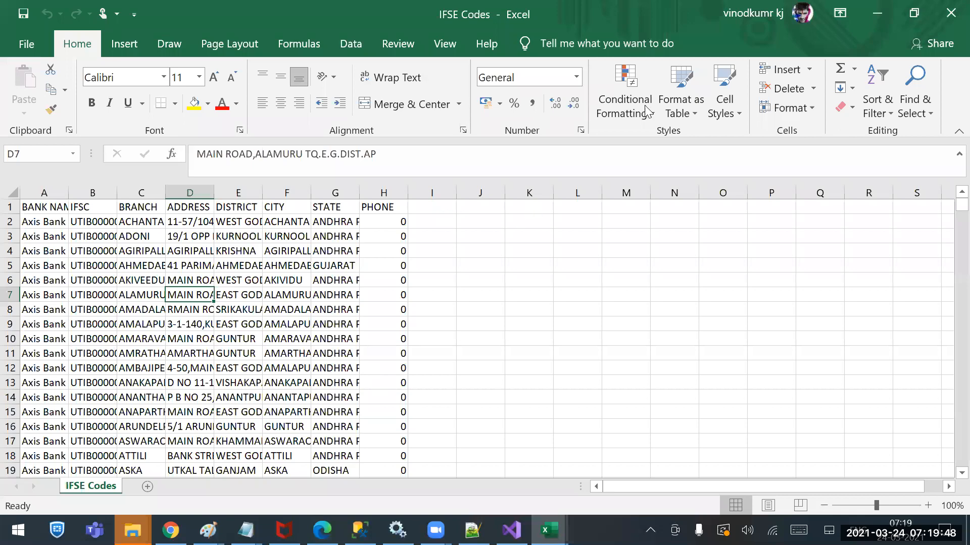
pyautogui.click(950, 13)
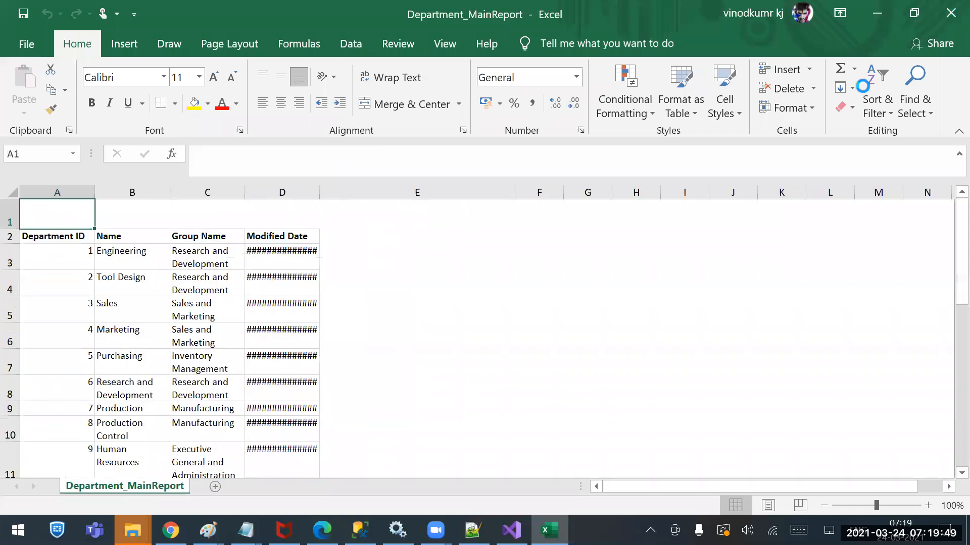
pyautogui.click(951, 12)
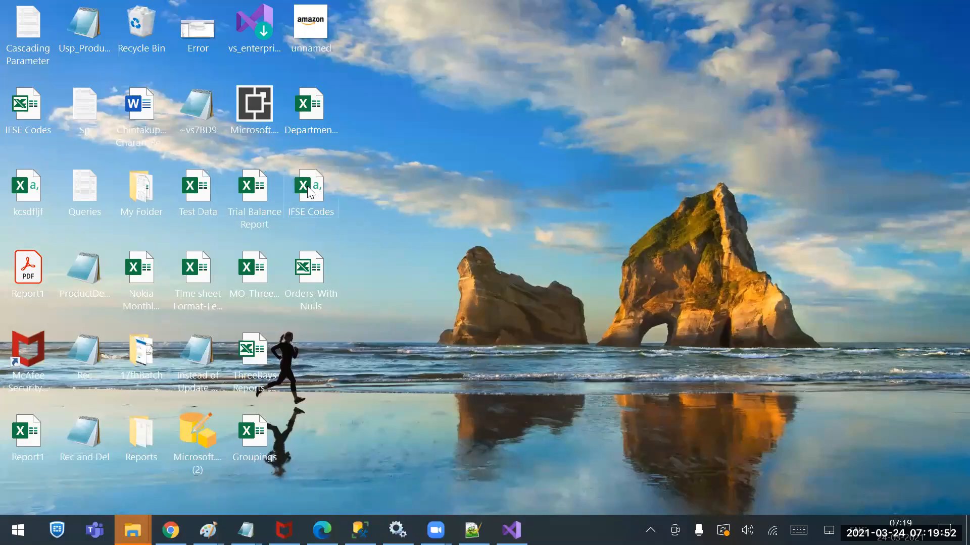
# Check the file type of the desktop's comma-separated IFSE Codes file and open it in Notepad++
pyautogui.moveTo(316, 186)
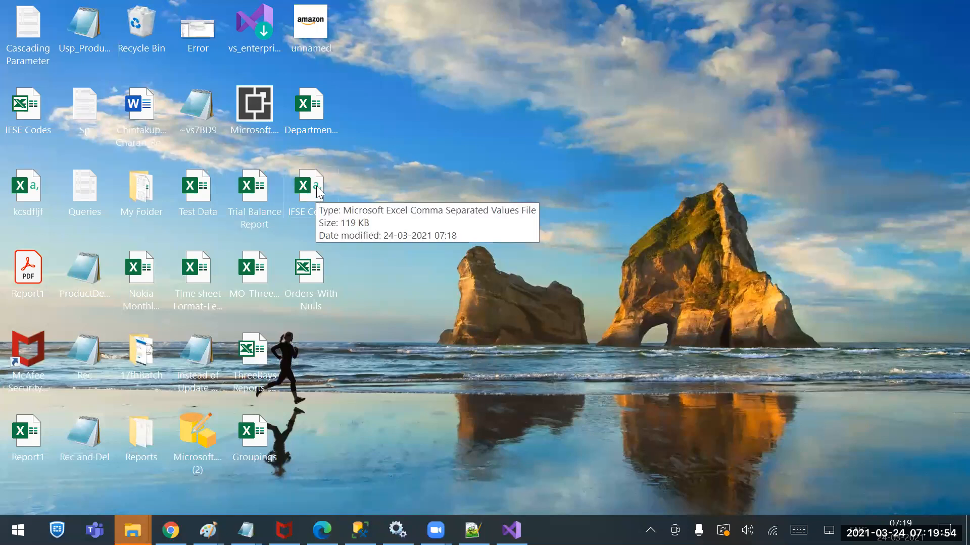
pyautogui.click(307, 282)
pyautogui.moveTo(315, 268)
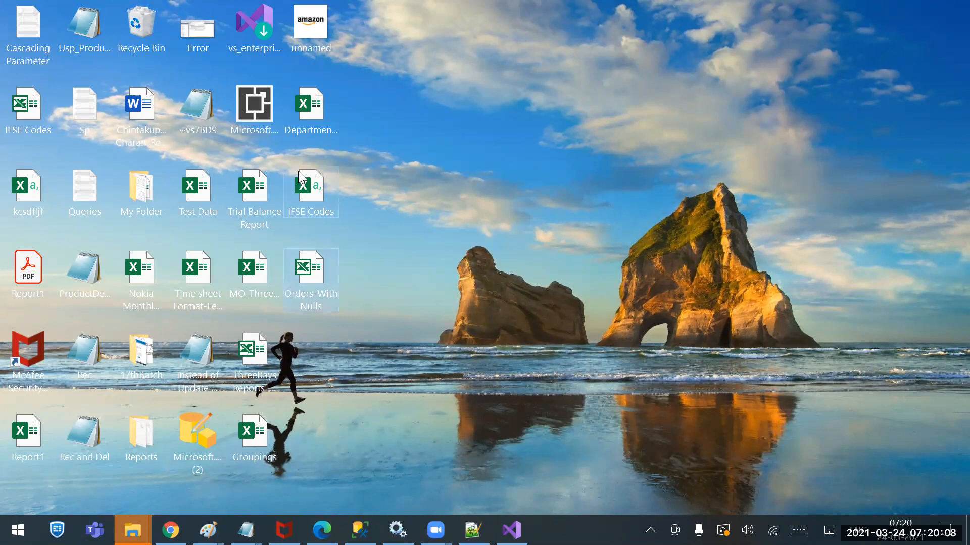
pyautogui.rightClick(318, 186)
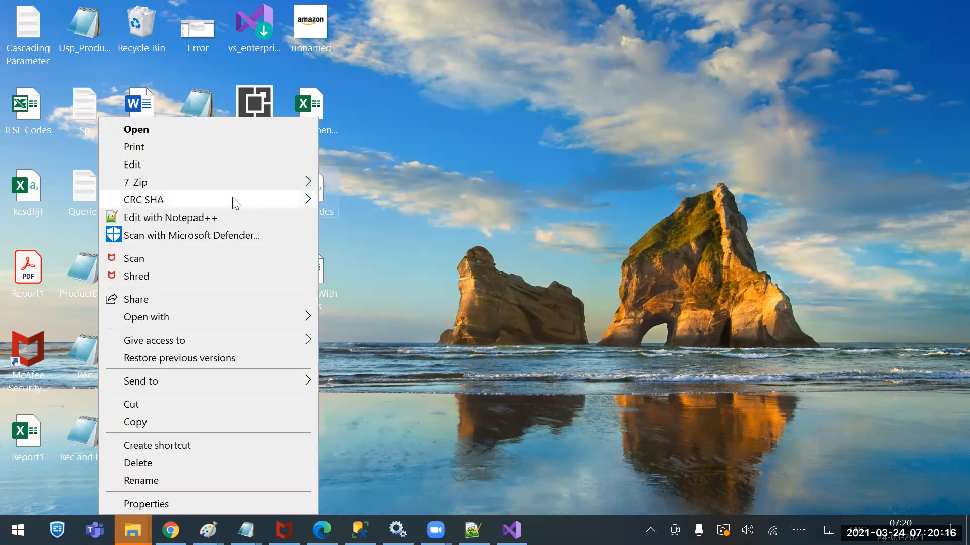
pyautogui.click(181, 222)
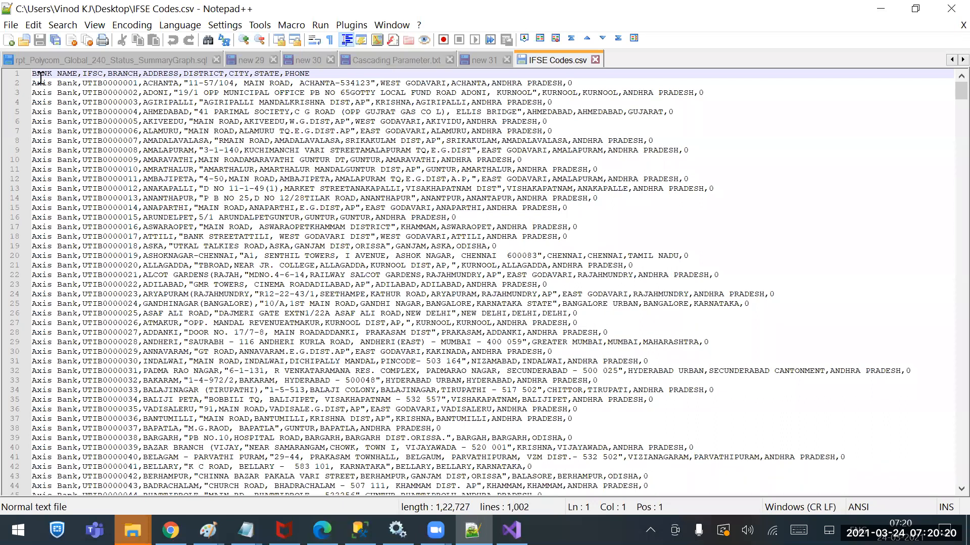
# Examine the header row and the commas inside the ADDRESS value of the first data row in IFSE Codes.csv
pyautogui.moveTo(38, 73); pyautogui.dragTo(82, 83)
pyautogui.click(67, 94)
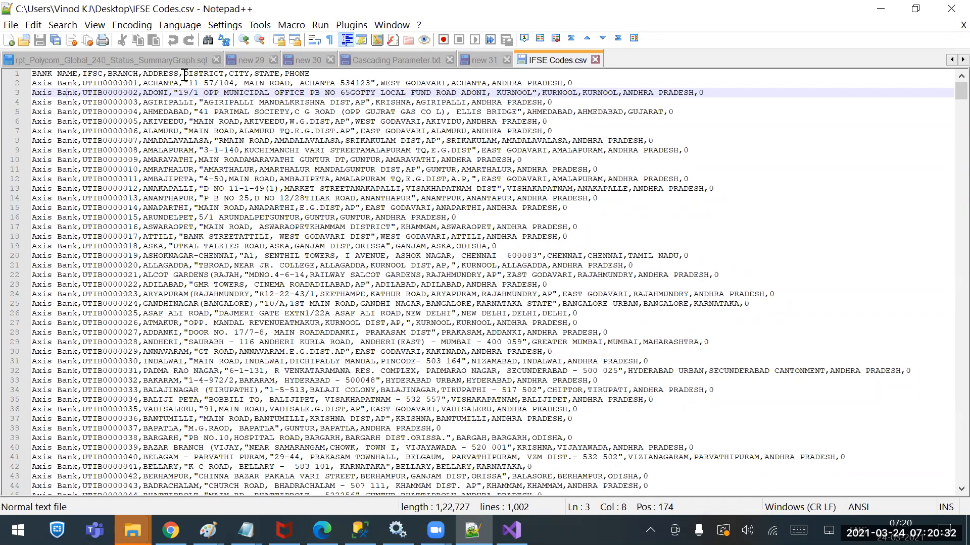
pyautogui.moveTo(189, 83); pyautogui.dragTo(371, 86)
pyautogui.click(372, 85)
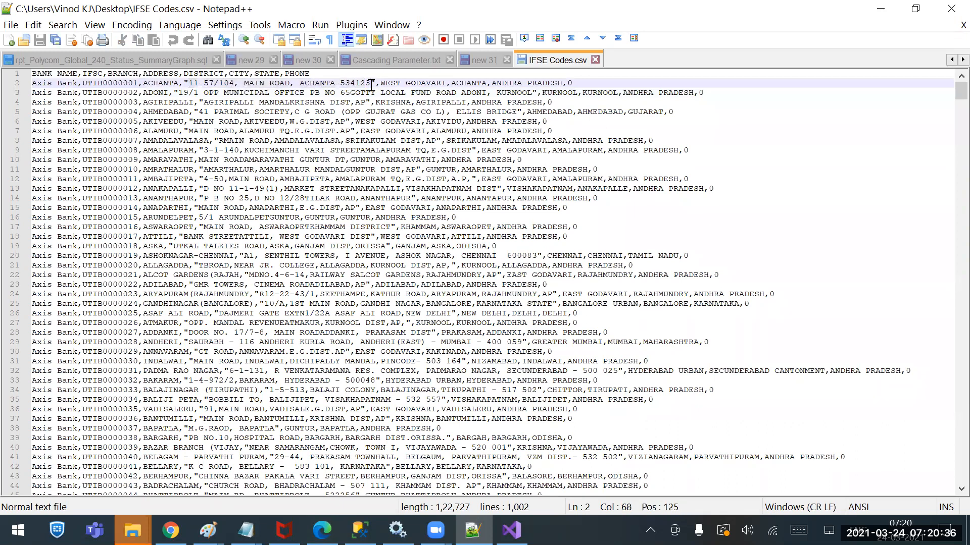
pyautogui.click(190, 84)
pyautogui.moveTo(190, 84); pyautogui.dragTo(372, 87)
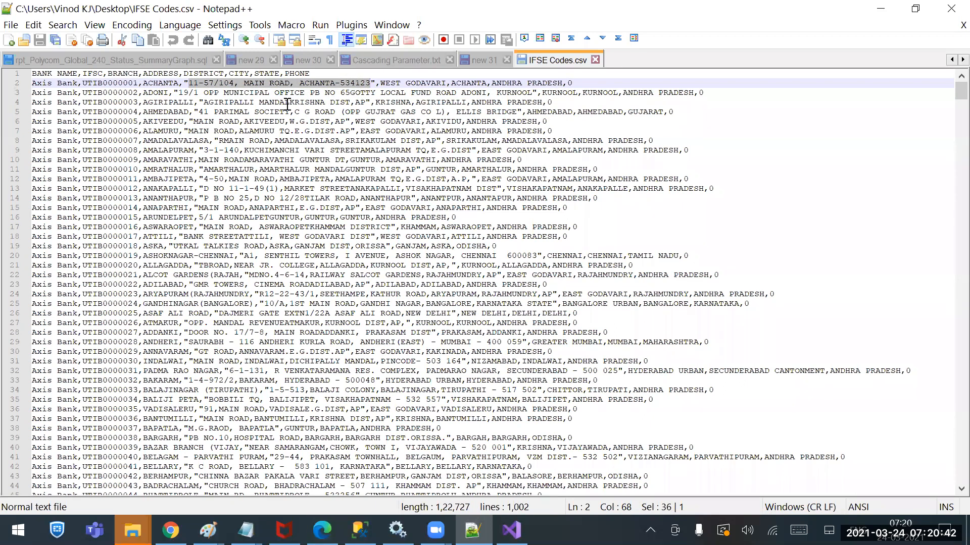
pyautogui.click(232, 83)
pyautogui.moveTo(236, 83); pyautogui.dragTo(238, 83)
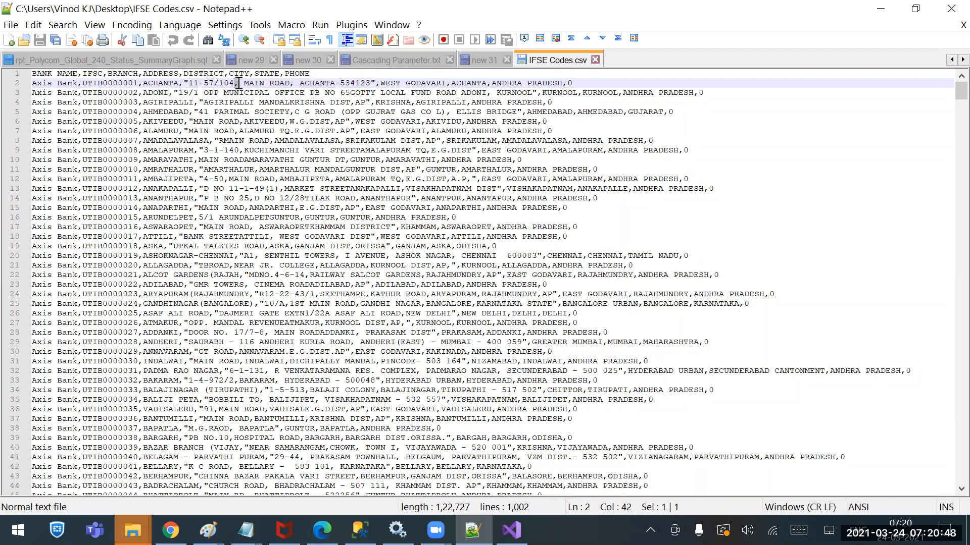
# Examine the opening and closing double quotes around the ADDRESS value on line 2
pyautogui.moveTo(191, 83); pyautogui.dragTo(290, 84)
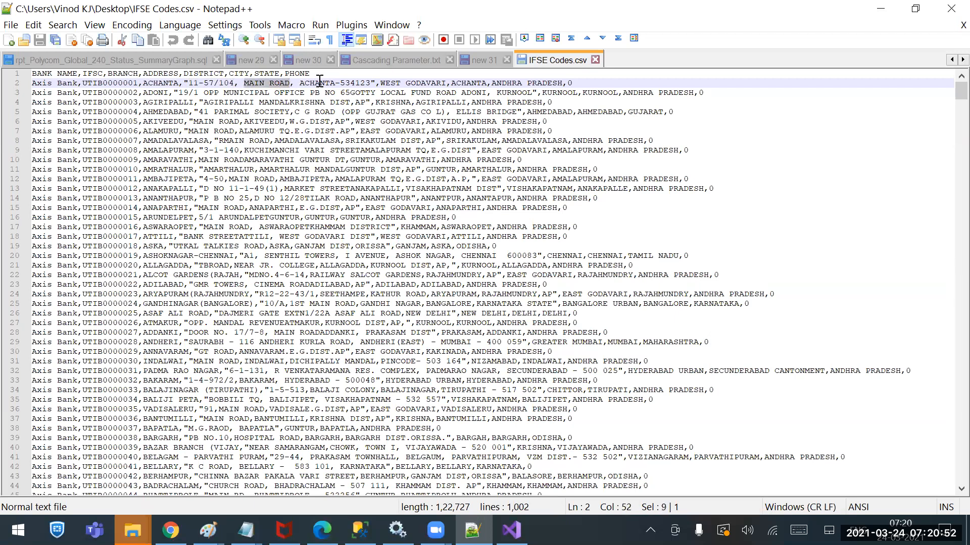
pyautogui.click(309, 105)
pyautogui.moveTo(188, 83); pyautogui.dragTo(370, 83)
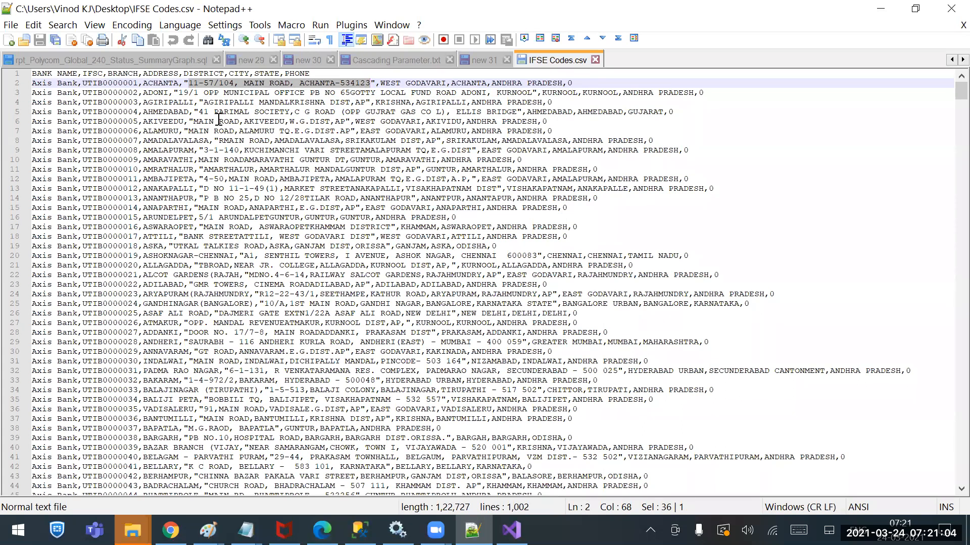
pyautogui.moveTo(185, 83); pyautogui.dragTo(188, 84)
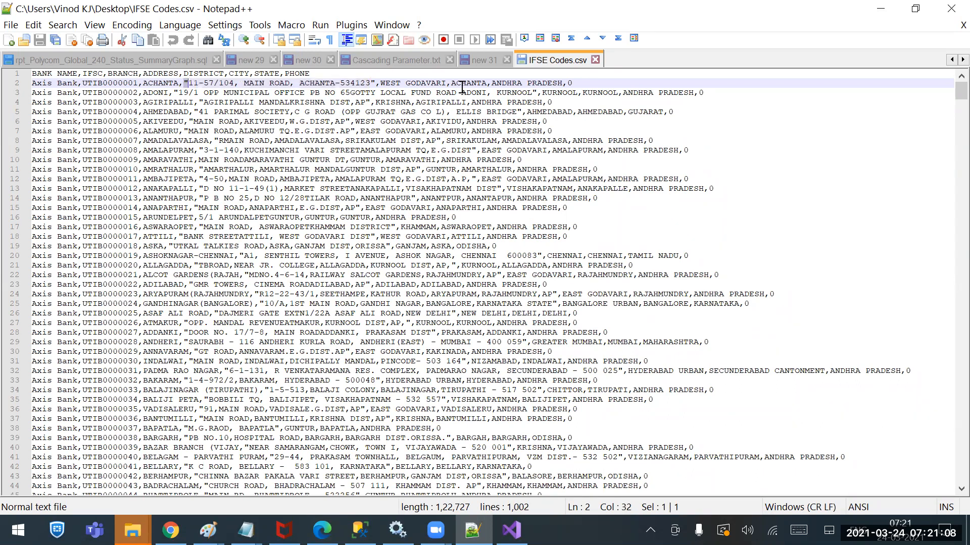
pyautogui.moveTo(375, 83); pyautogui.dragTo(193, 84)
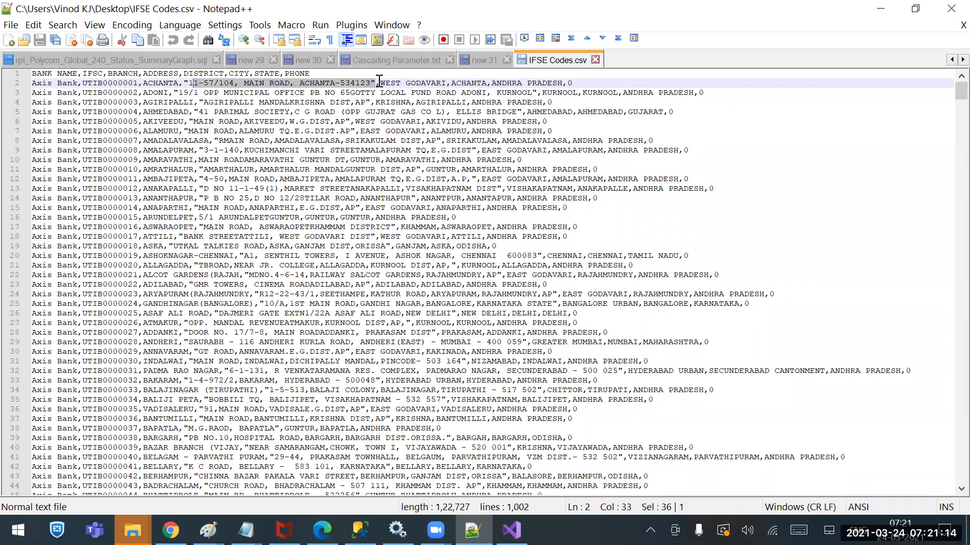
pyautogui.keyDown('shift'); pyautogui.click(185, 85); pyautogui.keyUp('shift')
# Examine how double quotes enclose the comma-containing ADDRESS value of the ANAPARTHI record on line 15
pyautogui.moveTo(202, 210); pyautogui.dragTo(355, 208)
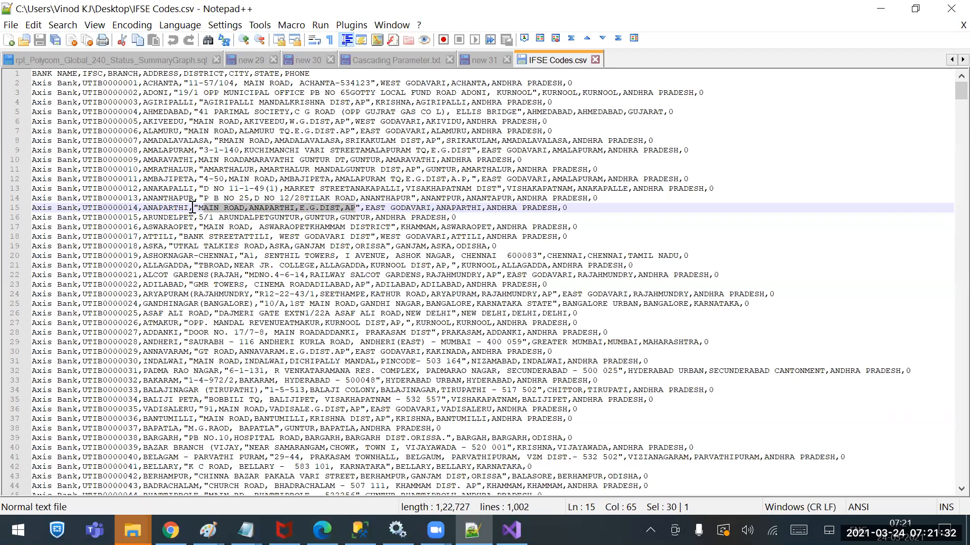
pyautogui.moveTo(194, 208); pyautogui.dragTo(358, 205)
pyautogui.click(360, 208)
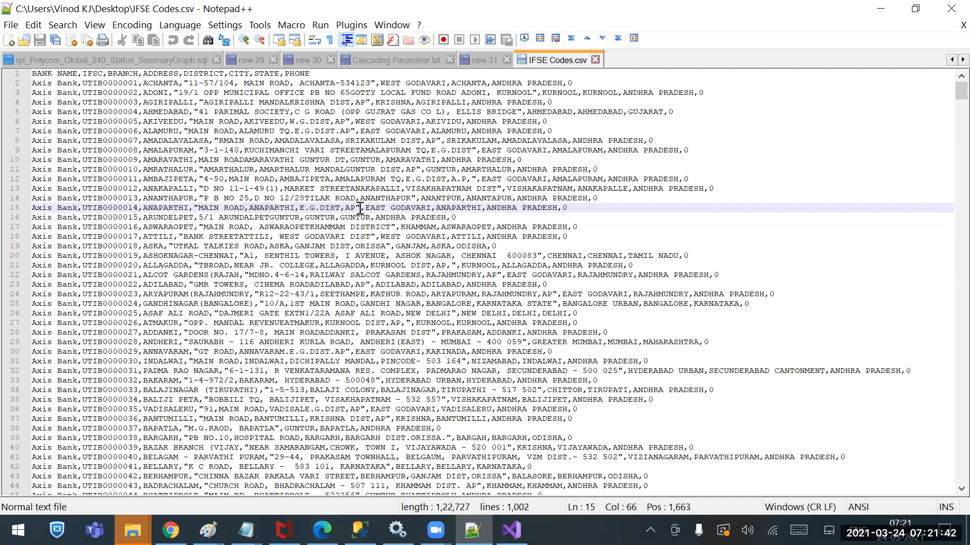
pyautogui.moveTo(194, 207); pyautogui.dragTo(200, 207)
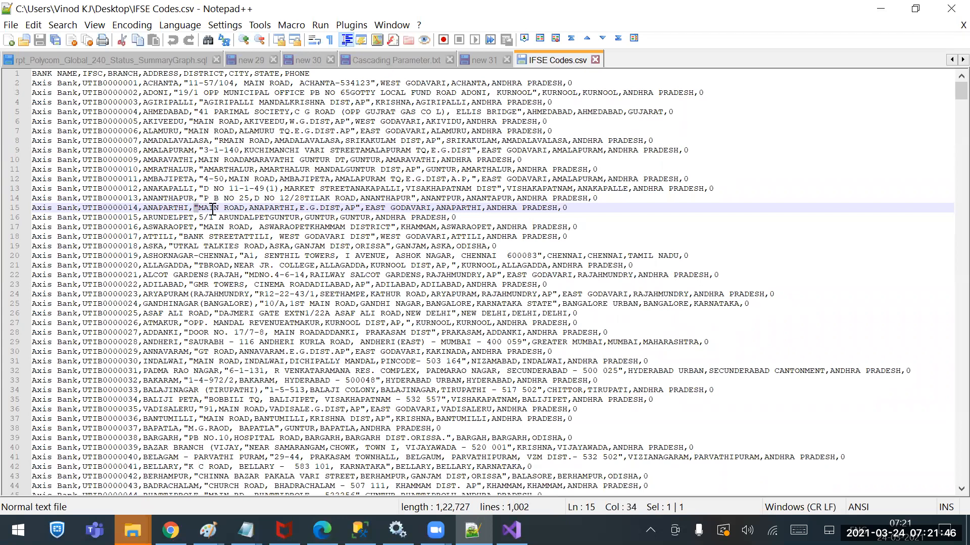
pyautogui.click(213, 208)
pyautogui.moveTo(199, 208); pyautogui.dragTo(355, 212)
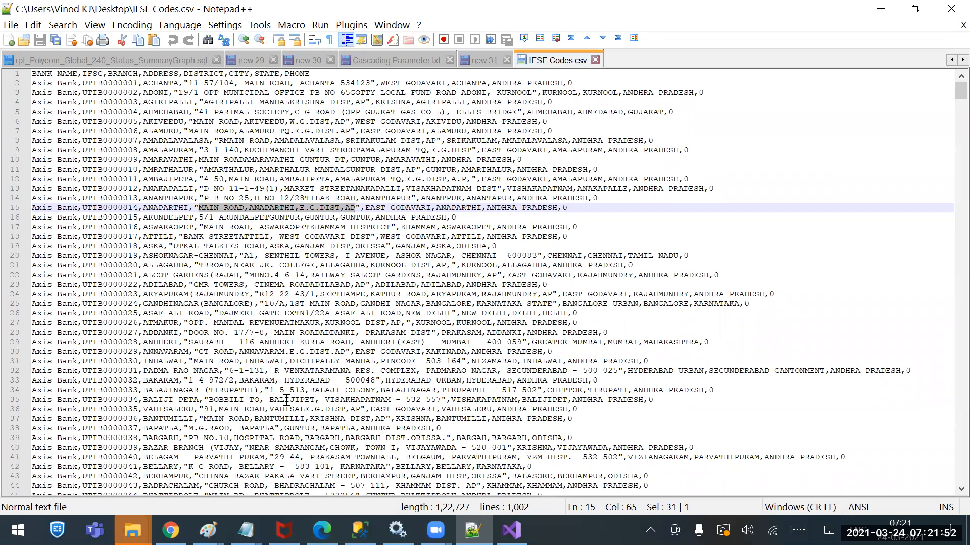
# Add the line "=Text Qualifier below the Delimitors line in the new 31 notes, and highlight the word Delimitors
pyautogui.click(472, 531)
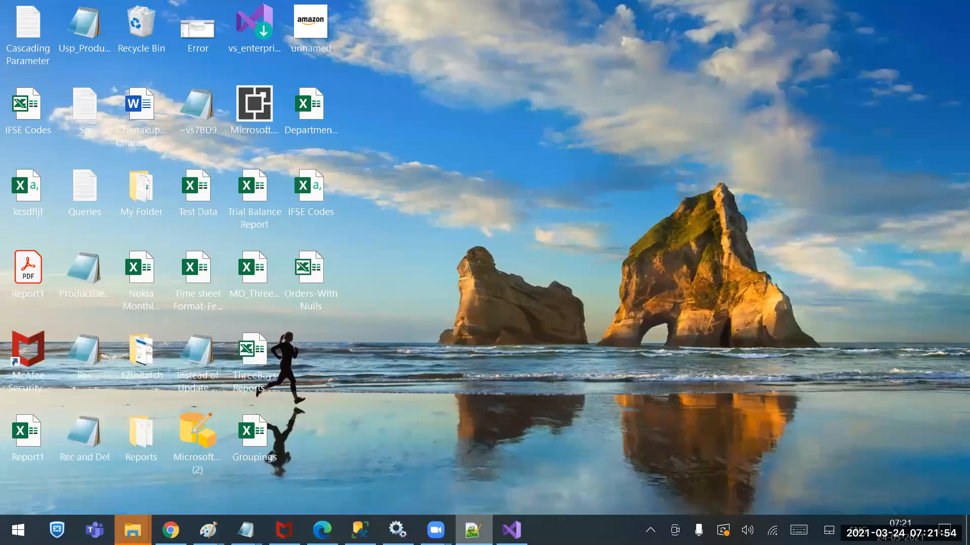
pyautogui.click(472, 530)
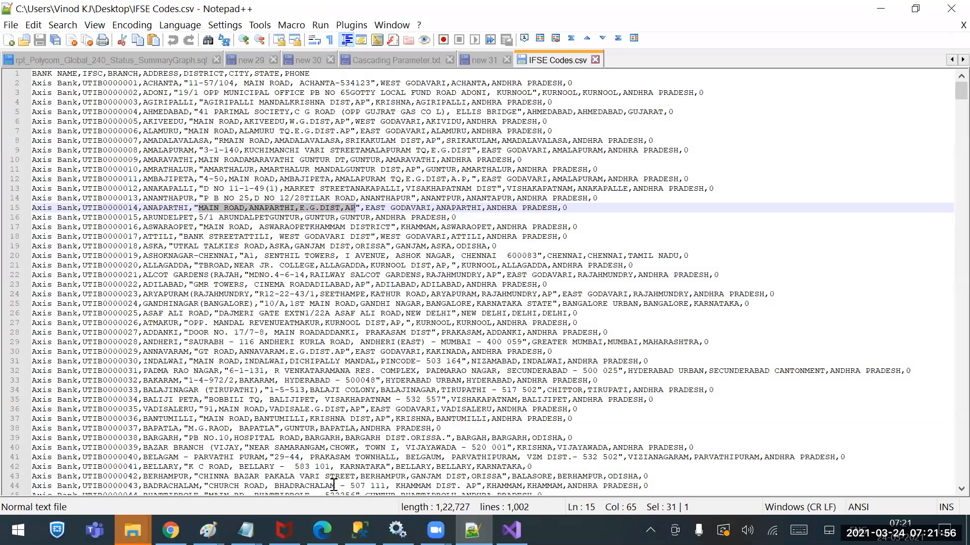
pyautogui.scroll(-17, 436, 140)
pyautogui.click(485, 59)
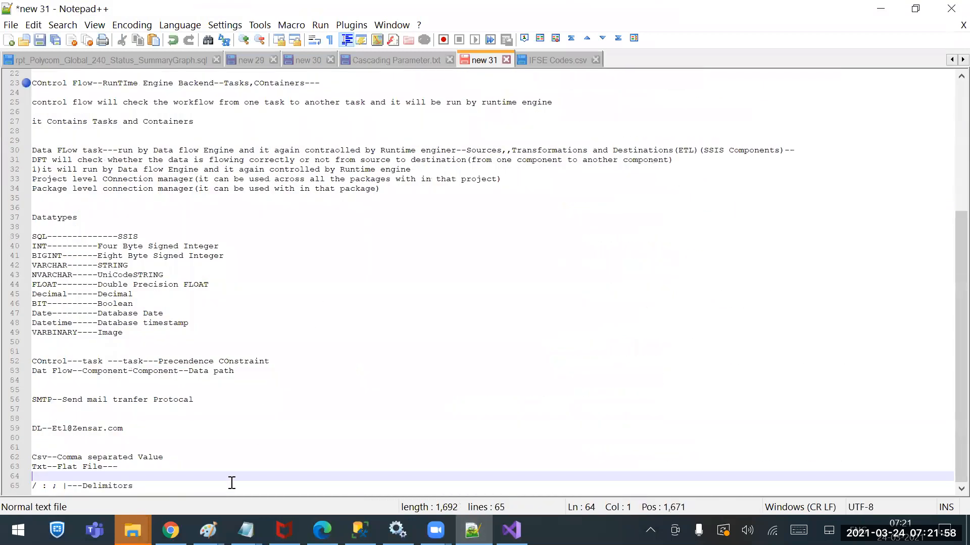
pyautogui.click(203, 487)
pyautogui.press('Return')
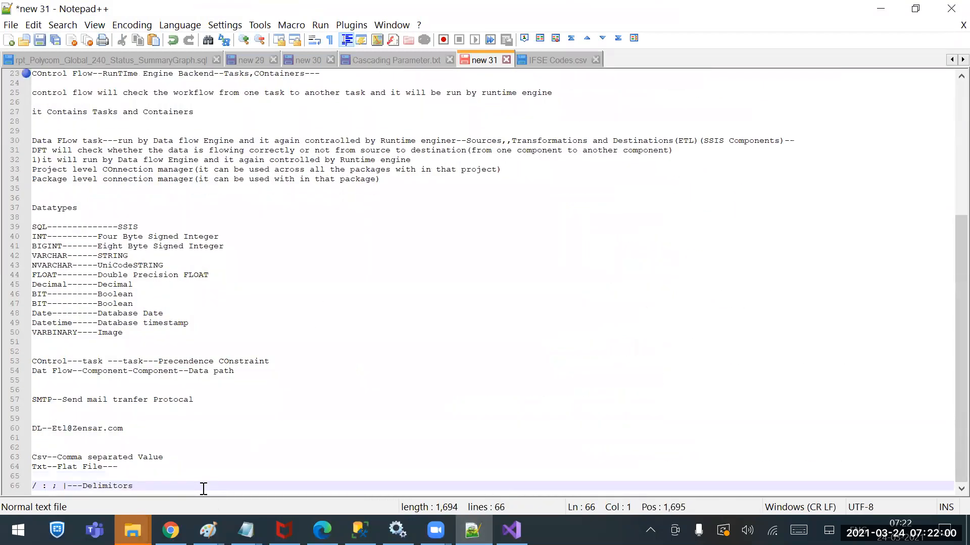
pyautogui.write('"=')
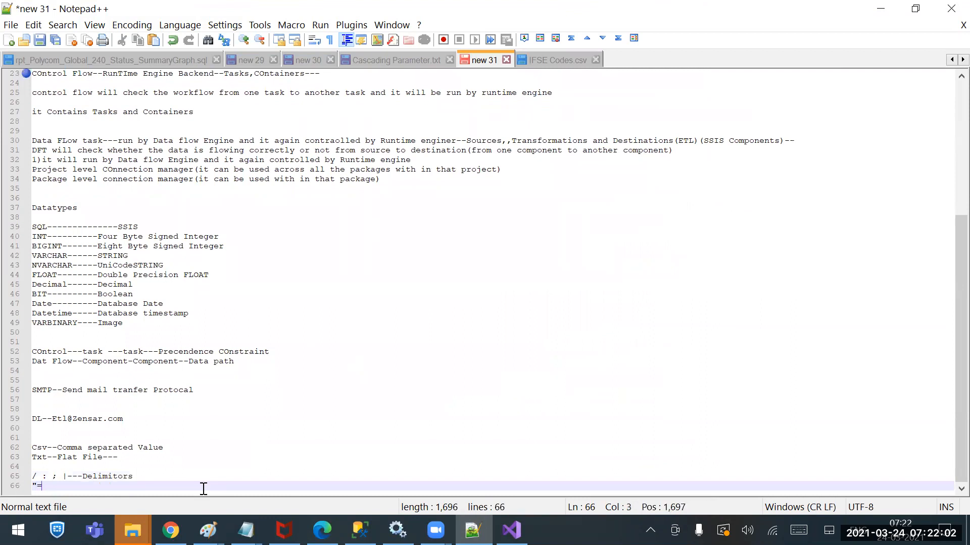
pyautogui.write('Text Qu')
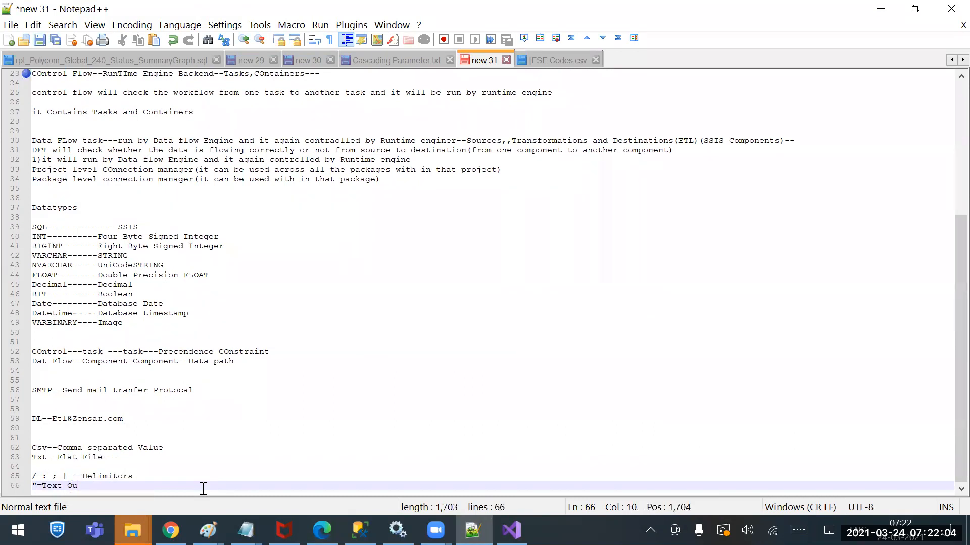
pyautogui.write('alifier')
pyautogui.moveTo(398, 530)
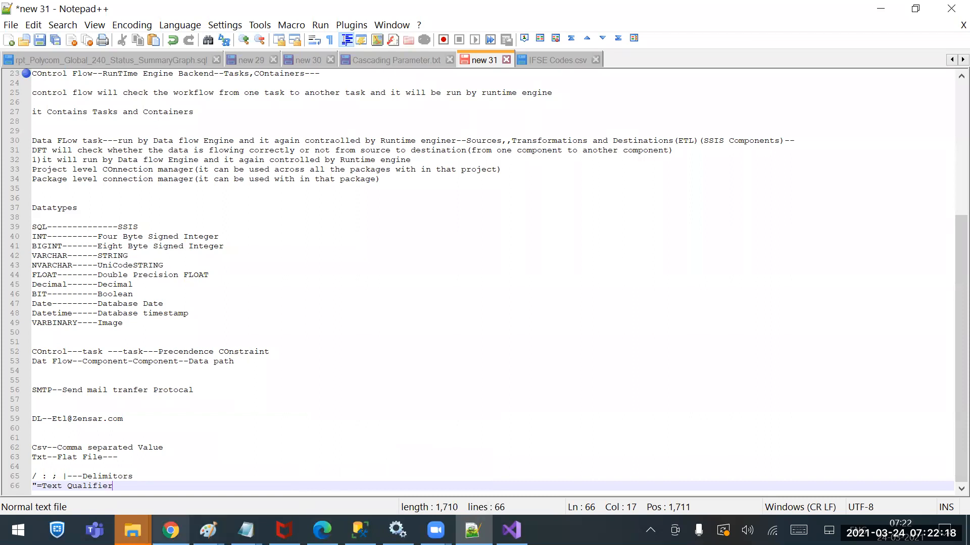
pyautogui.moveTo(82, 478); pyautogui.dragTo(154, 479)
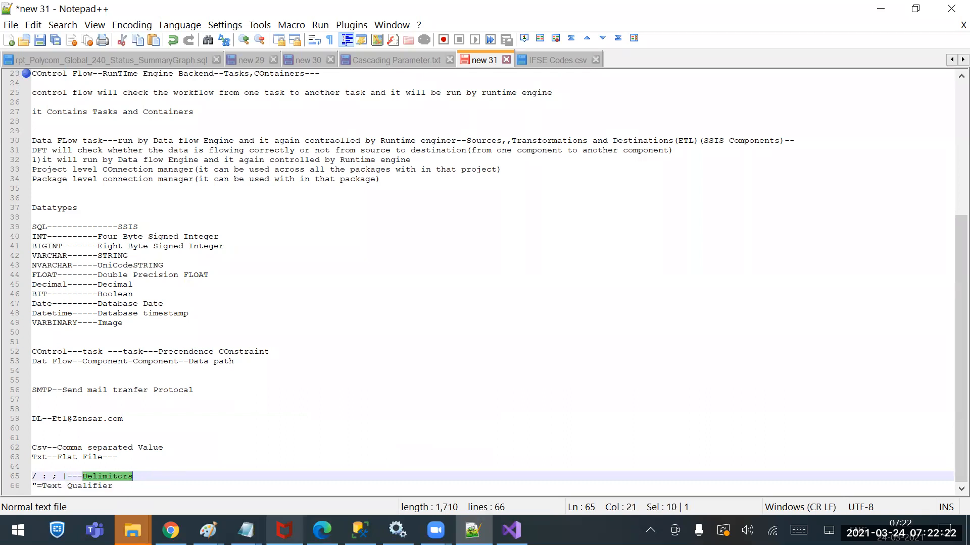
pyautogui.moveTo(284, 531)
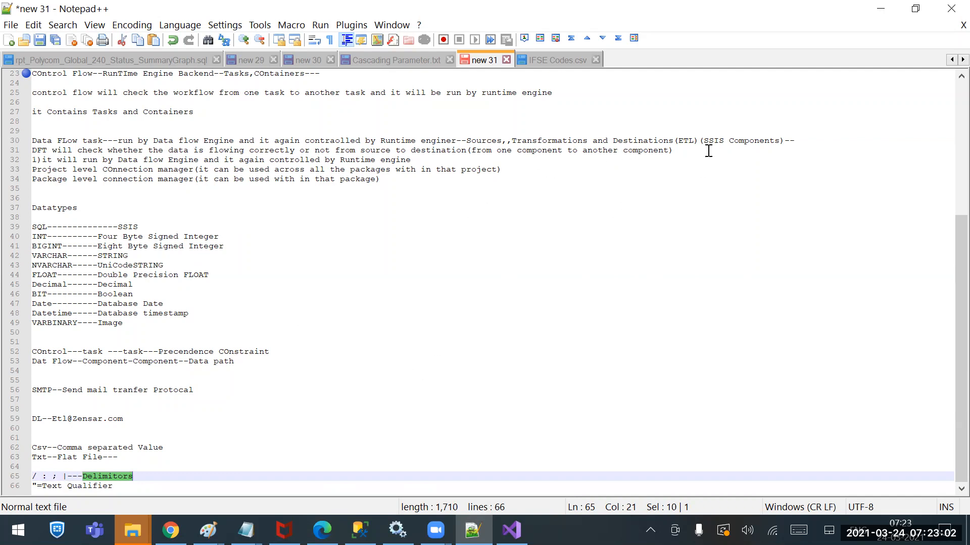
# Open the desktop IFSE Codes CSV in Excel, examine the available Save As file types for the Desktop folder, and close it without saving
pyautogui.click(880, 9)
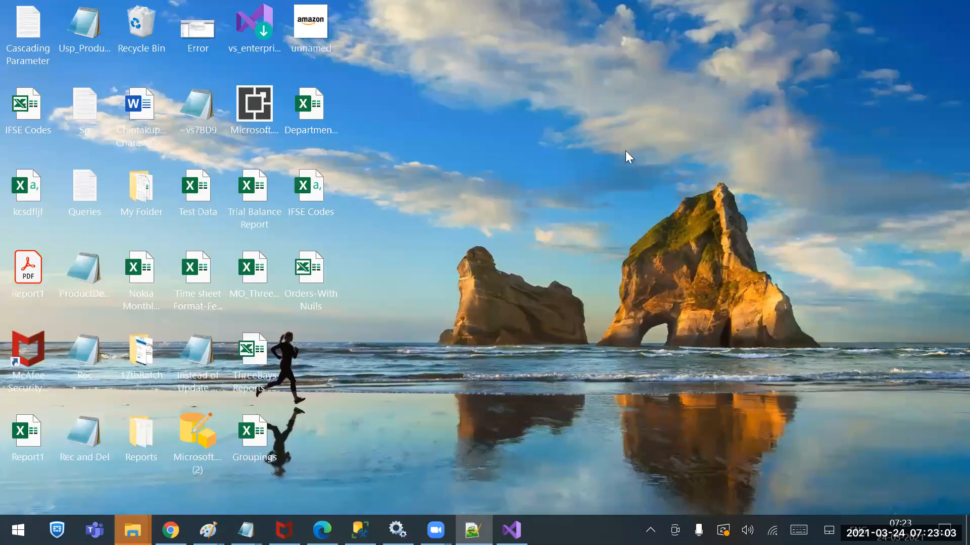
pyautogui.click(325, 284)
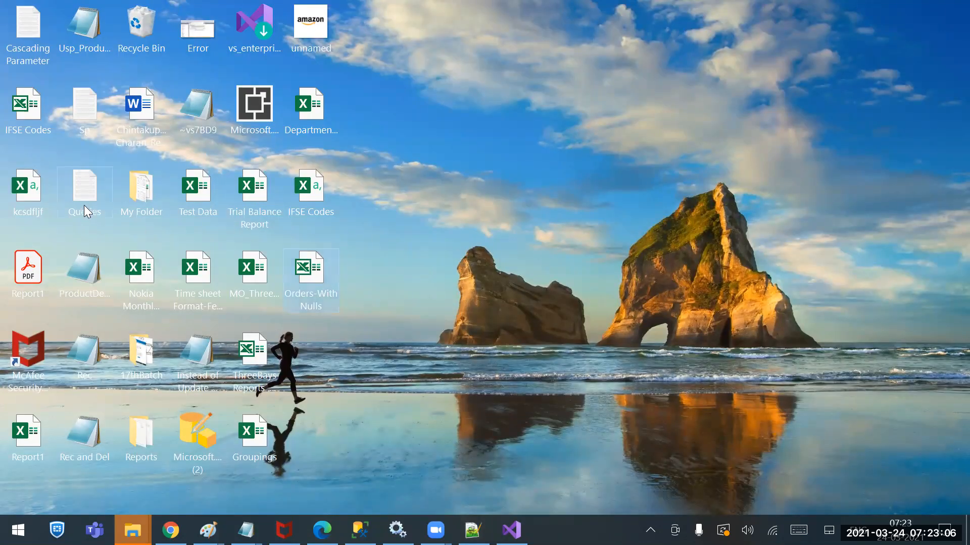
pyautogui.doubleClick(307, 192)
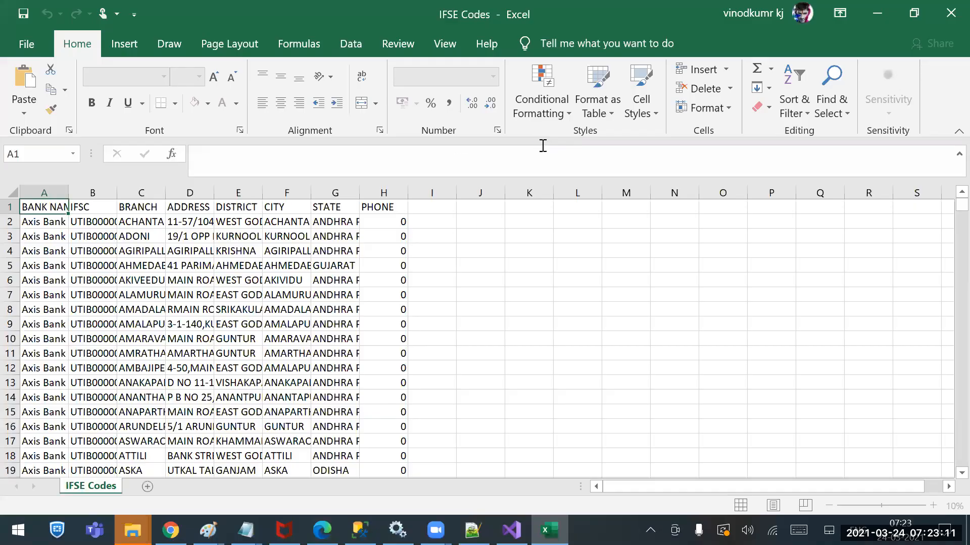
pyautogui.click(18, 45)
pyautogui.click(64, 260)
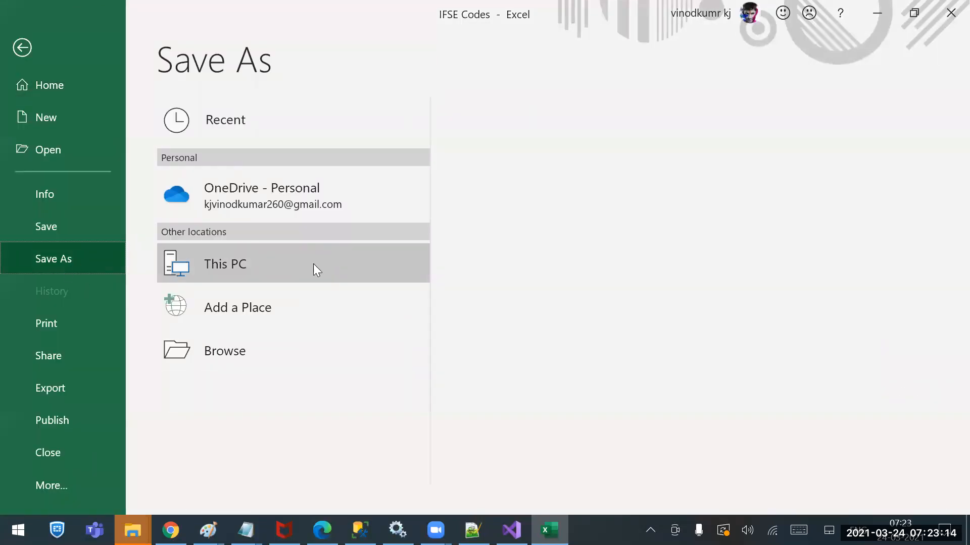
pyautogui.click(313, 263)
pyautogui.click(520, 214)
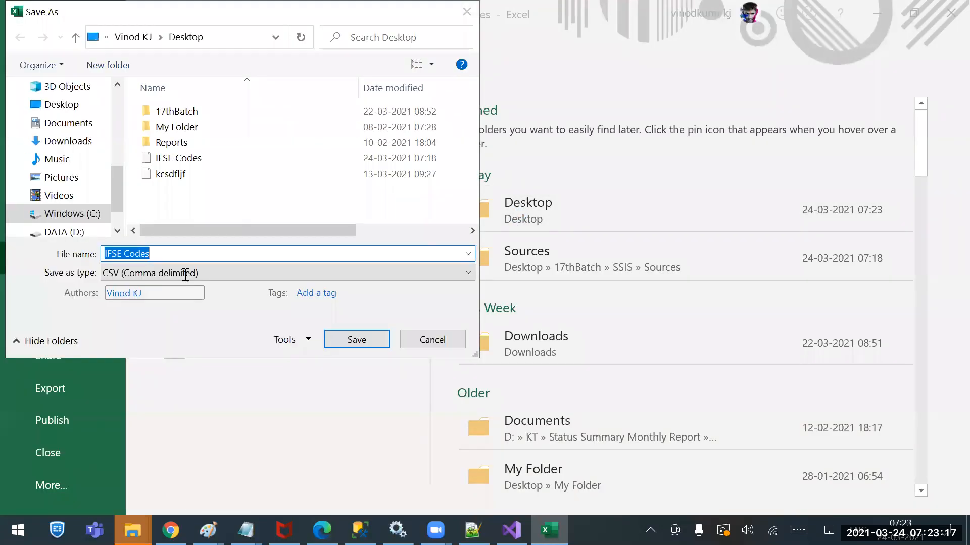
pyautogui.click(184, 274)
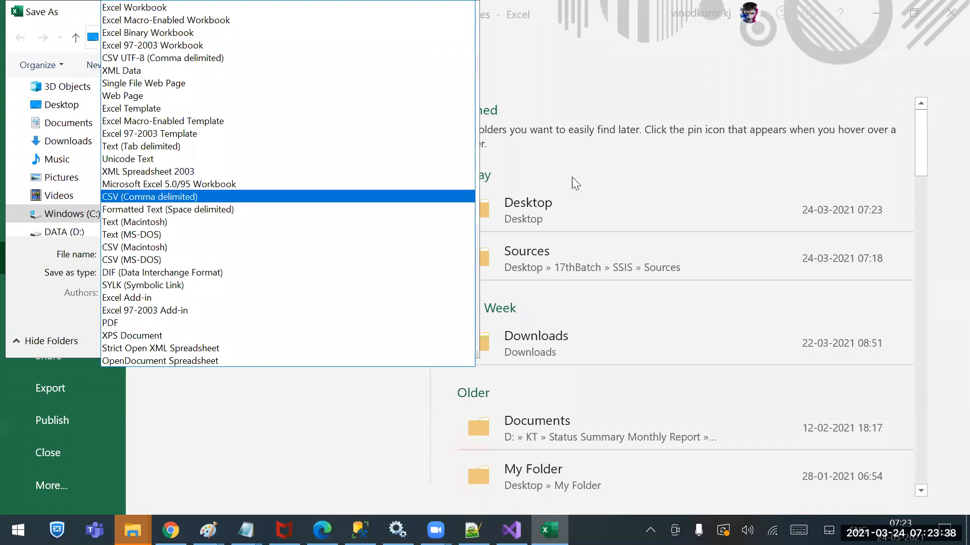
pyautogui.click(945, 28)
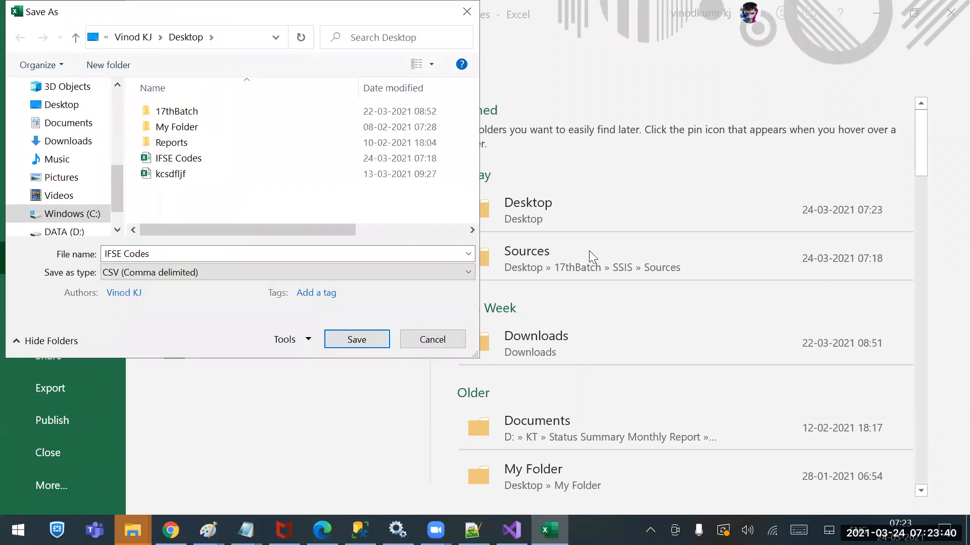
pyautogui.click(460, 337)
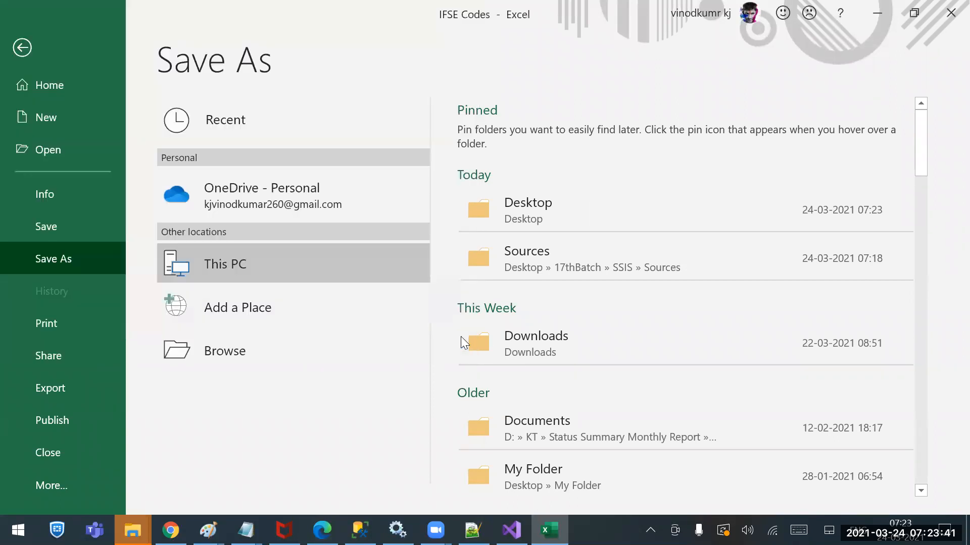
pyautogui.click(949, 6)
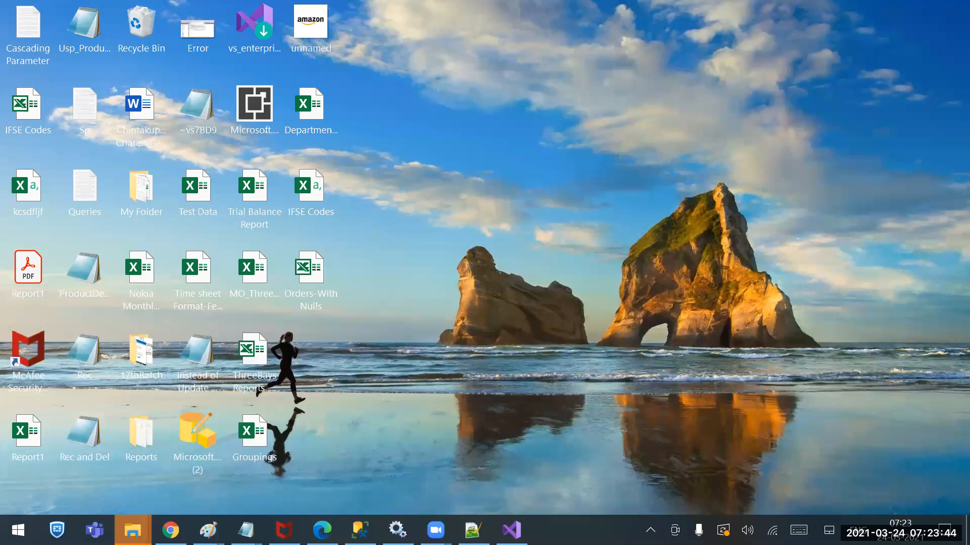
# Add Tab after the pipe symbol on the Delimitors line of the new 31 notes in Notepad++
pyautogui.click(472, 530)
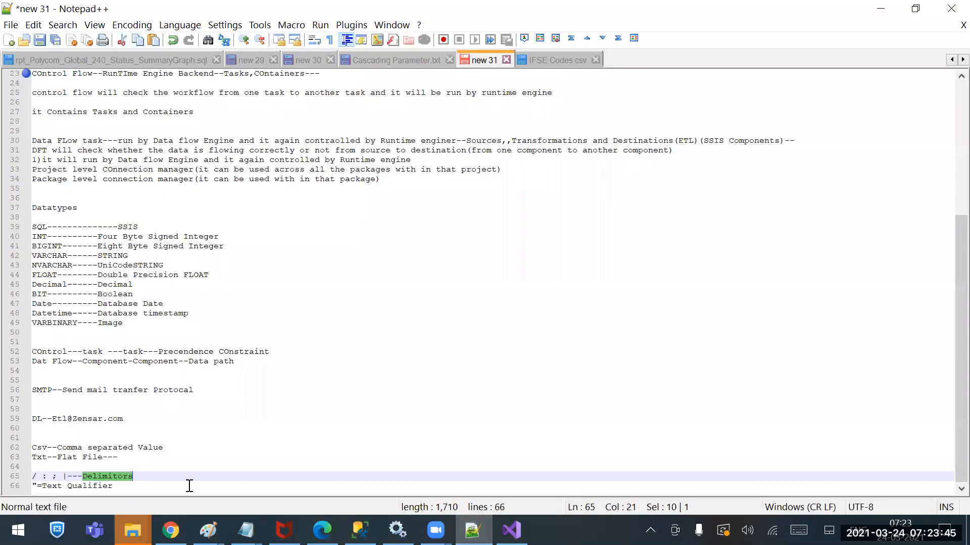
pyautogui.click(69, 476)
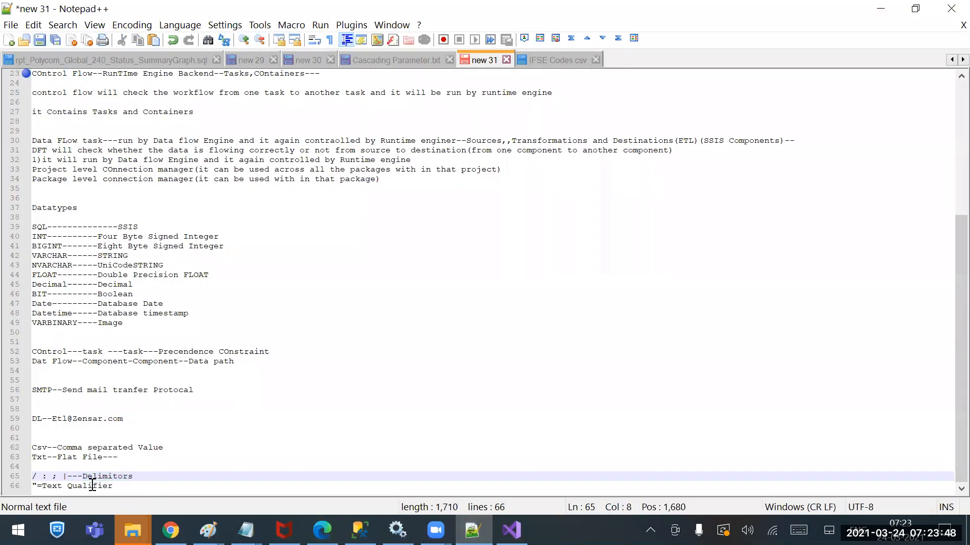
pyautogui.write('Ta')
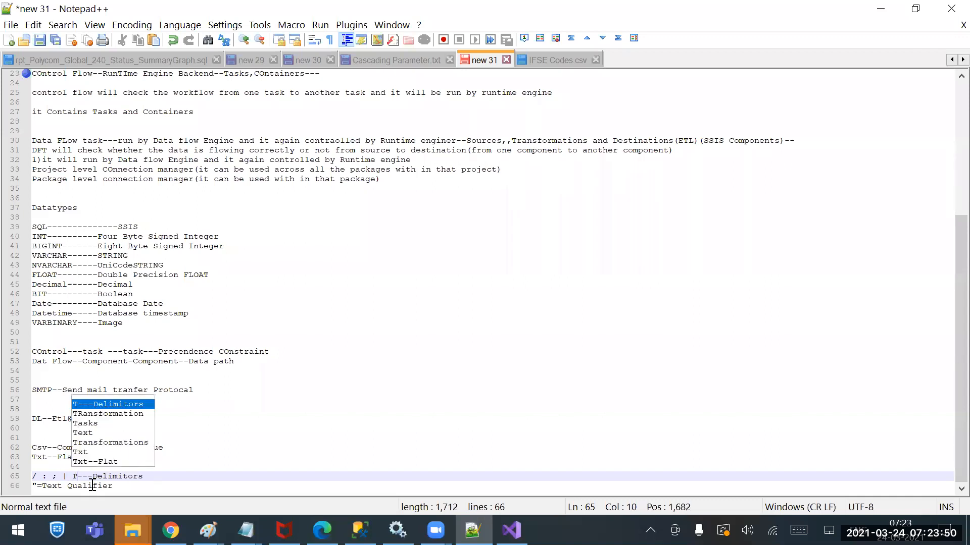
pyautogui.write('b')
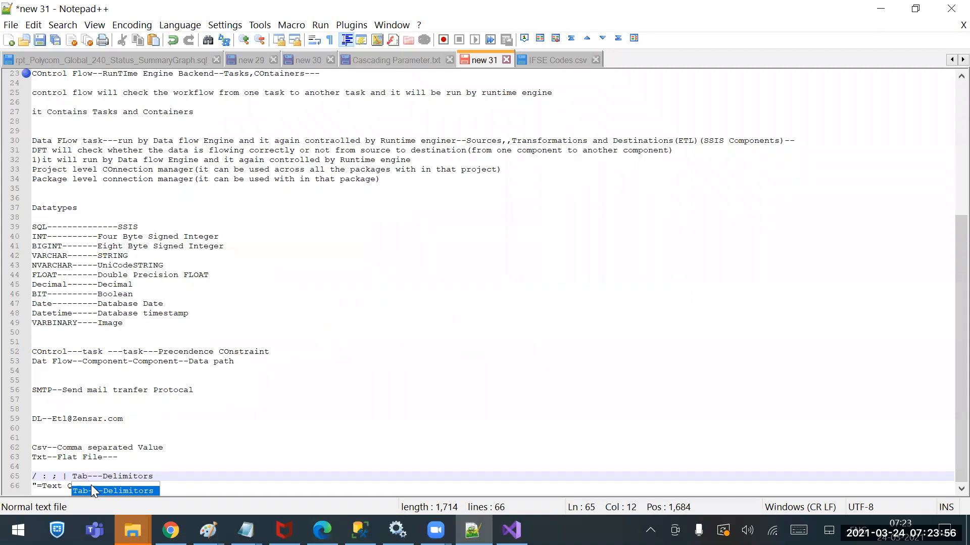
pyautogui.moveTo(398, 531)
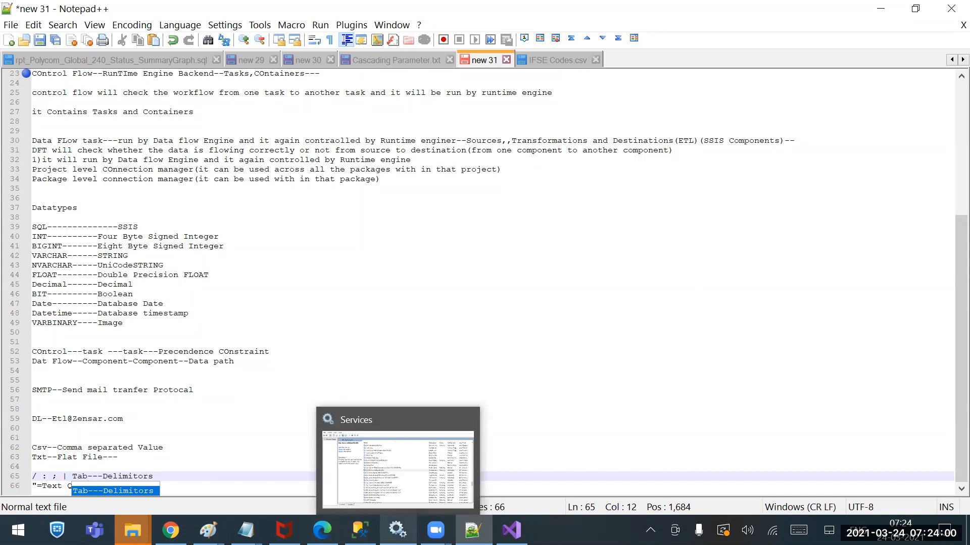
# Add a line below the VARBINARY entry with a and b separated by a tab, and highlight the tab gap
pyautogui.click(213, 310)
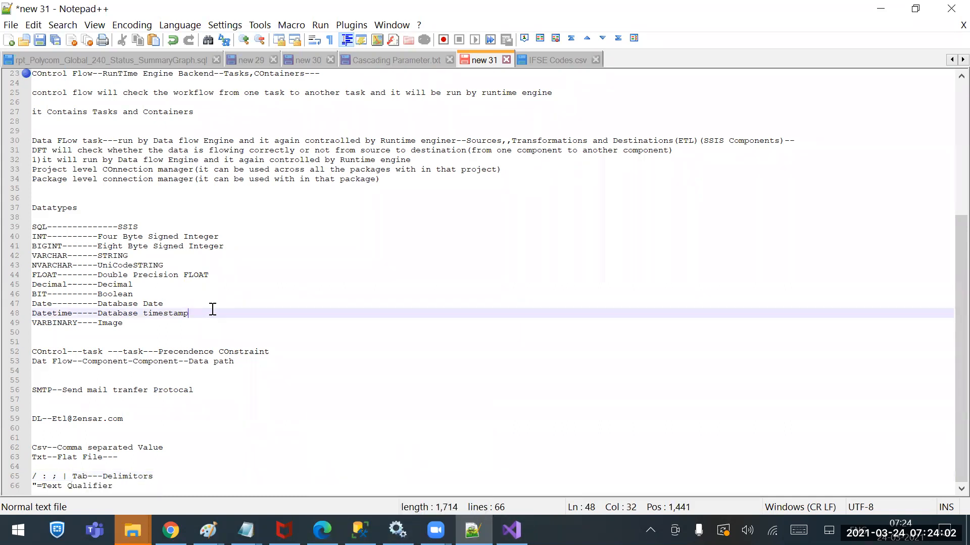
pyautogui.press('Down')
pyautogui.press('Down')
pyautogui.press('Return')
pyautogui.write('across')
pyautogui.press('BackSpace')
pyautogui.press('BackSpace')
pyautogui.press('BackSpace')
pyautogui.press('BackSpace')
pyautogui.press('BackSpace')
pyautogui.press('Tab')
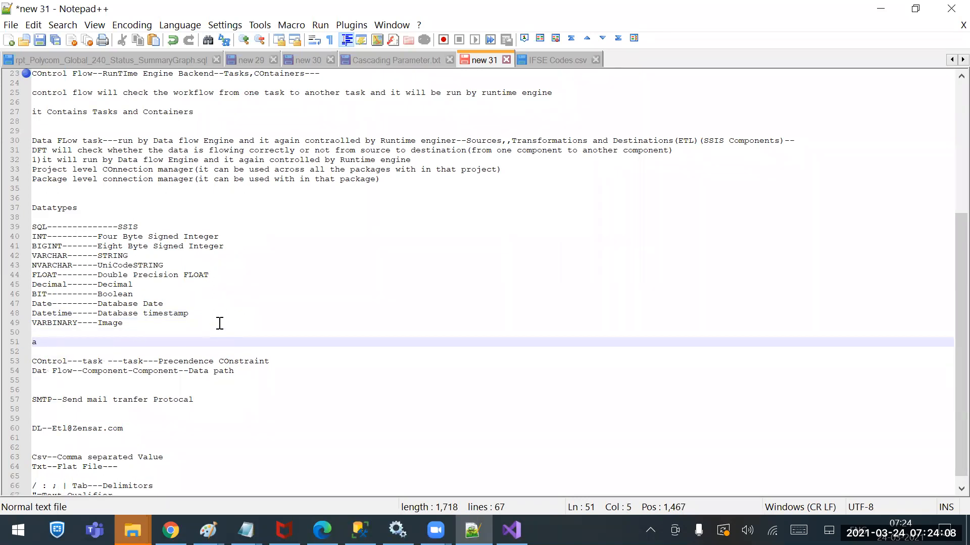
pyautogui.write('b')
pyautogui.press('Left')
pyautogui.press('Left')
pyautogui.hotkey('shift', 'Right')
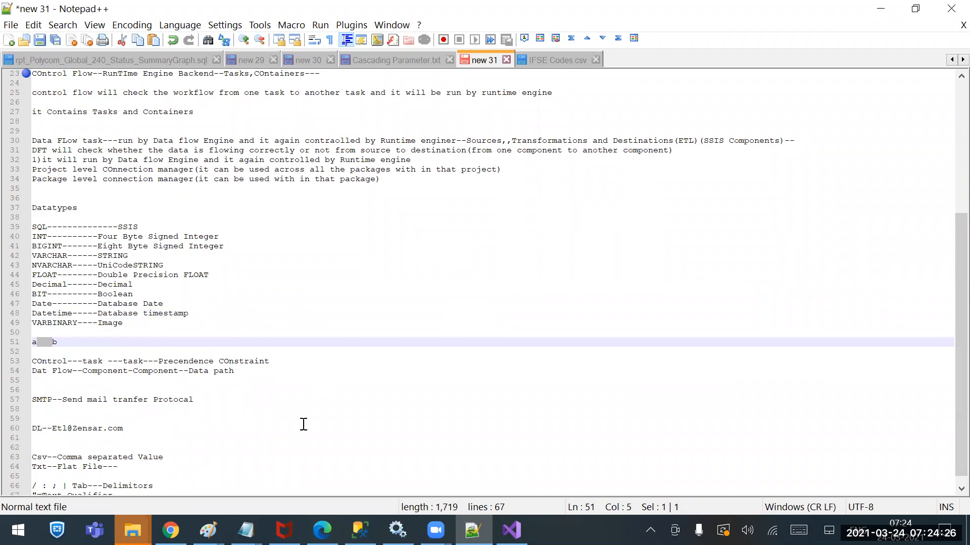
# Refresh the desktop and open the IFSE Codes CSV file in Notepad++
pyautogui.click(967, 530)
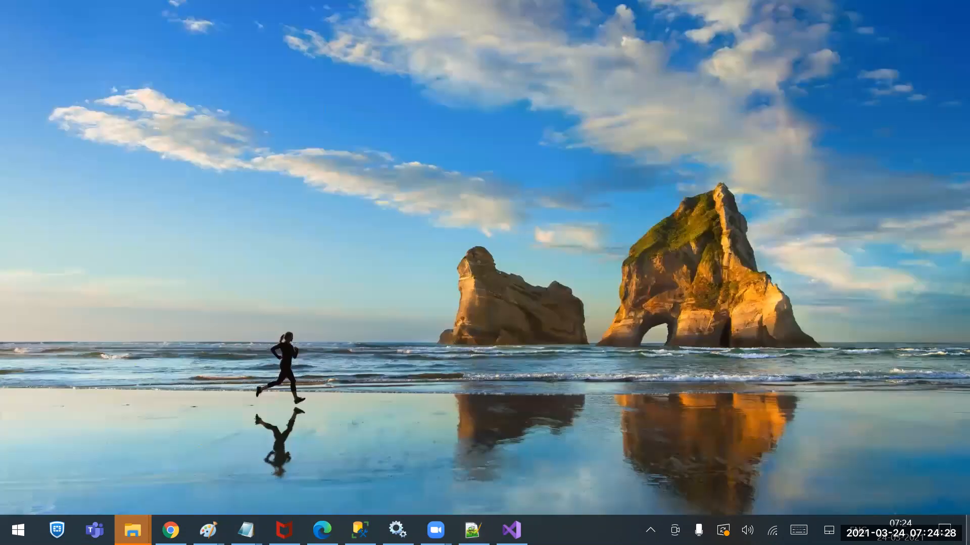
pyautogui.rightClick(459, 248)
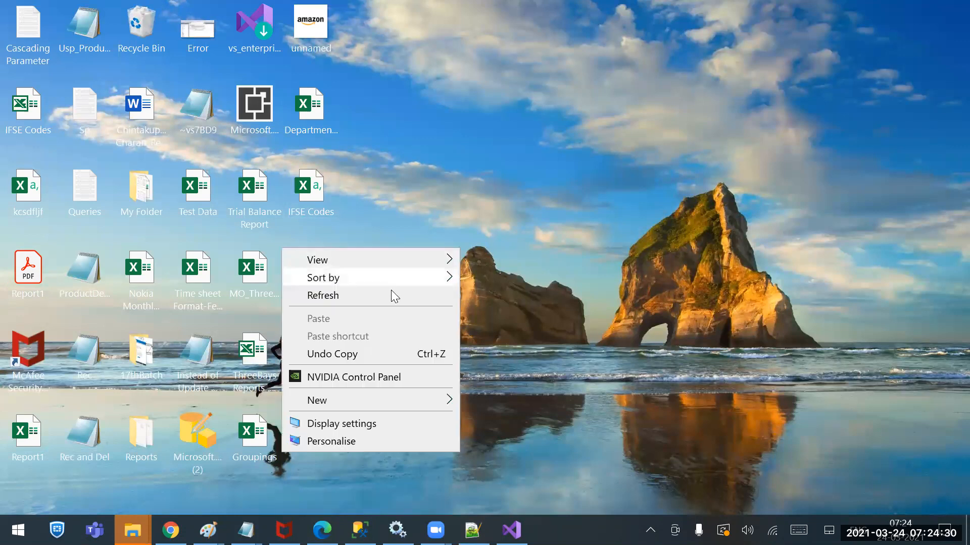
pyautogui.click(350, 295)
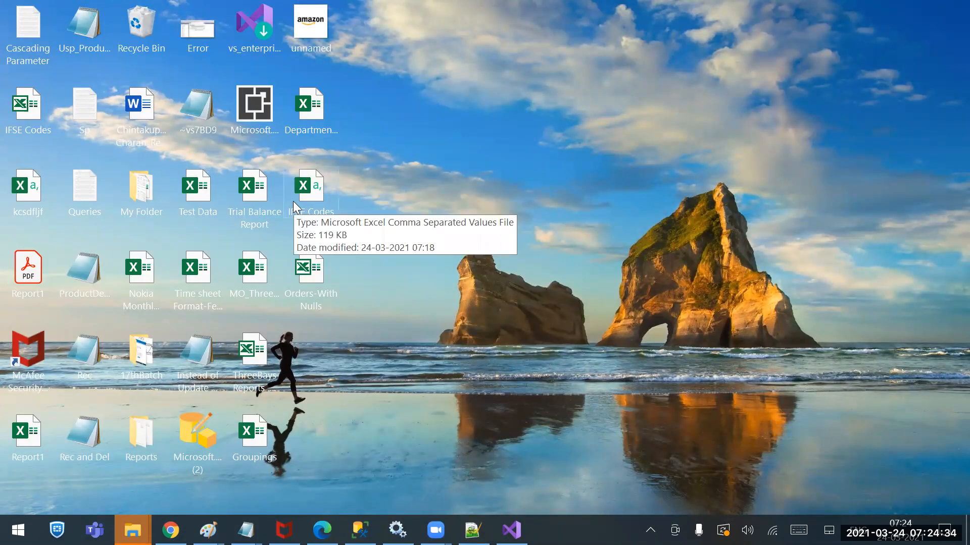
pyautogui.rightClick(305, 195)
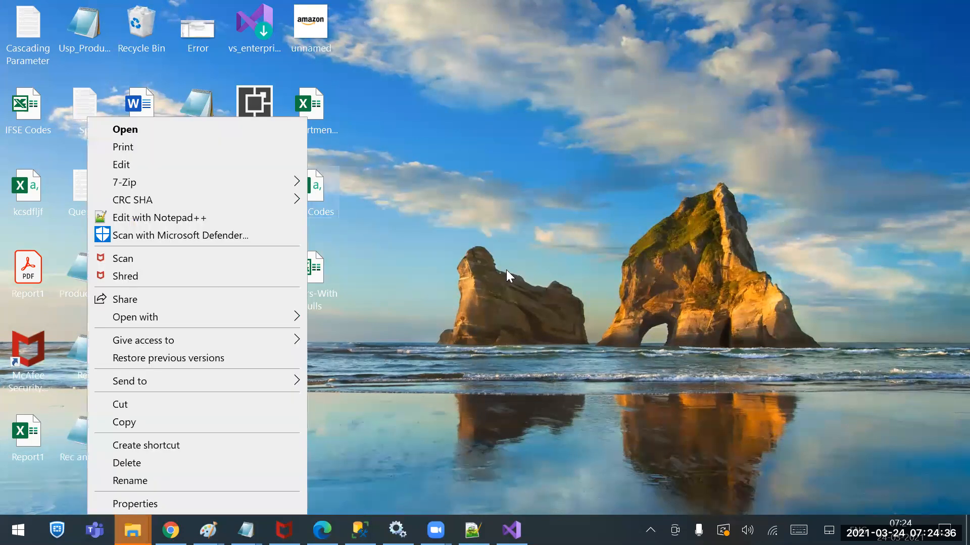
pyautogui.click(154, 216)
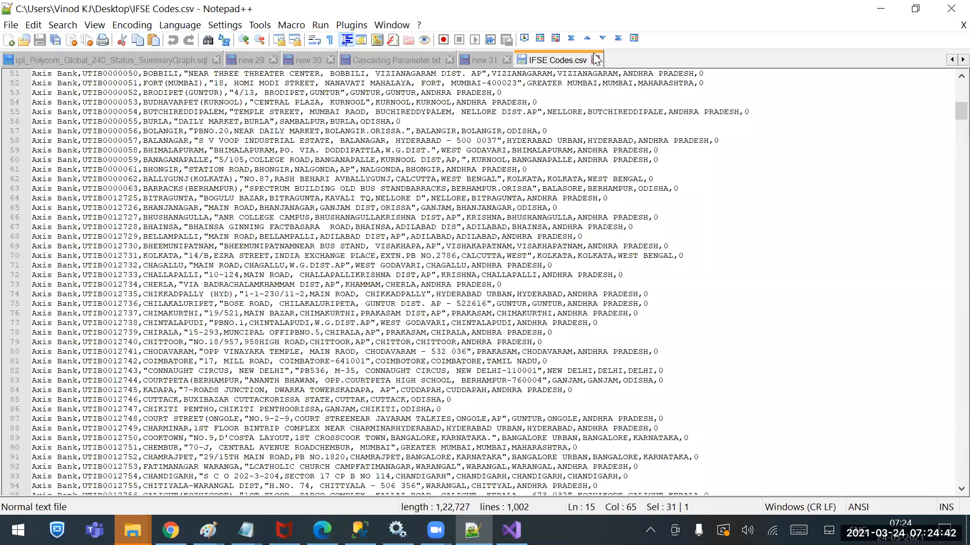
# Examine the PHONE column header and its last-column values throughout the rows of IFSE Codes.csv, and close the file
pyautogui.scroll(-20, 255, 307)
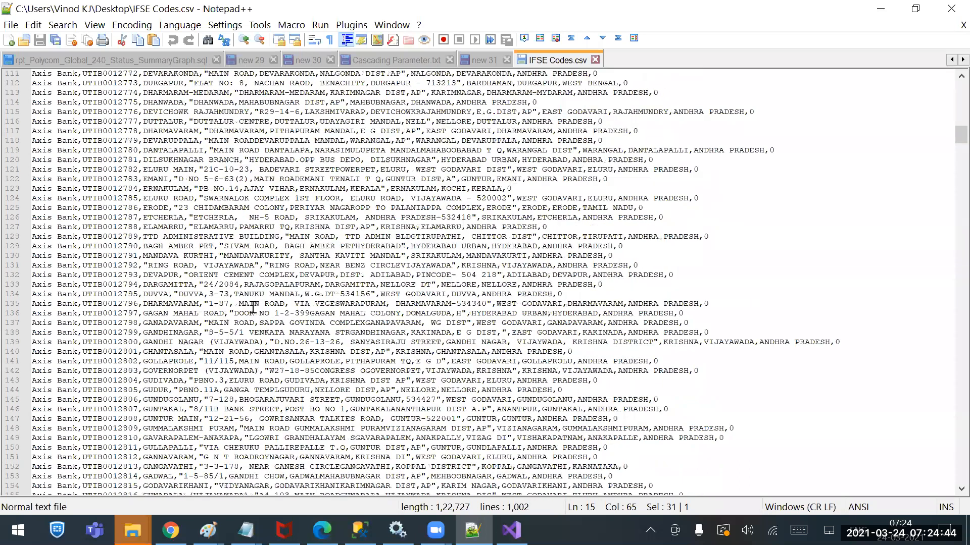
pyautogui.scroll(20, 255, 307)
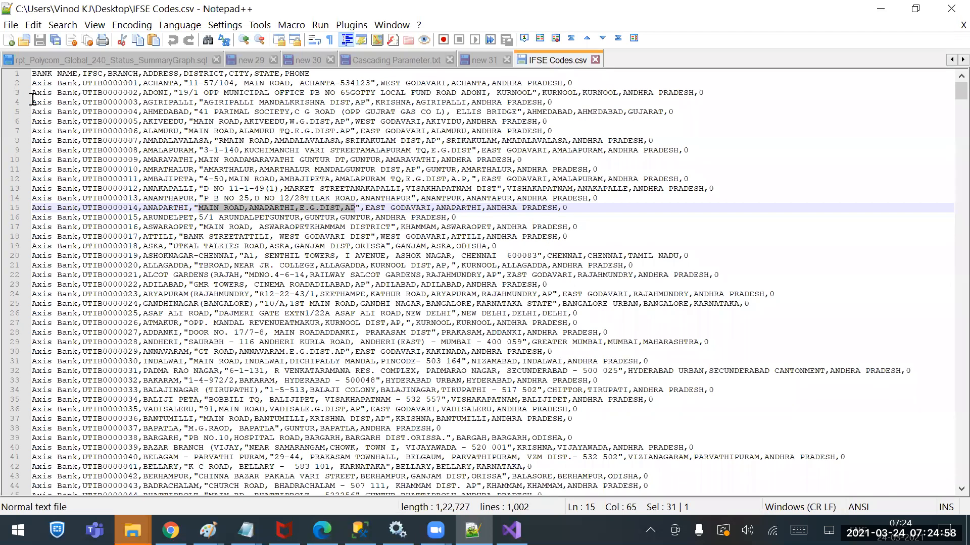
pyautogui.moveTo(284, 74); pyautogui.dragTo(328, 74)
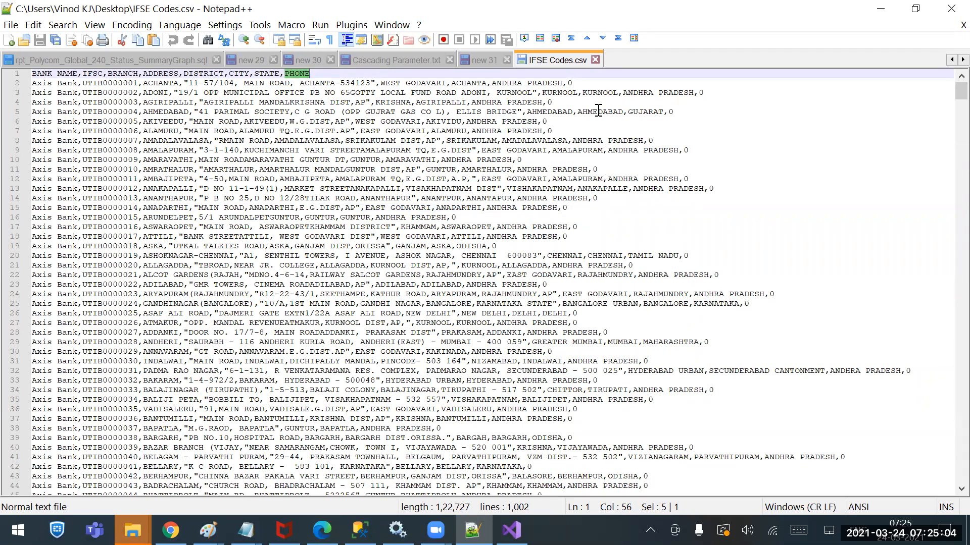
pyautogui.doubleClick(569, 83)
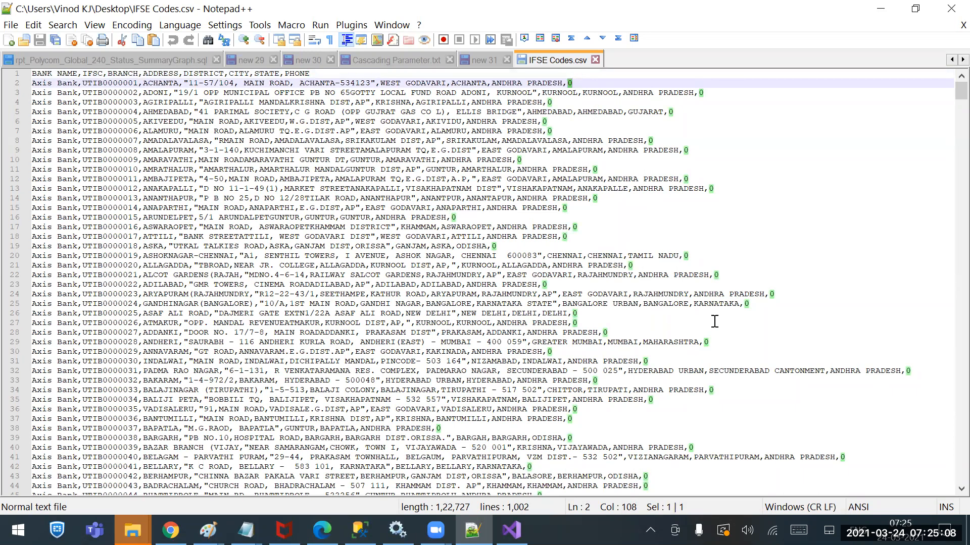
pyautogui.scroll(-20, 714, 322)
pyautogui.scroll(-20, 711, 339)
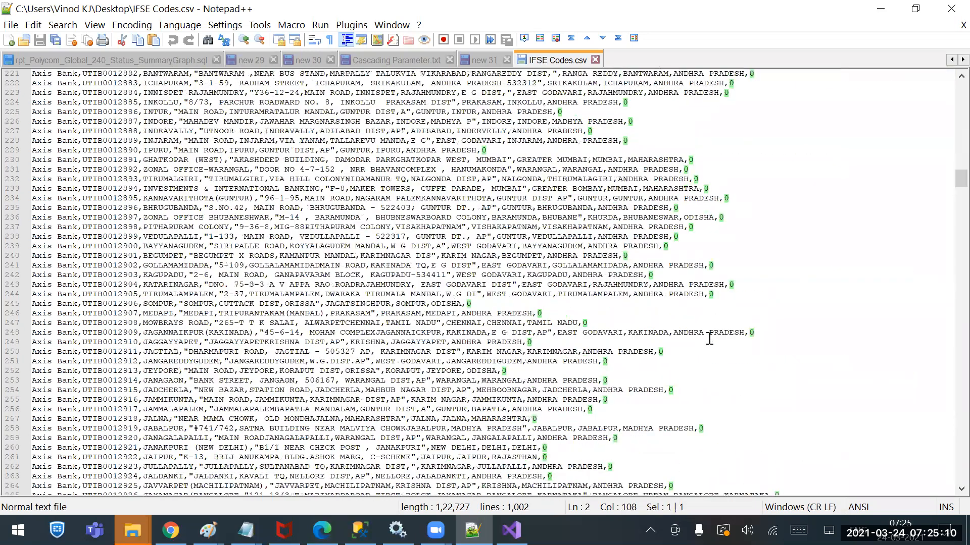
pyautogui.scroll(-20, 710, 338)
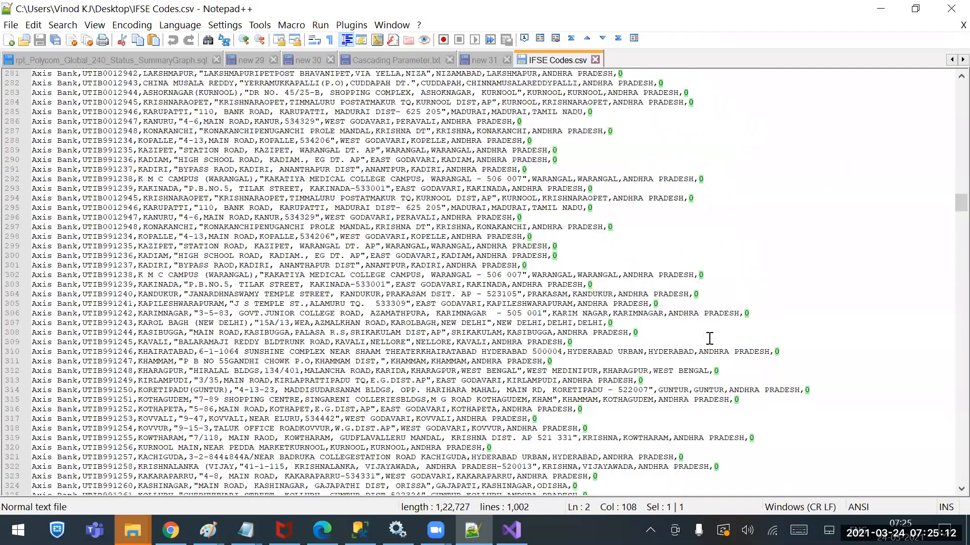
pyautogui.scroll(20, 709, 338)
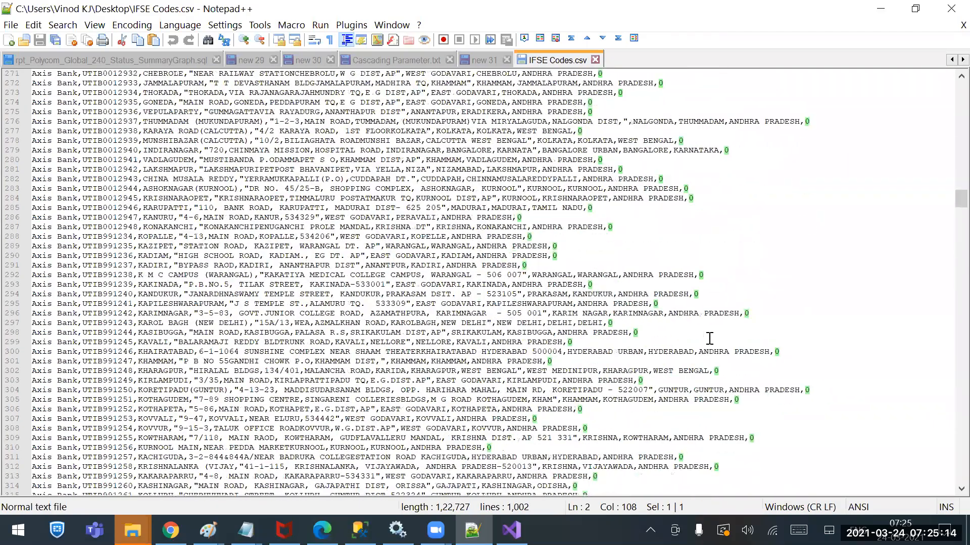
pyautogui.scroll(20, 709, 339)
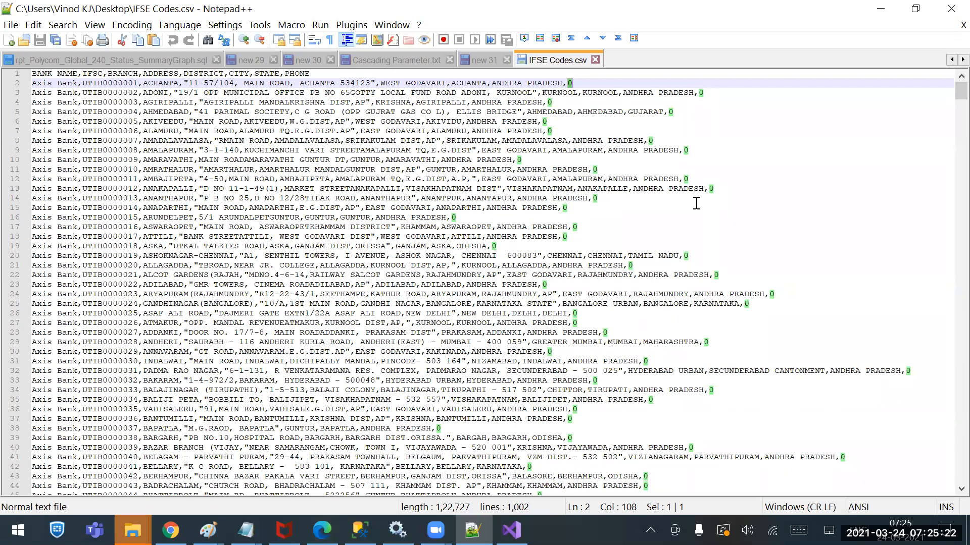
pyautogui.click(595, 60)
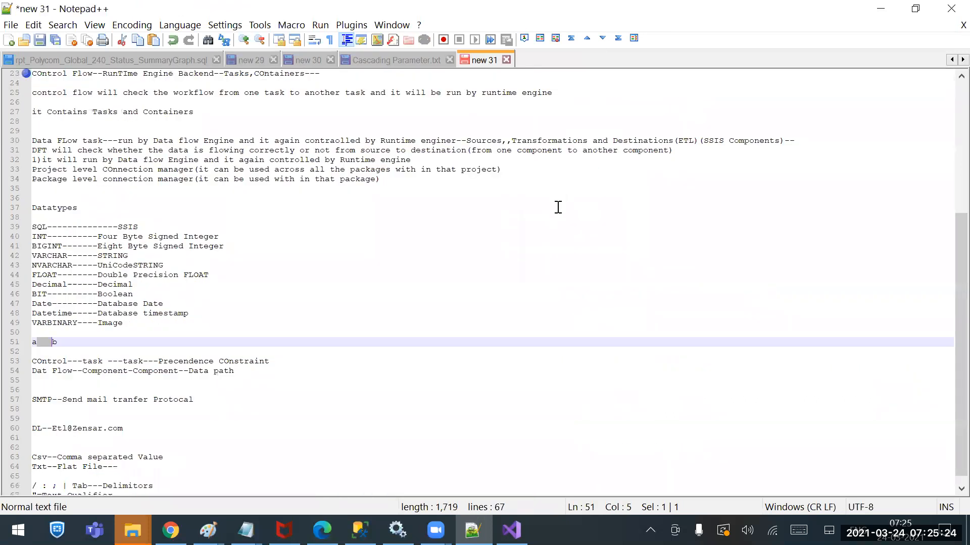
# Switch to Visual Studio and go to the connection managers area of the Loading flat file to OleDb package
pyautogui.click(881, 10)
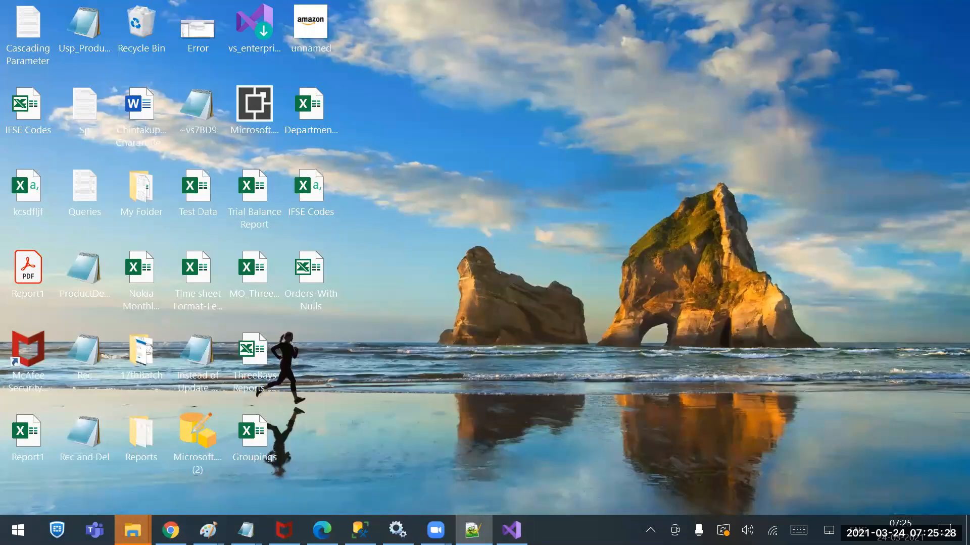
pyautogui.click(511, 530)
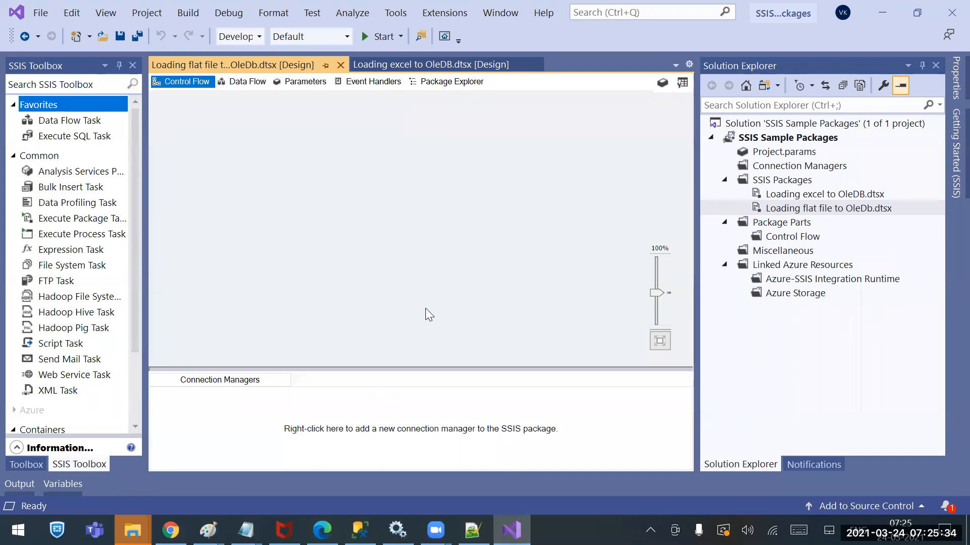
pyautogui.click(257, 420)
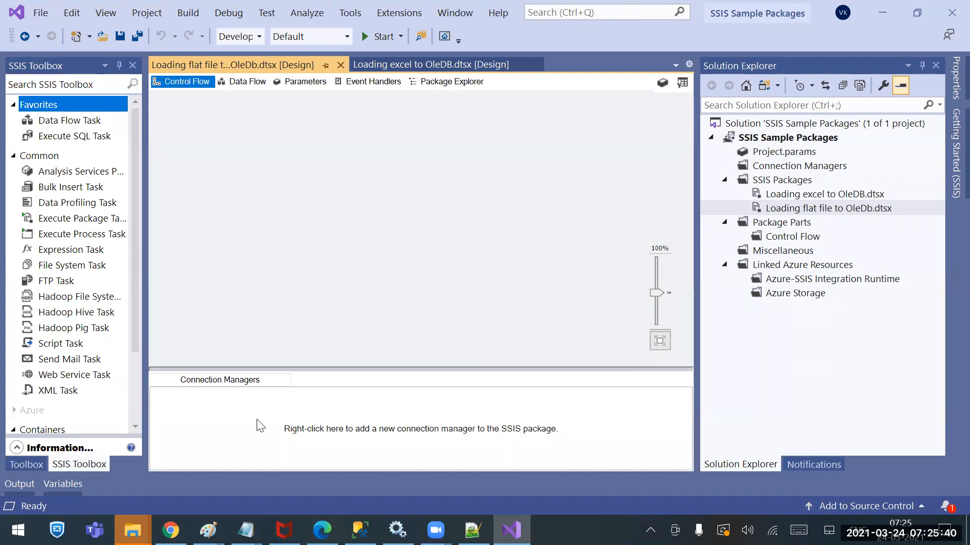
pyautogui.rightClick(258, 422)
pyautogui.click(101, 313)
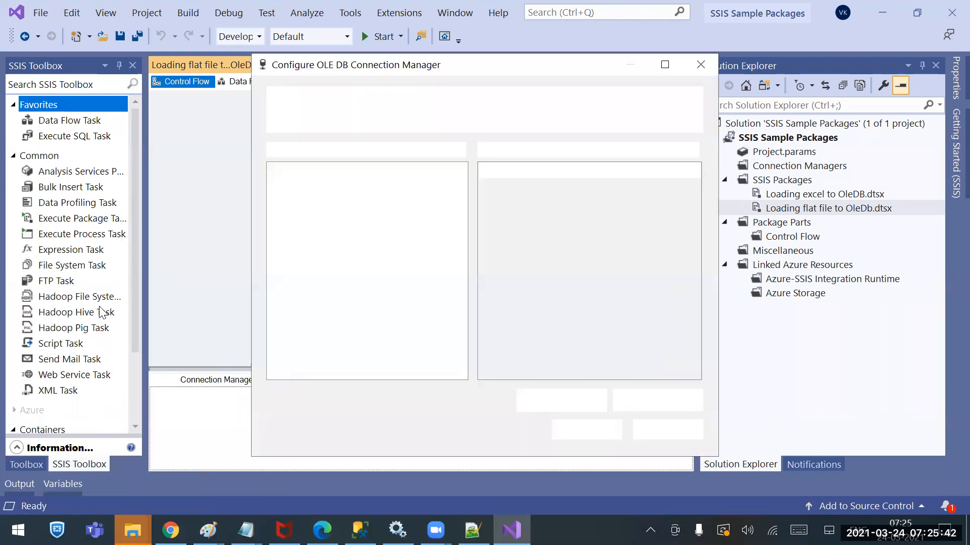
pyautogui.click(637, 433)
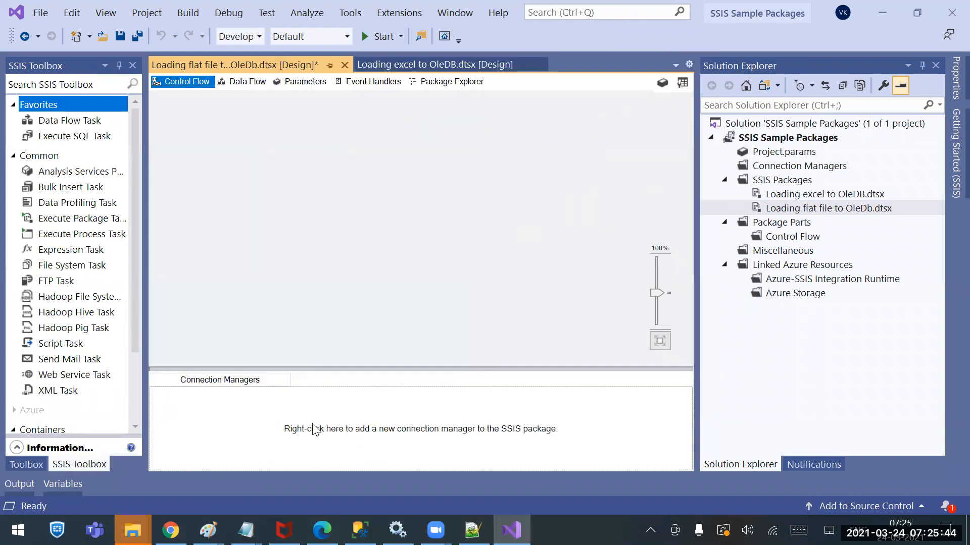
# Start a new connection for the package and choose FLATFILE as the connection manager type
pyautogui.rightClick(286, 424)
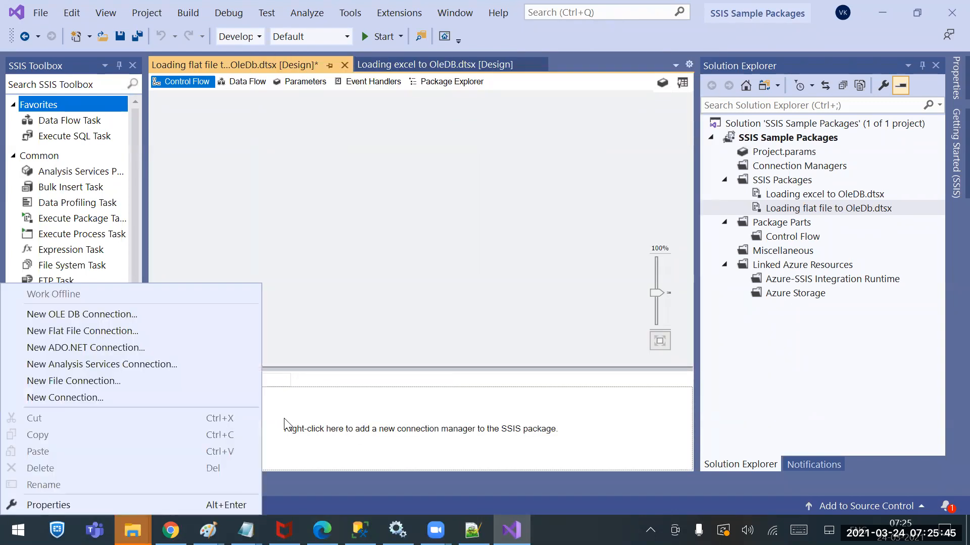
pyautogui.click(97, 399)
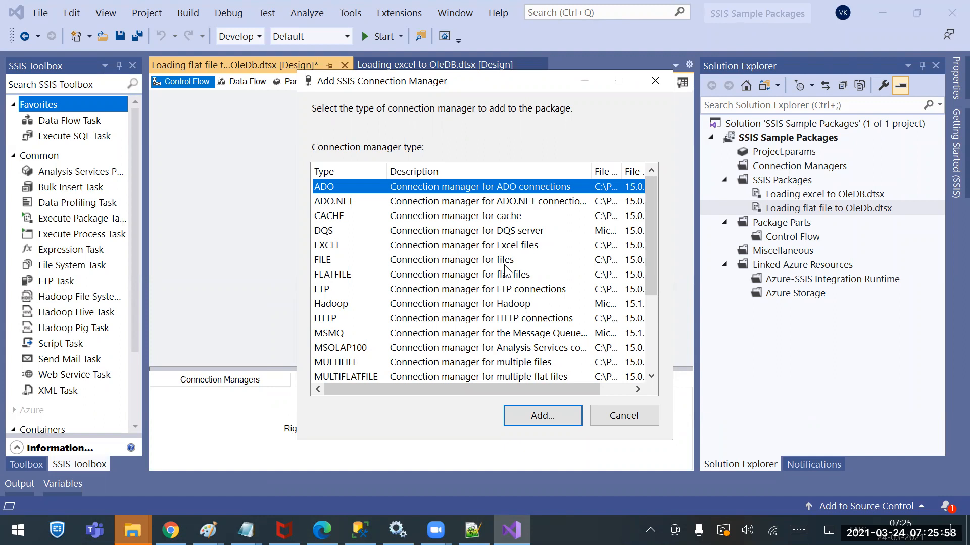
pyautogui.click(335, 279)
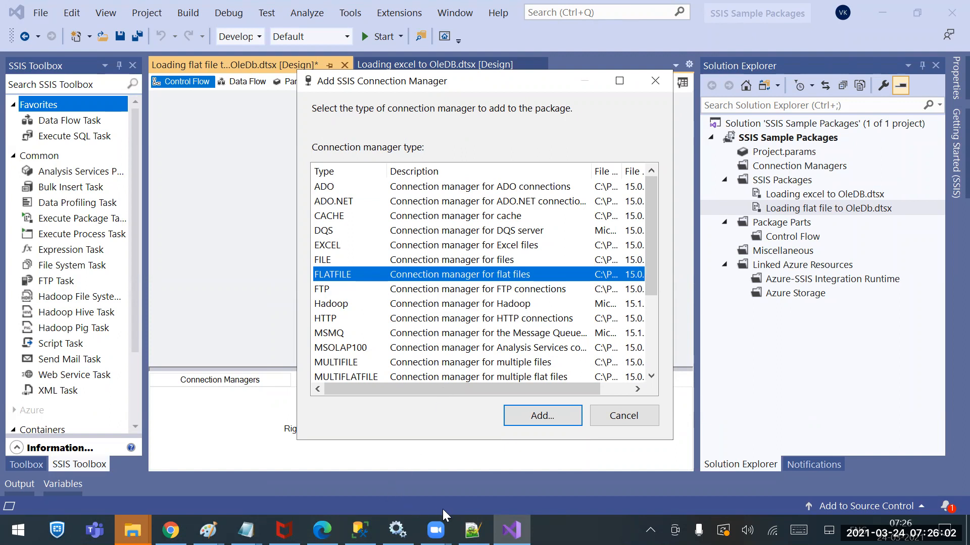
# Highlight the Csv and Txt definition lines in the Notepad++ new 31 notes, and return to Visual Studio
pyautogui.click(472, 531)
pyautogui.moveTo(40, 457); pyautogui.dragTo(108, 466)
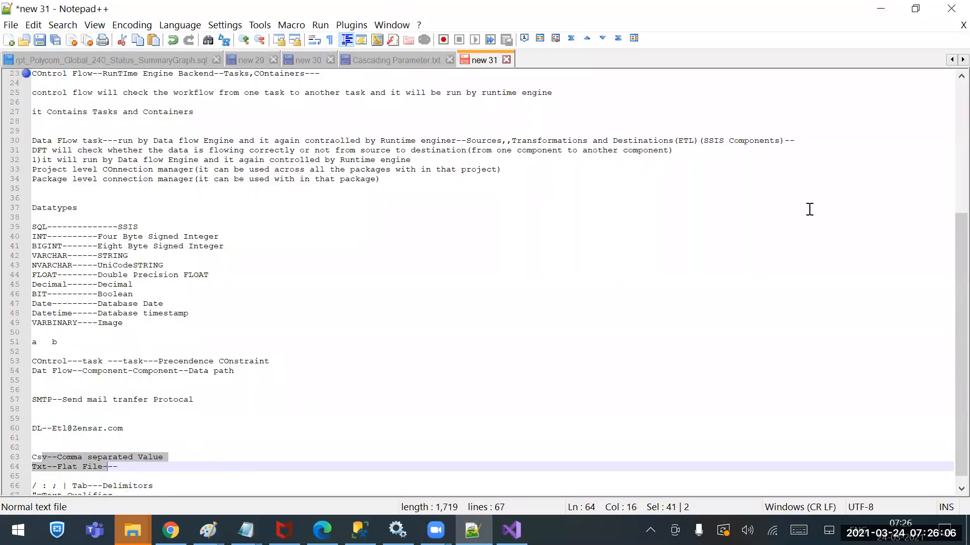
pyautogui.click(880, 8)
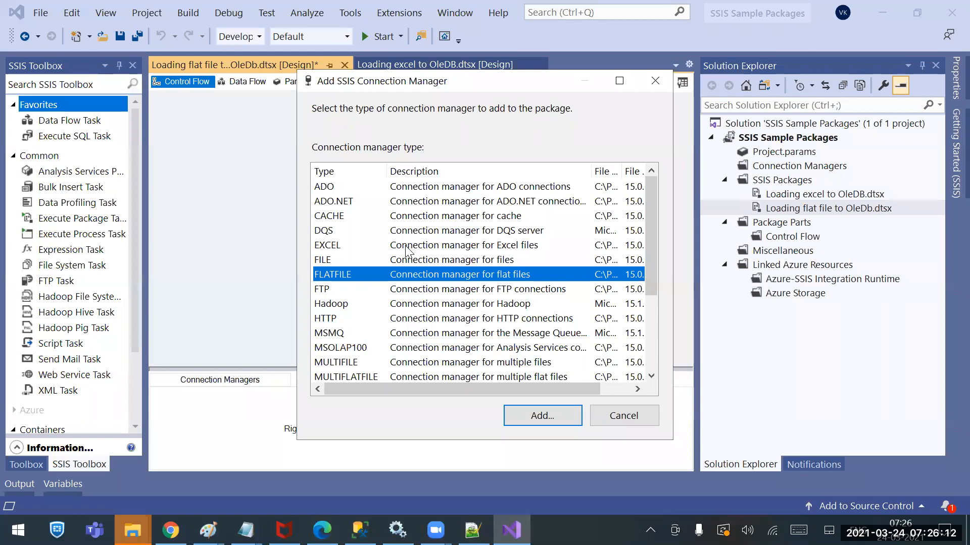
# Add the flat file connection manager and name it Source Conn
pyautogui.click(520, 415)
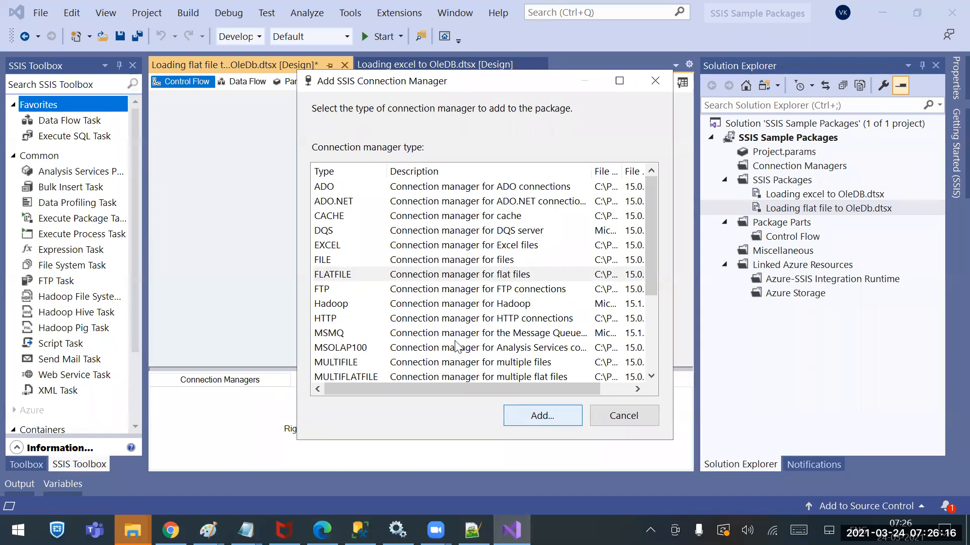
pyautogui.click(531, 417)
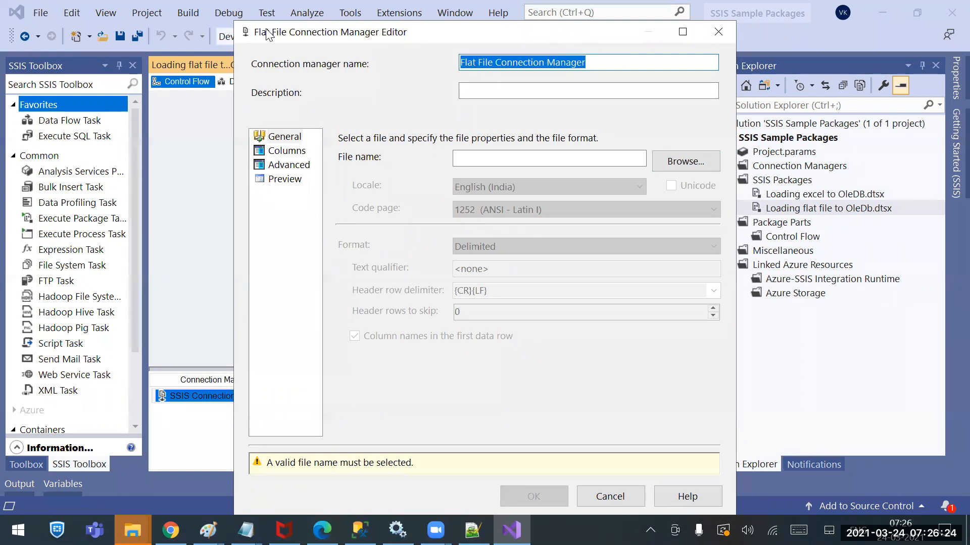
pyautogui.write('Source Conn')
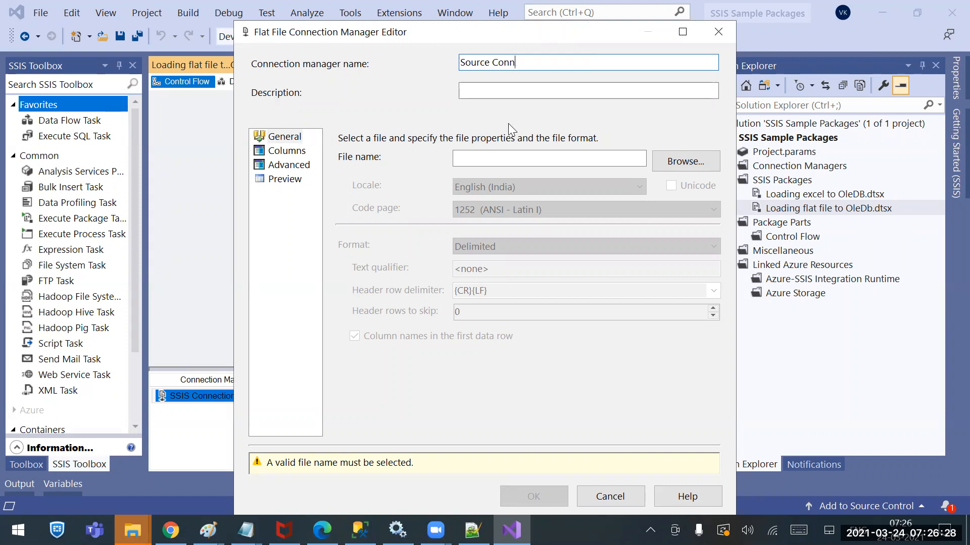
# Select the IFSE Codes CSV file in the SSIS Sources folder as the connection's source file, filtering for CSV files
pyautogui.click(589, 159)
pyautogui.click(701, 161)
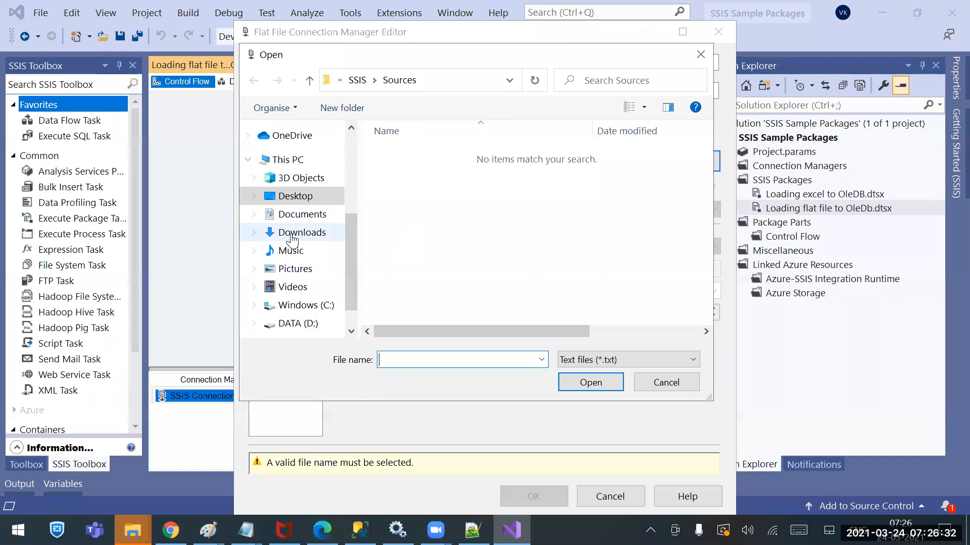
pyautogui.click(298, 323)
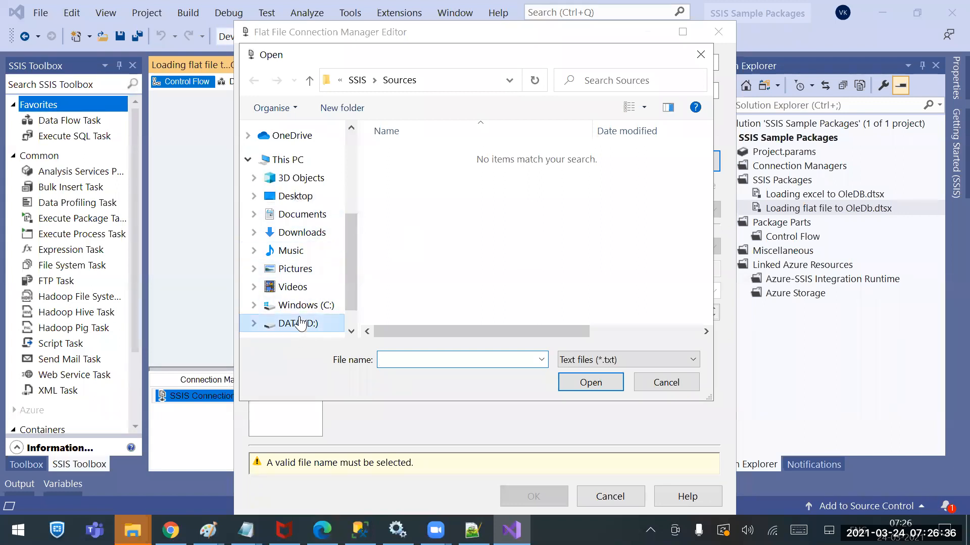
pyautogui.doubleClick(409, 187)
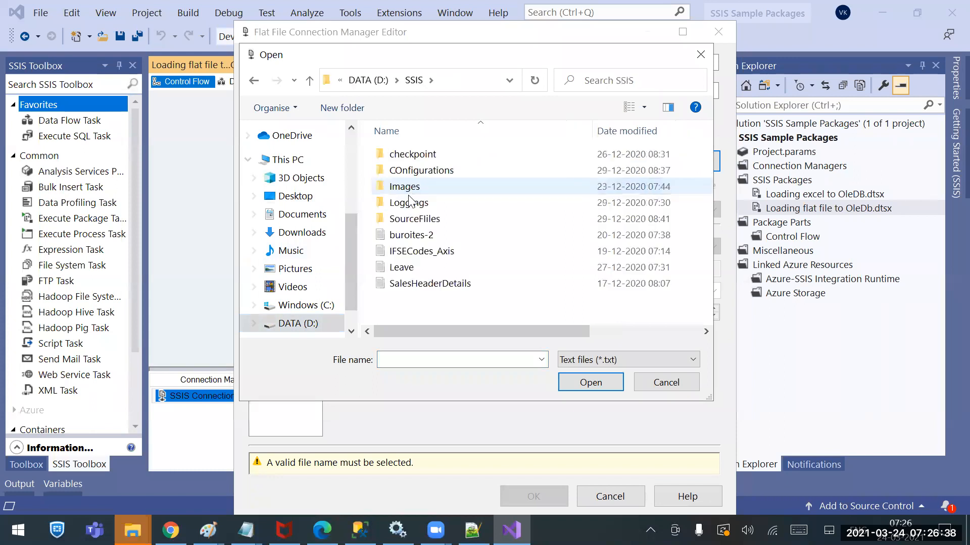
pyautogui.scroll(4, 303, 223)
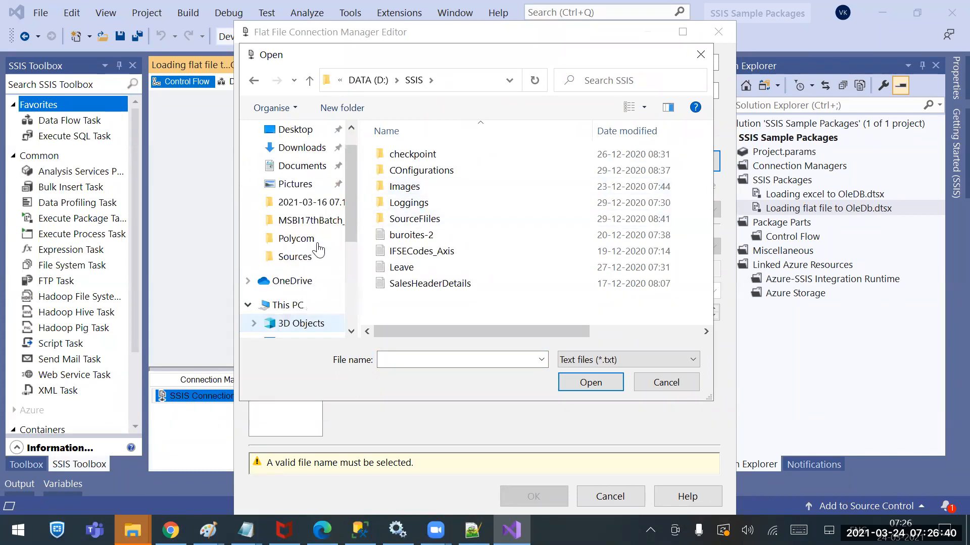
pyautogui.click(303, 286)
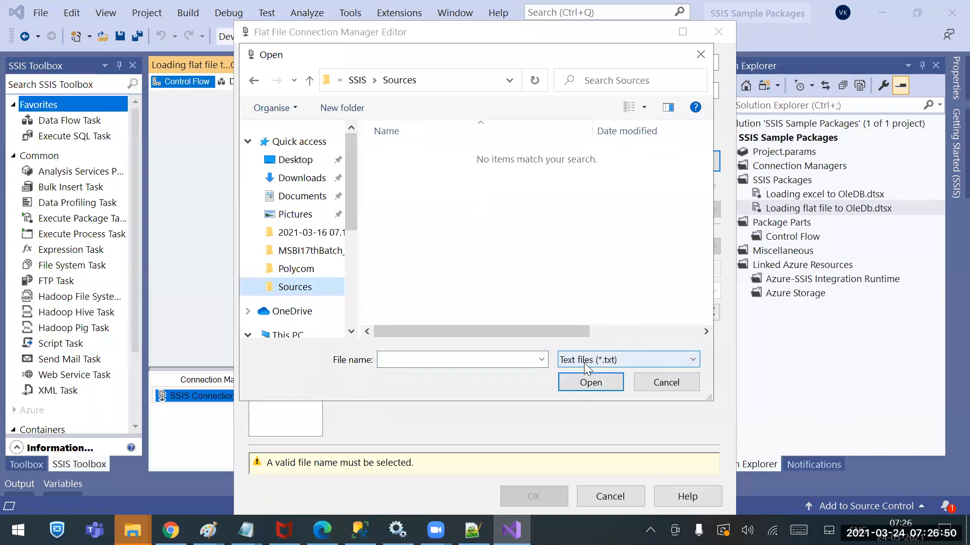
pyautogui.click(612, 362)
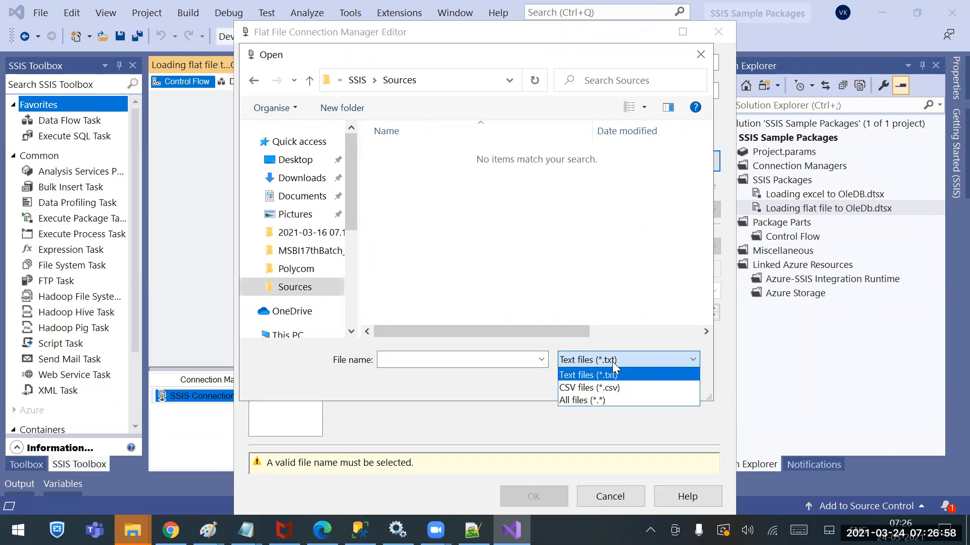
pyautogui.click(584, 388)
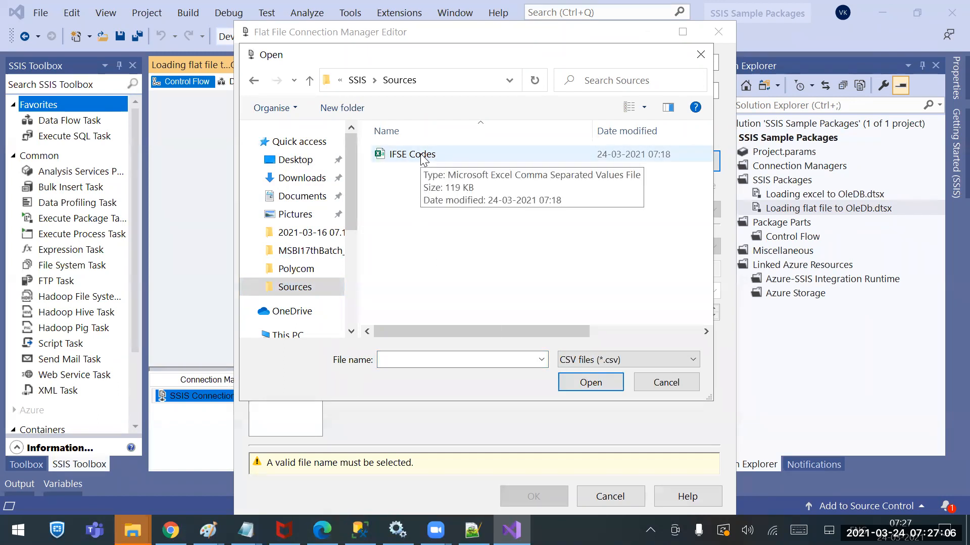
pyautogui.doubleClick(423, 156)
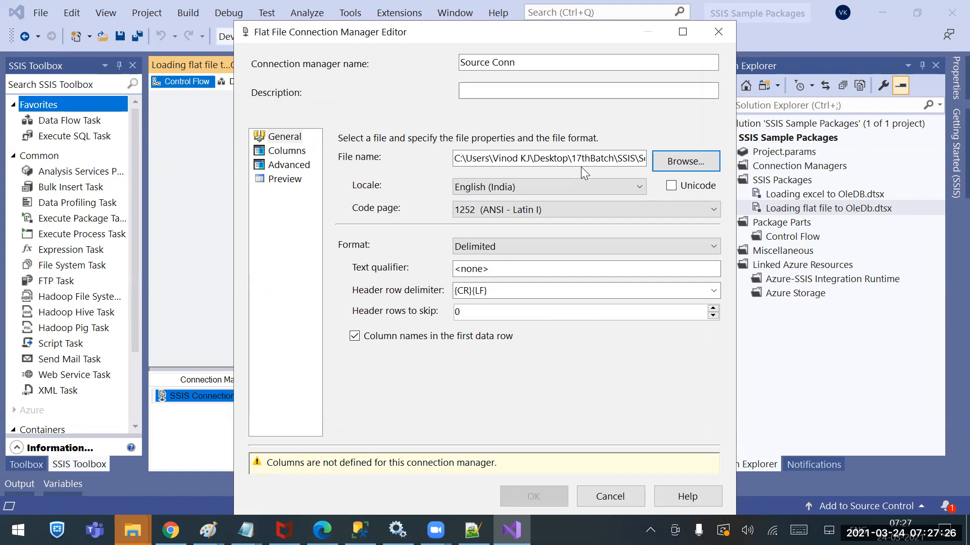
# Look through the locales available for the flat file connection and keep English (India)
pyautogui.click(513, 195)
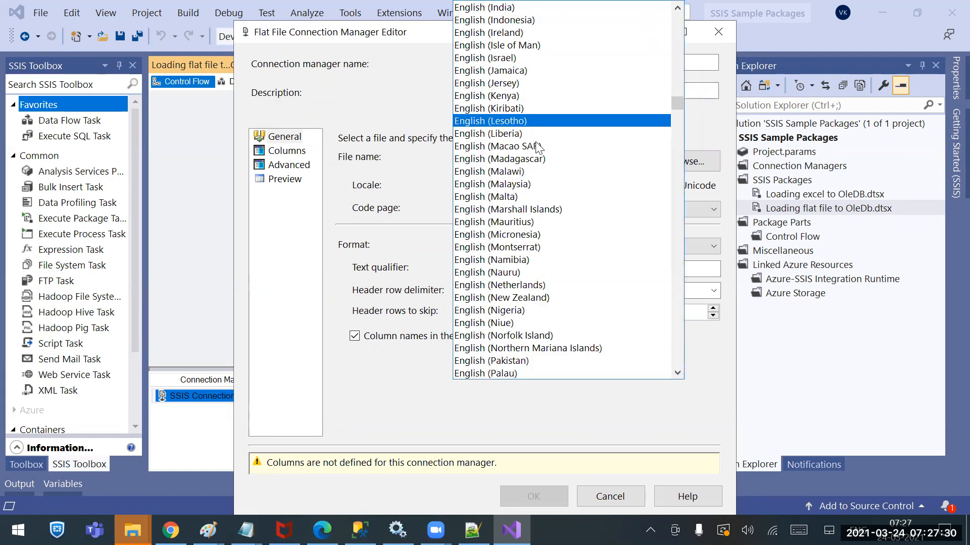
pyautogui.scroll(-20, 568, 234)
pyautogui.scroll(-20, 604, 317)
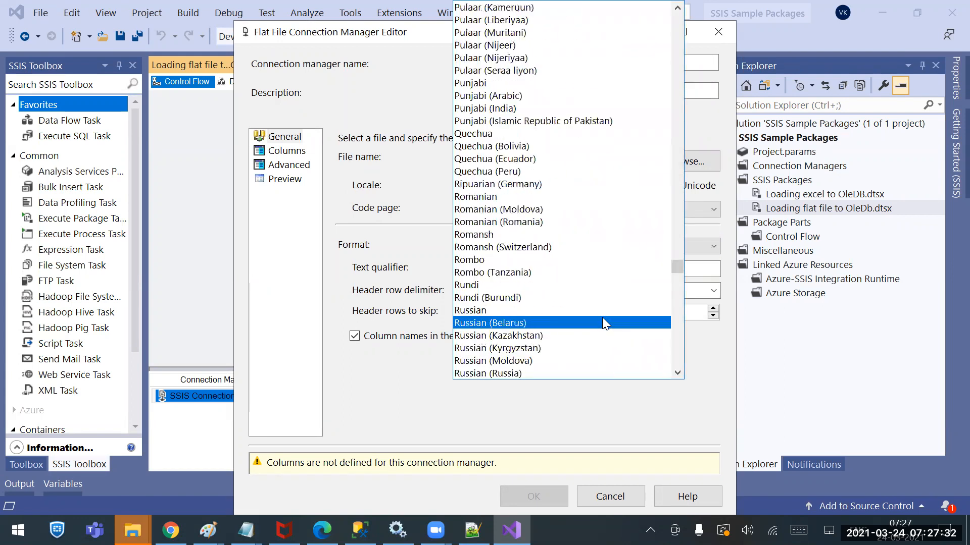
pyautogui.scroll(-10, 604, 328)
pyautogui.scroll(20, 608, 339)
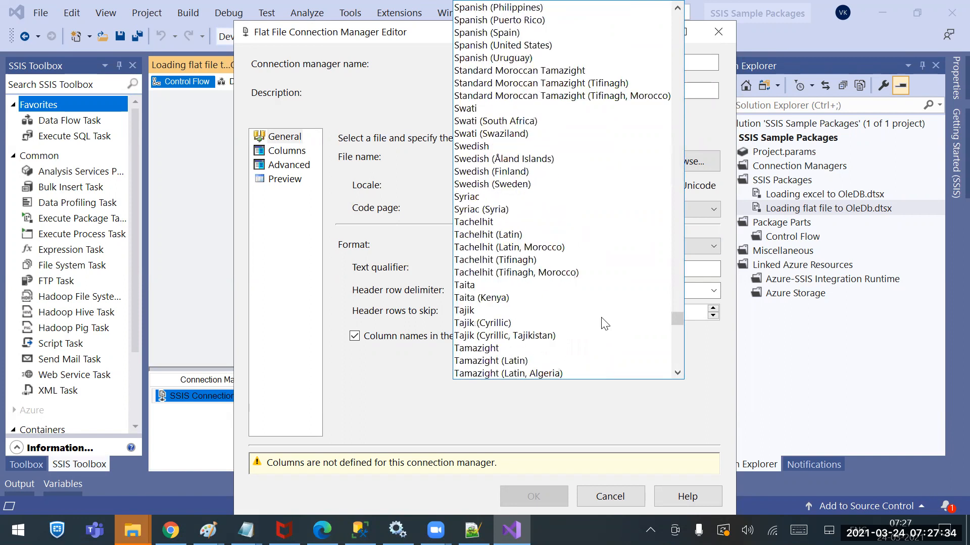
pyautogui.scroll(20, 616, 297)
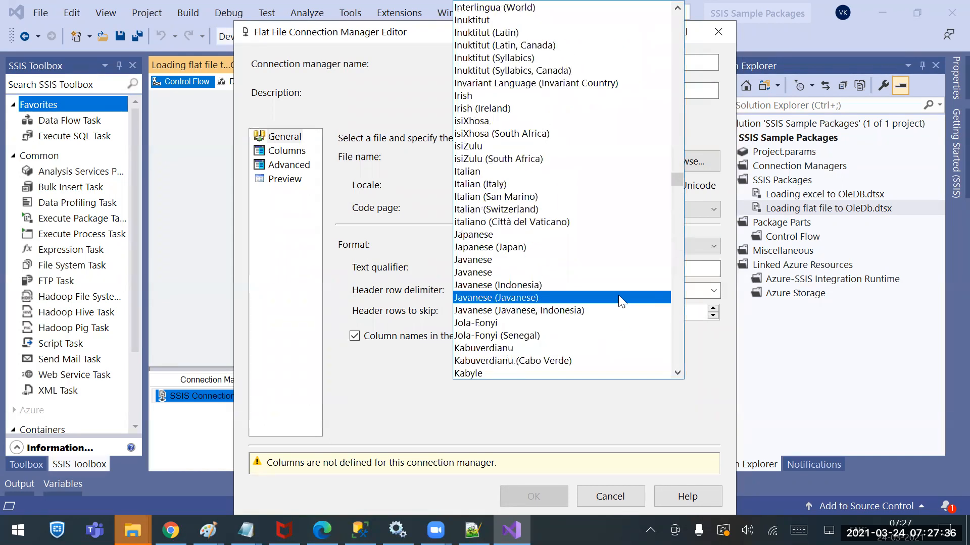
pyautogui.scroll(20, 621, 302)
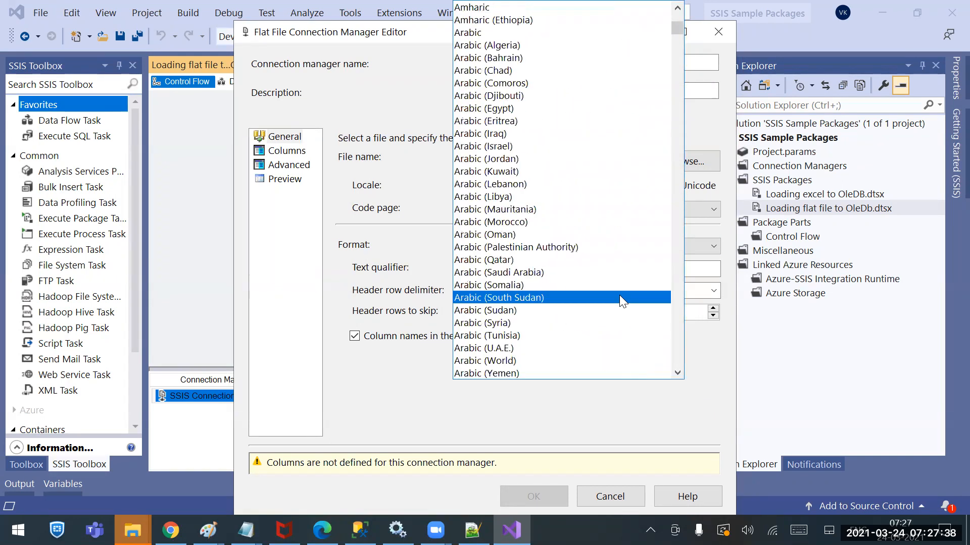
pyautogui.scroll(-20, 618, 296)
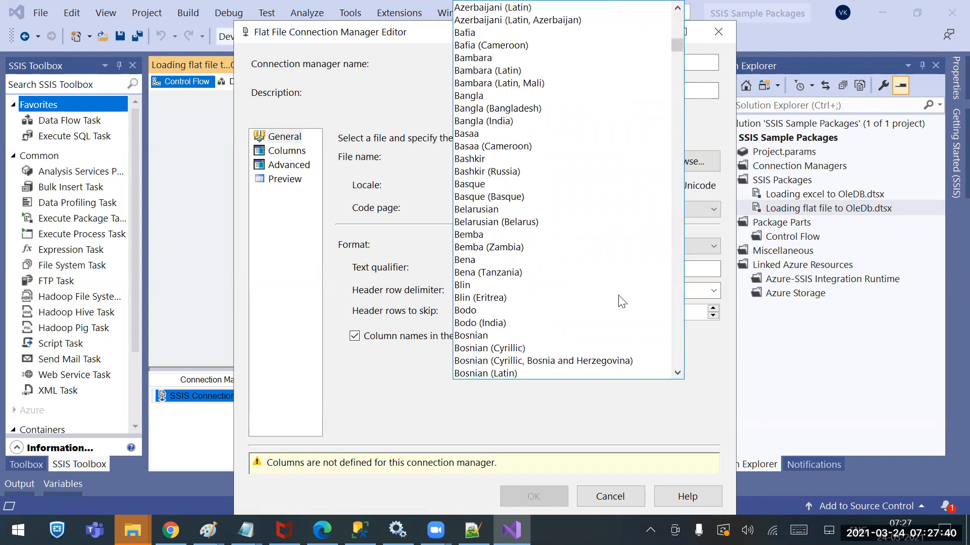
pyautogui.scroll(-20, 628, 293)
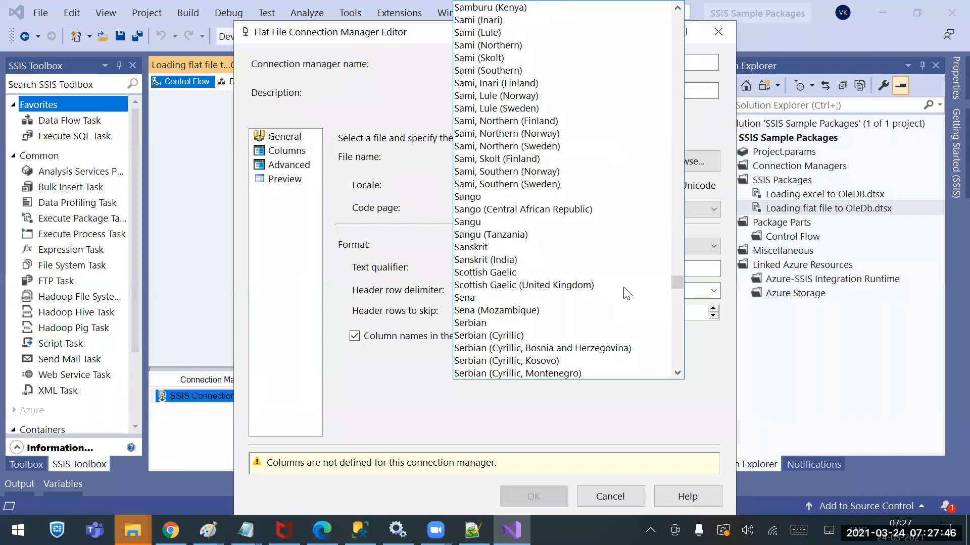
pyautogui.scroll(20, 628, 294)
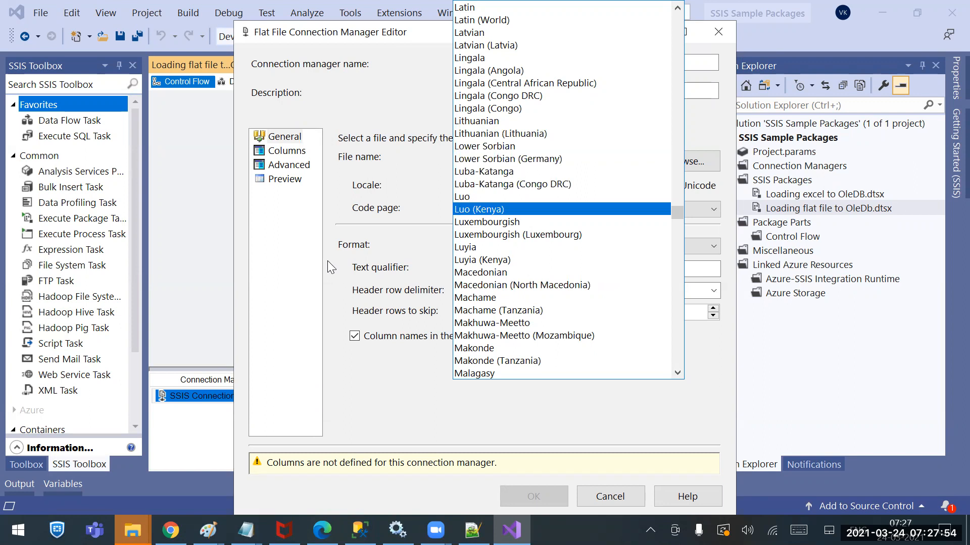
pyautogui.click(422, 239)
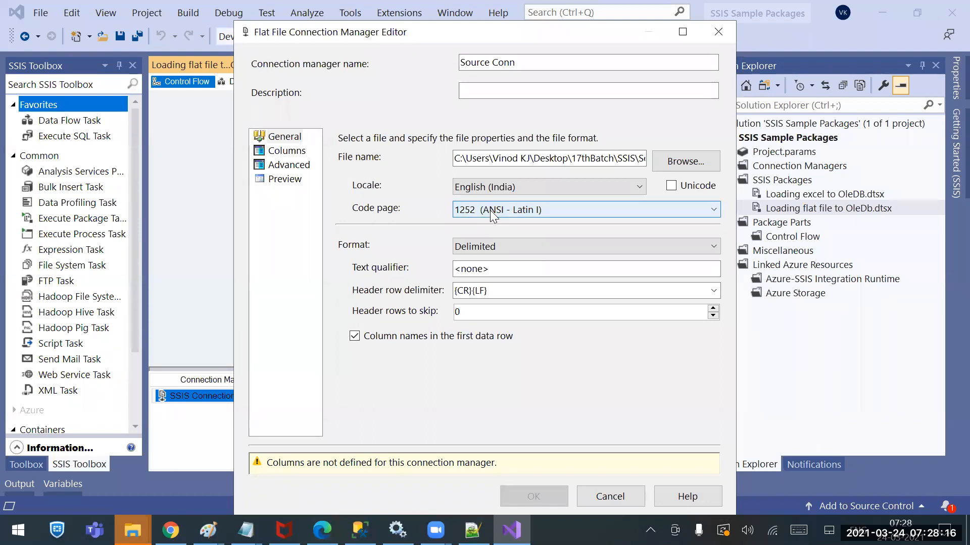
# Look through the available code pages for the flat file connection and keep 1252 (ANSI - Latin I)
pyautogui.click(617, 212)
pyautogui.scroll(-20, 589, 166)
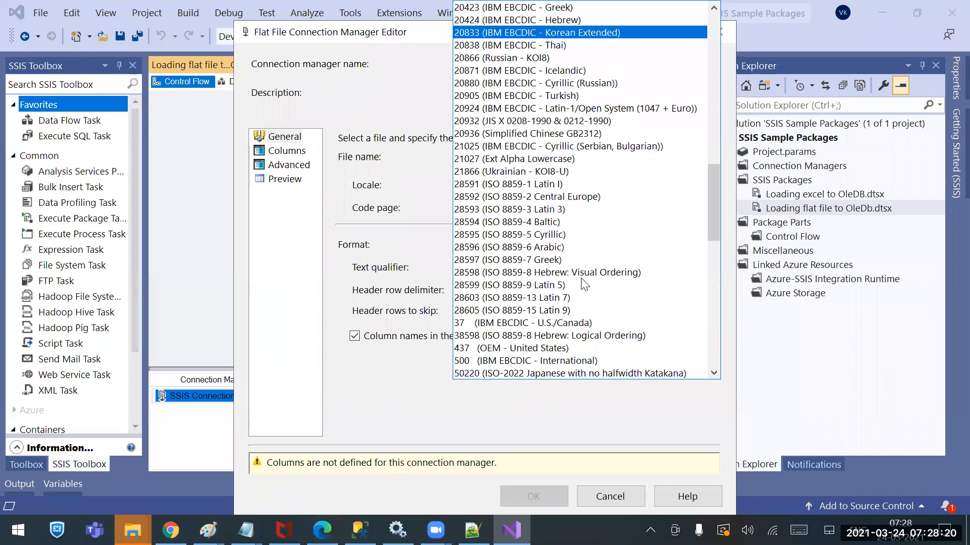
pyautogui.scroll(15, 584, 284)
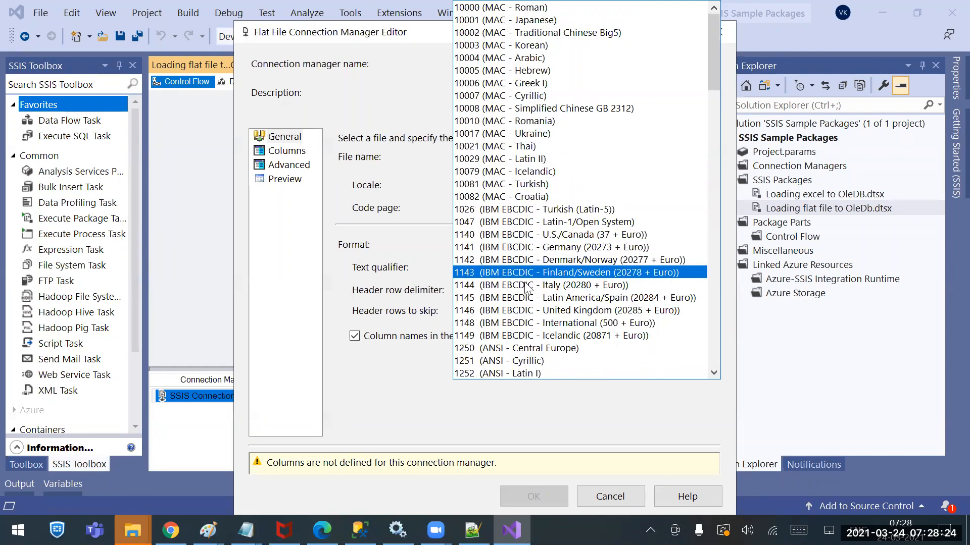
pyautogui.scroll(-13, 551, 328)
pyautogui.scroll(-10, 551, 329)
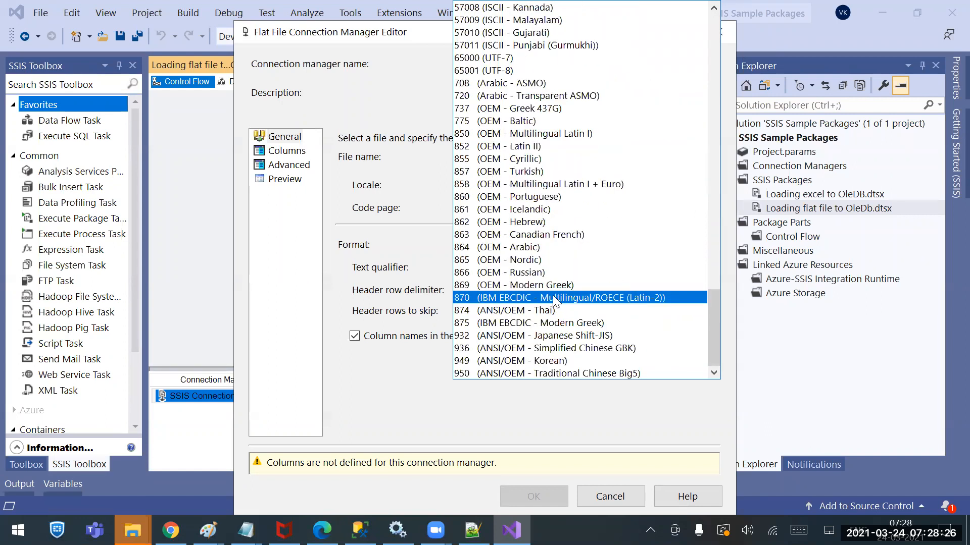
pyautogui.click(444, 214)
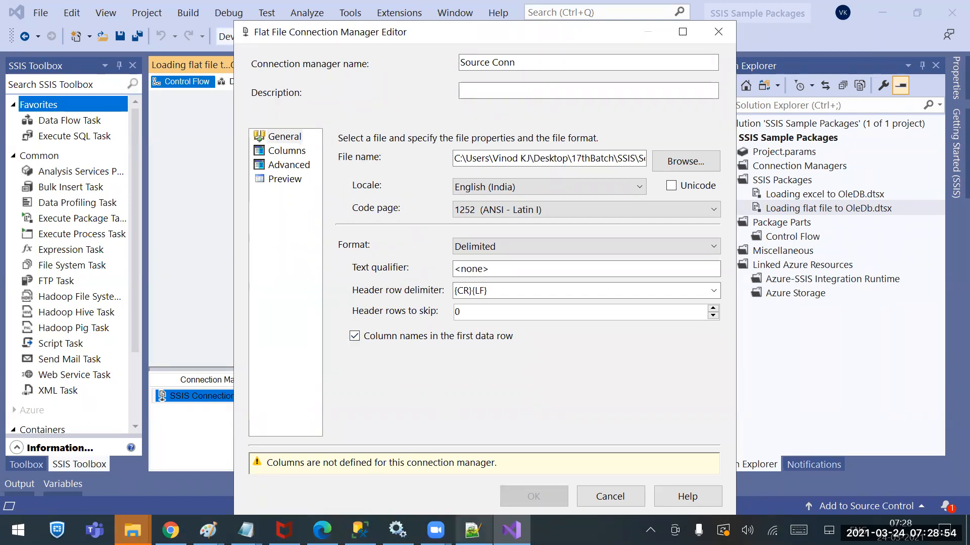
# View the desktop's IFSE Codes CSV file as plain text in Notepad++, close it and return to the flat file connection editor
pyautogui.click(472, 530)
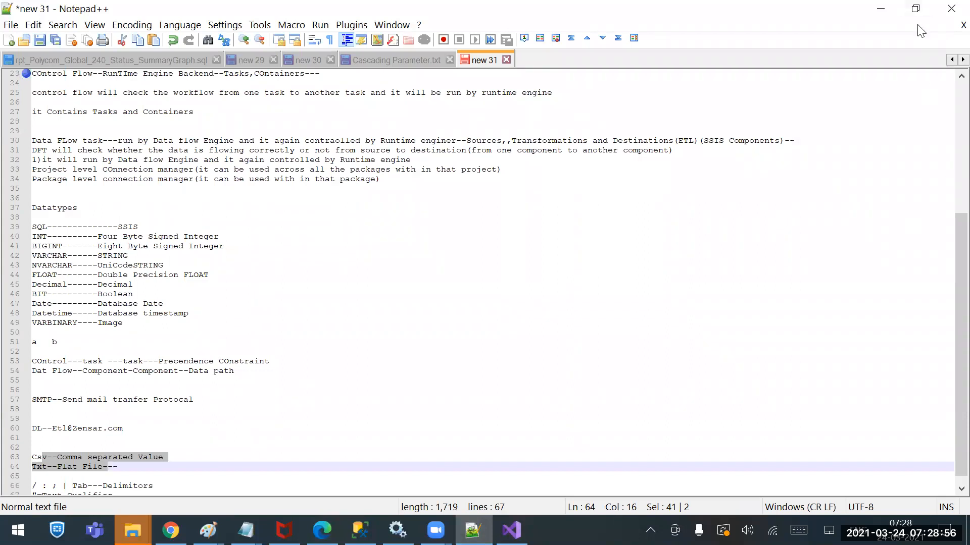
pyautogui.click(880, 9)
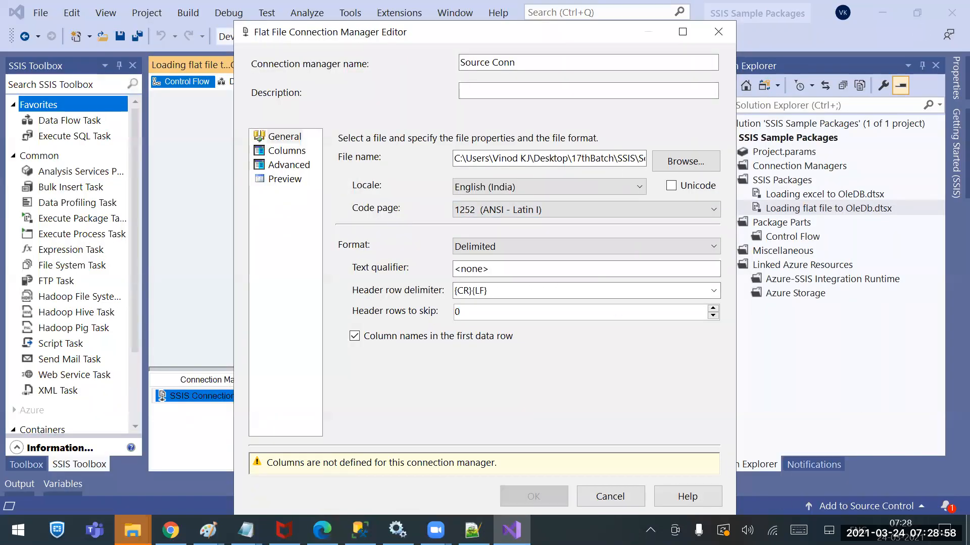
pyautogui.click(967, 530)
pyautogui.rightClick(302, 194)
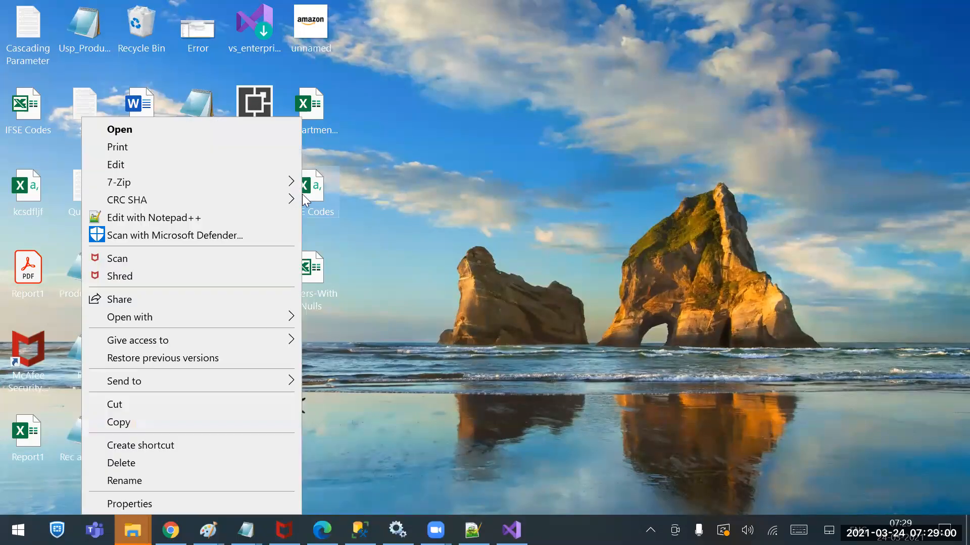
pyautogui.click(127, 201)
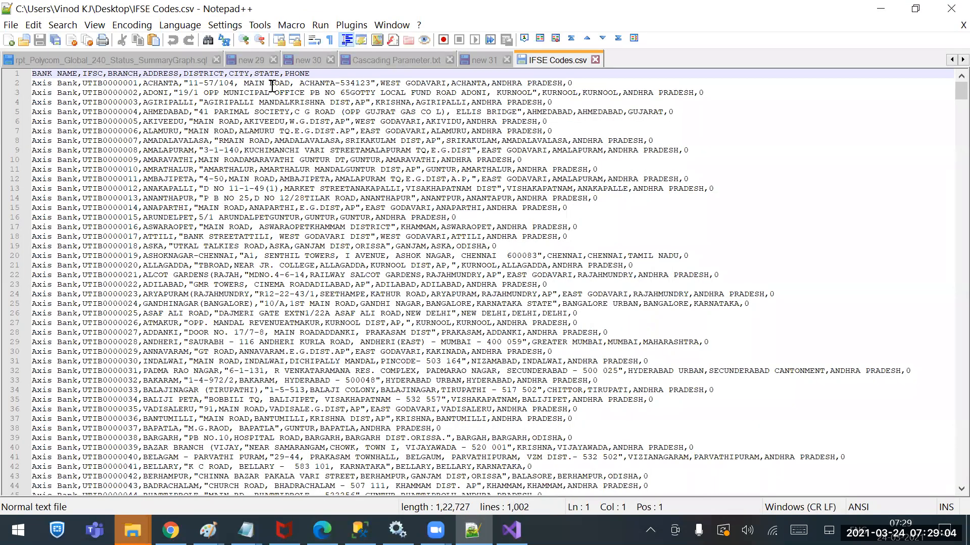
pyautogui.click(595, 60)
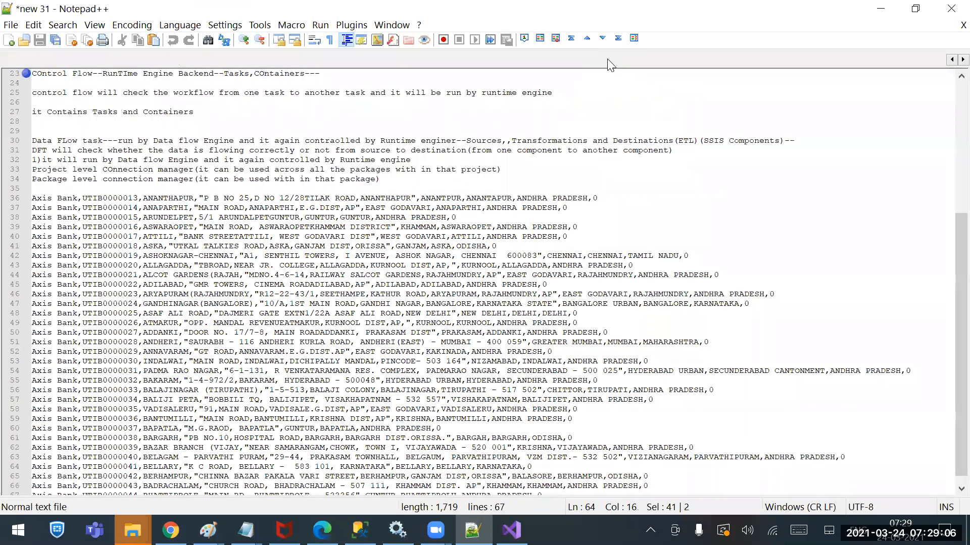
pyautogui.click(881, 8)
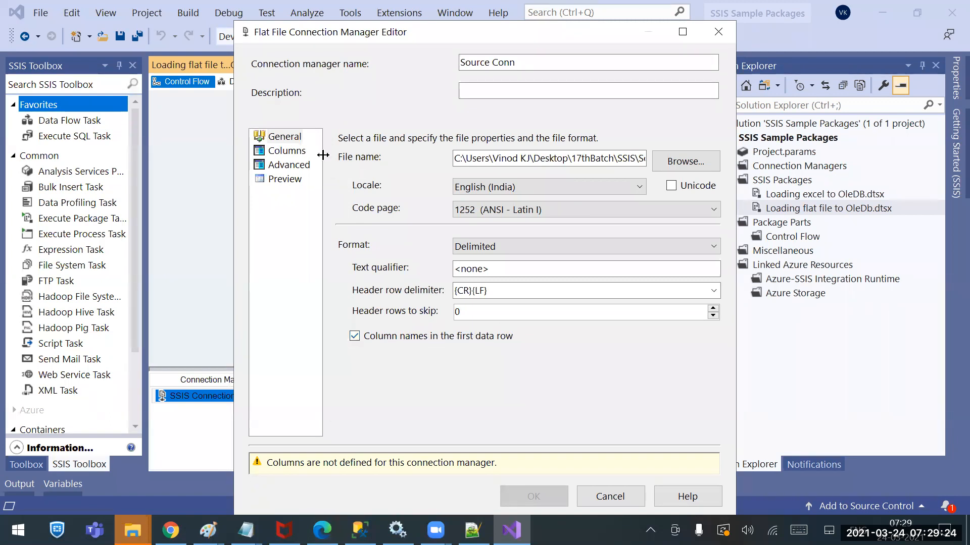
# Look through the column delimiters offered for the source file, keep Comma {,}, and inspect the ADDRESS to STATE columns in the preview
pyautogui.click(288, 151)
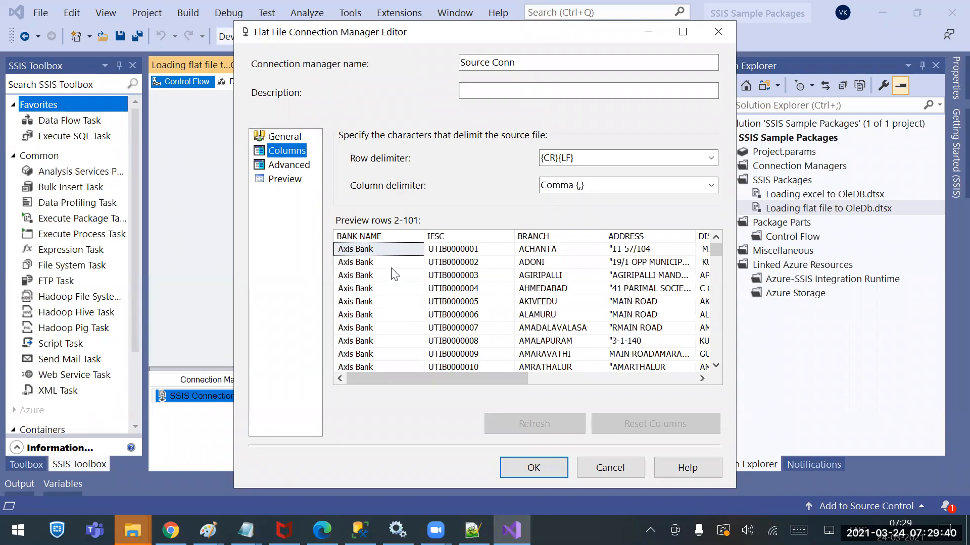
pyautogui.click(380, 289)
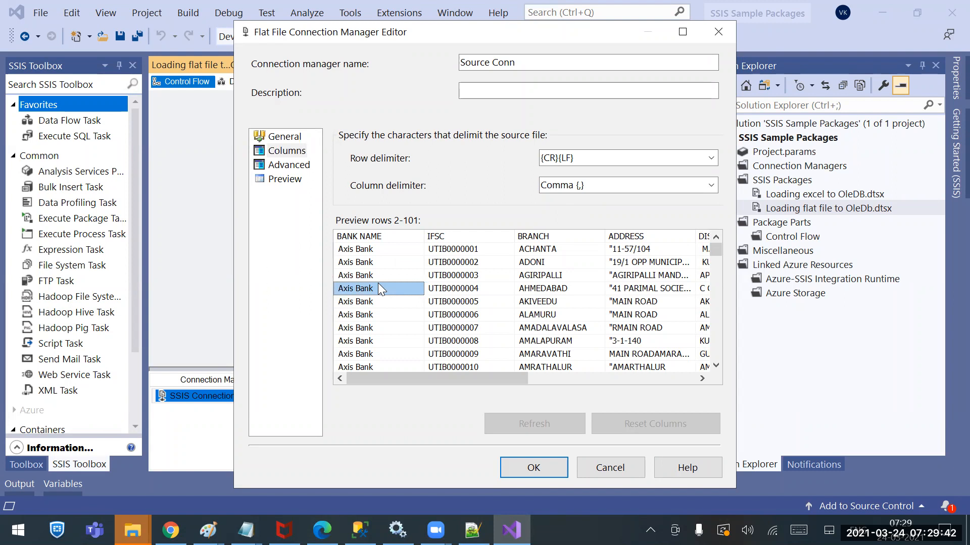
pyautogui.click(597, 182)
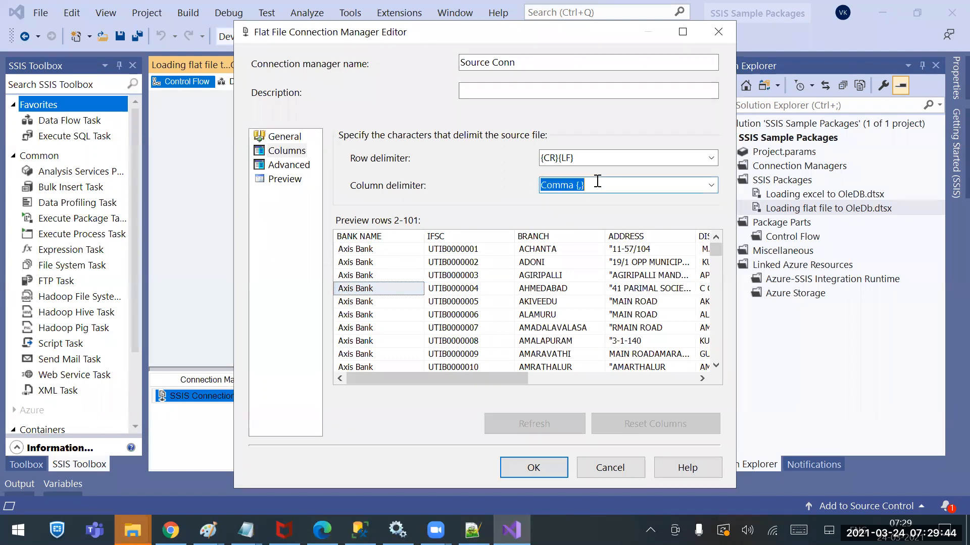
pyautogui.click(711, 187)
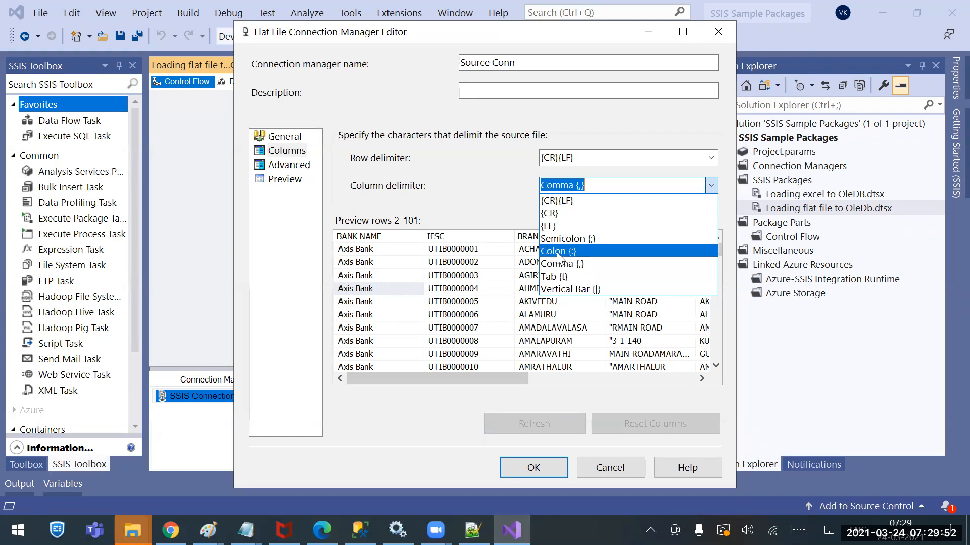
pyautogui.click(472, 530)
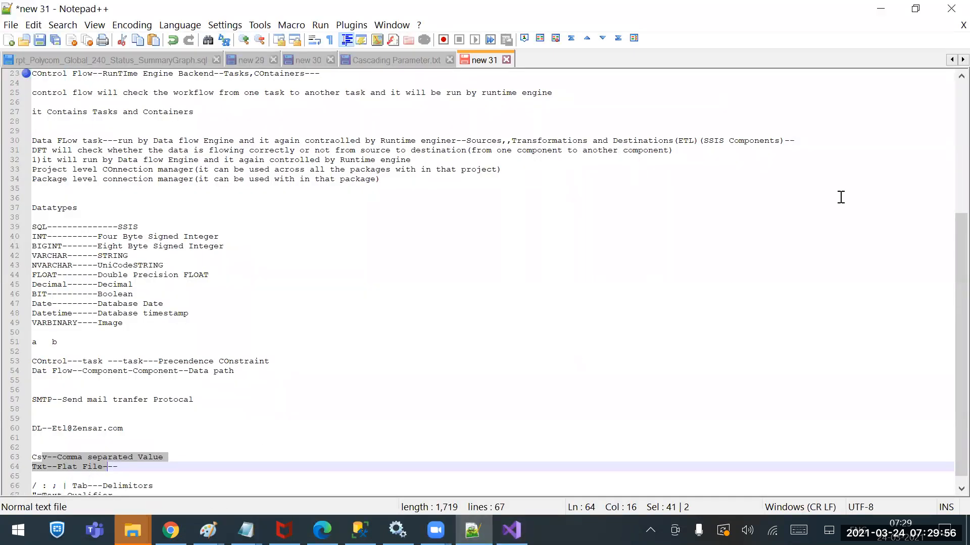
pyautogui.click(895, 27)
pyautogui.click(880, 9)
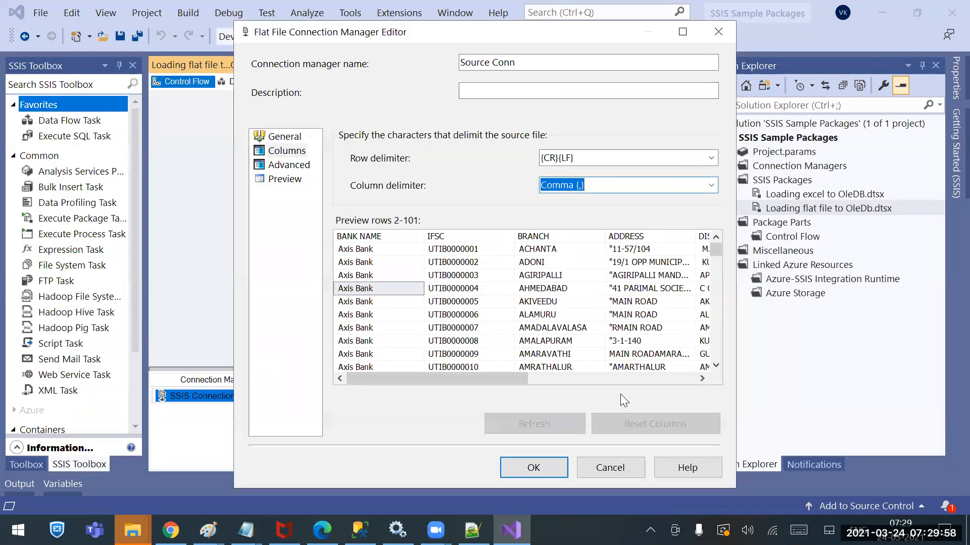
pyautogui.click(712, 186)
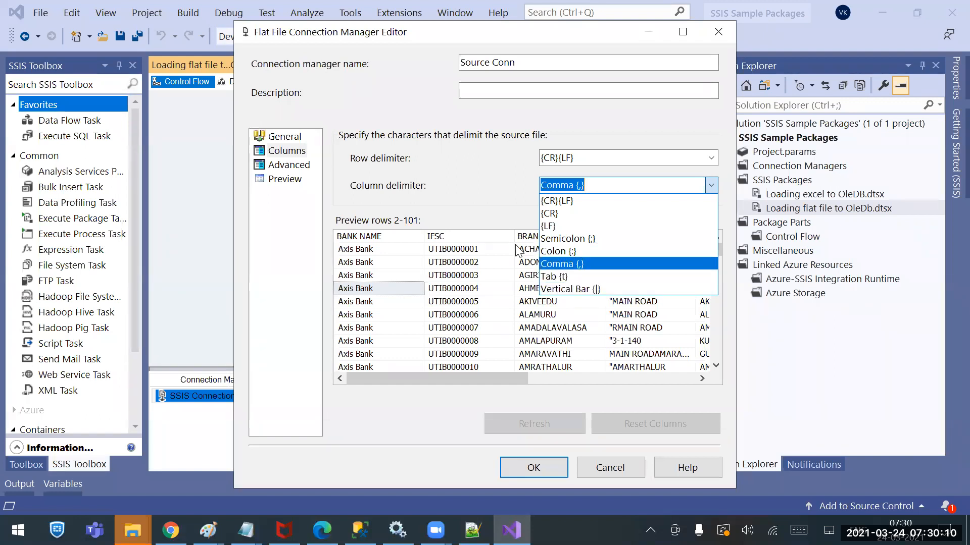
pyautogui.click(476, 163)
pyautogui.click(611, 184)
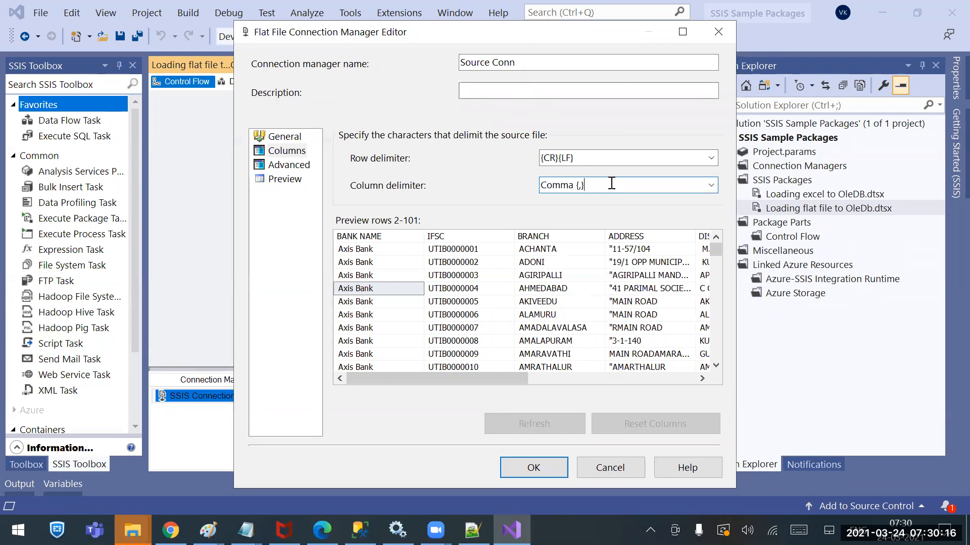
pyautogui.moveTo(482, 373); pyautogui.dragTo(583, 379)
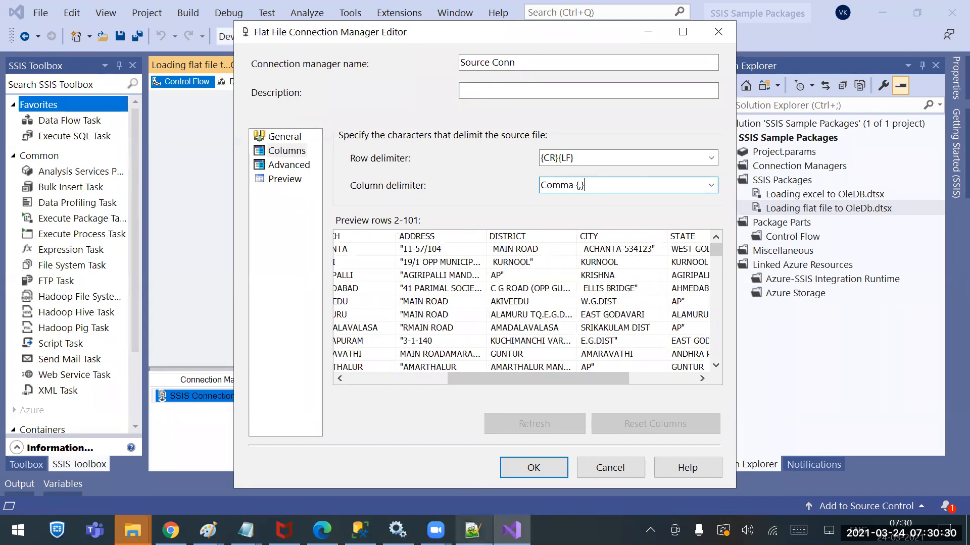
# Open the desktop's IFSE Codes CSV file in Notepad++ and examine the first record's bank name, IFSC and branch values
pyautogui.click(473, 530)
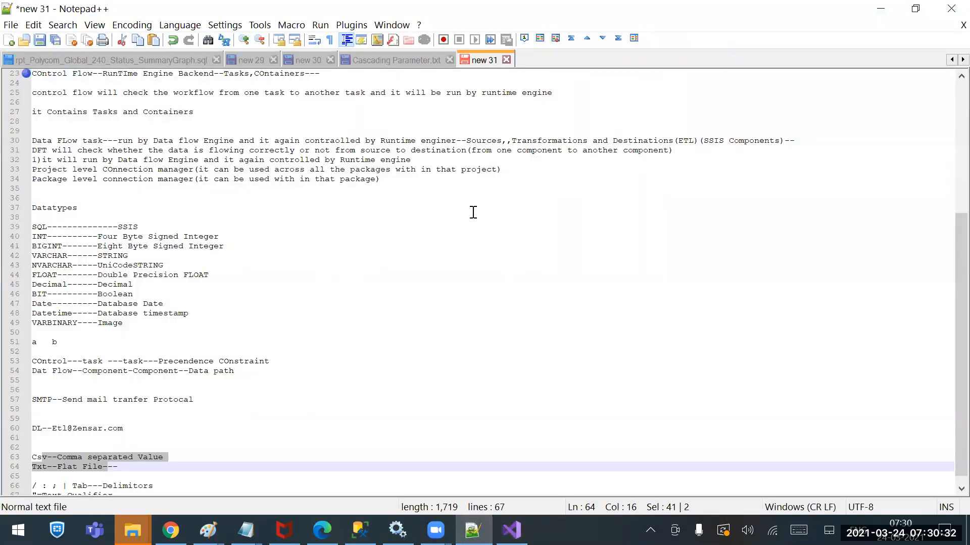
pyautogui.click(968, 535)
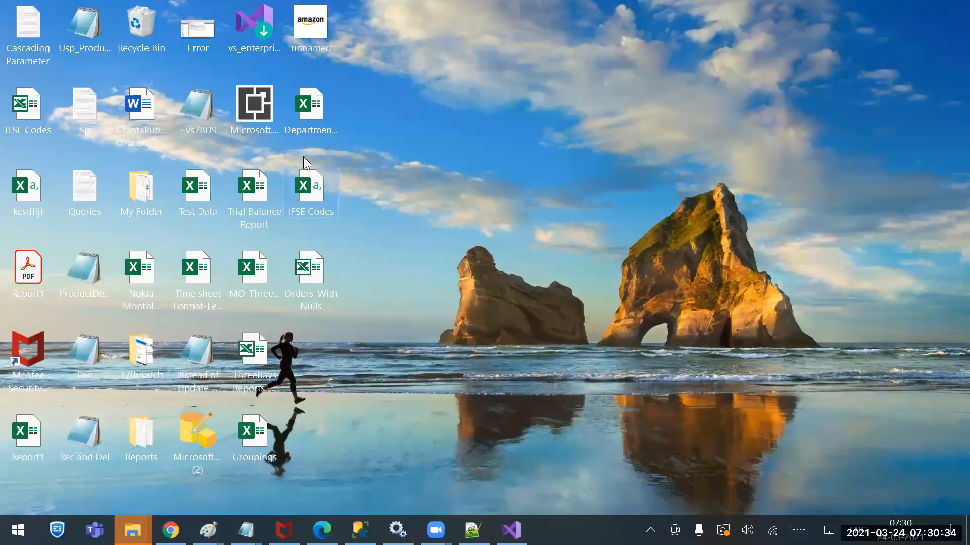
pyautogui.rightClick(303, 156)
pyautogui.click(291, 207)
pyautogui.rightClick(302, 205)
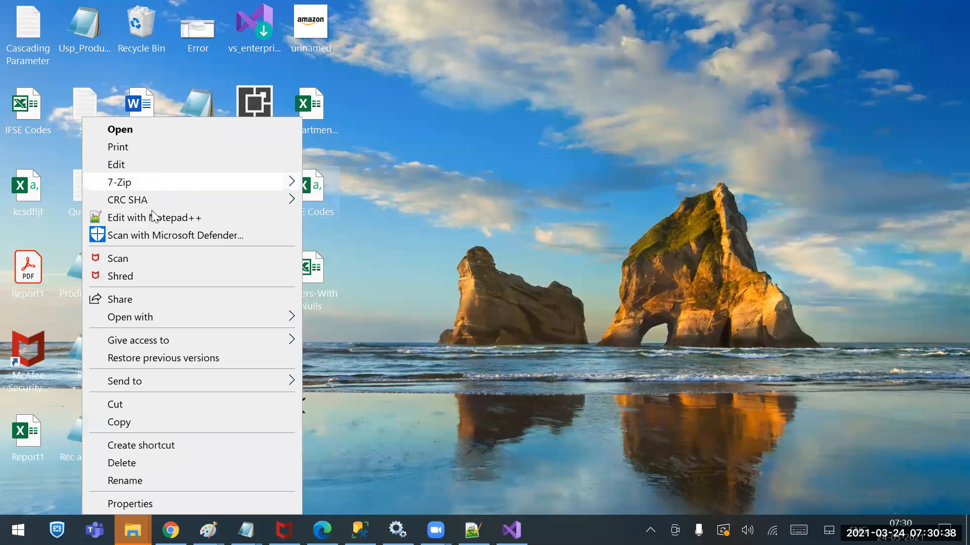
pyautogui.click(222, 221)
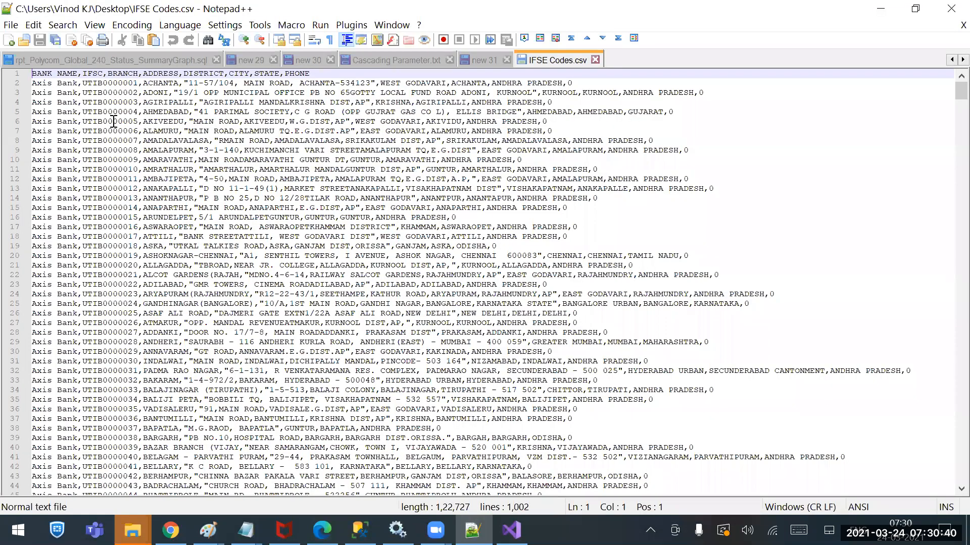
pyautogui.click(77, 83)
pyautogui.moveTo(77, 83); pyautogui.dragTo(22, 86)
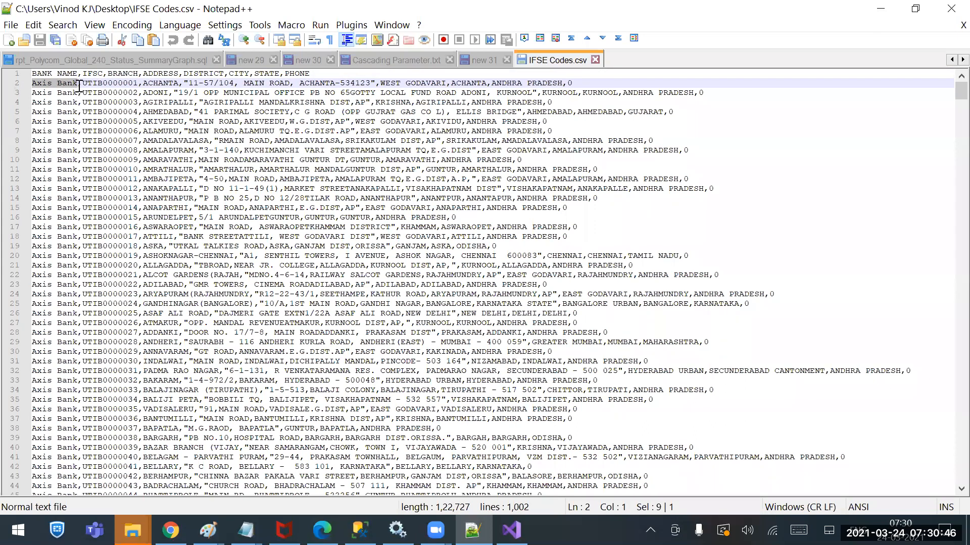
pyautogui.moveTo(82, 84); pyautogui.dragTo(138, 84)
pyautogui.doubleClick(167, 82)
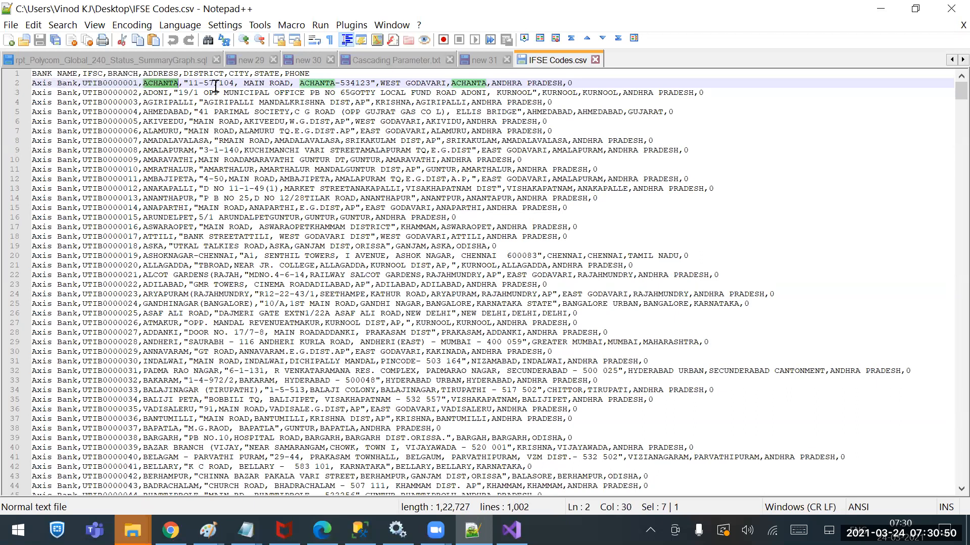
# Examine the double quotes around the first record's address and the commas inside that value
pyautogui.click(191, 84)
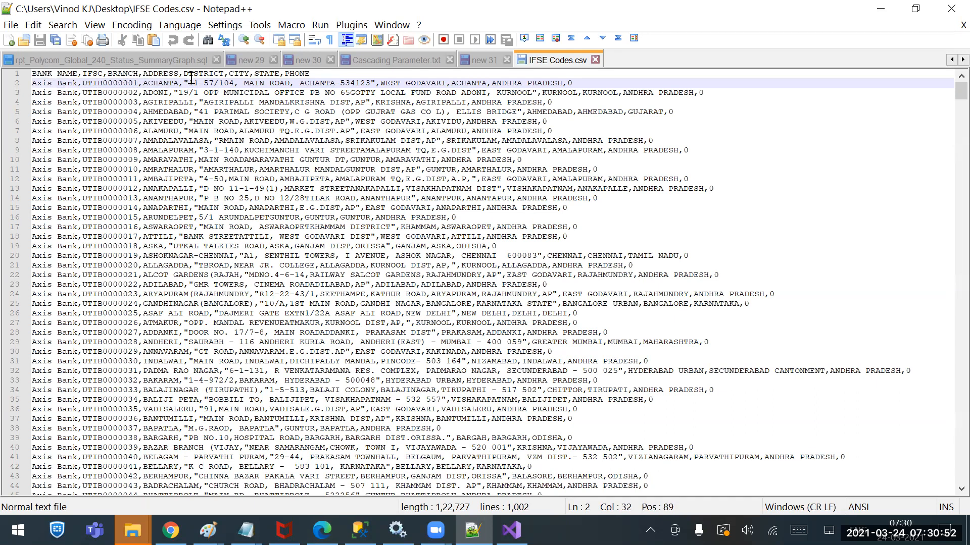
pyautogui.press('BackSpace')
pyautogui.hotkey('ctrl', 'z')
pyautogui.moveTo(186, 83); pyautogui.dragTo(236, 82)
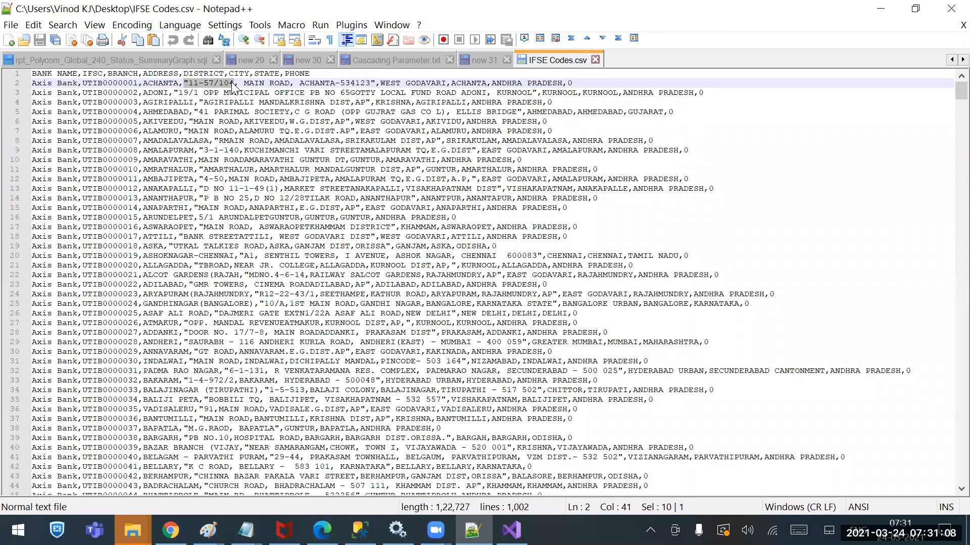
pyautogui.moveTo(189, 83); pyautogui.dragTo(369, 82)
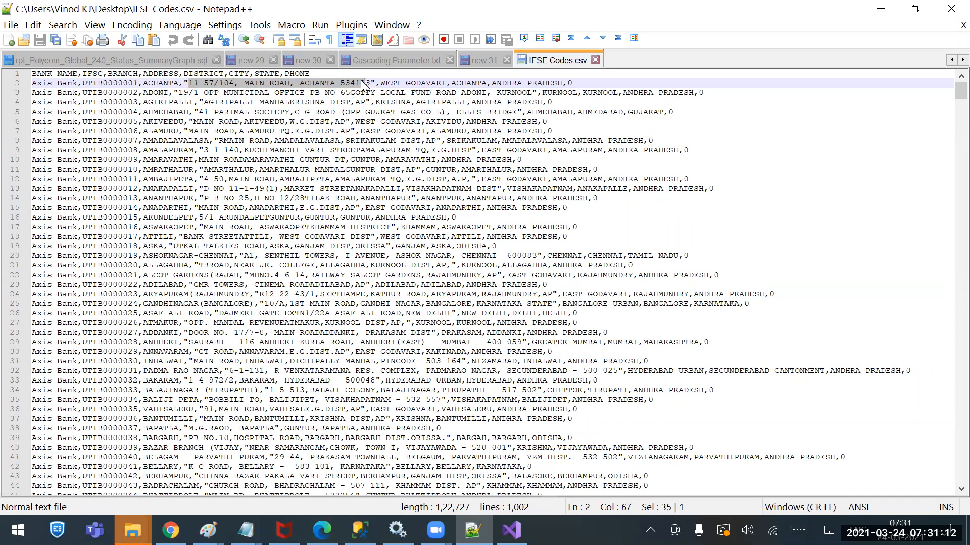
pyautogui.click(368, 85)
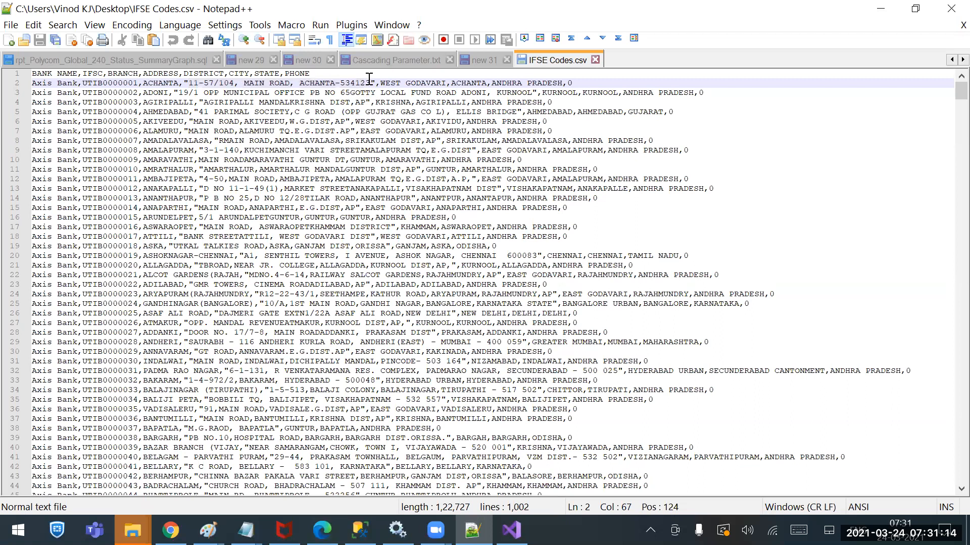
pyautogui.moveTo(189, 83); pyautogui.dragTo(184, 83)
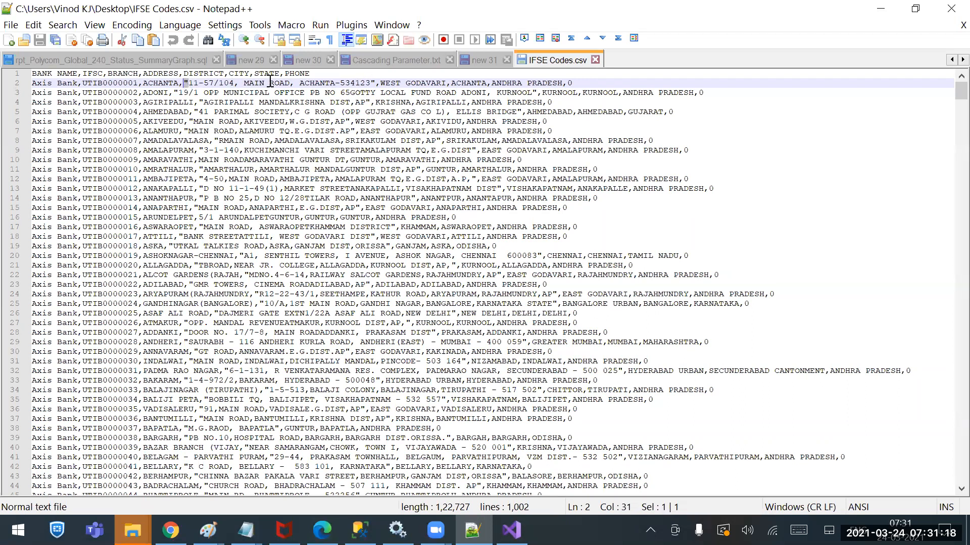
pyautogui.moveTo(375, 83); pyautogui.dragTo(372, 83)
pyautogui.moveTo(189, 83); pyautogui.dragTo(372, 83)
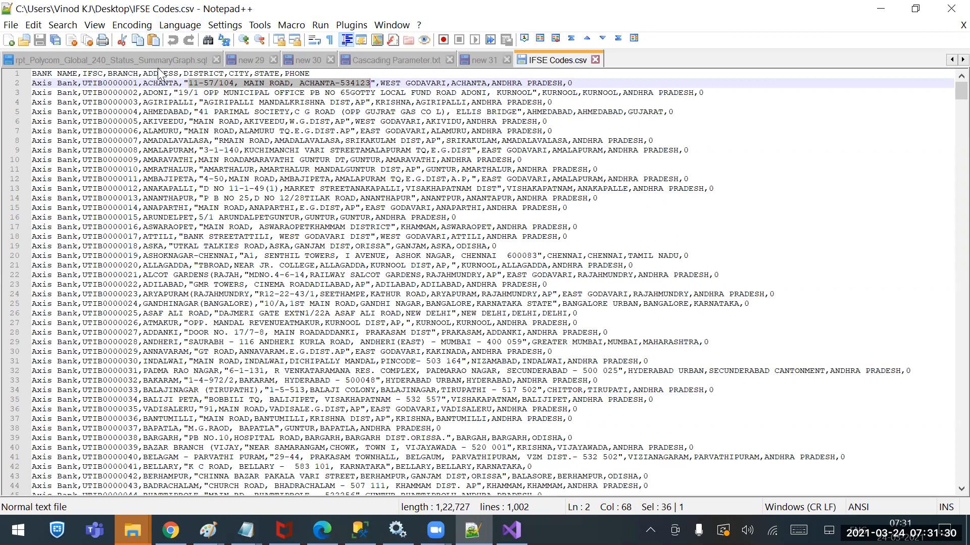
pyautogui.moveTo(183, 83); pyautogui.dragTo(373, 84)
pyautogui.click(187, 84)
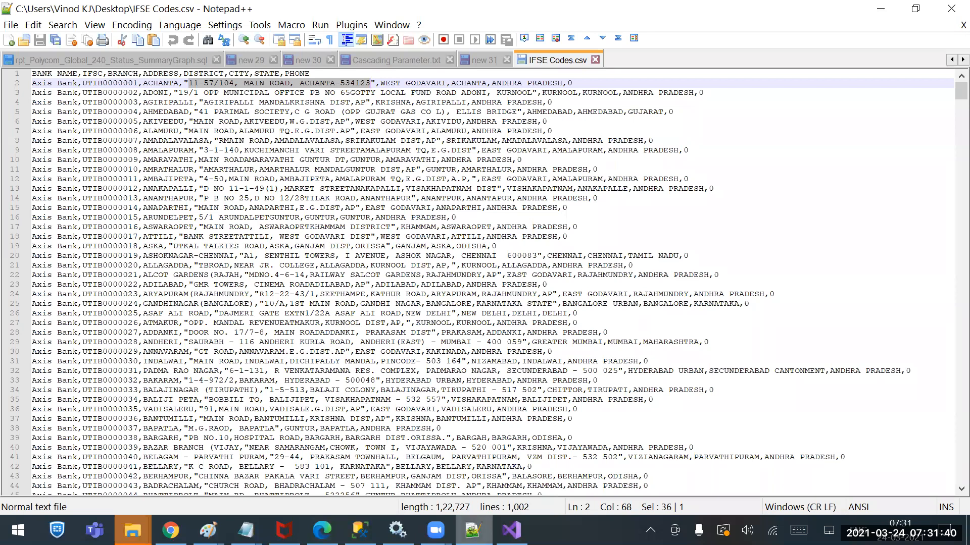
# Back in Visual Studio, set the flat file connection's text qualifier to " and widen the ADDRESS column in the columns preview
pyautogui.click(512, 530)
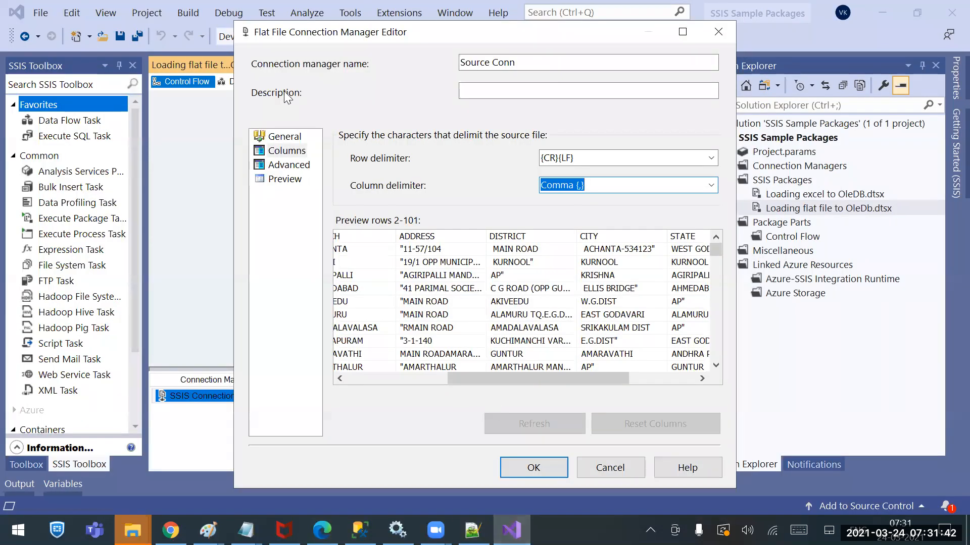
pyautogui.click(282, 137)
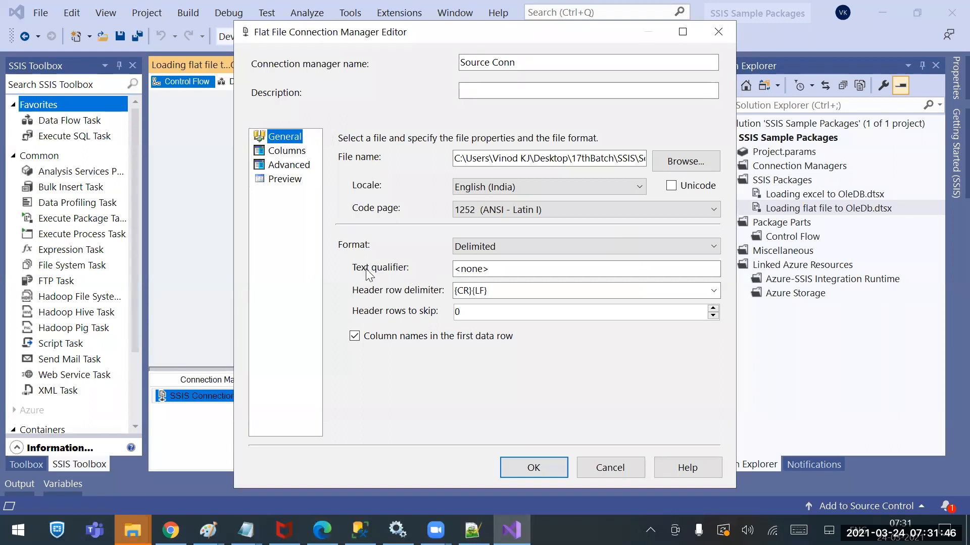
pyautogui.moveTo(503, 271); pyautogui.dragTo(425, 258)
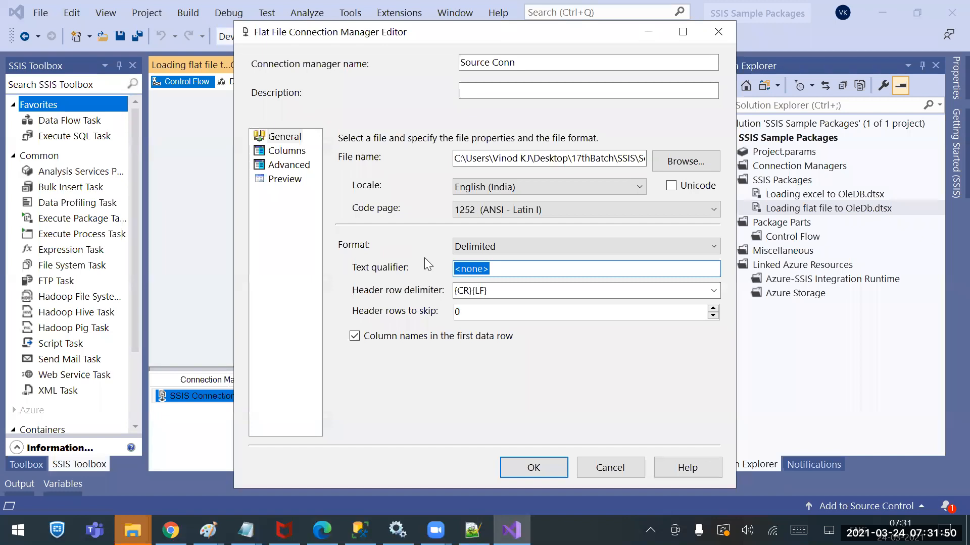
pyautogui.write('"')
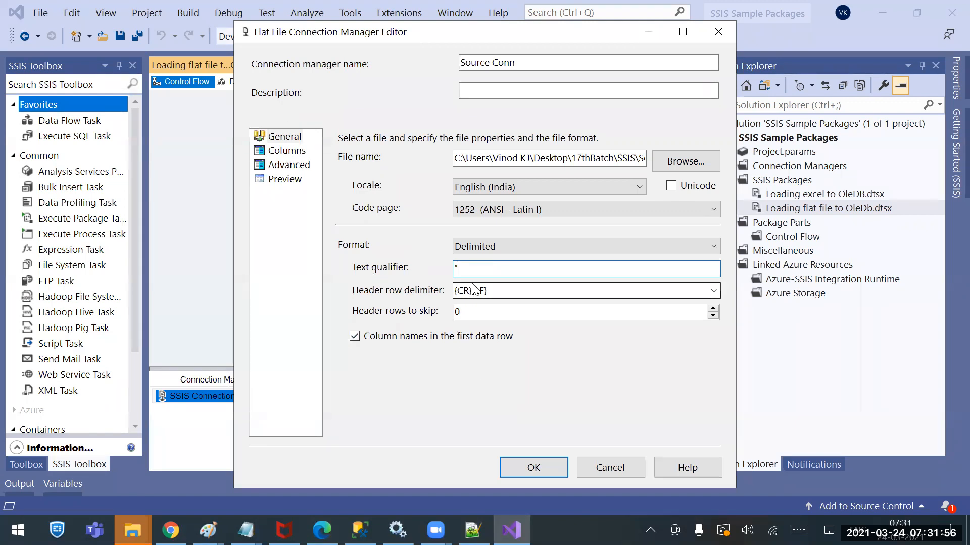
pyautogui.moveTo(463, 270); pyautogui.dragTo(425, 270)
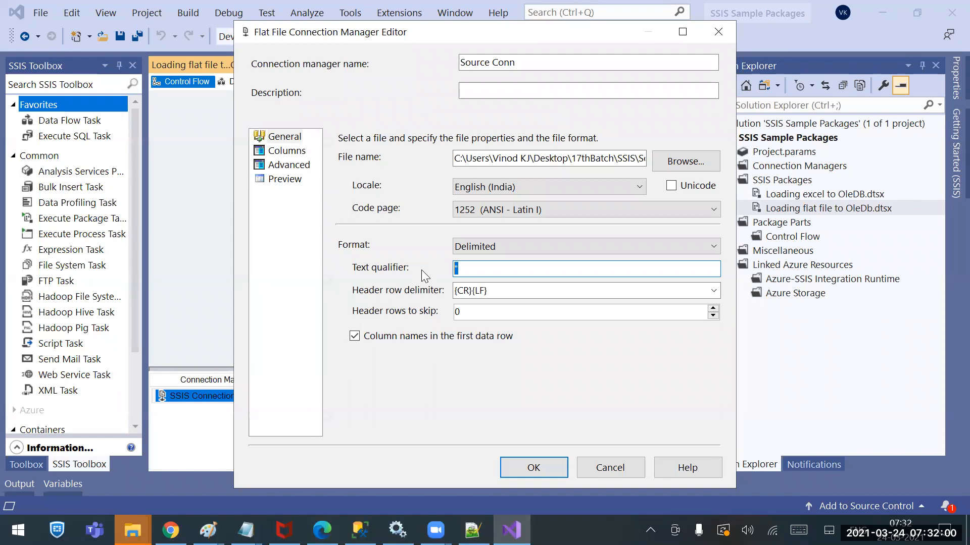
pyautogui.click(285, 151)
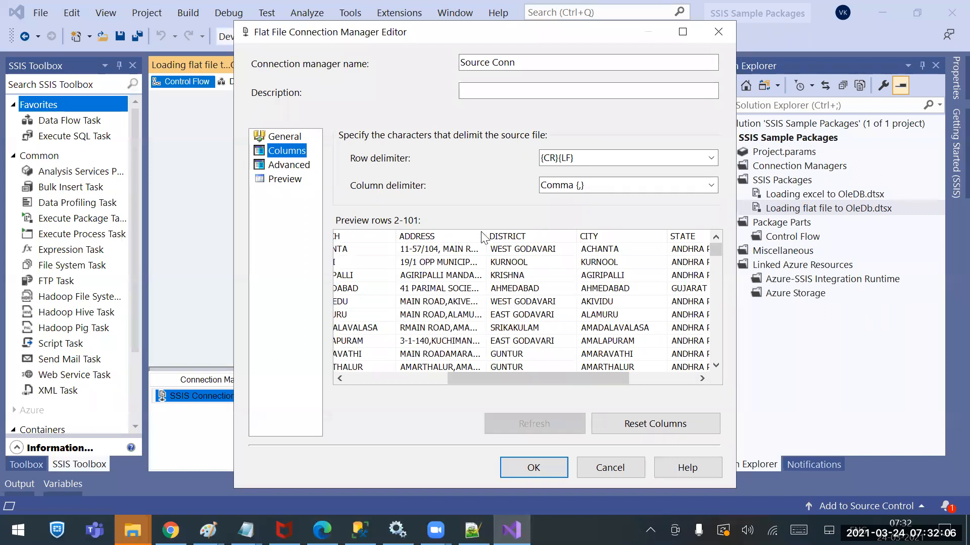
pyautogui.moveTo(487, 232); pyautogui.dragTo(660, 248)
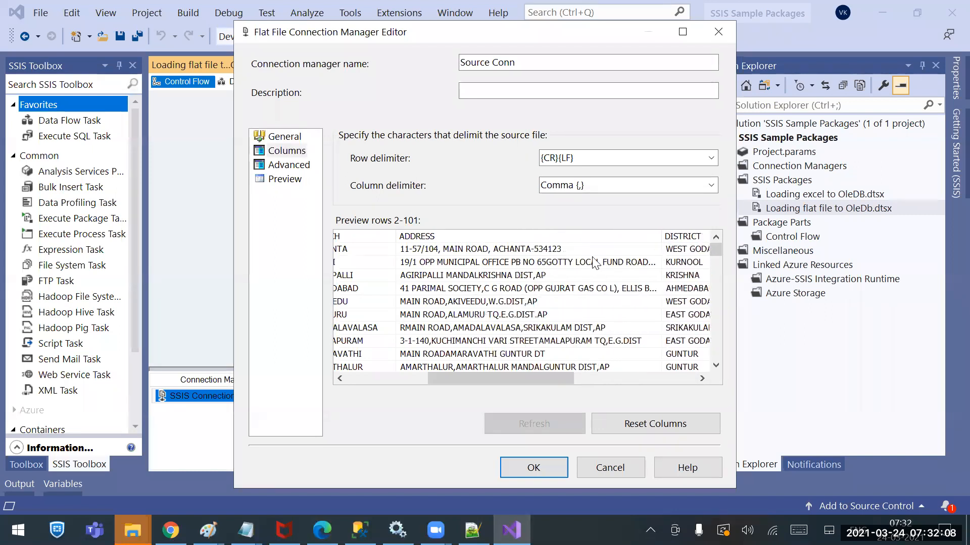
# Examine the ADDRESS values in the columns preview and the flat file connection's text qualifier setting
pyautogui.click(531, 249)
pyautogui.click(529, 263)
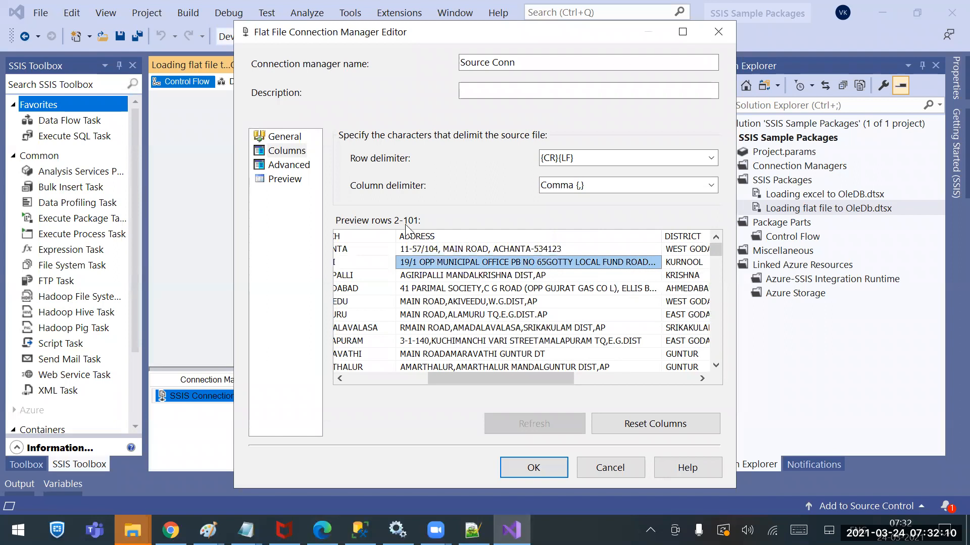
pyautogui.scroll(-20, 456, 301)
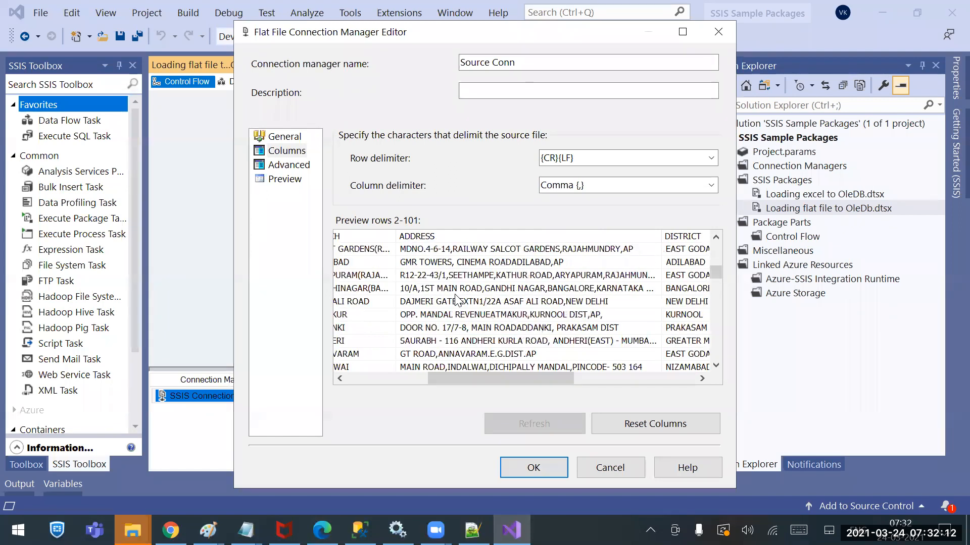
pyautogui.scroll(20, 459, 300)
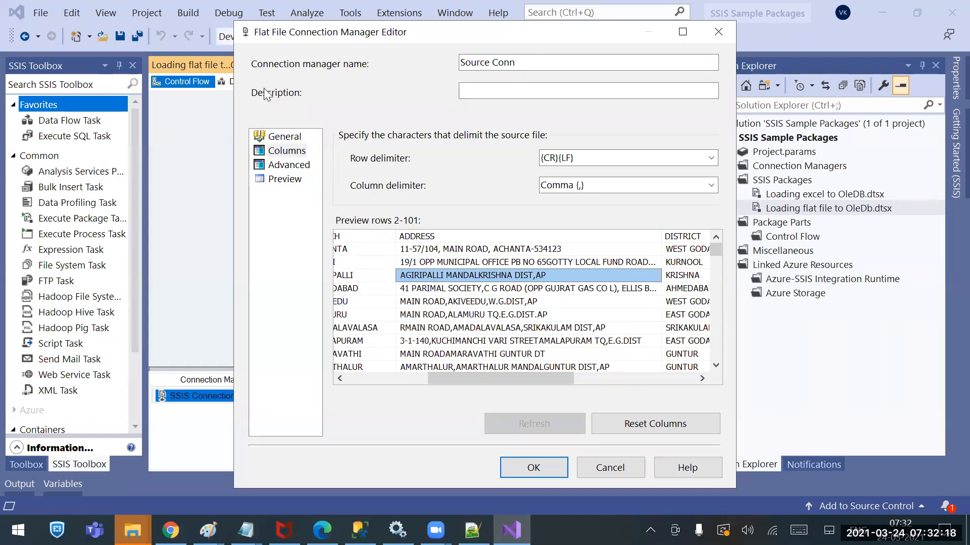
pyautogui.click(284, 137)
pyautogui.doubleClick(488, 269)
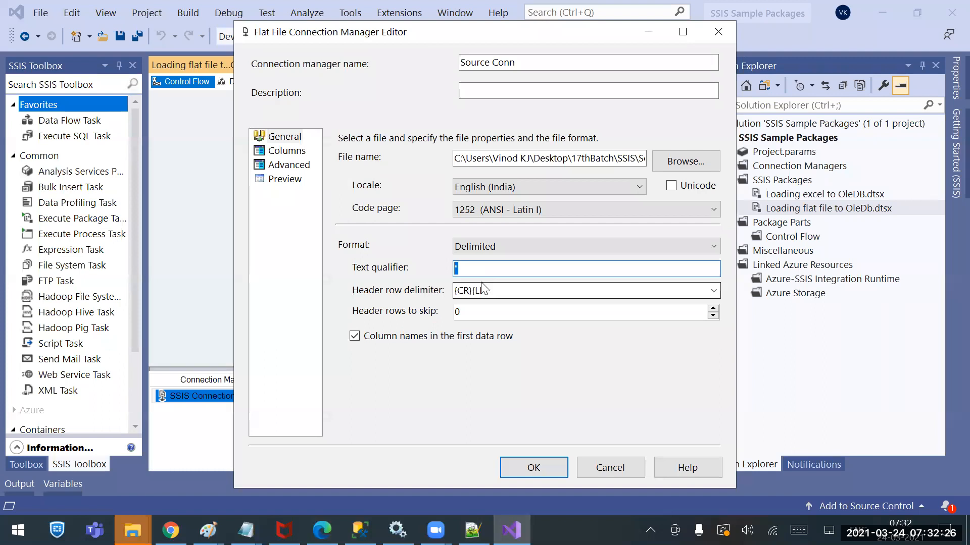
# Look through the connection's preview columns across to PHONE and back to BANK NAME
pyautogui.click(294, 150)
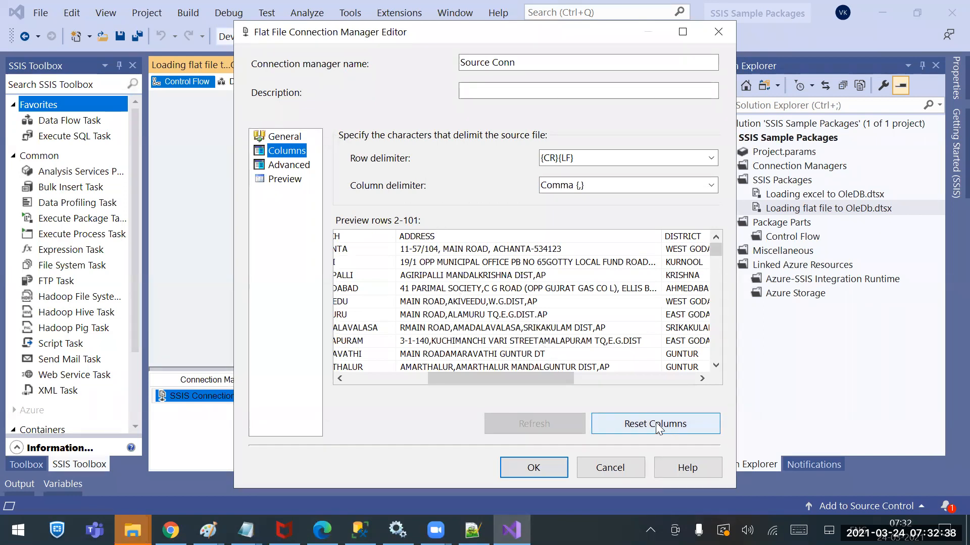
pyautogui.click(642, 379)
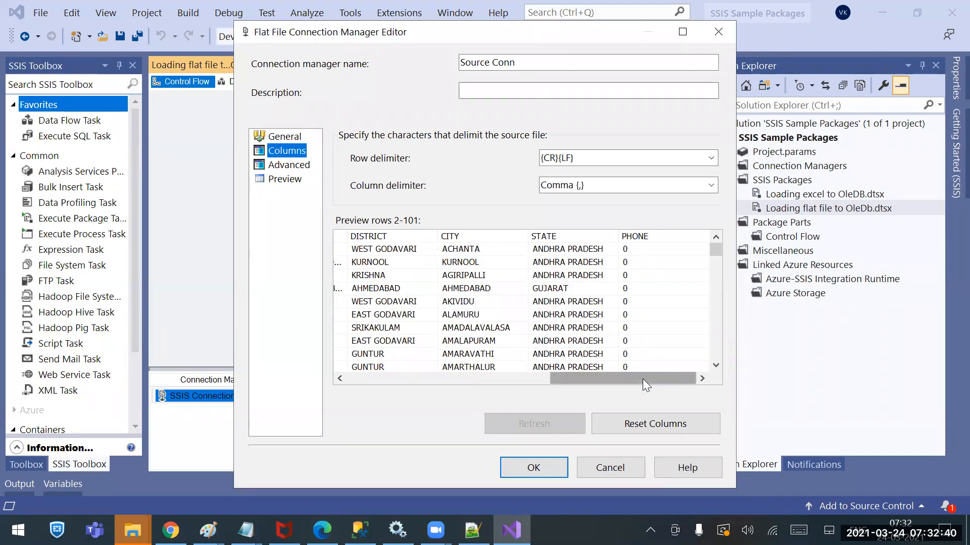
pyautogui.moveTo(642, 378); pyautogui.dragTo(386, 361)
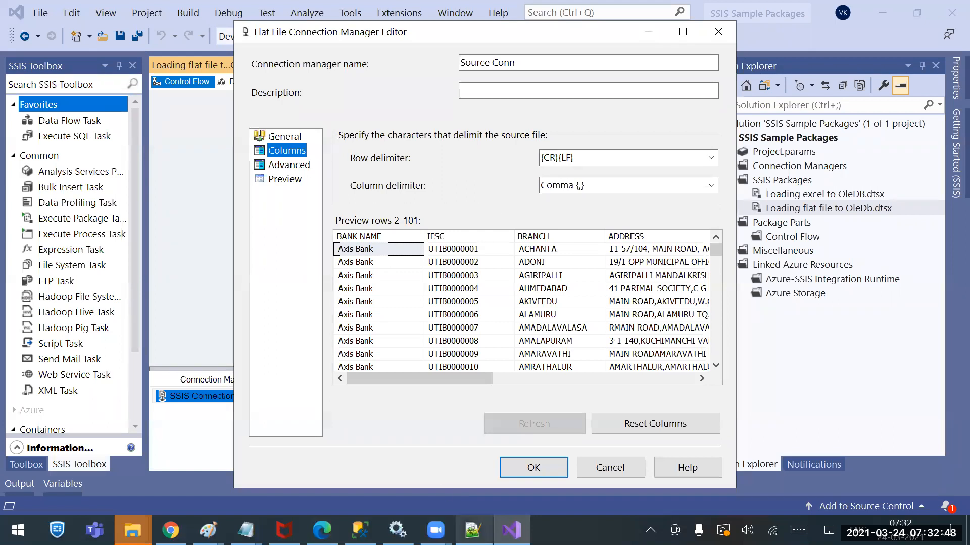
# In the new 31 notes in Notepad++, add the line "CR-Carriage Return" below the text qualifier note
pyautogui.click(472, 531)
pyautogui.click(475, 58)
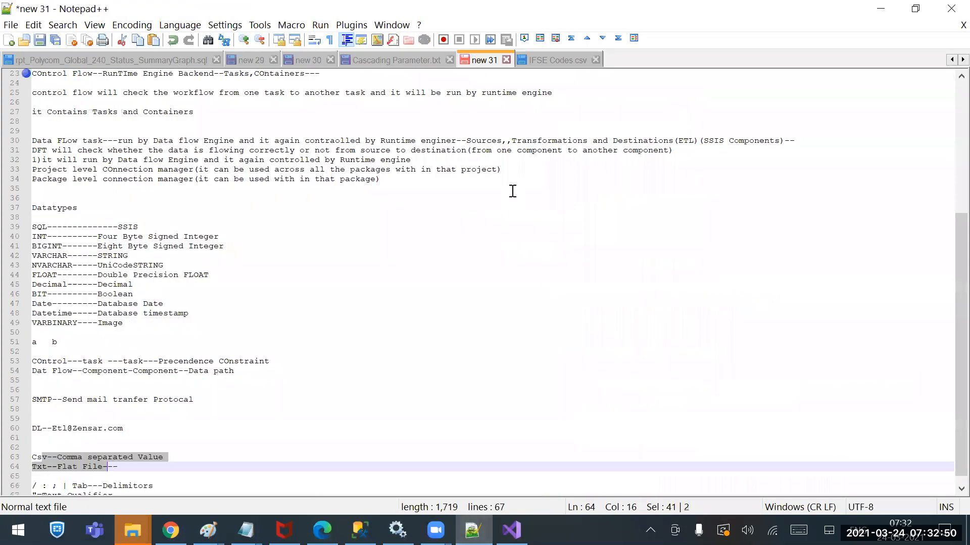
pyautogui.click(205, 486)
pyautogui.press('Return')
pyautogui.press('Return')
pyautogui.press('Return')
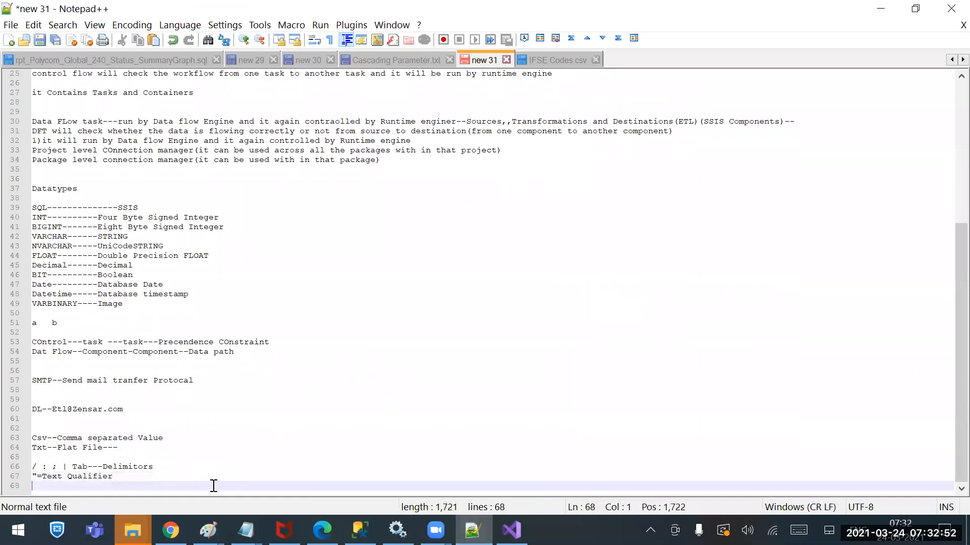
pyautogui.write('CR-Ca')
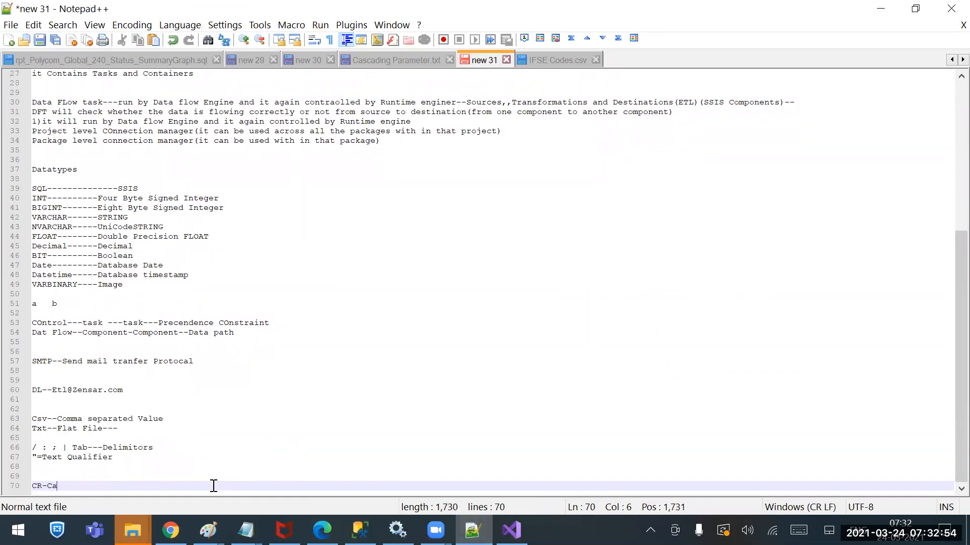
pyautogui.write('rriage Return')
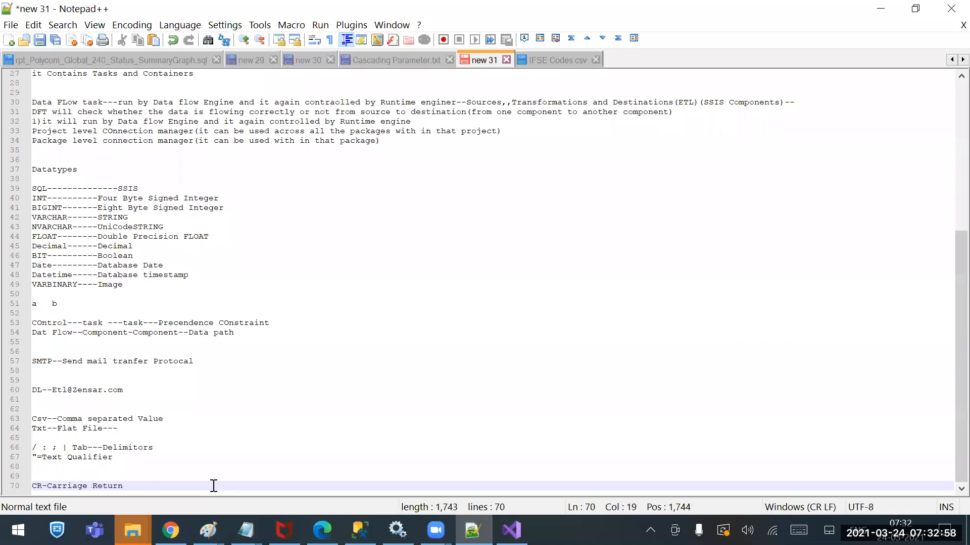
# Add the line "LF -Leniage Forward" beneath the Carriage Return note
pyautogui.press('Return')
pyautogui.write('LF -Leniage')
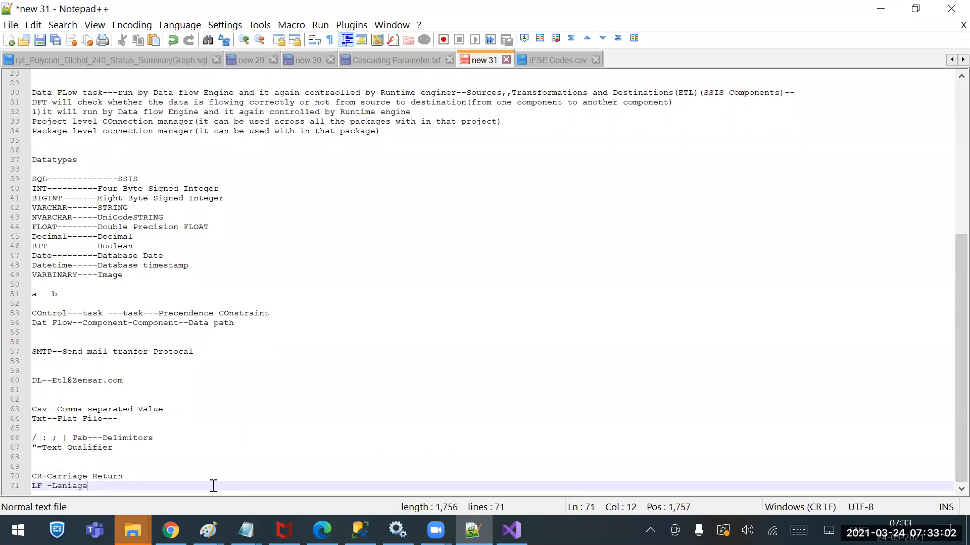
pyautogui.write(' Forward')
# In the IFSE Codes CSV file, examine the first record's bank name, IFSC and branch values and the commas separating them
pyautogui.click(559, 59)
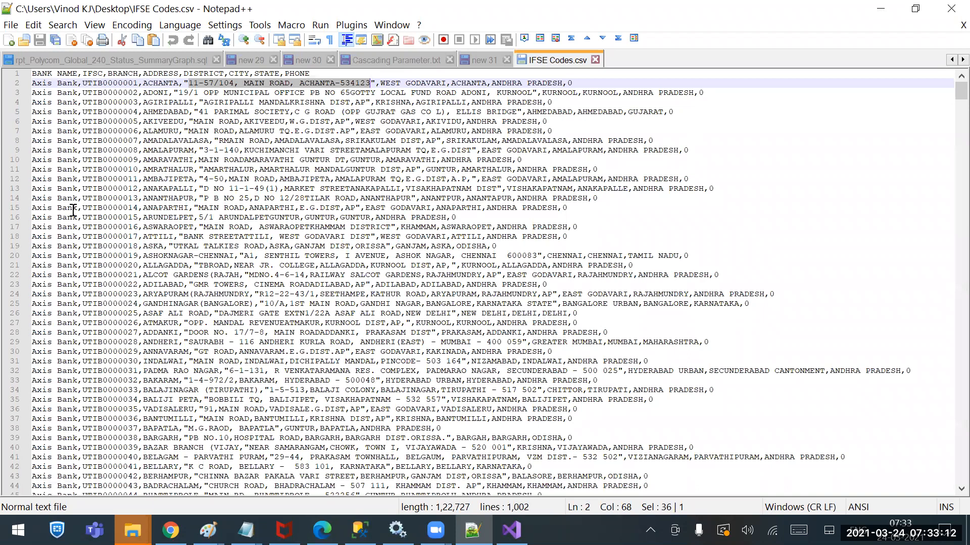
pyautogui.click(34, 83)
pyautogui.moveTo(34, 83); pyautogui.dragTo(77, 83)
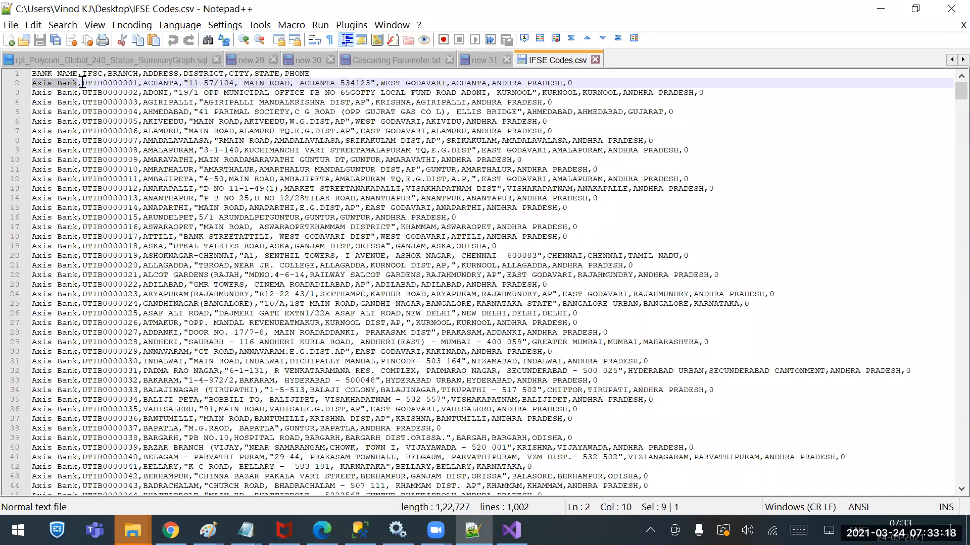
pyautogui.click(87, 83)
pyautogui.moveTo(87, 83); pyautogui.dragTo(139, 82)
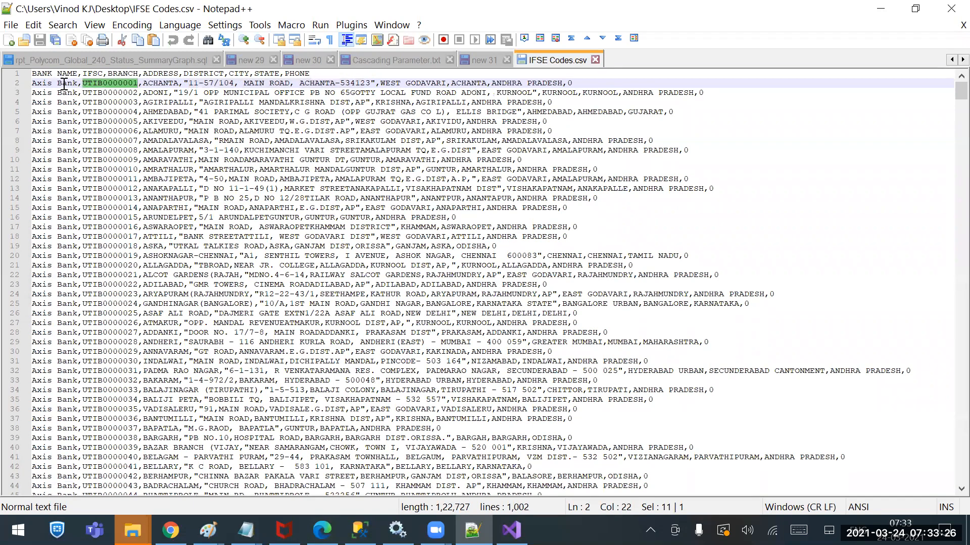
pyautogui.click(83, 83)
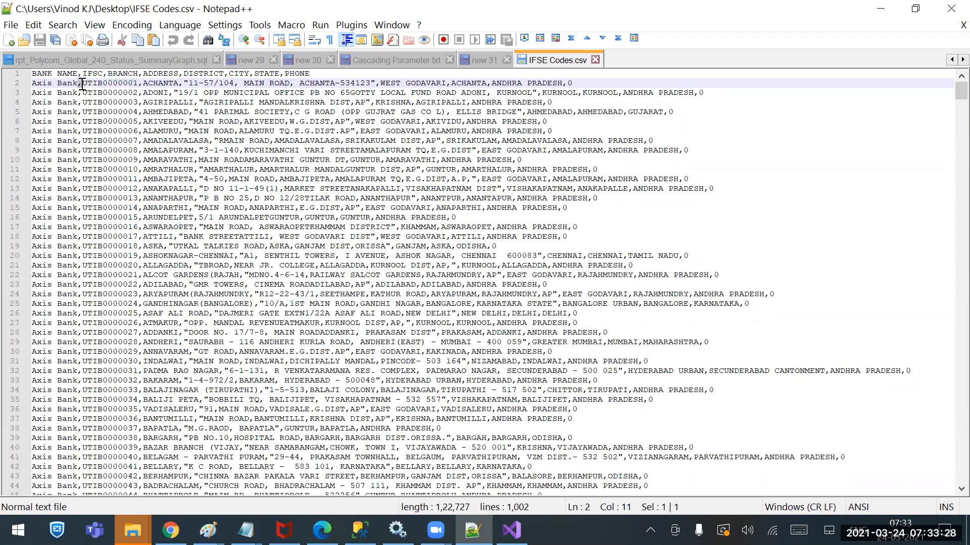
pyautogui.doubleClick(94, 83)
pyautogui.moveTo(143, 83); pyautogui.dragTo(181, 84)
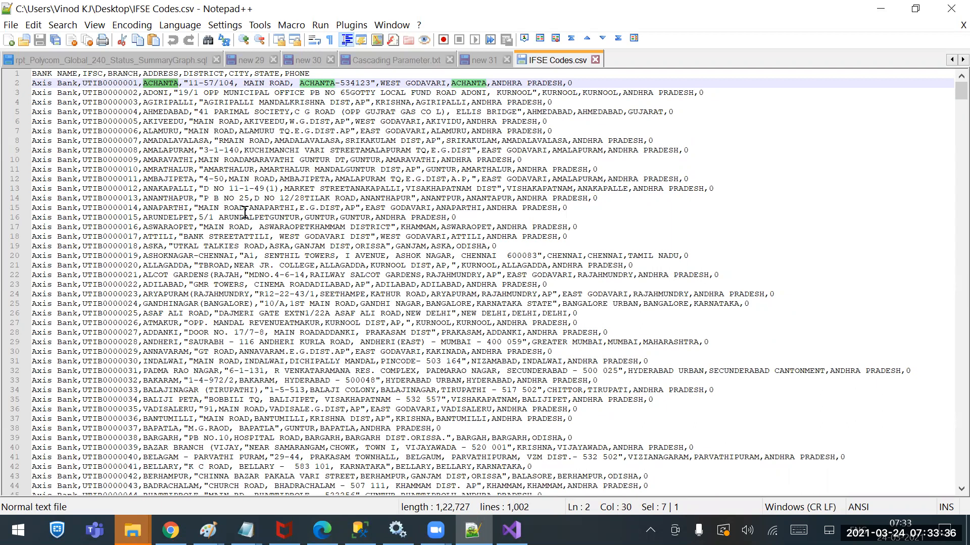
# In the new 31 notes, append "--it will help to findout the next value" to the Carriage Return line and "--" to the Leniage Forward line
pyautogui.click(479, 58)
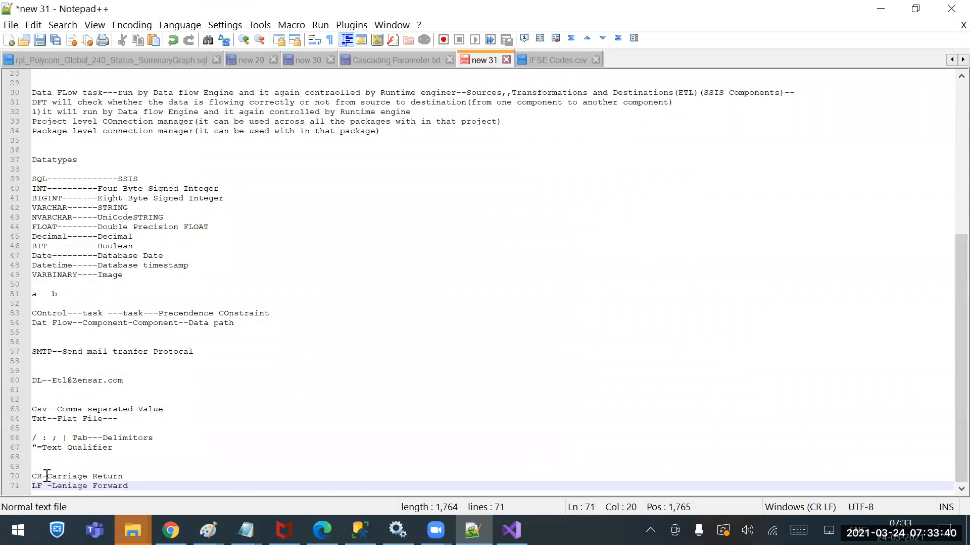
pyautogui.press('Up')
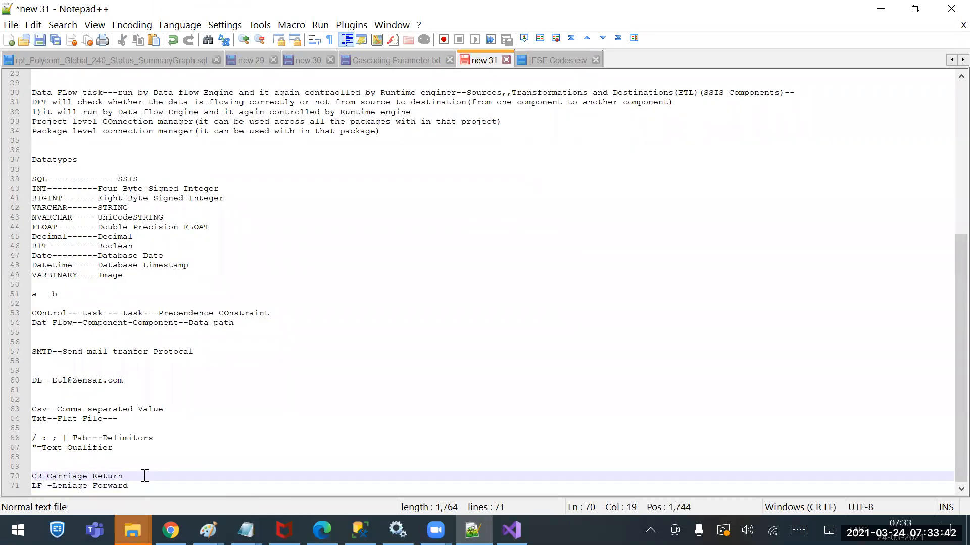
pyautogui.write('--it he')
pyautogui.press('Home')
pyautogui.press('BackSpace')
pyautogui.doubleClick(152, 476)
pyautogui.write('will')
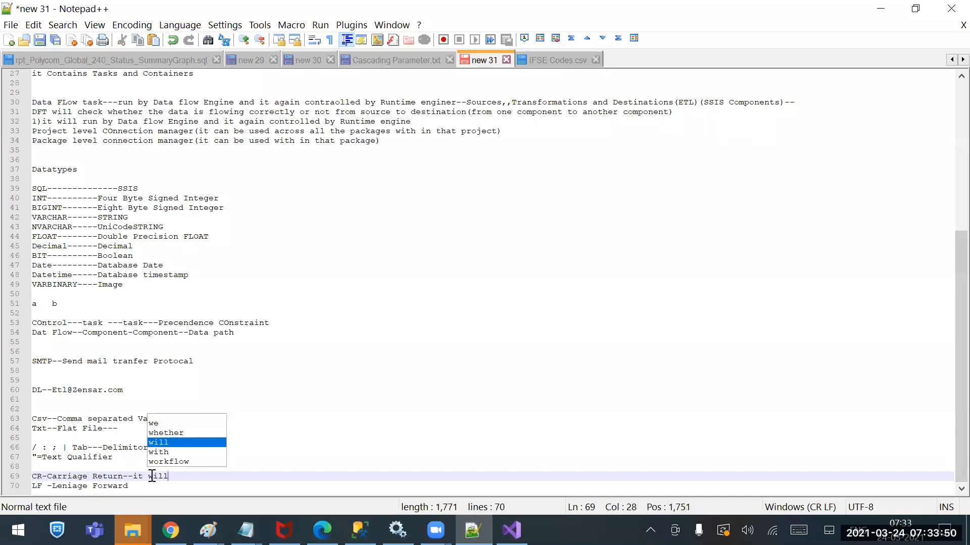
pyautogui.write(' help to fi')
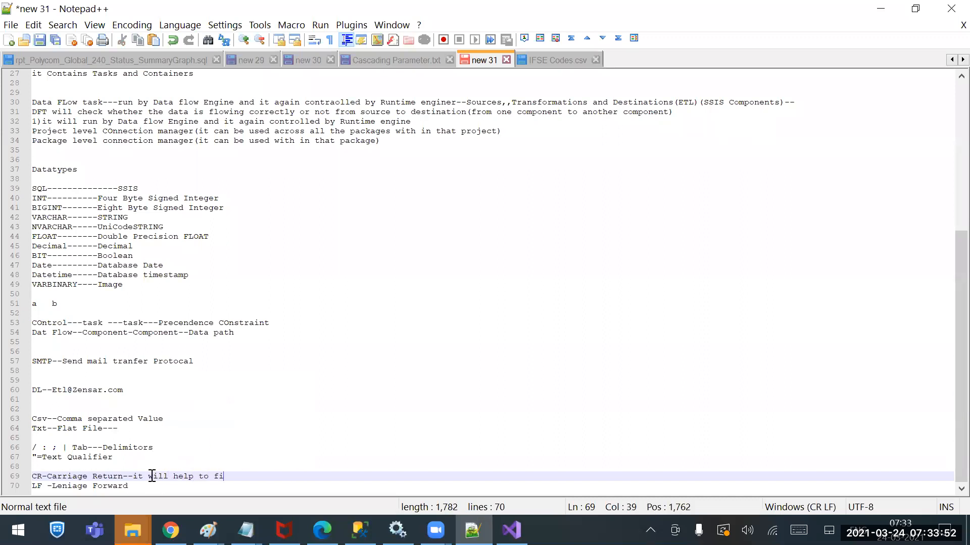
pyautogui.write('ndout the next value')
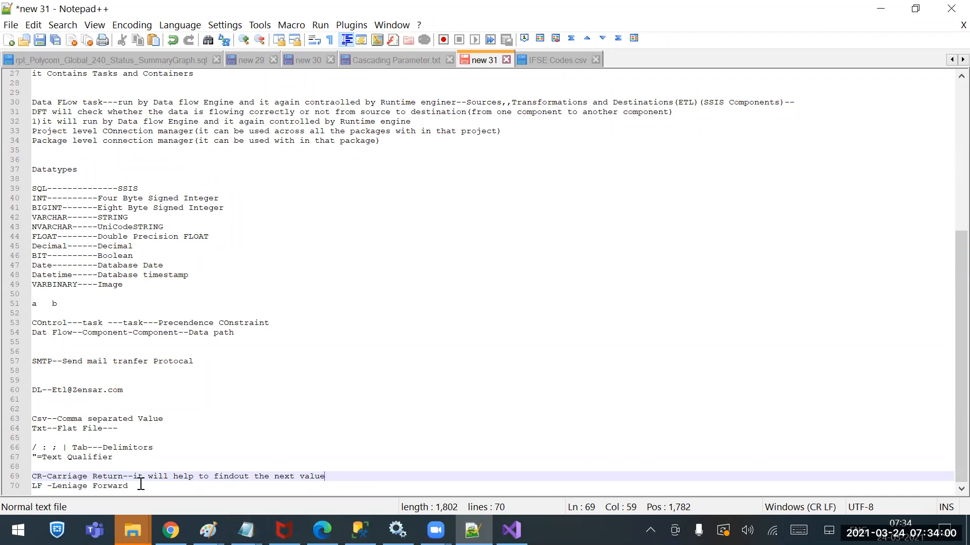
pyautogui.click(143, 485)
pyautogui.write('--')
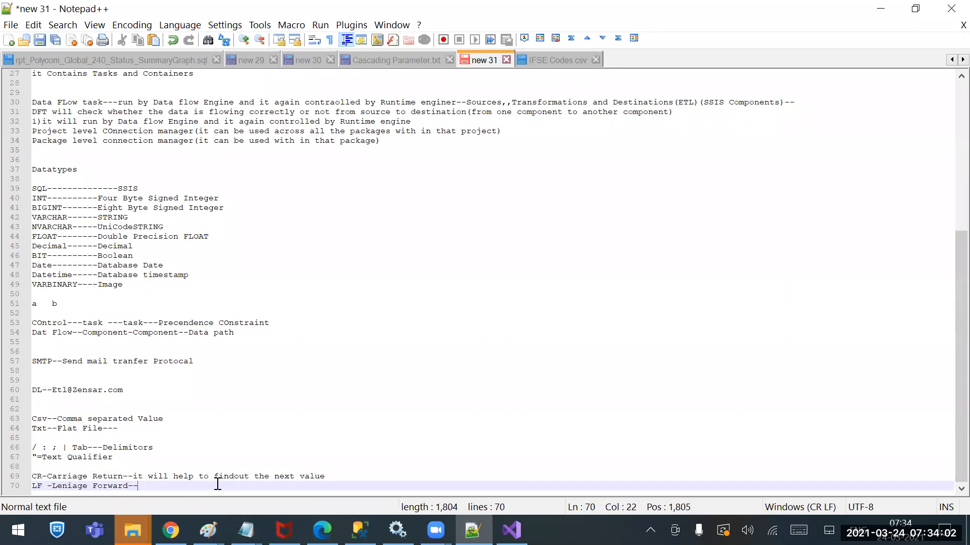
# Examine the first record's full row and its line end in the IFSE Codes CSV file
pyautogui.click(559, 62)
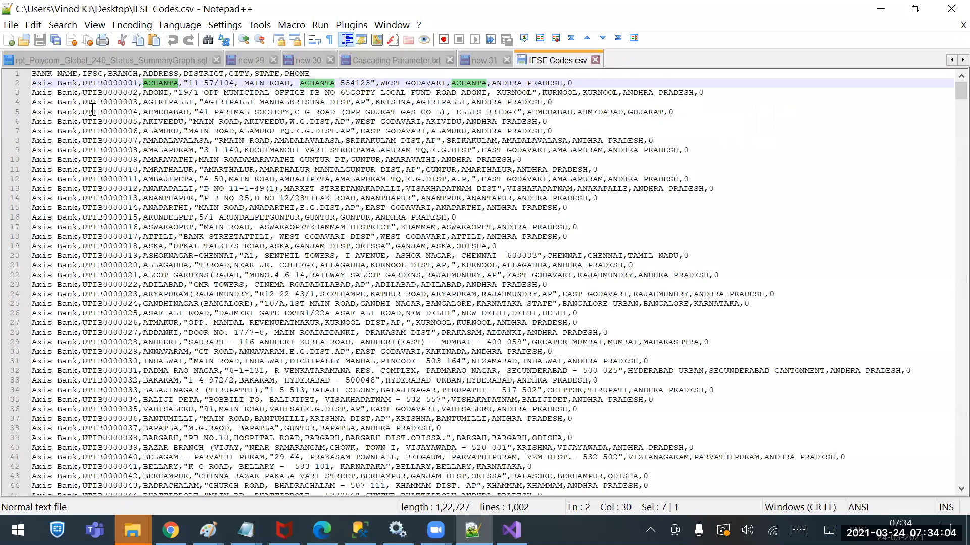
pyautogui.click(578, 82)
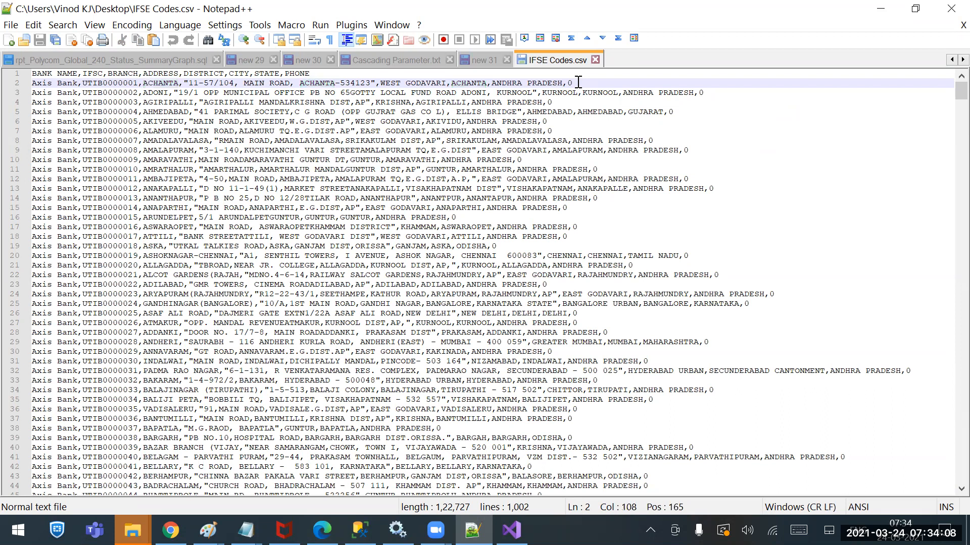
pyautogui.moveTo(578, 83); pyautogui.dragTo(19, 88)
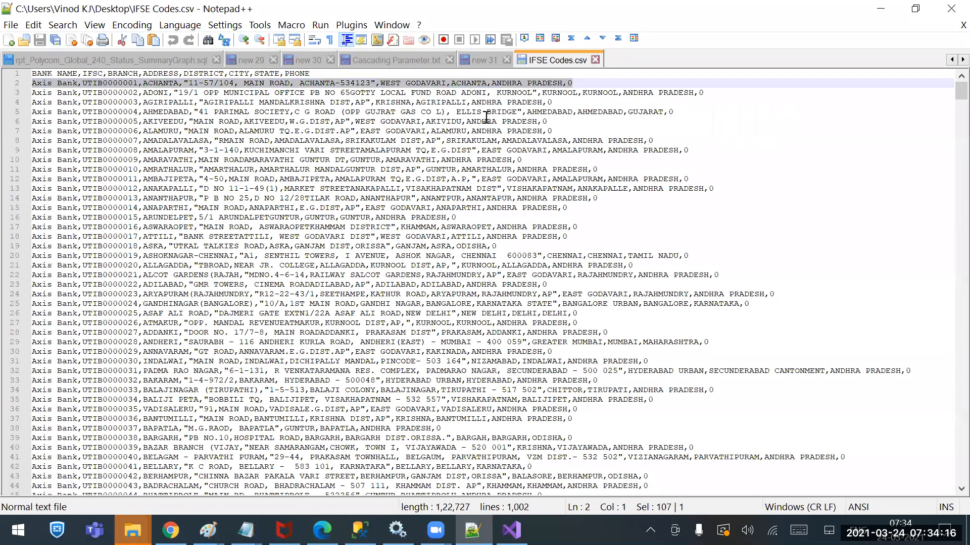
pyautogui.click(587, 83)
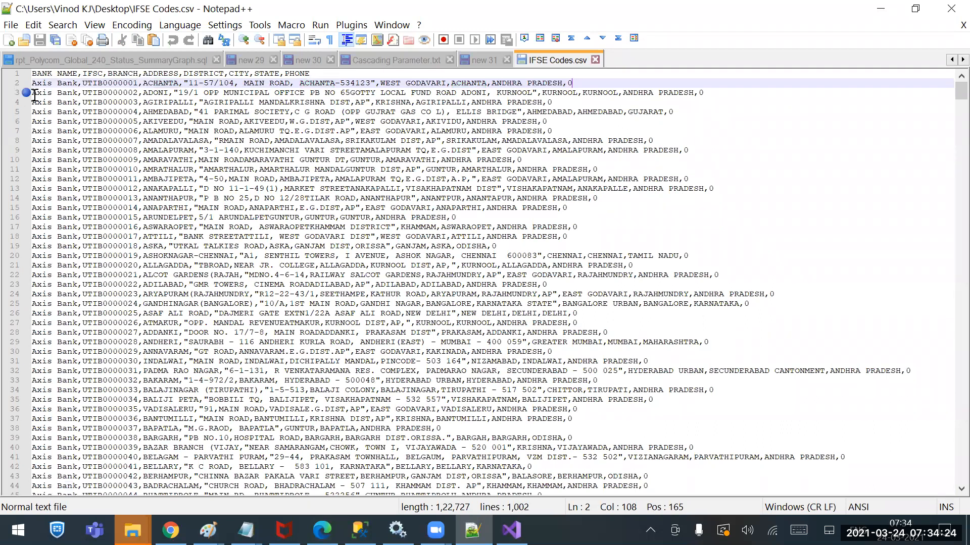
# Complete the Leniage Forward note with "it will help to go to next row" and highlight the explanations of CR and LF
pyautogui.click(489, 57)
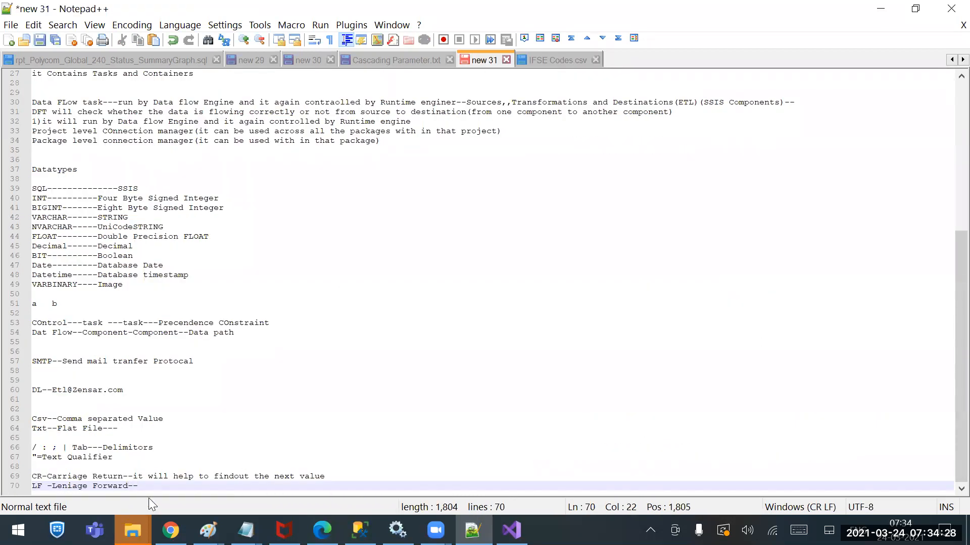
pyautogui.write('it will help to go to next row')
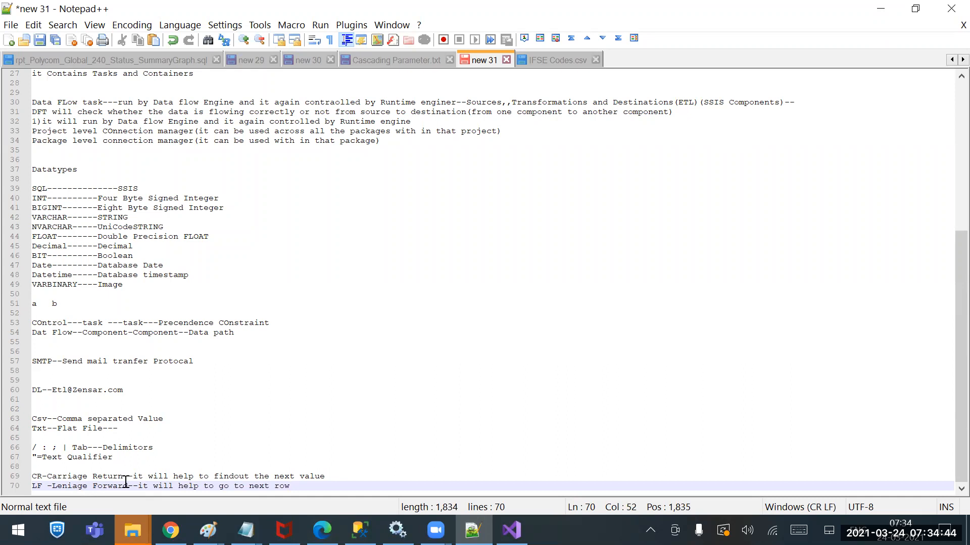
pyautogui.moveTo(132, 477); pyautogui.dragTo(327, 477)
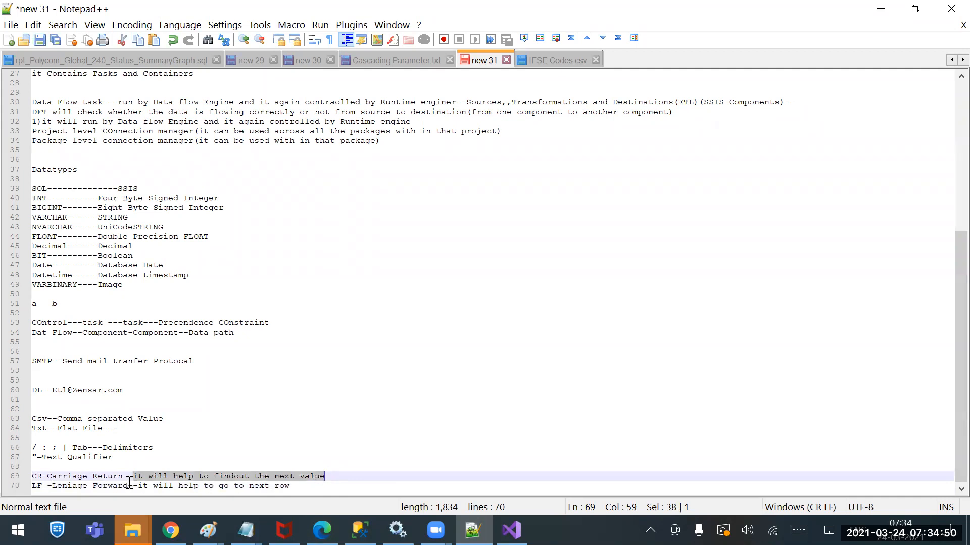
pyautogui.moveTo(143, 486); pyautogui.dragTo(324, 486)
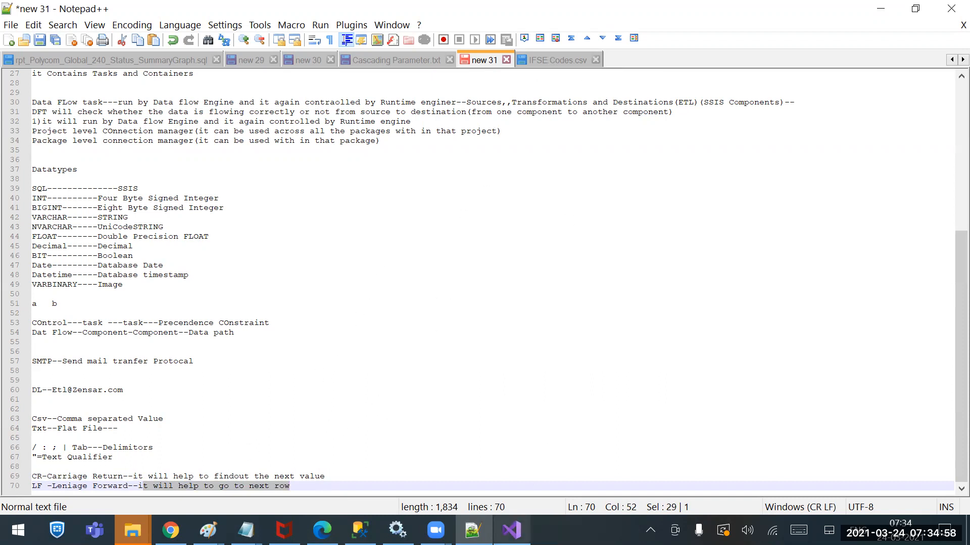
# Back in Visual Studio, examine the source file's preview columns from BRANCH to PHONE
pyautogui.click(512, 531)
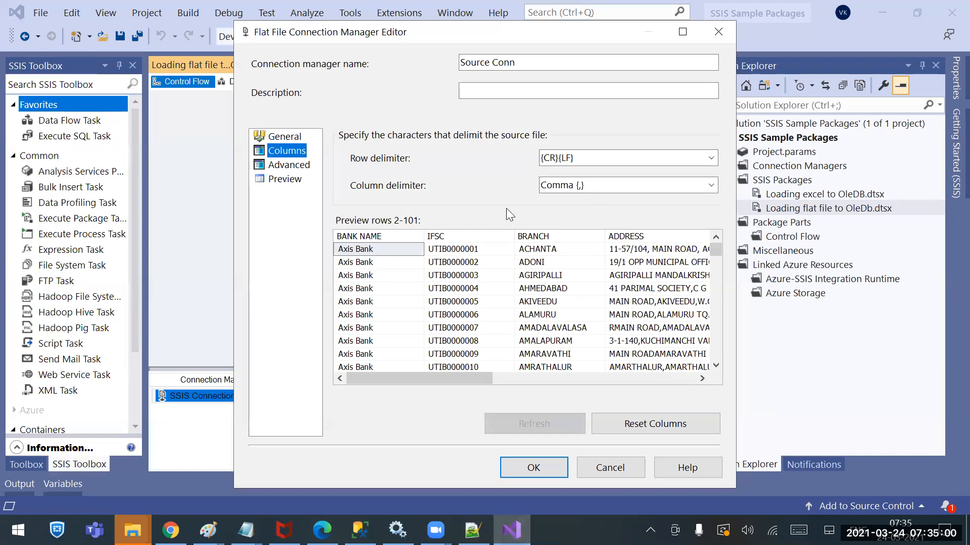
pyautogui.click(645, 383)
pyautogui.click(653, 383)
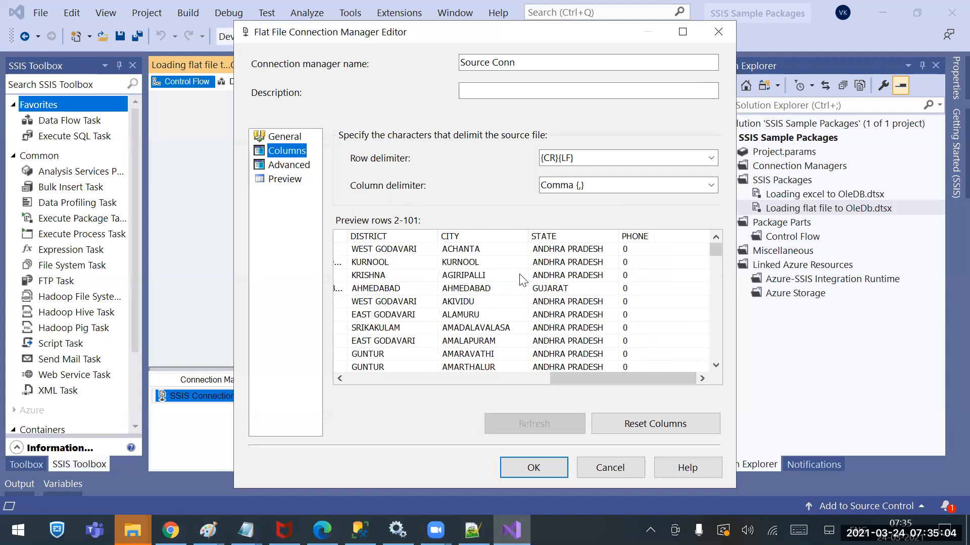
pyautogui.click(509, 379)
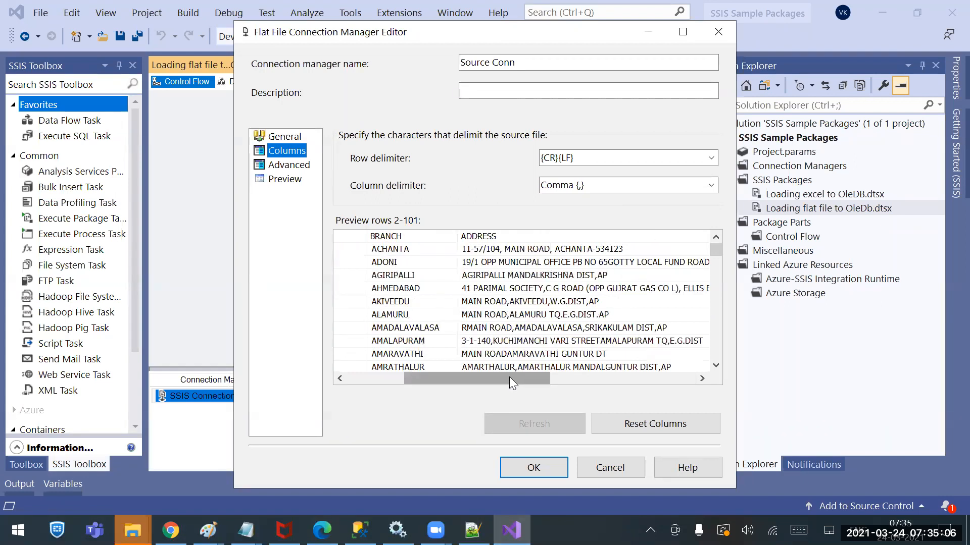
# Examine the advanced properties, such as delimiter and data type, of the columns from BANK NAME to STATE
pyautogui.click(299, 164)
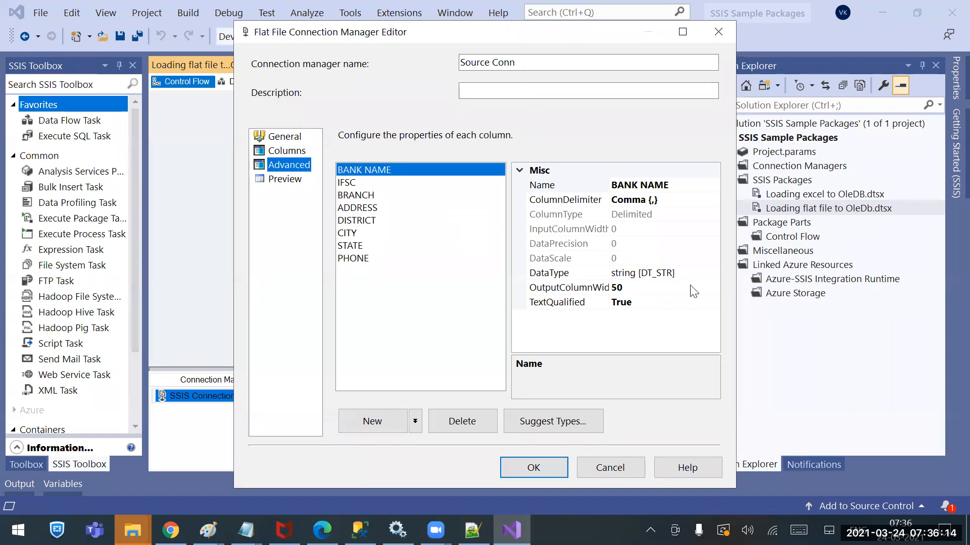
pyautogui.click(684, 274)
pyautogui.click(352, 184)
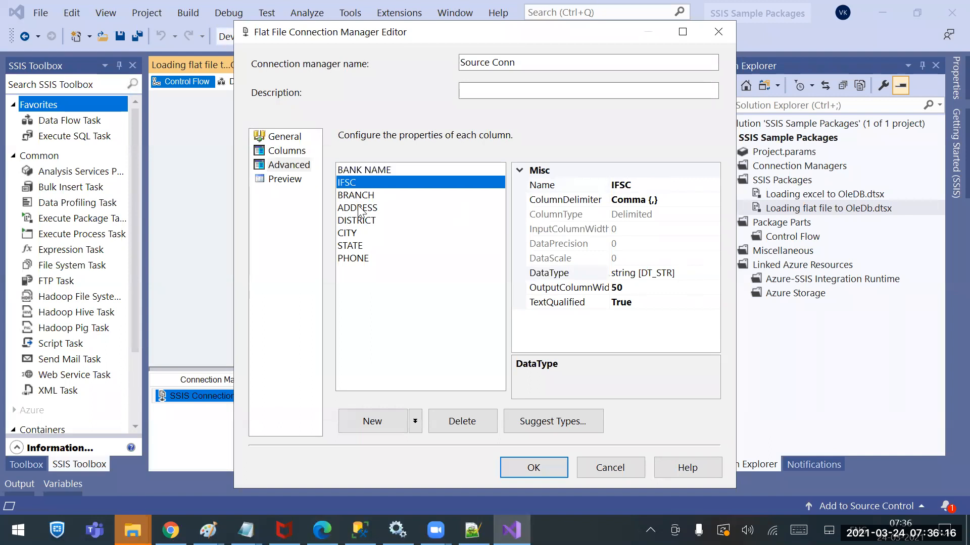
pyautogui.click(359, 197)
pyautogui.click(364, 208)
pyautogui.click(363, 222)
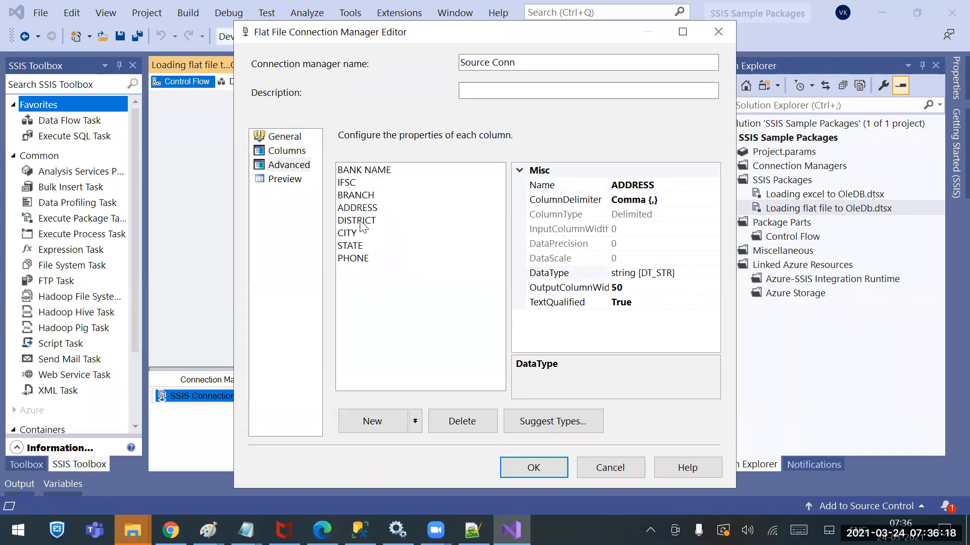
pyautogui.click(357, 235)
pyautogui.click(357, 247)
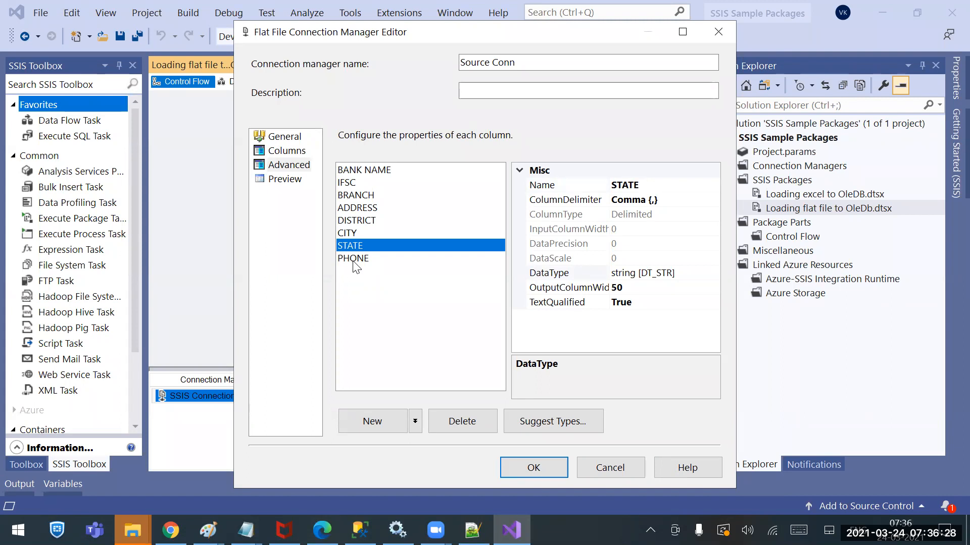
# Open the PHONE column's data type for editing in the advanced column properties
pyautogui.click(356, 262)
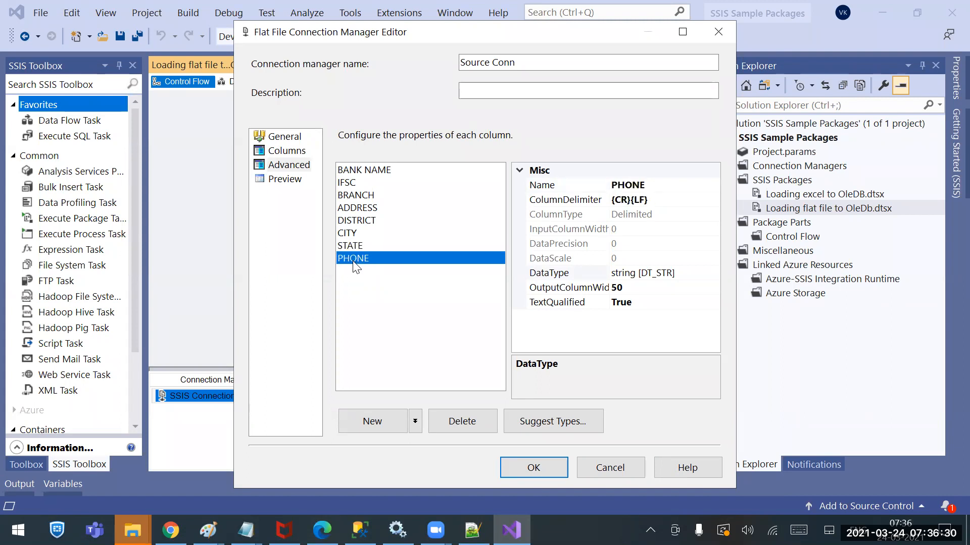
pyautogui.click(684, 273)
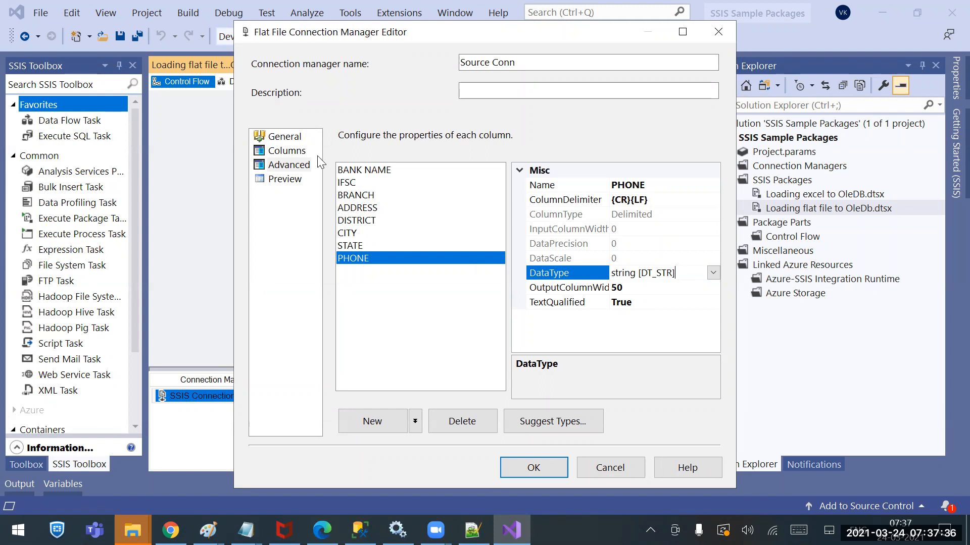
# Review the available row delimiter options in the source file's column settings
pyautogui.click(288, 151)
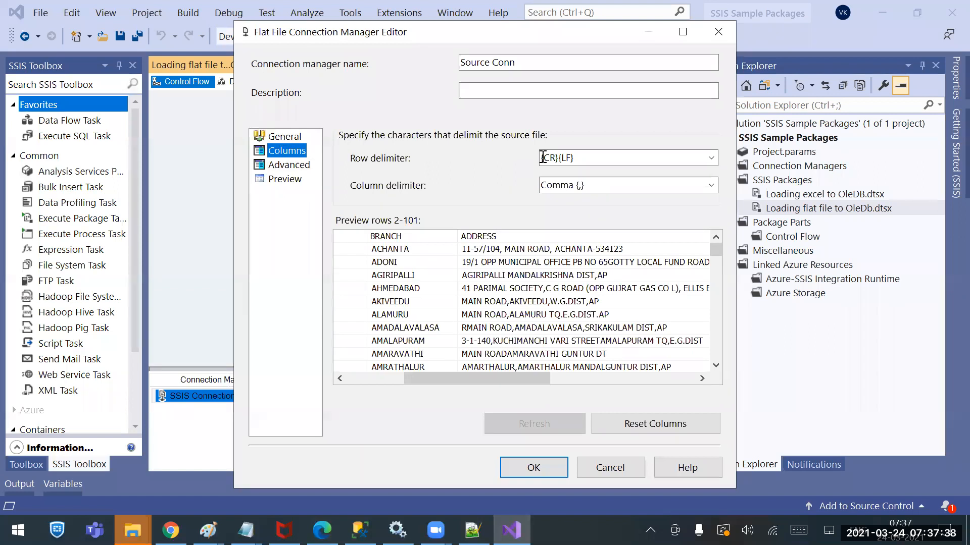
pyautogui.click(712, 158)
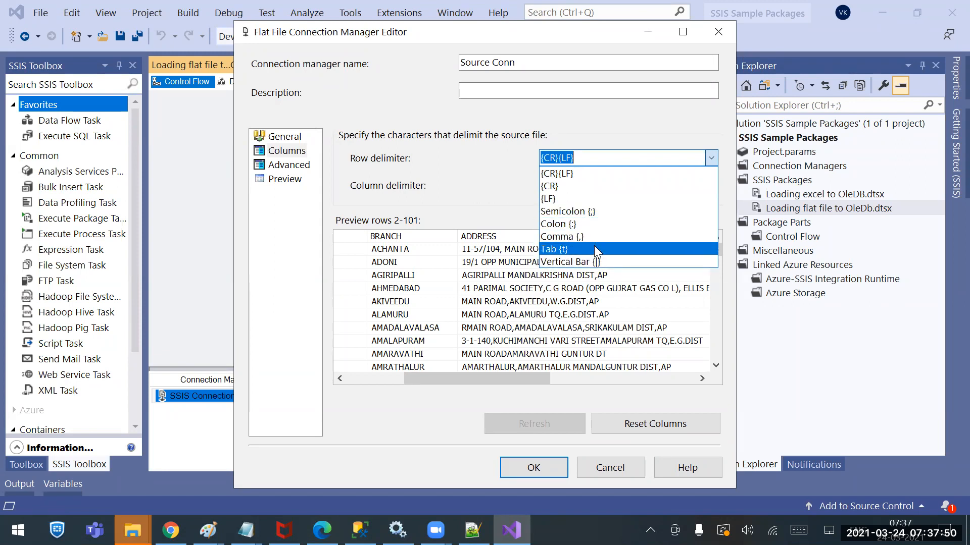
pyautogui.click(468, 180)
# Compare the advanced properties, such as column delimiter and data type, of the columns from BANK NAME to STATE
pyautogui.click(281, 165)
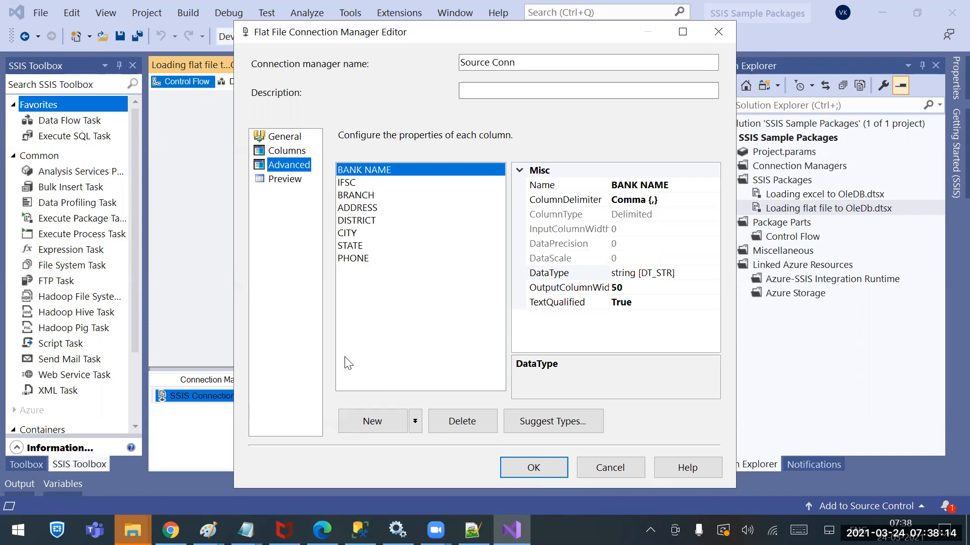
pyautogui.click(356, 183)
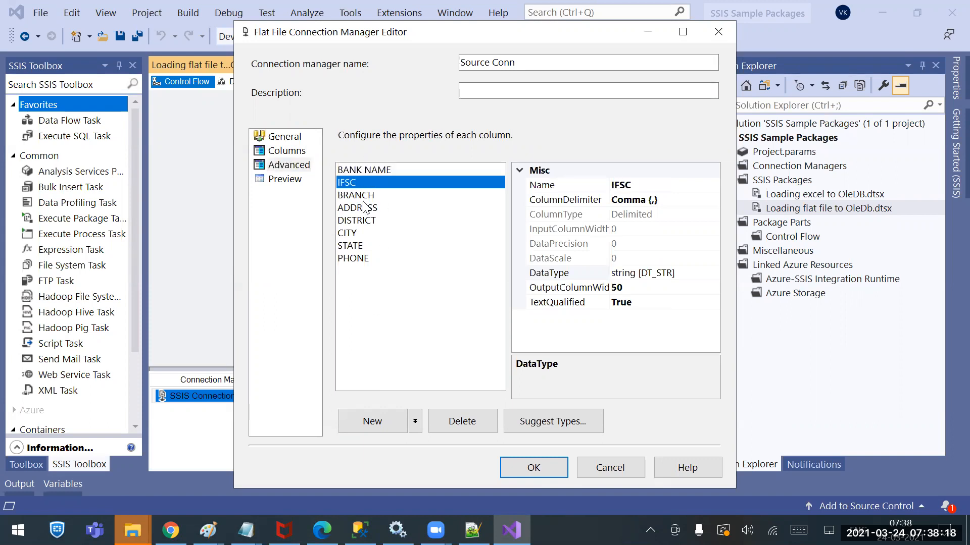
pyautogui.click(362, 197)
pyautogui.click(359, 207)
pyautogui.click(361, 221)
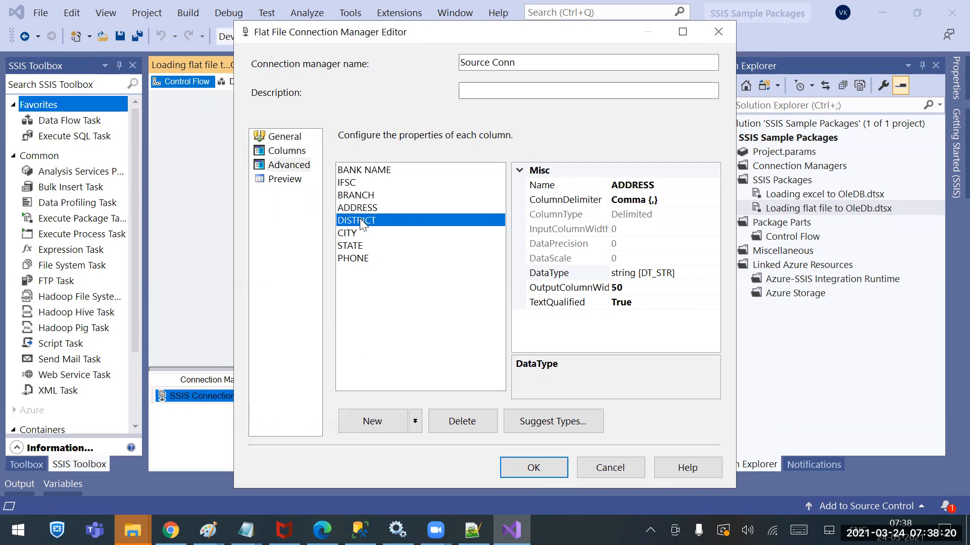
pyautogui.click(354, 234)
pyautogui.click(355, 246)
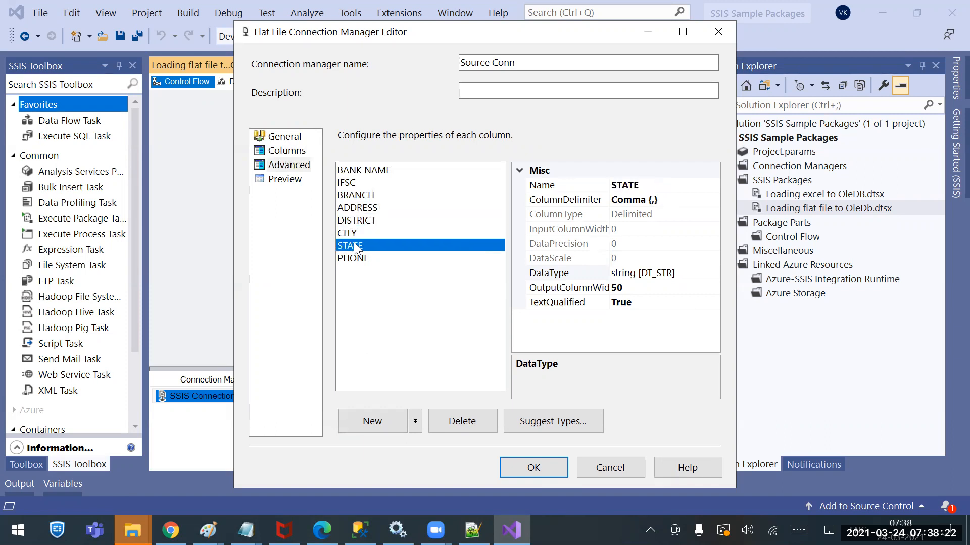
pyautogui.click(358, 197)
pyautogui.click(361, 222)
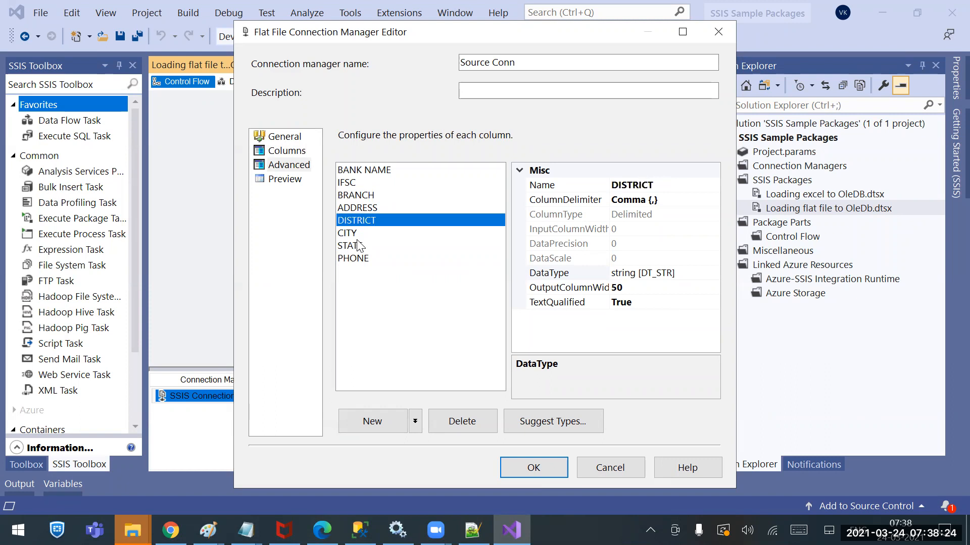
pyautogui.click(357, 245)
pyautogui.click(352, 229)
pyautogui.click(357, 221)
pyautogui.click(364, 207)
pyautogui.click(364, 196)
pyautogui.click(361, 183)
pyautogui.click(370, 172)
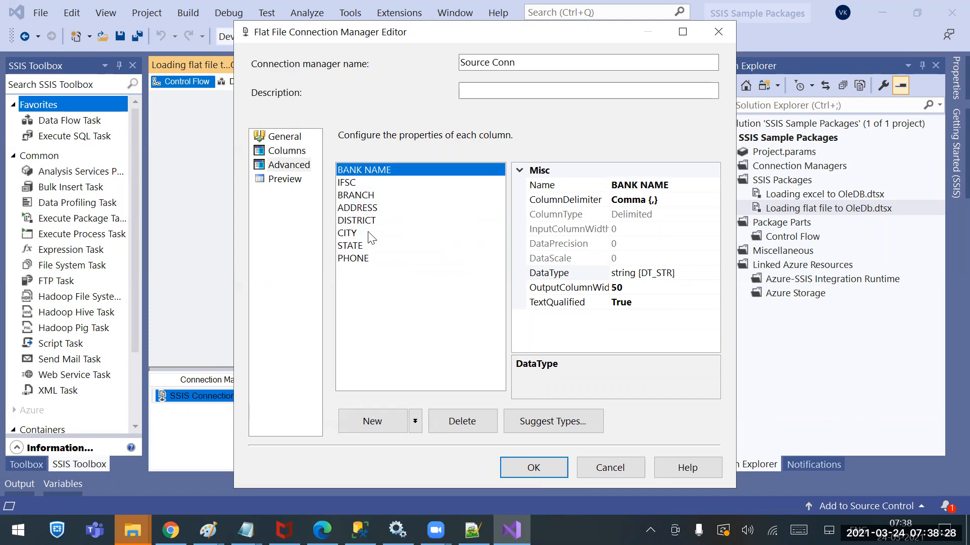
# Set the PHONE column's data type to four-byte signed integer [DT_I4]
pyautogui.click(359, 259)
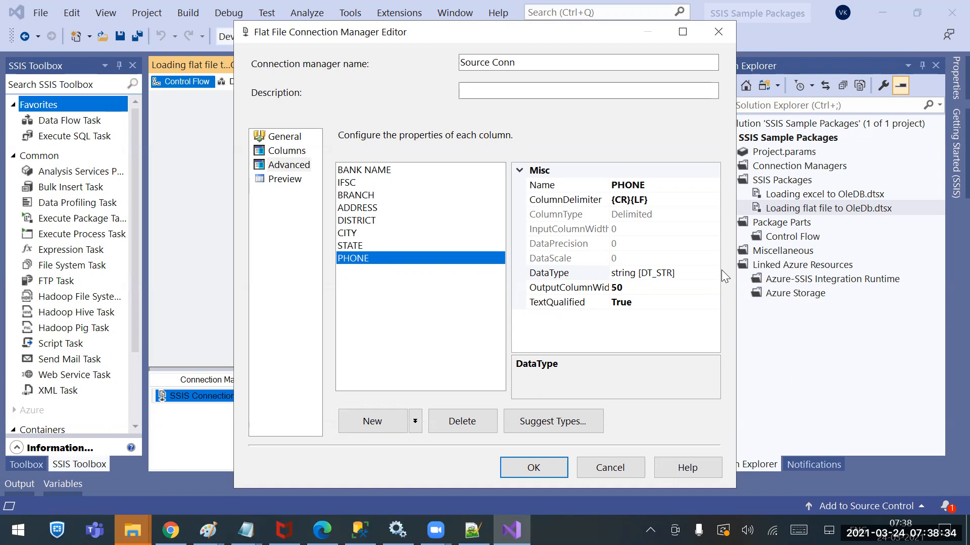
pyautogui.click(695, 270)
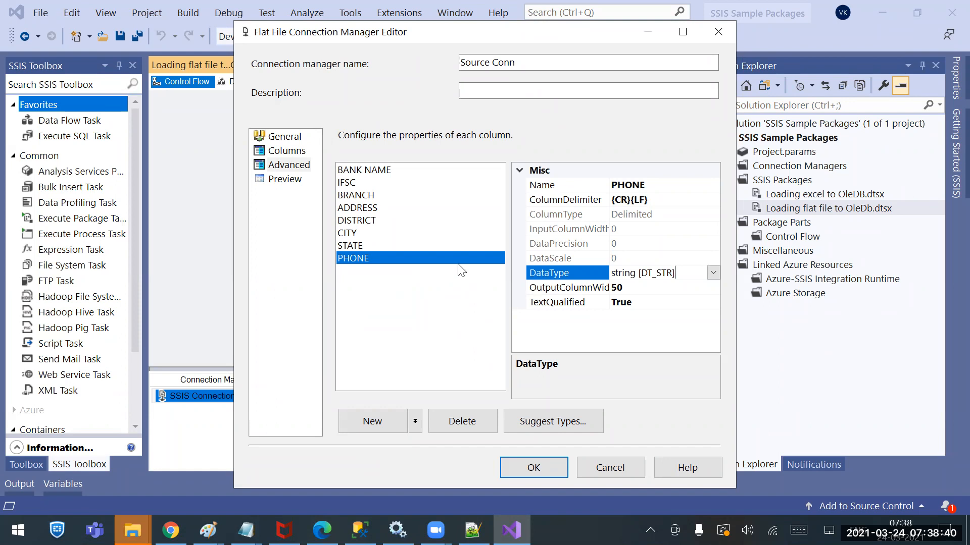
pyautogui.click(713, 273)
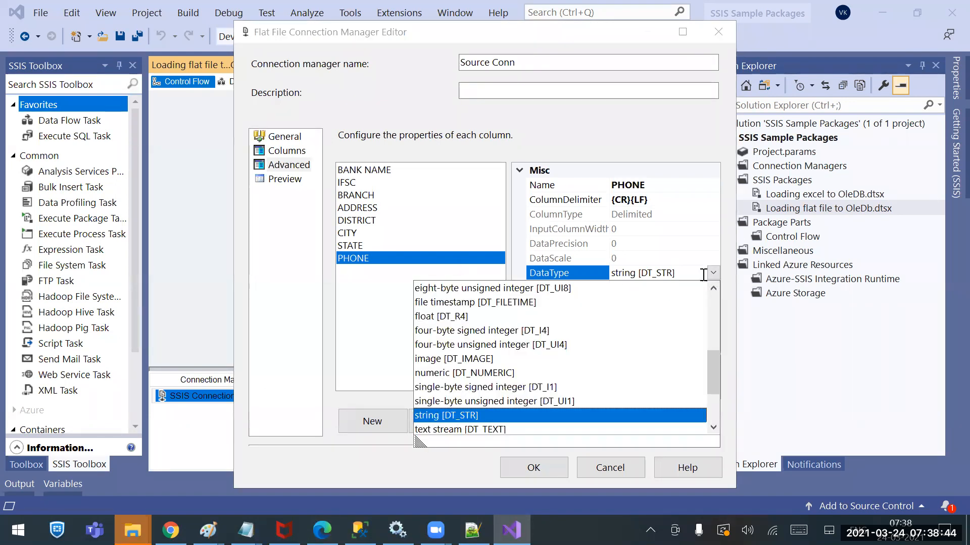
pyautogui.scroll(4, 574, 358)
pyautogui.scroll(-6, 586, 366)
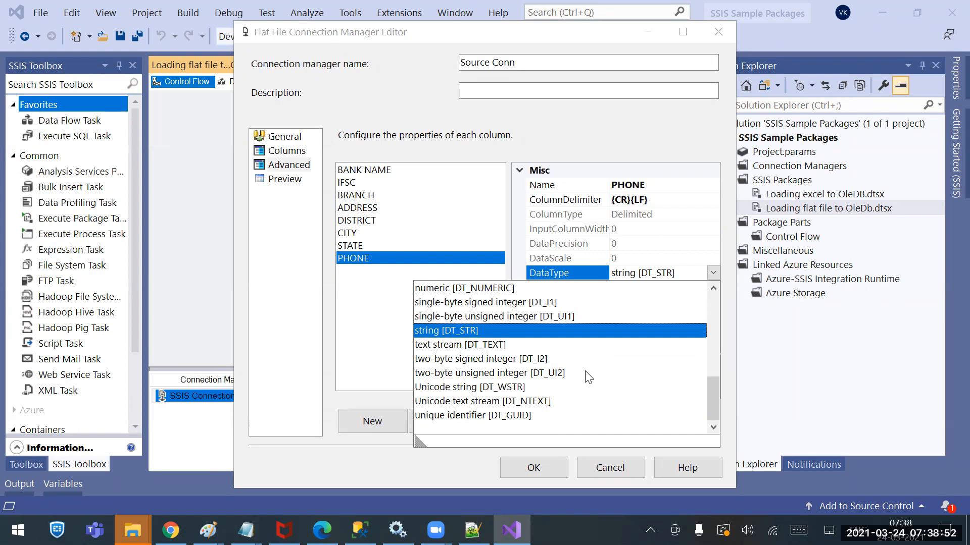
pyautogui.scroll(6, 474, 345)
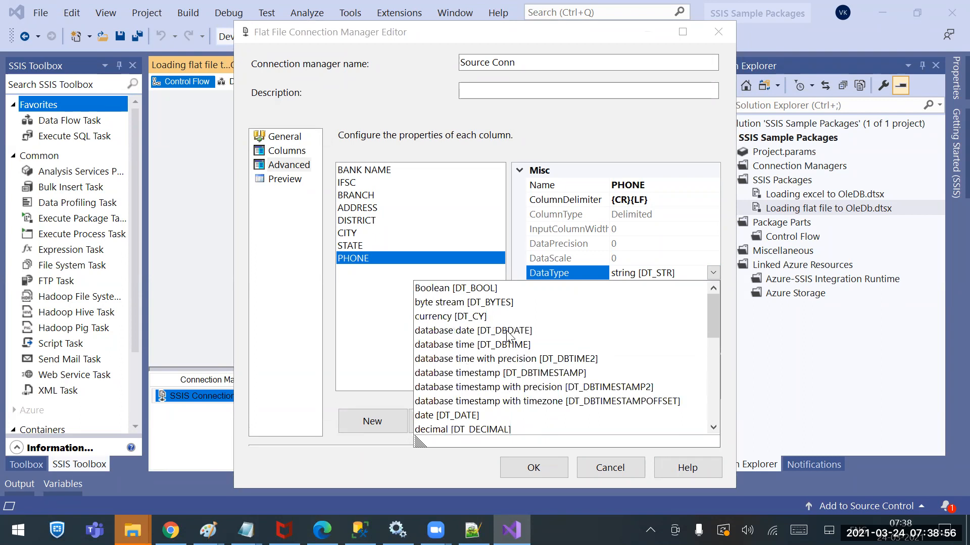
pyautogui.scroll(-6, 510, 361)
pyautogui.scroll(3, 513, 364)
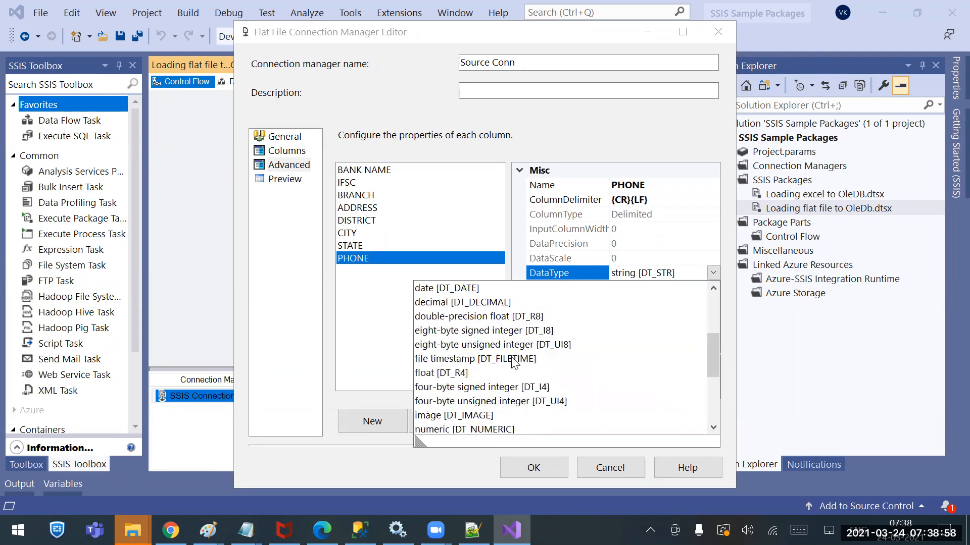
pyautogui.click(483, 386)
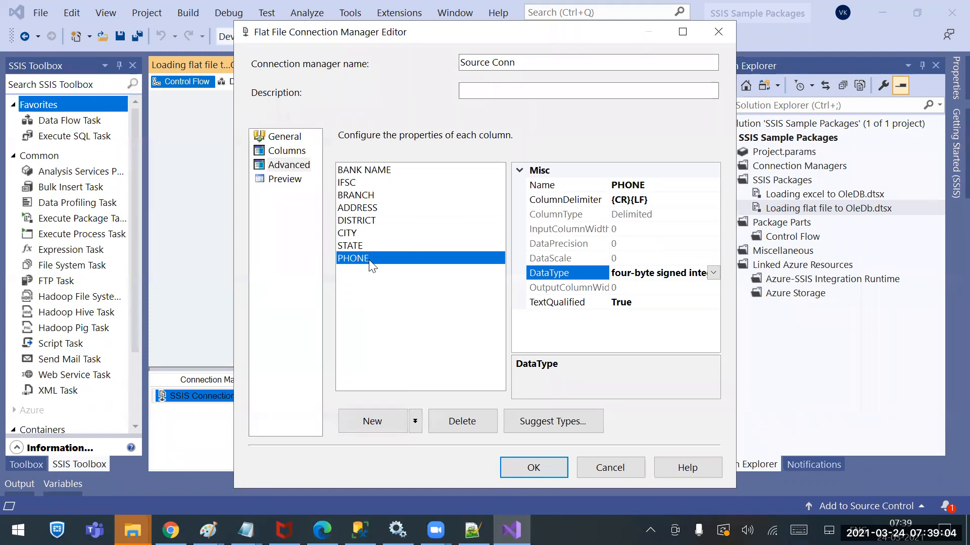
pyautogui.click(649, 273)
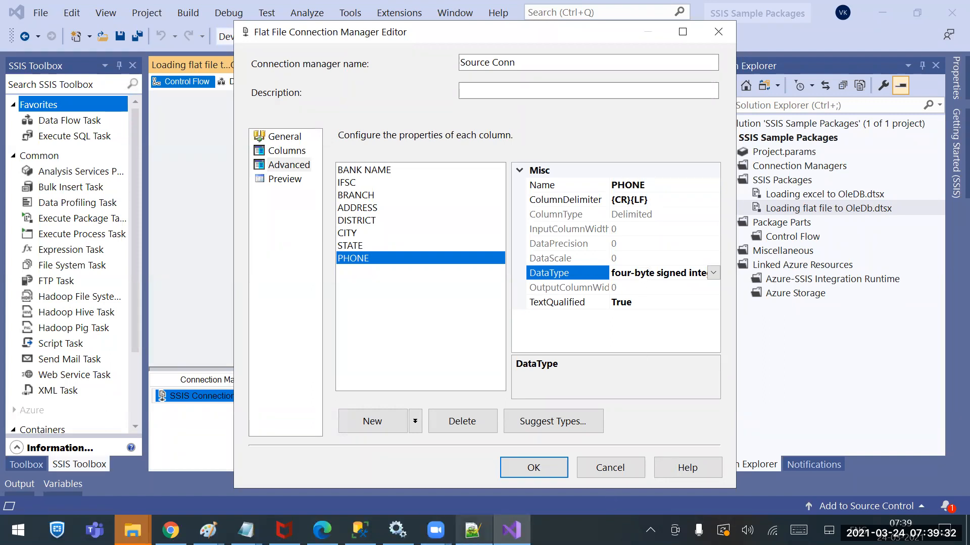
# Switch to Notepad++ to check the PHONE values through the rows of IFSE Codes.csv, and return to the connection editor
pyautogui.click(473, 530)
pyautogui.click(565, 61)
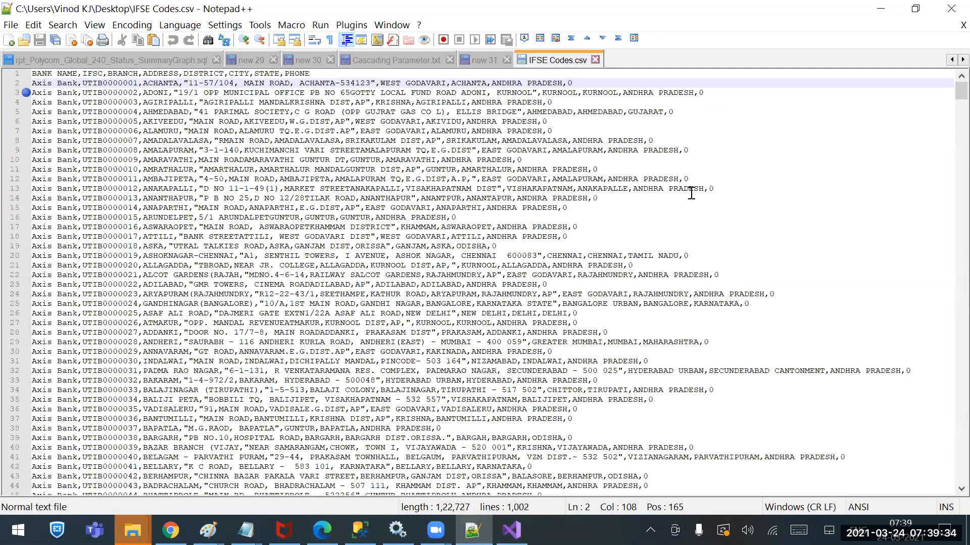
pyautogui.doubleClick(686, 179)
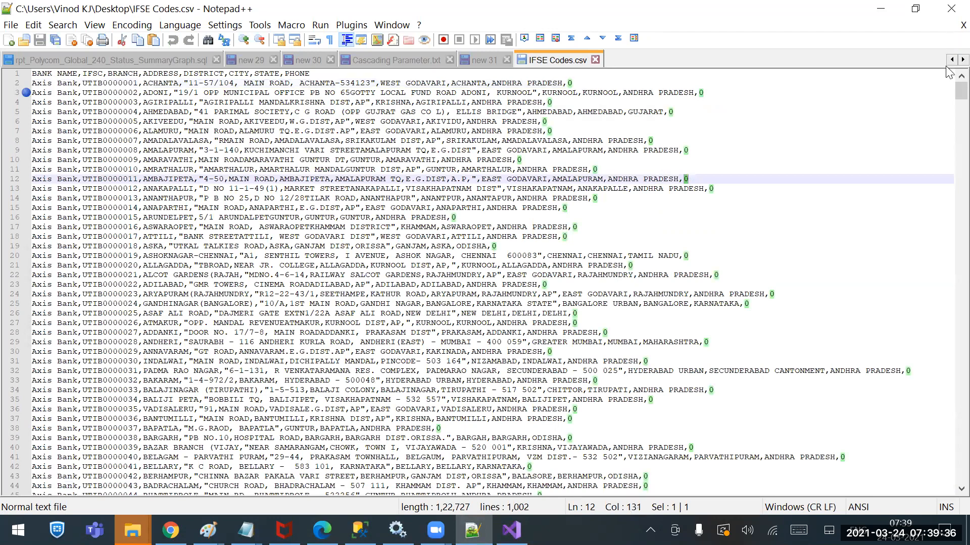
pyautogui.moveTo(949, 94); pyautogui.dragTo(949, 505)
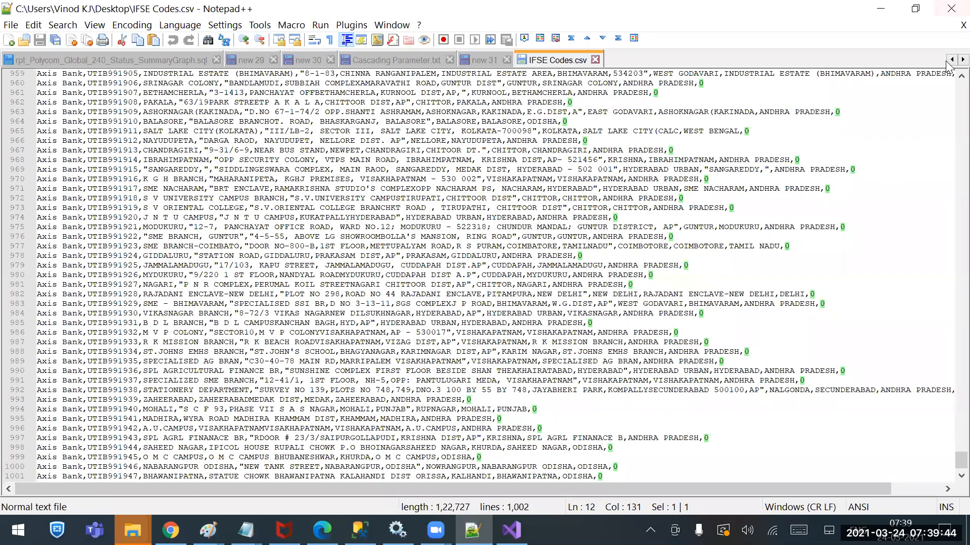
pyautogui.click(880, 9)
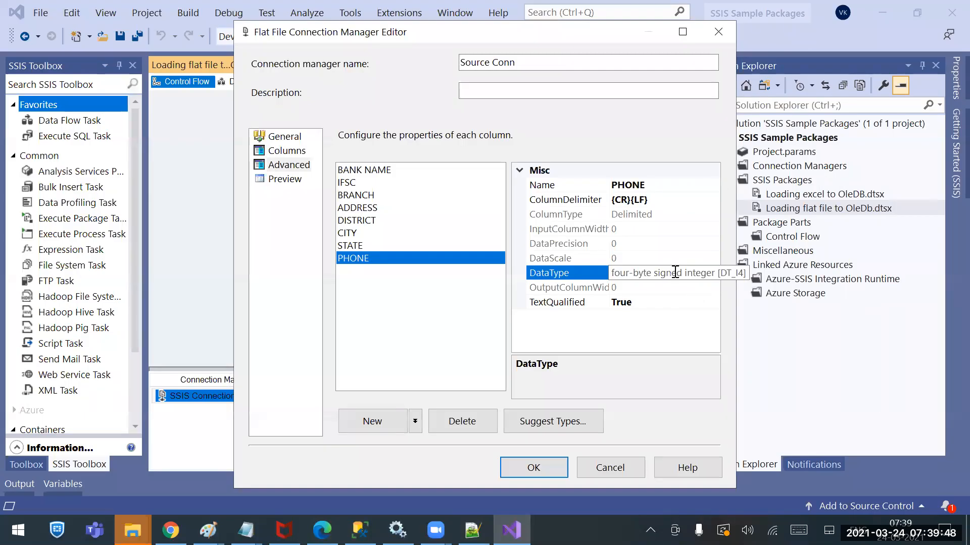
# Review the data type options for the PHONE and ADDRESS columns and the properties of STATE, IFSC and BANK NAME
pyautogui.click(714, 272)
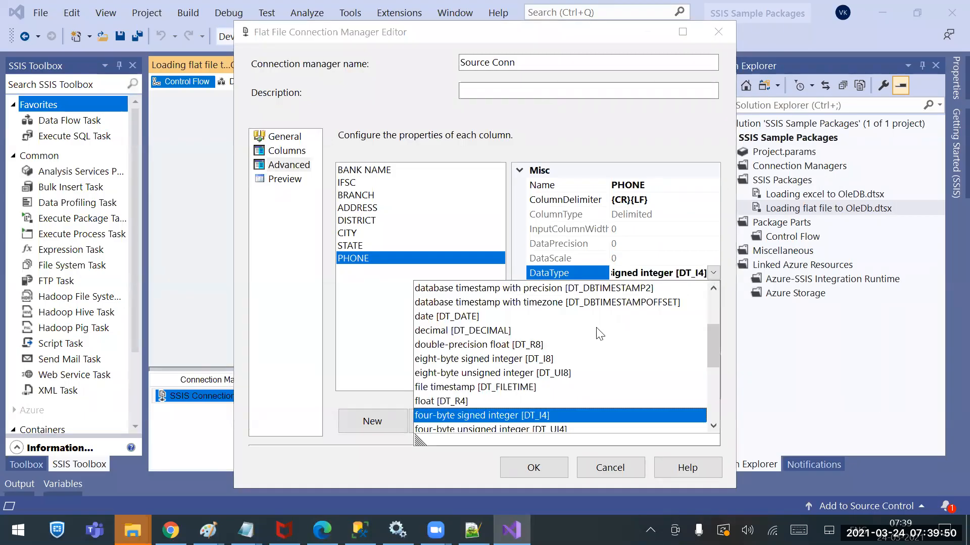
pyautogui.click(472, 364)
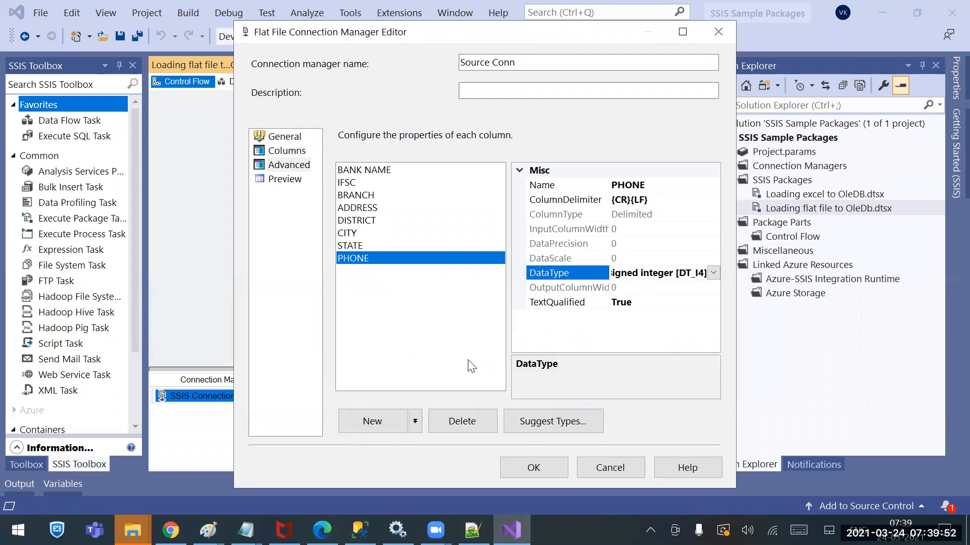
pyautogui.click(358, 248)
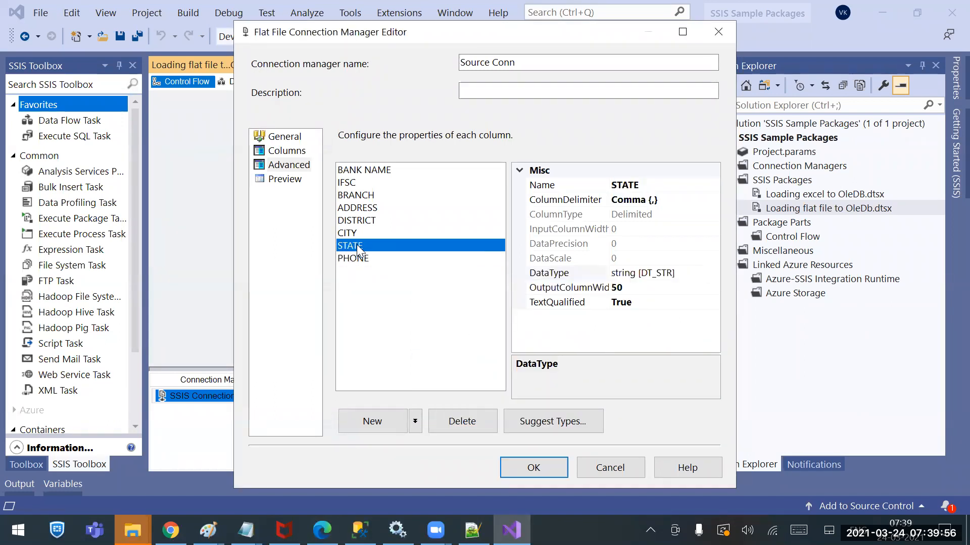
pyautogui.click(362, 210)
pyautogui.click(696, 274)
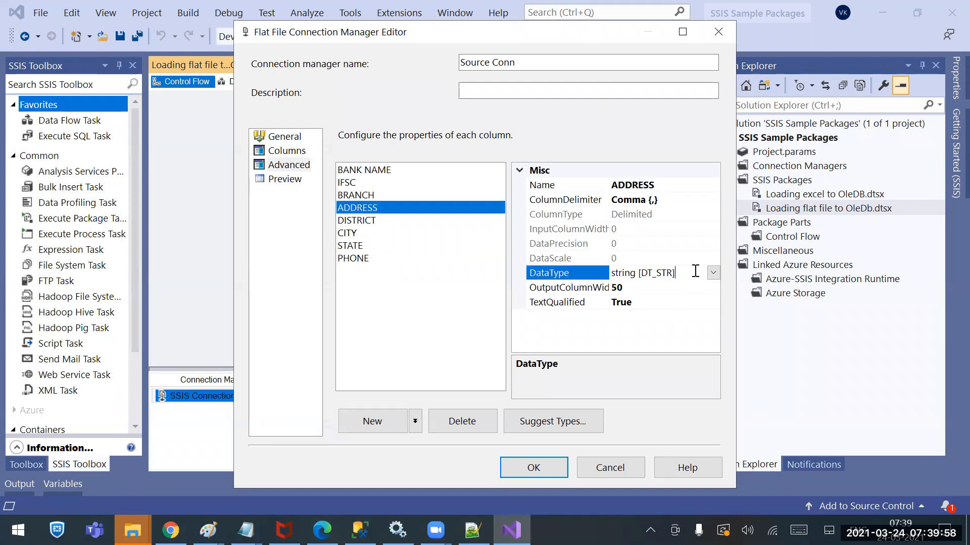
pyautogui.click(713, 273)
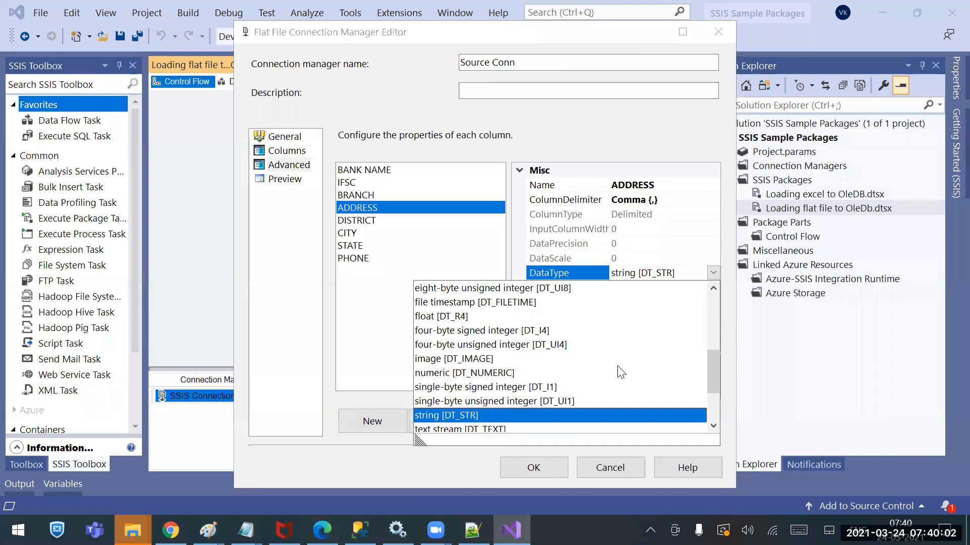
pyautogui.click(371, 290)
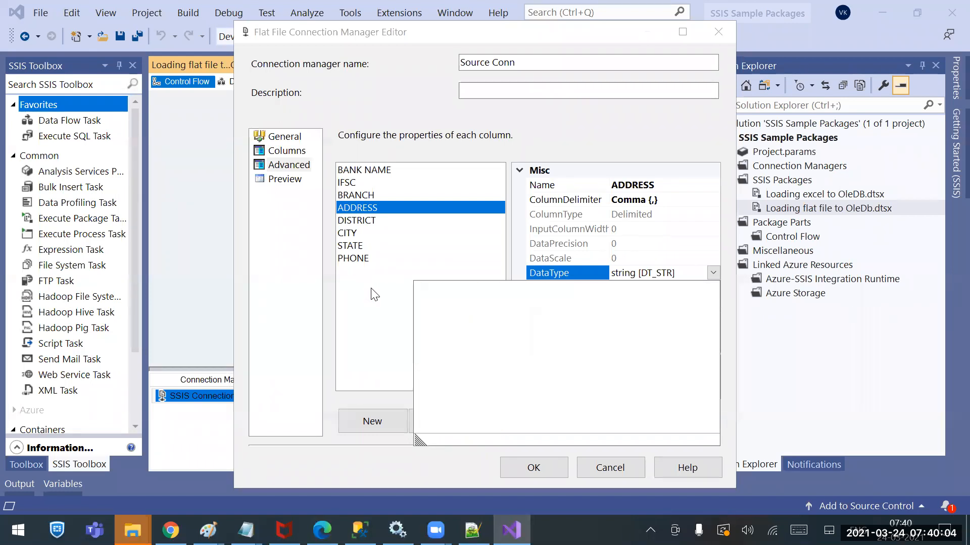
pyautogui.click(364, 182)
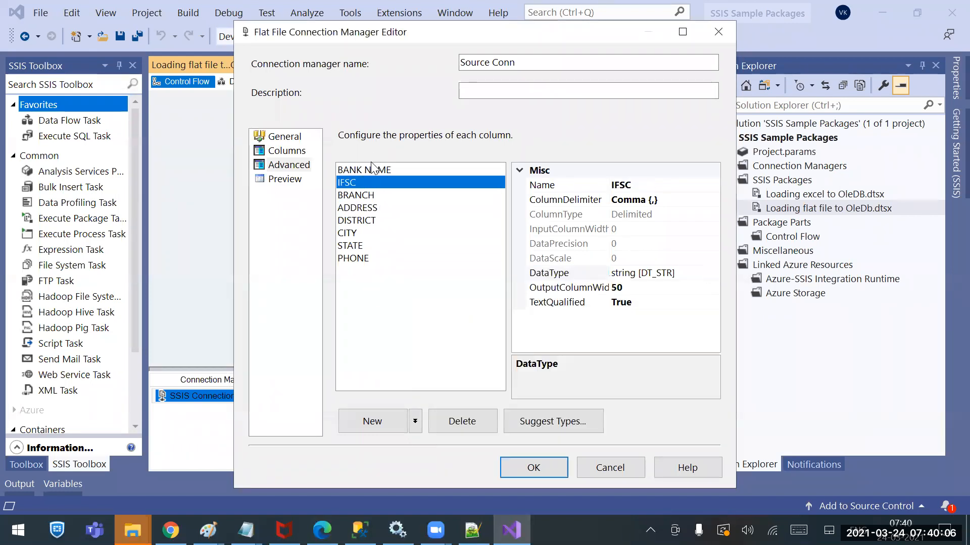
pyautogui.click(371, 169)
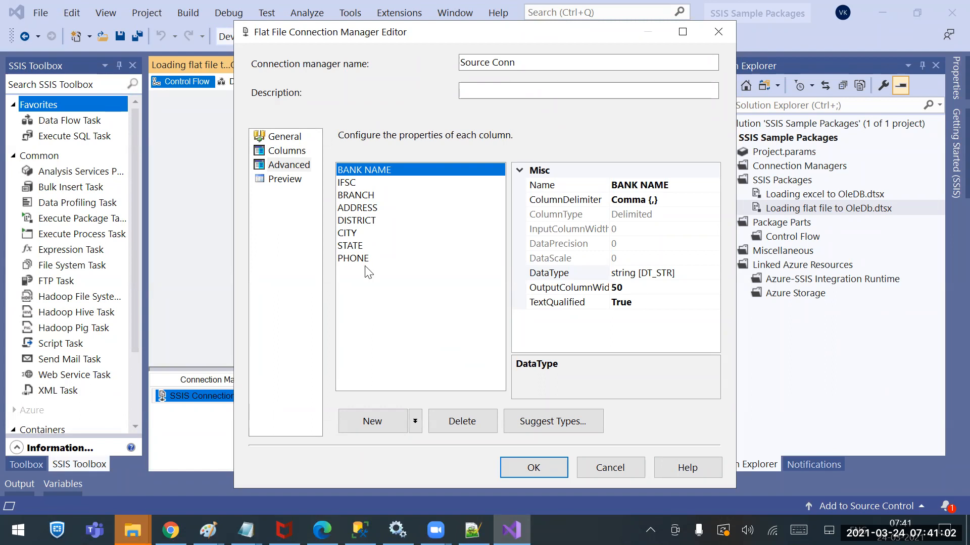
# Set the output column width of the BANK NAME, IFSC and BRANCH columns to 500
pyautogui.click(376, 183)
pyautogui.click(380, 170)
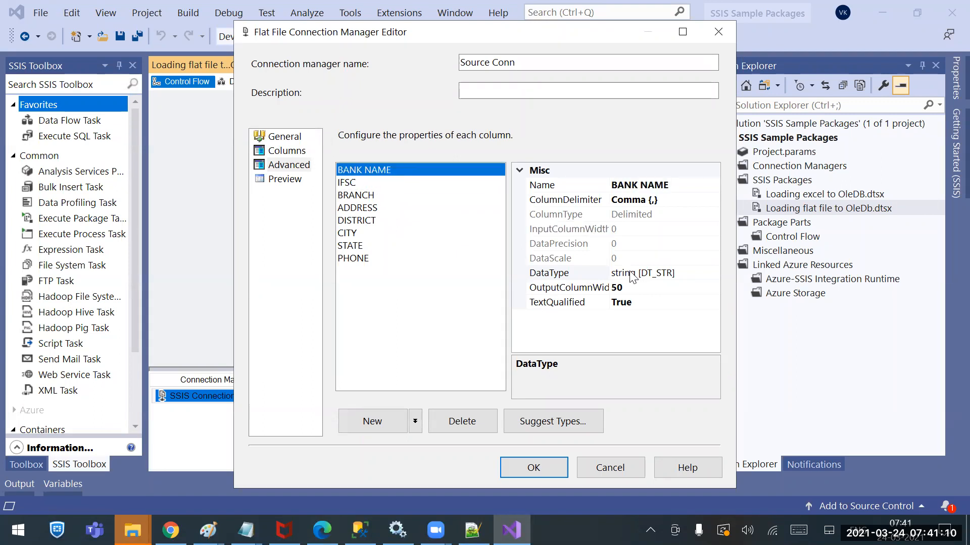
pyautogui.click(656, 288)
pyautogui.write('0')
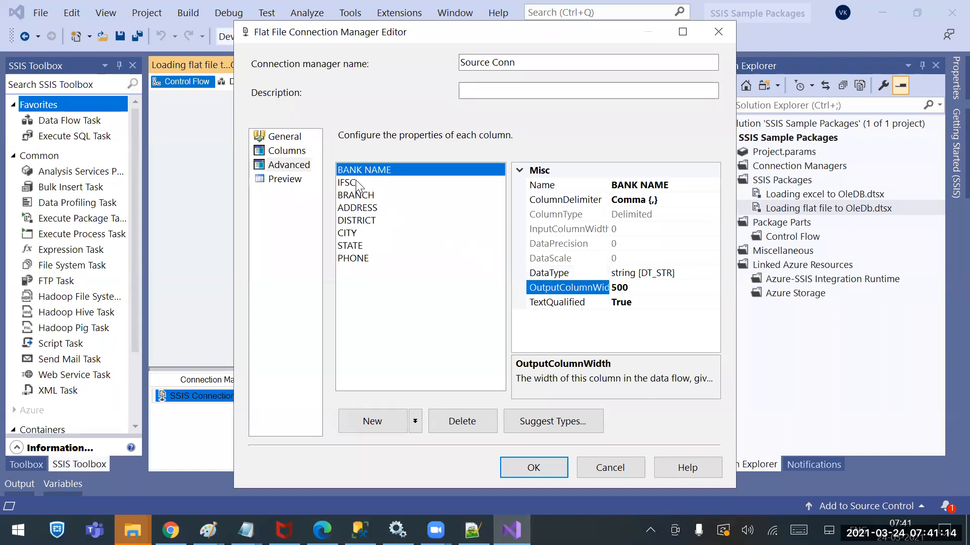
pyautogui.click(355, 183)
pyautogui.click(623, 288)
pyautogui.write('0')
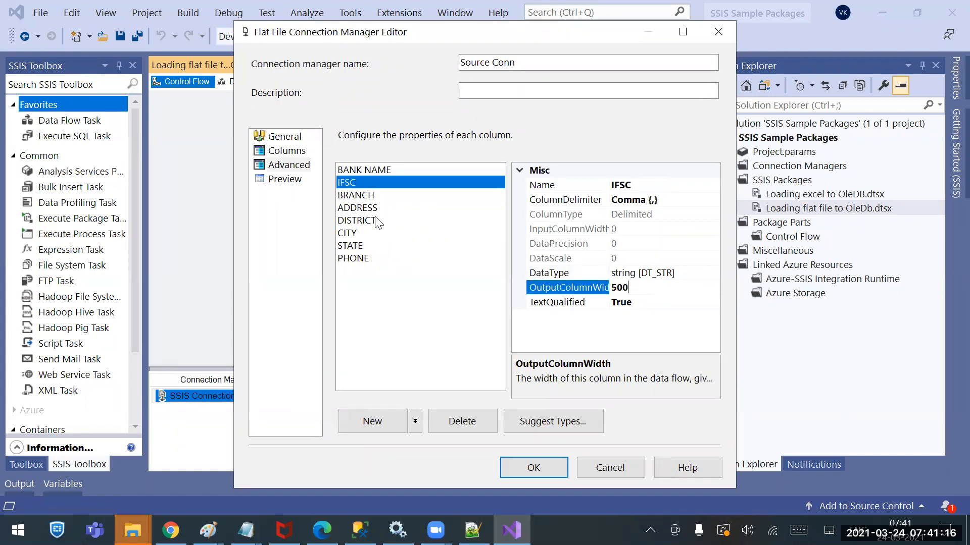
pyautogui.click(362, 196)
pyautogui.click(614, 287)
pyautogui.write('0')
# Set the ADDRESS column's output column width to 100
pyautogui.click(356, 207)
pyautogui.click(638, 287)
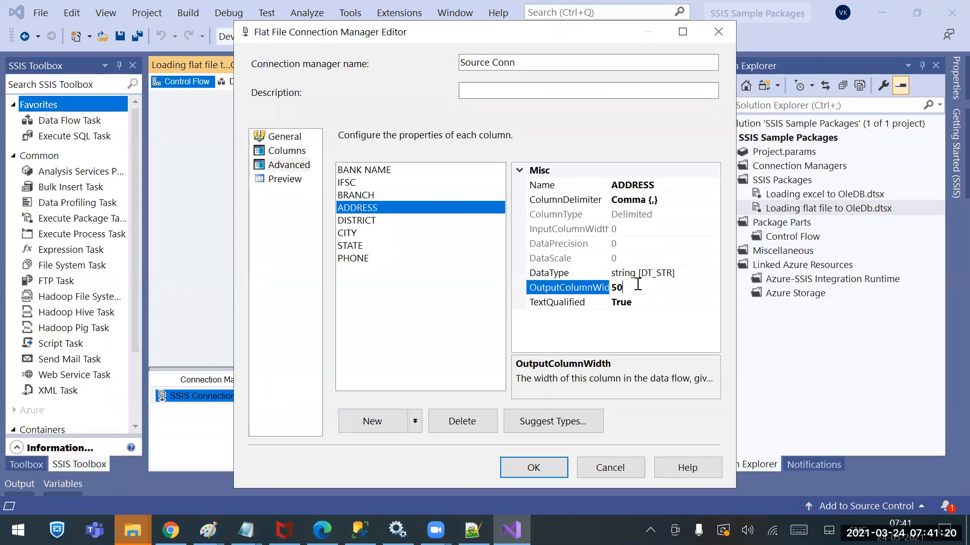
pyautogui.write('0')
pyautogui.moveTo(647, 287); pyautogui.dragTo(608, 286)
pyautogui.write('100')
# Set the output column width of the DISTRICT, CITY and STATE columns to 500
pyautogui.click(346, 226)
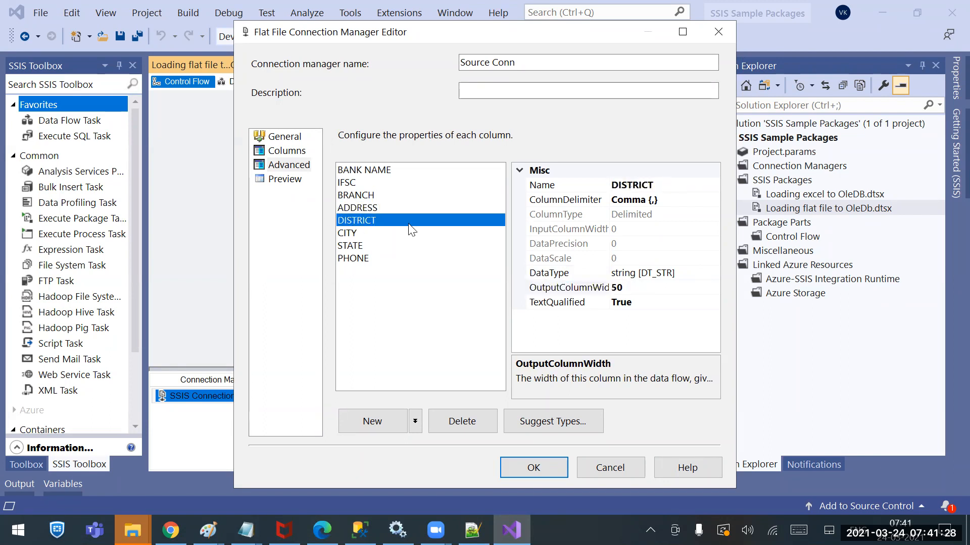
pyautogui.click(627, 287)
pyautogui.write('0')
pyautogui.click(349, 233)
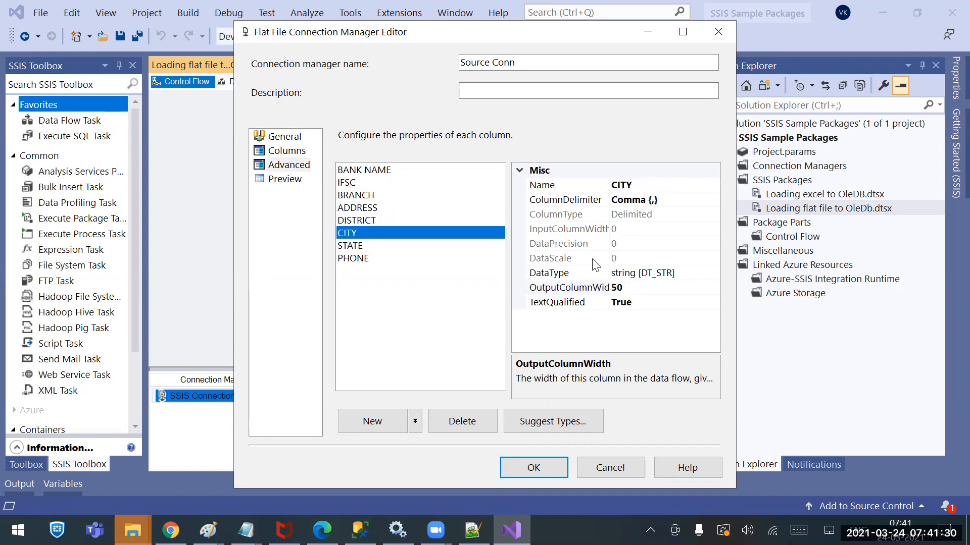
pyautogui.click(640, 288)
pyautogui.write('0')
pyautogui.click(363, 247)
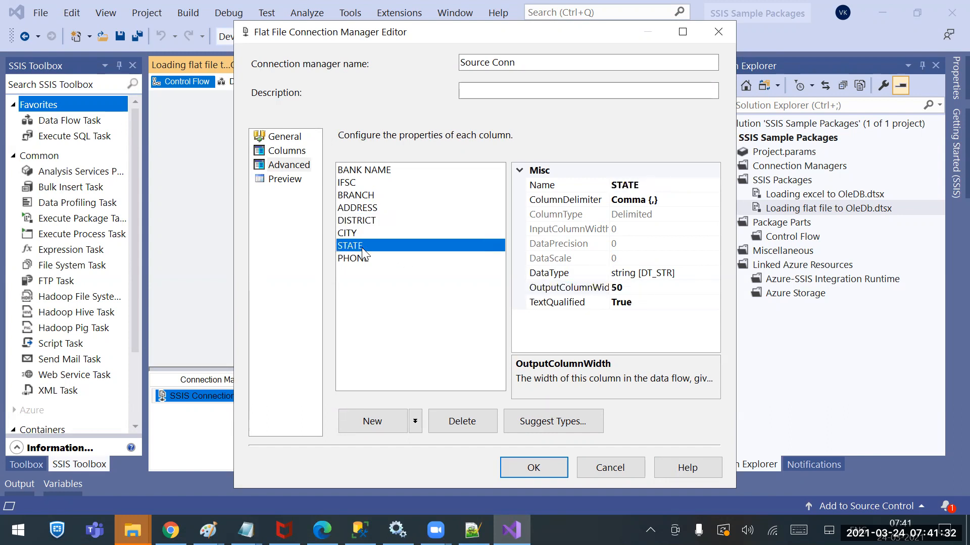
pyautogui.click(651, 287)
pyautogui.write('0')
pyautogui.click(649, 306)
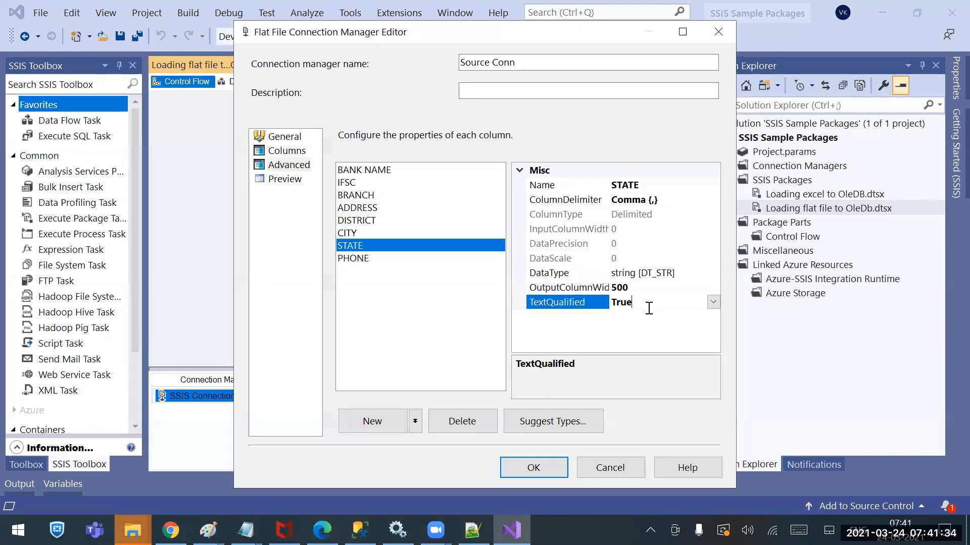
# Check the PHONE column's properties and preview the source file rows
pyautogui.click(355, 259)
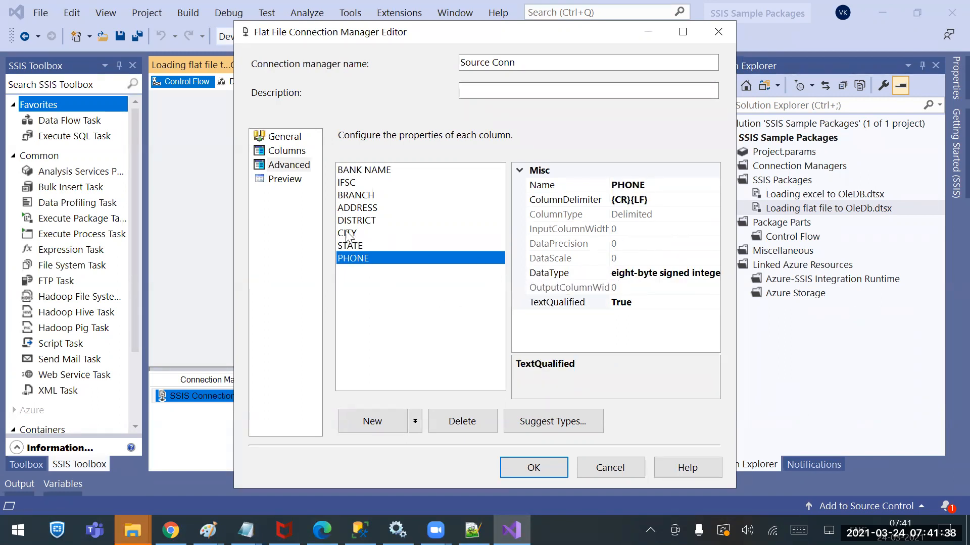
pyautogui.click(286, 180)
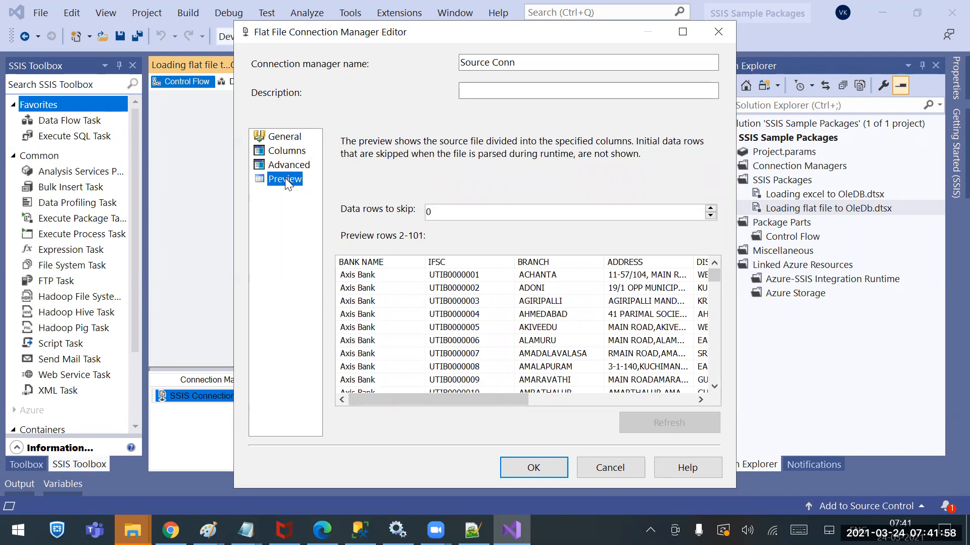
# Review the Notepad++ notes on CSV, flat files and delimiters, and return to the connection's row preview
pyautogui.click(472, 530)
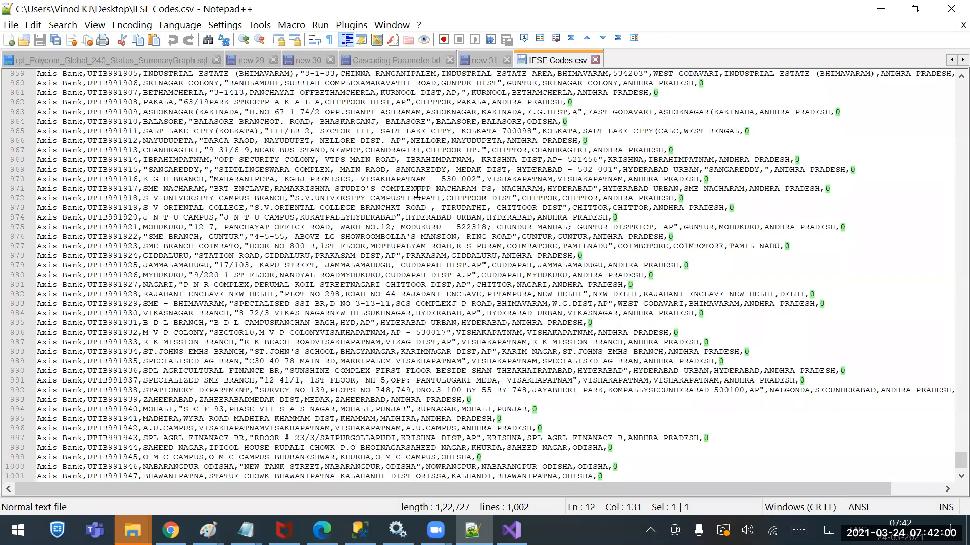
pyautogui.click(484, 61)
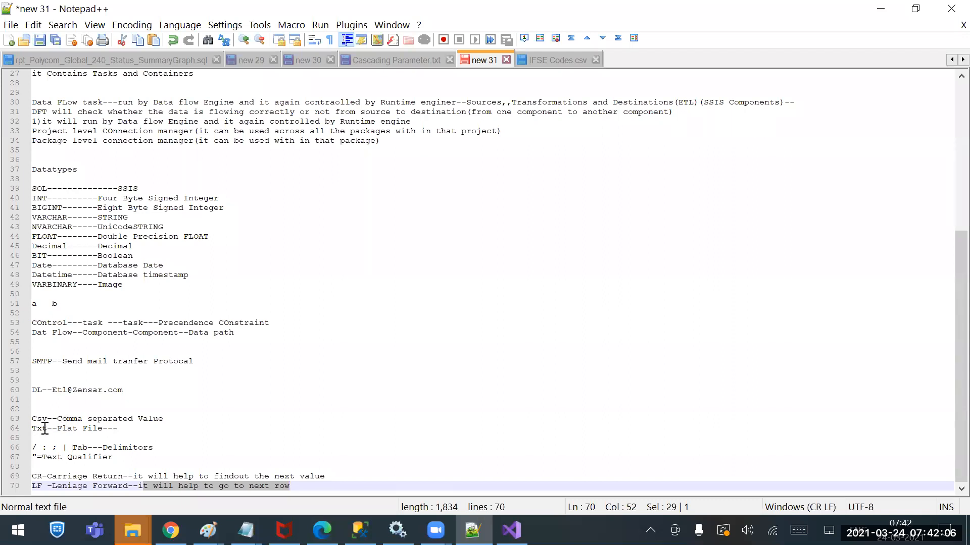
pyautogui.moveTo(57, 428); pyautogui.dragTo(102, 430)
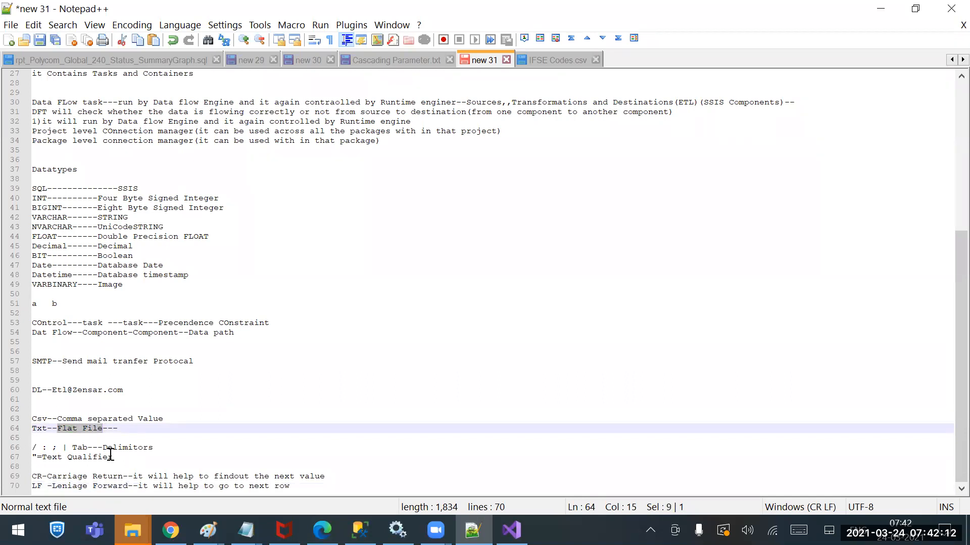
pyautogui.moveTo(103, 447); pyautogui.dragTo(216, 446)
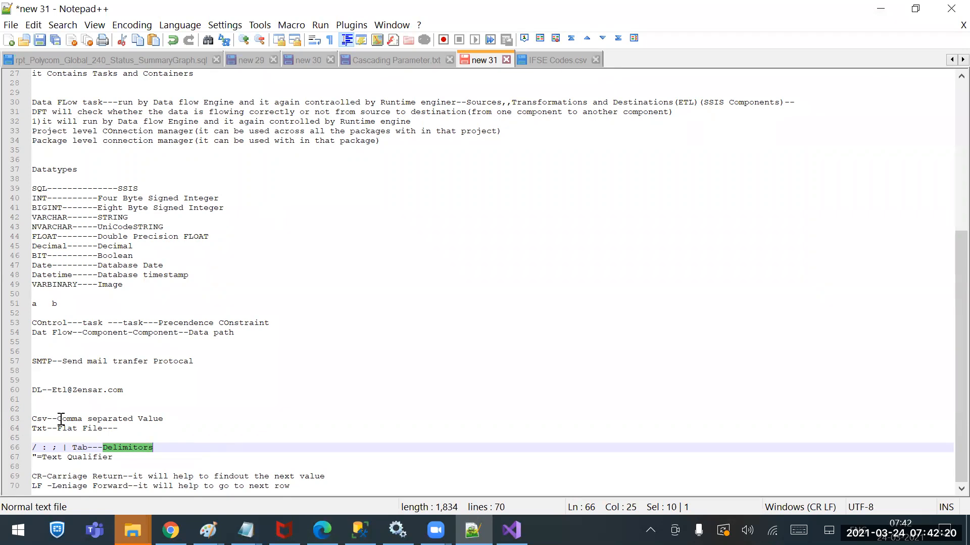
pyautogui.moveTo(58, 418); pyautogui.dragTo(253, 417)
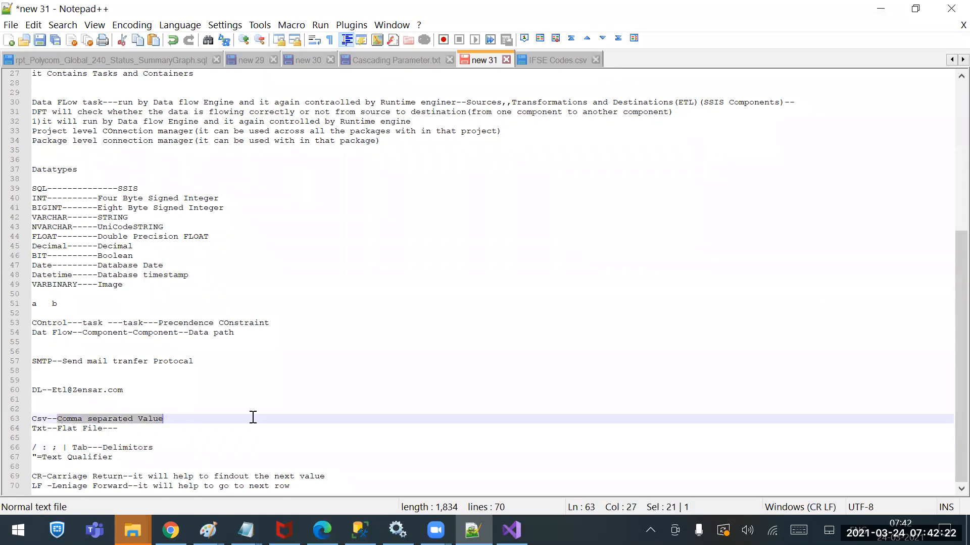
pyautogui.moveTo(57, 428); pyautogui.dragTo(42, 450)
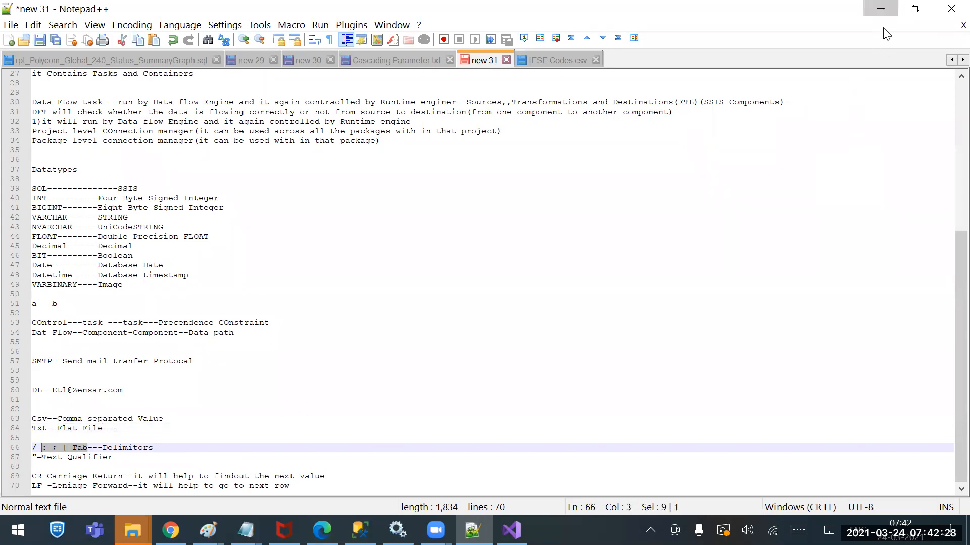
pyautogui.click(882, 9)
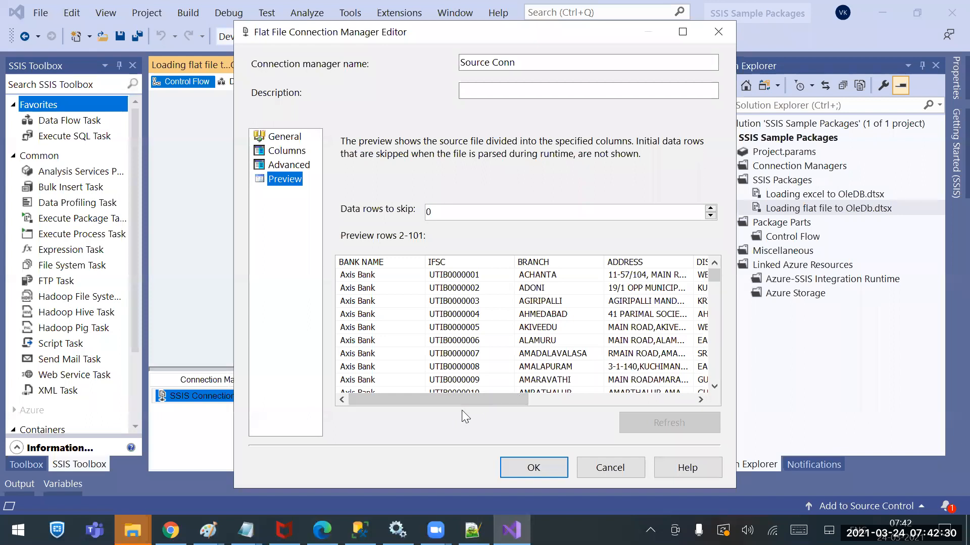
pyautogui.moveTo(479, 399); pyautogui.dragTo(420, 383)
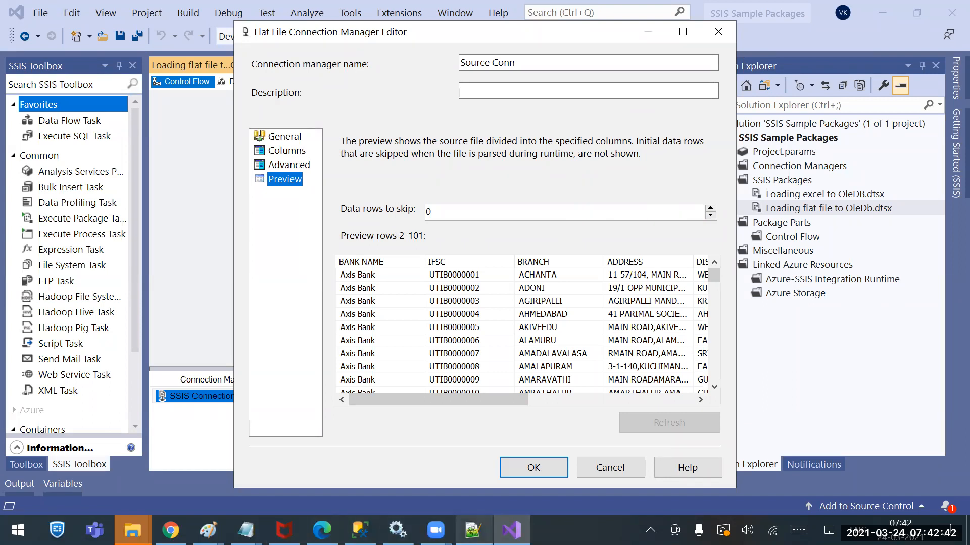
# Examine the header and first data rows of IFSE Codes.csv in Notepad++, and return to the connection editor
pyautogui.click(472, 530)
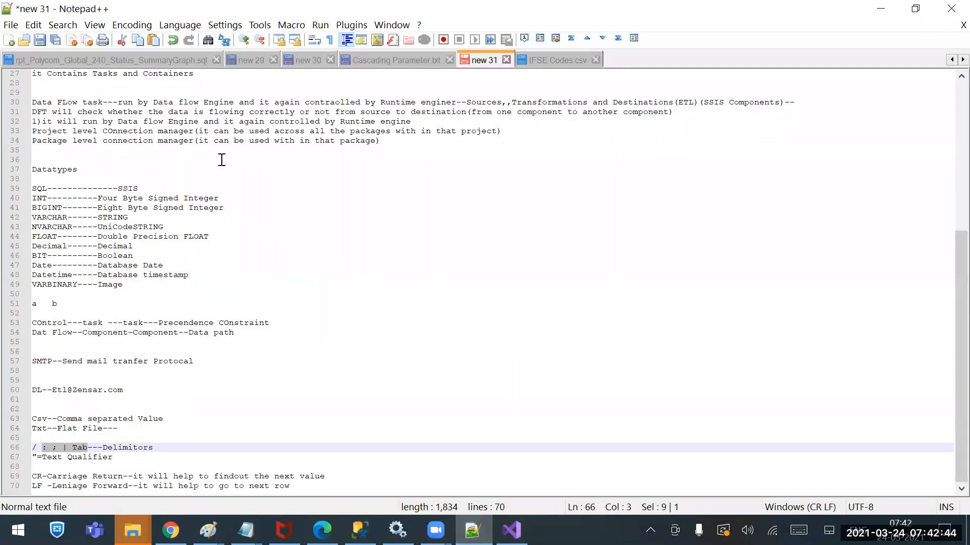
pyautogui.scroll(9, 298, 181)
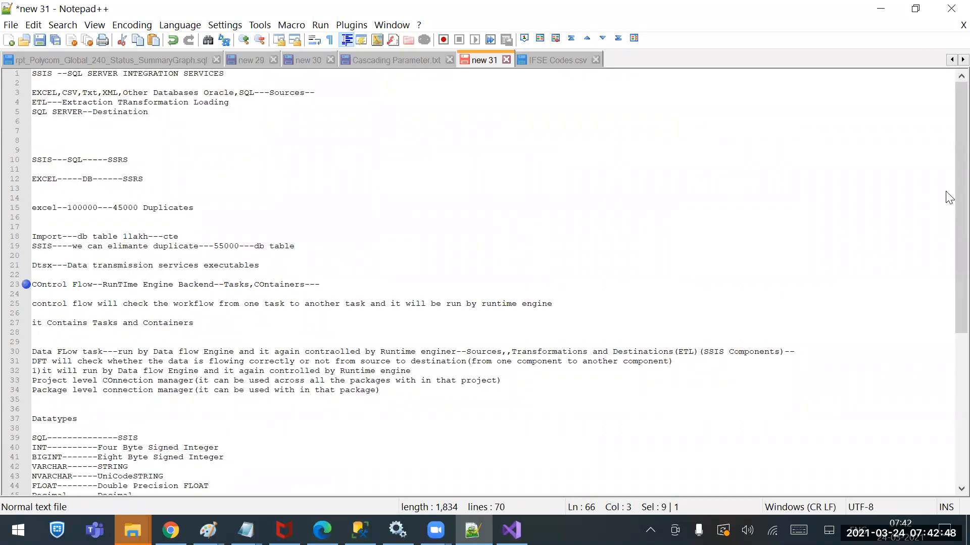
pyautogui.click(556, 59)
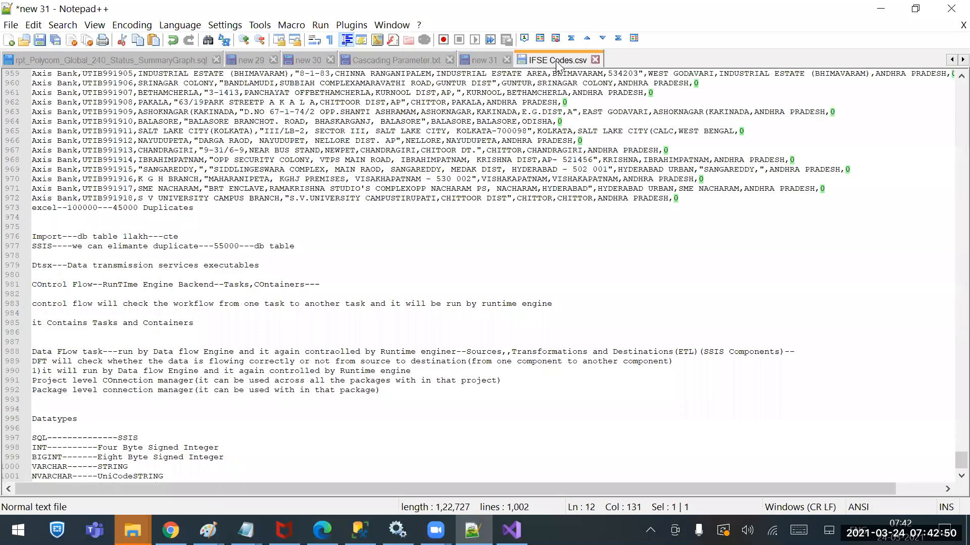
pyautogui.scroll(20, 323, 182)
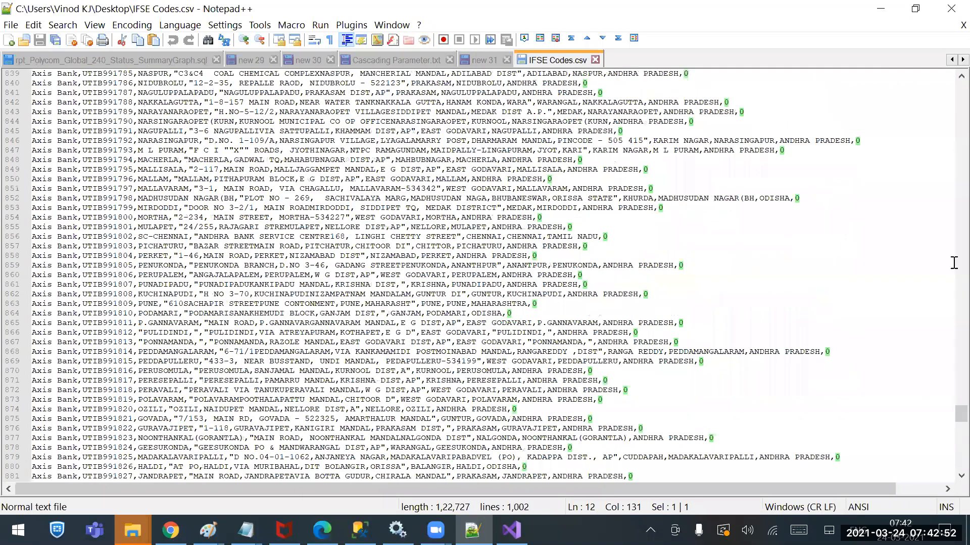
pyautogui.moveTo(955, 416); pyautogui.dragTo(924, 85)
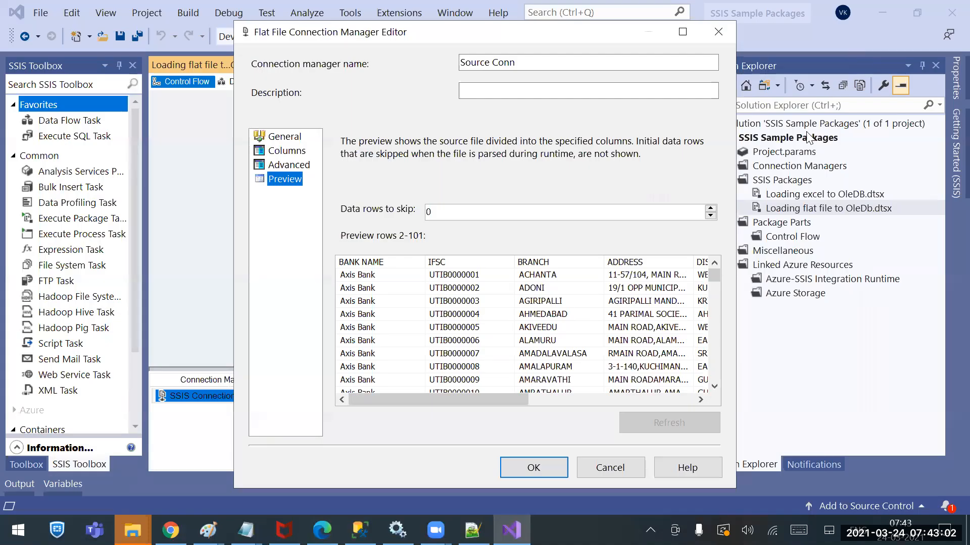
pyautogui.click(880, 8)
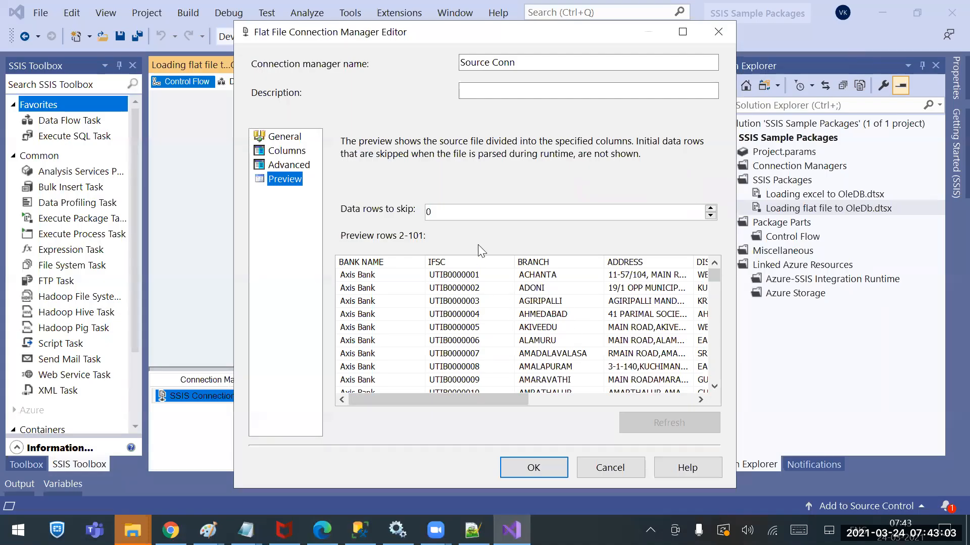
# Set the data rows to skip to 5 and refresh the preview
pyautogui.click(711, 209)
pyautogui.click(711, 209)
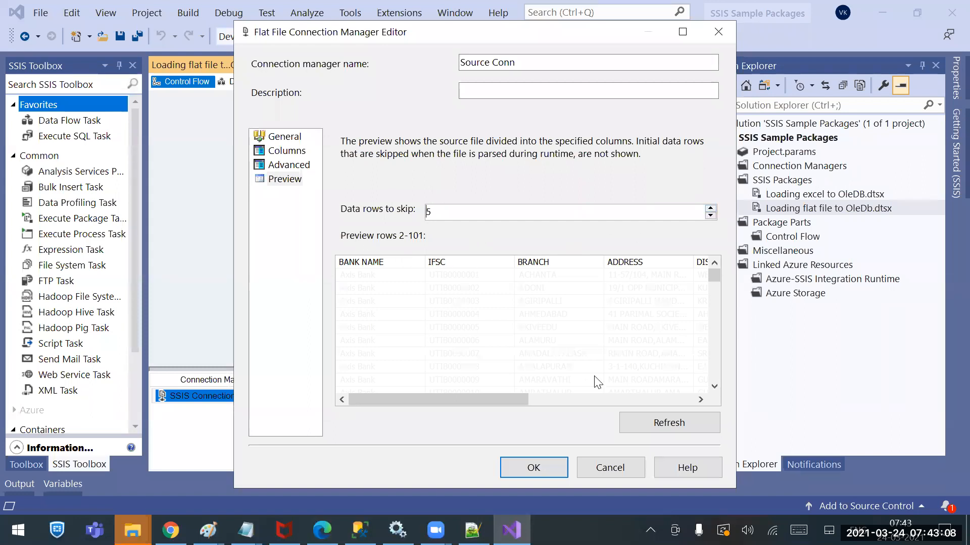
pyautogui.moveTo(443, 213); pyautogui.dragTo(397, 214)
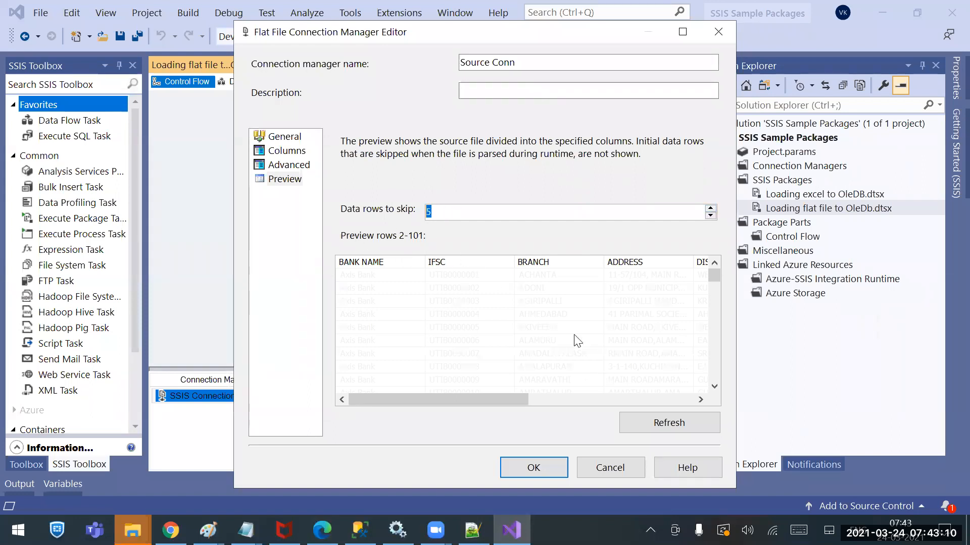
pyautogui.click(684, 421)
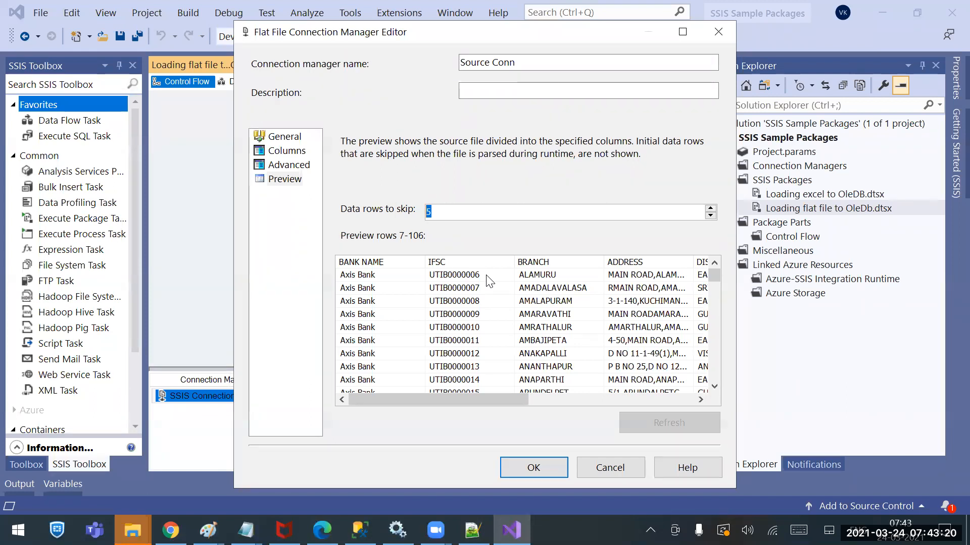
# Set the data rows to skip to 0, refresh the preview and accept the Source Conn flat file connection
pyautogui.click(710, 216)
pyautogui.click(711, 216)
pyautogui.click(710, 216)
pyautogui.click(711, 216)
pyautogui.click(711, 215)
pyautogui.click(640, 423)
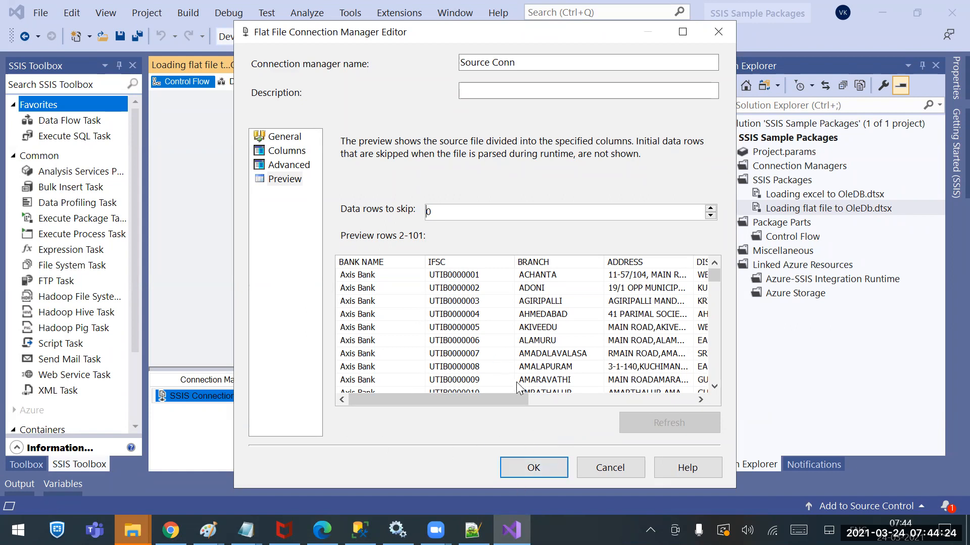
pyautogui.click(528, 469)
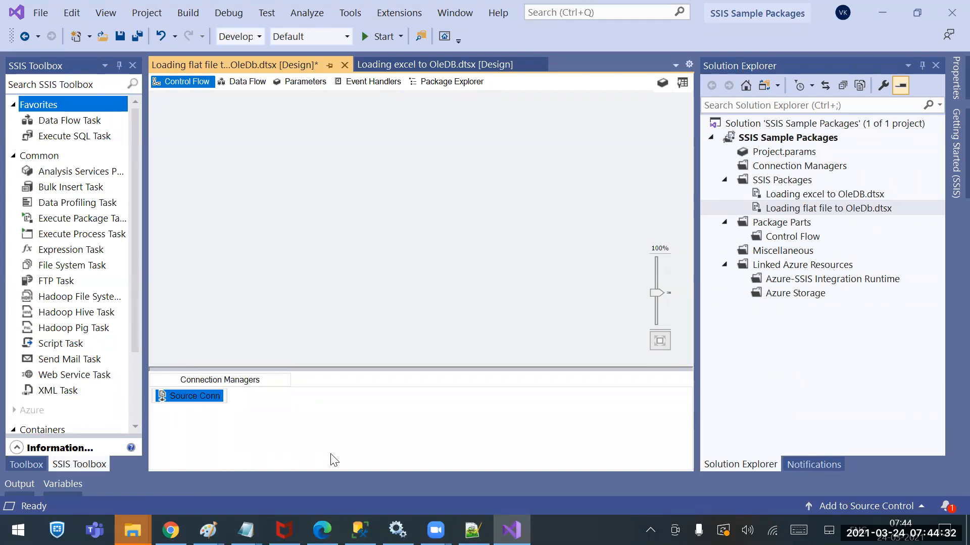
# Add an OLE DB connection manager to the package using the existing data connection to the ssis database
pyautogui.click(338, 406)
pyautogui.rightClick(273, 404)
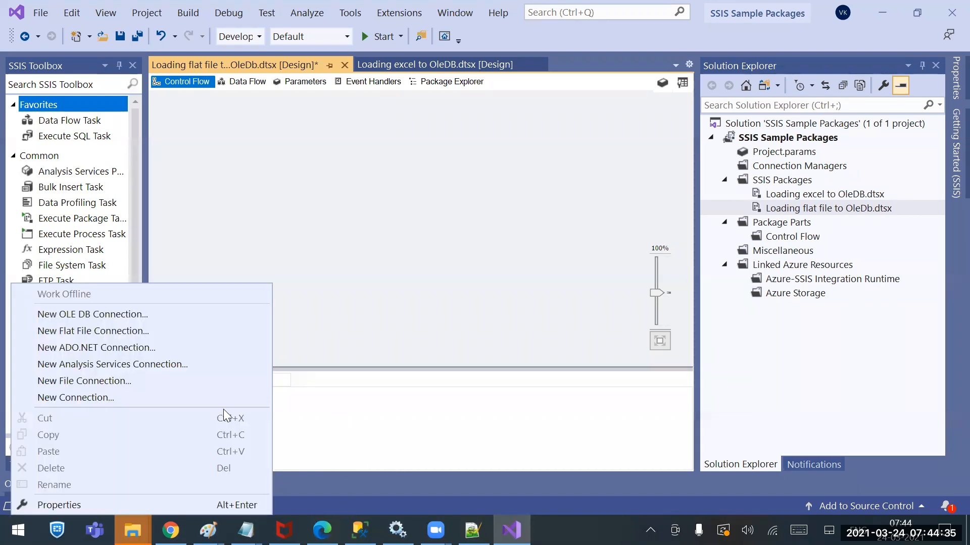
pyautogui.click(95, 313)
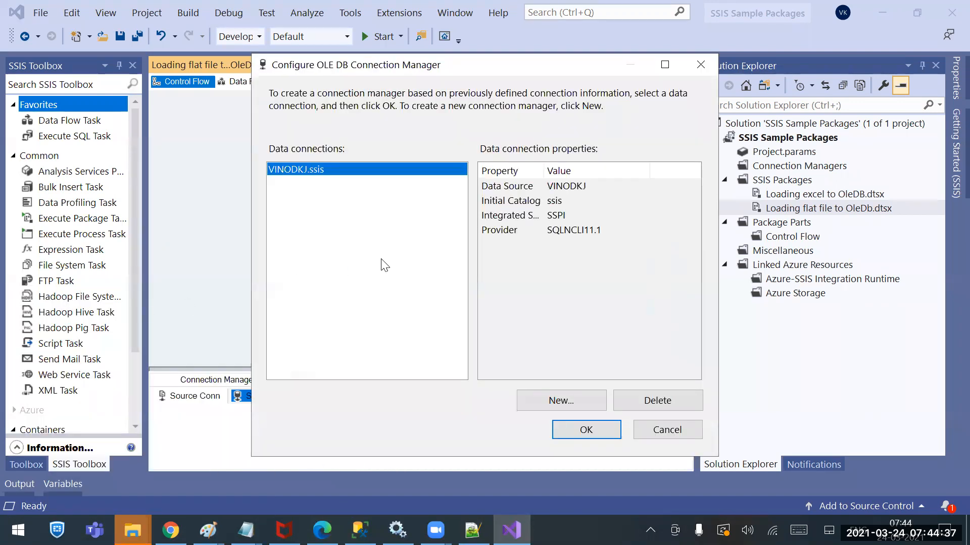
pyautogui.click(572, 430)
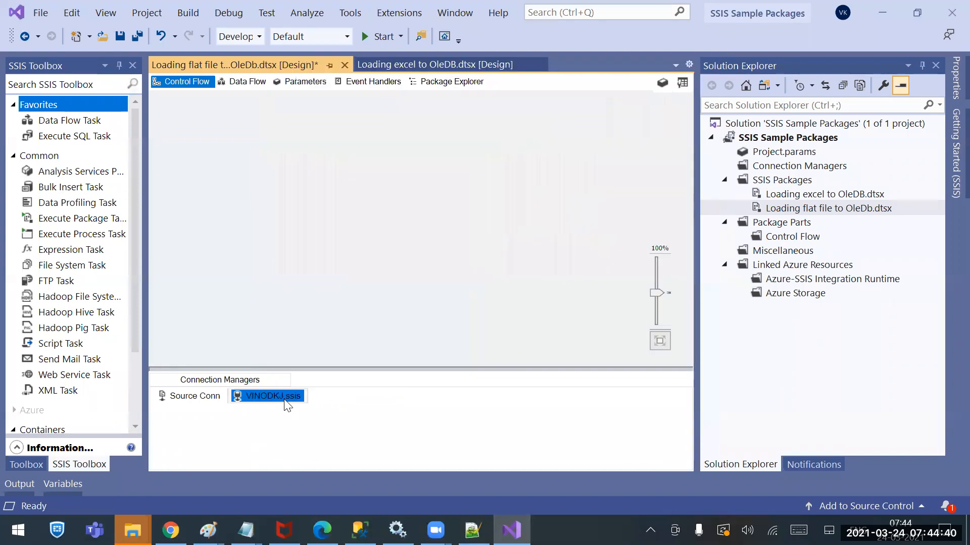
# Add a Data Flow Task to the control flow and name it Loadinf Flatfile Data
pyautogui.click(396, 190)
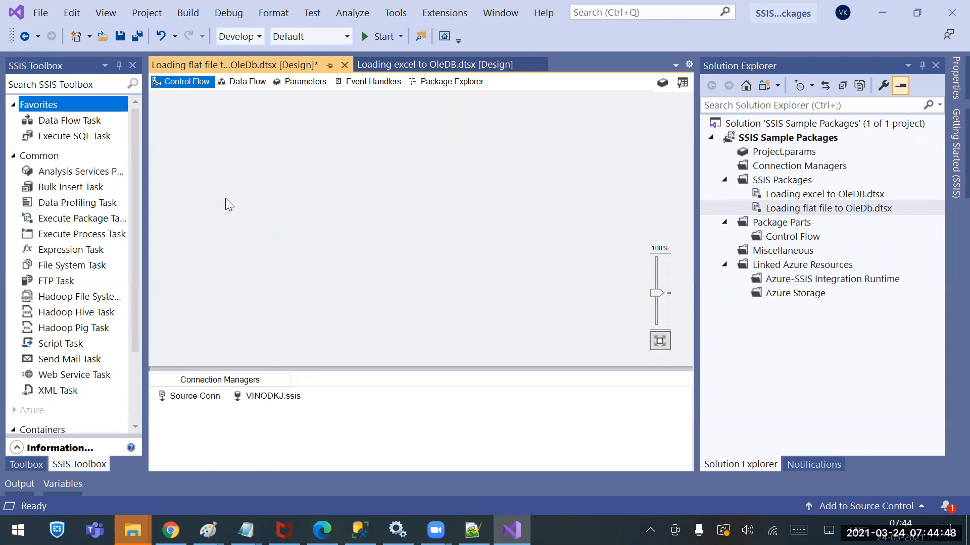
pyautogui.moveTo(71, 121); pyautogui.dragTo(427, 159)
pyautogui.click(460, 156)
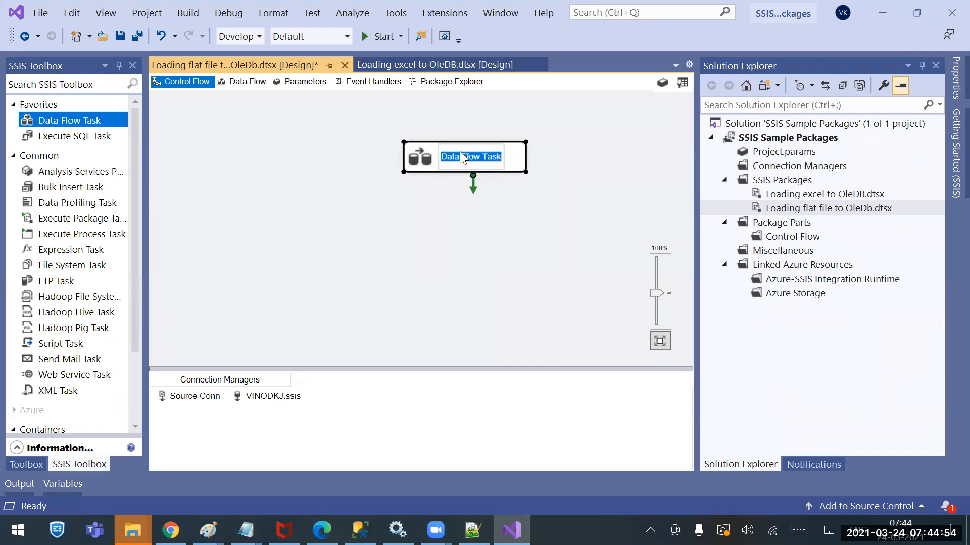
pyautogui.write('Loadinf Fla')
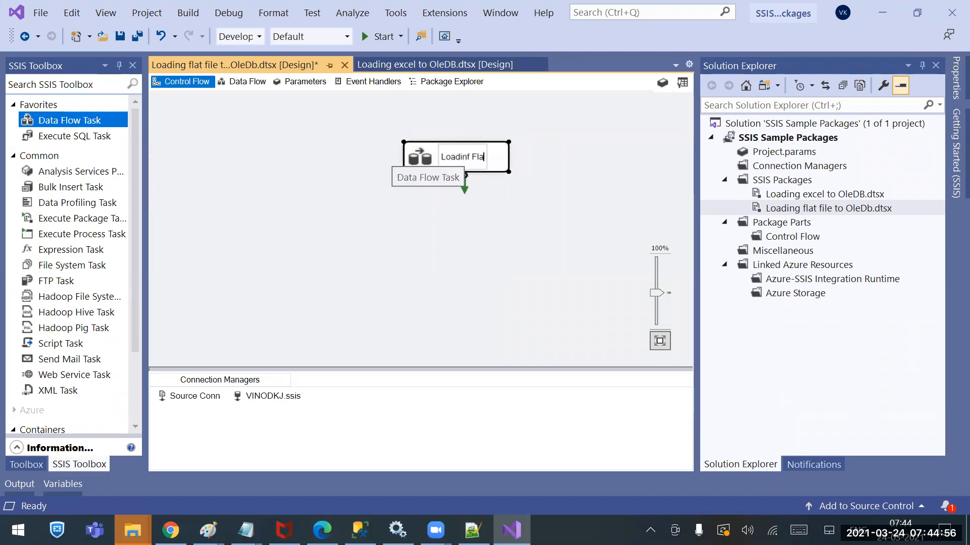
pyautogui.write('tfilr')
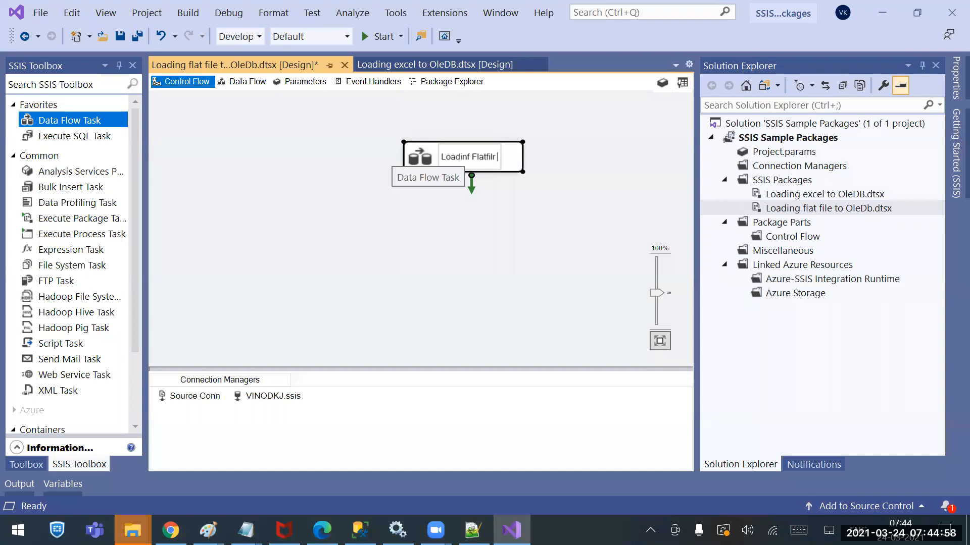
pyautogui.press('BackSpace')
pyautogui.write('e Data')
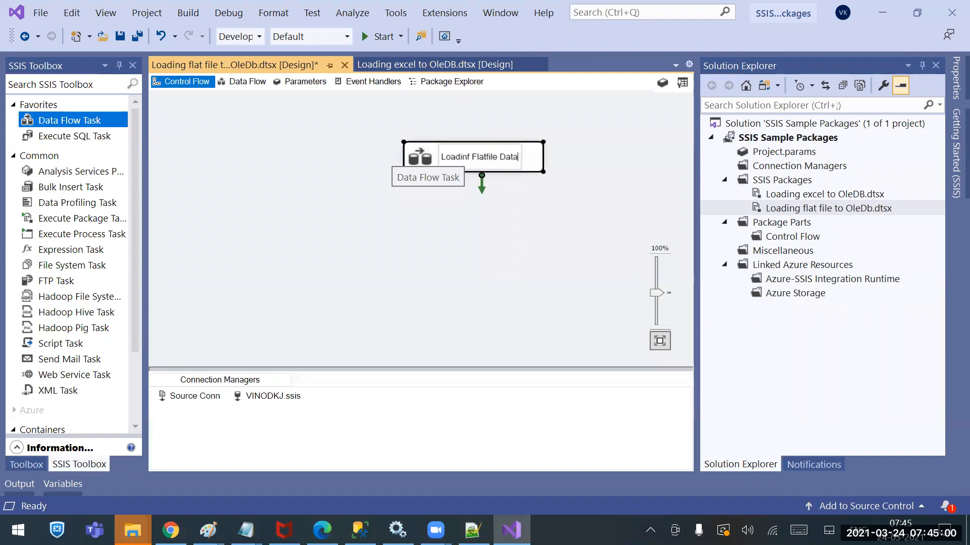
pyautogui.press('Return')
# Reposition the data flow task on the canvas and correct its name to Loading Flatfile Data
pyautogui.moveTo(461, 156); pyautogui.dragTo(376, 161)
pyautogui.click(374, 160)
pyautogui.click(377, 161)
pyautogui.press('BackSpace')
pyautogui.write('g')
pyautogui.press('Return')
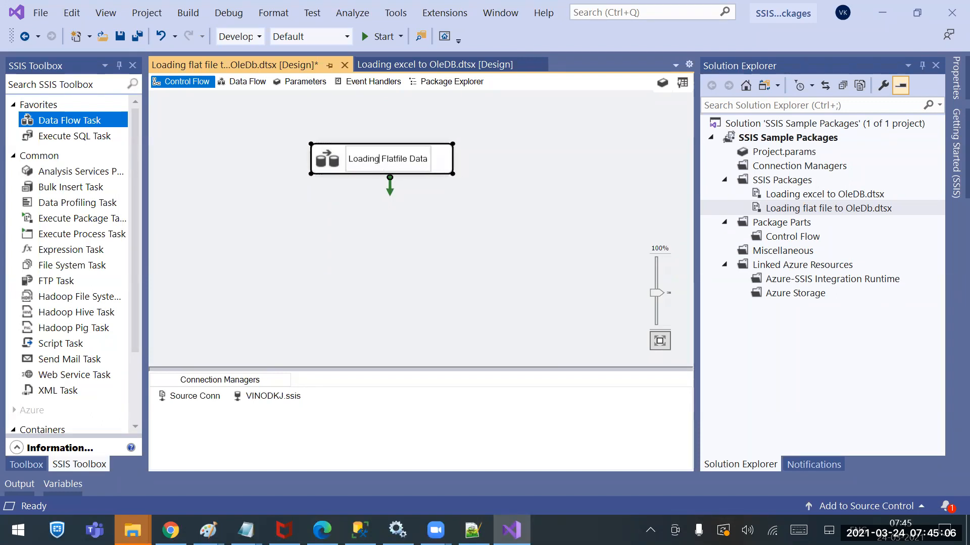
# Open the Loading Flatfile Data task's data flow and add a Flat File source with Source Assistant, using the Source Conn connection manager
pyautogui.doubleClick(377, 161)
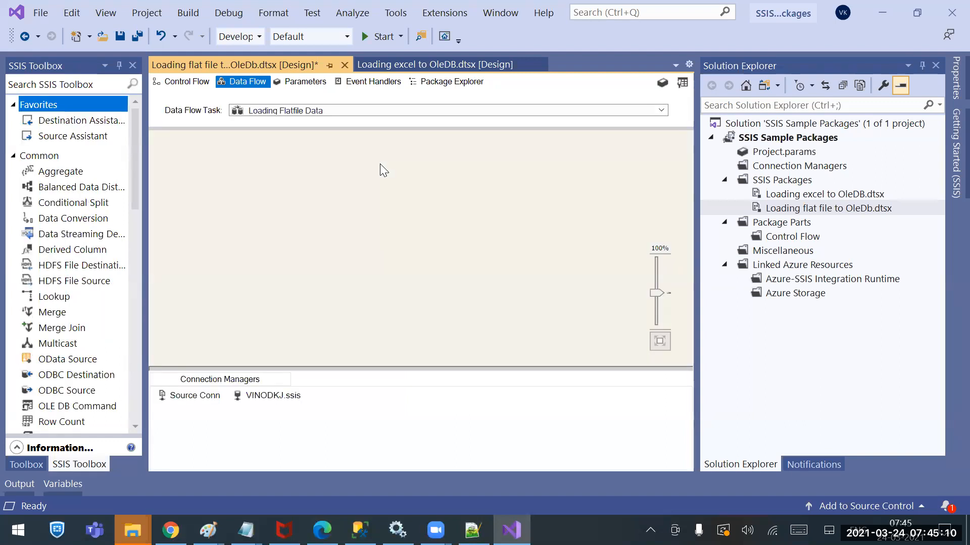
pyautogui.moveTo(131, 187); pyautogui.dragTo(131, 387)
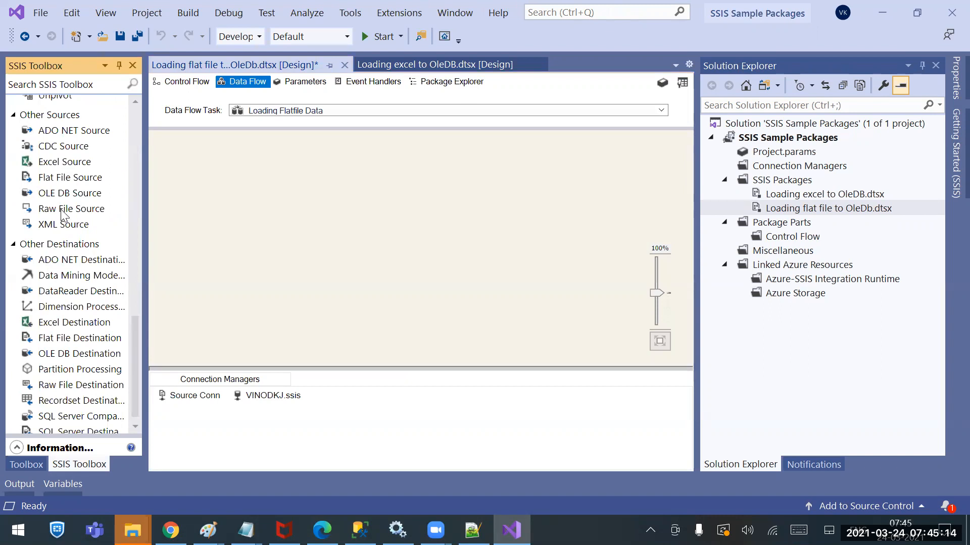
pyautogui.click(80, 179)
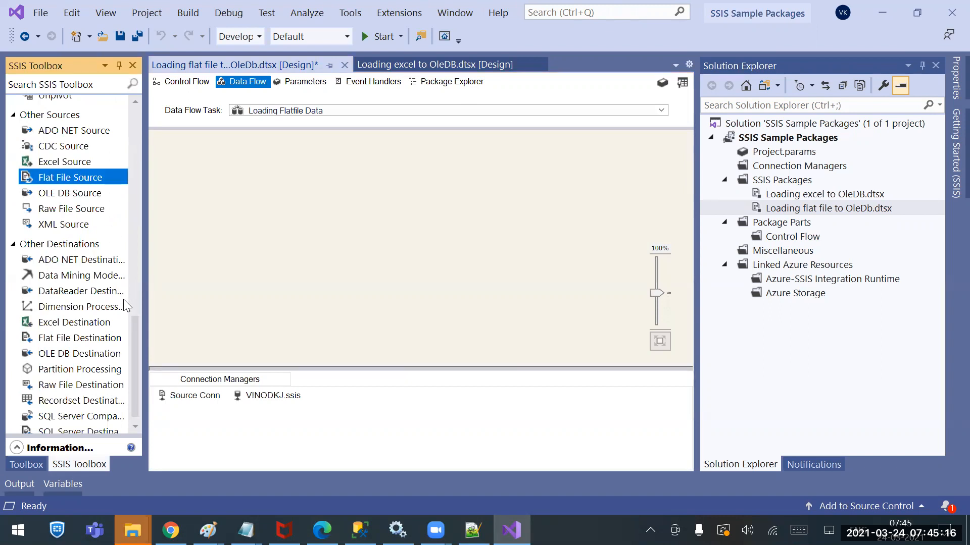
pyautogui.scroll(15, 138, 295)
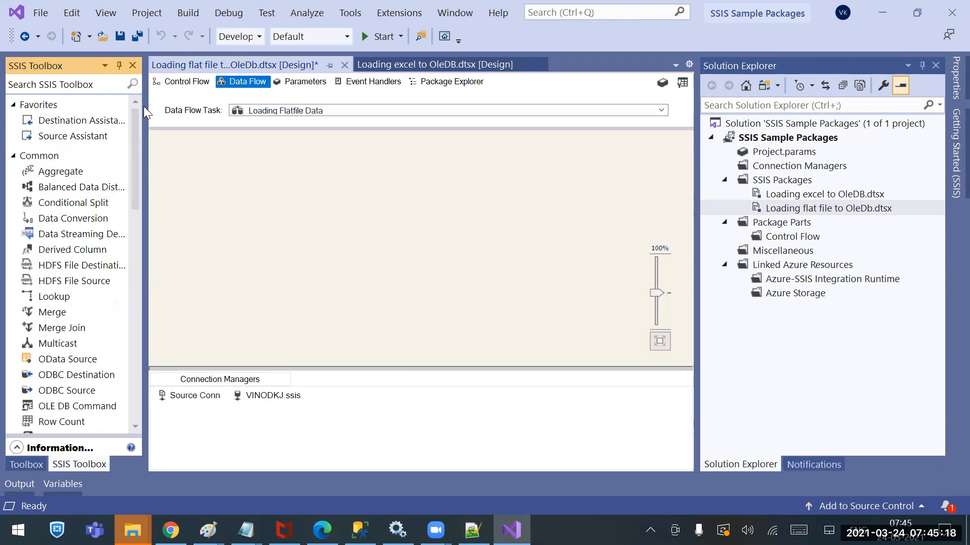
pyautogui.click(47, 123)
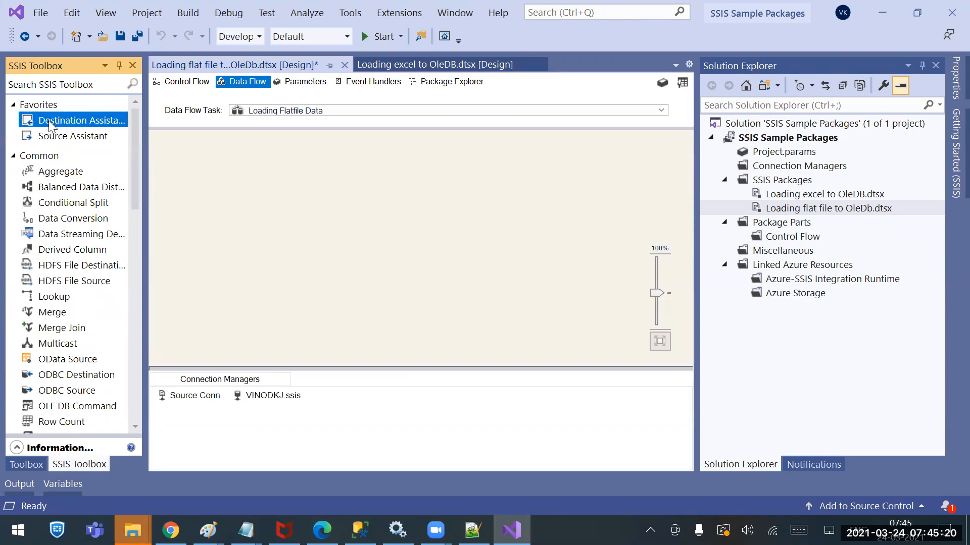
pyautogui.click(60, 137)
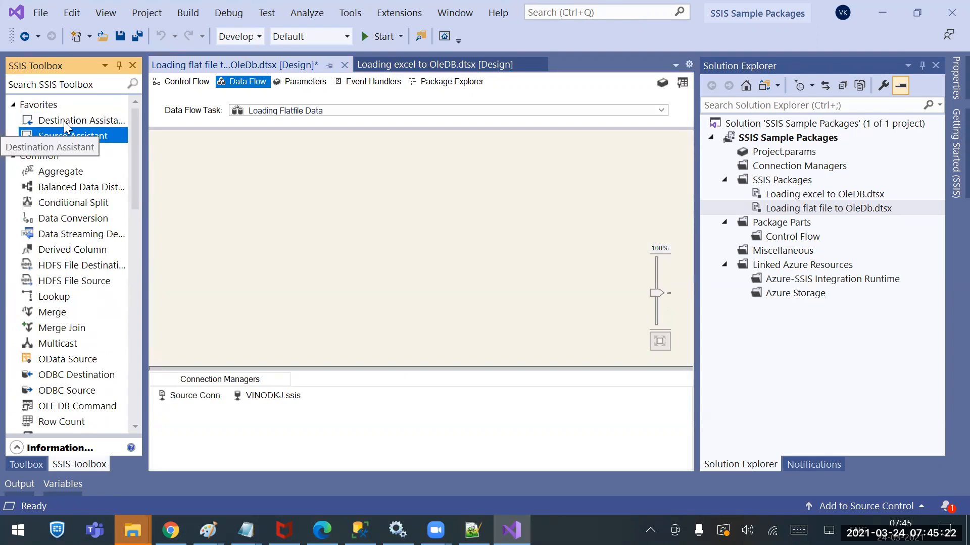
pyautogui.moveTo(63, 138); pyautogui.dragTo(353, 160)
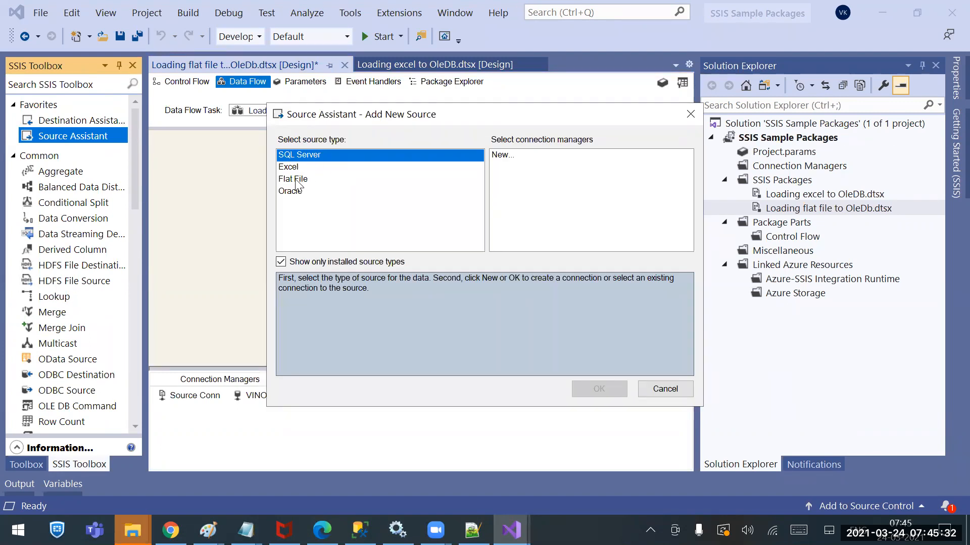
pyautogui.click(302, 180)
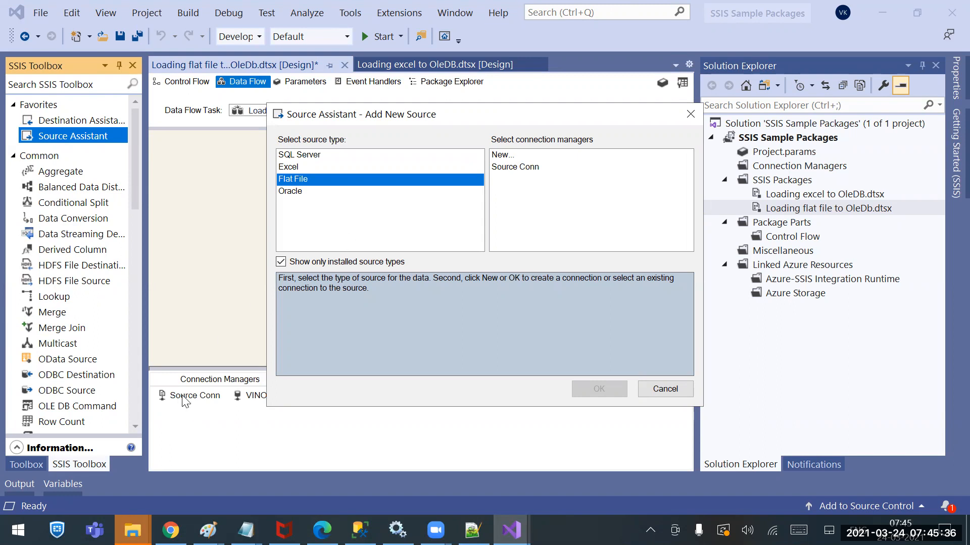
pyautogui.click(512, 170)
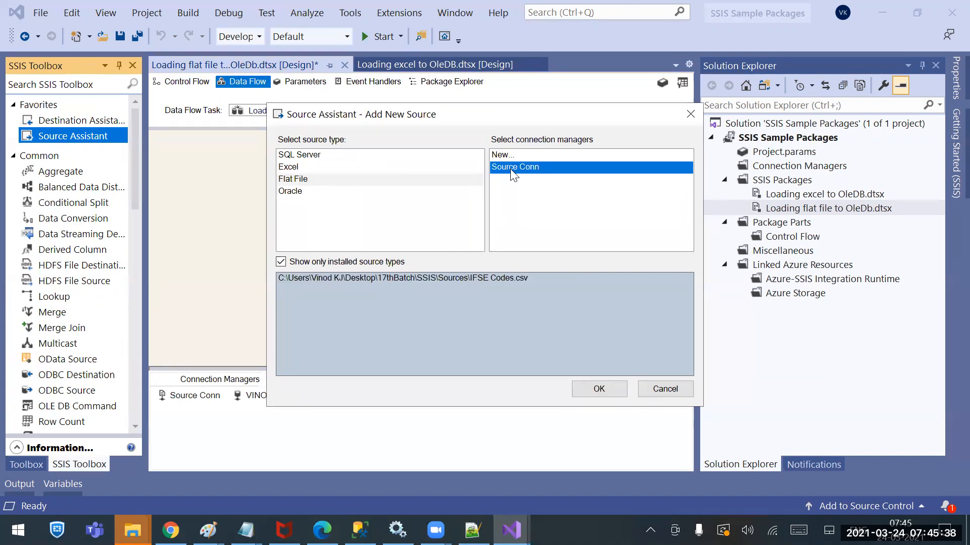
pyautogui.click(586, 389)
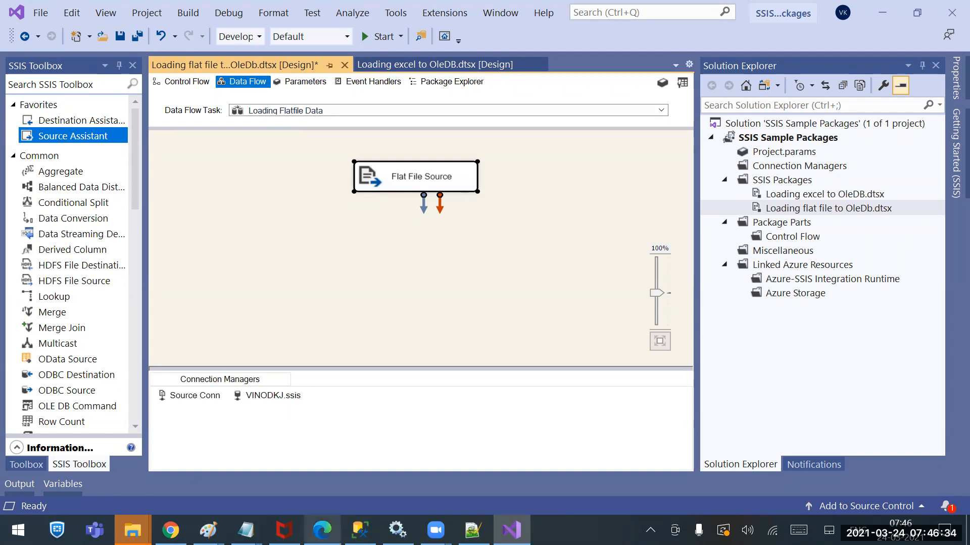
# Examine the Loading Customer info into Customer table data flow in the Loading excel to OleDB package, then return to the flat file package
pyautogui.click(407, 70)
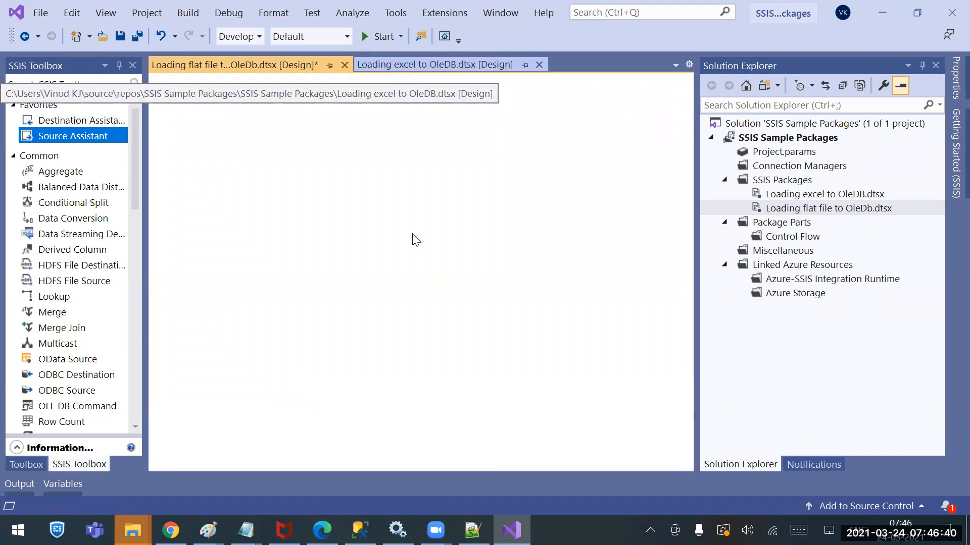
pyautogui.click(439, 64)
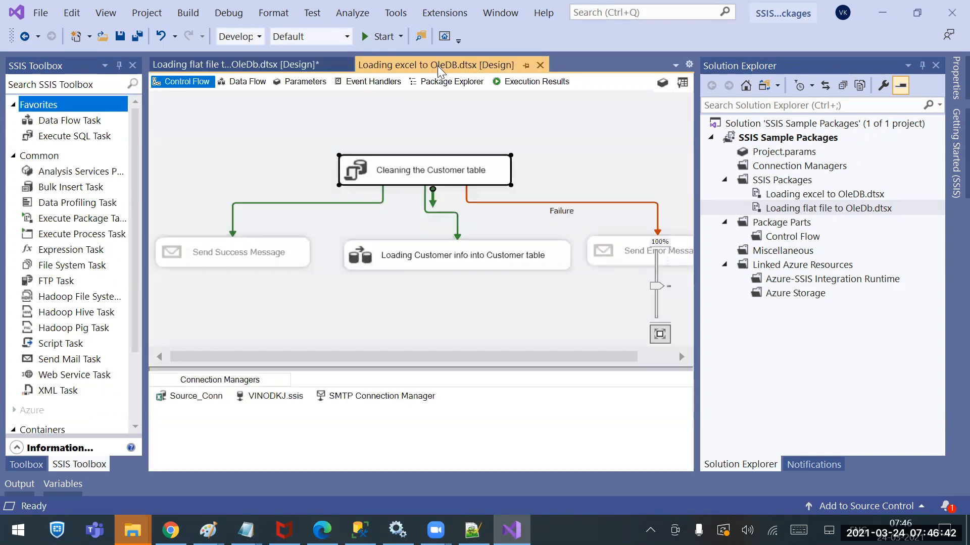
pyautogui.doubleClick(444, 252)
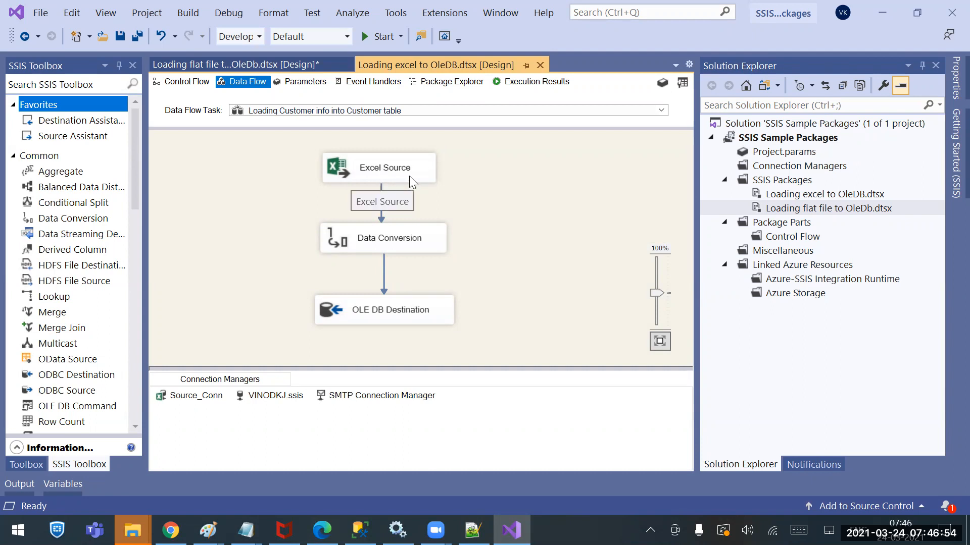
pyautogui.click(248, 61)
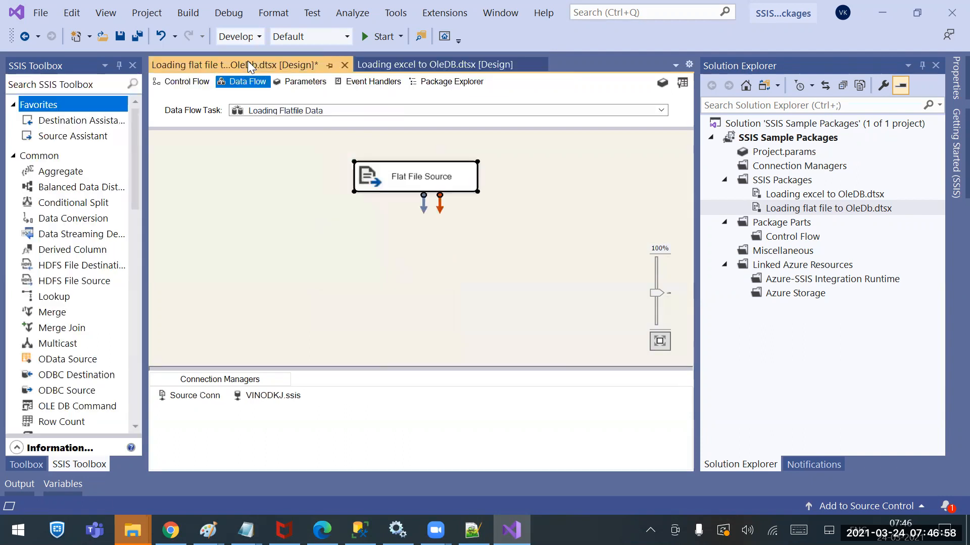
# Check the Flat File Source's connection manager and its external-to-output columns, and accept the source settings
pyautogui.doubleClick(428, 180)
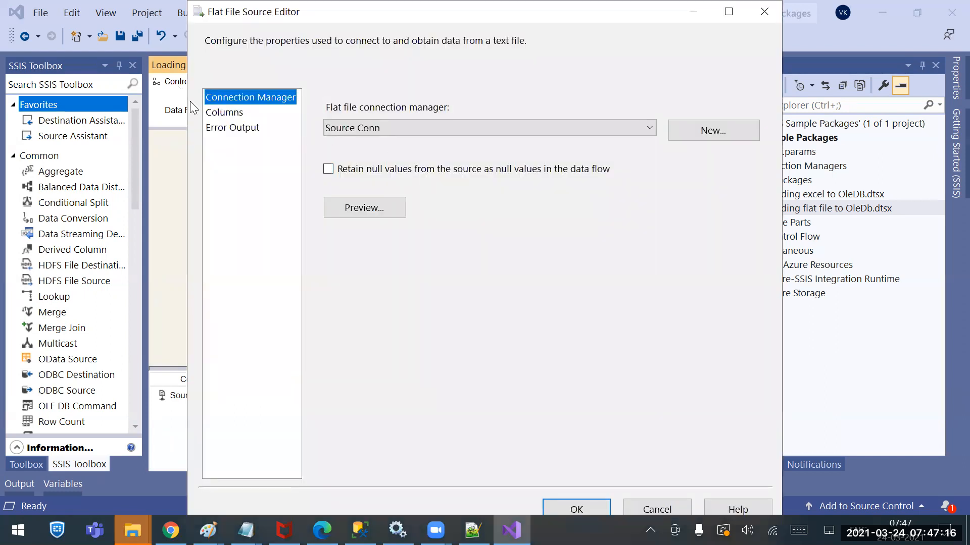
pyautogui.click(224, 112)
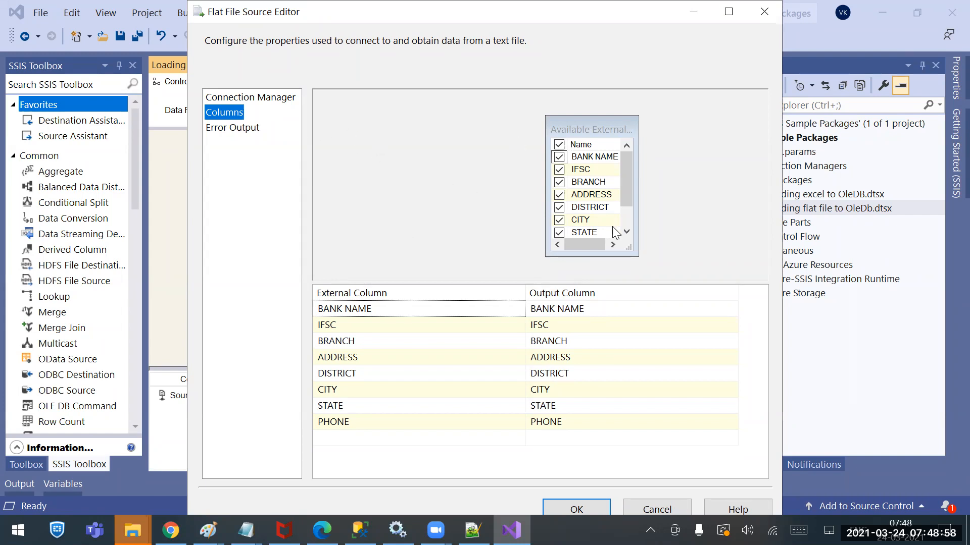
pyautogui.click(570, 509)
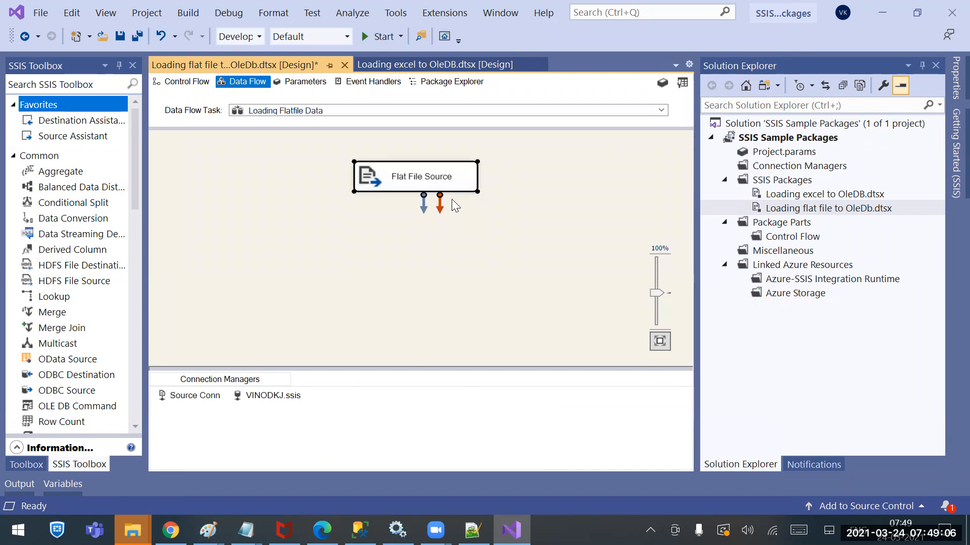
pyautogui.click(362, 235)
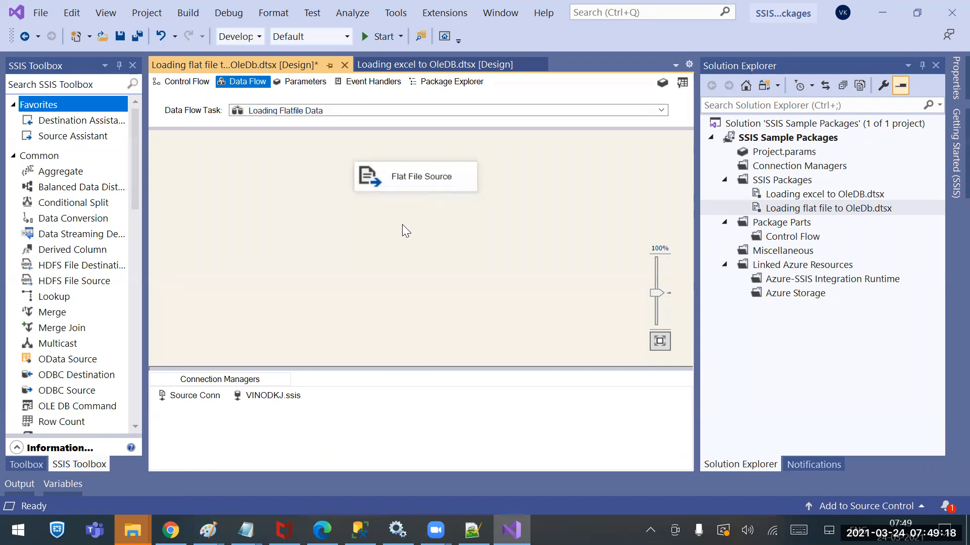
# Add an OLE DB Destination below the Flat File Source and connect the source's regular data output to it
pyautogui.moveTo(135, 172); pyautogui.dragTo(359, 238)
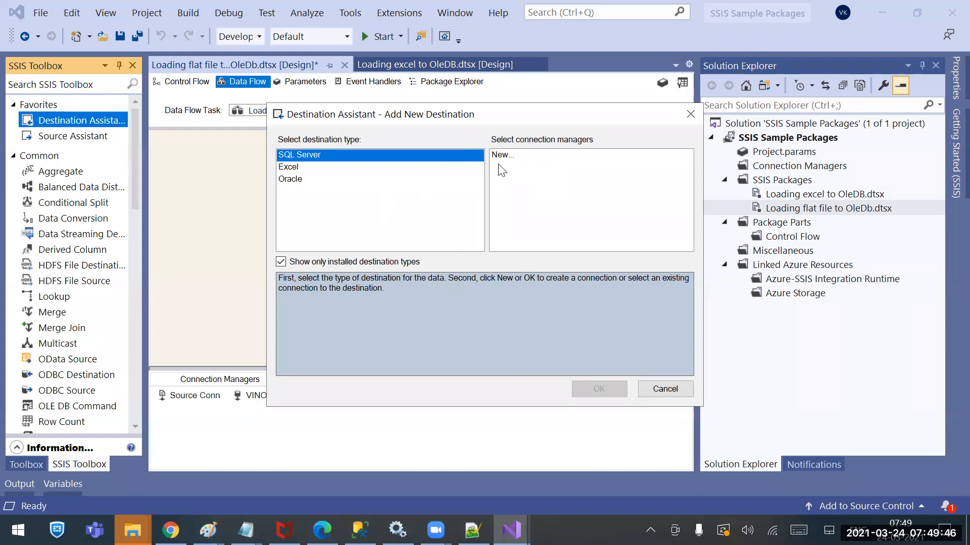
pyautogui.click(664, 389)
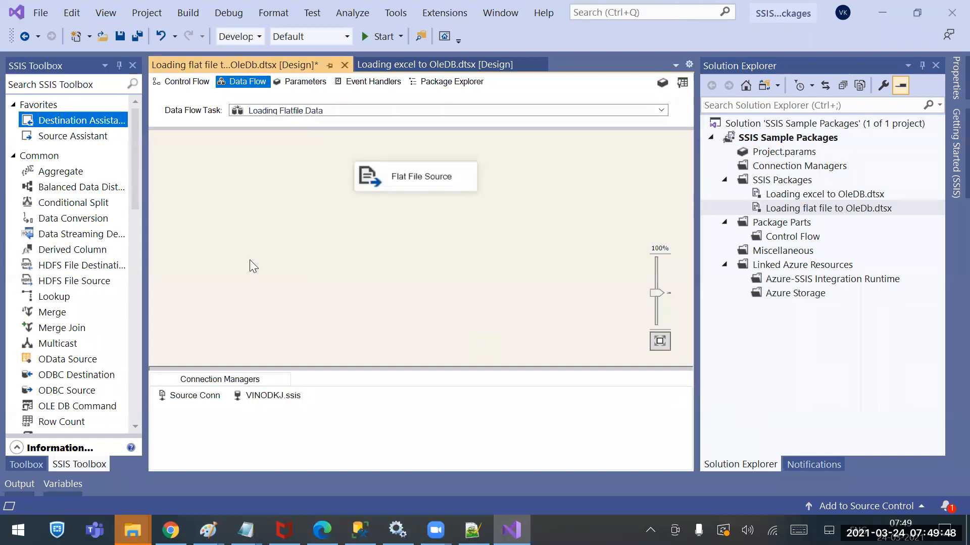
pyautogui.moveTo(138, 182); pyautogui.dragTo(141, 402)
pyautogui.moveTo(83, 345); pyautogui.dragTo(352, 226)
pyautogui.click(399, 180)
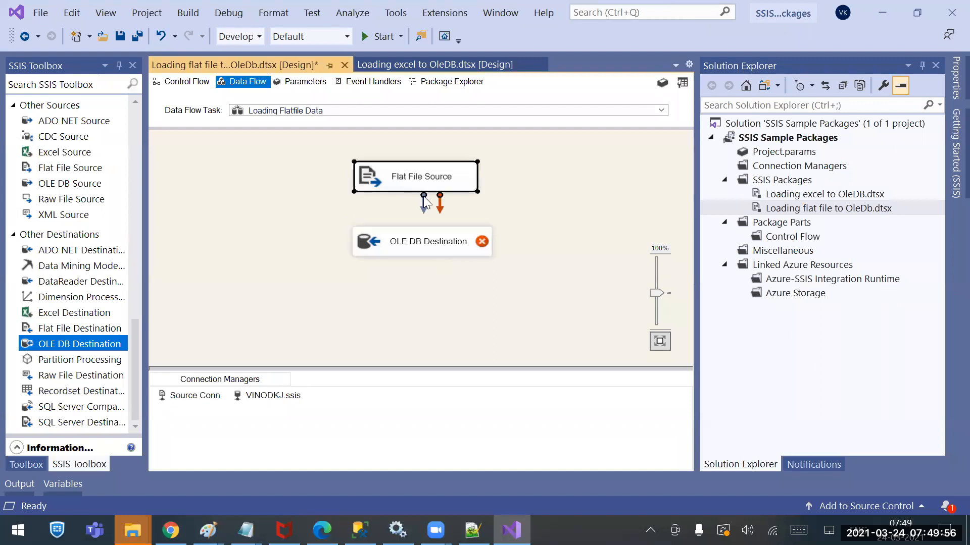
pyautogui.moveTo(426, 207); pyautogui.dragTo(422, 245)
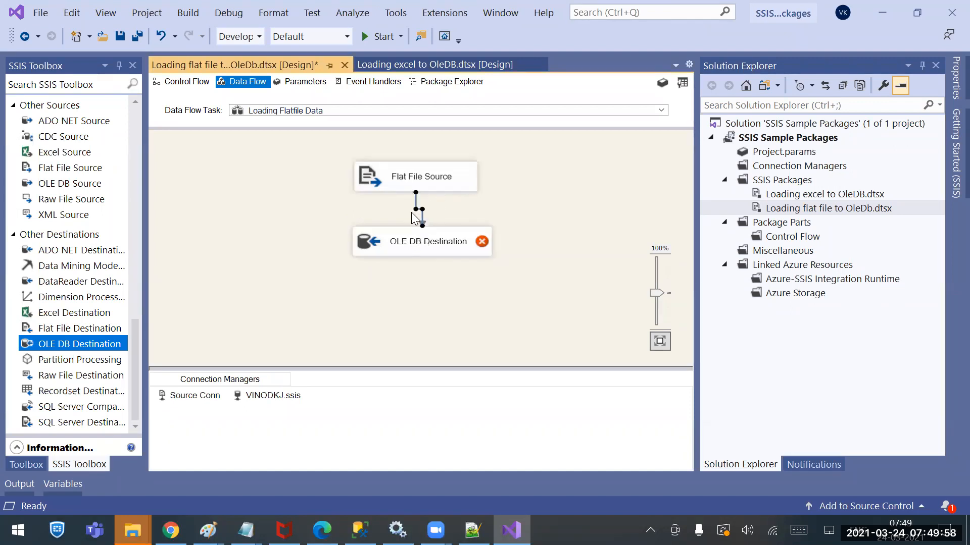
# Create a new destination table named Tbl_Ifse for the OLE DB Destination, keeping the generated column definitions
pyautogui.doubleClick(401, 243)
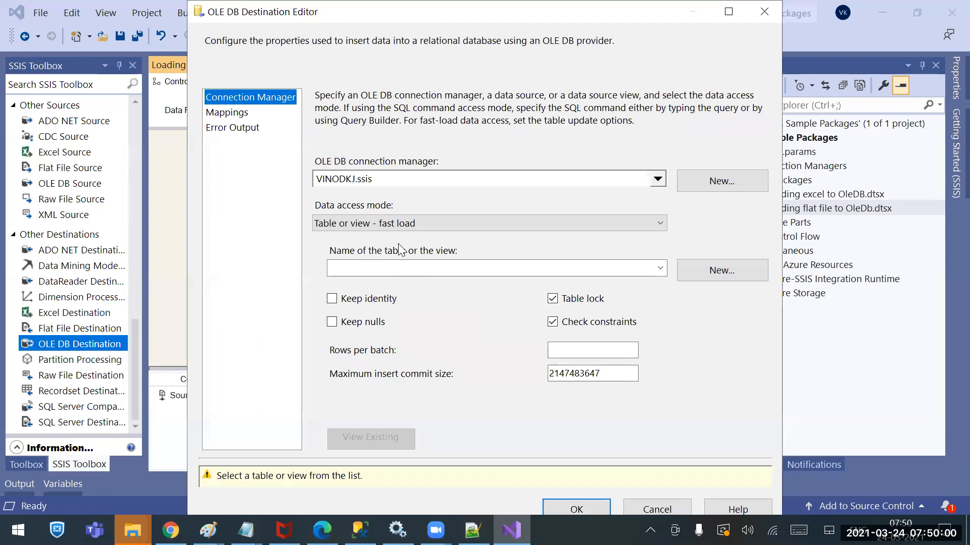
pyautogui.click(616, 264)
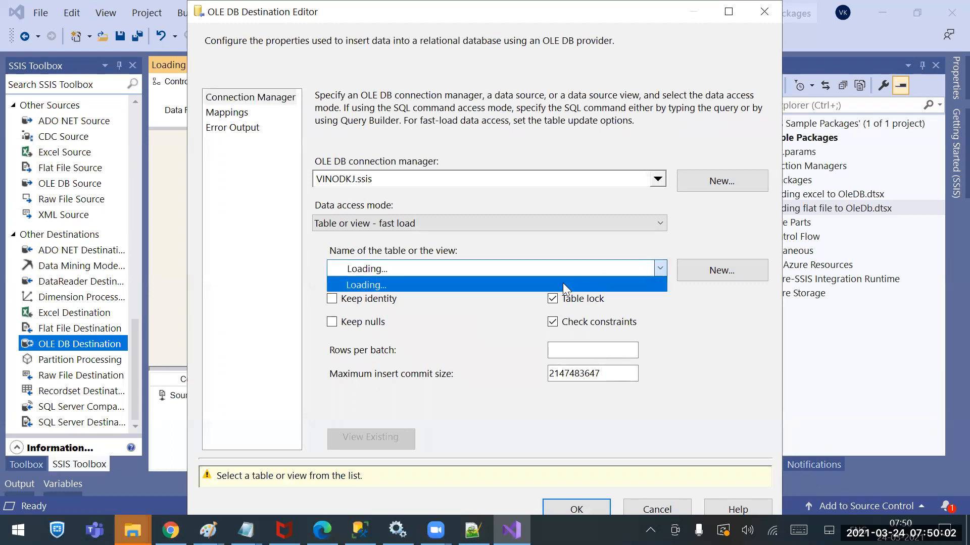
pyautogui.click(450, 298)
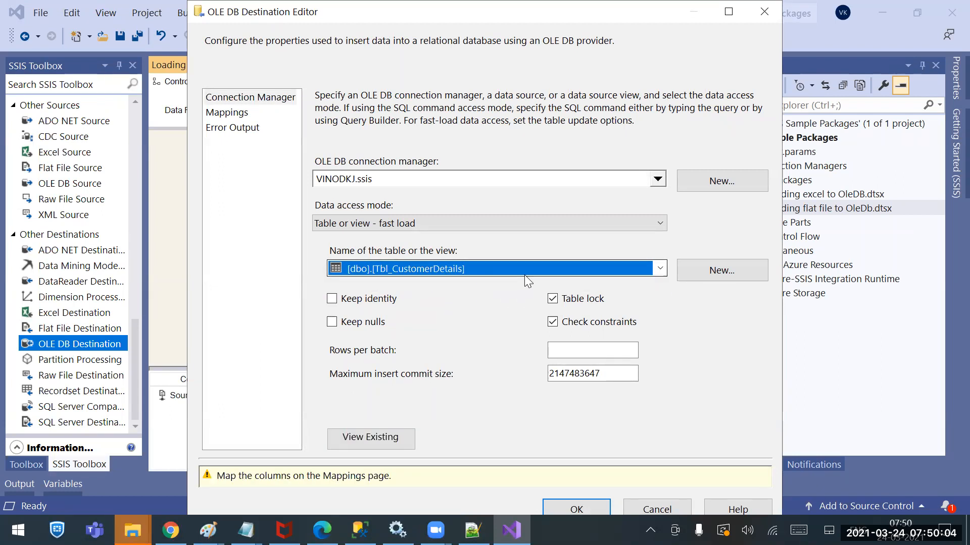
pyautogui.click(737, 264)
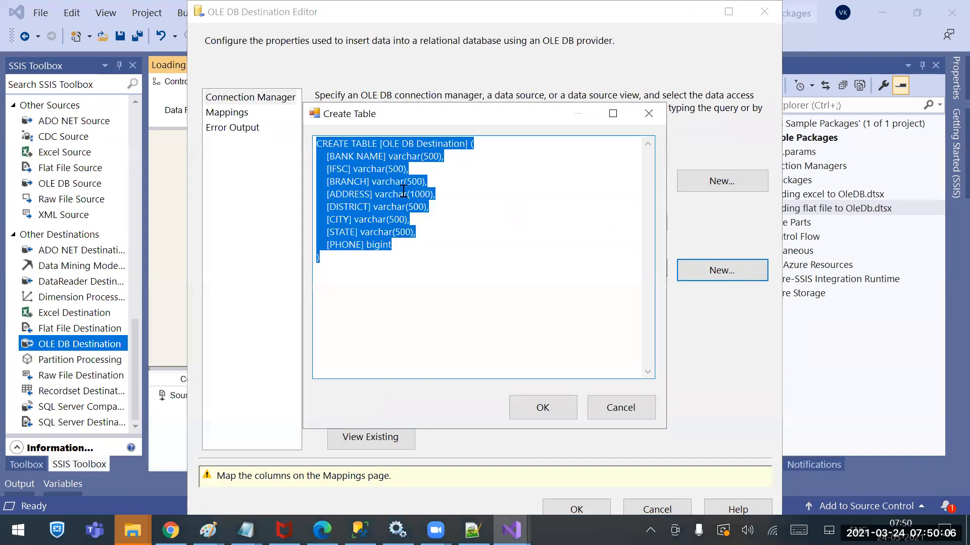
pyautogui.click(453, 181)
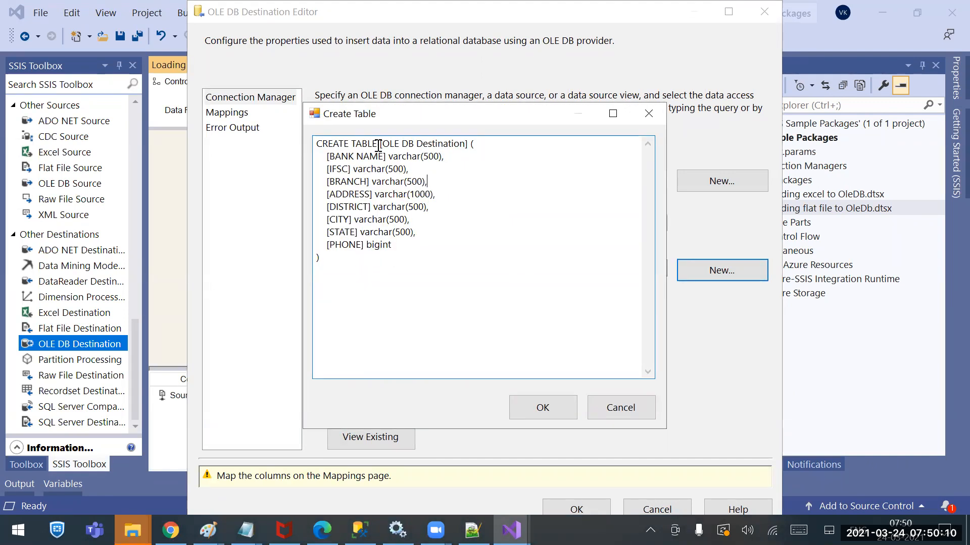
pyautogui.moveTo(382, 143); pyautogui.dragTo(465, 145)
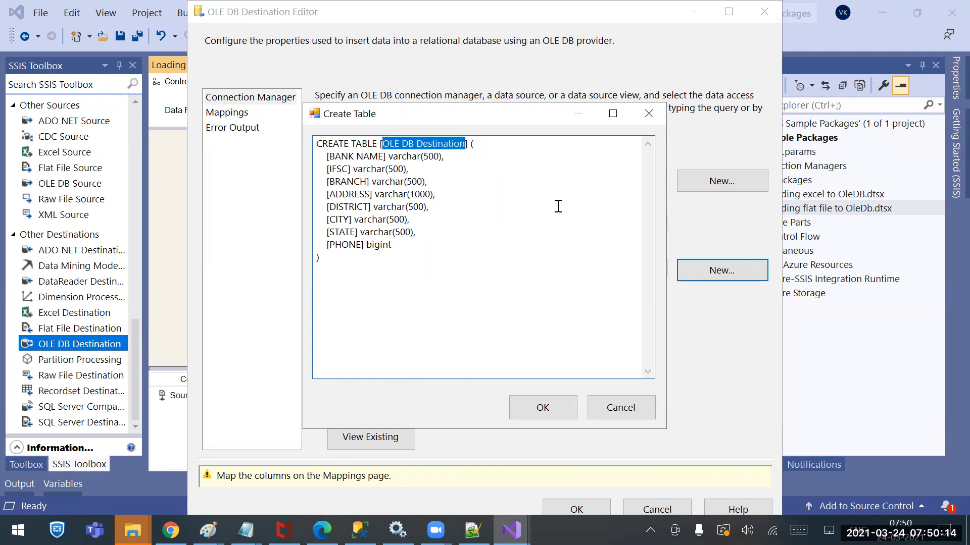
pyautogui.write('Tbl_')
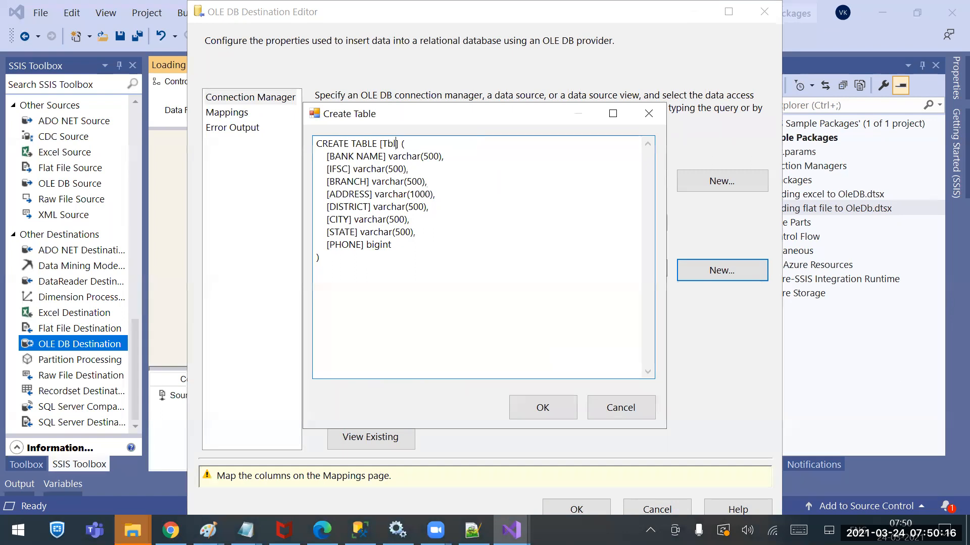
pyautogui.write('Ifse')
pyautogui.click(563, 408)
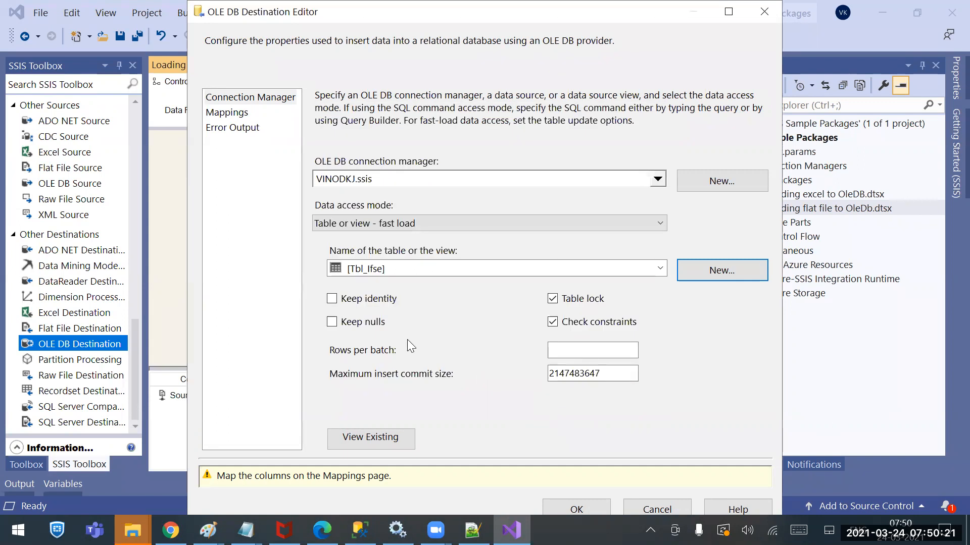
# Apply the OLE DB Destination's column mappings from BANK NAME to PHONE, accept the destination settings and save the package
pyautogui.click(238, 113)
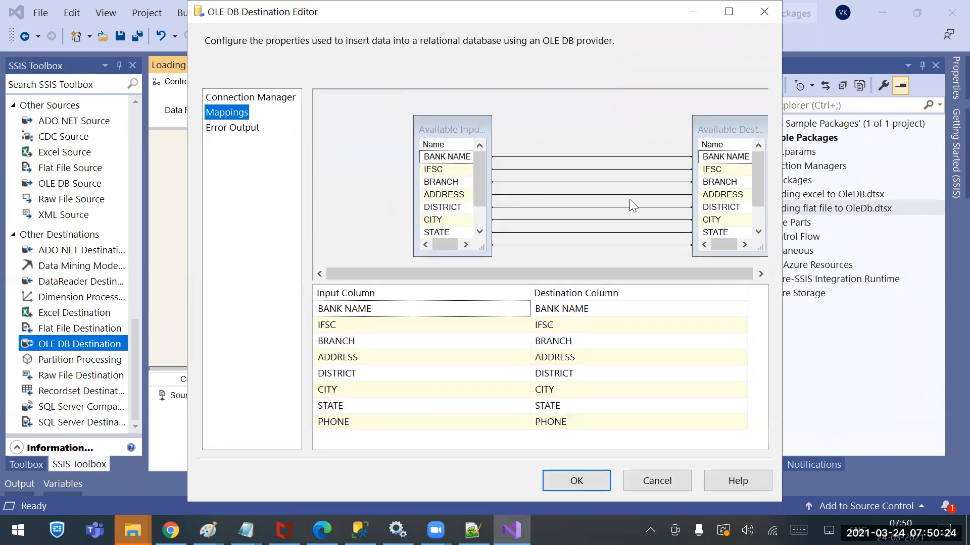
pyautogui.scroll(-1, 473, 220)
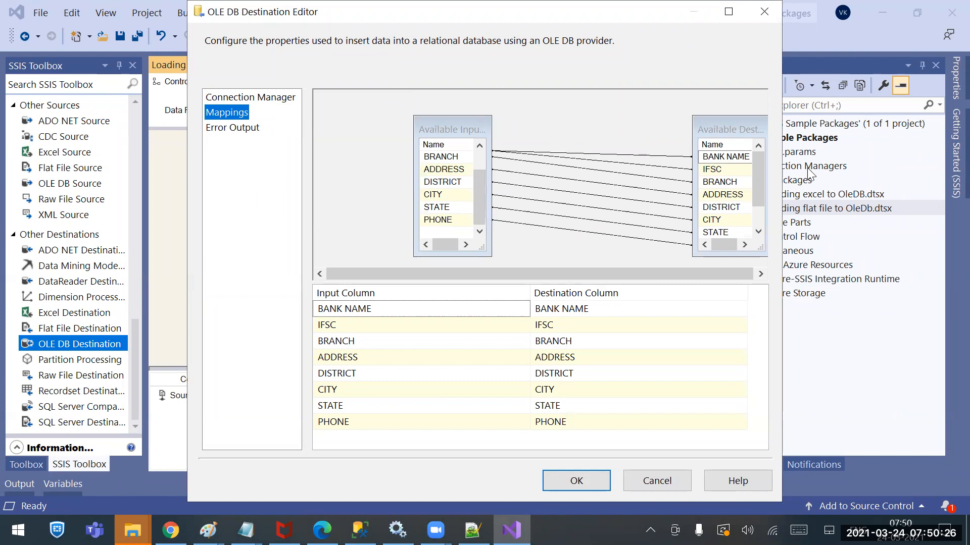
pyautogui.scroll(-1, 760, 217)
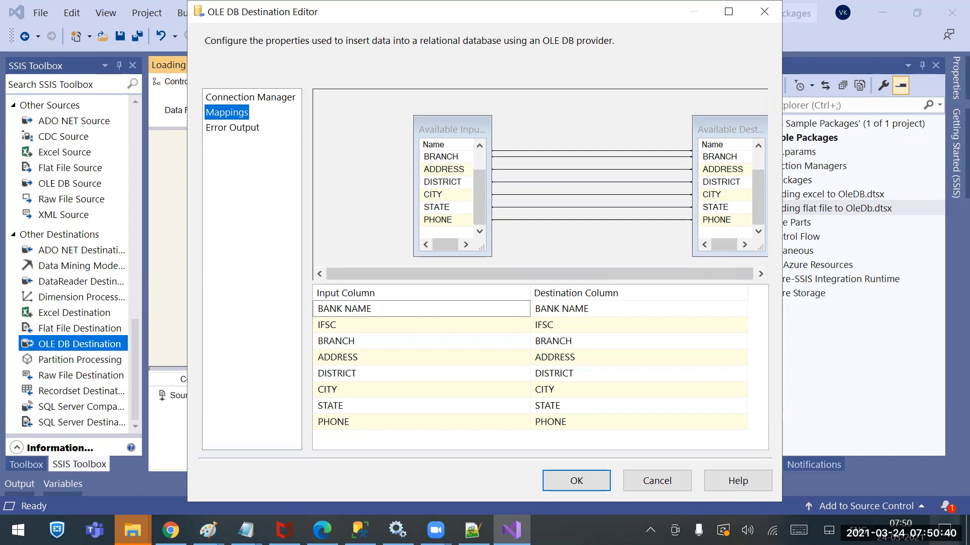
pyautogui.click(584, 478)
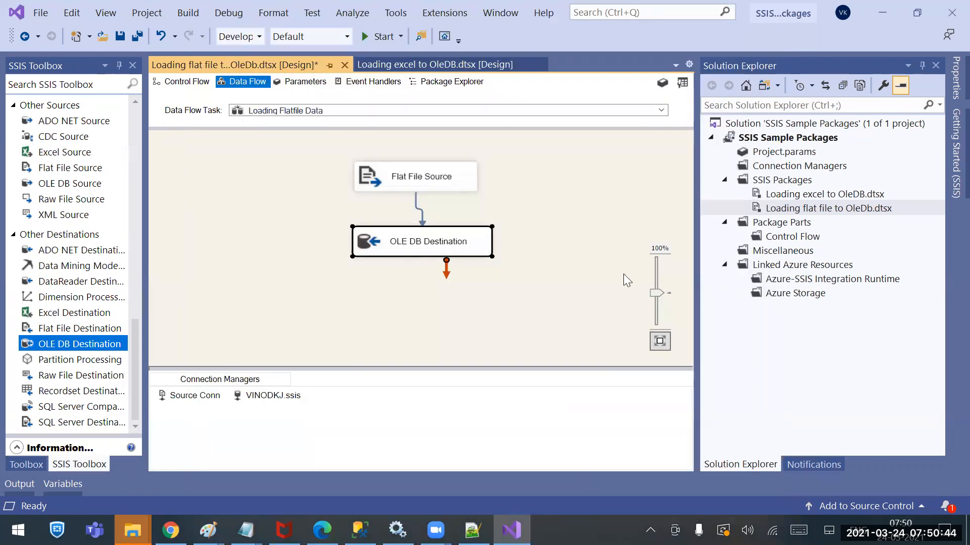
pyautogui.hotkey('ctrl', 's')
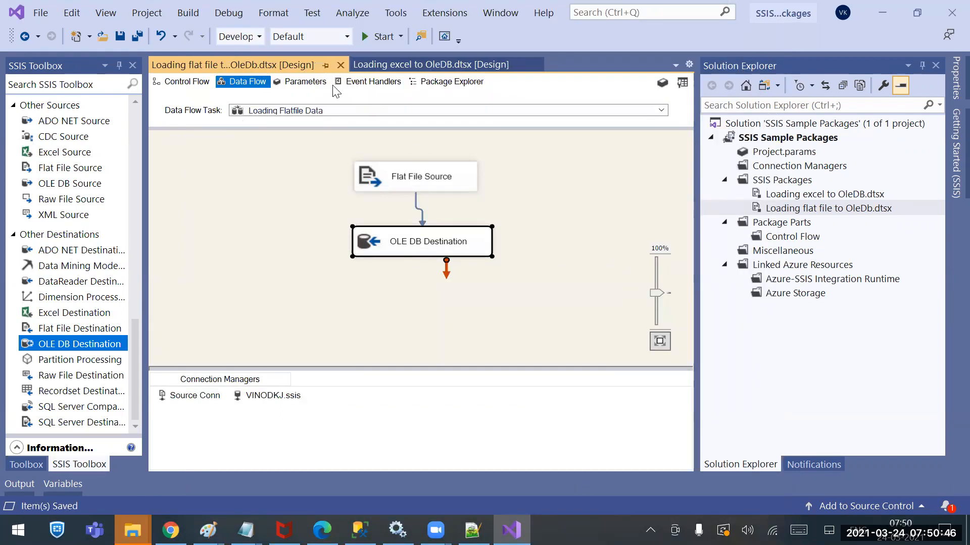
# Run the flat file package, and open a new query on the ssis database in SQL Server Management Studio
pyautogui.click(381, 37)
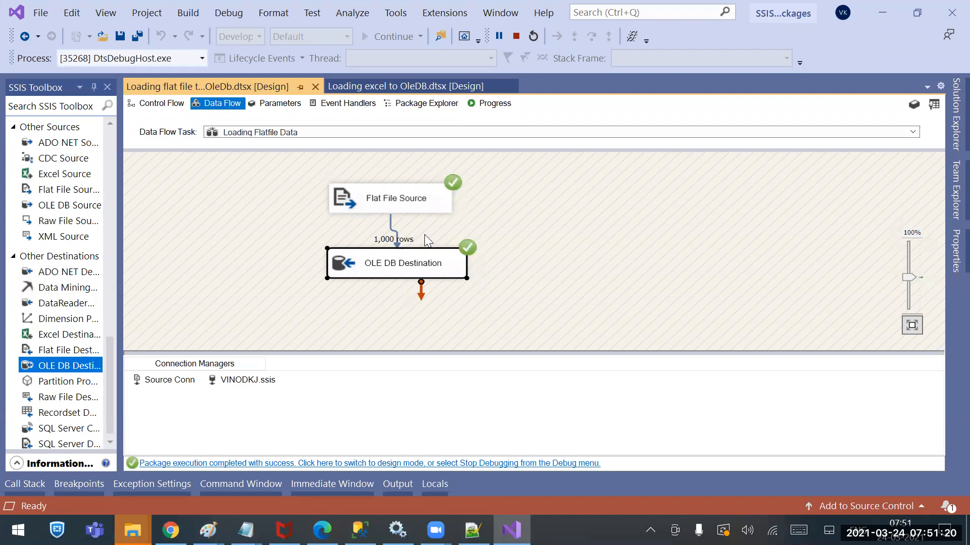
pyautogui.click(360, 531)
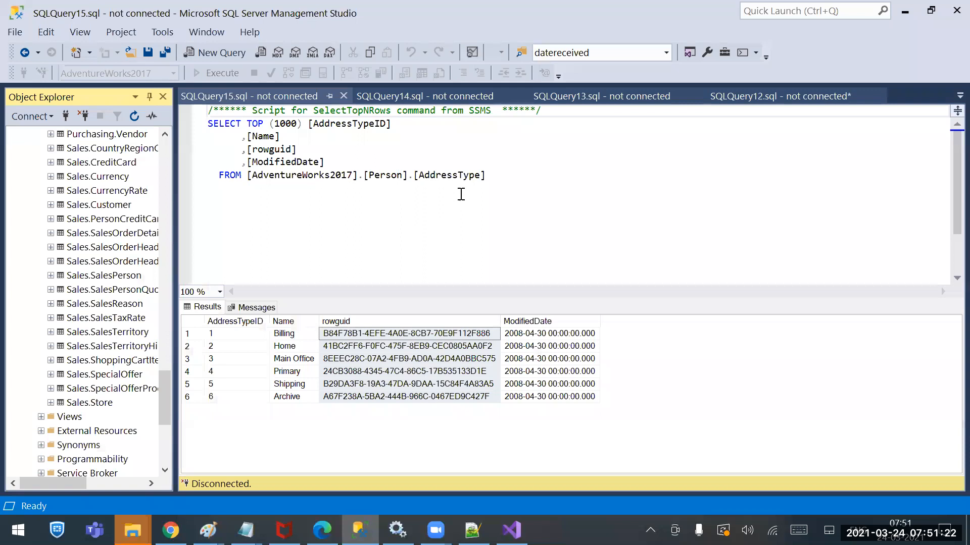
pyautogui.click(170, 197)
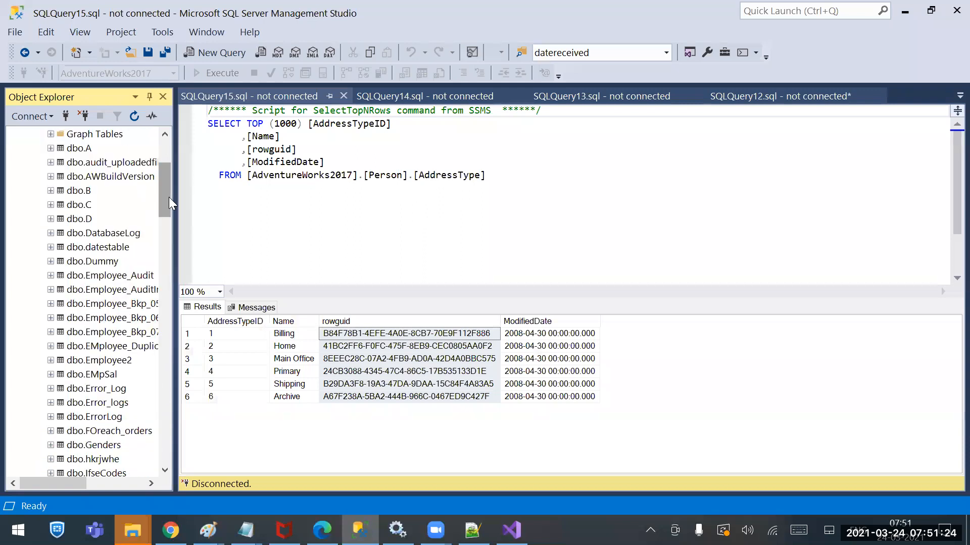
pyautogui.moveTo(170, 202); pyautogui.dragTo(168, 127)
pyautogui.click(31, 191)
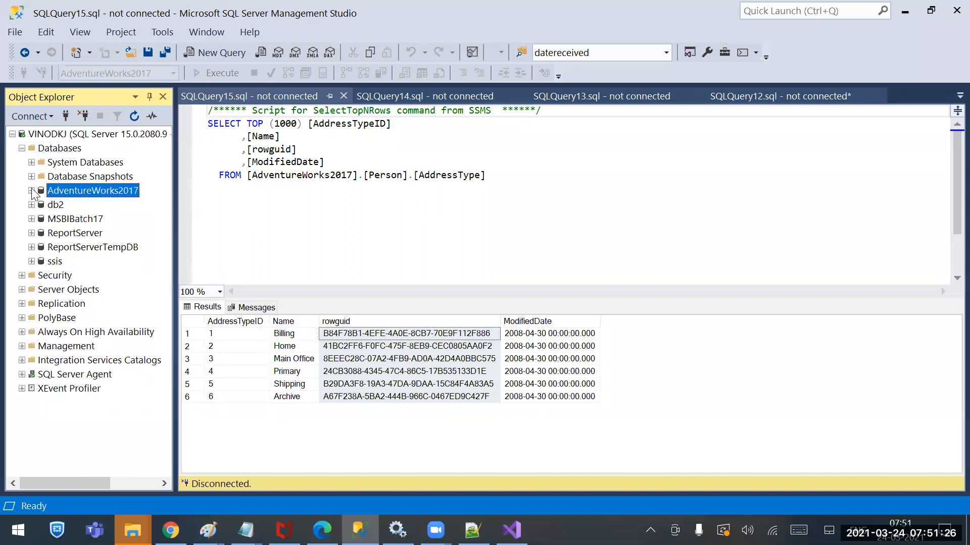
pyautogui.rightClick(54, 262)
pyautogui.click(93, 289)
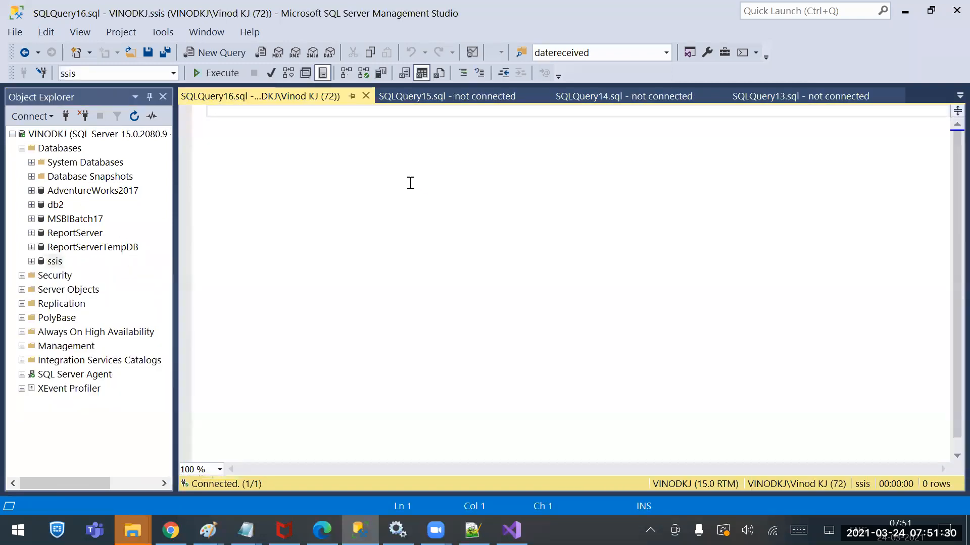
# Run "Select * from Tbl_ifse" and review the returned rows through to the last one
pyautogui.write('Select * from V')
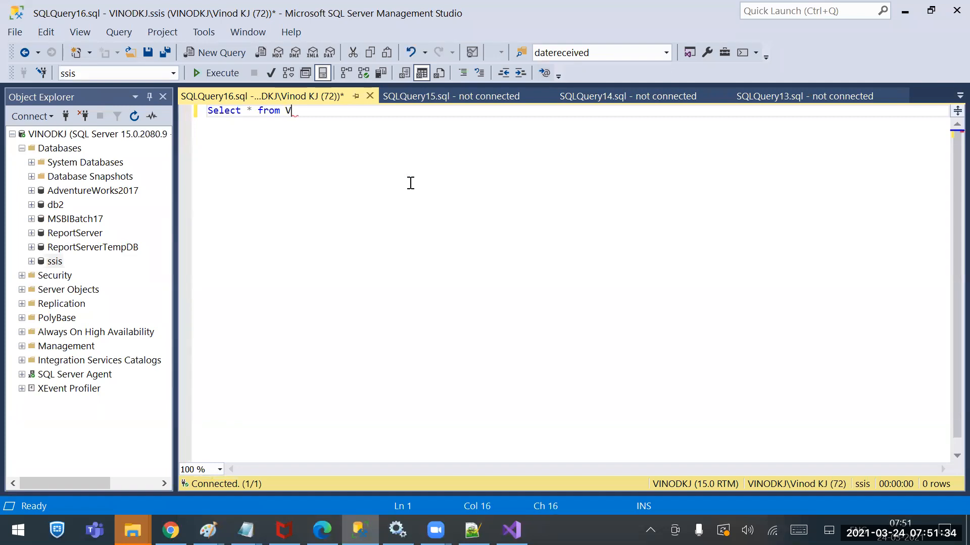
pyautogui.press('BackSpace')
pyautogui.write('Tb')
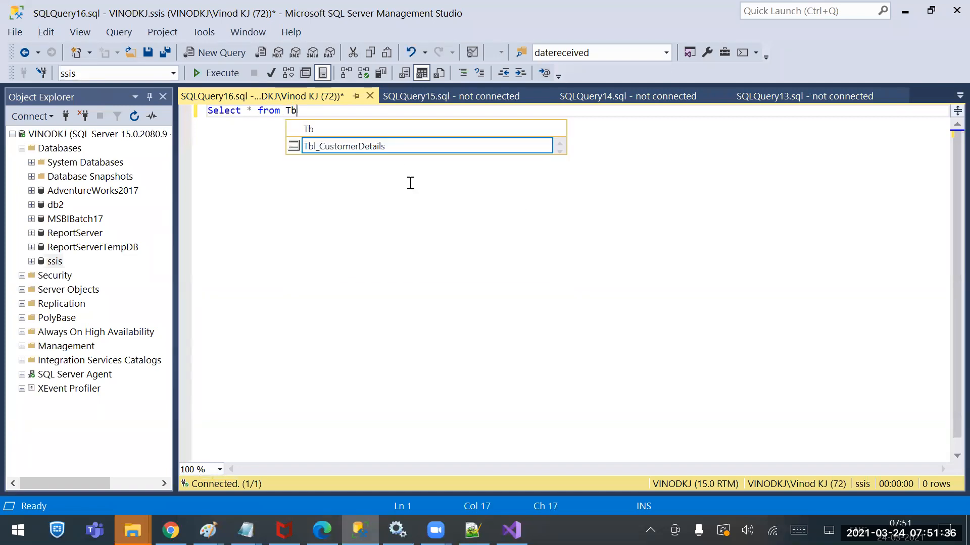
pyautogui.write('l_ifse')
pyautogui.click(201, 73)
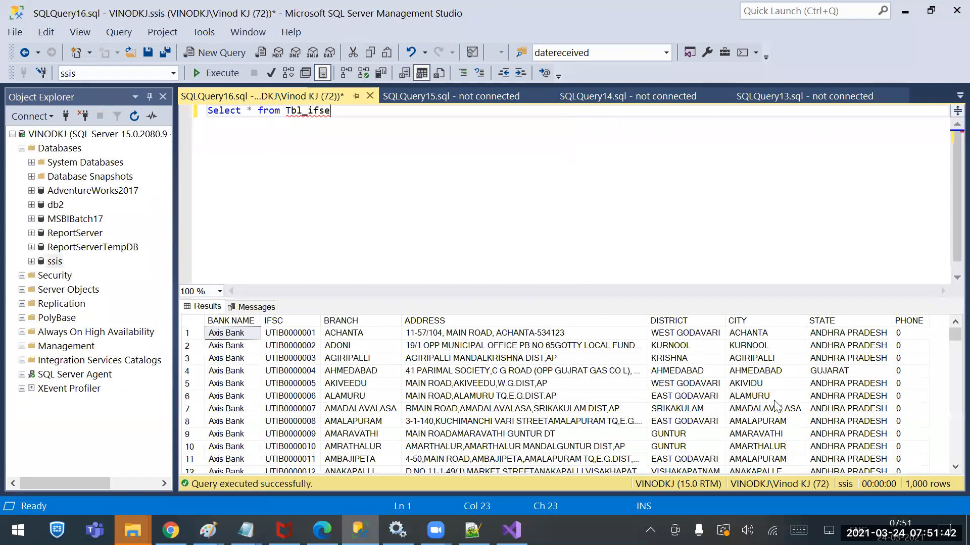
pyautogui.scroll(-20, 808, 394)
pyautogui.scroll(-20, 838, 388)
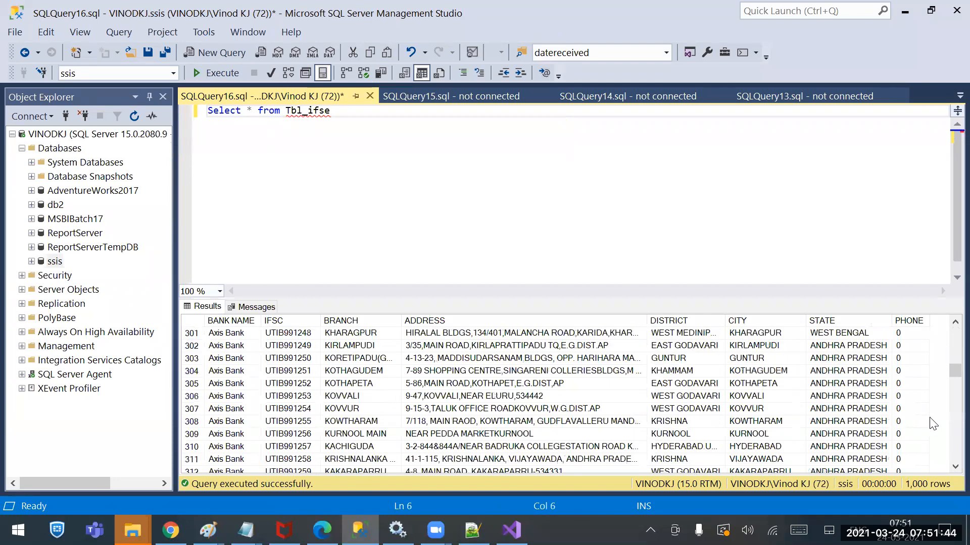
pyautogui.moveTo(942, 388); pyautogui.dragTo(946, 465)
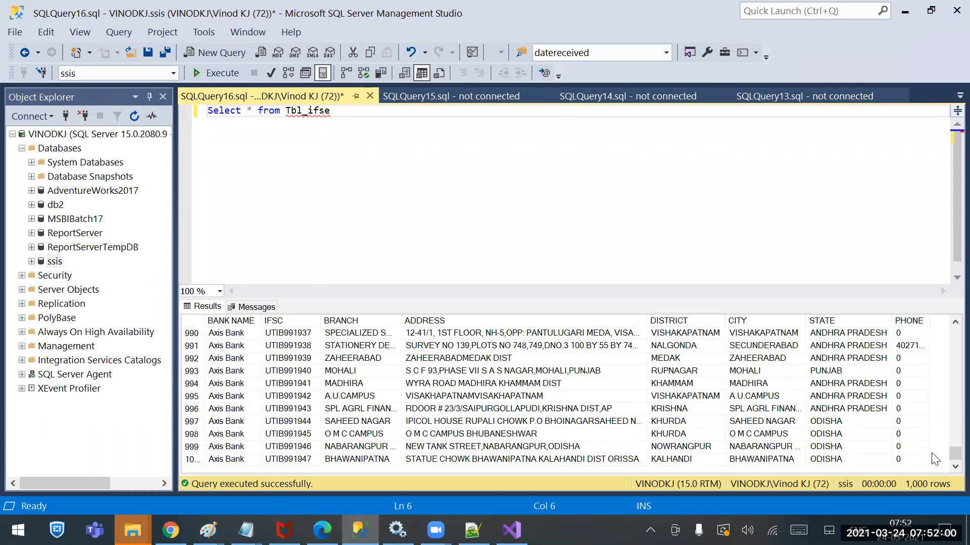
# Switch back to Visual Studio and stop debugging the package to return to design mode
pyautogui.click(511, 530)
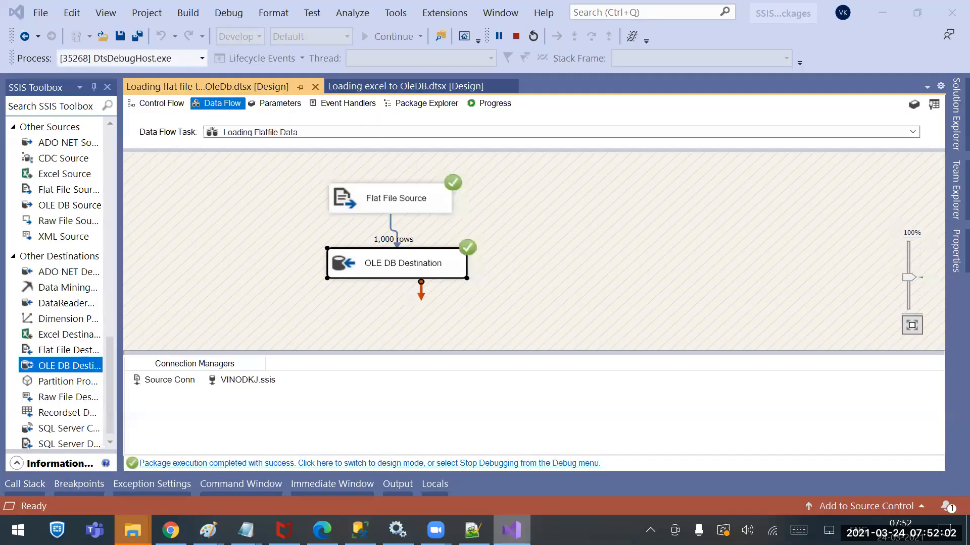
pyautogui.click(516, 35)
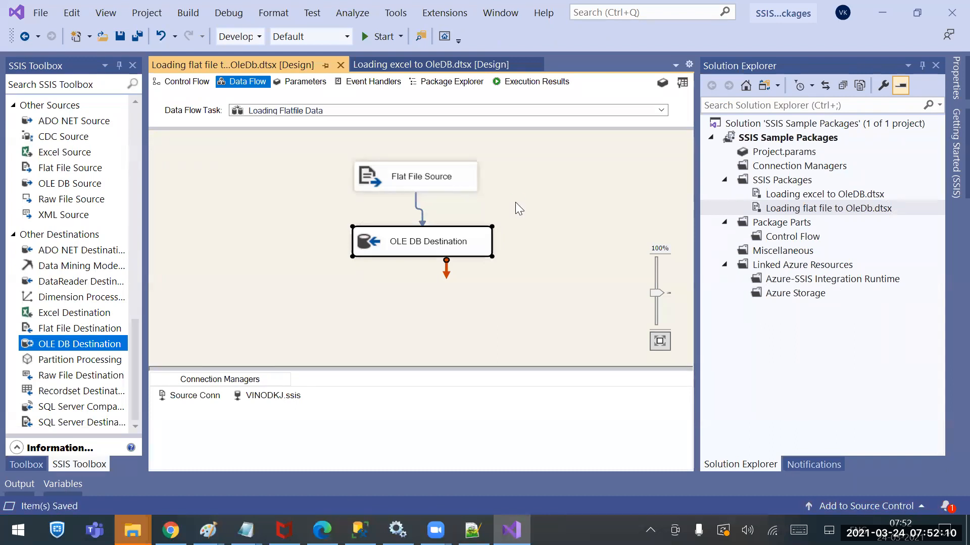
pyautogui.click(531, 215)
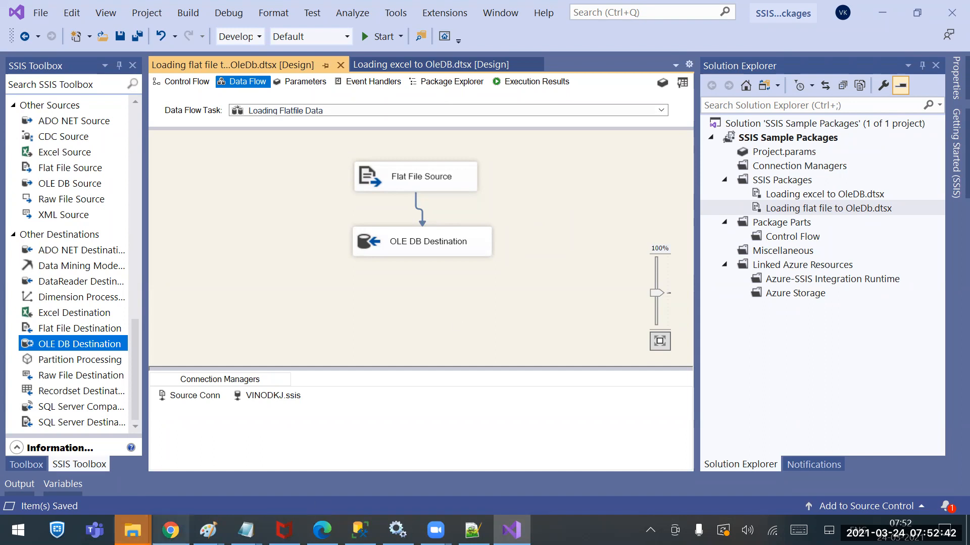
# Switch to Chrome and search Google for "japanese" in a new tab
pyautogui.click(171, 530)
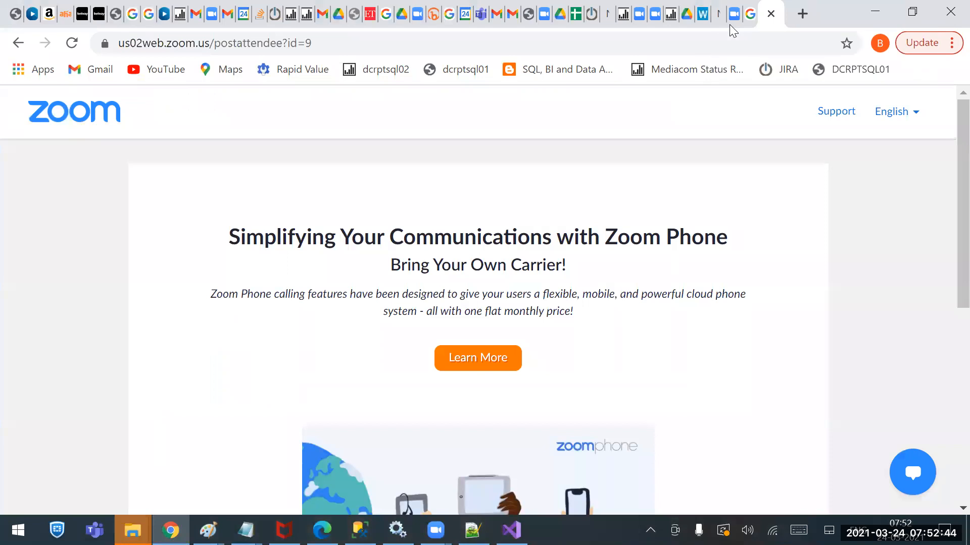
pyautogui.hotkey('ctrl', 't')
pyautogui.write('j')
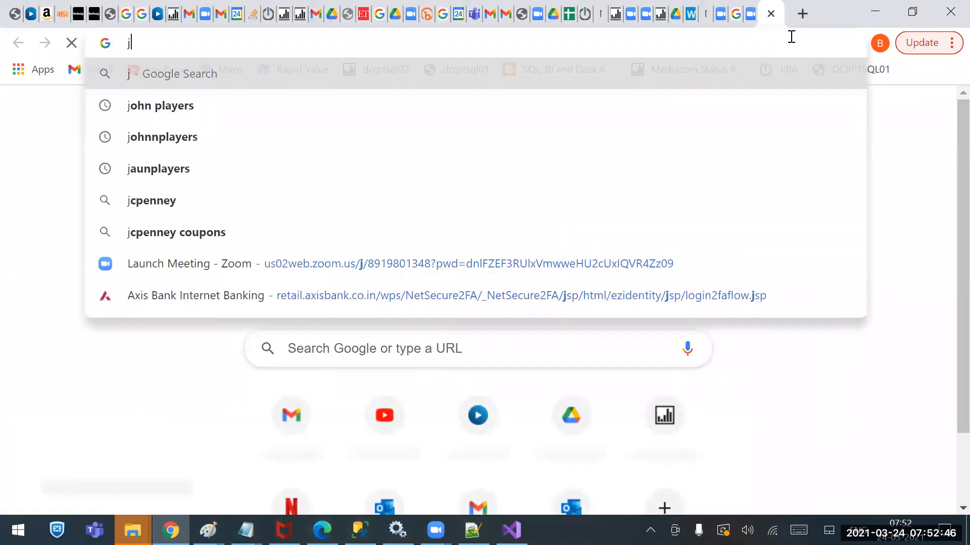
pyautogui.write('apanese')
pyautogui.press('Return')
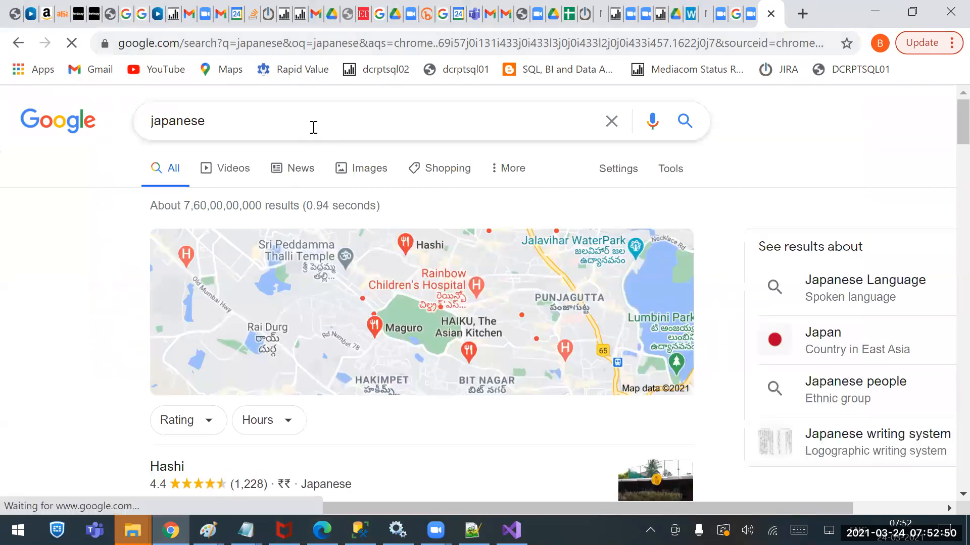
# Refine the Google search to "japanese language" and skim the results for sample Japanese text
pyautogui.click(312, 127)
pyautogui.write('language')
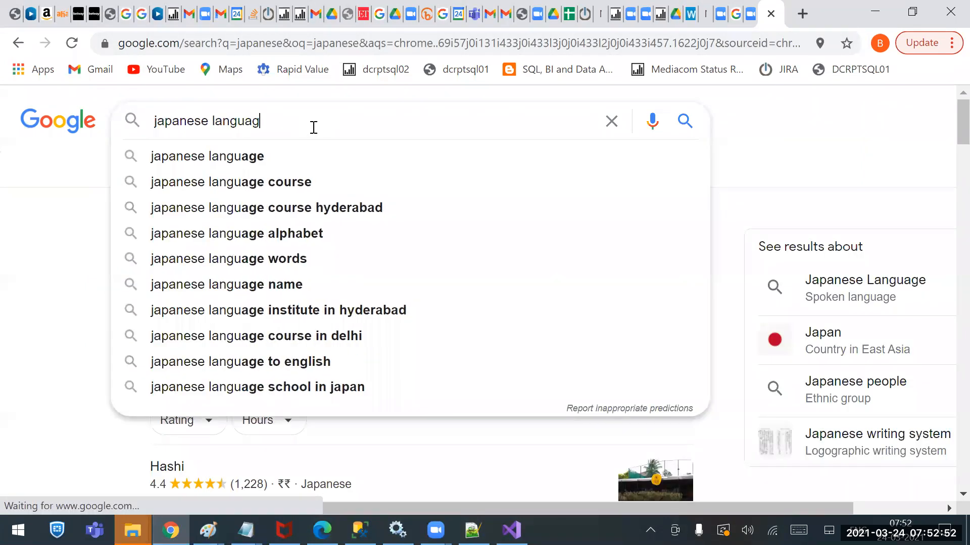
pyautogui.press('Return')
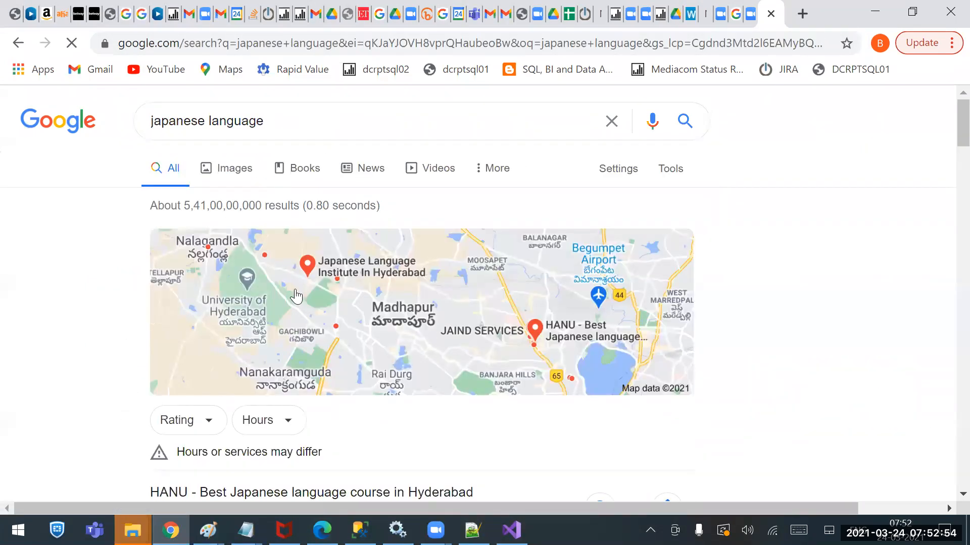
pyautogui.scroll(-5, 332, 331)
pyautogui.scroll(-15, 333, 331)
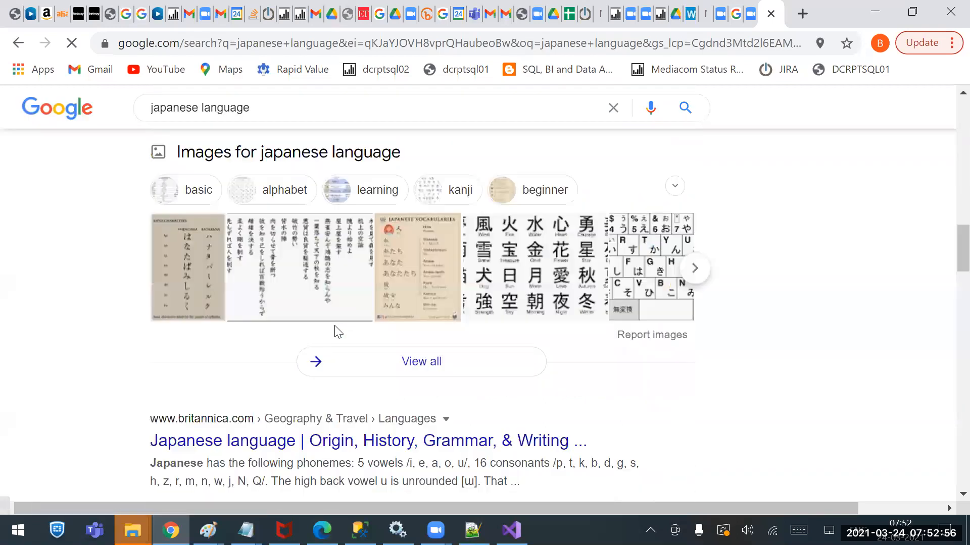
pyautogui.scroll(20, 336, 328)
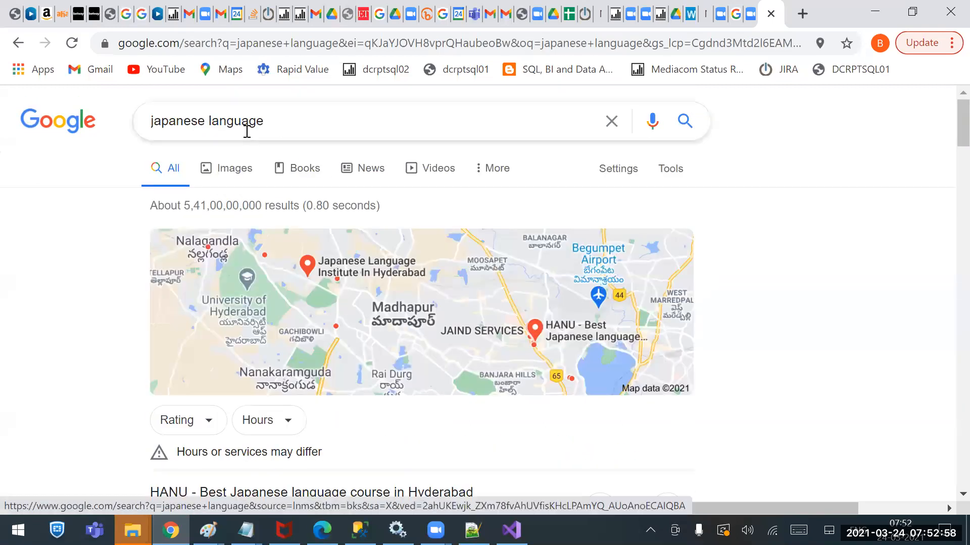
# Refine the Google search to "japanese language keywords" and select the Japanese translation キーワード
pyautogui.click(321, 127)
pyautogui.write('keywords')
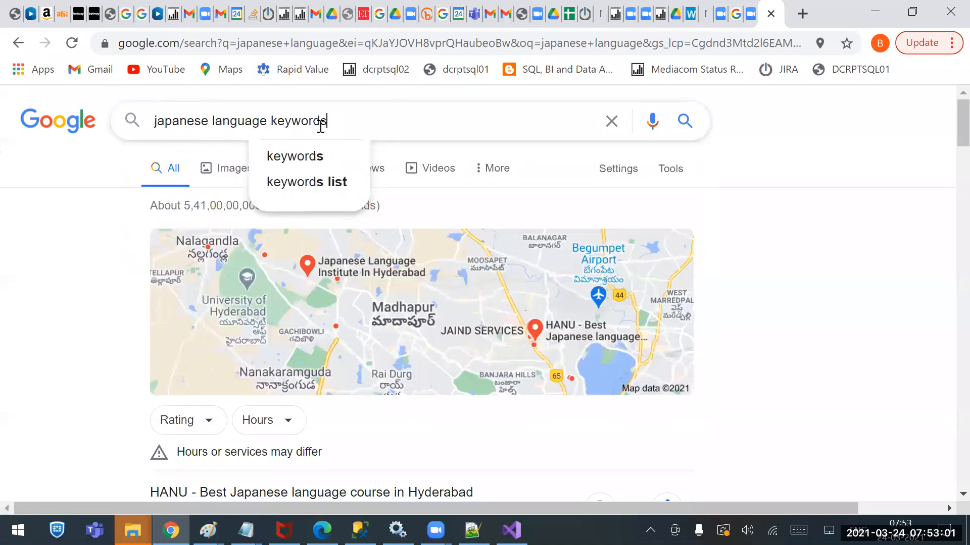
pyautogui.press('Return')
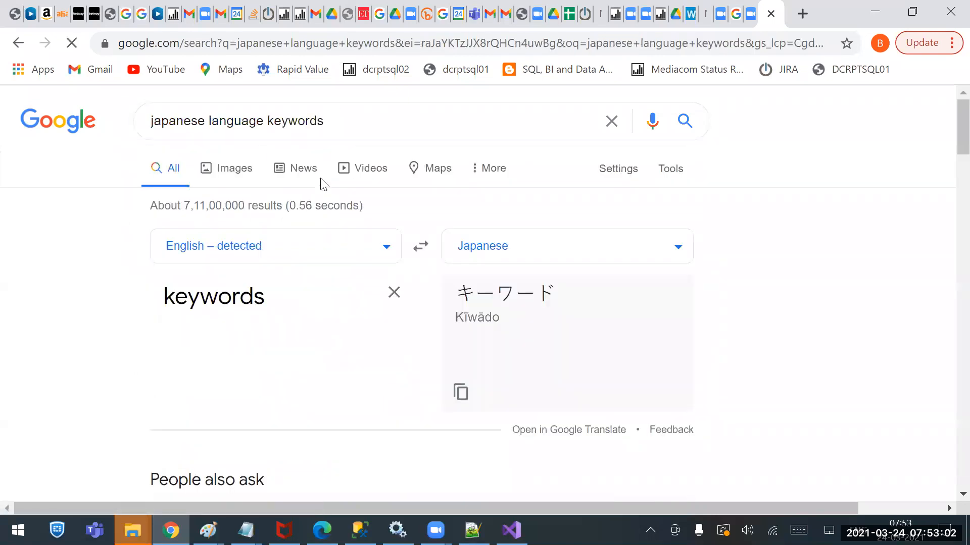
pyautogui.moveTo(557, 295); pyautogui.dragTo(463, 293)
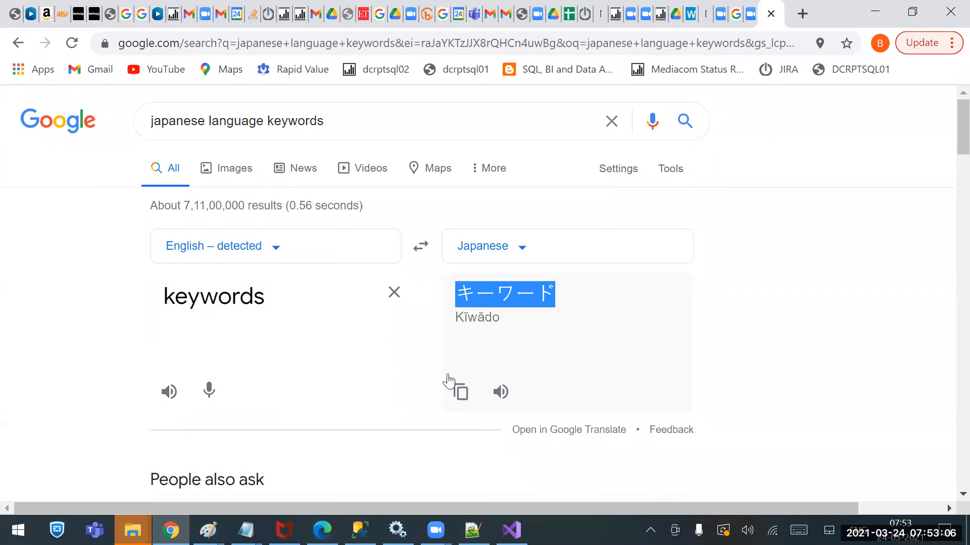
# Switch to IFSE Codes.csv in Notepad++, try adding "?????" after Axis Bank in the first data row, and remove the question marks
pyautogui.click(511, 530)
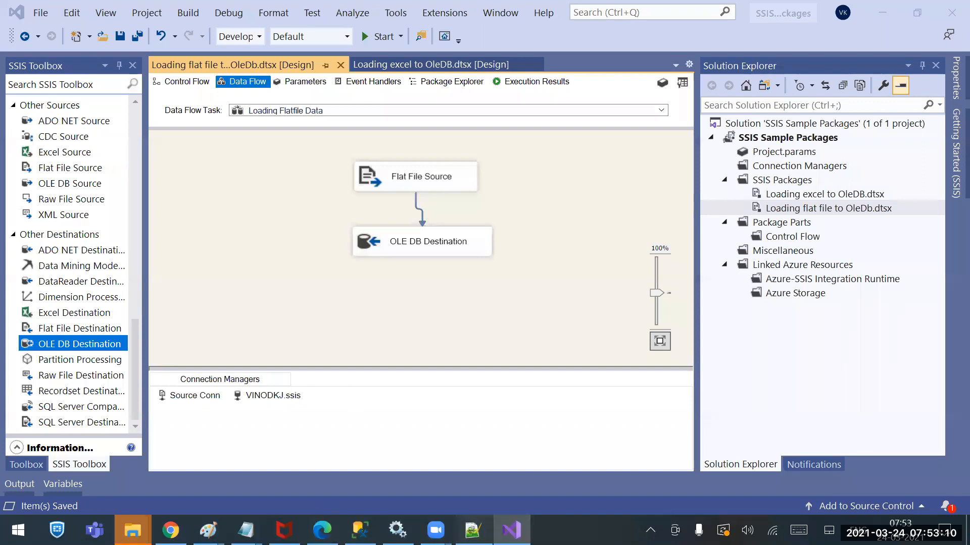
pyautogui.click(473, 530)
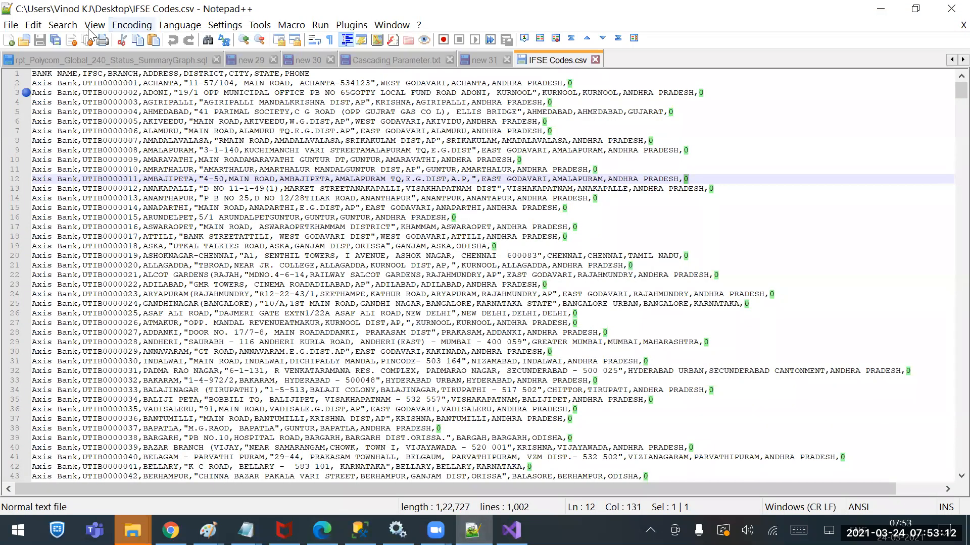
pyautogui.click(83, 91)
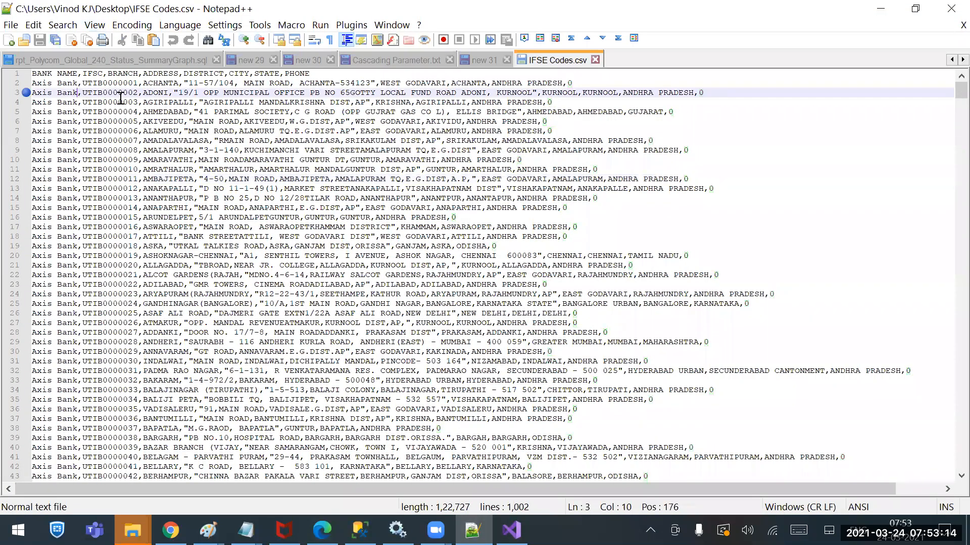
pyautogui.click(85, 83)
pyautogui.write('?????')
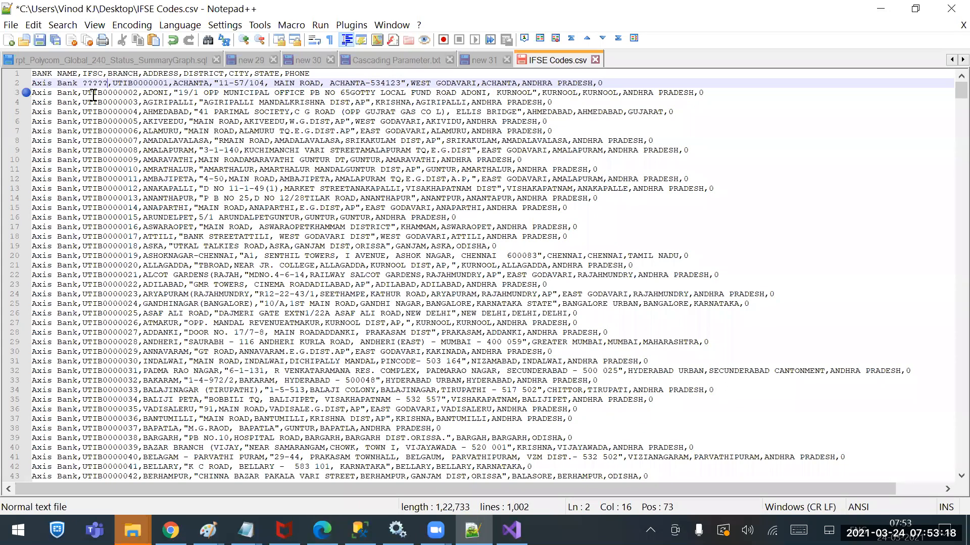
pyautogui.press('BackSpace')
pyautogui.press('BackSpace')
pyautogui.press('BackSpace')
pyautogui.press('BackSpace')
pyautogui.press('BackSpace')
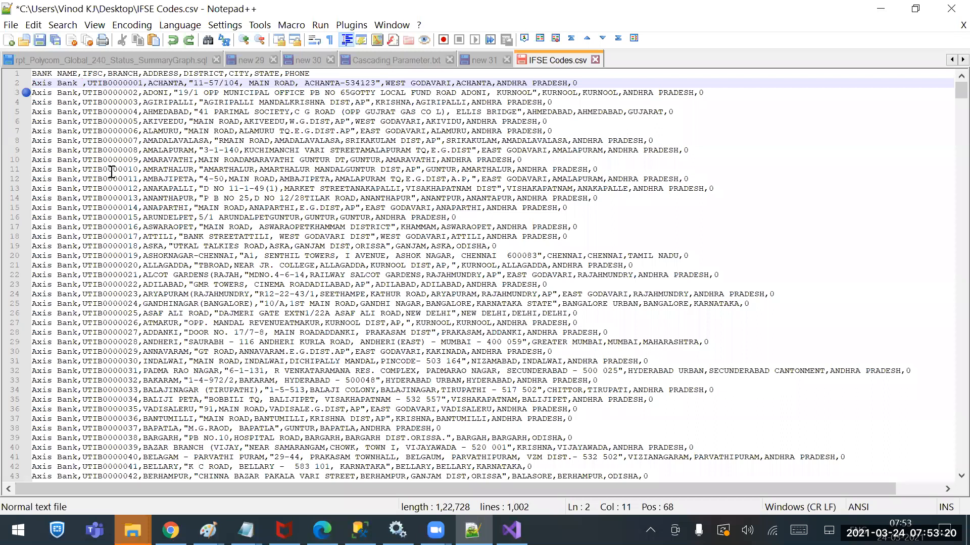
# Try pasting the romanized translation Kīwādo from Chrome after Axis Bank in the CSV's first data row, and undo the paste
pyautogui.click(170, 530)
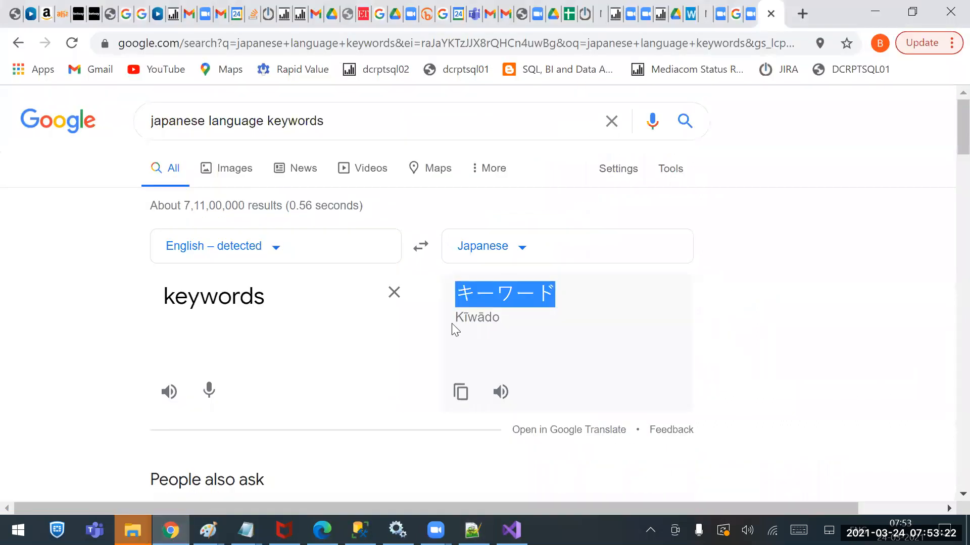
pyautogui.rightClick(492, 296)
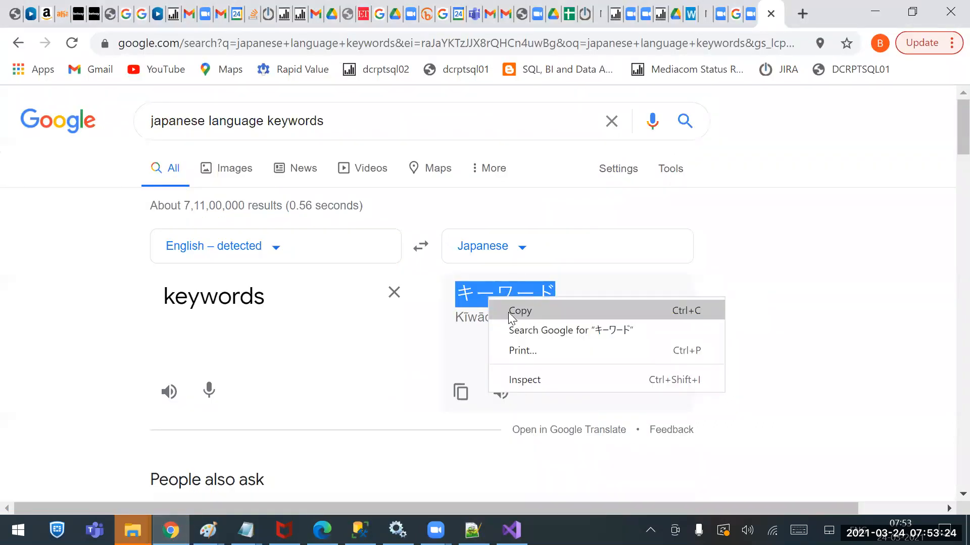
pyautogui.click(508, 312)
pyautogui.moveTo(499, 321); pyautogui.dragTo(454, 320)
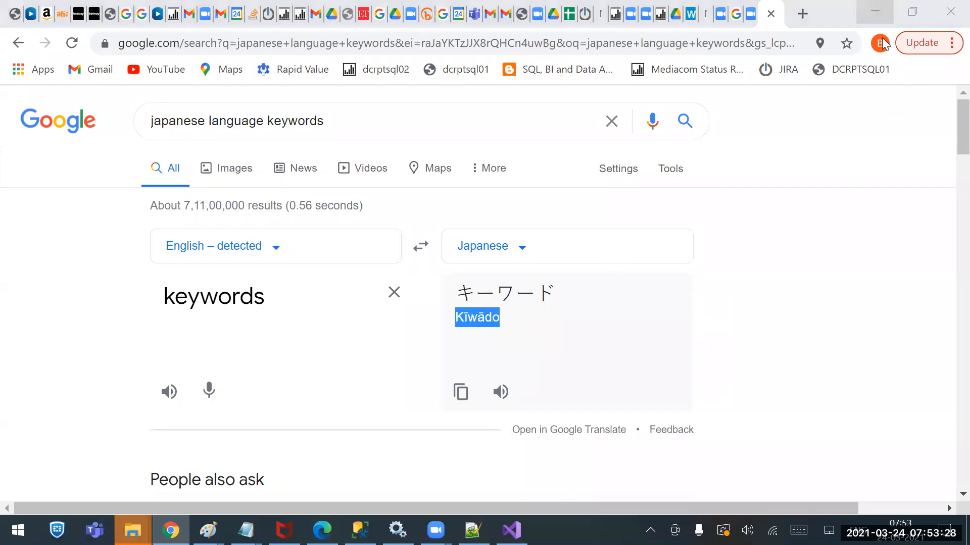
pyautogui.hotkey('alt', 'Tab')
pyautogui.write('Kiwado')
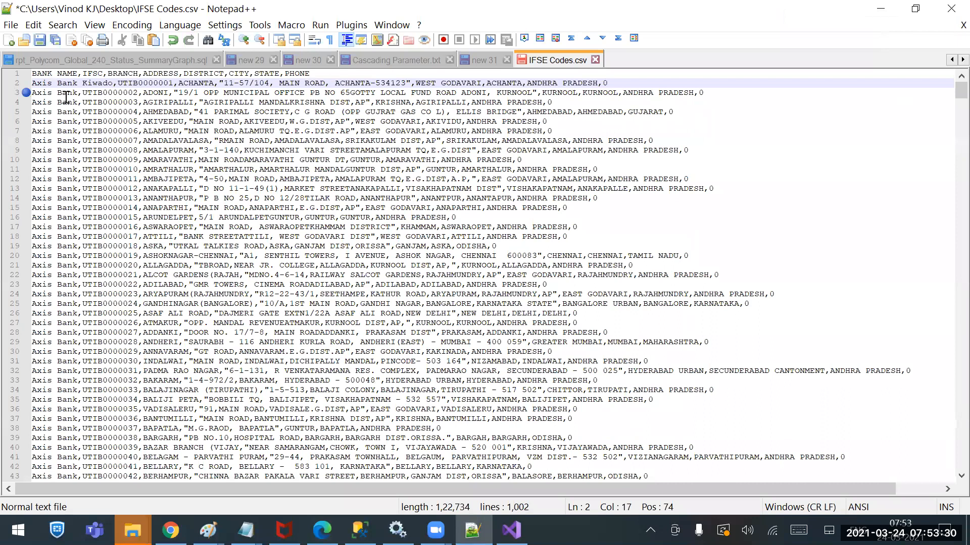
pyautogui.hotkey('ctrl', 'z')
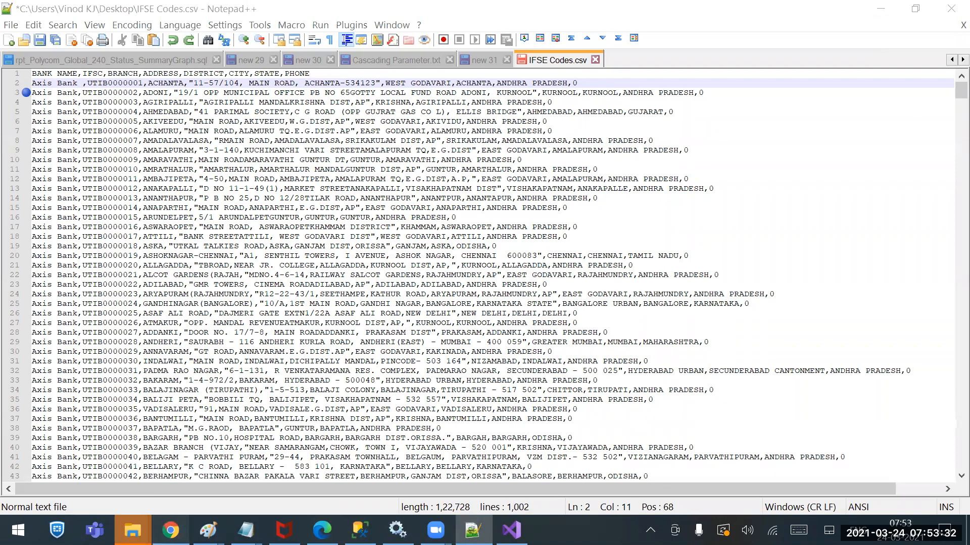
# Select the Japanese characters キーワード in Chrome's translation result again, and switch back to the package in Visual Studio
pyautogui.hotkey('alt', 'Tab')
pyautogui.scroll(-5, 520, 353)
pyautogui.scroll(5, 561, 313)
pyautogui.moveTo(560, 298); pyautogui.dragTo(447, 303)
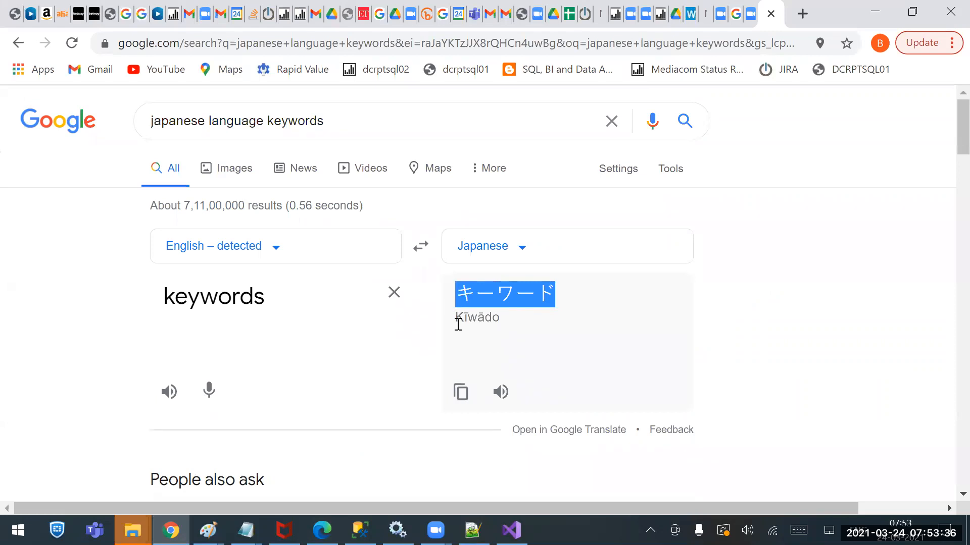
pyautogui.click(509, 528)
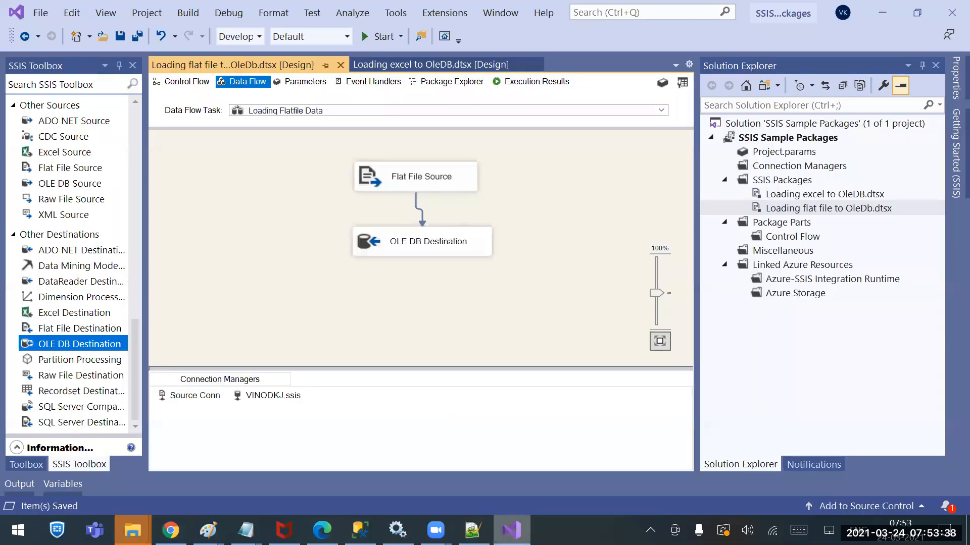
# Try pasting the Japanese text after Axis Bank in the first data row of IFSE Codes.csv in Notepad++, and undo it
pyautogui.click(472, 529)
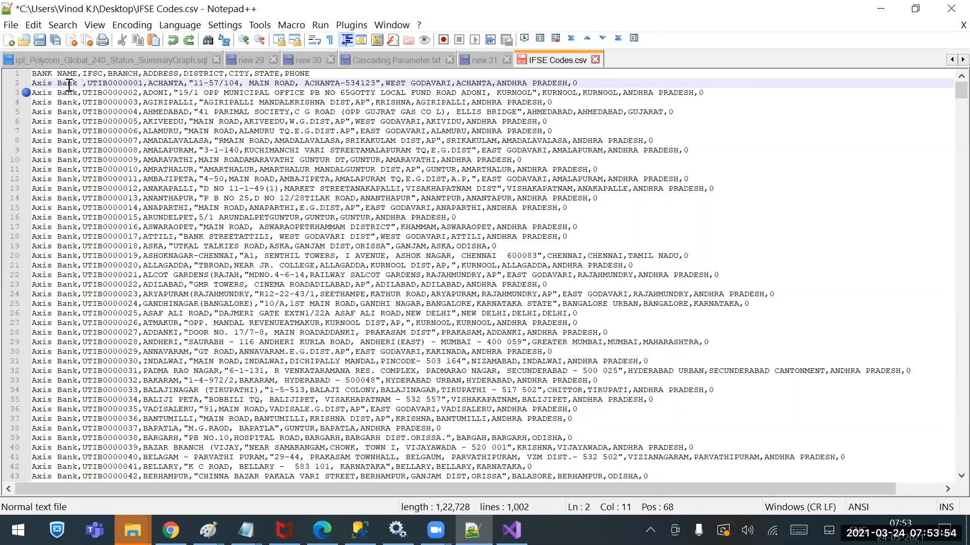
pyautogui.write('?????')
pyautogui.hotkey('ctrl', 'z')
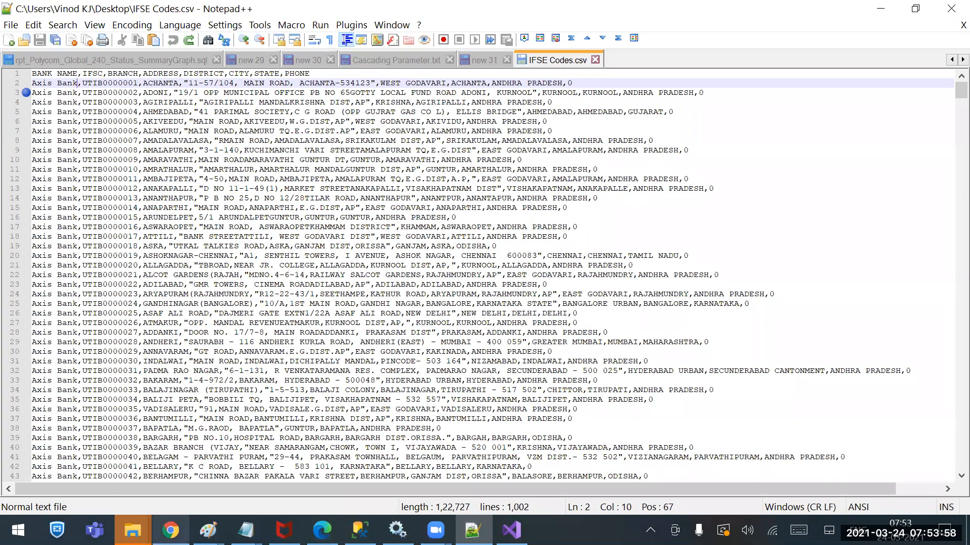
# Search Google in Chrome for "french language keywords" instead of the Japanese ones, and select the French translation mots clés
pyautogui.click(170, 530)
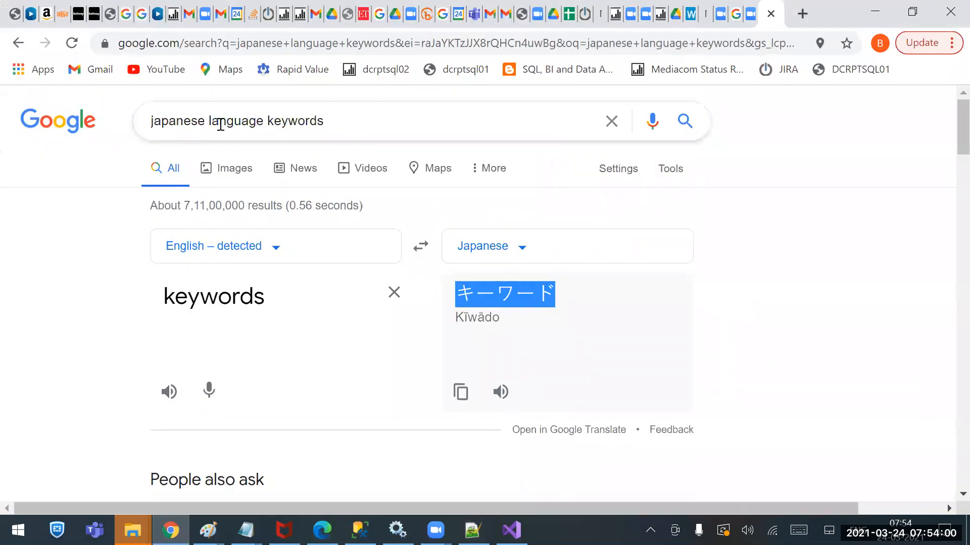
pyautogui.doubleClick(169, 123)
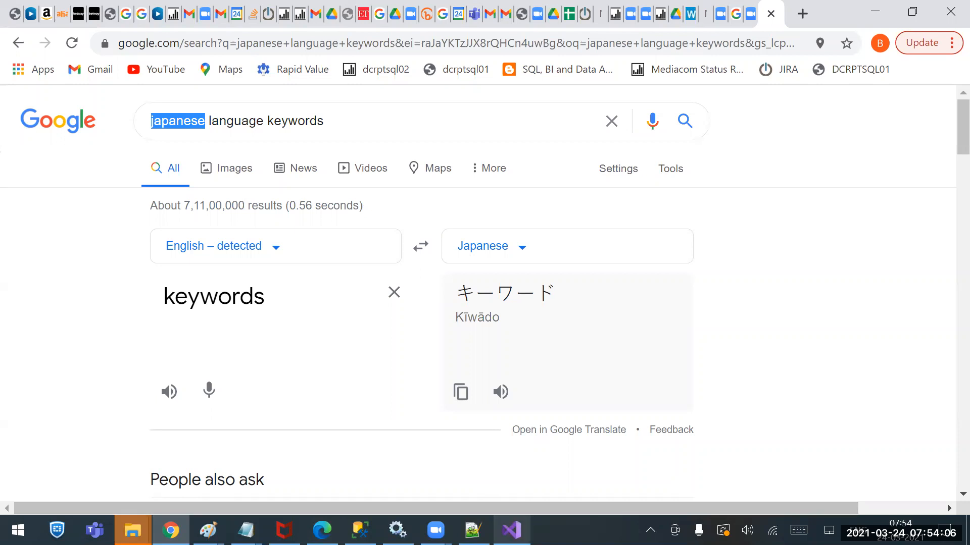
pyautogui.click(511, 530)
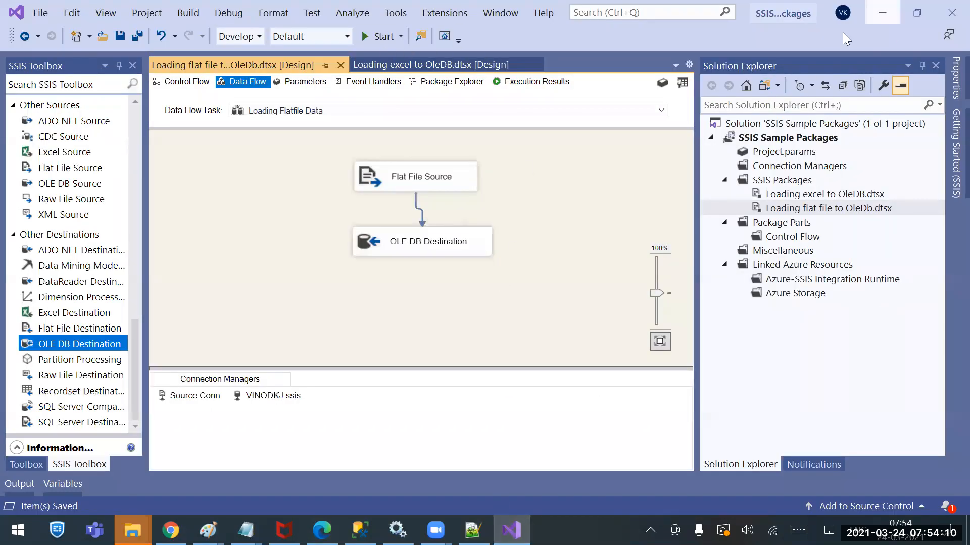
pyautogui.click(882, 13)
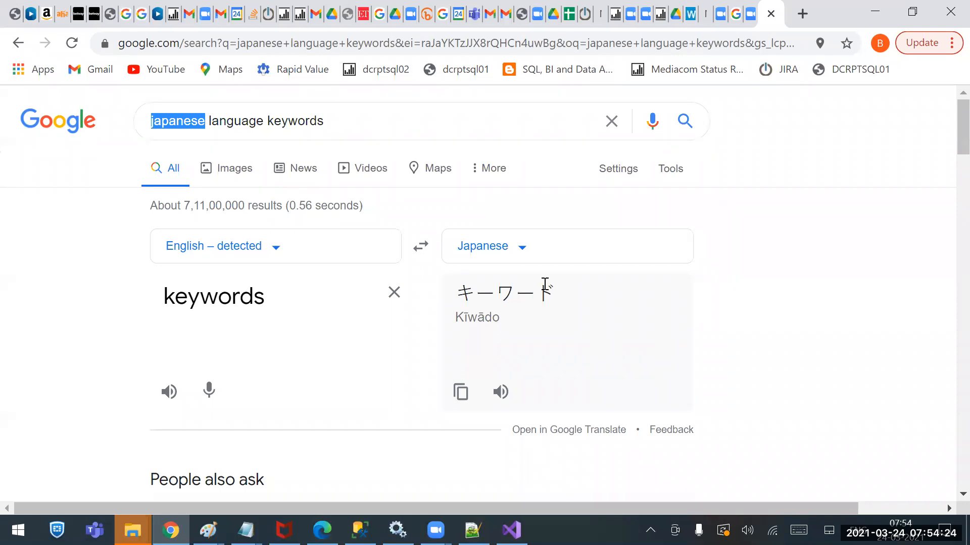
pyautogui.press('BackSpace')
pyautogui.write('french')
pyautogui.press('Return')
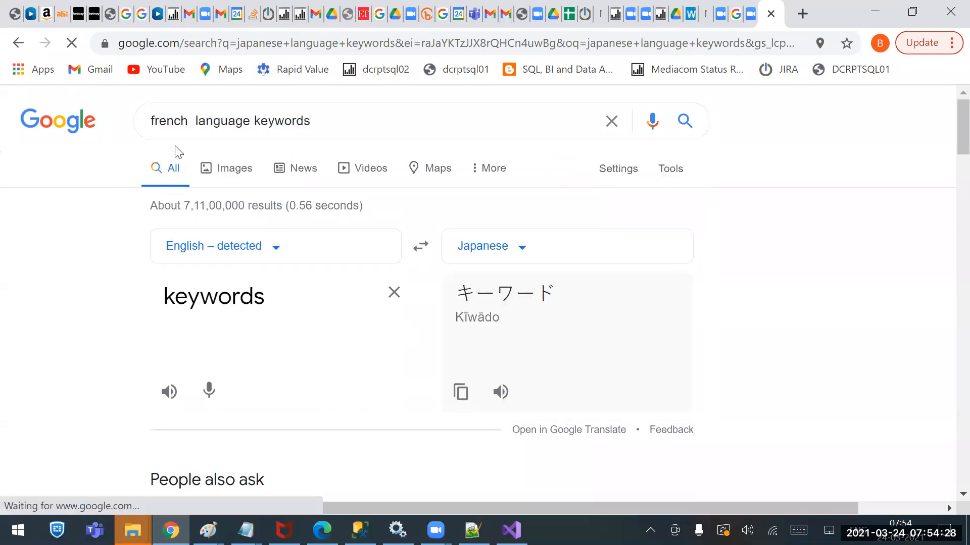
pyautogui.moveTo(555, 304); pyautogui.dragTo(456, 302)
pyautogui.hotkey('ctrl', 'c')
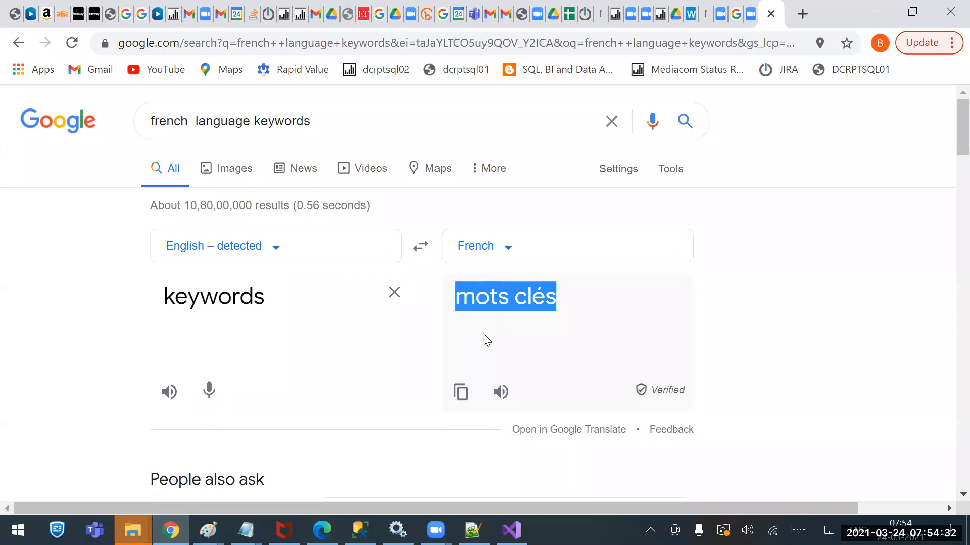
# Switch to IFSE Codes.csv in Notepad++ and paste "mots clés" after Axis Bank in the first data row
pyautogui.click(512, 530)
pyautogui.click(473, 531)
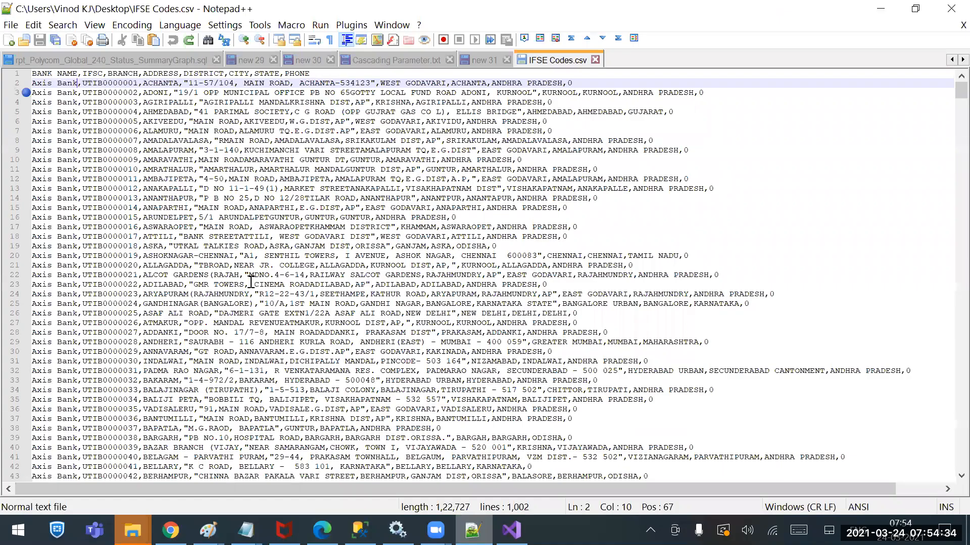
pyautogui.hotkey('ctrl', 'v')
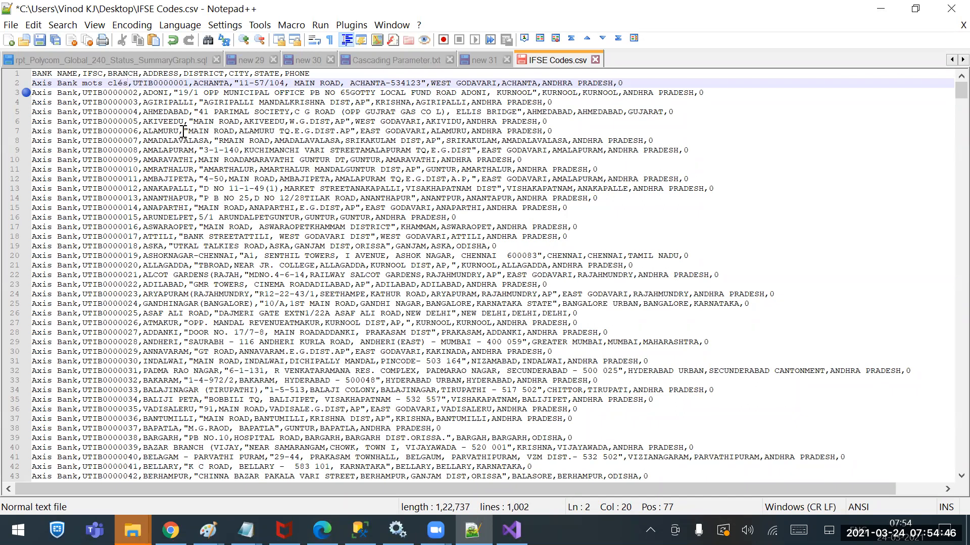
# Replace the PHONE values of the ACHANTA and AGIRIPALLI rows in the CSV with Dummy
pyautogui.doubleClick(620, 83)
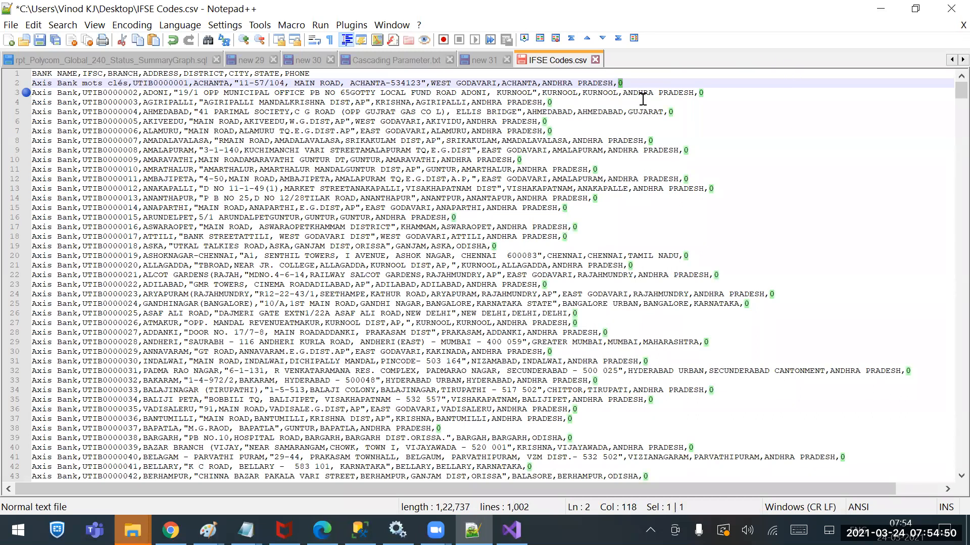
pyautogui.write('Dummy')
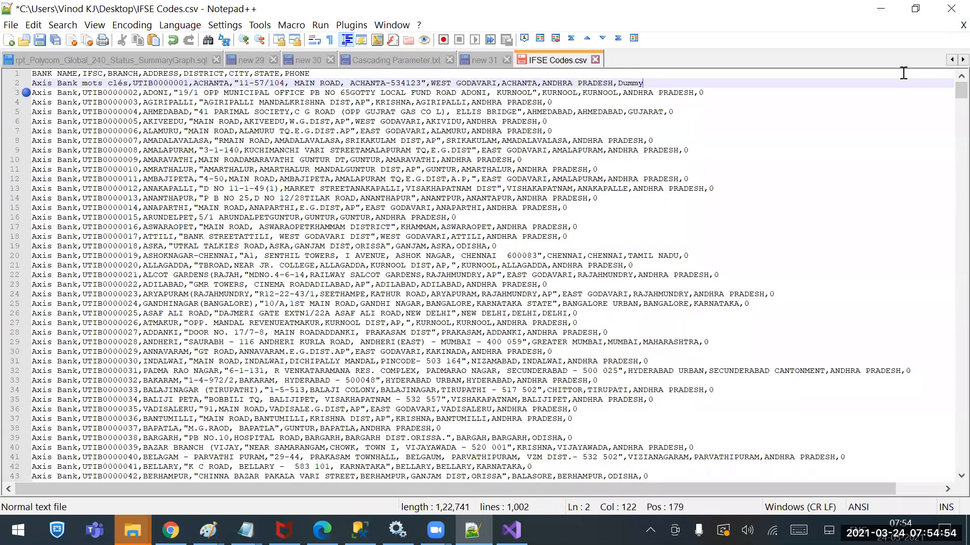
pyautogui.doubleClick(549, 105)
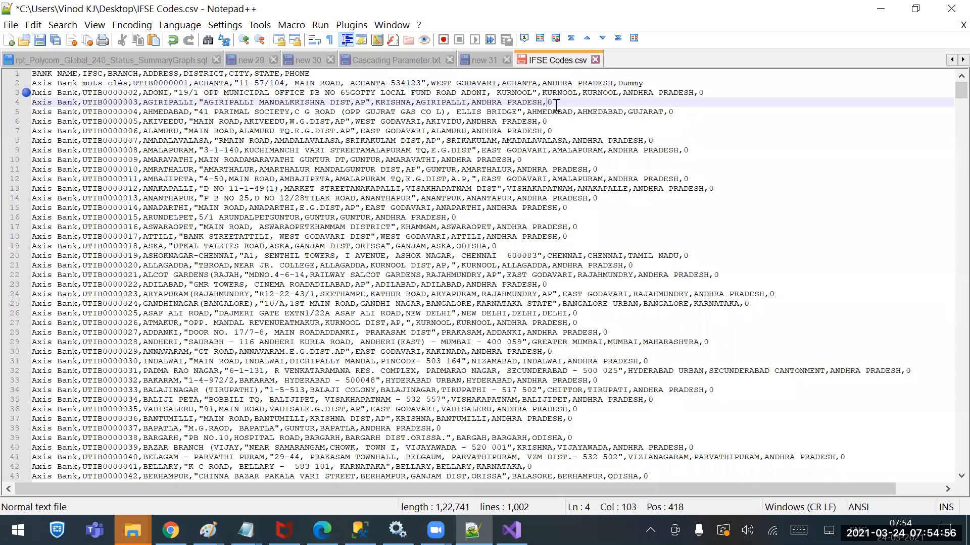
pyautogui.write('Dummy')
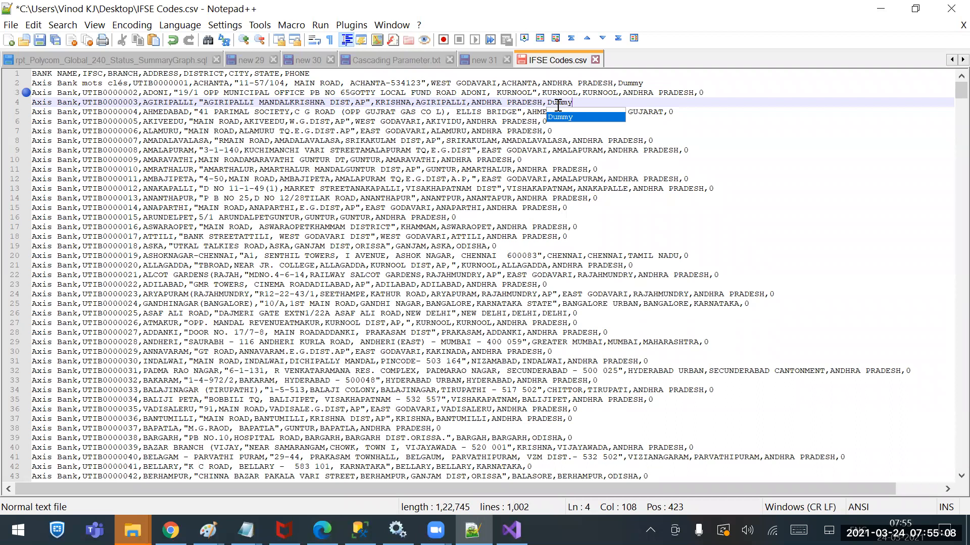
# Save and close IFSE Codes.csv, and return to the package in Visual Studio
pyautogui.hotkey('ctrl', 's')
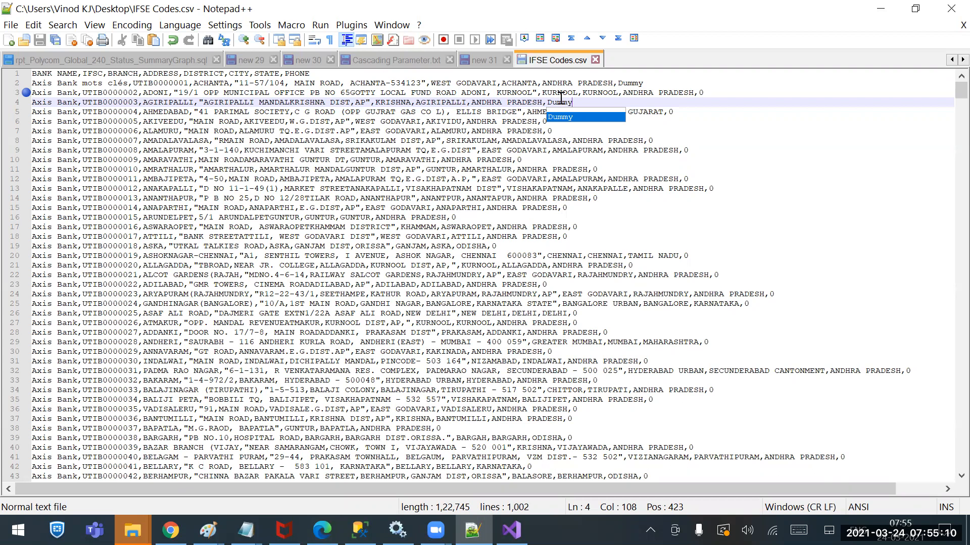
pyautogui.click(595, 60)
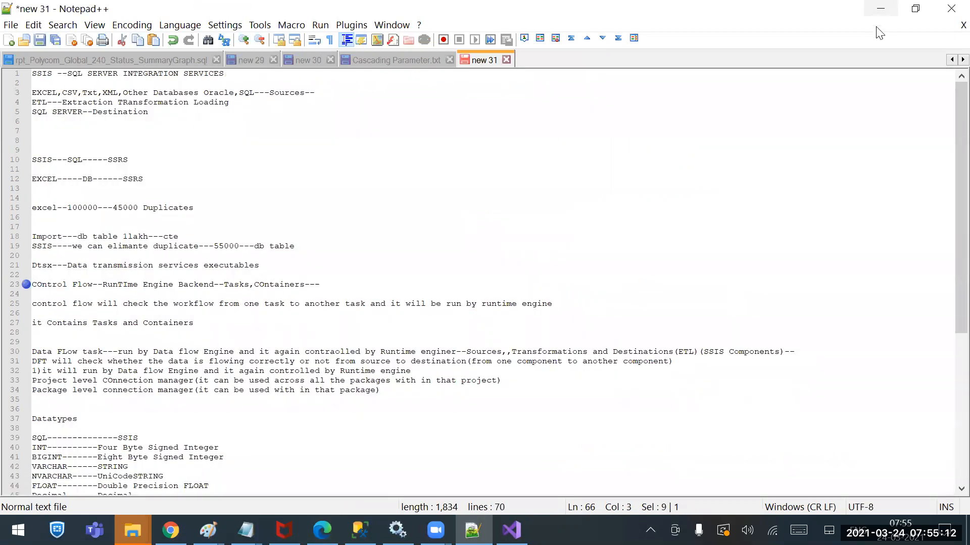
pyautogui.click(880, 9)
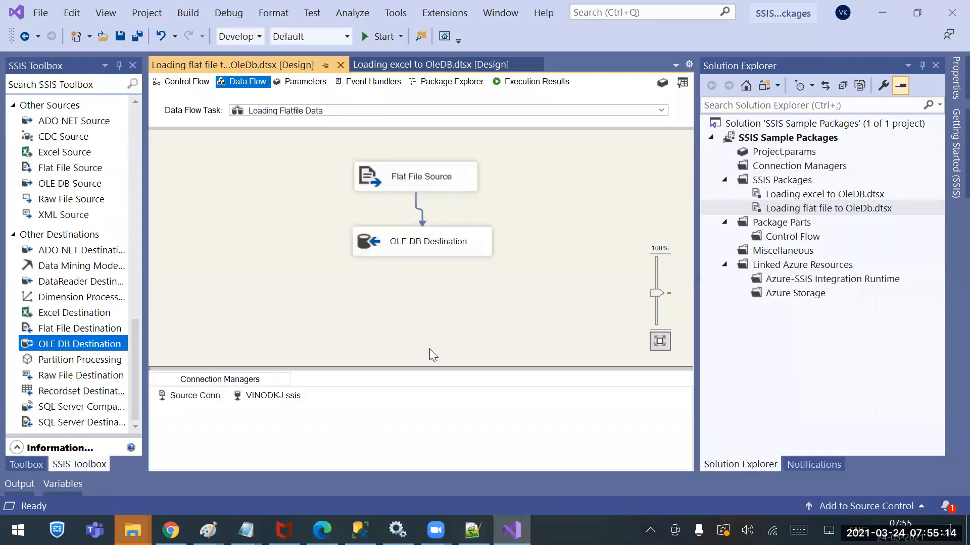
# Shift the Flat File Source and OLE DB Destination so they line up vertically, and run the package
pyautogui.moveTo(428, 181); pyautogui.dragTo(401, 181)
pyautogui.moveTo(426, 242); pyautogui.dragTo(400, 244)
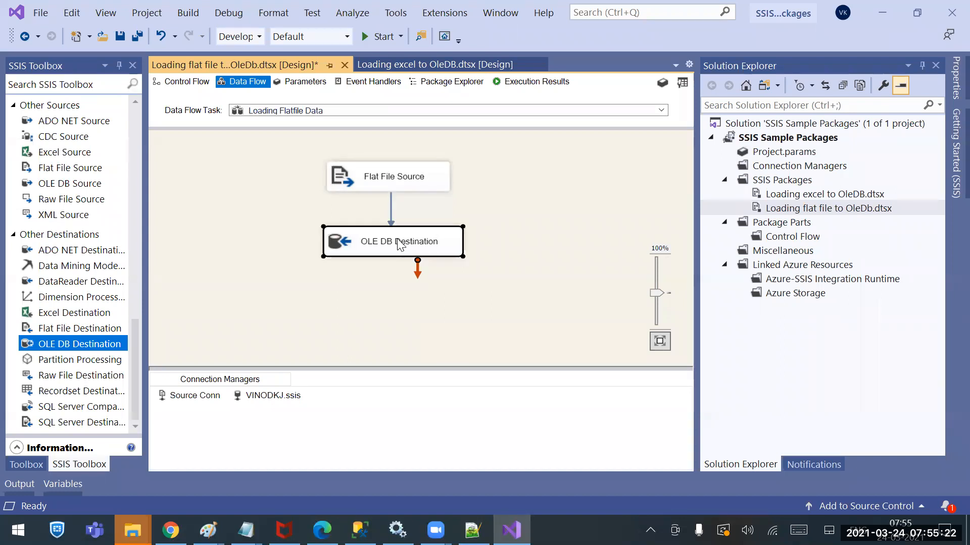
pyautogui.click(479, 171)
pyautogui.click(362, 35)
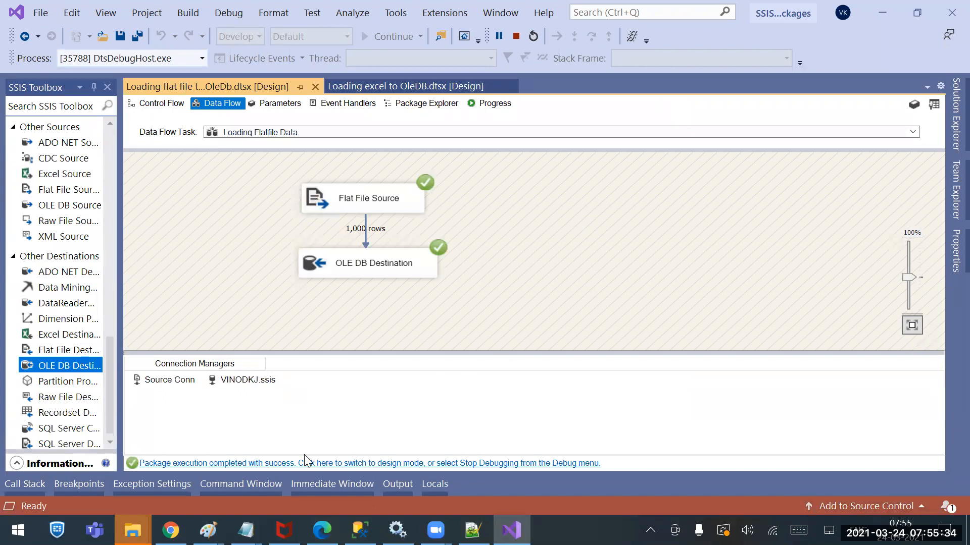
# Switch to SQL Server Management Studio and rerun Select * from Tbl_ifse to check the loaded rows
pyautogui.click(359, 530)
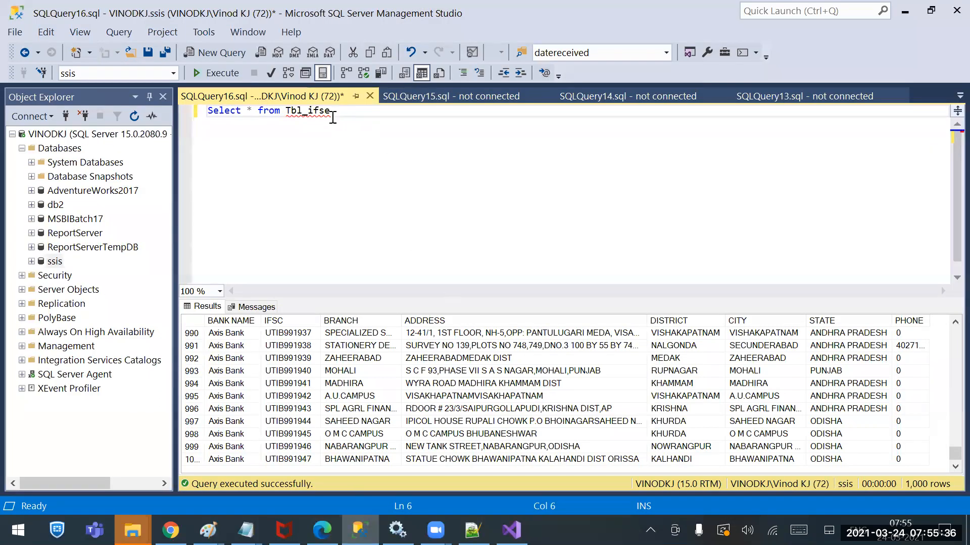
pyautogui.moveTo(332, 111); pyautogui.dragTo(207, 112)
pyautogui.press('F5')
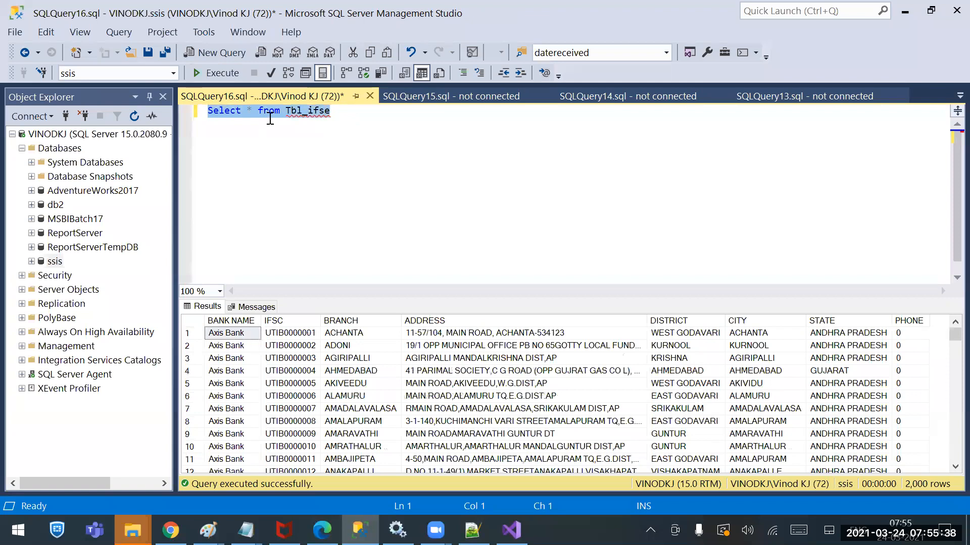
# Insert "truncate table" before Tbl_ifse in the query and execute only truncate table Tbl_ifse
pyautogui.click(285, 114)
pyautogui.write('truncate ta')
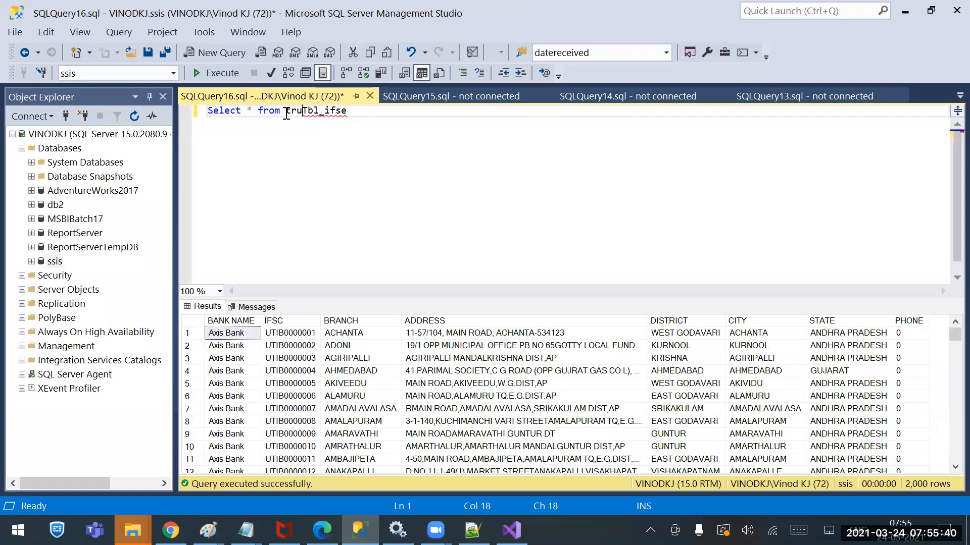
pyautogui.write('ble')
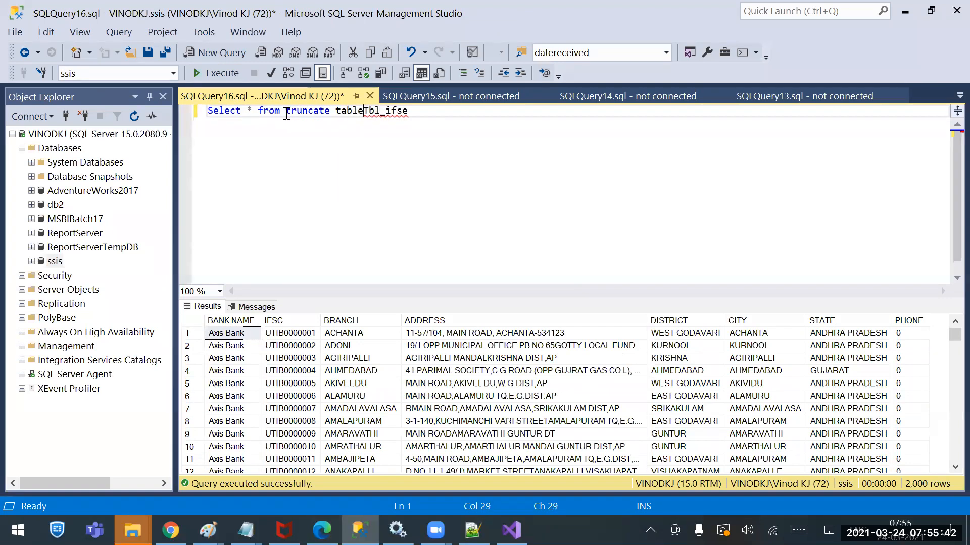
pyautogui.moveTo(286, 114); pyautogui.dragTo(414, 114)
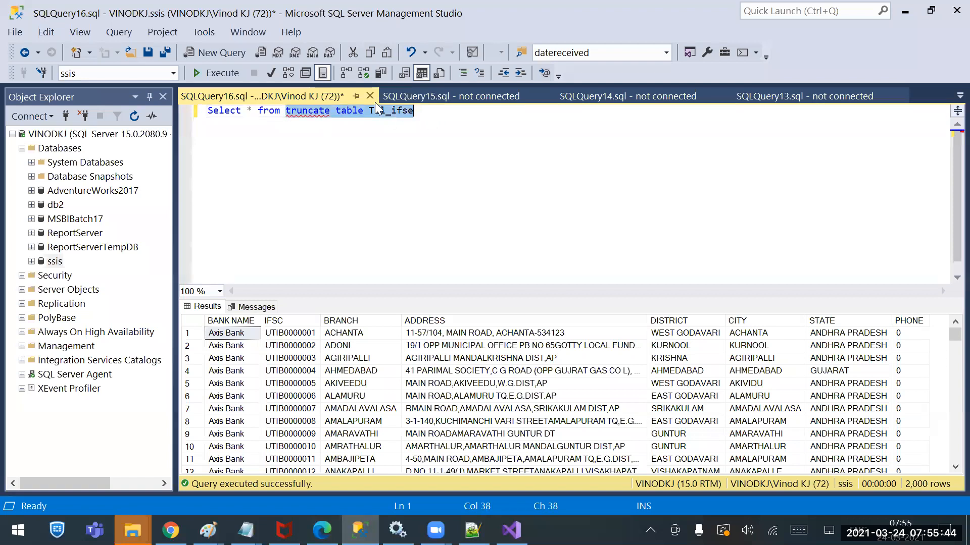
pyautogui.click(217, 73)
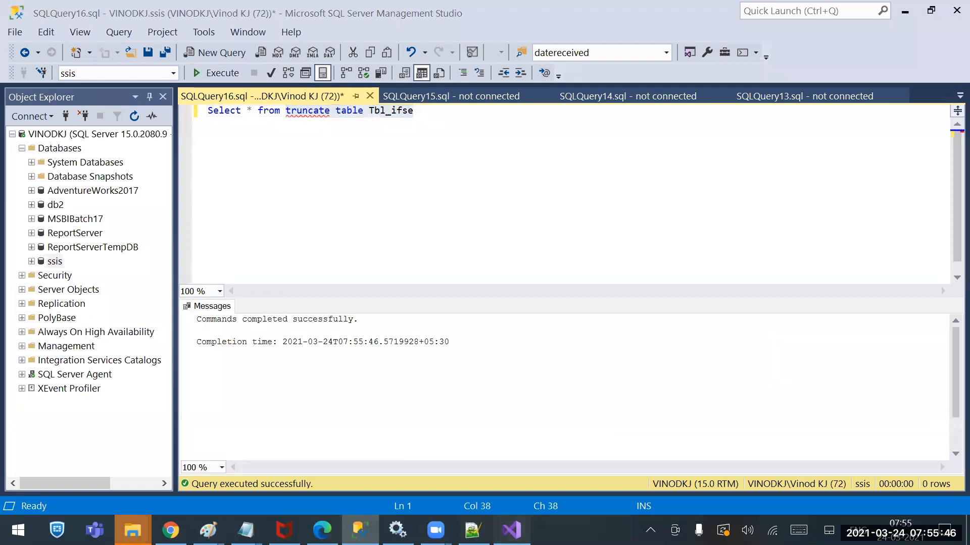
# Stop debugging the package in Visual Studio and run it again to reload Tbl_Ifse
pyautogui.click(512, 530)
pyautogui.click(533, 37)
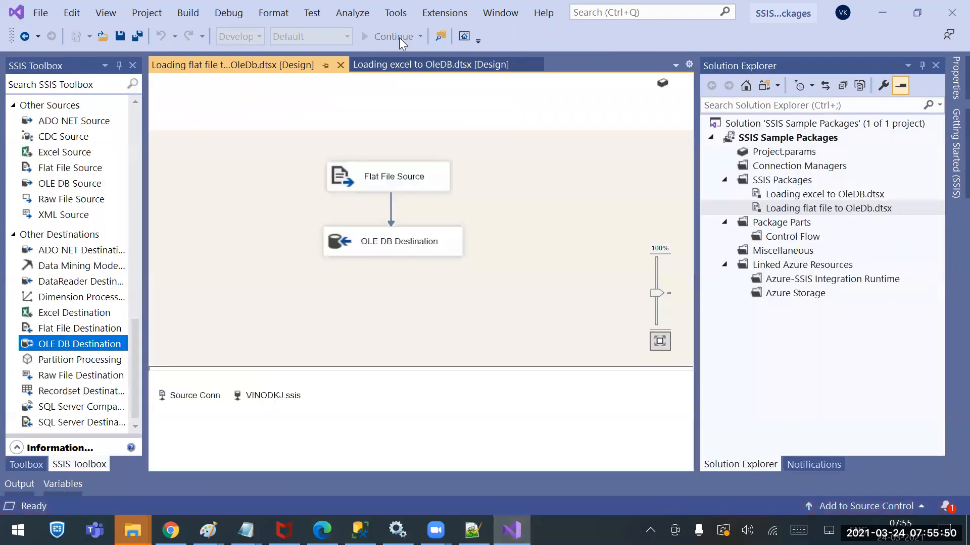
pyautogui.click(382, 36)
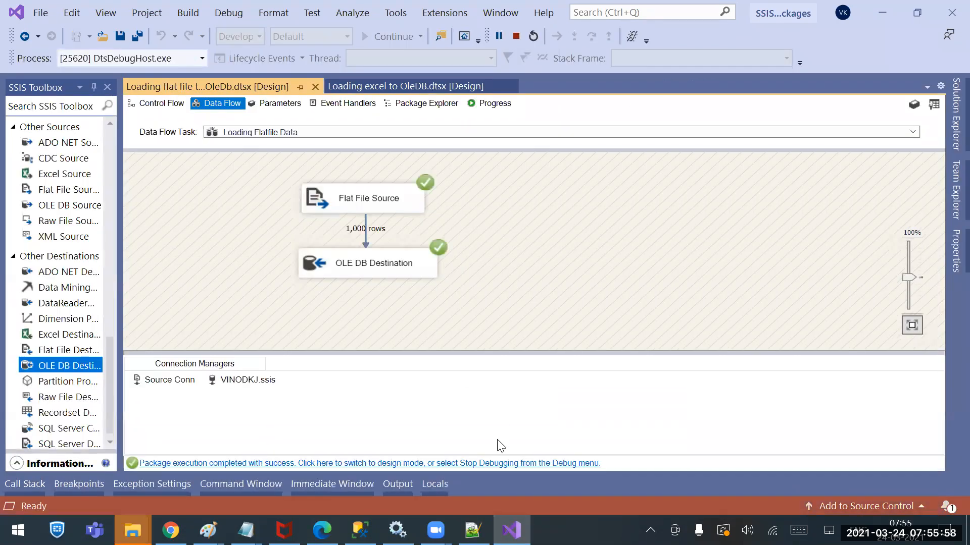
# Restore the Select * from Tbl_ifse query in SQL Server Management Studio and execute it
pyautogui.click(360, 530)
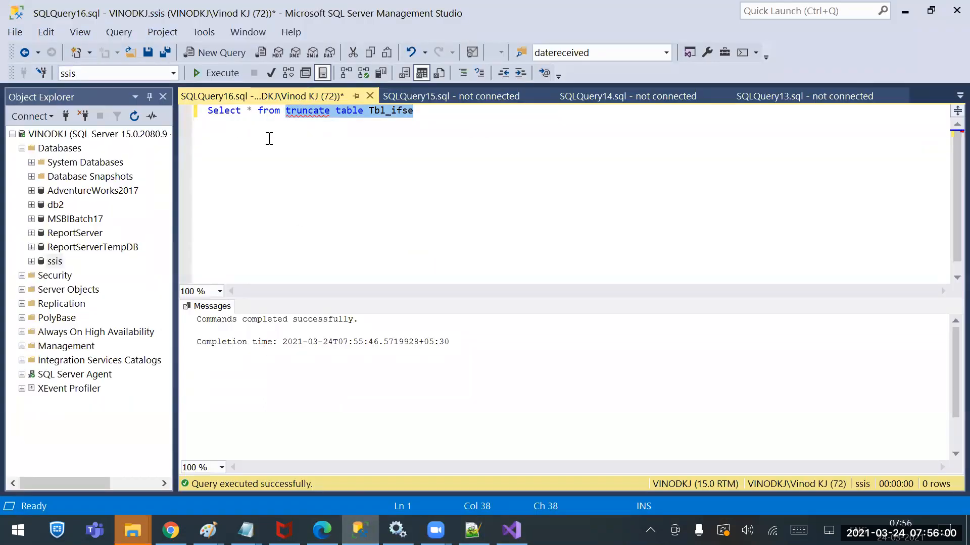
pyautogui.click(314, 124)
pyautogui.hotkey('ctrl', 'z')
pyautogui.click(236, 73)
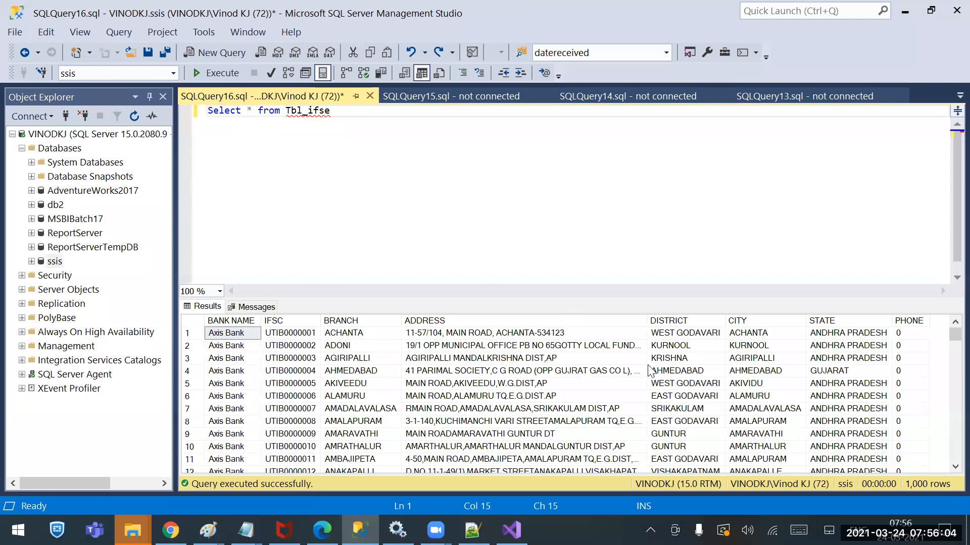
# Examine the Tbl_ifse query results down to the last rows, widening the PHONE column to read its values
pyautogui.click(618, 372)
pyautogui.scroll(-20, 679, 396)
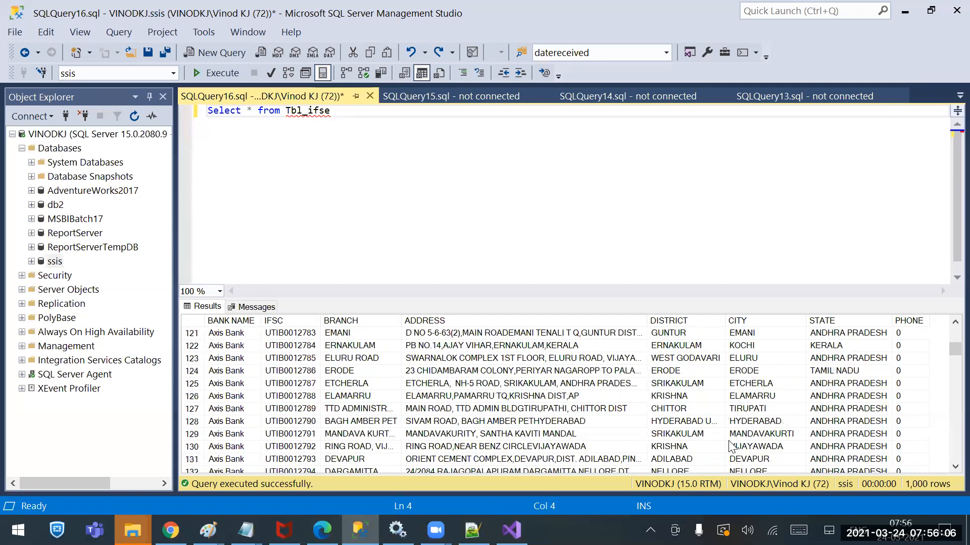
pyautogui.scroll(-20, 742, 456)
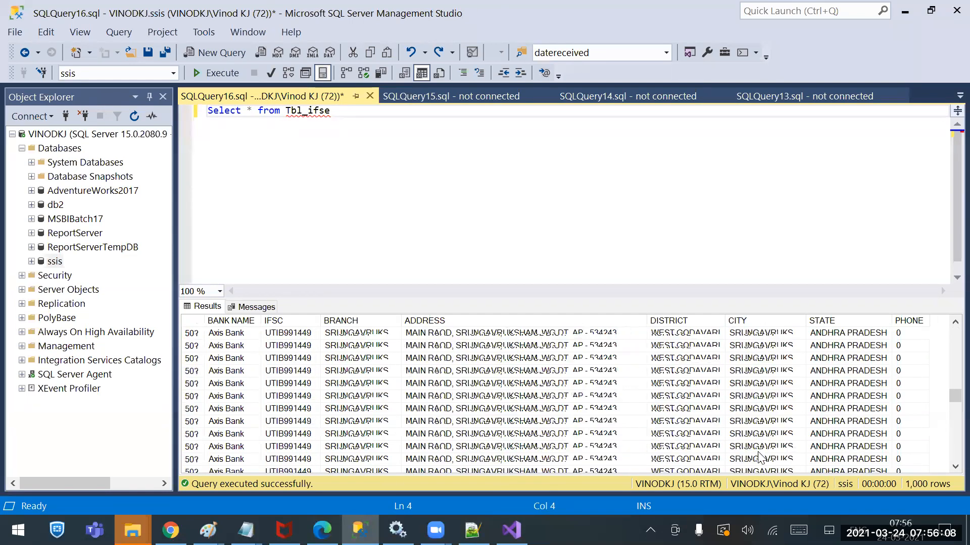
pyautogui.scroll(-20, 850, 460)
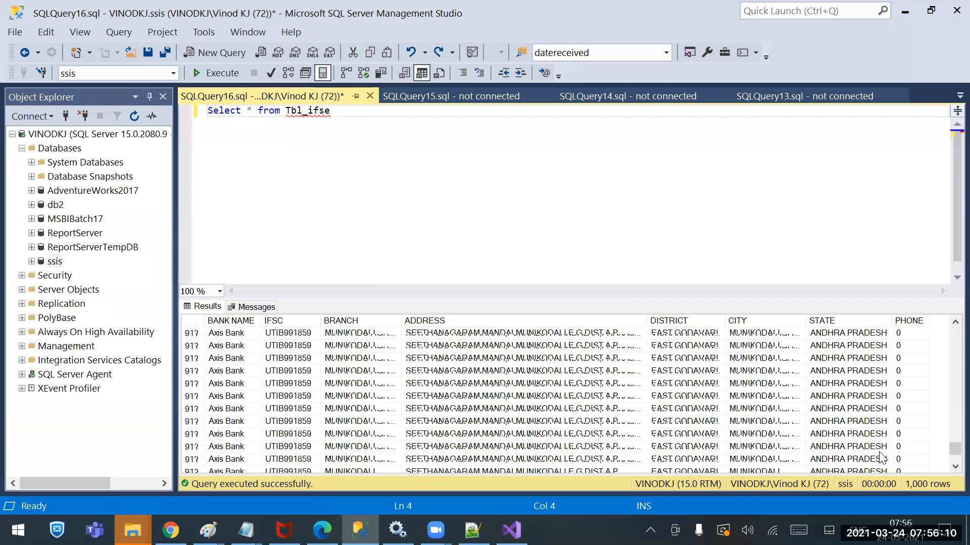
pyautogui.doubleClick(929, 321)
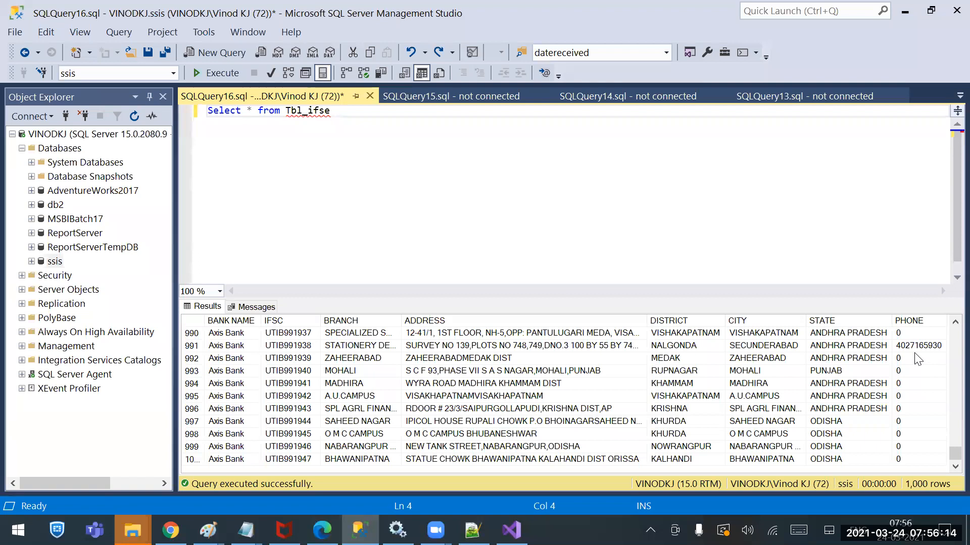
pyautogui.click(915, 358)
pyautogui.scroll(20, 555, 384)
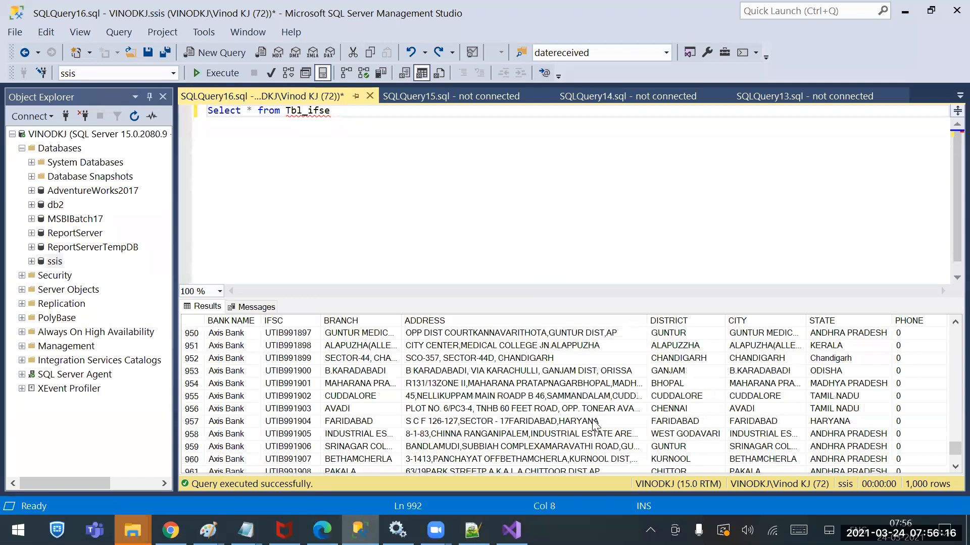
pyautogui.scroll(20, 638, 443)
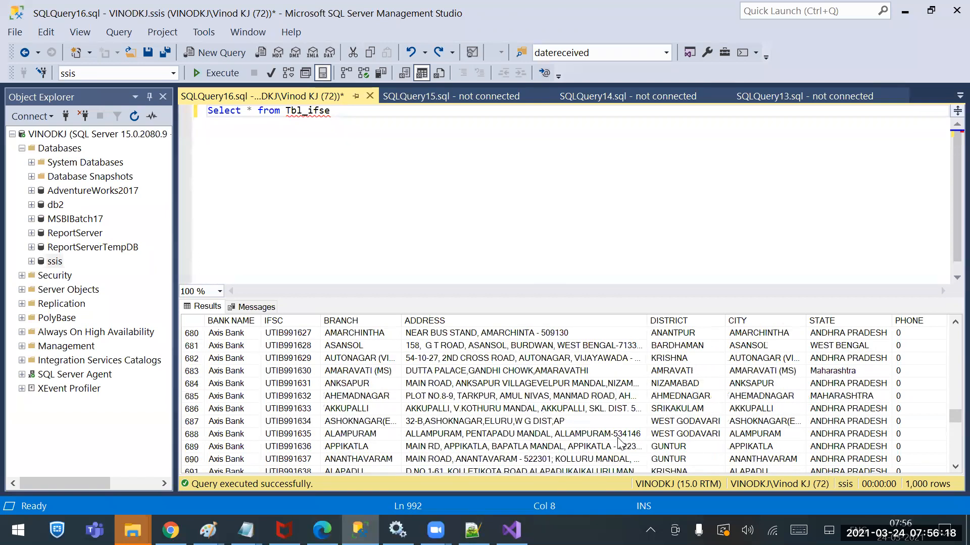
pyautogui.moveTo(954, 417); pyautogui.dragTo(946, 349)
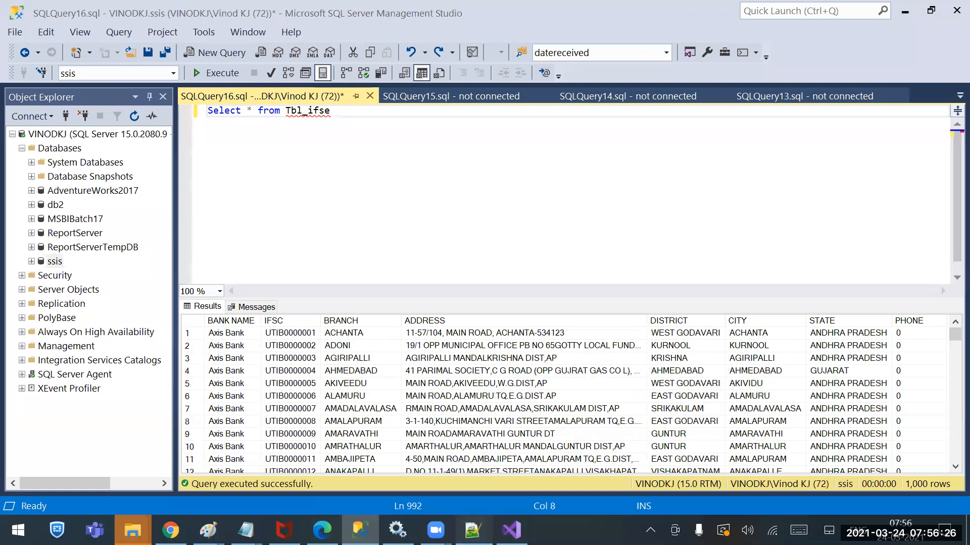
# Copy the IFSE Codes CSV from the desktop into the 17thBatch > SSIS > Sources folder, replacing the existing file
pyautogui.click(472, 531)
pyautogui.hotkey('alt', 'Tab')
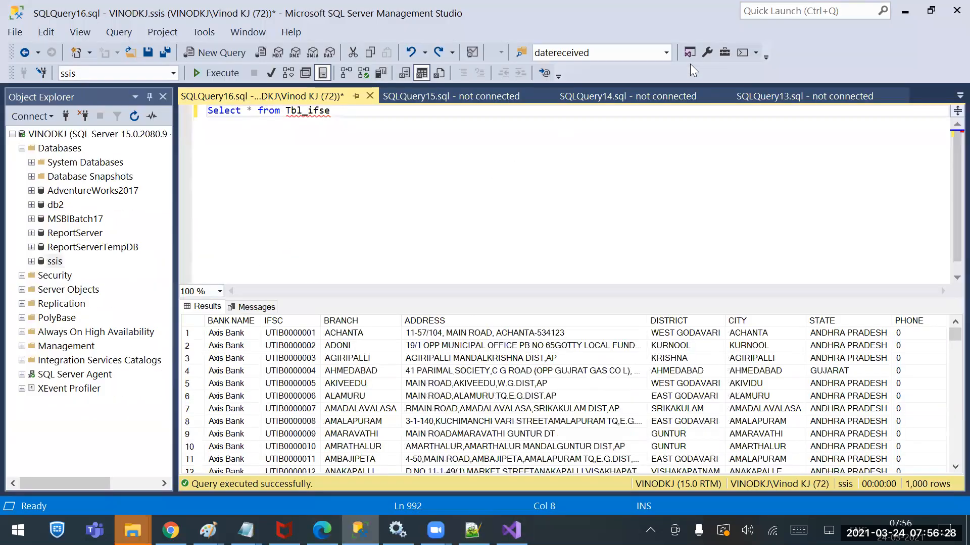
pyautogui.press('super+d')
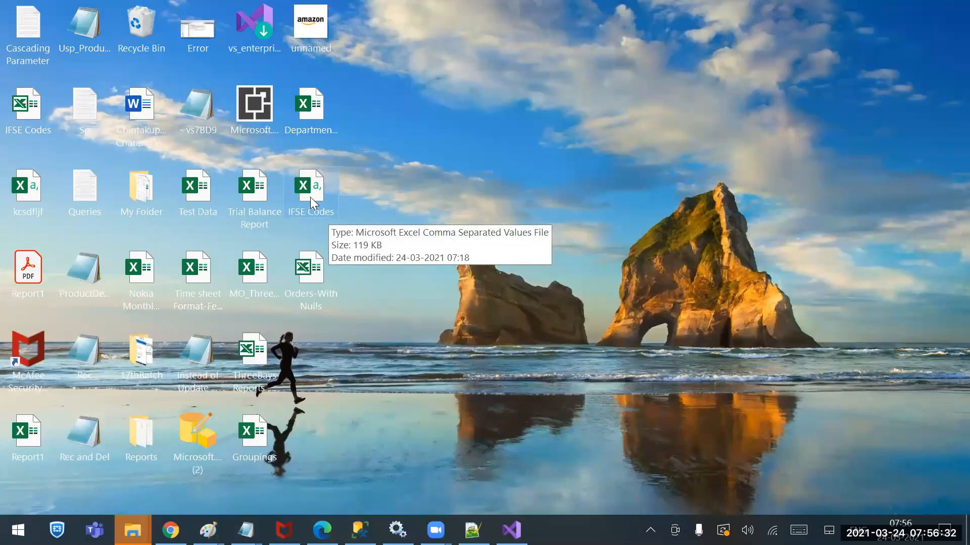
pyautogui.rightClick(303, 222)
pyautogui.click(168, 422)
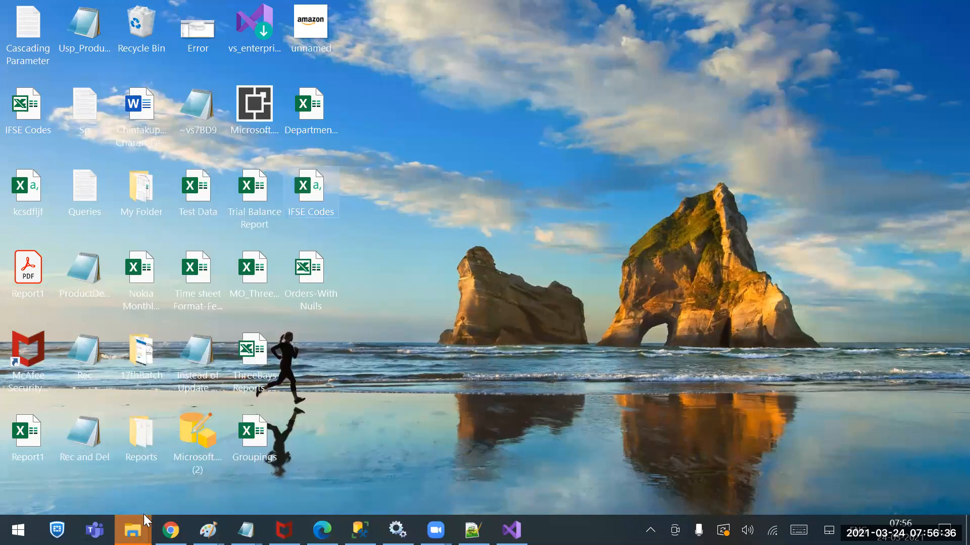
pyautogui.rightClick(133, 529)
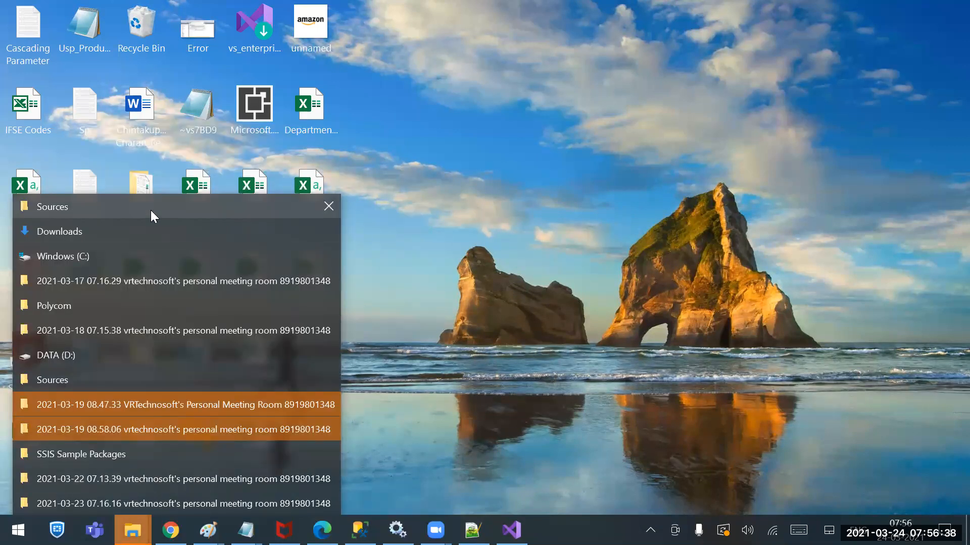
pyautogui.click(102, 208)
pyautogui.click(193, 236)
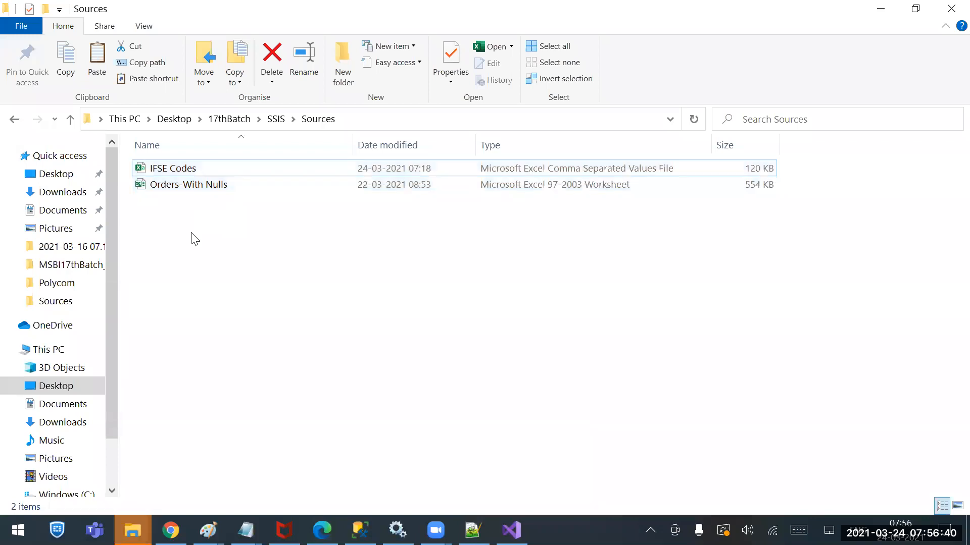
pyautogui.rightClick(198, 273)
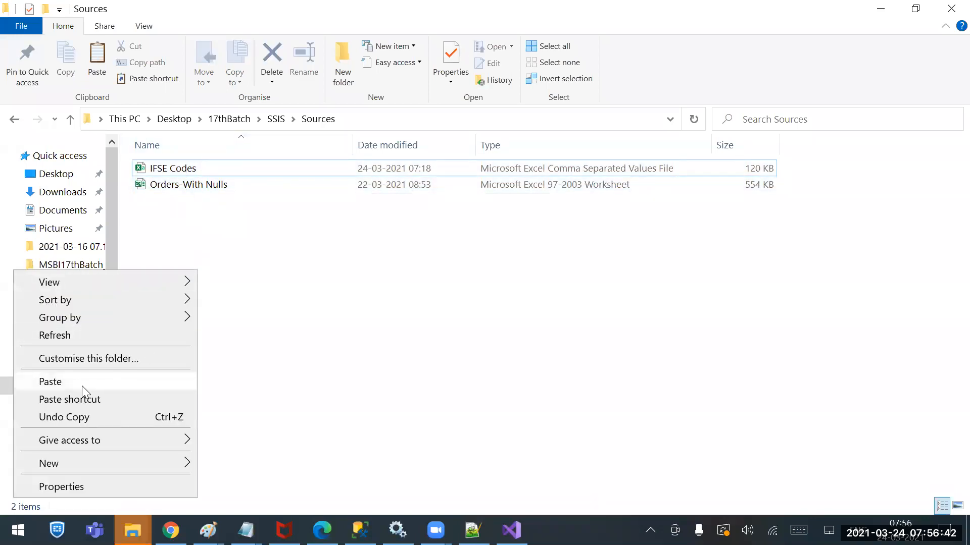
pyautogui.click(130, 382)
pyautogui.click(456, 230)
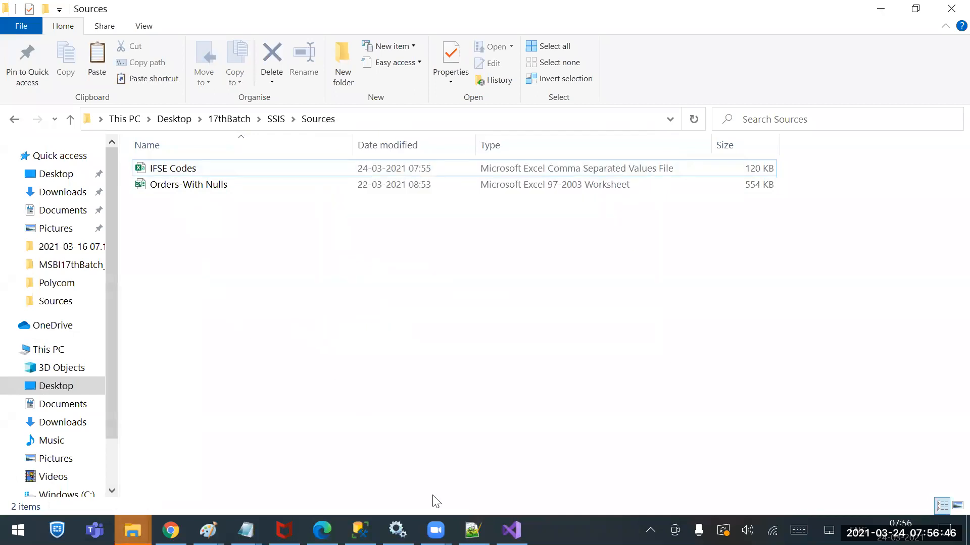
# Switch to SQL Server Management Studio and bring back "truncate table" before Tbl_ifse in the query
pyautogui.click(359, 530)
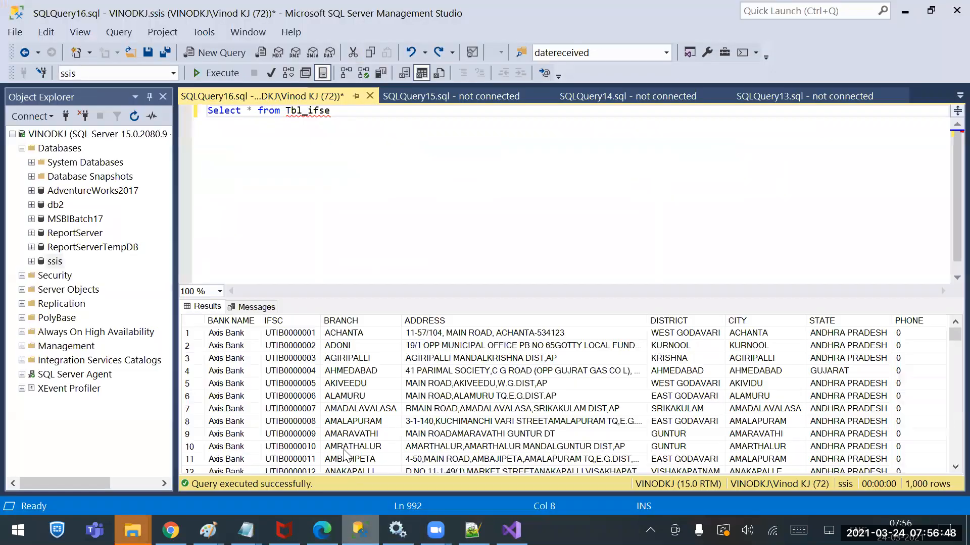
pyautogui.click(290, 150)
pyautogui.press('BackSpace')
pyautogui.press('BackSpace')
pyautogui.press('BackSpace')
pyautogui.press('BackSpace')
pyautogui.press('BackSpace')
pyautogui.press('BackSpace')
pyautogui.press('BackSpace')
pyautogui.press('BackSpace')
pyautogui.hotkey('ctrl', 'z')
pyautogui.hotkey('ctrl', 'z')
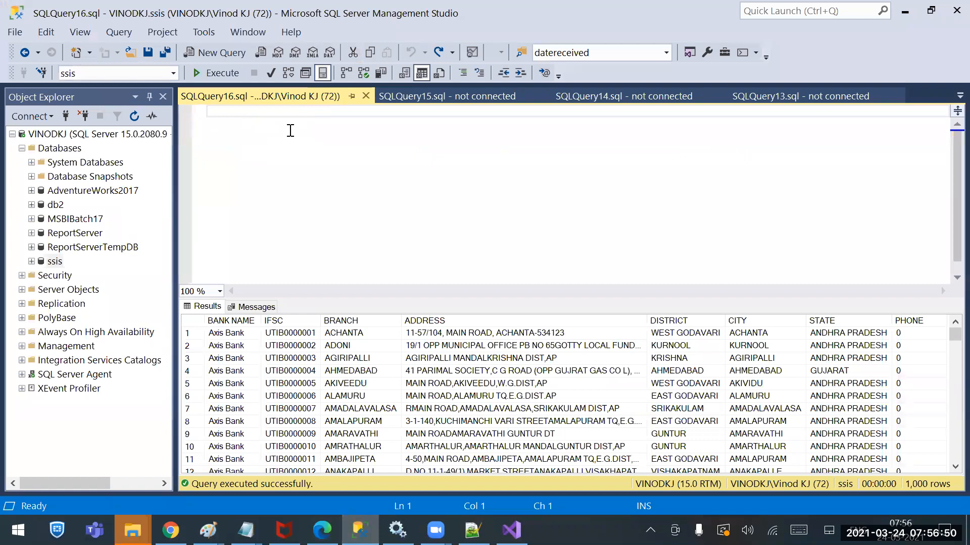
pyautogui.hotkey('ctrl', 'y')
pyautogui.hotkey('ctrl', 'y')
pyautogui.hotkey('ctrl', 'y')
# Execute only truncate table Tbl_ifse, and return the query text to Select * from Tbl_ifse
pyautogui.click(287, 113)
pyautogui.keyDown('shift'); pyautogui.click(426, 112); pyautogui.keyUp('shift')
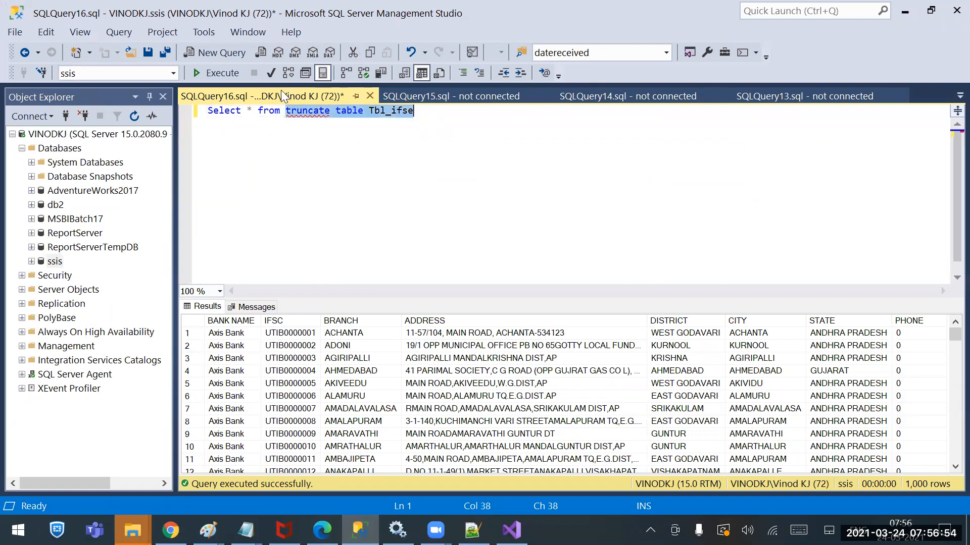
pyautogui.click(230, 69)
pyautogui.hotkey('ctrl', 'z')
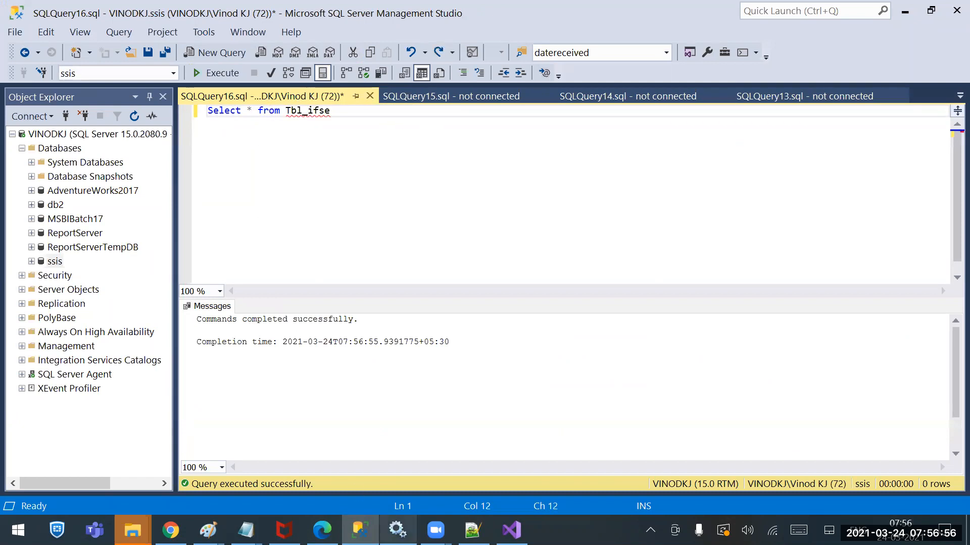
# Switch to Visual Studio, rerun the flat file package with the replaced CSV, and stop debugging
pyautogui.hotkey('alt', 'Tab')
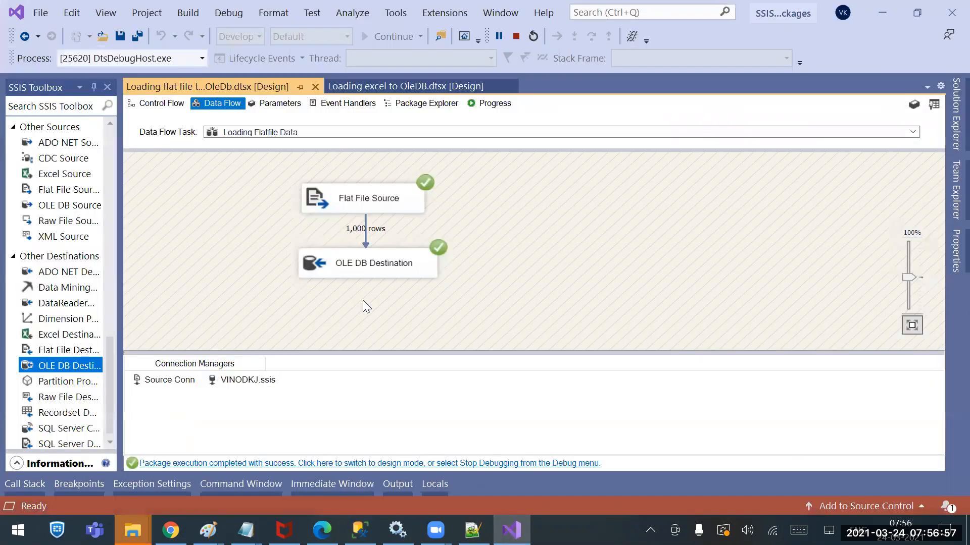
pyautogui.click(513, 40)
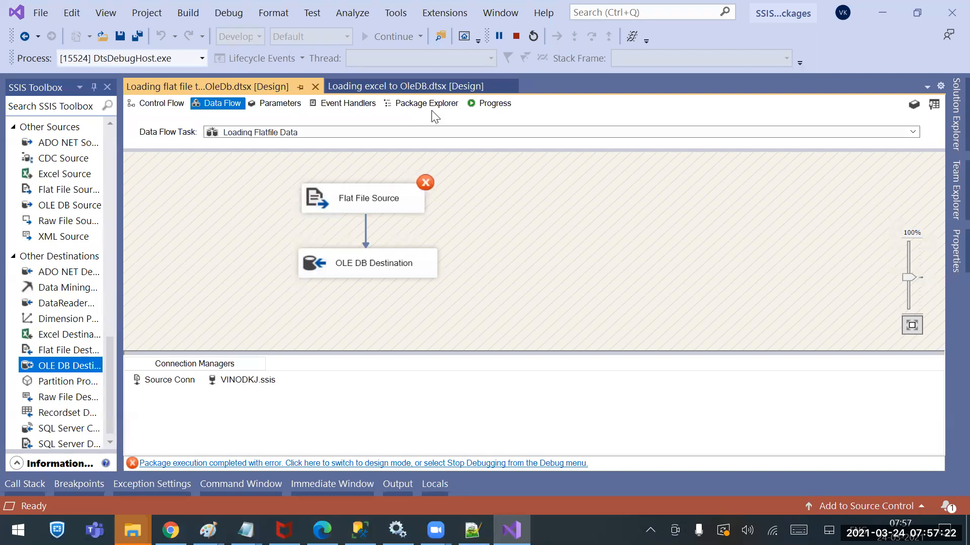
pyautogui.click(517, 33)
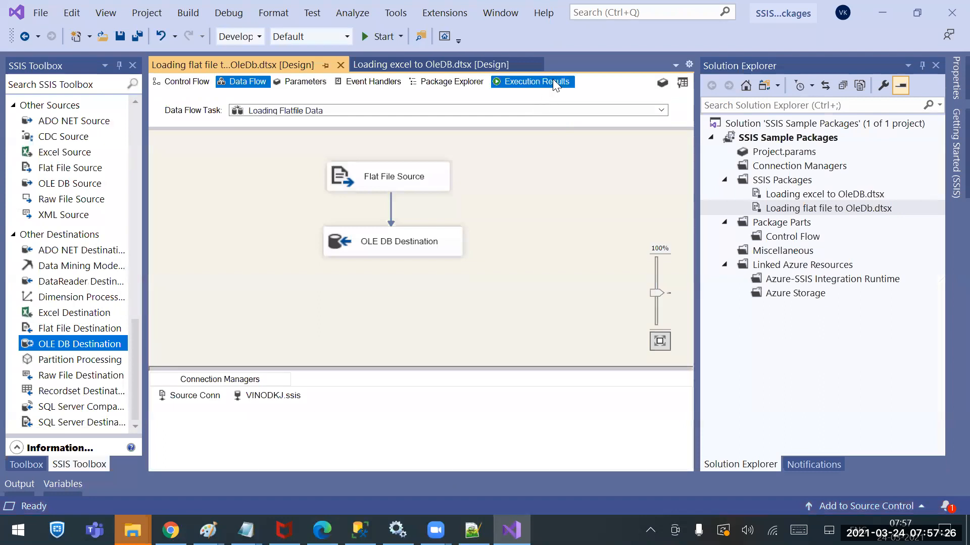
# Examine the package's execution results for the Flat File Source errors
pyautogui.click(552, 78)
pyautogui.scroll(-5, 479, 371)
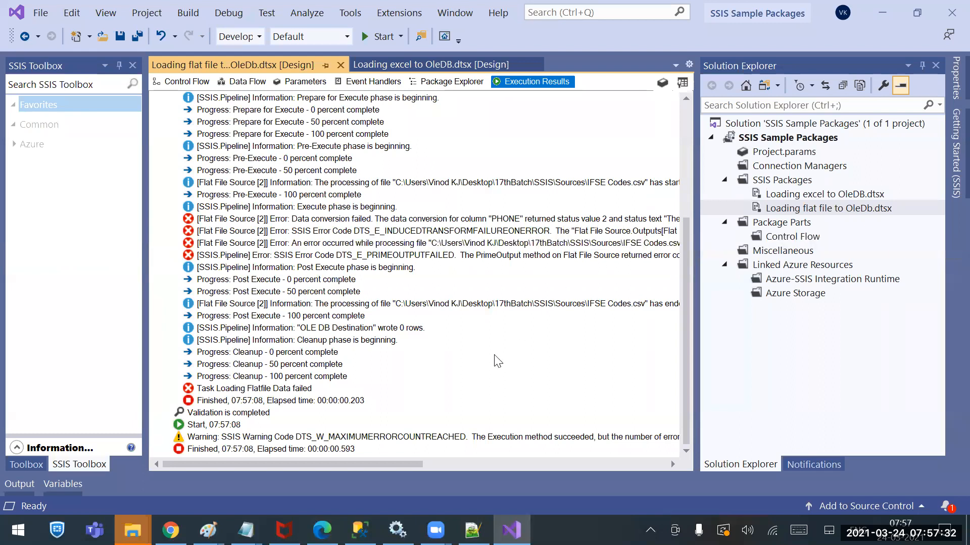
pyautogui.moveTo(409, 468); pyautogui.dragTo(396, 425)
# Open the Loading Flatfile Data task's data flow and add a Flat File Destination beside the OLE DB Destination
pyautogui.click(177, 83)
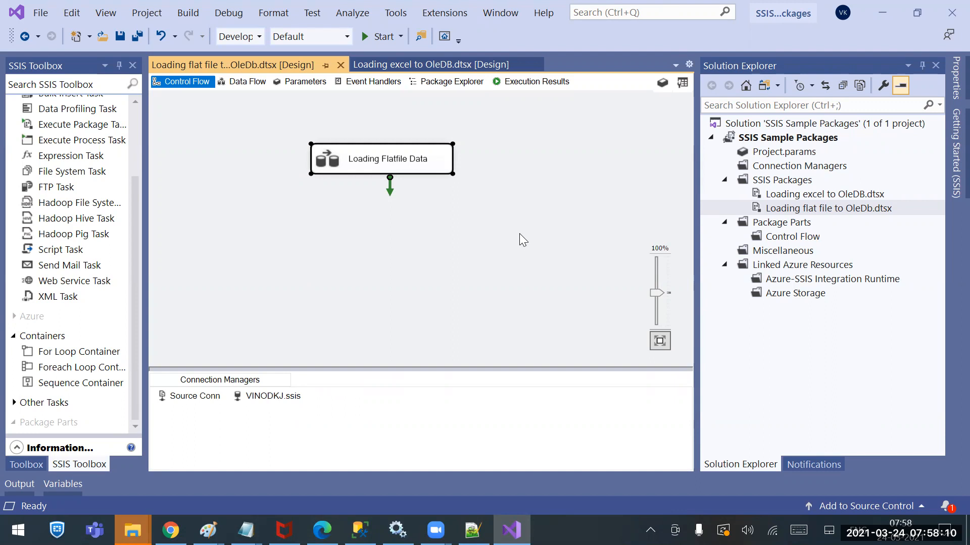
pyautogui.doubleClick(374, 161)
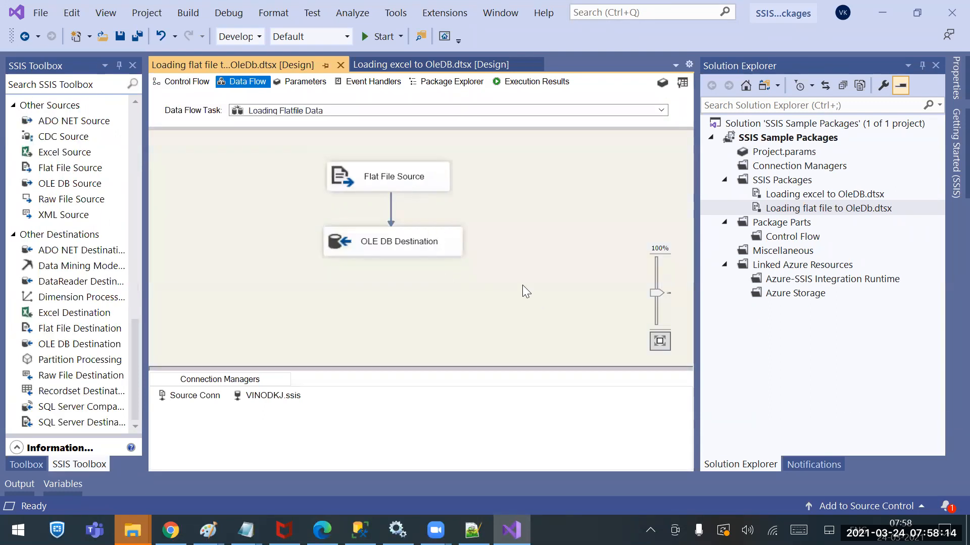
pyautogui.click(407, 172)
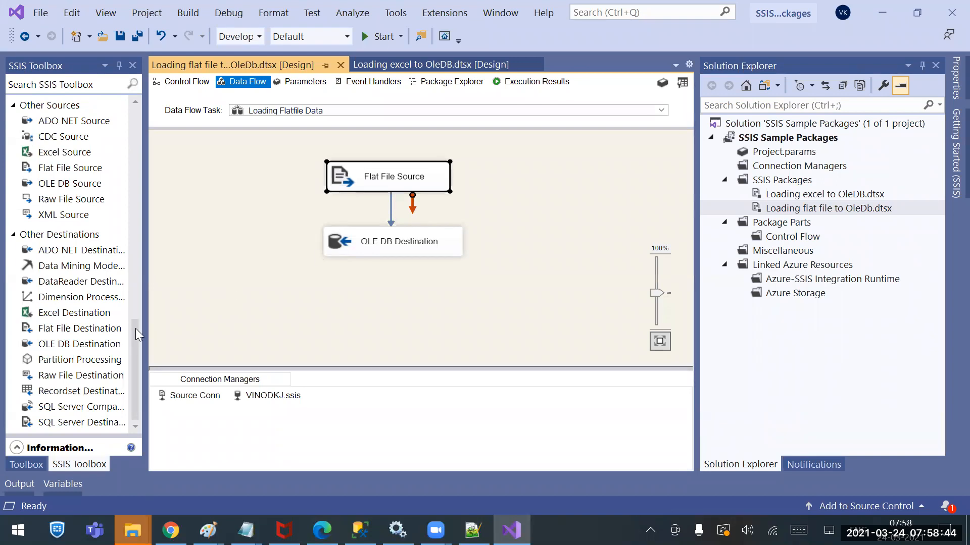
pyautogui.moveTo(138, 329); pyautogui.dragTo(136, 380)
pyautogui.moveTo(76, 329); pyautogui.dragTo(538, 234)
pyautogui.click(541, 235)
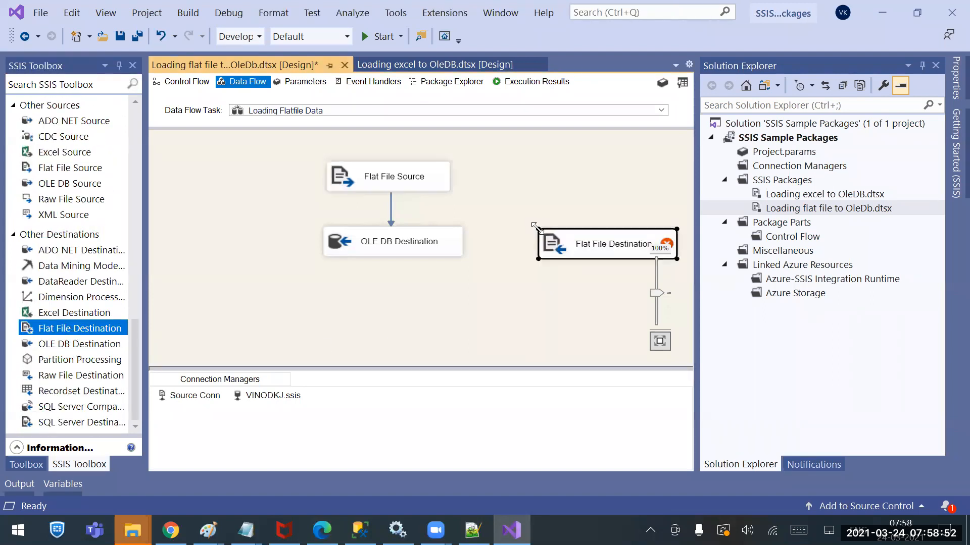
# Connect the Flat File Source's error output to the Flat File Destination and open the Error handling options for the IFSC column
pyautogui.click(420, 178)
pyautogui.moveTo(412, 207); pyautogui.dragTo(622, 255)
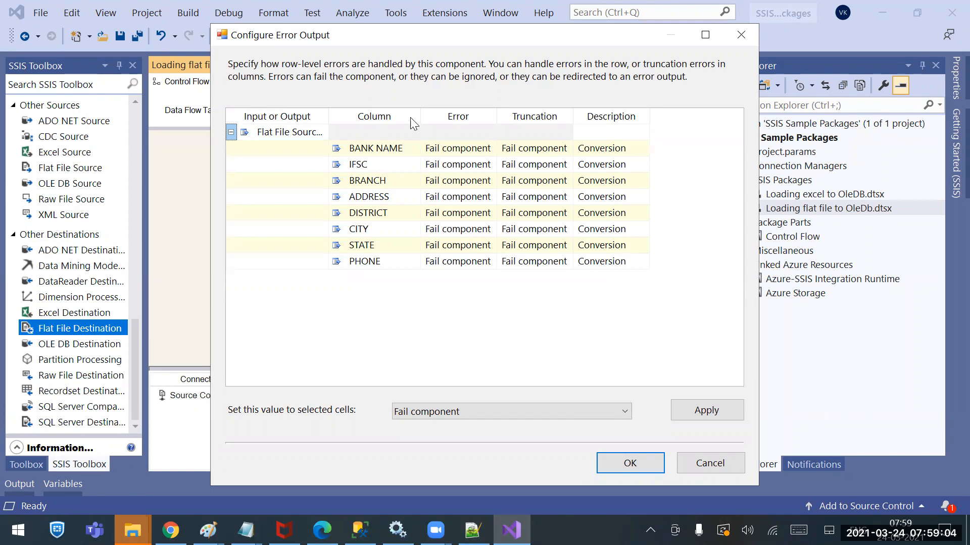
pyautogui.click(372, 164)
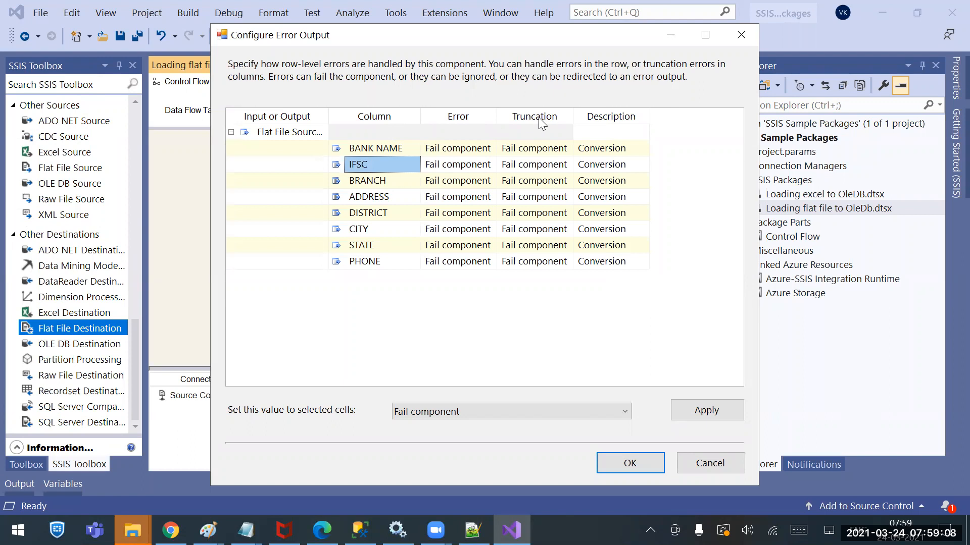
pyautogui.click(461, 164)
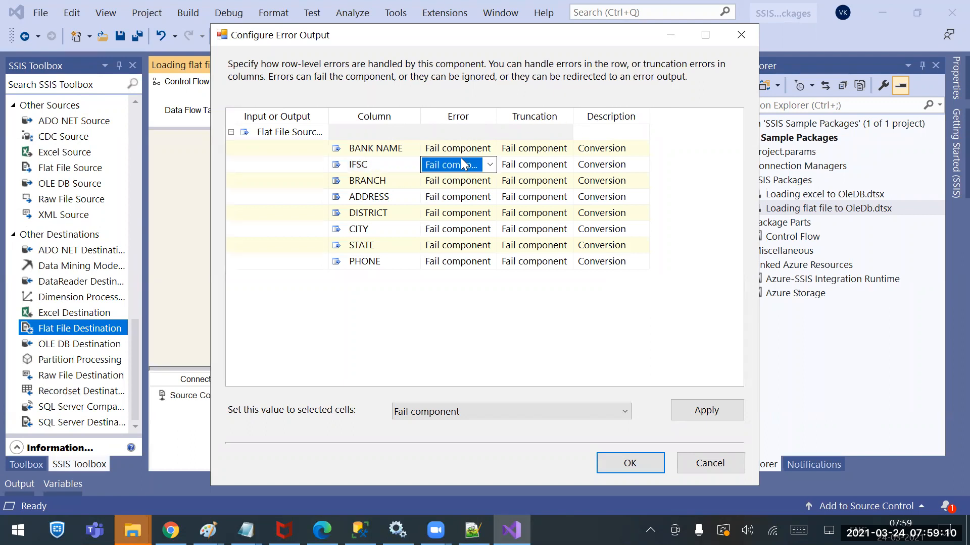
pyautogui.click(382, 171)
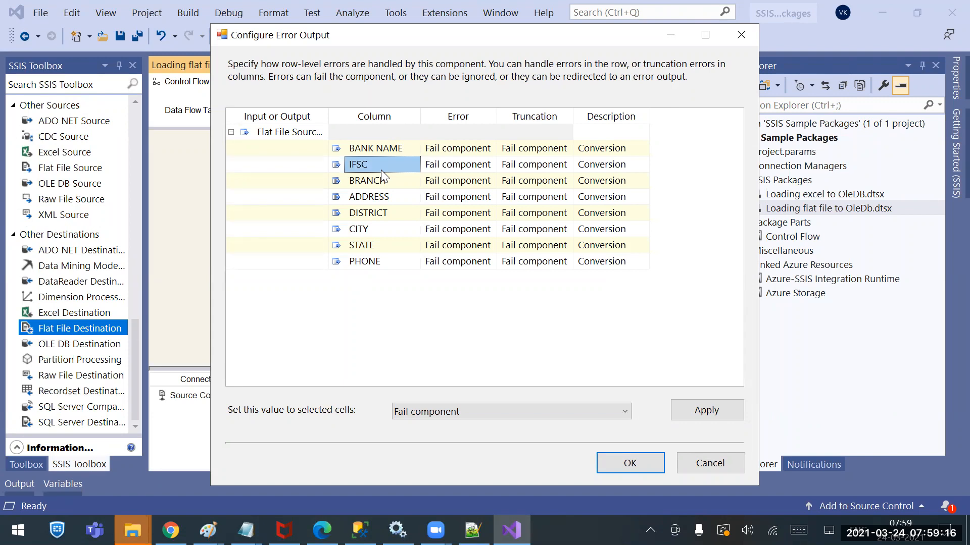
pyautogui.click(454, 167)
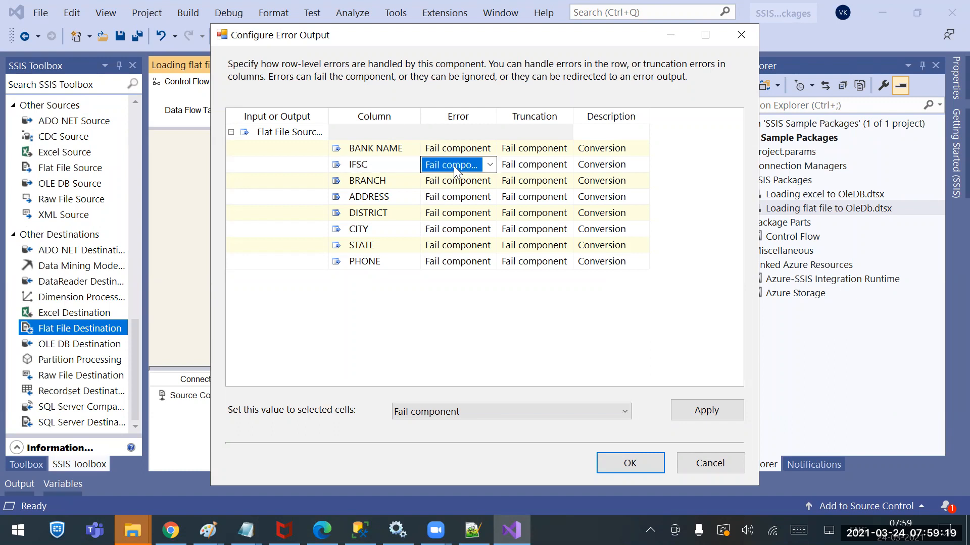
pyautogui.click(489, 166)
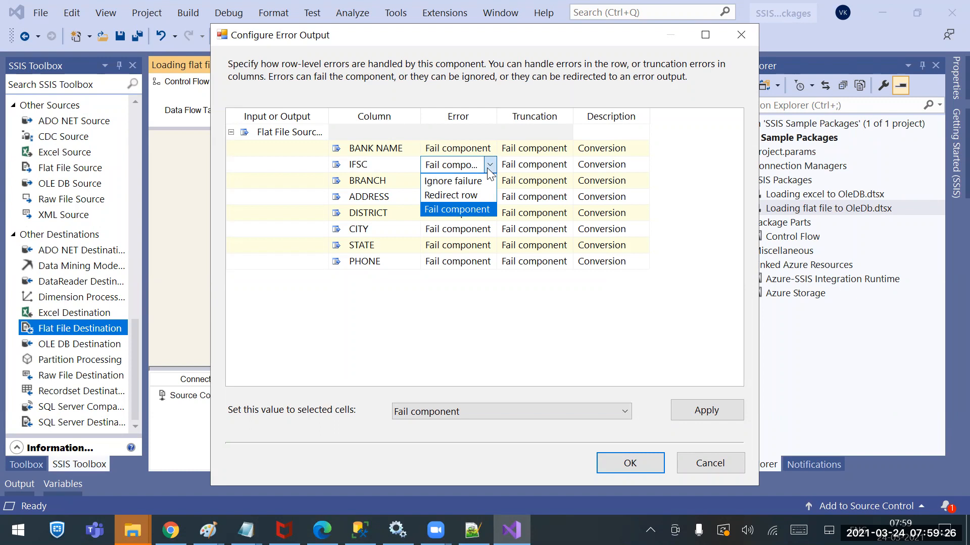
# Switch to Notepad++ and add the line "How do you handle the error in SSIS" below the end of the notes
pyautogui.click(473, 530)
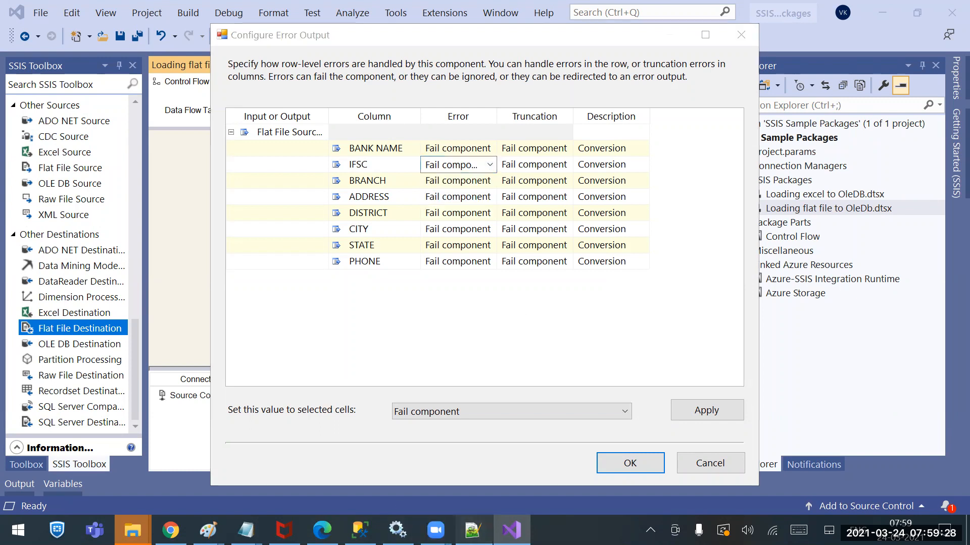
pyautogui.scroll(-9, 313, 472)
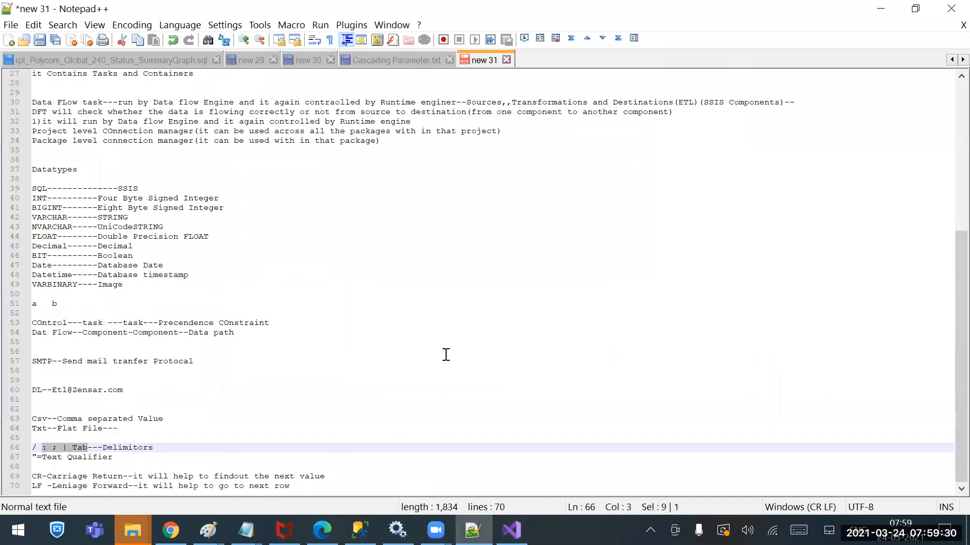
pyautogui.click(376, 482)
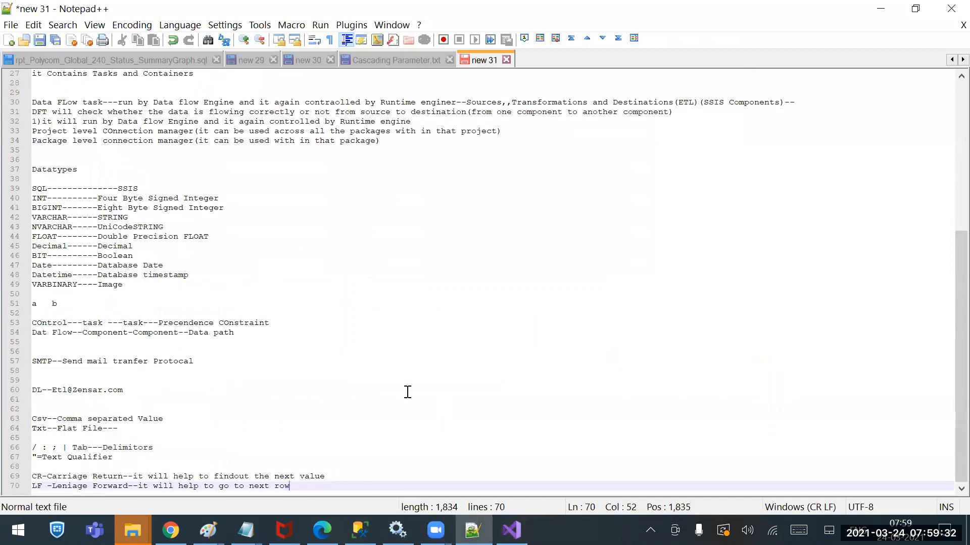
pyautogui.press('Return')
pyautogui.press('Return')
pyautogui.press('Return')
pyautogui.write('How do you handle the error')
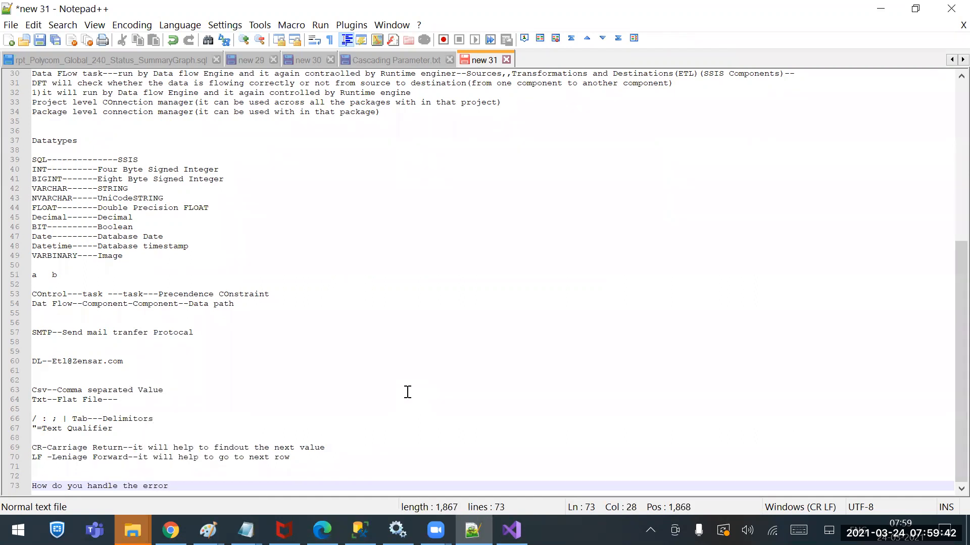
pyautogui.write(' i')
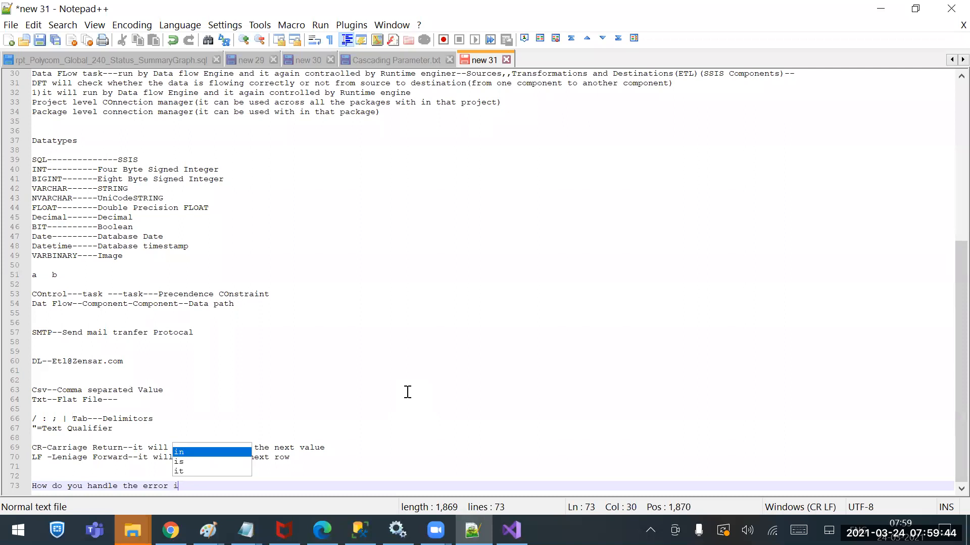
pyautogui.write('n SSIS')
# Add the line "using Error output --" below the error-handling question, leaving a blank line between them
pyautogui.press('Return')
pyautogui.press('Return')
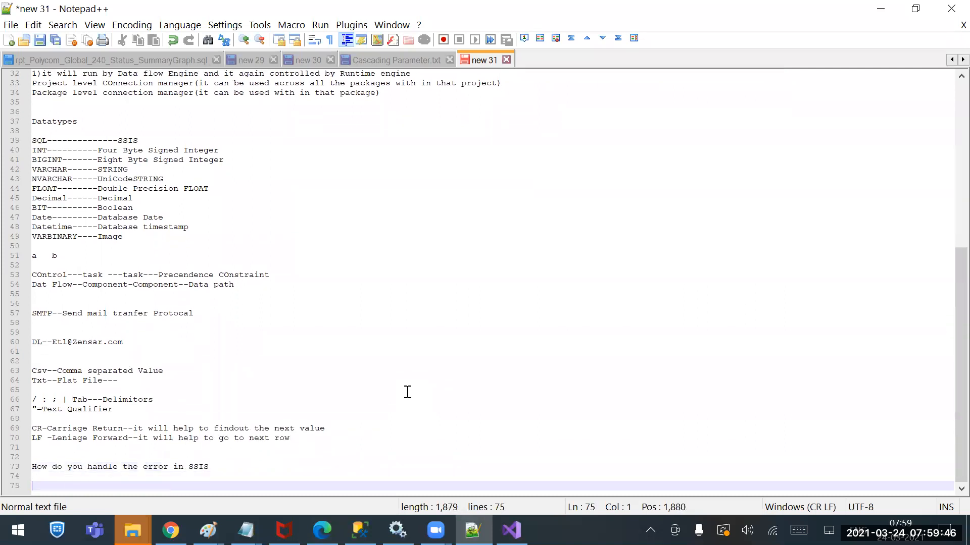
pyautogui.write('using Error ourput')
pyautogui.press('BackSpace')
pyautogui.press('BackSpace')
pyautogui.press('BackSpace')
pyautogui.press('BackSpace')
pyautogui.write('tput')
pyautogui.press('BackSpace')
pyautogui.press('BackSpace')
pyautogui.press('BackSpace')
pyautogui.press('BackSpace')
pyautogui.write('put ')
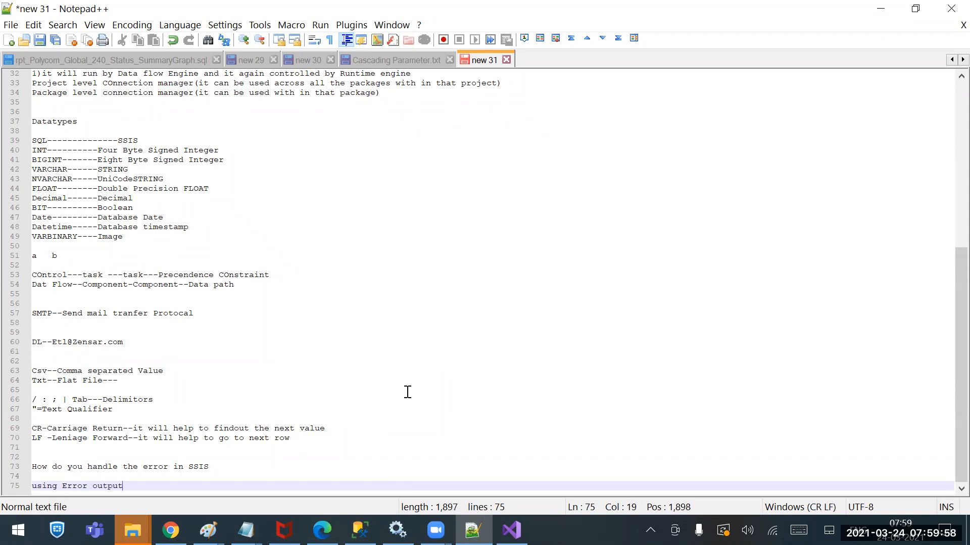
pyautogui.write('--')
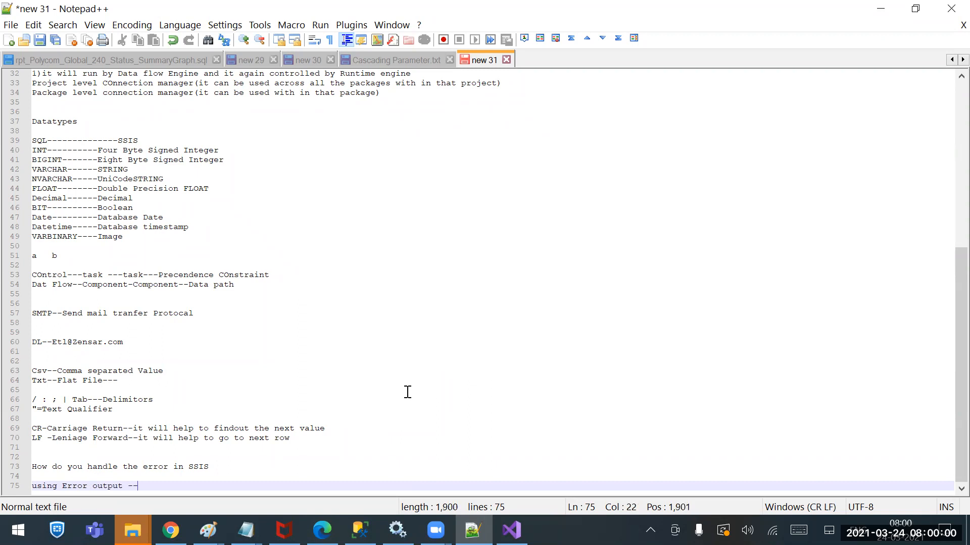
# Write "Ignore the failure" as the first option under the error output line, after a blank line
pyautogui.press('Return')
pyautogui.press('Return')
pyautogui.write('Ignpor')
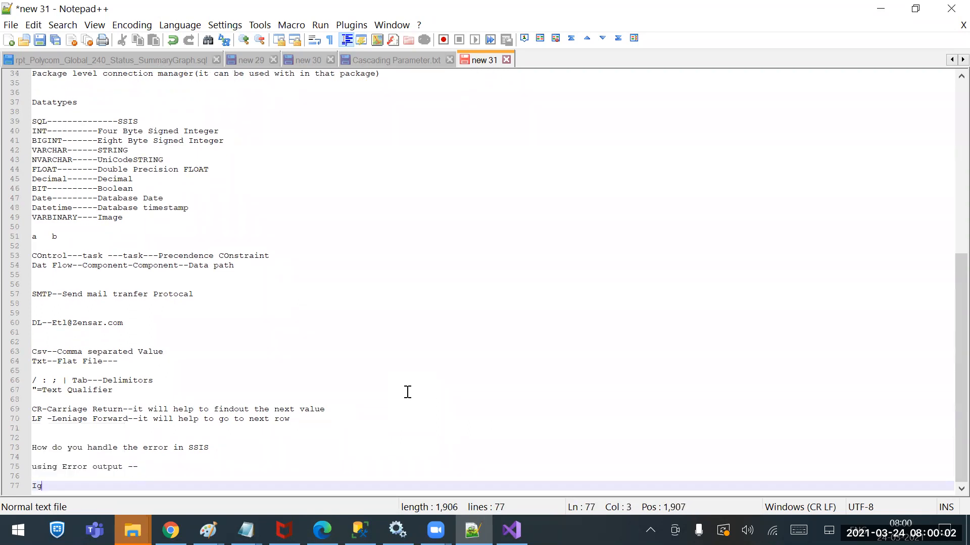
pyautogui.press('BackSpace')
pyautogui.press('BackSpace')
pyautogui.press('BackSpace')
pyautogui.press('BackSpace')
pyautogui.write('nore t')
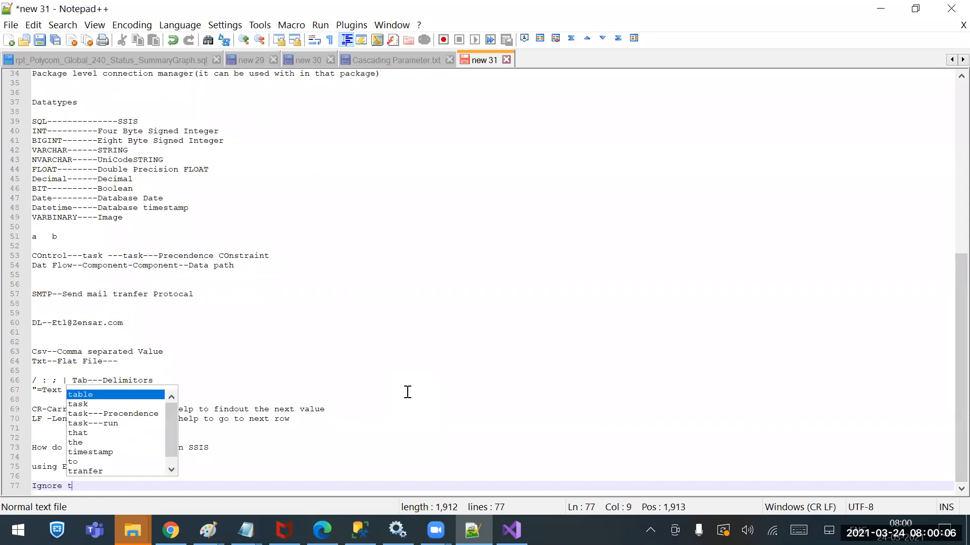
pyautogui.write('he failes')
pyautogui.press('Return')
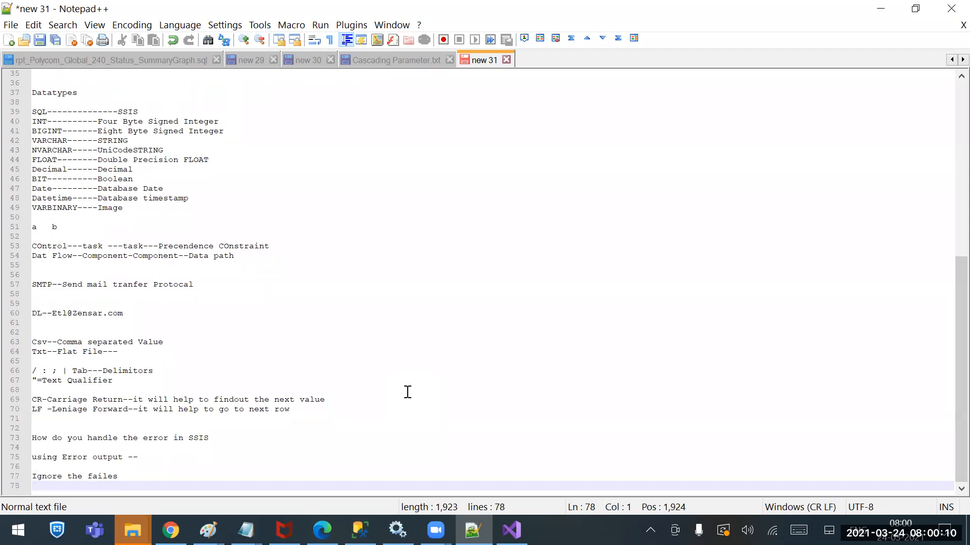
pyautogui.press('BackSpace')
pyautogui.press('BackSpace')
pyautogui.press('BackSpace')
pyautogui.press('BackSpace')
pyautogui.write('lur')
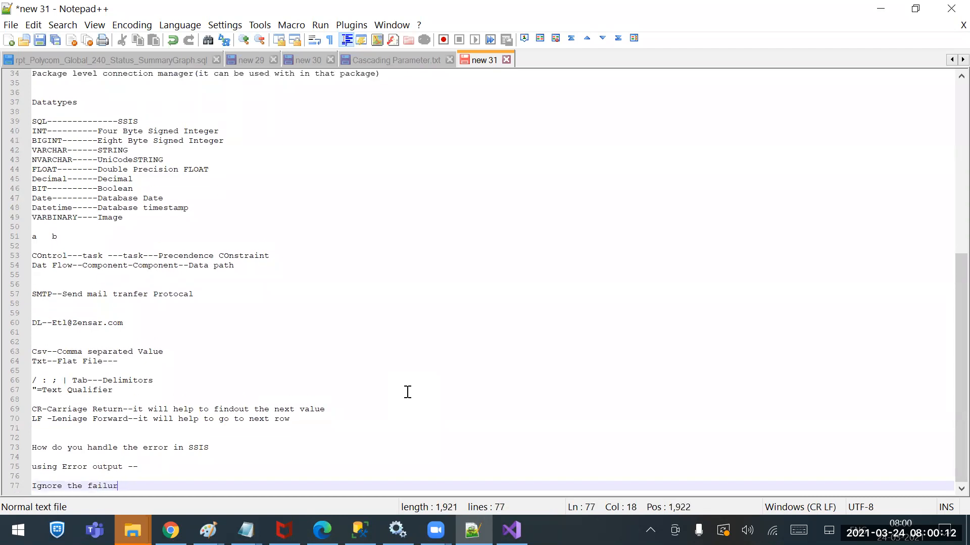
pyautogui.write('e')
# Add "Direct the failuers" as the second error output option on its own line
pyautogui.press('Return')
pyautogui.write('Direc')
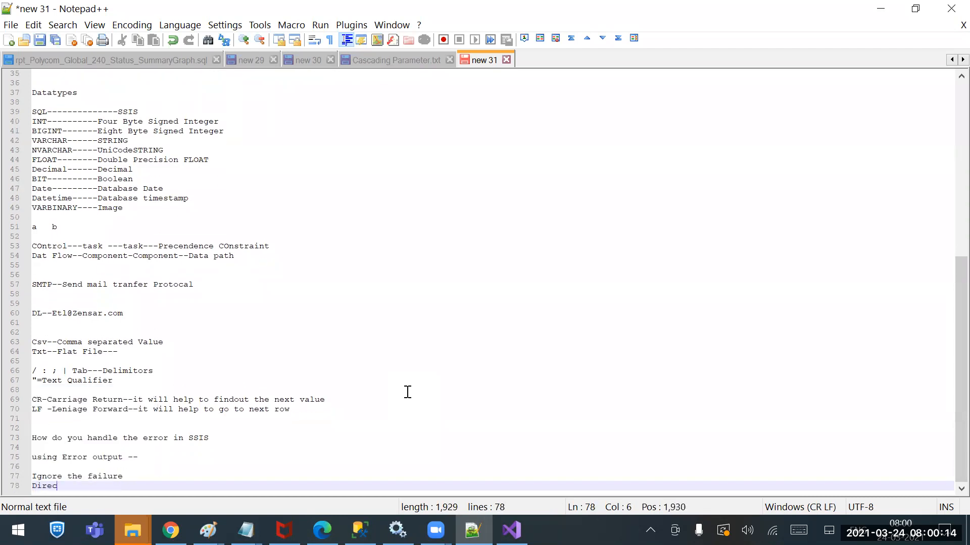
pyautogui.write('t the failuers')
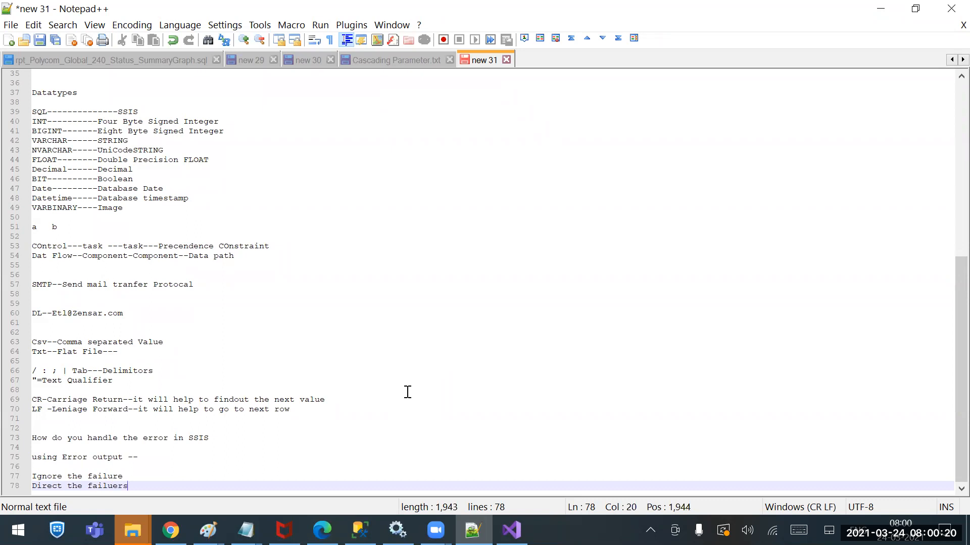
# Add "Fail component" as the third error output option on its own line
pyautogui.press('Return')
pyautogui.write('Fail')
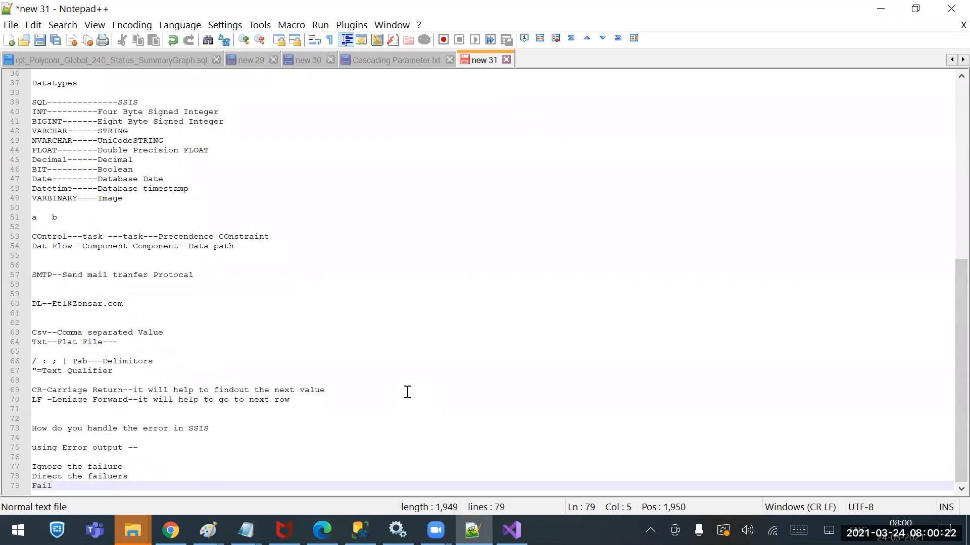
pyautogui.write('u')
pyautogui.press('BackSpace')
pyautogui.press('BackSpace')
pyautogui.press('BackSpace')
pyautogui.press('BackSpace')
pyautogui.write('ail compo')
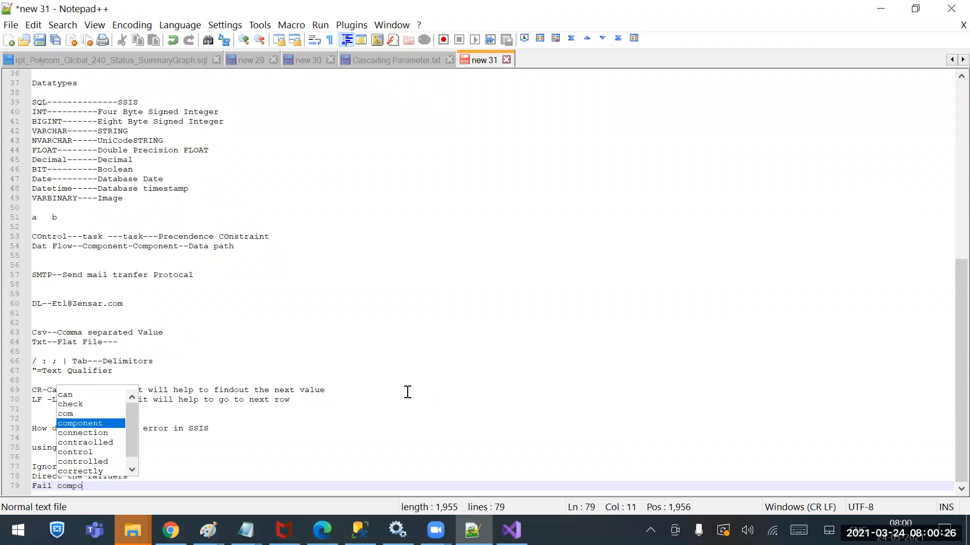
pyautogui.write('nent')
# Switch back to Visual Studio and return to the Configure Error Output dialog
pyautogui.click(511, 530)
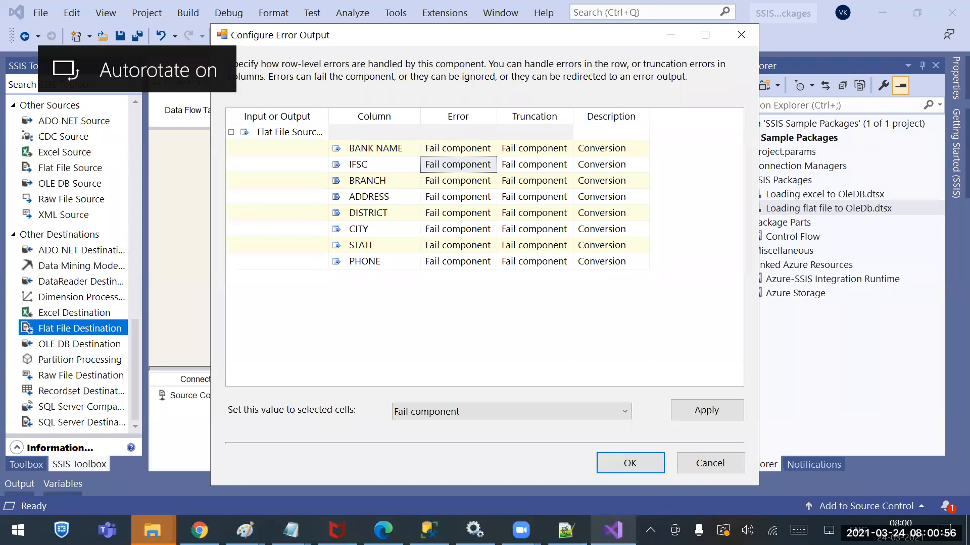
pyautogui.rightClick(613, 531)
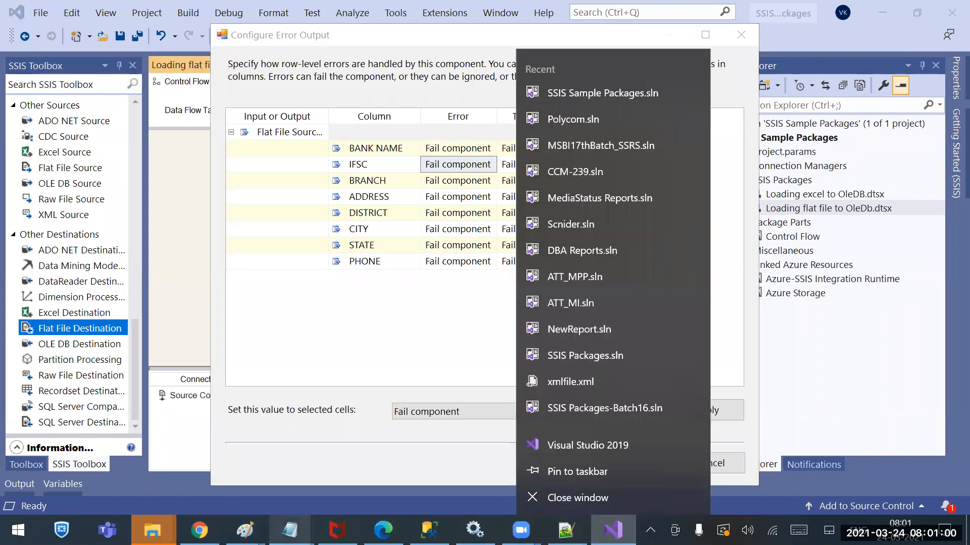
pyautogui.click(397, 344)
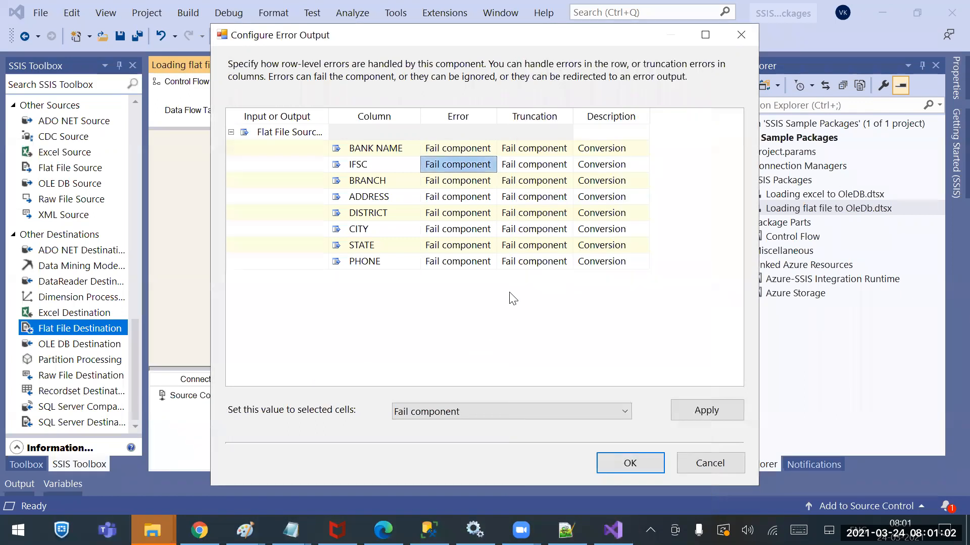
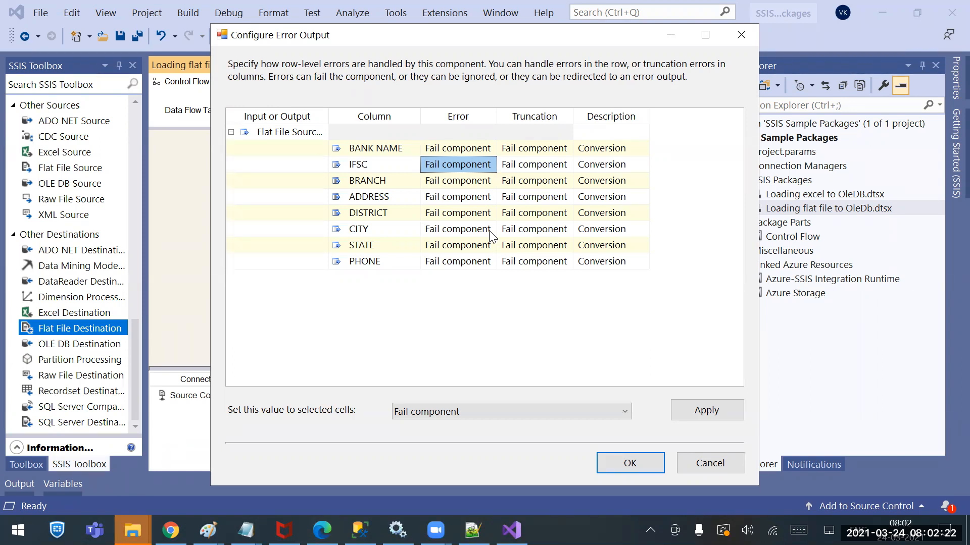
# Set the Error handling of the PHONE column to Redirect row
pyautogui.click(477, 256)
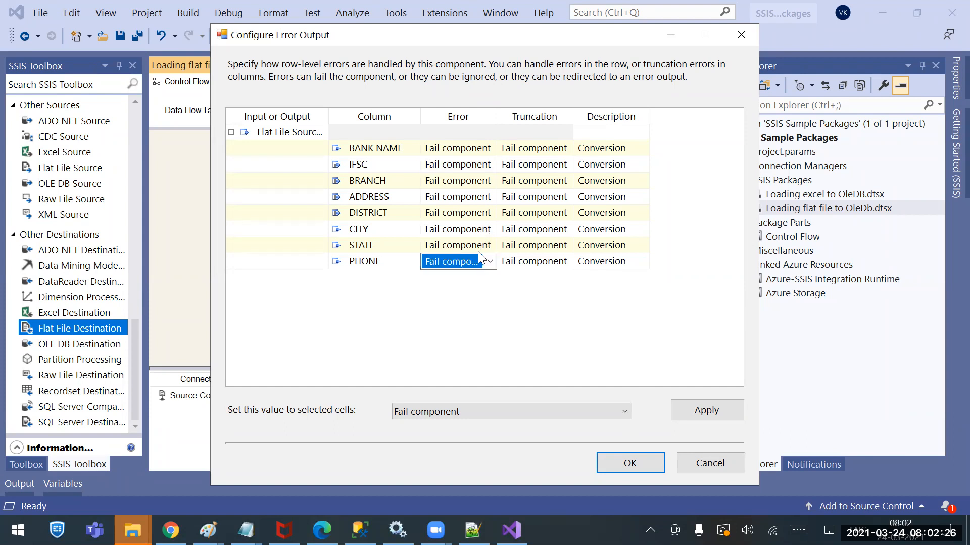
pyautogui.click(468, 170)
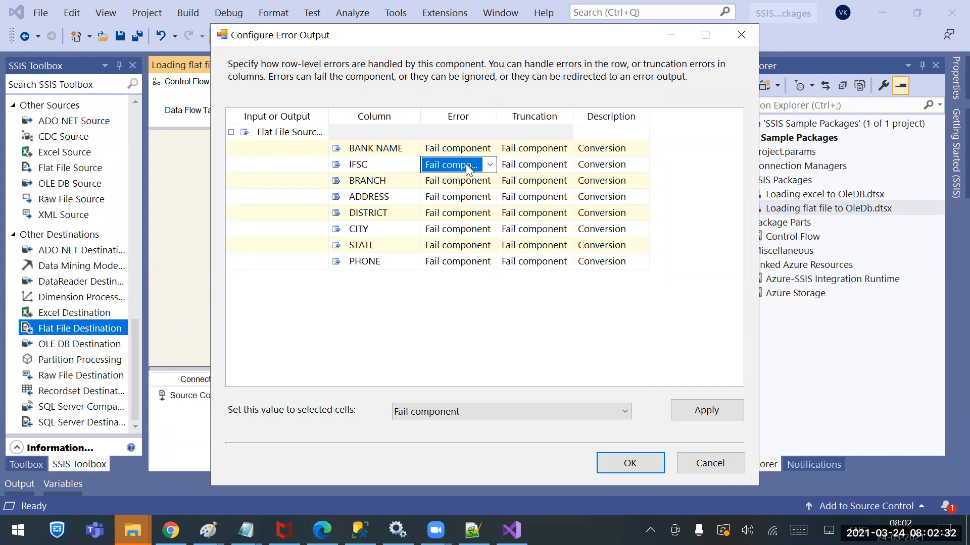
pyautogui.click(469, 262)
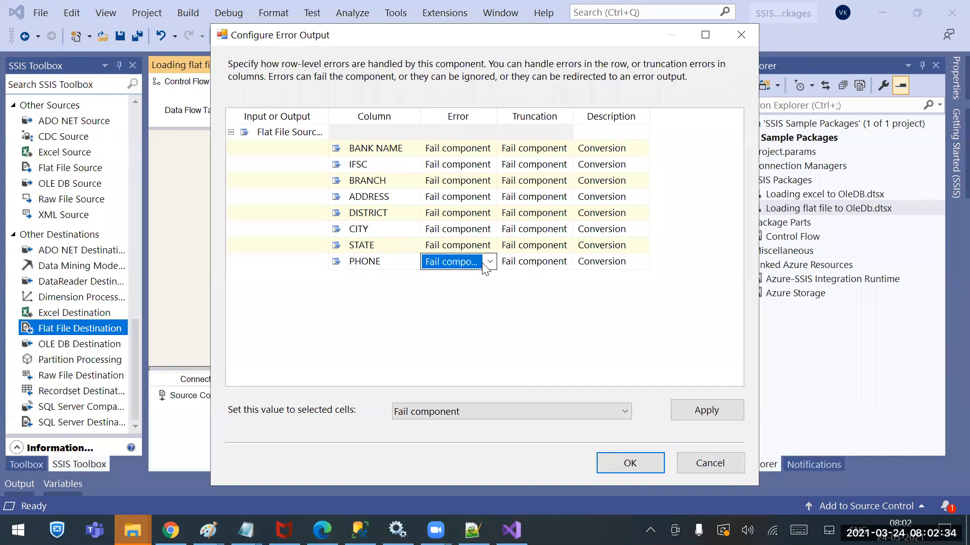
pyautogui.click(490, 262)
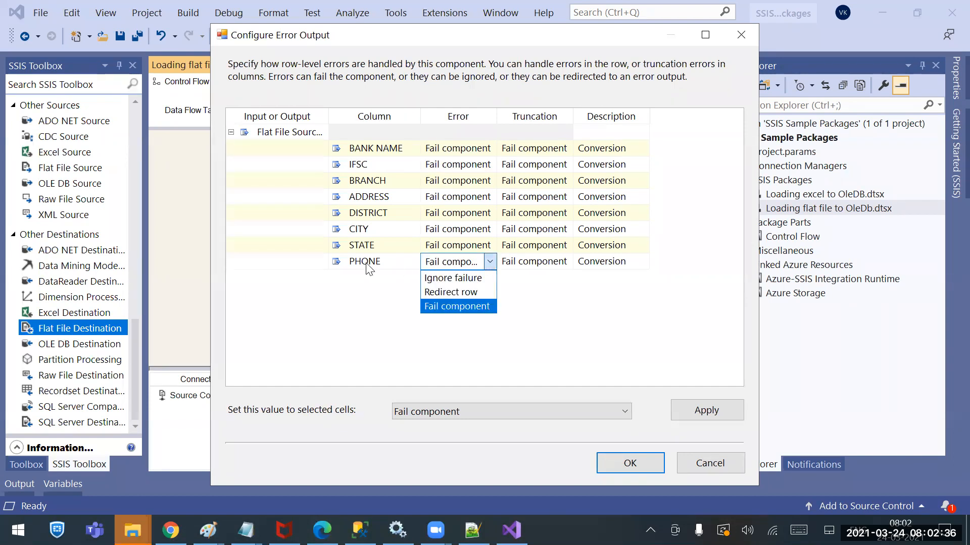
pyautogui.click(451, 293)
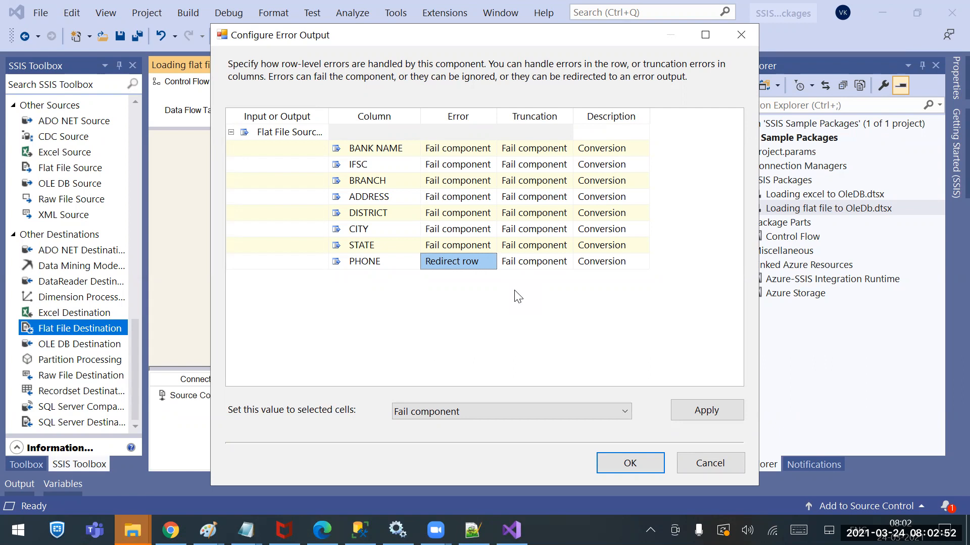
# Examine the Truncation handling options available for the PHONE column
pyautogui.click(565, 261)
pyautogui.click(566, 261)
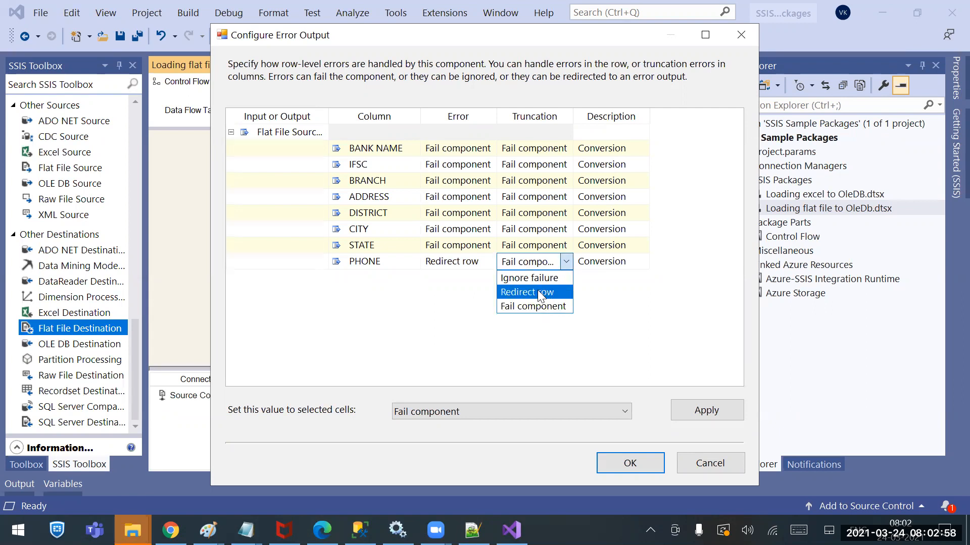
pyautogui.click(684, 313)
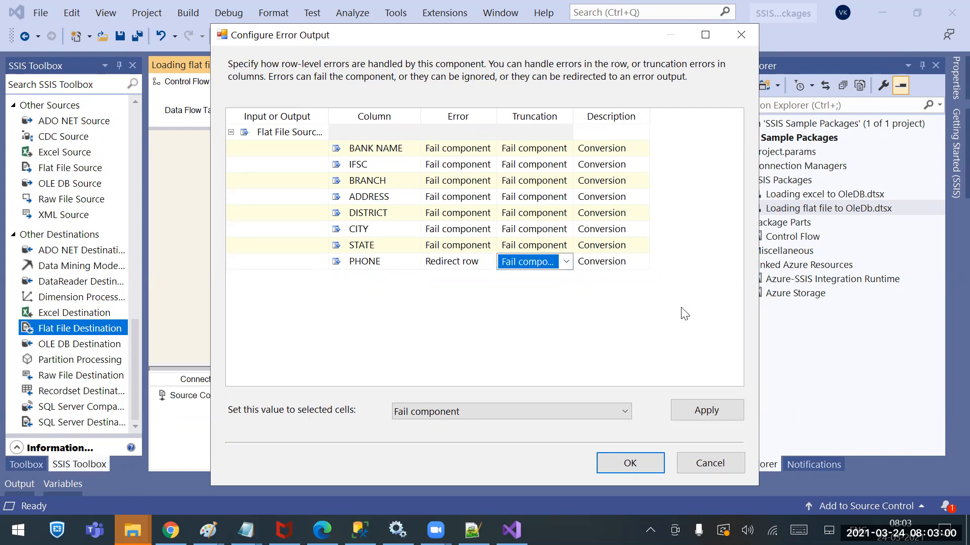
pyautogui.click(511, 300)
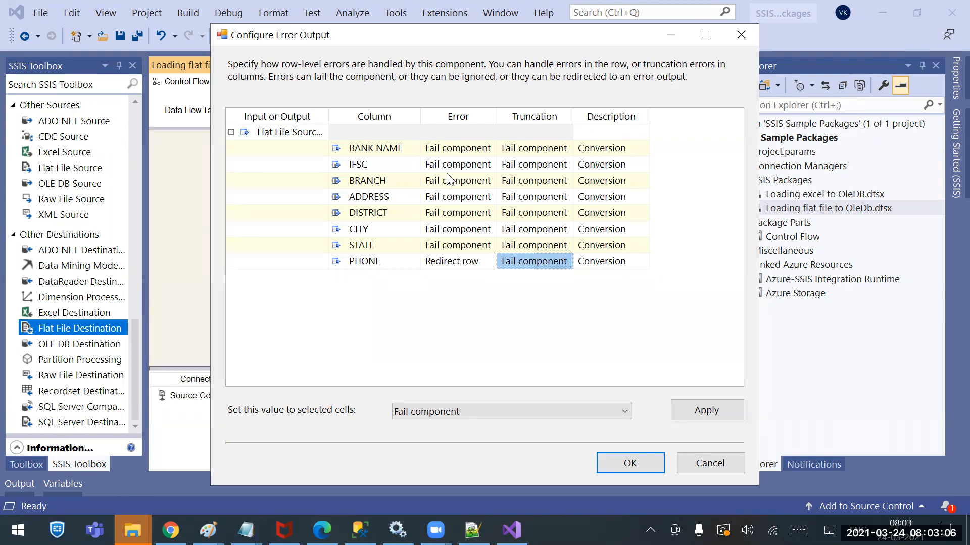
# Select the PHONE column's Error cell and apply the Fail component value to it
pyautogui.click(455, 263)
pyautogui.click(454, 263)
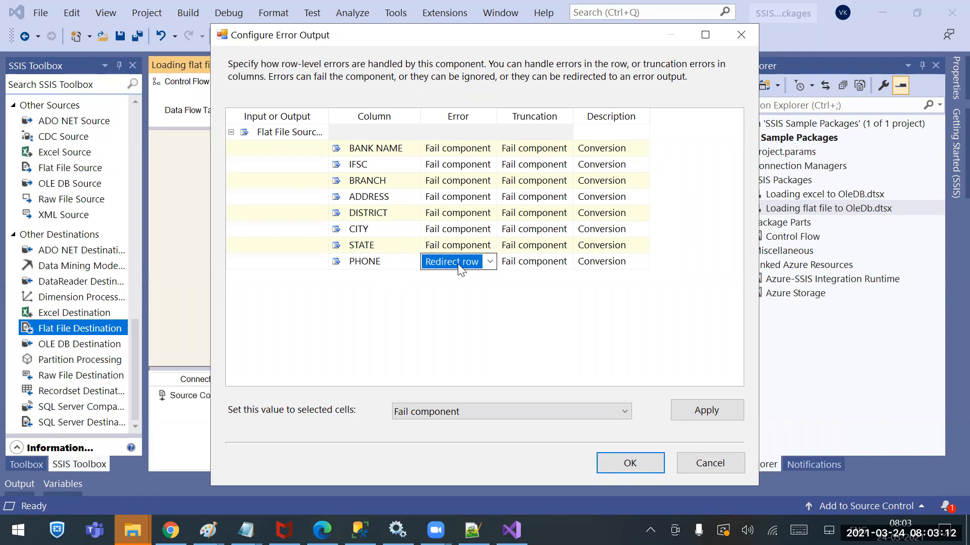
pyautogui.click(506, 316)
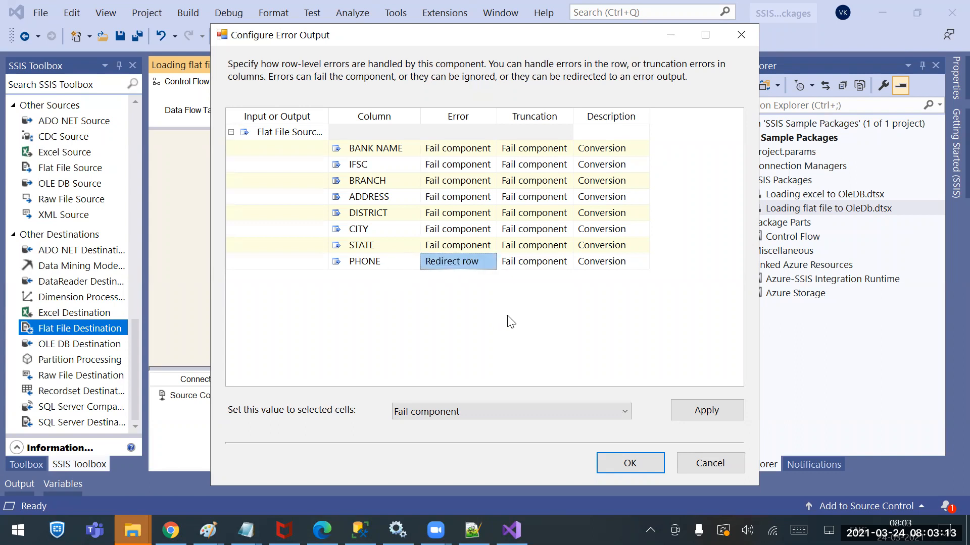
pyautogui.click(718, 409)
# Set the PHONE column's Error handling to Redirect row, apply Redirect row to the selected cell and accept the error output configuration
pyautogui.click(491, 266)
pyautogui.click(490, 265)
pyautogui.click(455, 292)
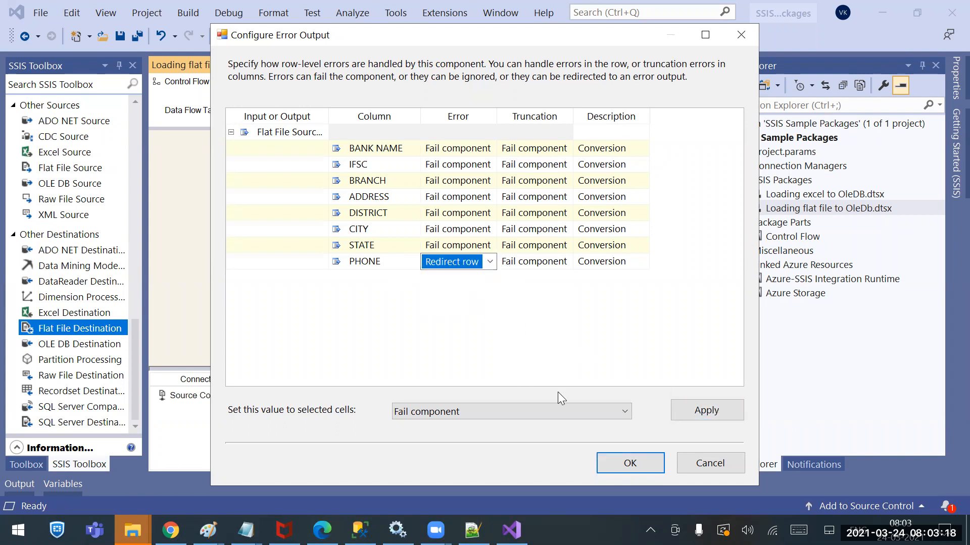
pyautogui.click(601, 410)
pyautogui.click(438, 451)
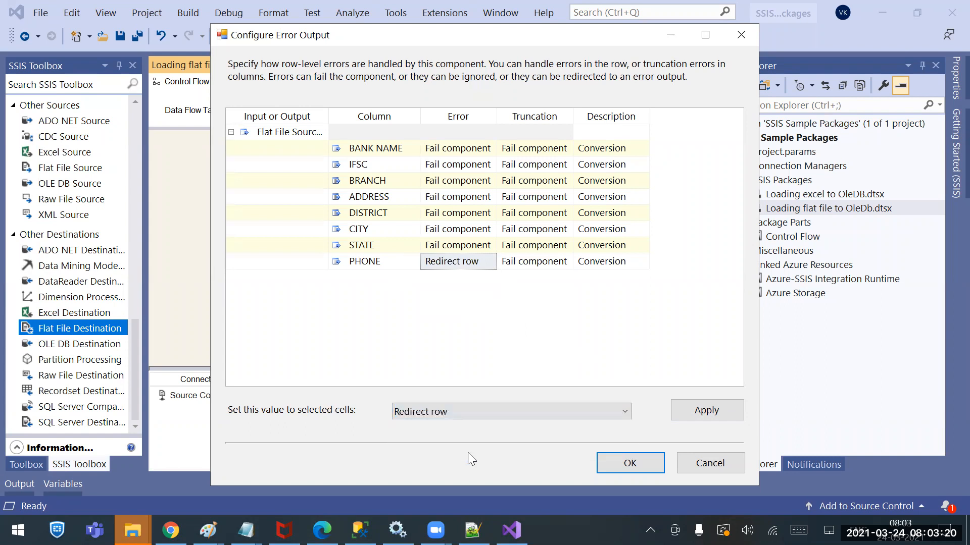
pyautogui.click(701, 417)
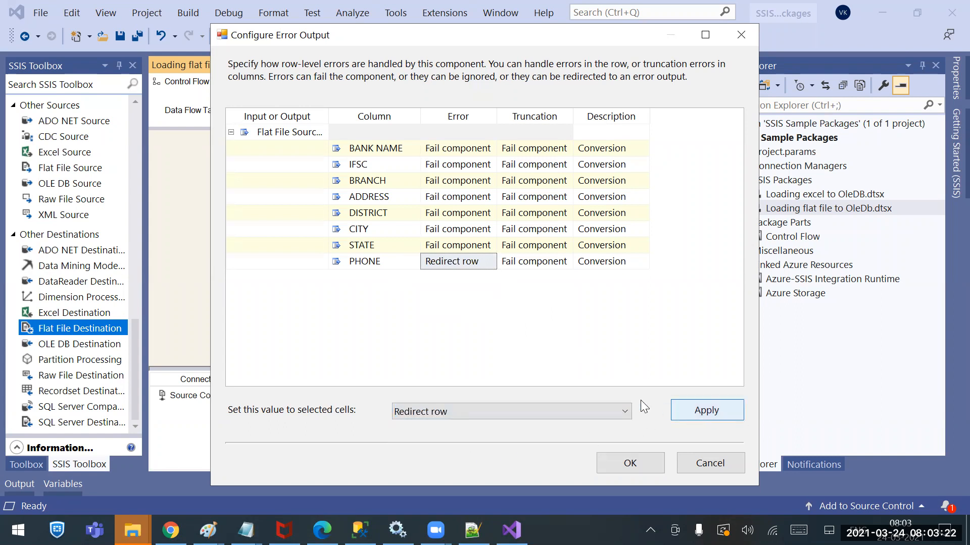
pyautogui.click(462, 362)
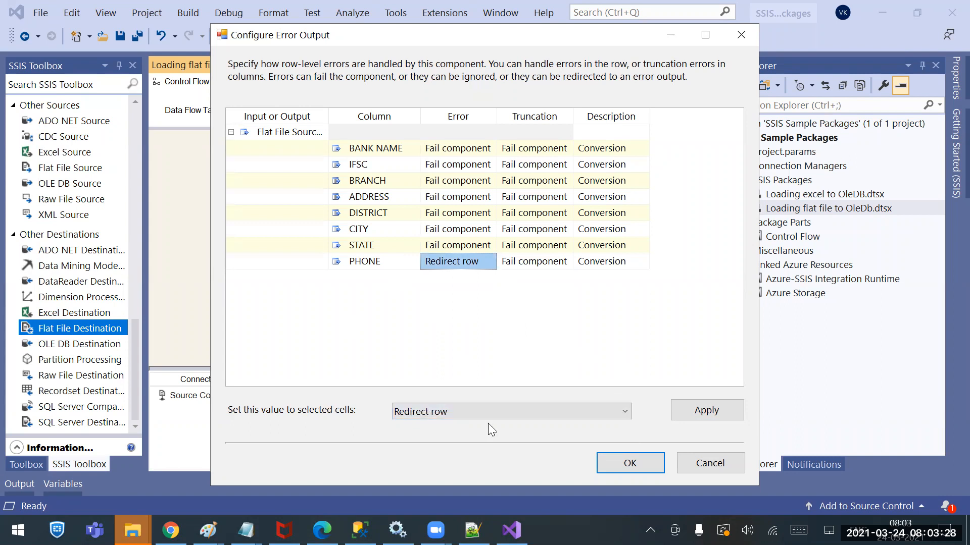
pyautogui.click(616, 463)
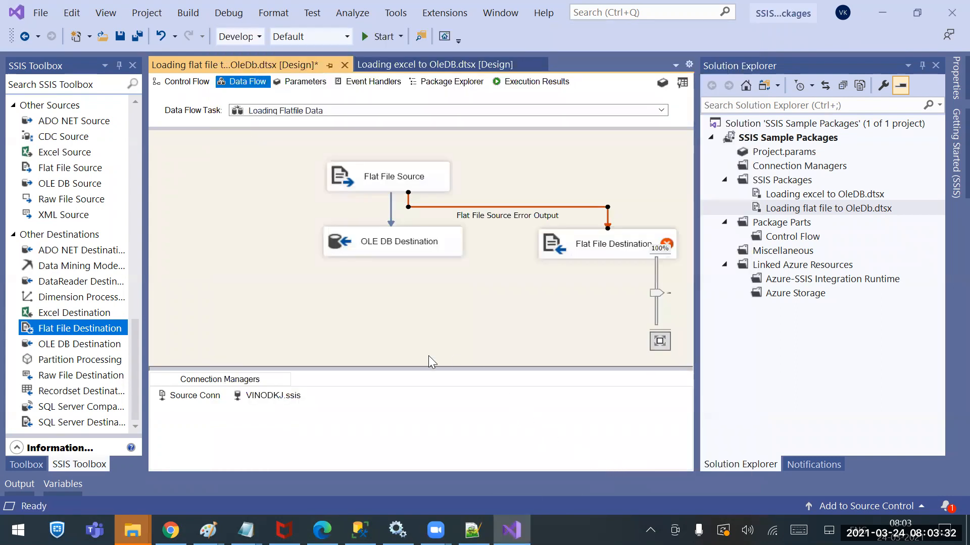
# Open the Flat File Destination for editing and create a new connection manager in Delimited format
pyautogui.click(567, 313)
pyautogui.moveTo(592, 251)
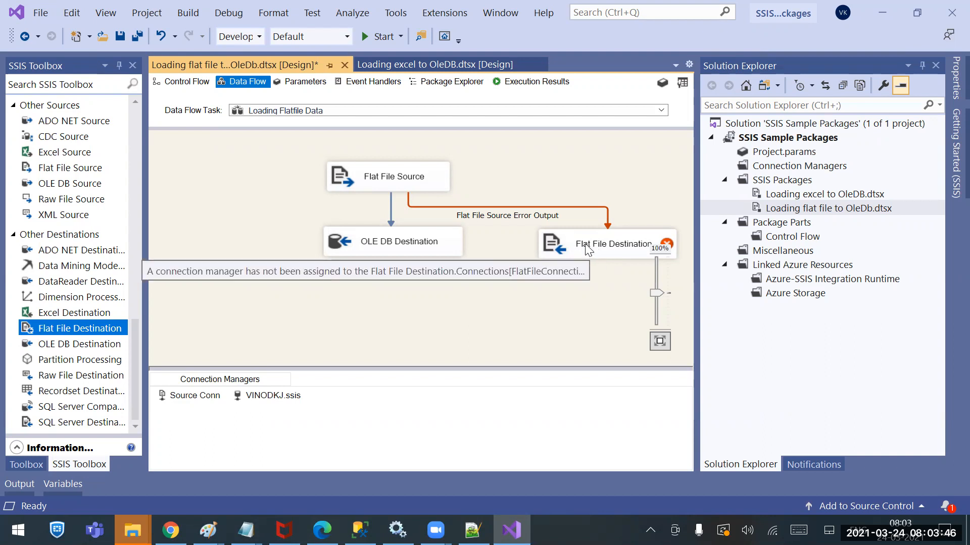
pyautogui.click(581, 248)
pyautogui.doubleClick(581, 248)
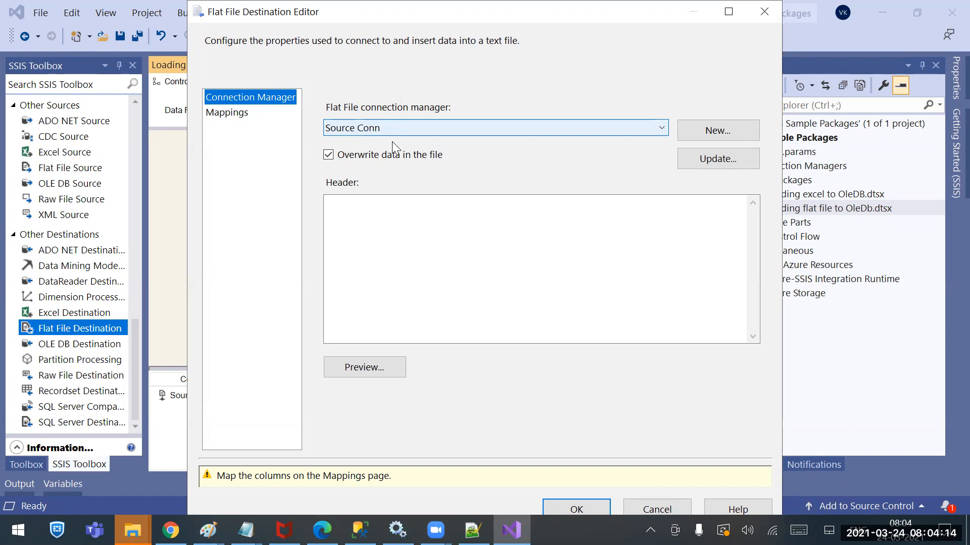
pyautogui.click(721, 130)
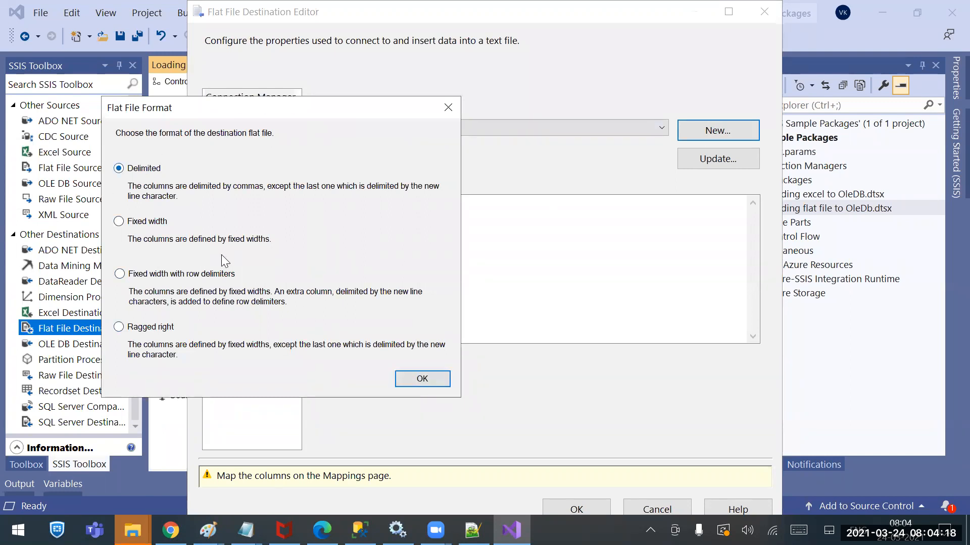
pyautogui.click(424, 378)
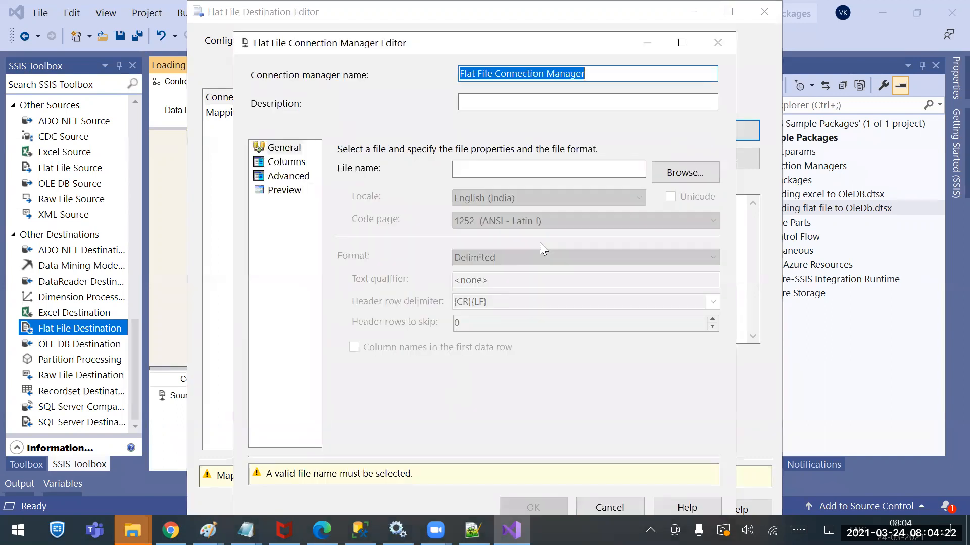
# Set the new connection's file to a CSV named ErrorFIle in the SSIS Sources folder
pyautogui.click(681, 177)
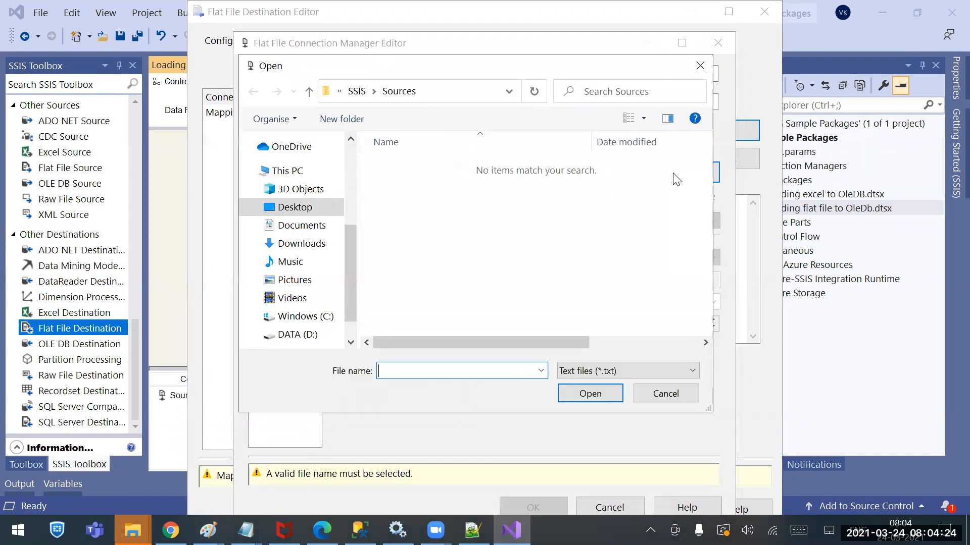
pyautogui.click(403, 365)
pyautogui.write('ErrorFIle')
pyautogui.click(646, 372)
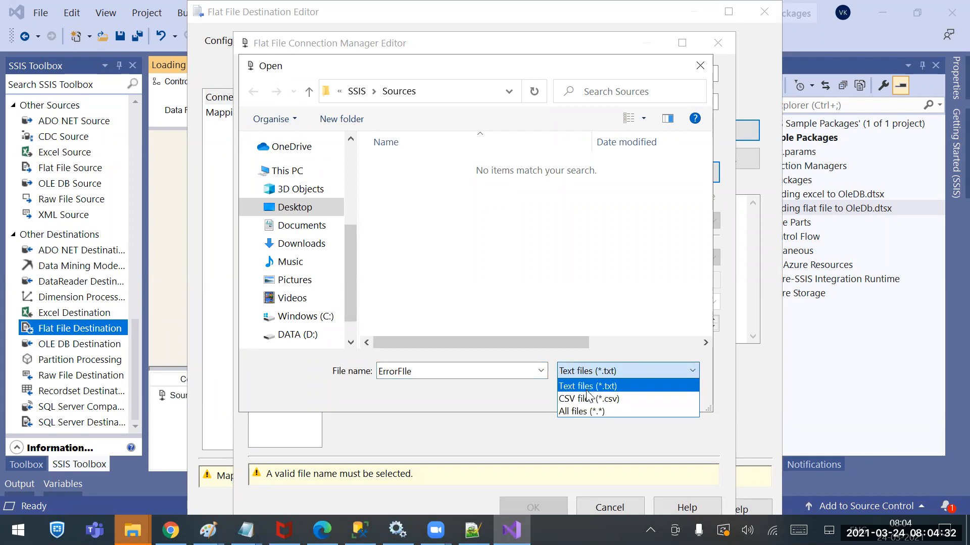
pyautogui.click(589, 398)
pyautogui.click(569, 395)
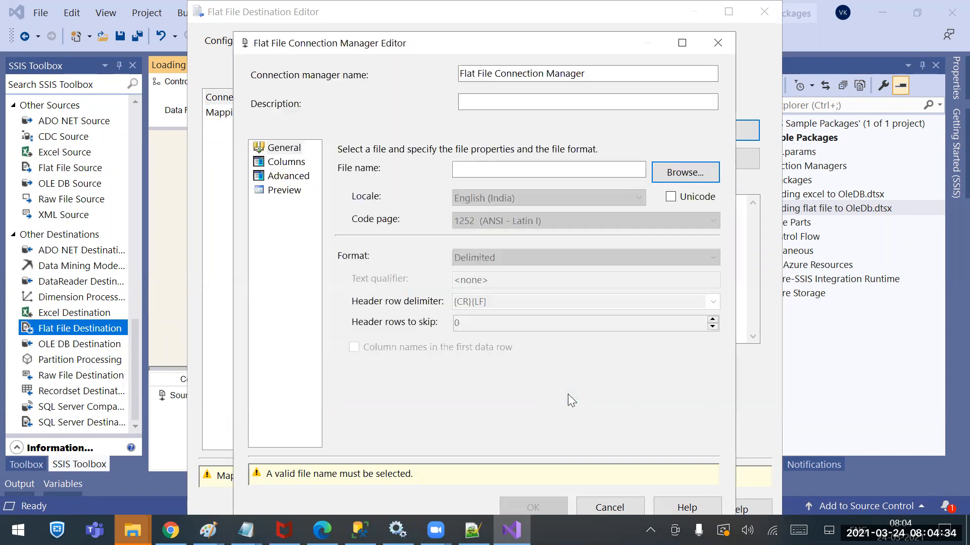
# Review the connection's column, advanced and preview settings, and accept the new Flat File Connection Manager
pyautogui.click(286, 163)
pyautogui.click(292, 181)
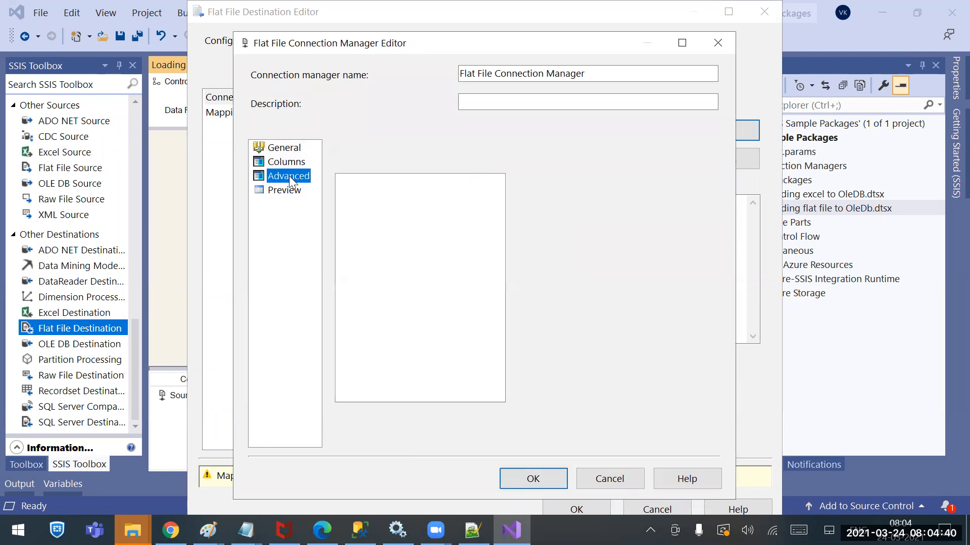
pyautogui.click(289, 191)
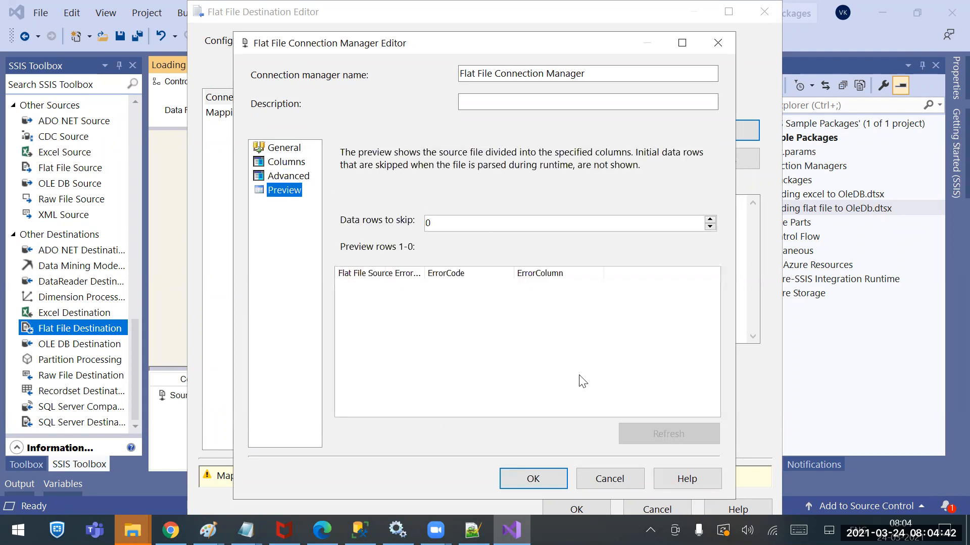
pyautogui.click(533, 481)
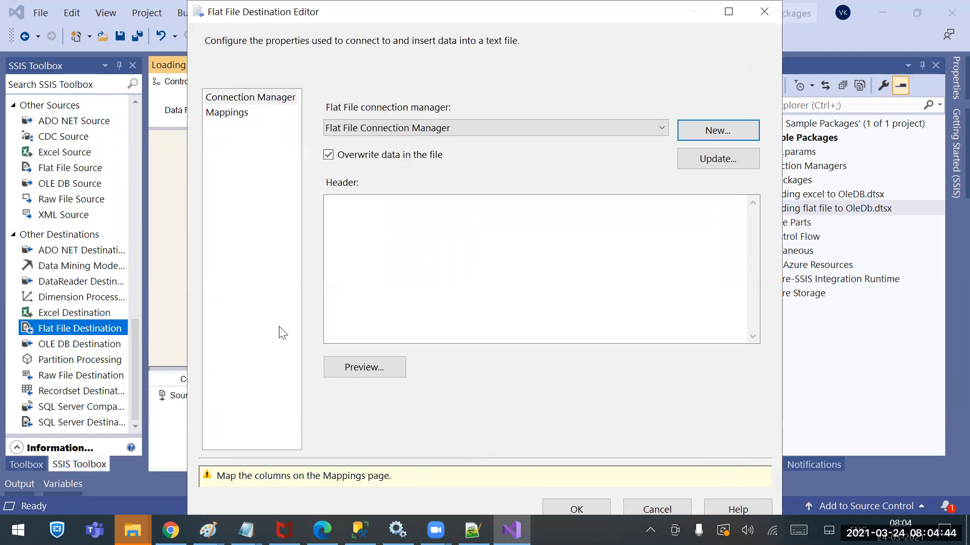
# Map the error output columns to the destination columns, enlarge both column lists to check them and accept the Flat File Destination settings
pyautogui.click(239, 117)
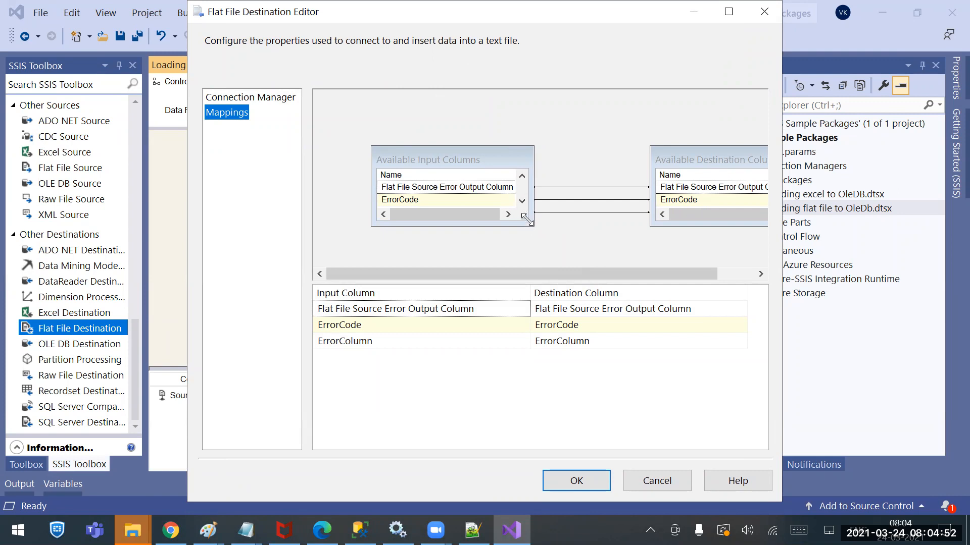
pyautogui.moveTo(528, 224); pyautogui.dragTo(613, 265)
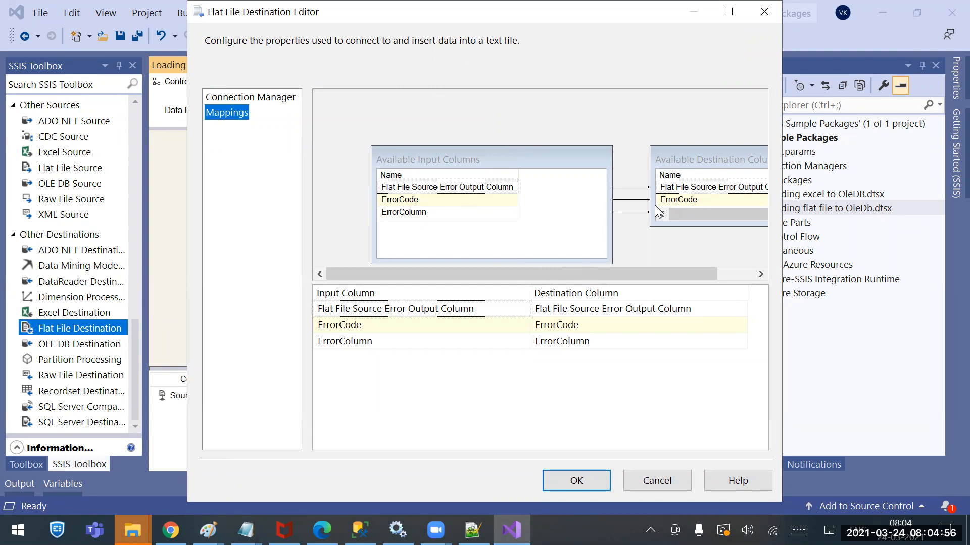
pyautogui.moveTo(703, 224); pyautogui.dragTo(704, 267)
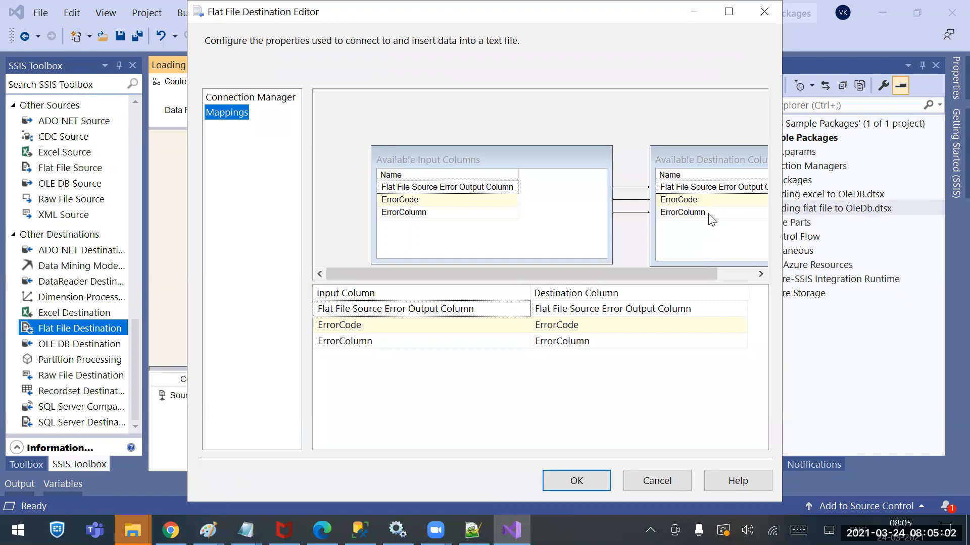
pyautogui.click(601, 480)
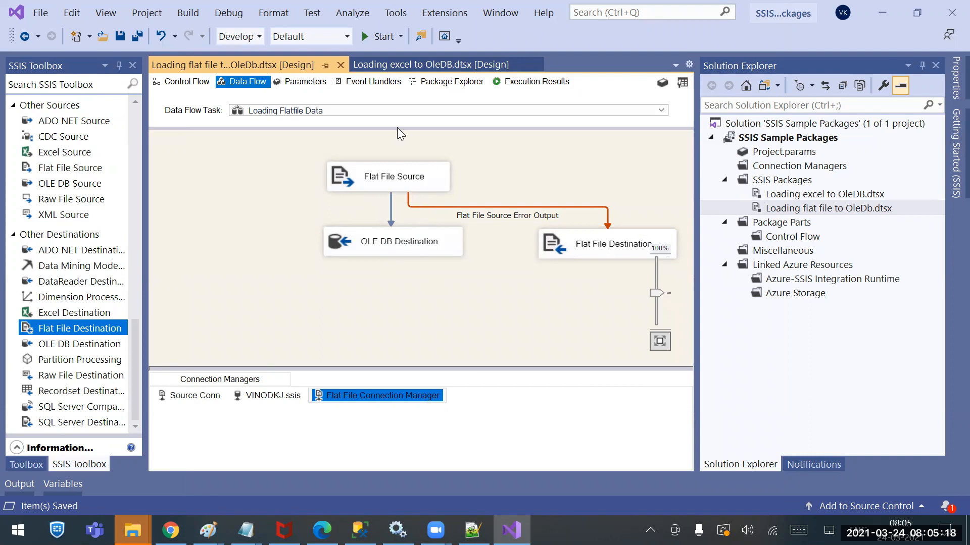
# Run the flat file loading package with its error output connected
pyautogui.click(384, 37)
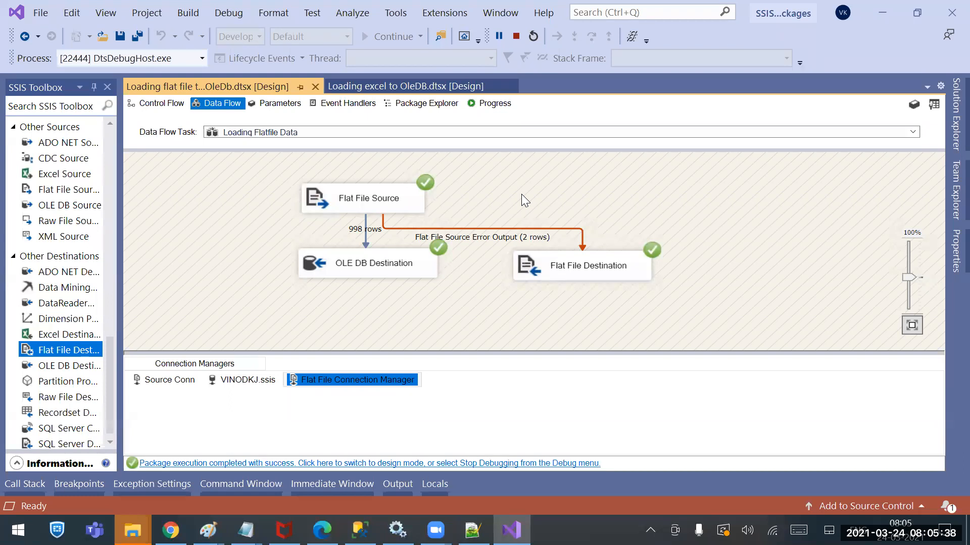
# Show the desktop, refresh it and check its items for the generated error file
pyautogui.click(967, 530)
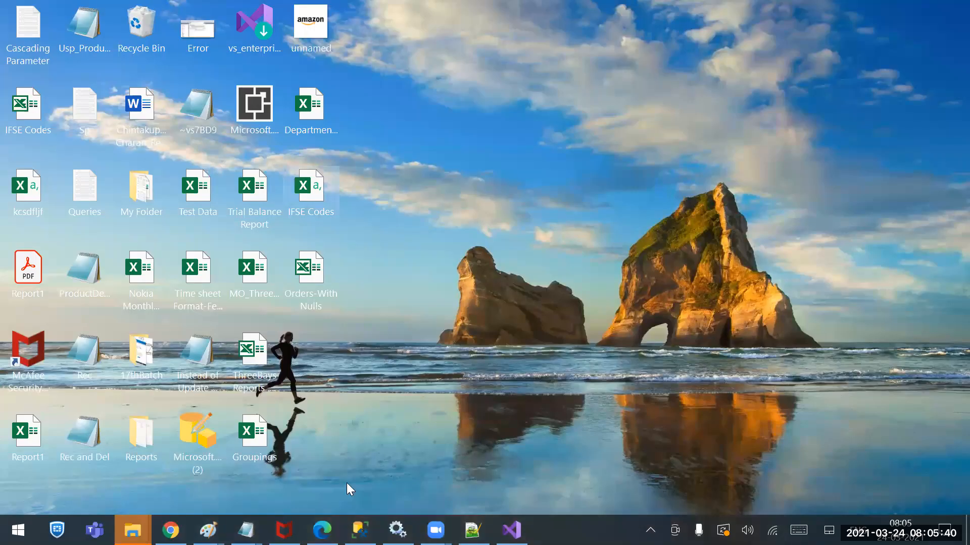
pyautogui.rightClick(441, 235)
pyautogui.click(369, 281)
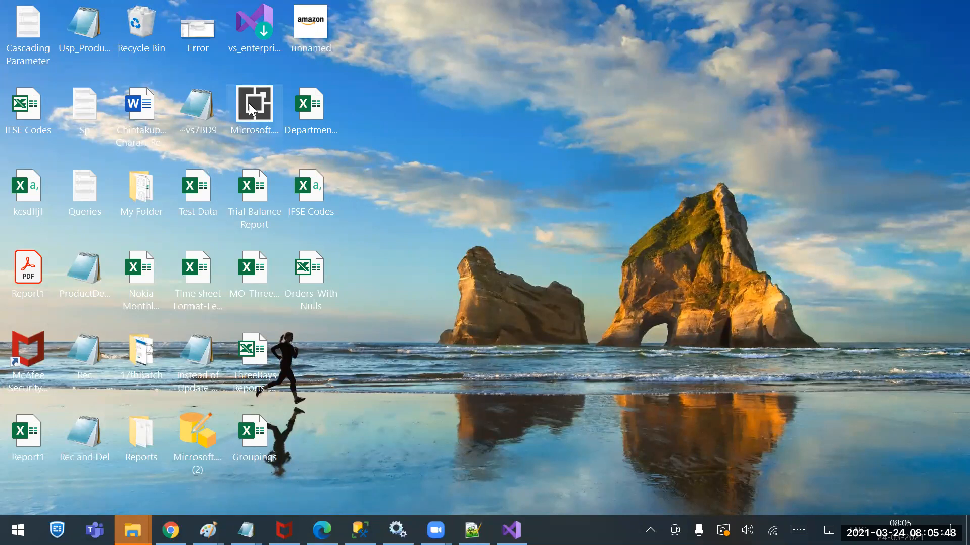
pyautogui.click(208, 38)
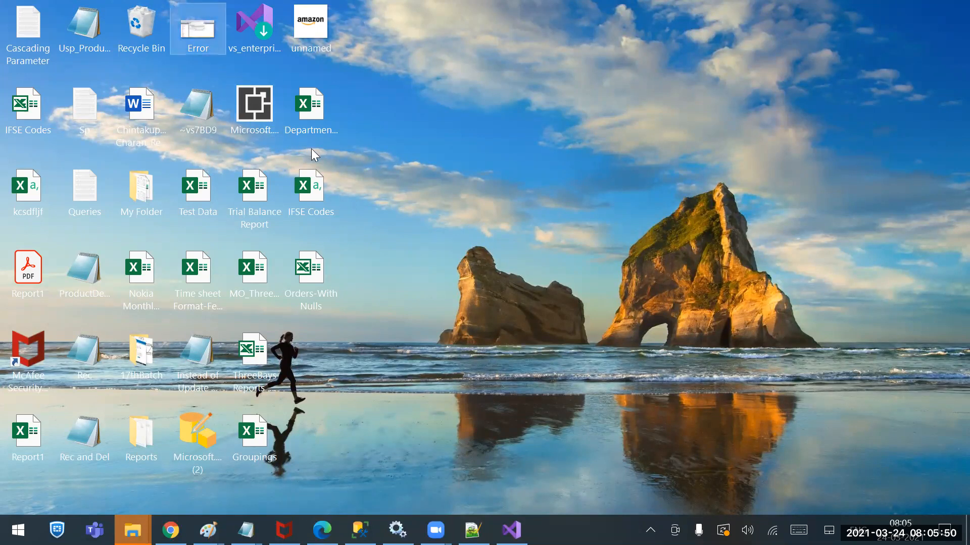
pyautogui.click(443, 187)
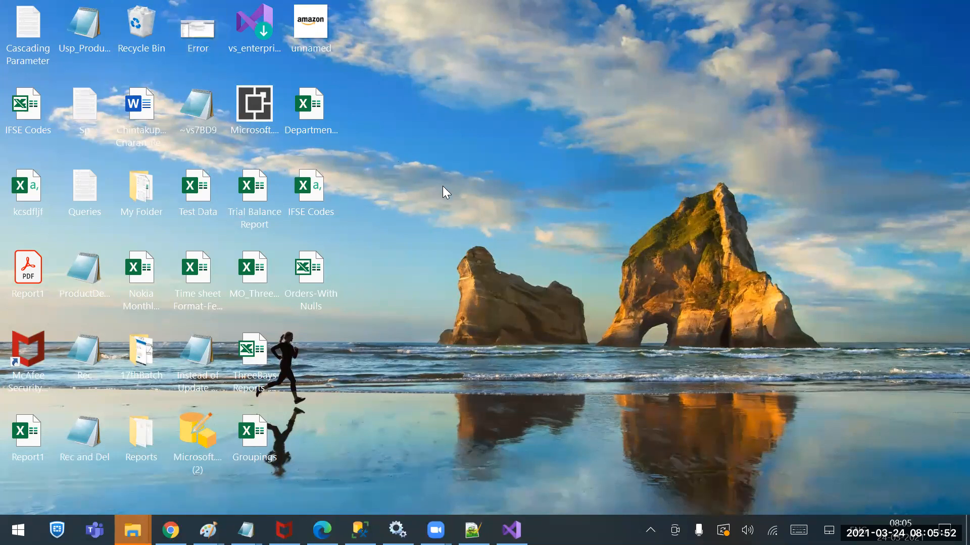
# Return to Visual Studio and check the output file path stored in the Flat File Connection Manager, leaving its settings unchanged
pyautogui.rightClick(443, 186)
pyautogui.moveTo(374, 214)
pyautogui.click(535, 240)
pyautogui.click(511, 529)
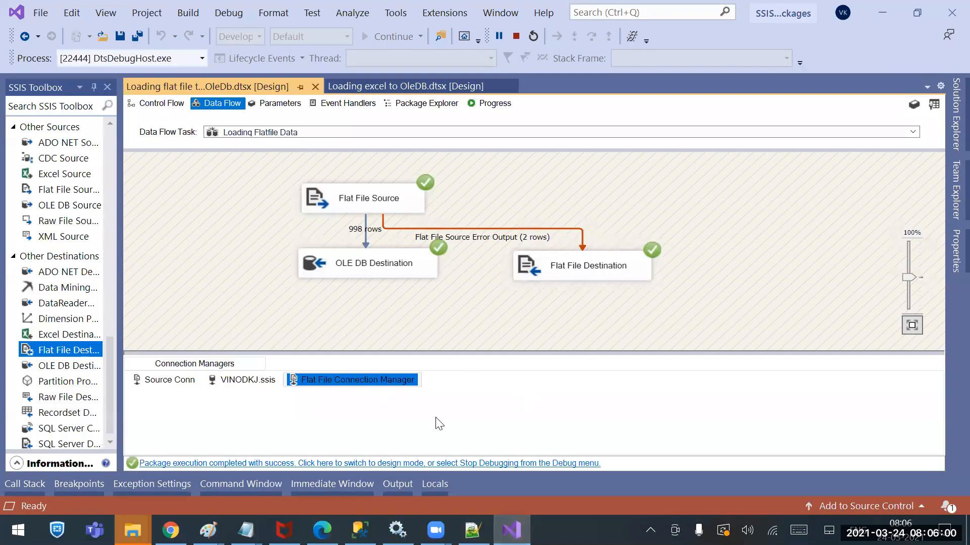
pyautogui.rightClick(337, 377)
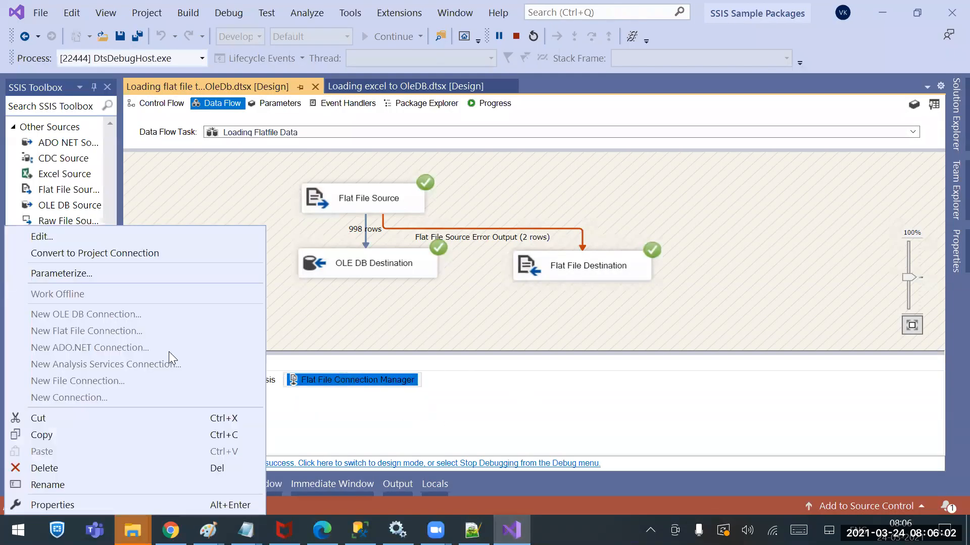
pyautogui.click(84, 236)
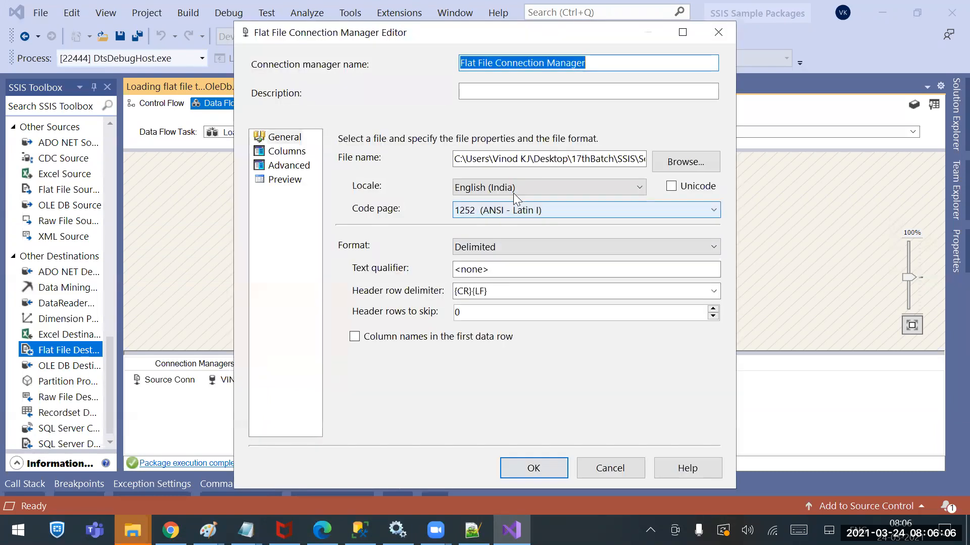
pyautogui.click(629, 159)
pyautogui.press('Right')
pyautogui.press('Right')
pyautogui.press('Right')
pyautogui.press('Right')
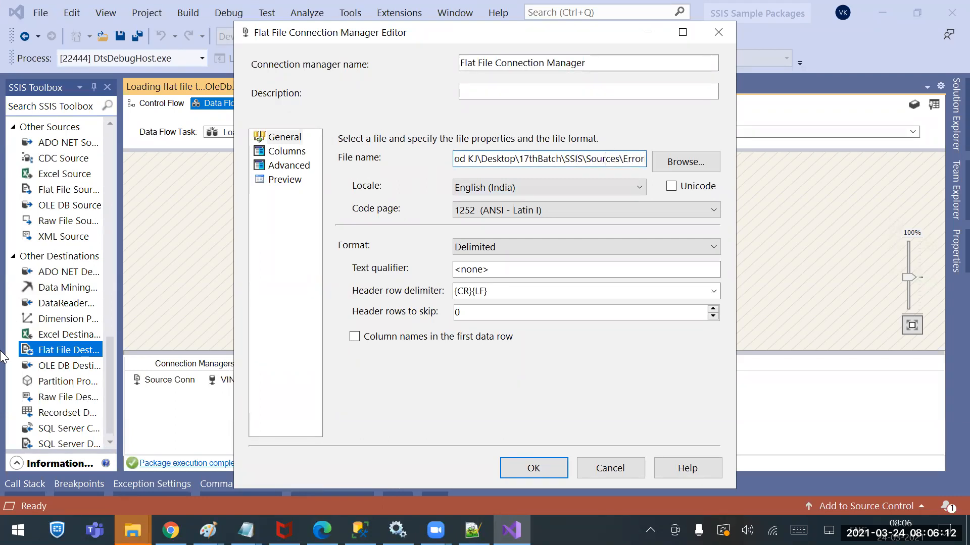
pyautogui.click(637, 475)
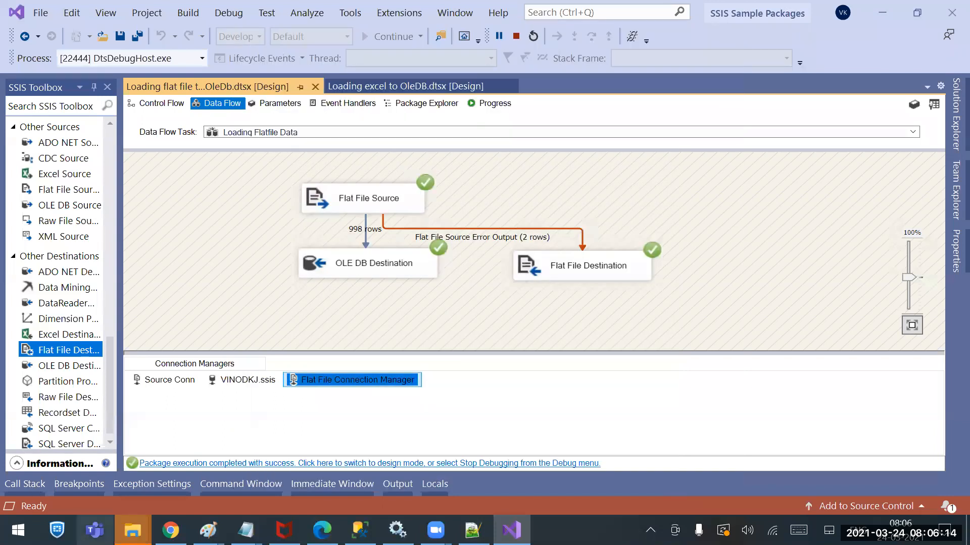
# Switch to the Sources folder in File Explorer and open the ErrorFIle CSV in Notepad++
pyautogui.rightClick(133, 530)
pyautogui.click(66, 207)
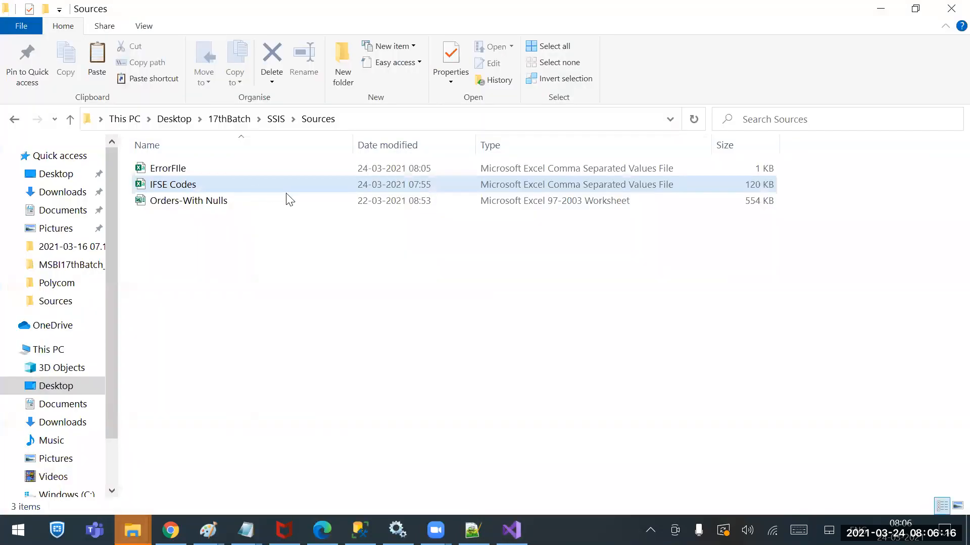
pyautogui.click(175, 173)
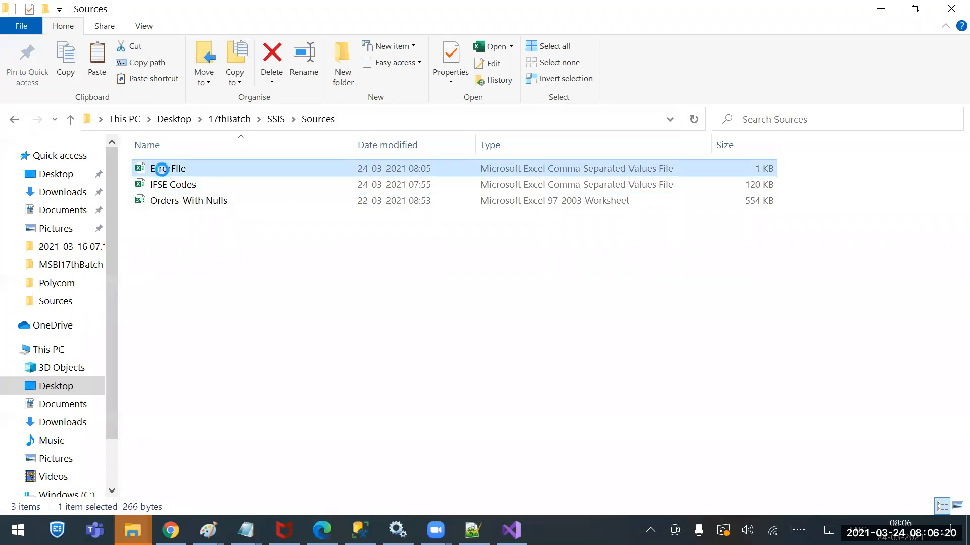
pyautogui.rightClick(160, 171)
pyautogui.click(126, 217)
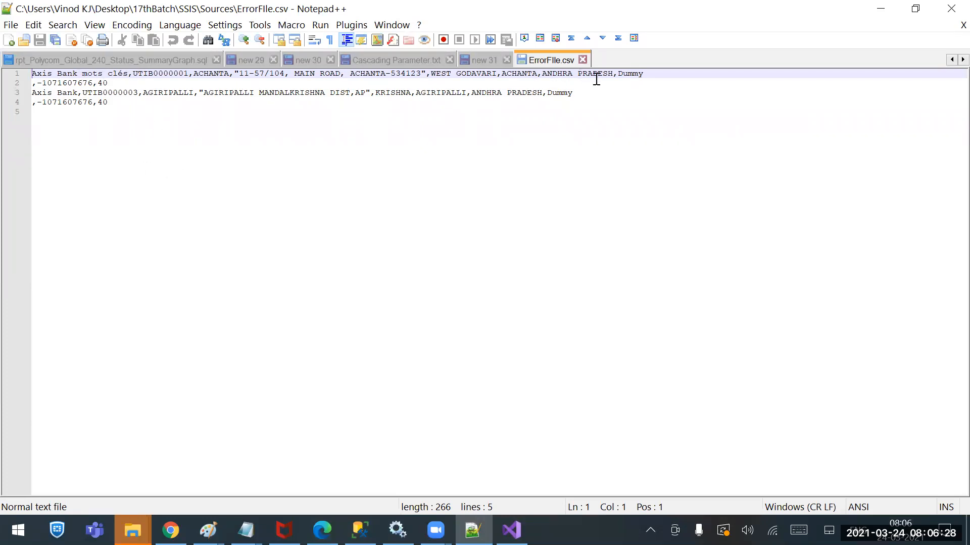
# Examine the Dummy phone value and all redirected rows in ErrorFIle.csv
pyautogui.moveTo(619, 75); pyautogui.dragTo(652, 74)
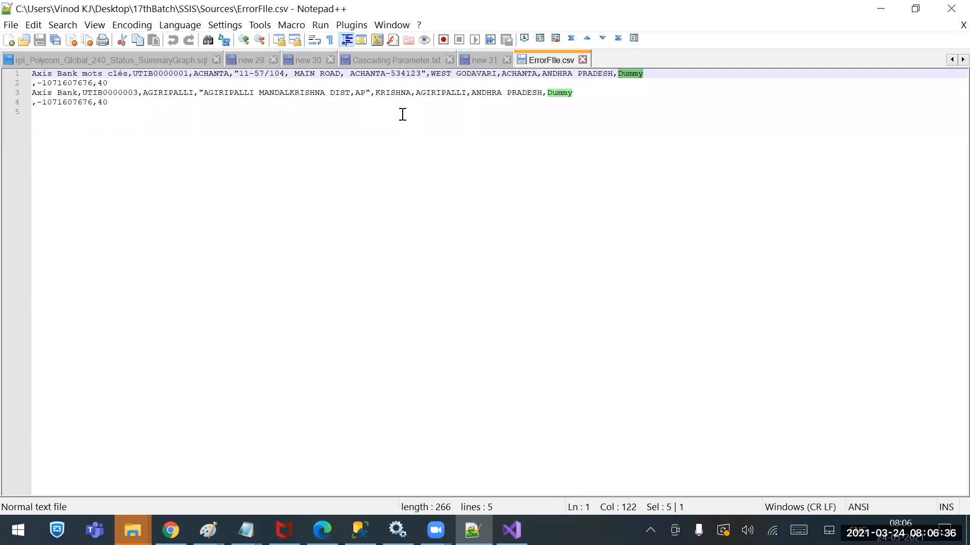
pyautogui.moveTo(123, 119); pyautogui.dragTo(9, 46)
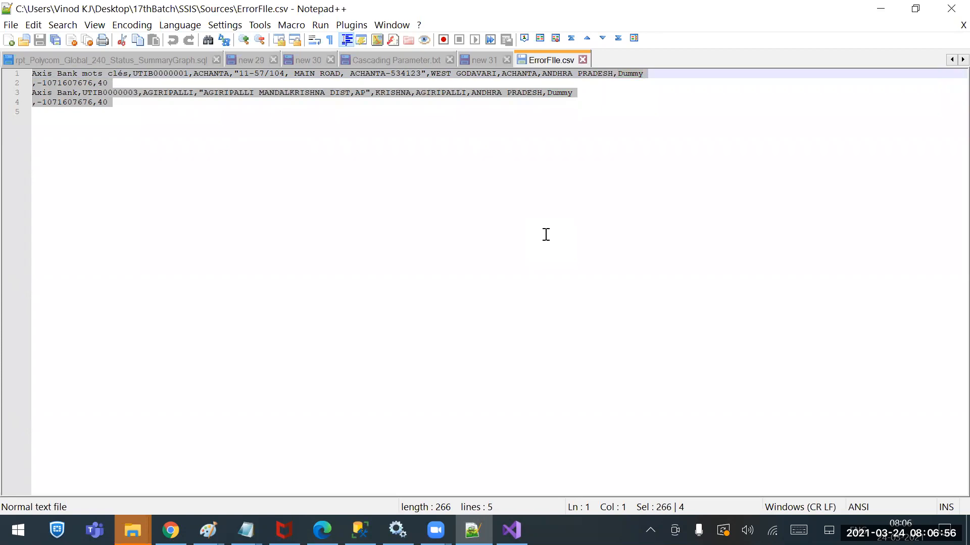
# Return to Visual Studio, stop debugging the package, and view the Flat File Source error output path's properties without changing them
pyautogui.hotkey('alt', 'Tab')
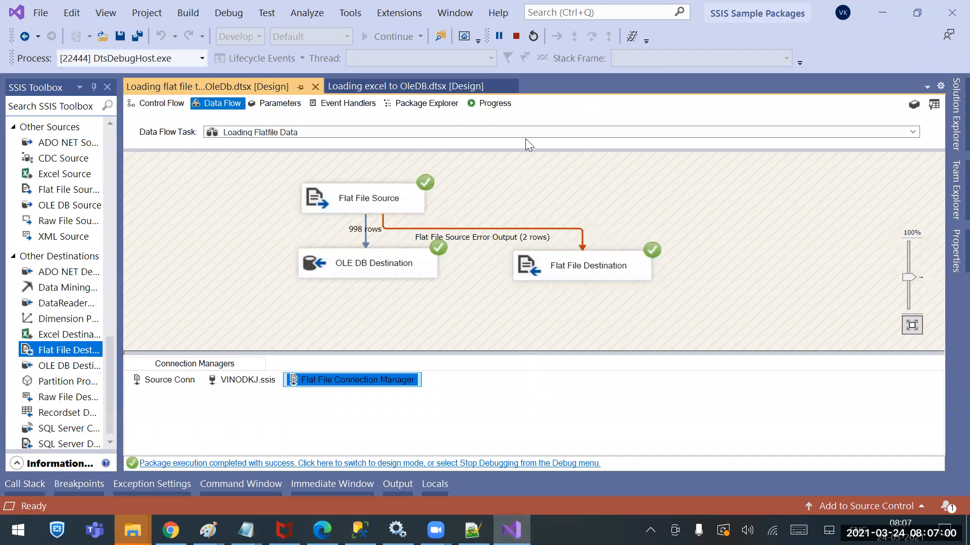
pyautogui.click(516, 38)
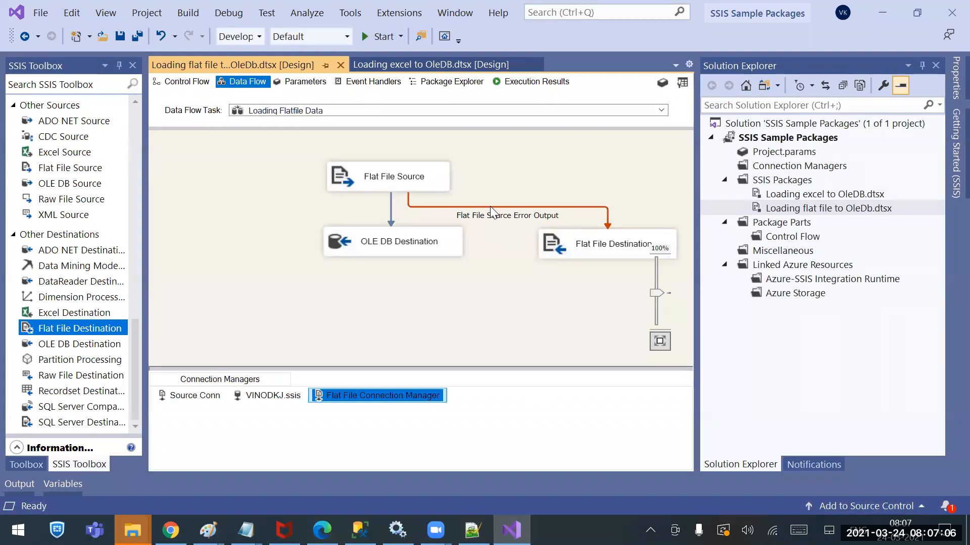
pyautogui.rightClick(490, 207)
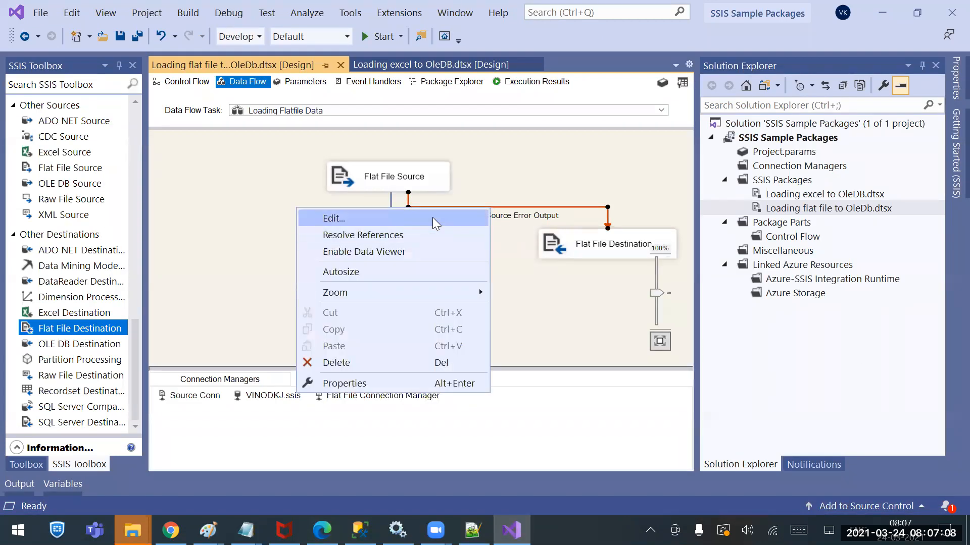
pyautogui.click(432, 218)
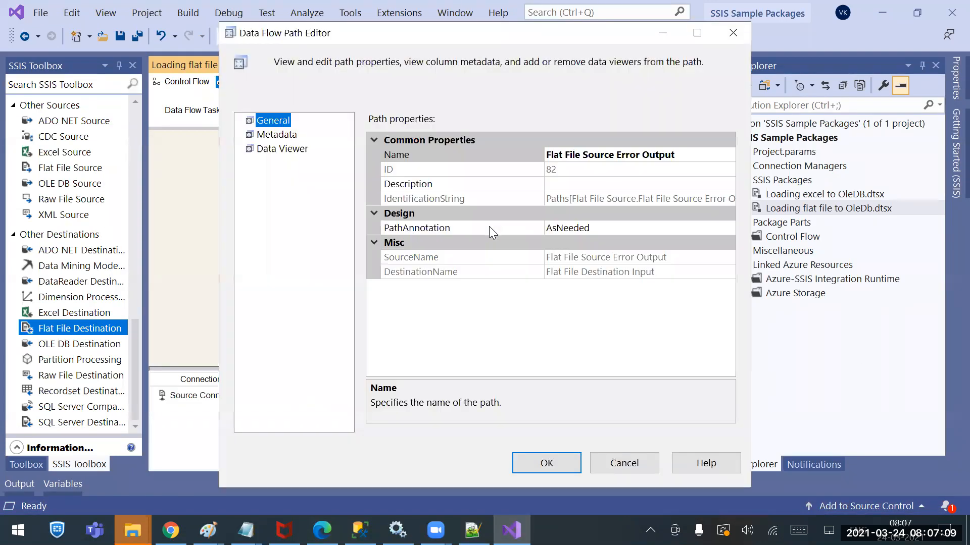
pyautogui.click(624, 464)
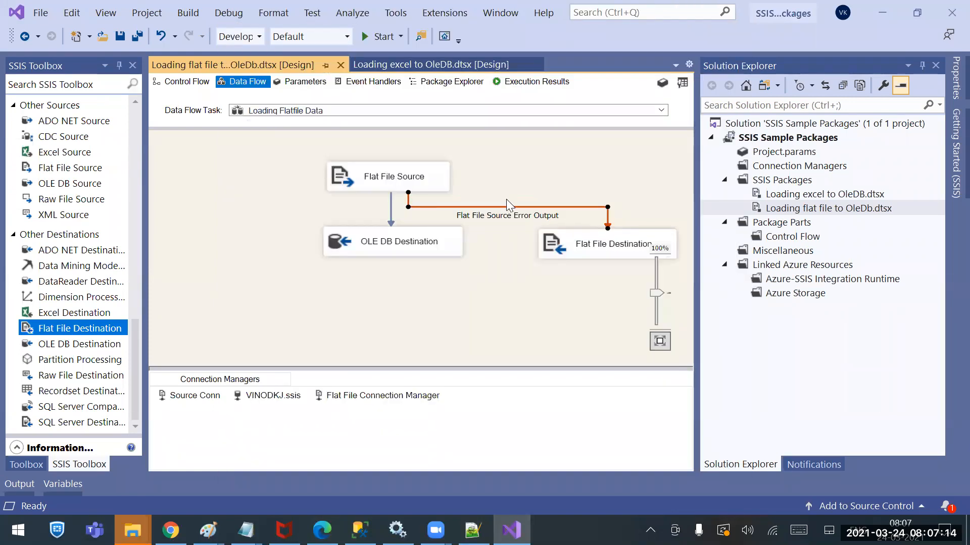
# Delete the error output path, reconnect Flat File Source to Flat File Destination, and set the PHONE column's error handling to Ignore failure
pyautogui.press('Delete')
pyautogui.click(435, 185)
pyautogui.moveTo(687, 211); pyautogui.dragTo(611, 244)
pyautogui.click(483, 267)
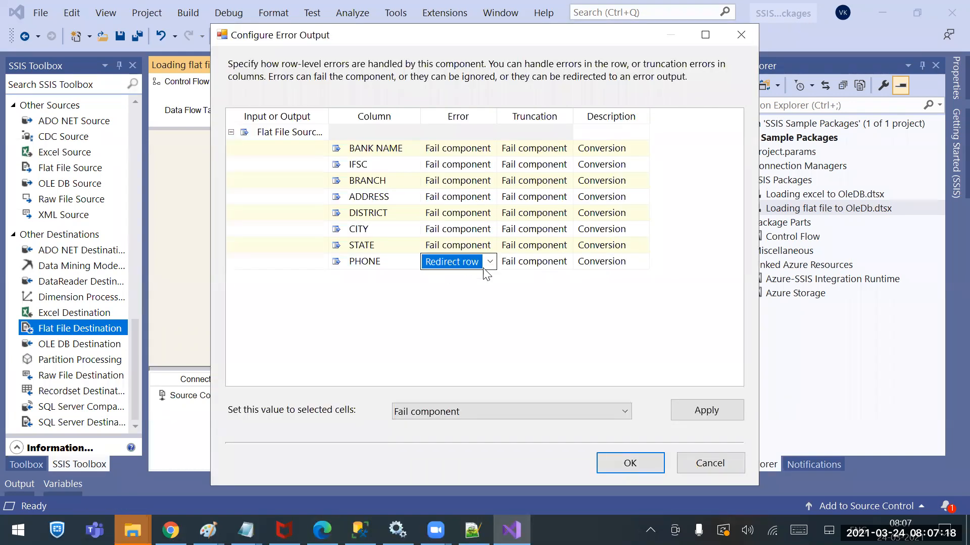
pyautogui.click(489, 262)
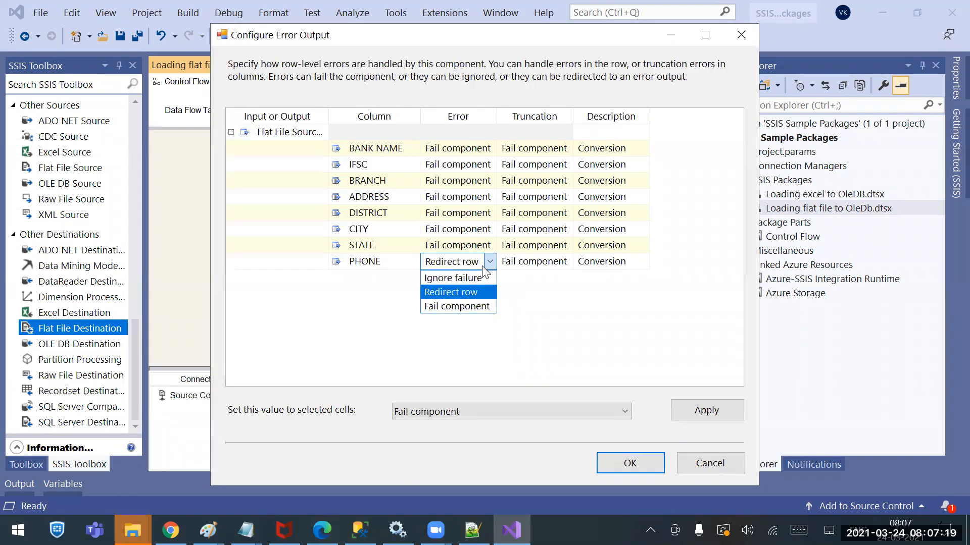
pyautogui.click(458, 277)
pyautogui.click(634, 465)
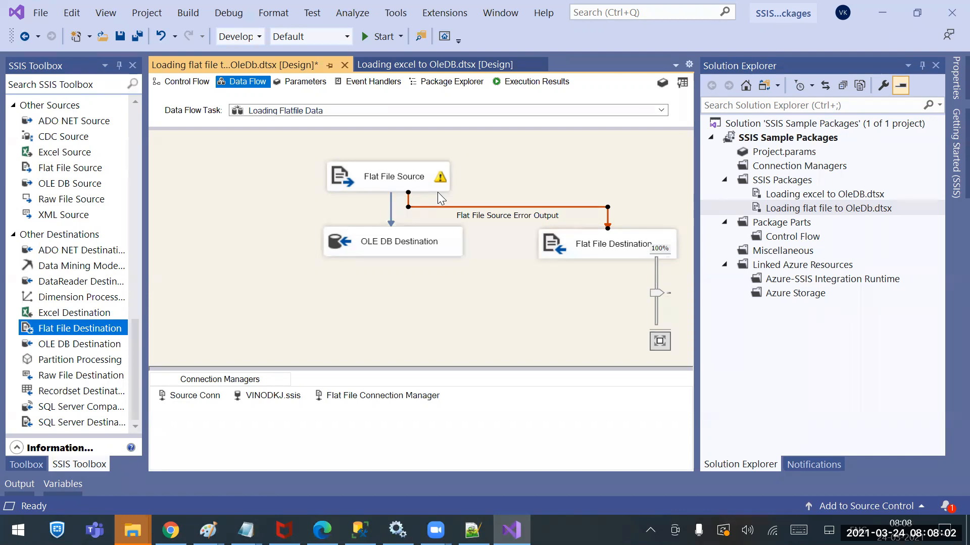
# Add a Send Mail Task to the control flow and connect it after the Loading Flatfile Data task
pyautogui.click(186, 81)
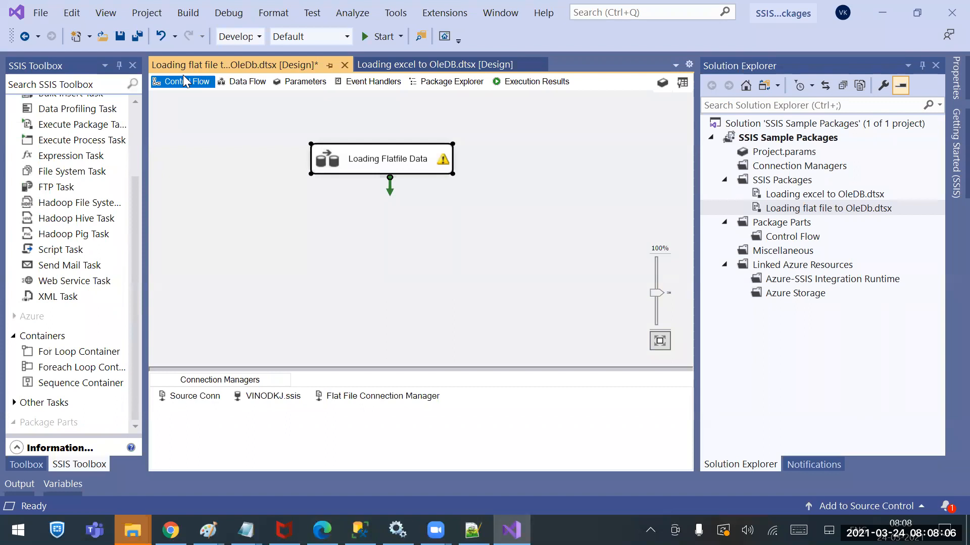
pyautogui.click(136, 124)
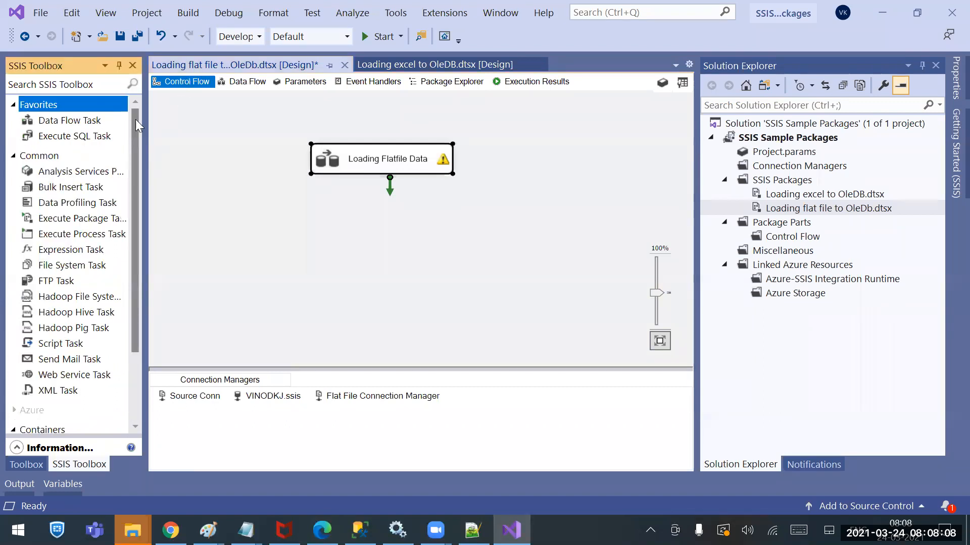
pyautogui.moveTo(70, 359); pyautogui.dragTo(377, 254)
pyautogui.click(389, 169)
# Try attaching the ErrorFIle CSV in the Send Mail Task's mail settings, look at the From field, and discard the changes
pyautogui.doubleClick(392, 248)
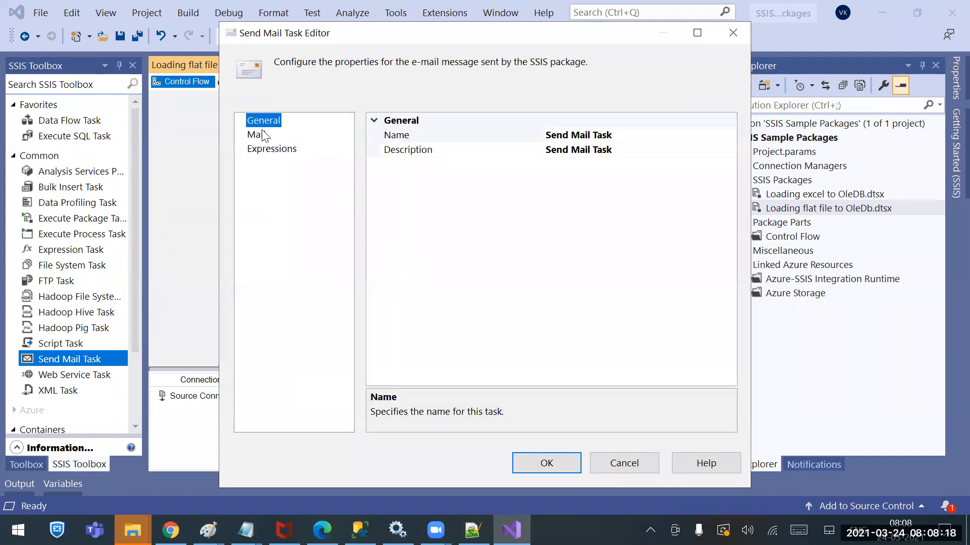
pyautogui.click(263, 135)
pyautogui.click(622, 267)
pyautogui.click(729, 268)
pyautogui.click(402, 156)
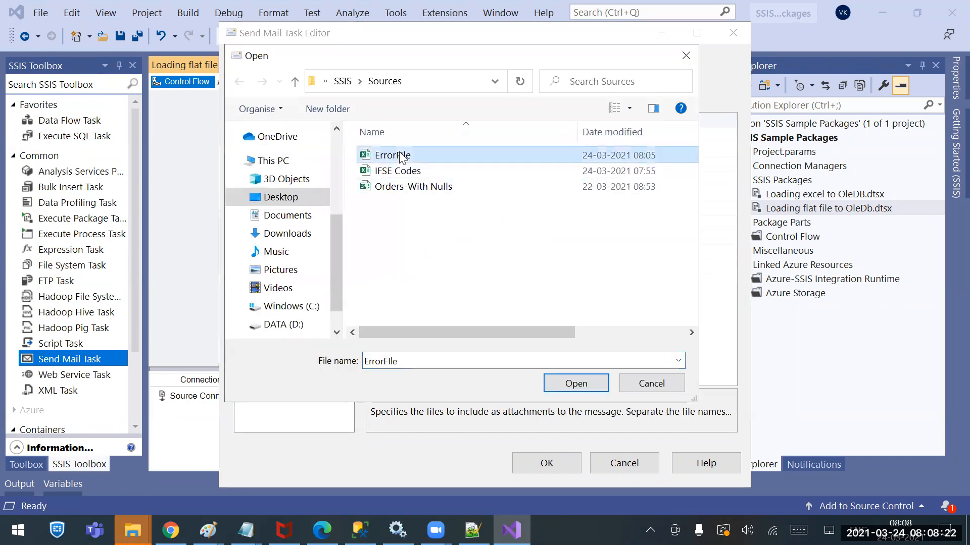
pyautogui.doubleClick(402, 156)
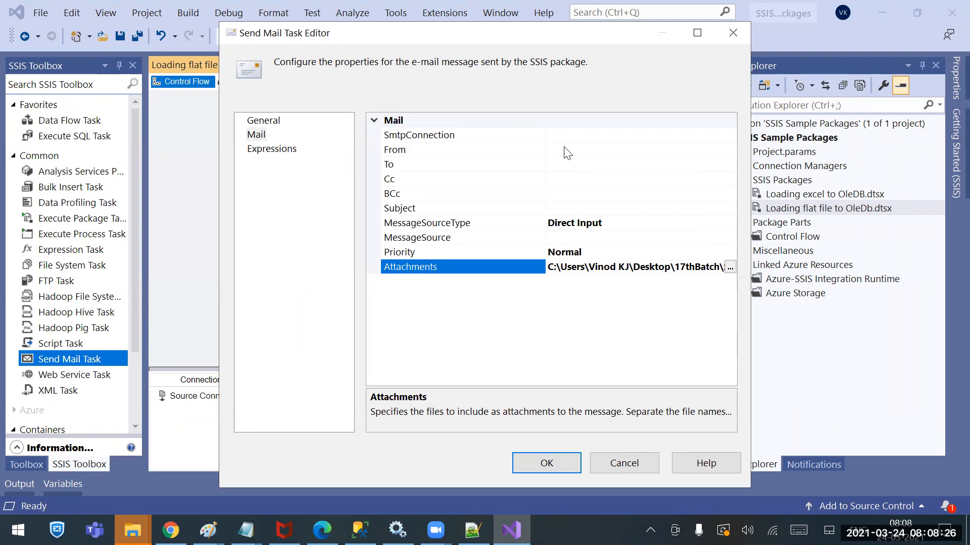
pyautogui.click(575, 151)
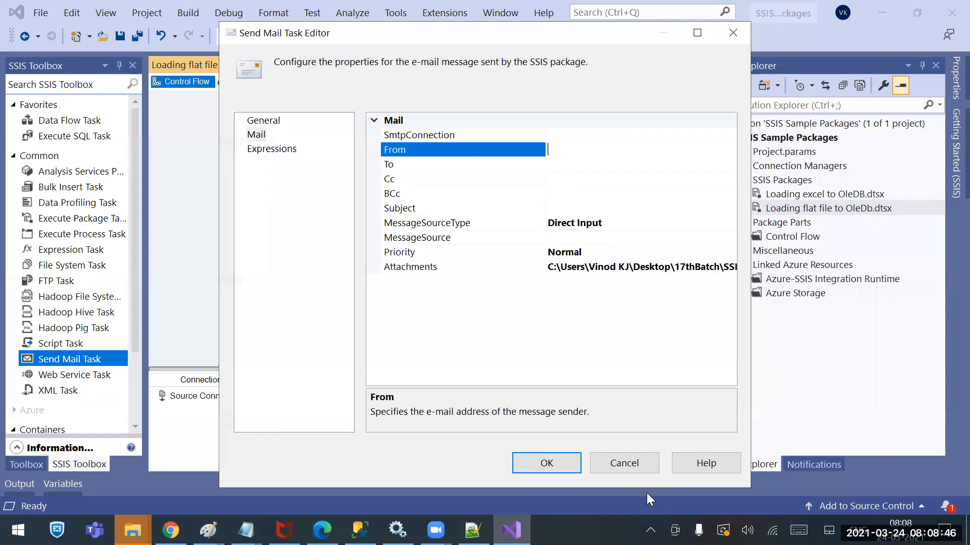
pyautogui.click(621, 465)
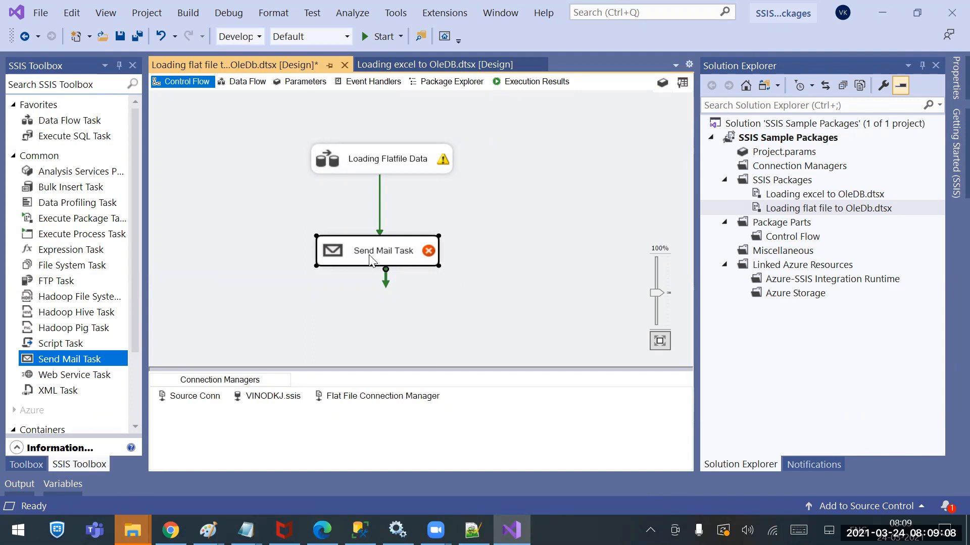
# Reopen the Send Mail Task's mail settings, try choosing the ErrorFIle CSV as the attachment once more, and cancel the edit
pyautogui.moveTo(363, 251)
pyautogui.click(471, 232)
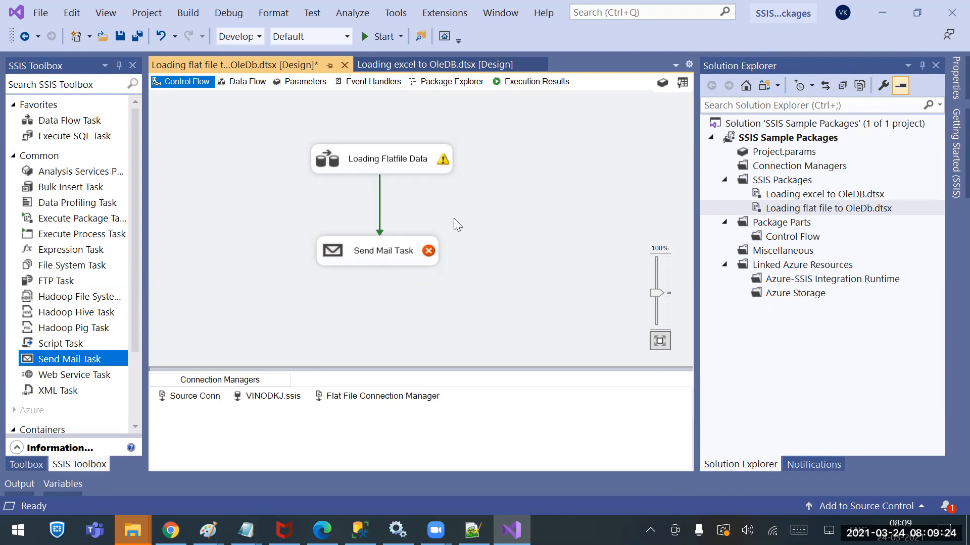
pyautogui.moveTo(408, 160)
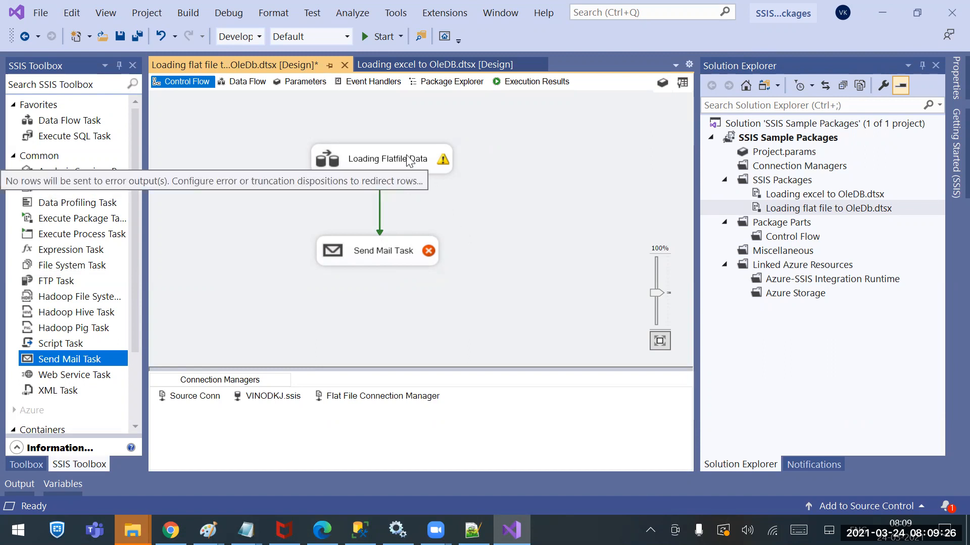
pyautogui.click(394, 249)
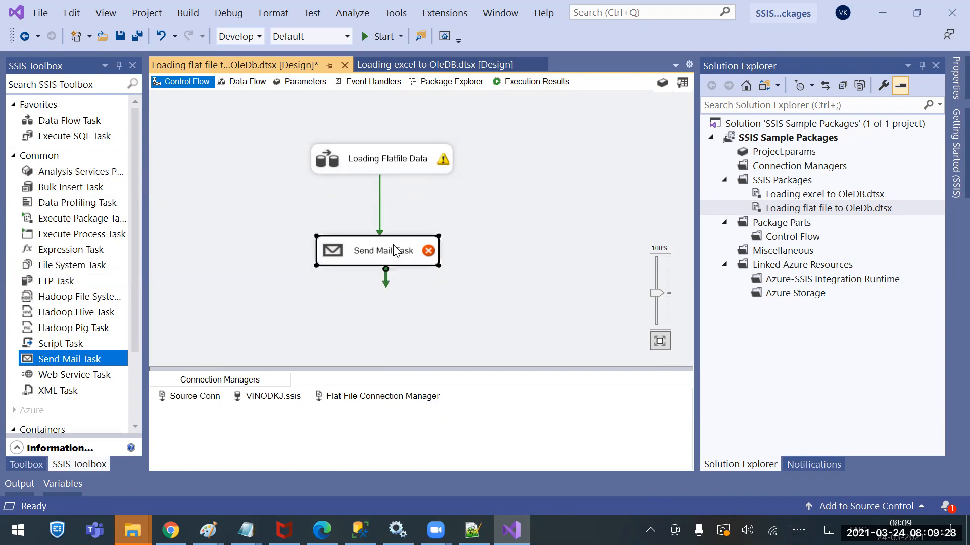
pyautogui.doubleClick(394, 247)
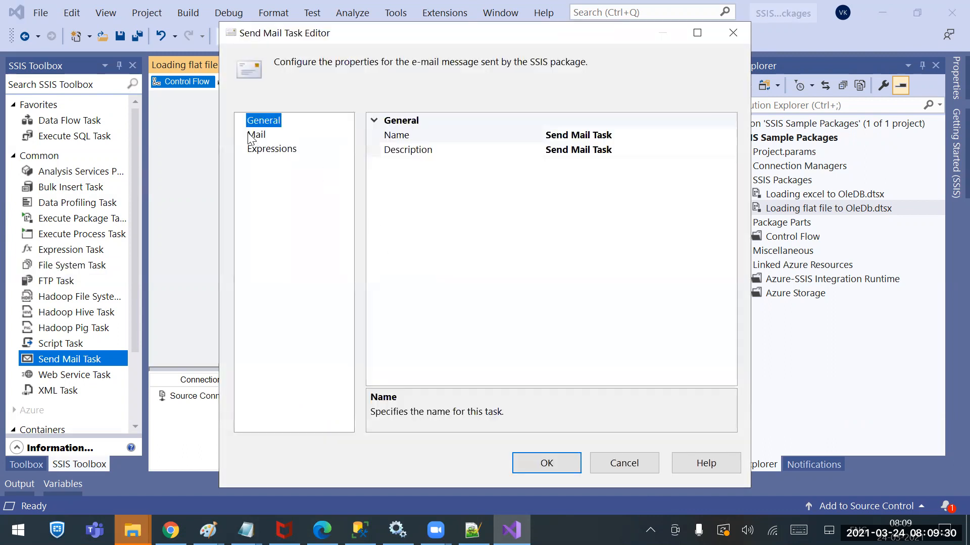
pyautogui.click(255, 135)
pyautogui.click(628, 276)
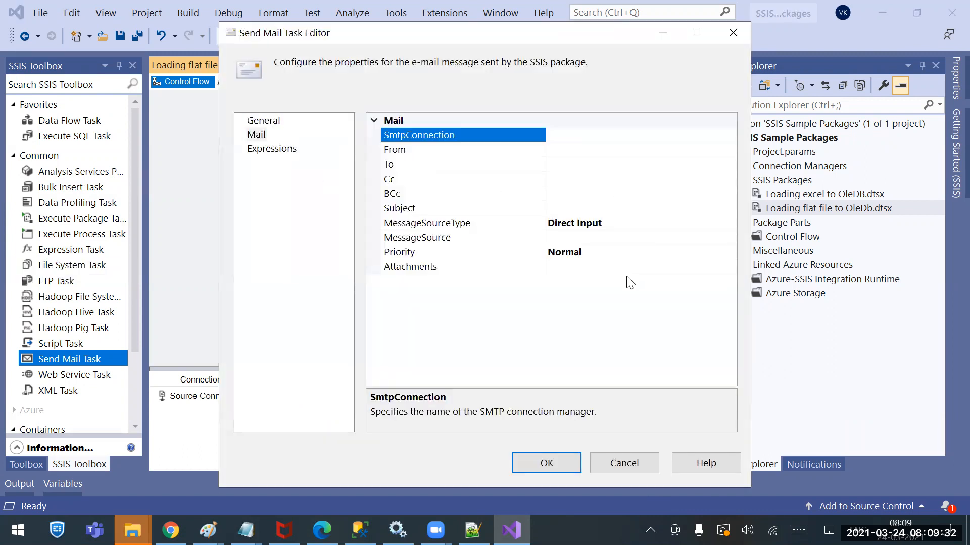
pyautogui.click(672, 270)
pyautogui.click(729, 267)
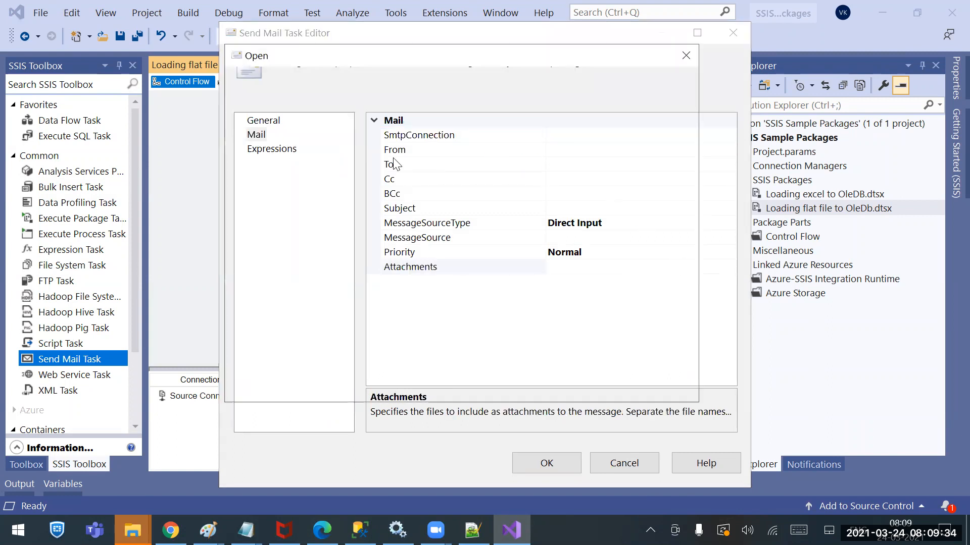
pyautogui.doubleClick(392, 156)
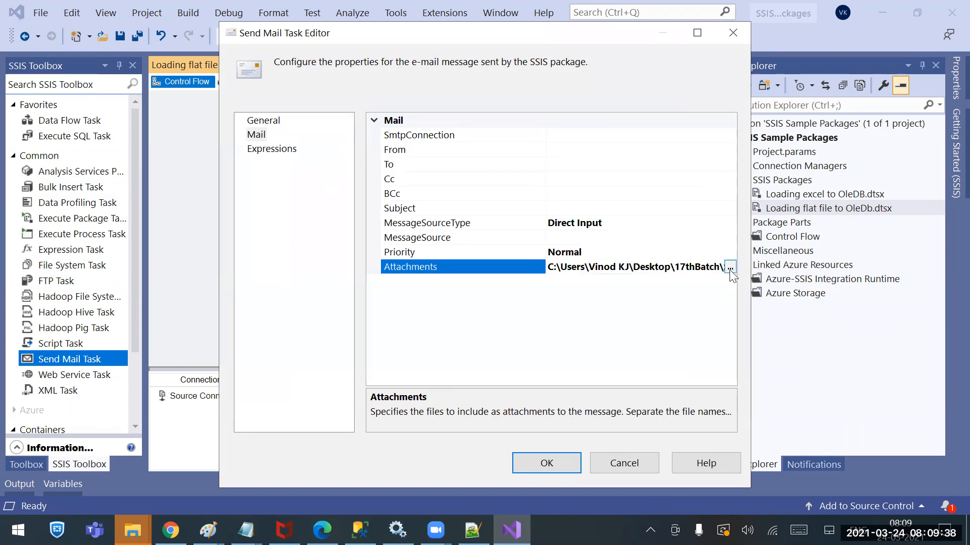
pyautogui.click(625, 467)
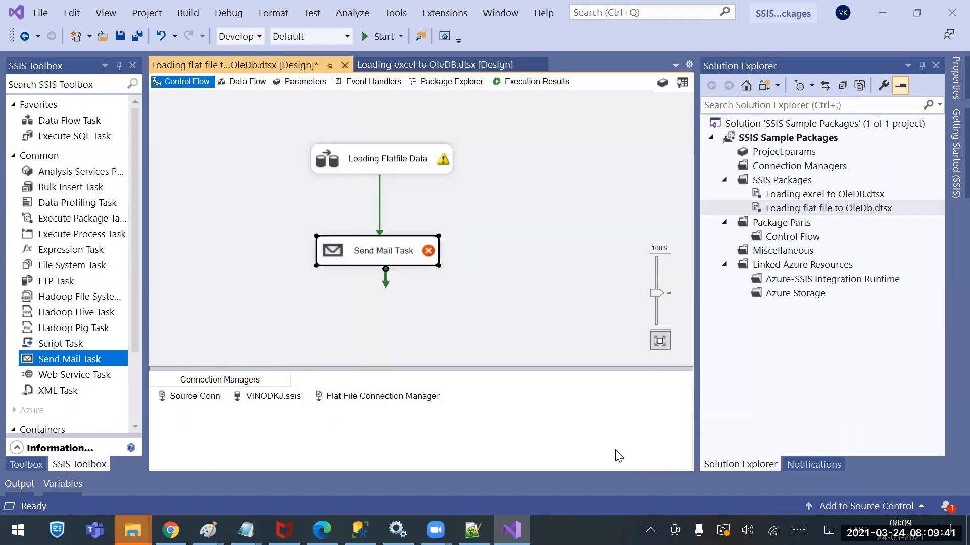
# Open the data flow of the Loading Flatfile Data task
pyautogui.click(401, 160)
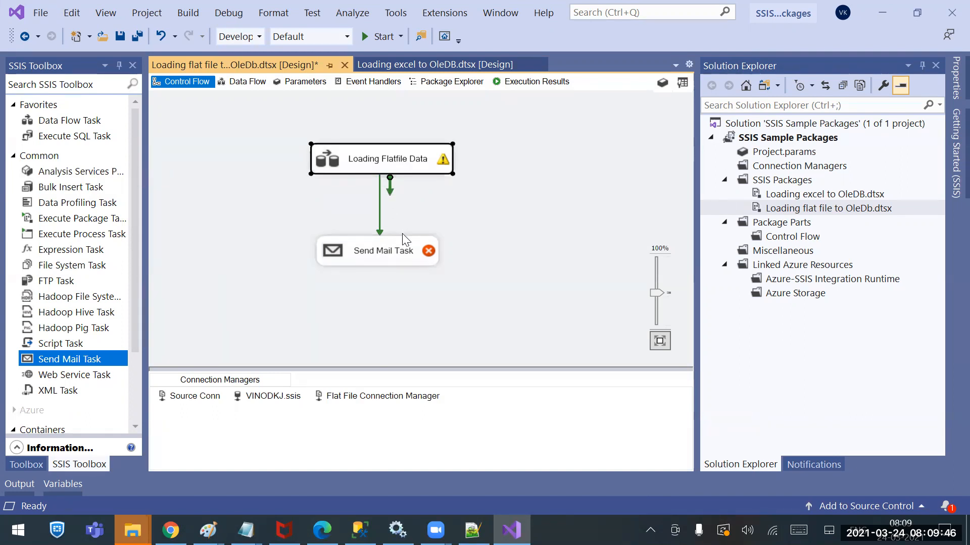
pyautogui.doubleClick(401, 161)
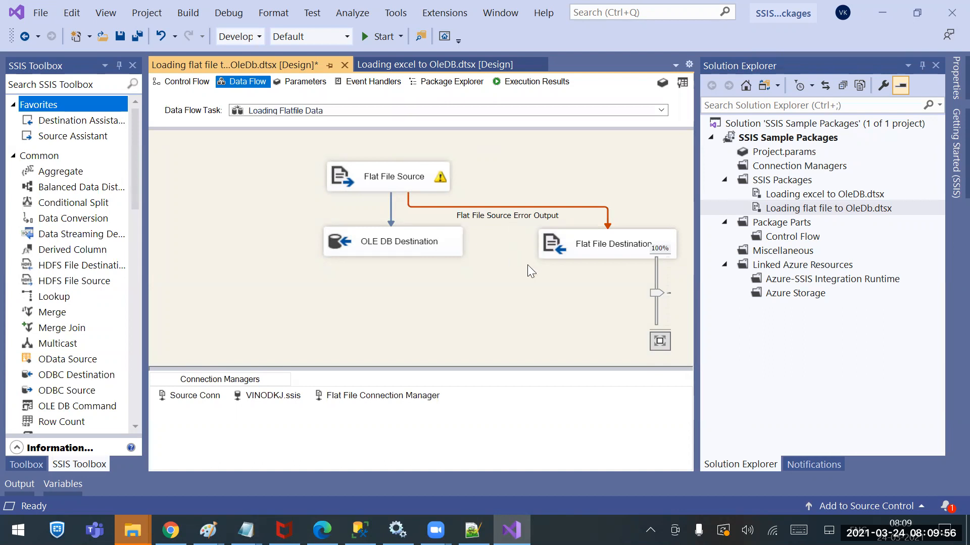
# Review the Send Mail Task in the control flow and the Flat File Destination in the Loading Flatfile Data data flow
pyautogui.click(187, 81)
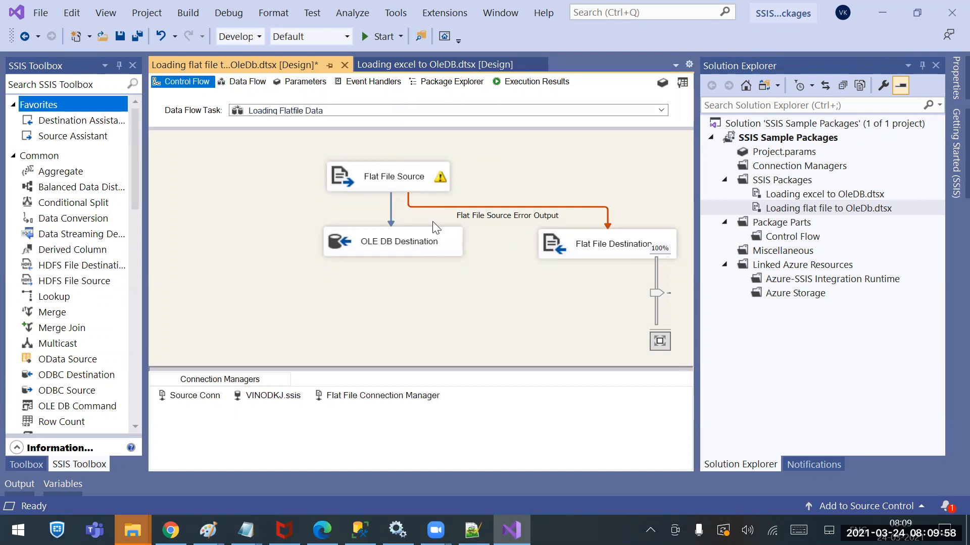
pyautogui.click(393, 257)
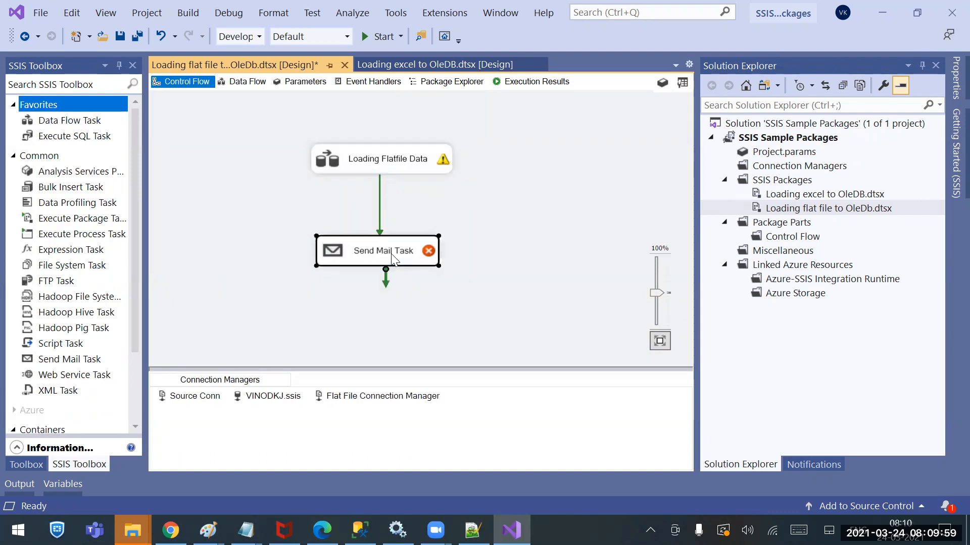
pyautogui.doubleClick(396, 162)
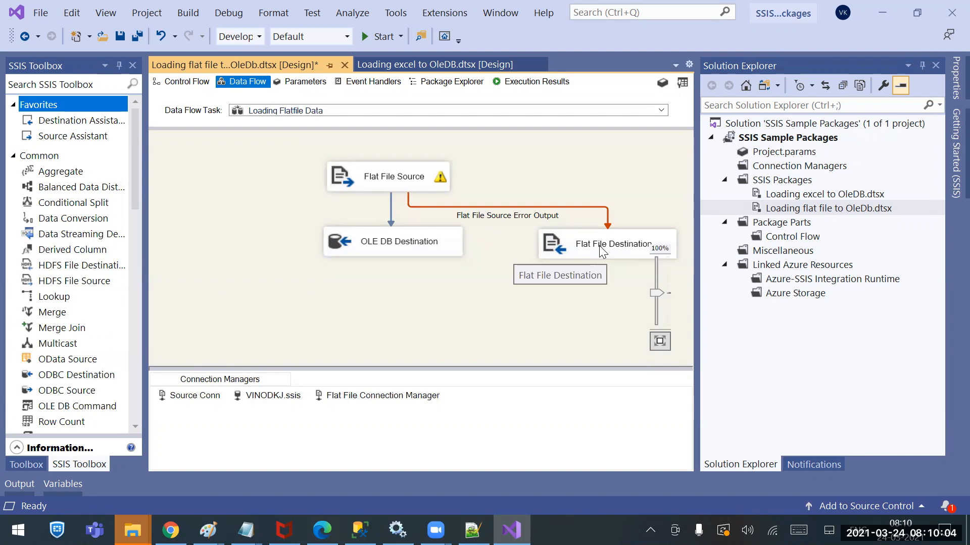
pyautogui.click(168, 84)
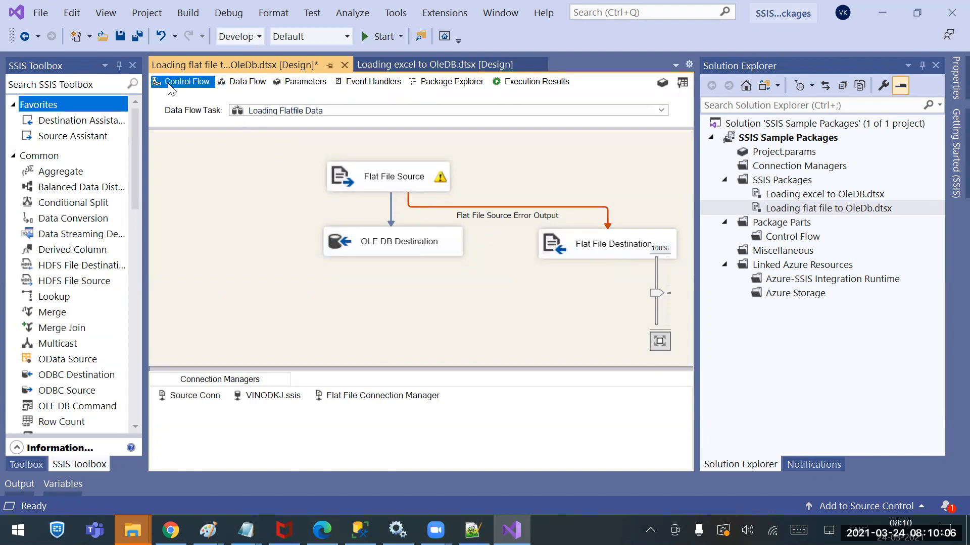
pyautogui.click(388, 254)
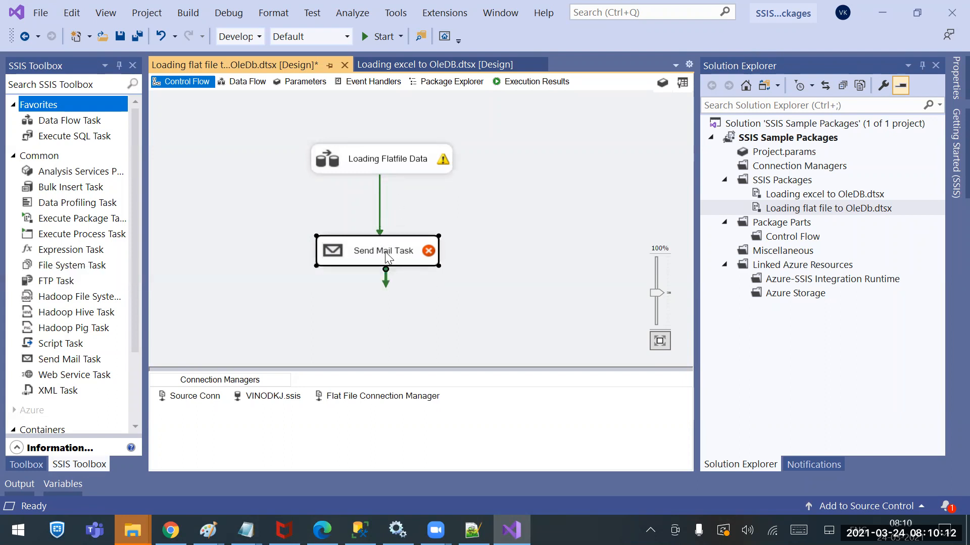
pyautogui.moveTo(384, 253)
pyautogui.click(366, 161)
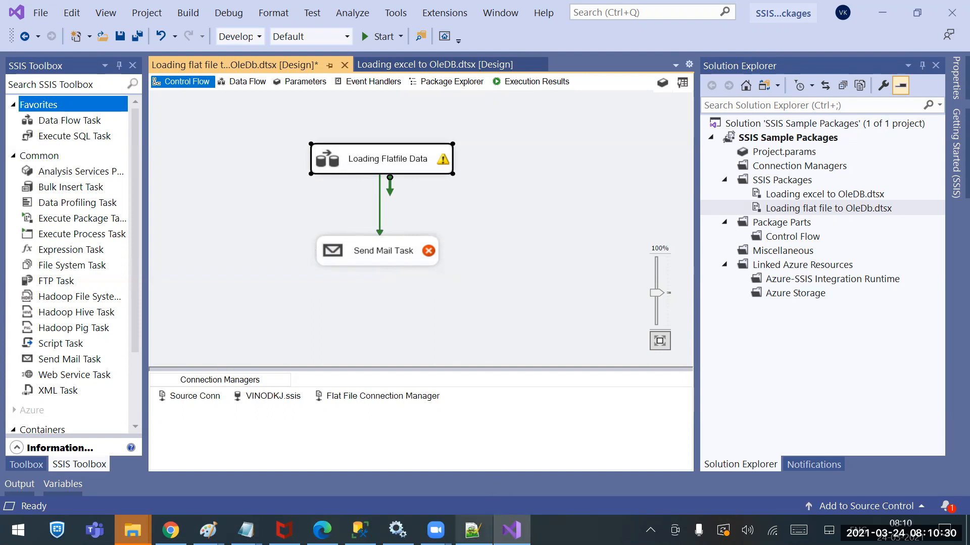
pyautogui.moveTo(473, 530)
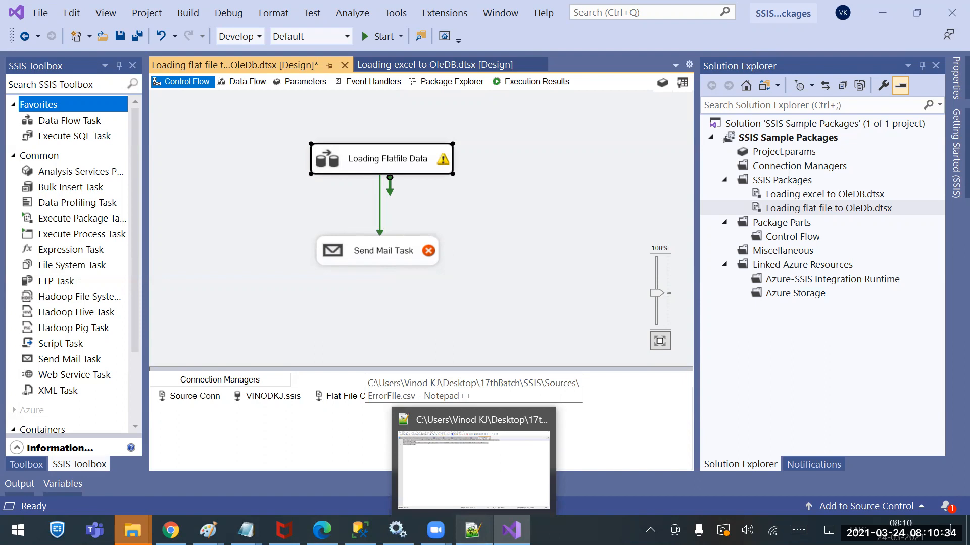
pyautogui.click(490, 233)
# Delete the Send Mail Task from the control flow and save the package
pyautogui.click(419, 251)
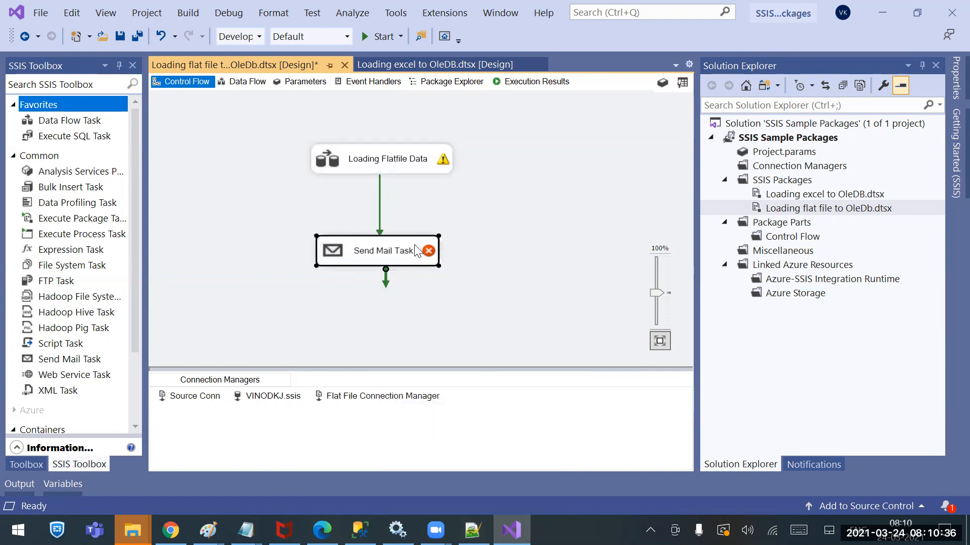
pyautogui.press('Delete')
pyautogui.hotkey('ctrl', 's')
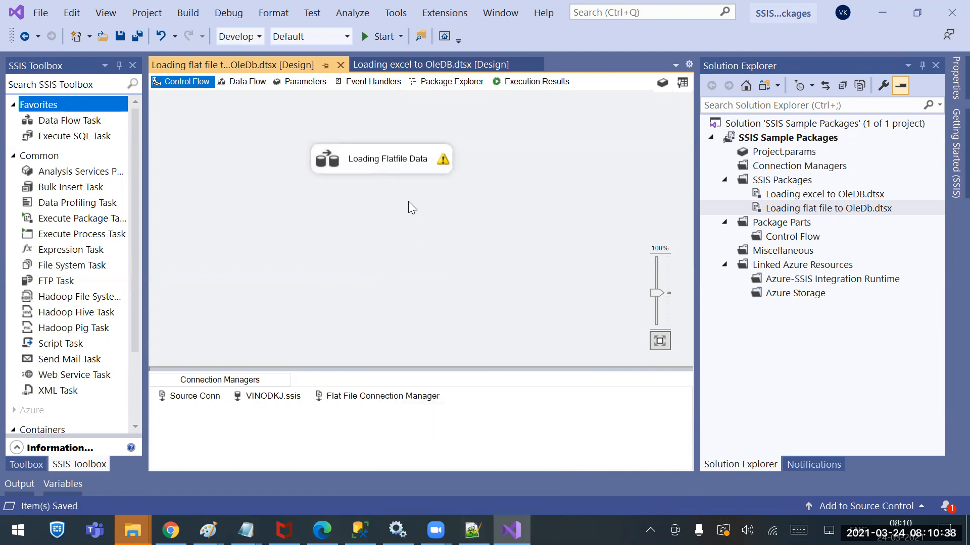
# Replace the Flat File Source's error path to the Flat File Destination, setting the PHONE column's error handling to Redirect row
pyautogui.doubleClick(408, 163)
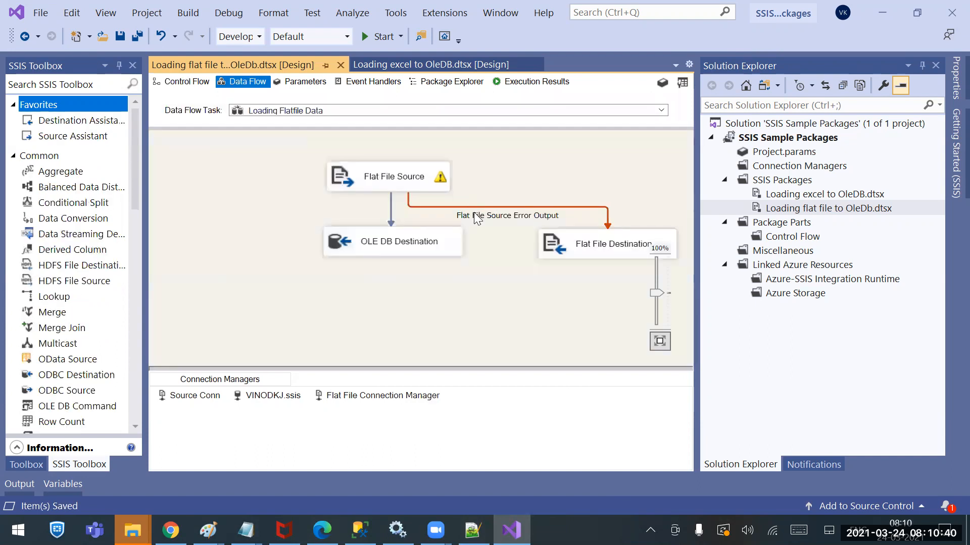
pyautogui.click(478, 214)
pyautogui.press('Delete')
pyautogui.click(425, 186)
pyautogui.moveTo(414, 204); pyautogui.dragTo(586, 244)
pyautogui.click(489, 263)
pyautogui.click(489, 262)
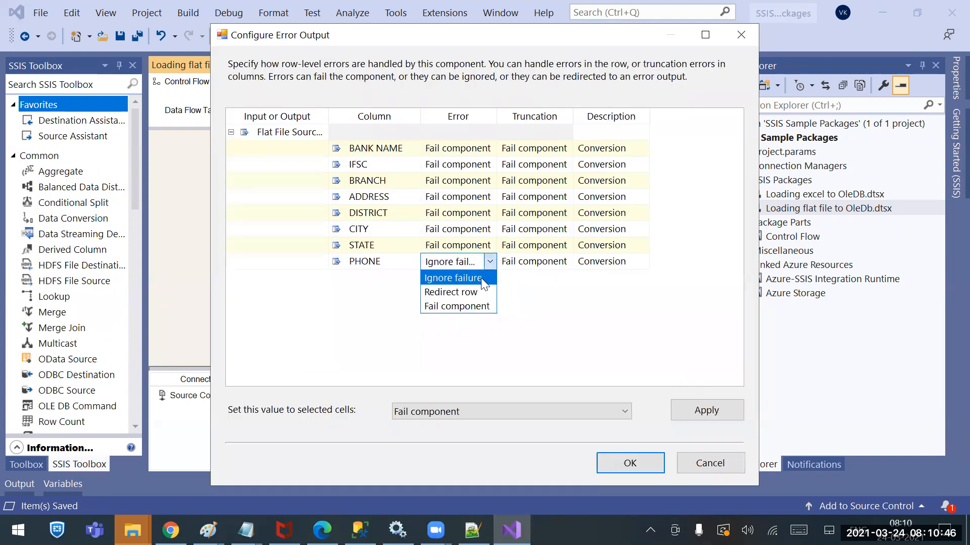
pyautogui.click(474, 290)
pyautogui.click(640, 462)
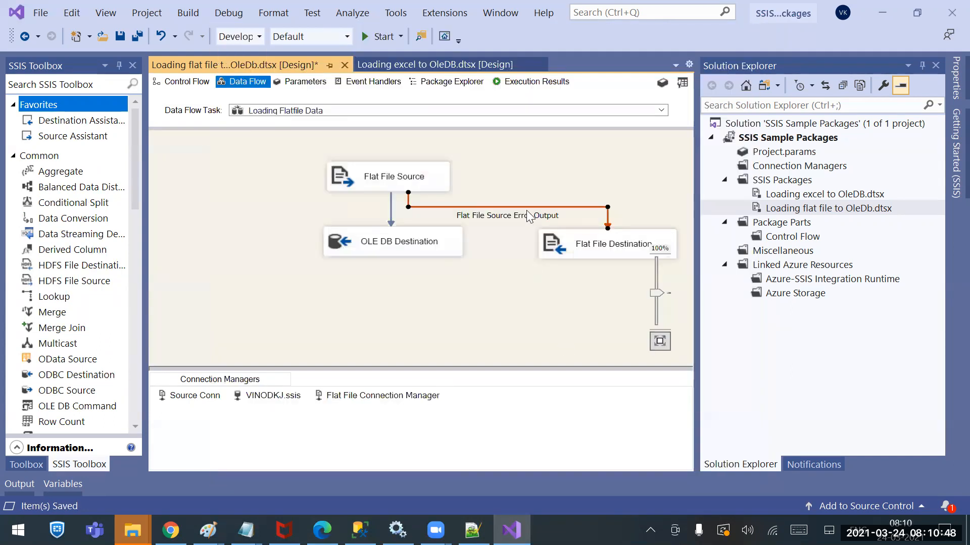
# Run the package and refresh the Sources folder in File Explorer
pyautogui.click(380, 36)
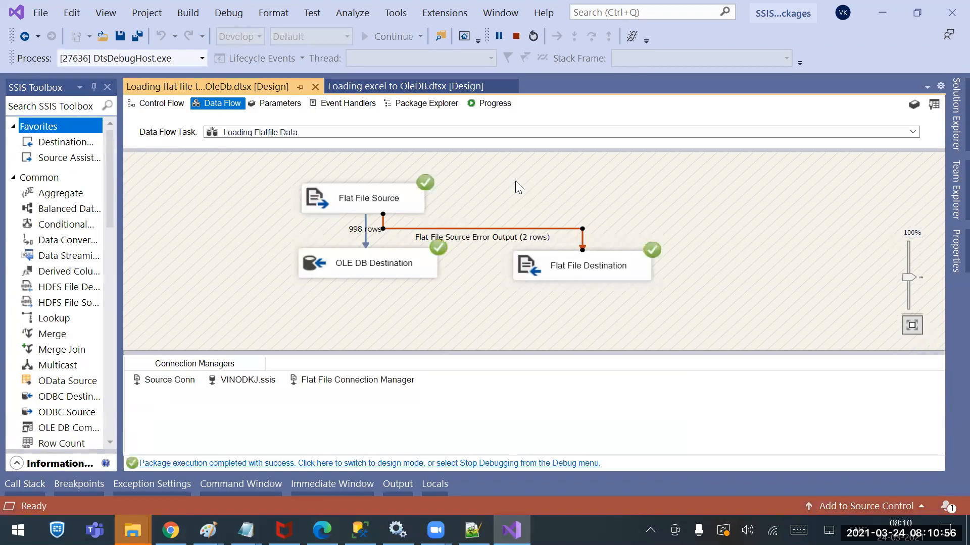
pyautogui.click(133, 530)
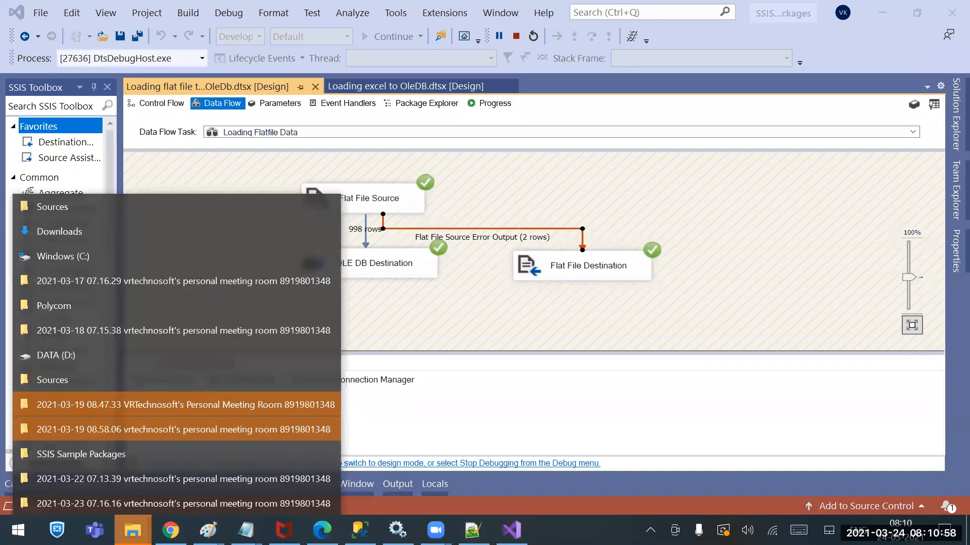
pyautogui.click(120, 206)
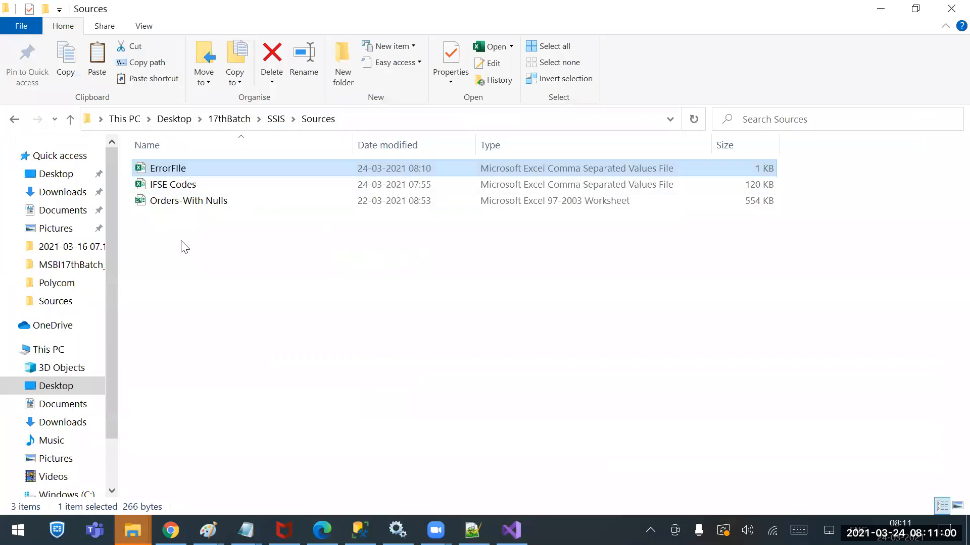
pyautogui.rightClick(260, 280)
pyautogui.click(183, 349)
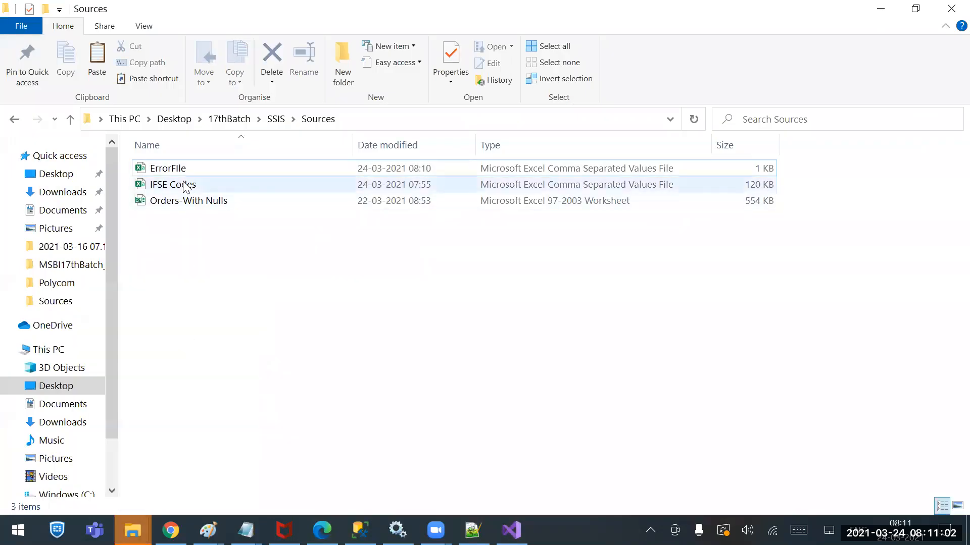
# Open ErrorFIle.csv in Notepad++, reload it to examine the redirected rows, and close the file
pyautogui.rightClick(163, 168)
pyautogui.click(71, 224)
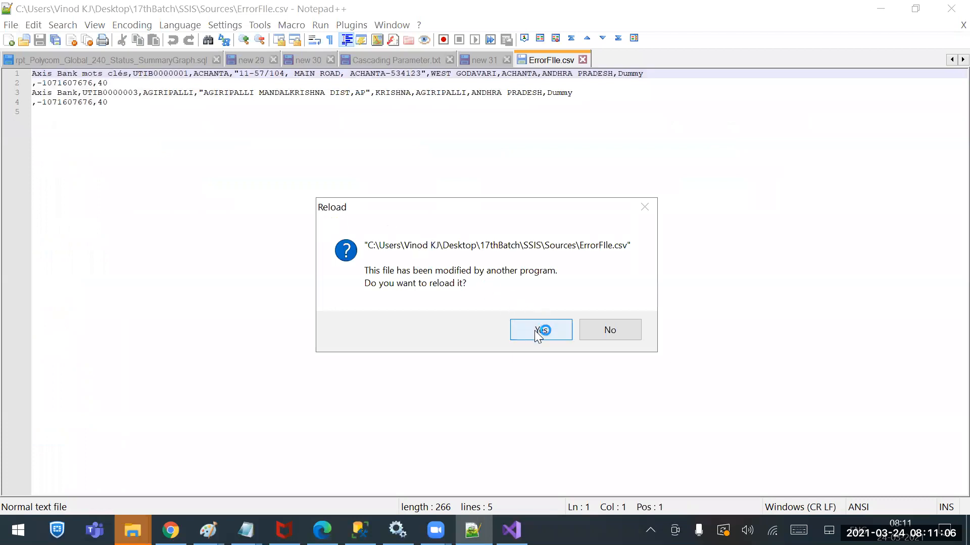
pyautogui.click(534, 331)
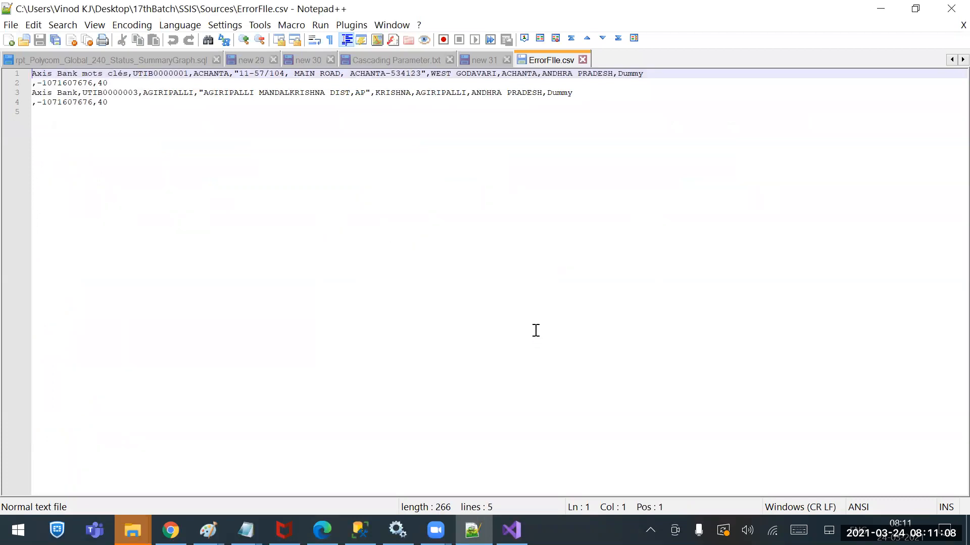
pyautogui.click(582, 60)
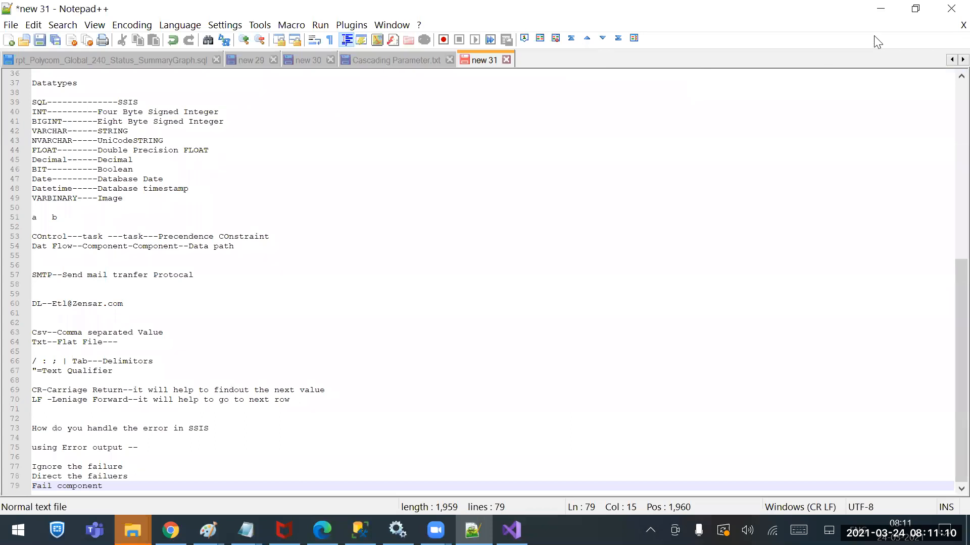
pyautogui.click(878, 8)
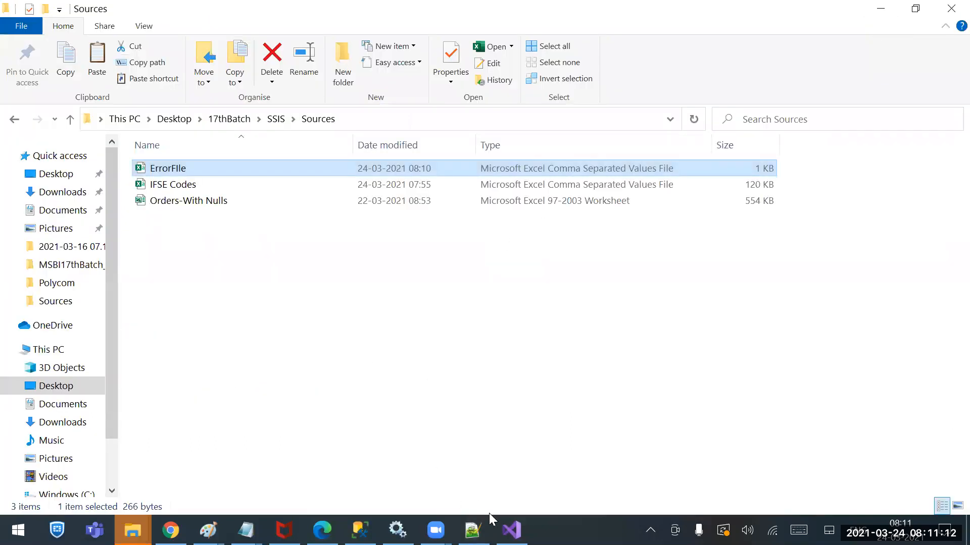
# Stop the finished run in Visual Studio, run the package again, and return to the Sources folder in File Explorer
pyautogui.click(511, 530)
pyautogui.click(516, 36)
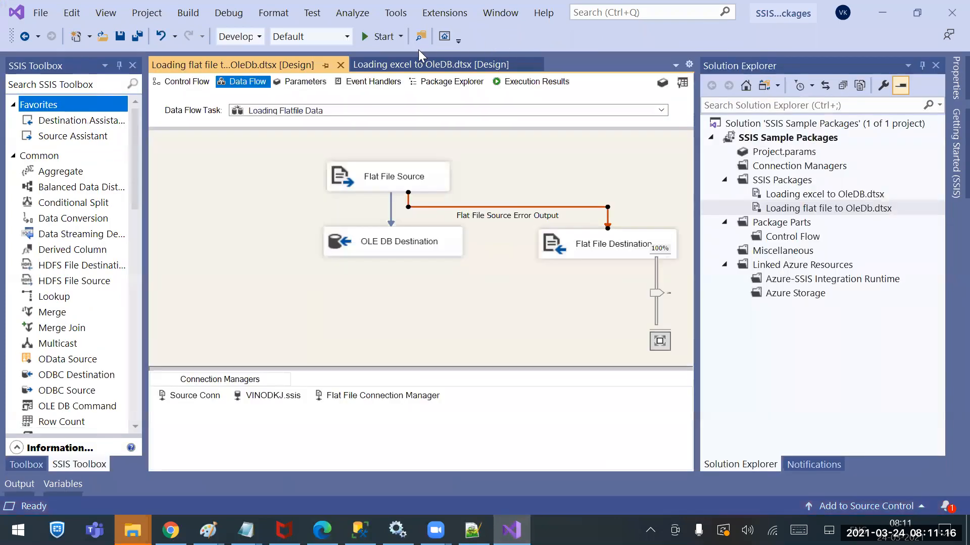
pyautogui.click(379, 36)
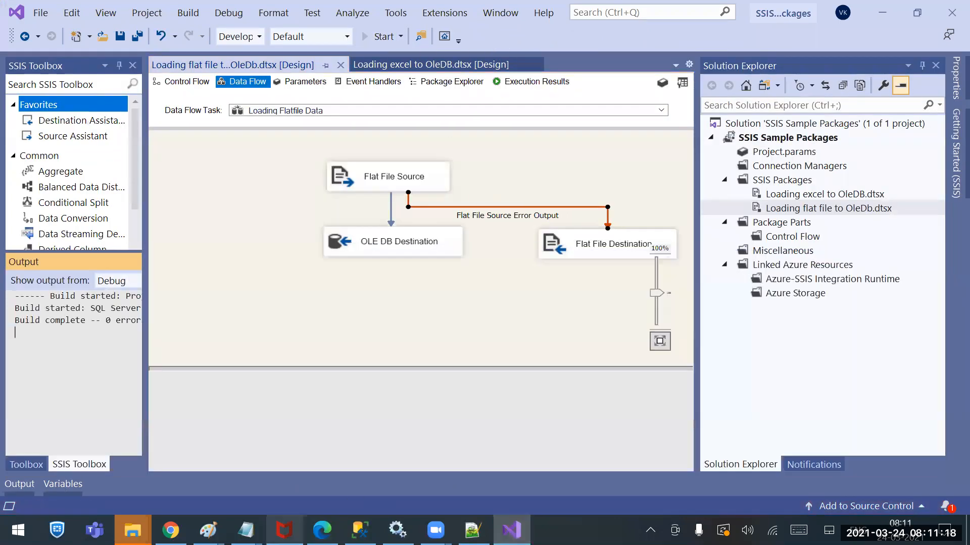
pyautogui.rightClick(133, 530)
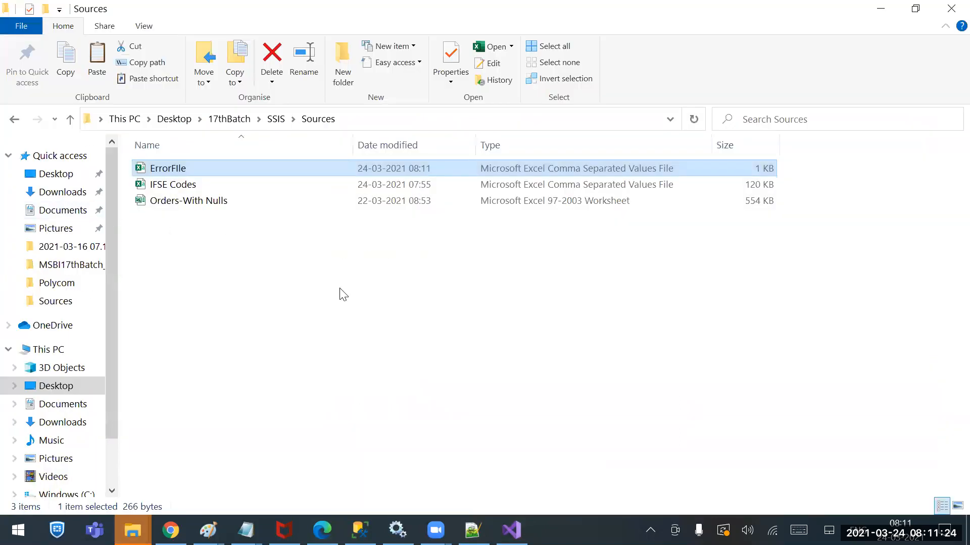
pyautogui.rightClick(354, 293)
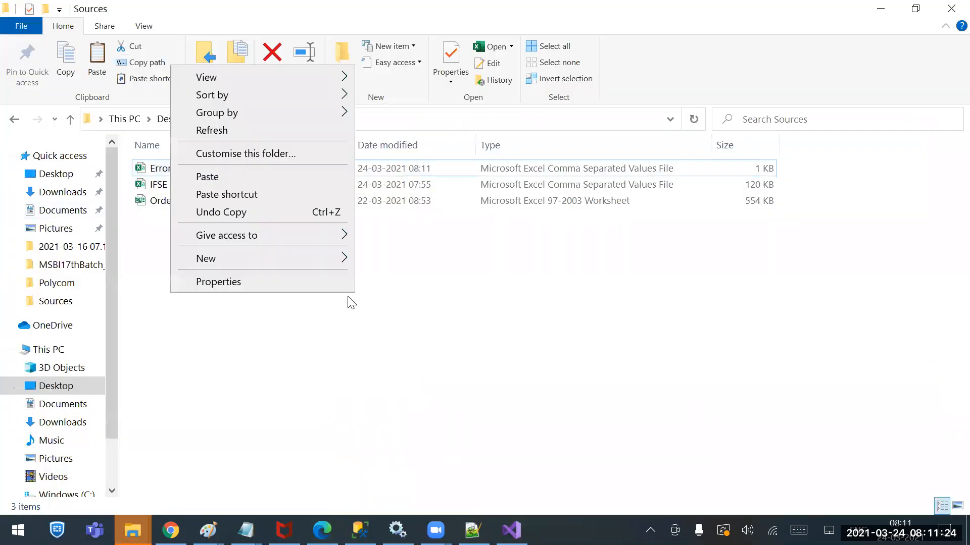
# Check in Notepad++ whether the second run appended rows to ErrorFIle.csv, and return to the package's design mode in Visual Studio
pyautogui.click(171, 164)
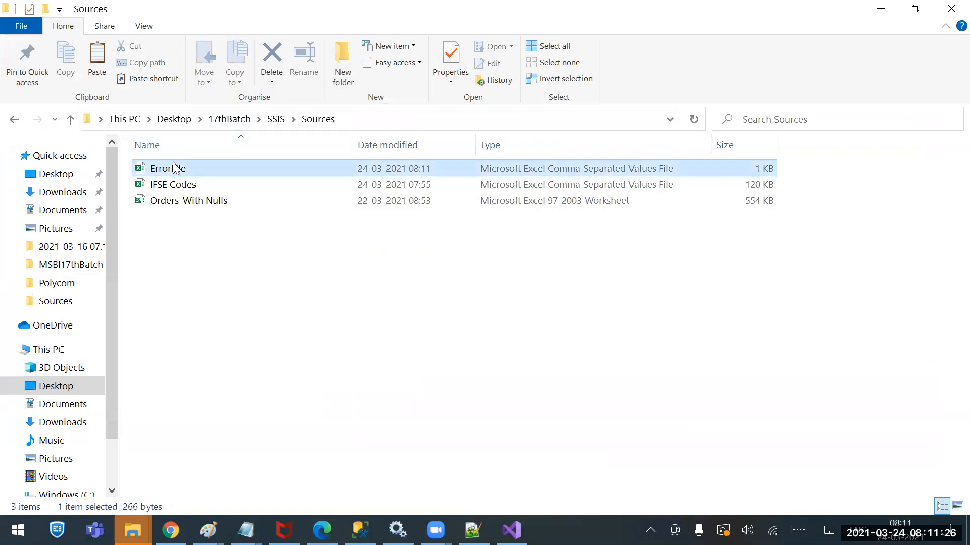
pyautogui.rightClick(171, 164)
pyautogui.click(76, 218)
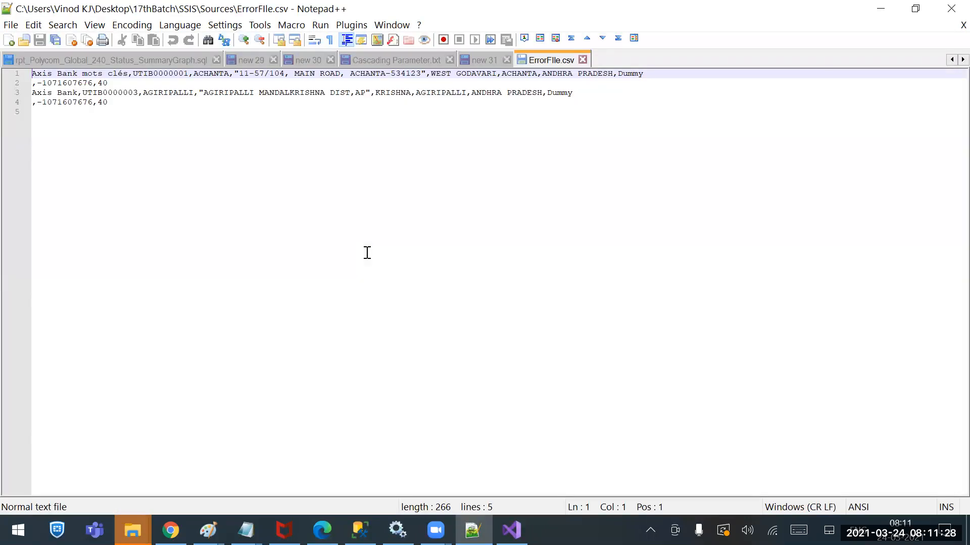
pyautogui.click(583, 60)
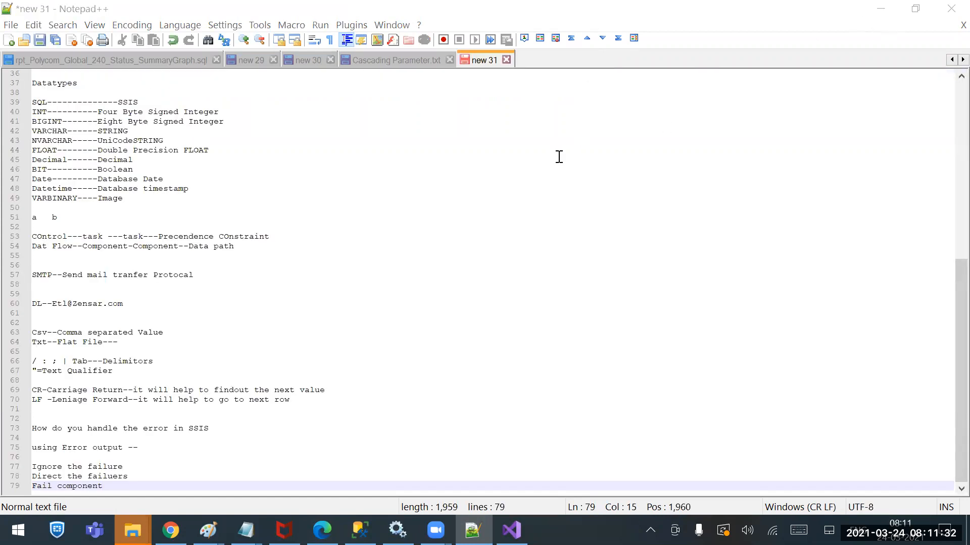
pyautogui.click(880, 9)
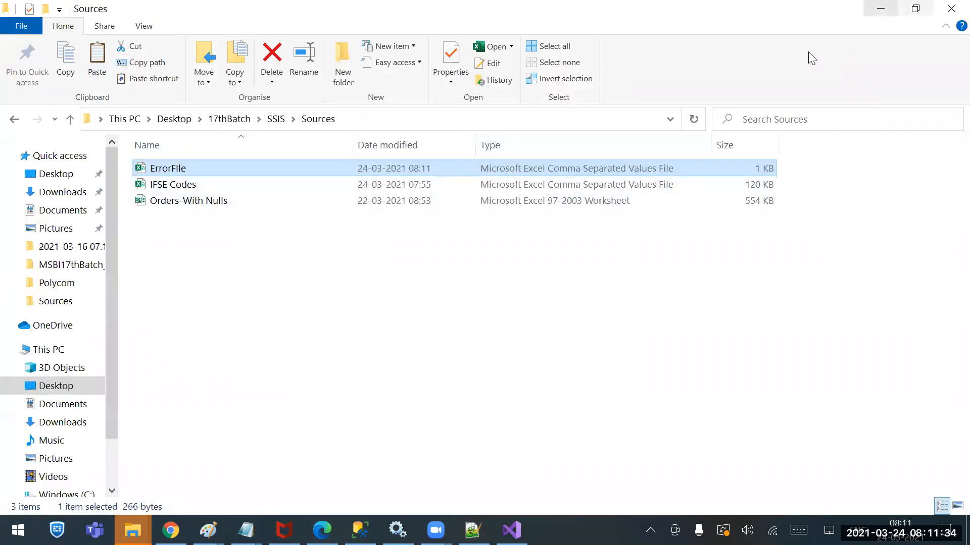
pyautogui.click(880, 8)
pyautogui.click(516, 36)
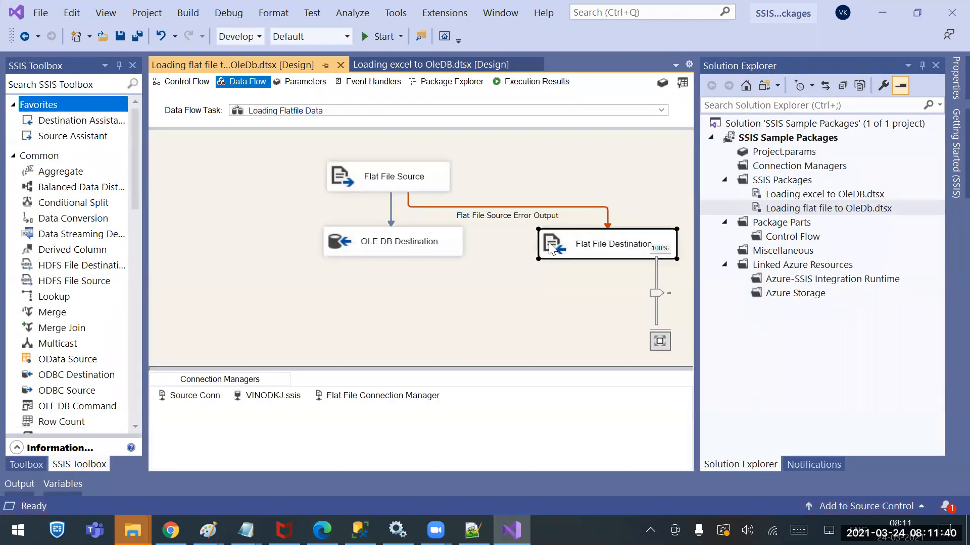
# Turn off overwriting data in the file for the Flat File Destination and run the package again
pyautogui.rightClick(548, 242)
pyautogui.click(398, 253)
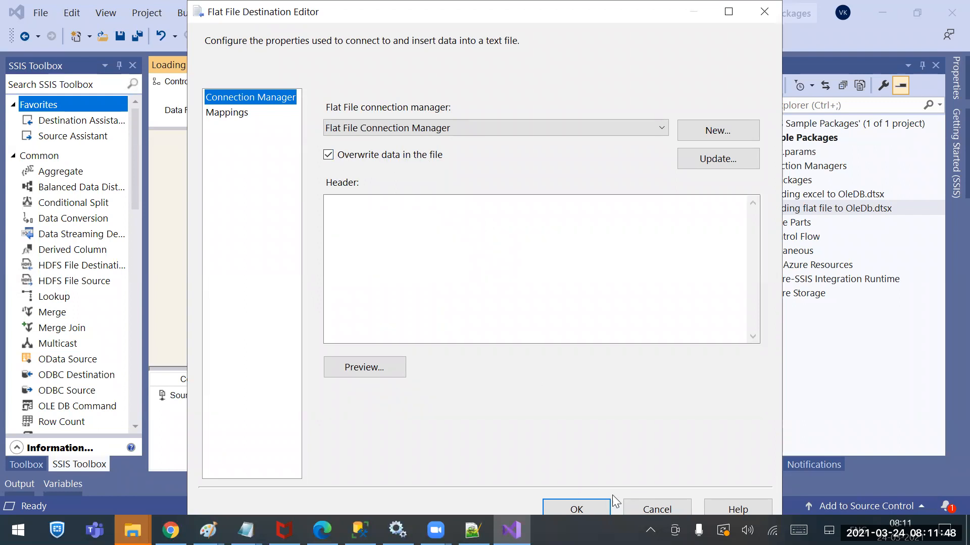
pyautogui.click(631, 502)
pyautogui.rightClick(600, 237)
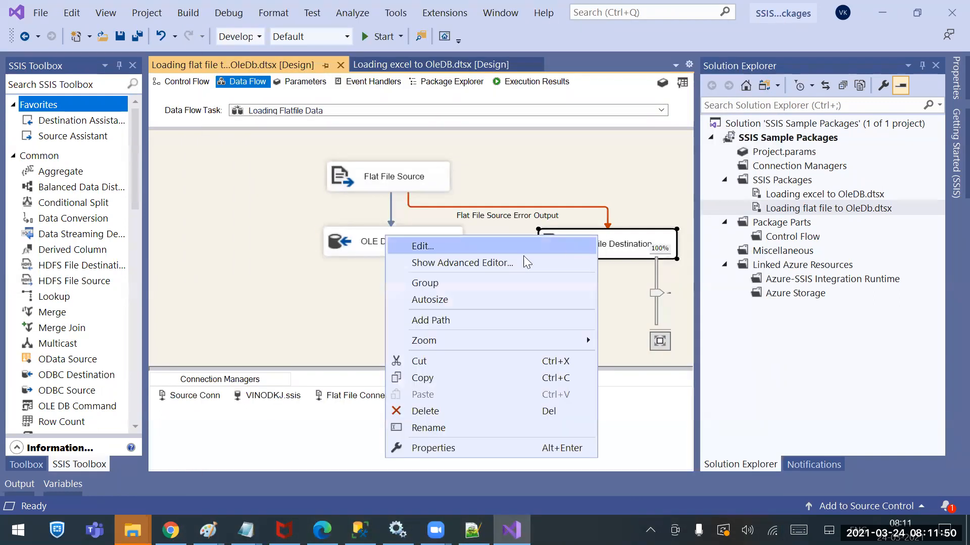
pyautogui.click(444, 245)
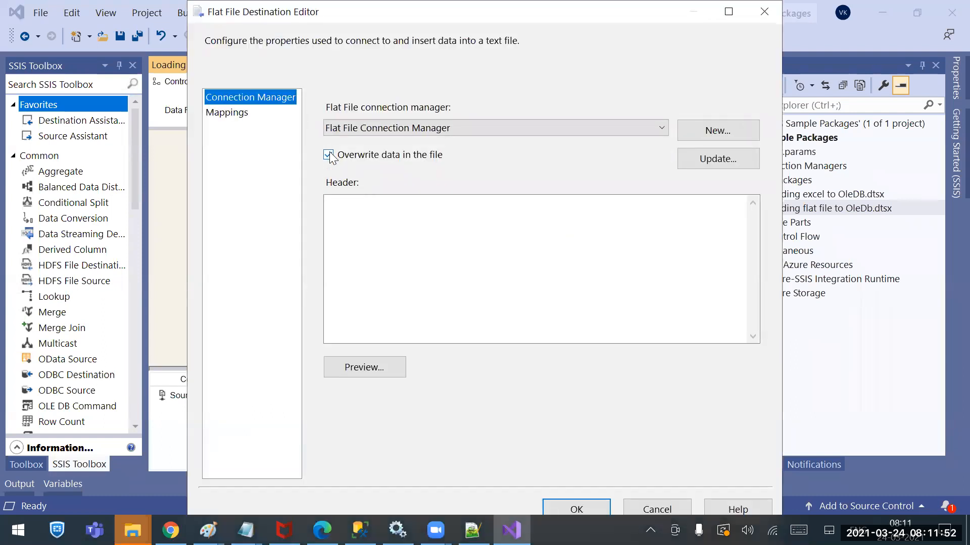
pyautogui.click(329, 156)
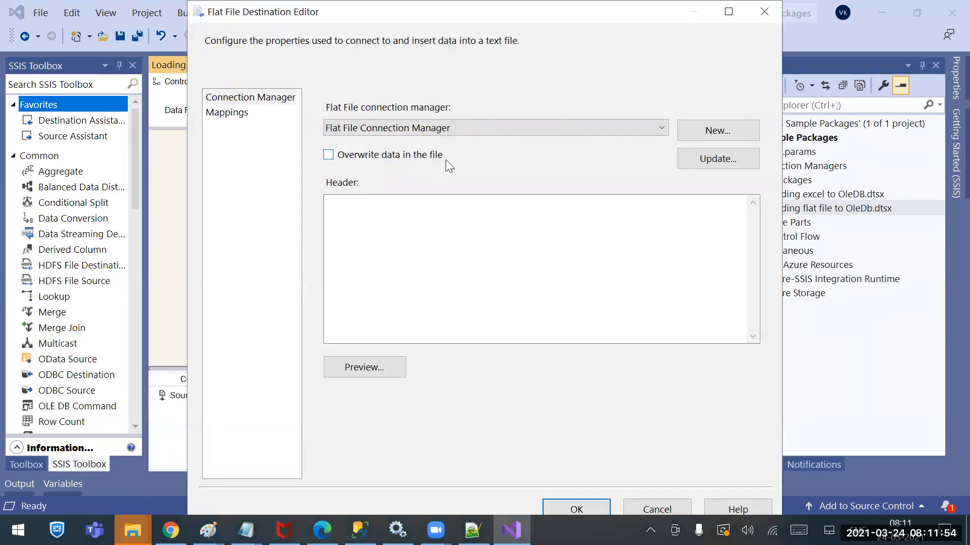
pyautogui.click(576, 509)
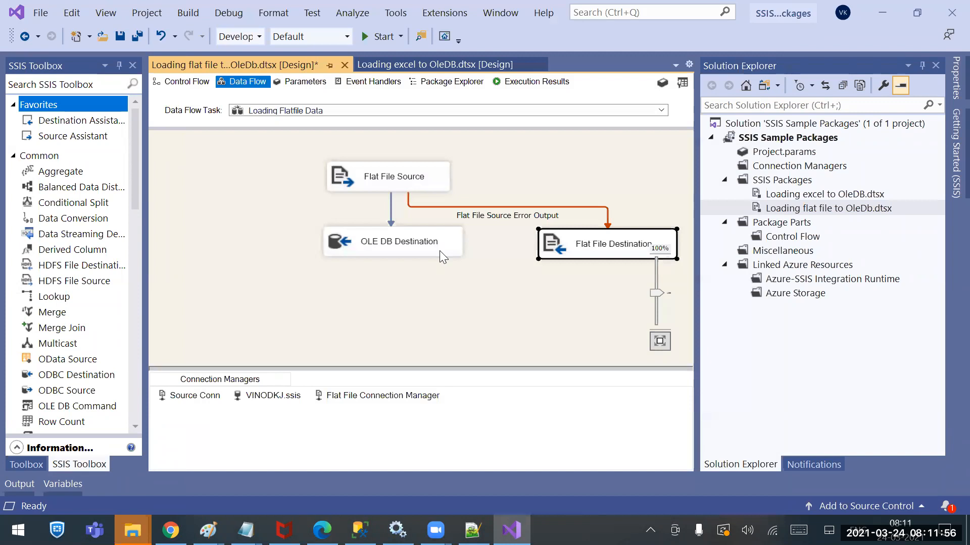
pyautogui.click(377, 37)
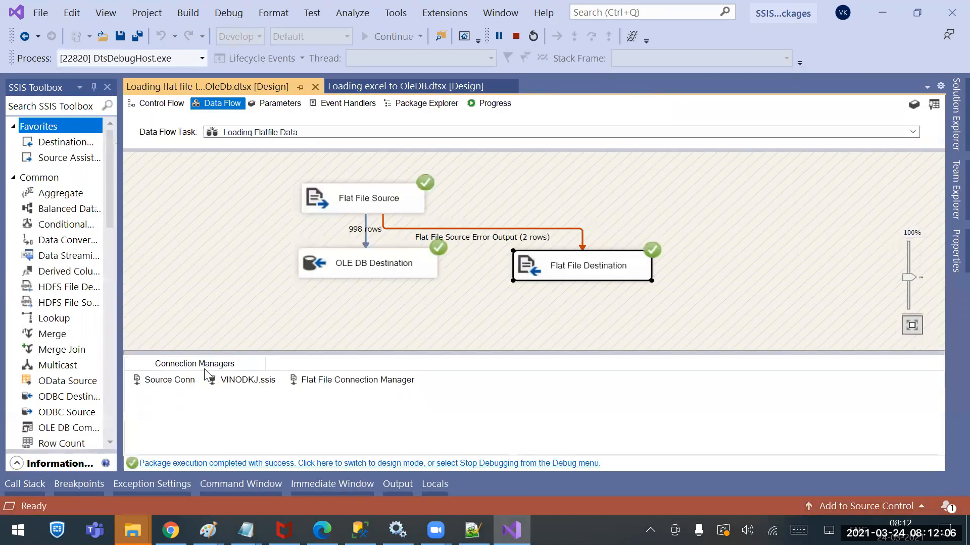
# Refresh the Sources folder, open ErrorFIle.csv in Notepad++ to check for appended error rows, and close the file
pyautogui.rightClick(132, 530)
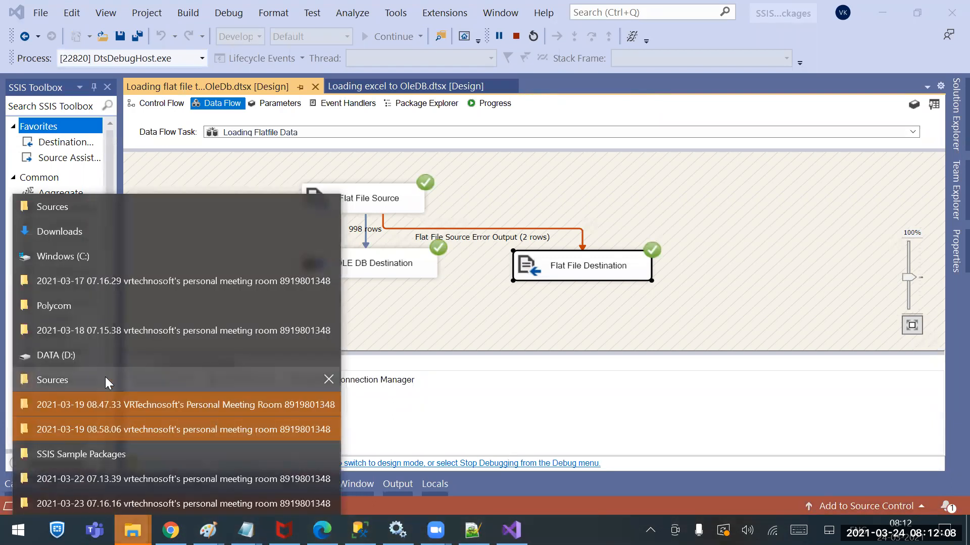
pyautogui.click(100, 208)
pyautogui.rightClick(238, 311)
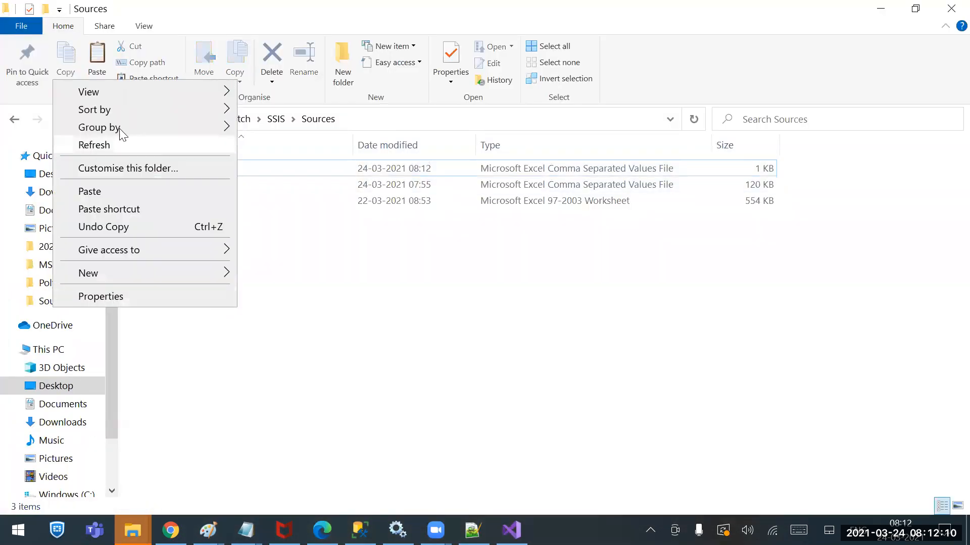
pyautogui.click(120, 145)
pyautogui.rightClick(158, 169)
pyautogui.click(117, 218)
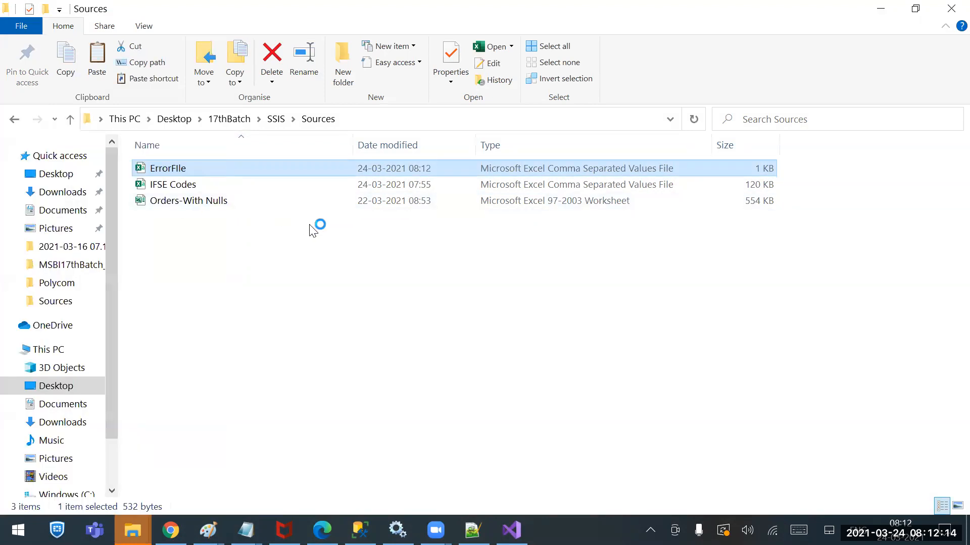
pyautogui.moveTo(136, 150); pyautogui.dragTo(21, 112)
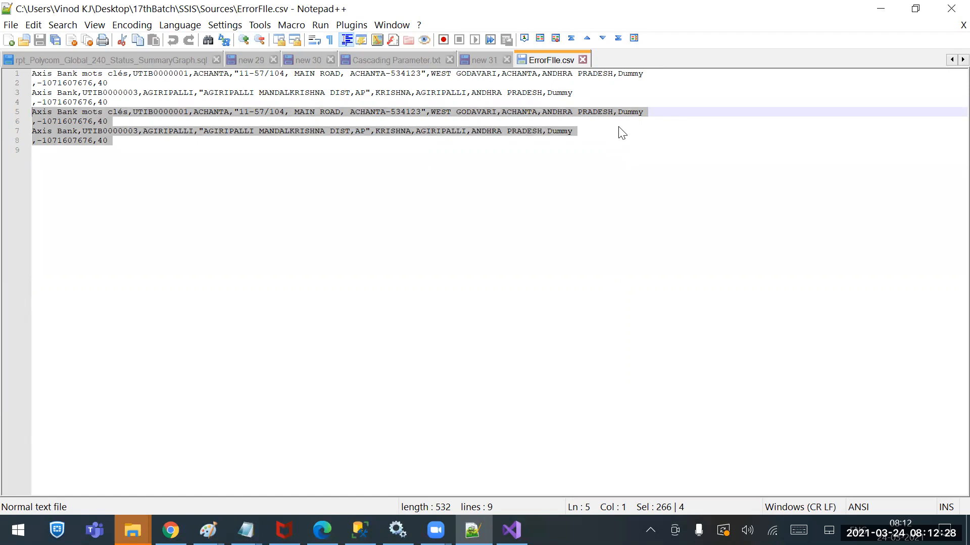
pyautogui.click(582, 60)
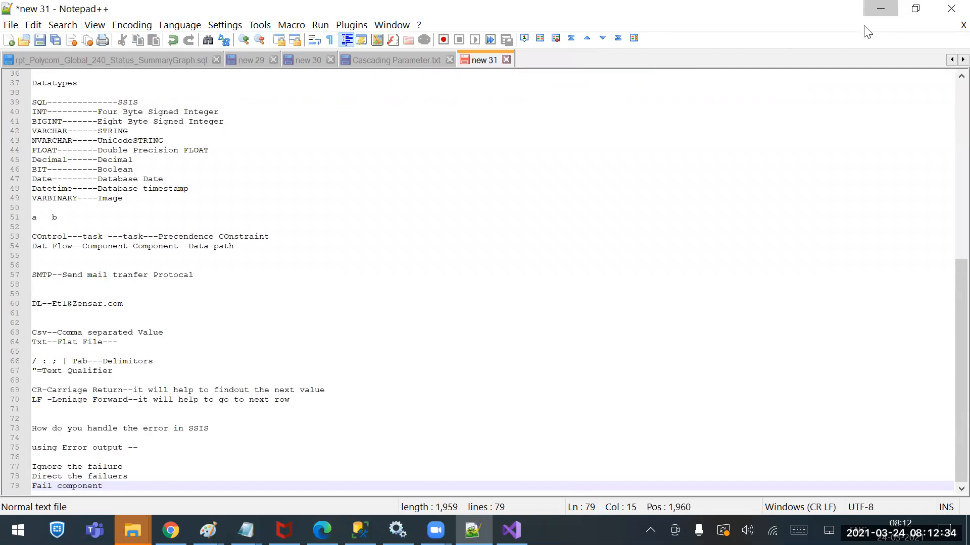
pyautogui.click(867, 11)
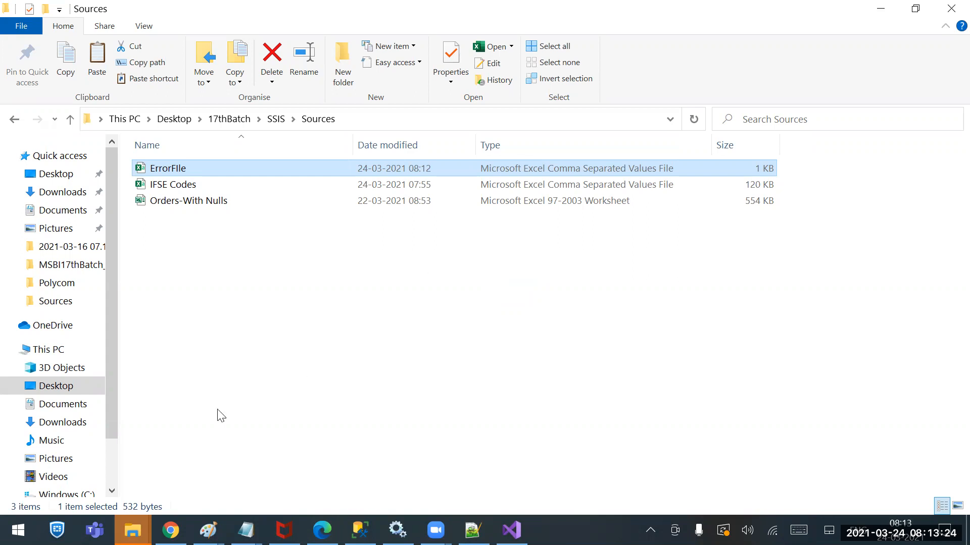
# Open the IFSE Codes CSV file from the Sources folder in Notepad++
pyautogui.click(167, 201)
pyautogui.click(166, 190)
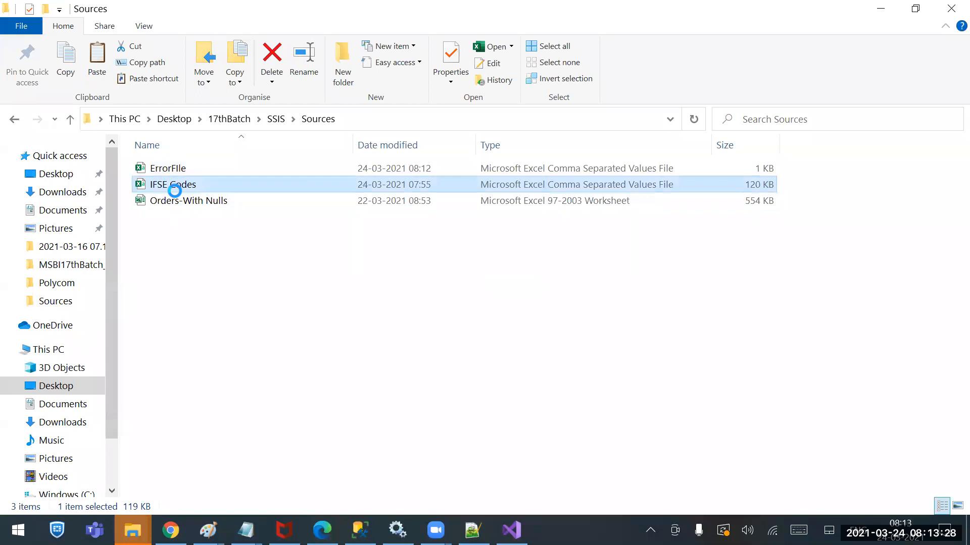
pyautogui.rightClick(173, 185)
pyautogui.click(319, 268)
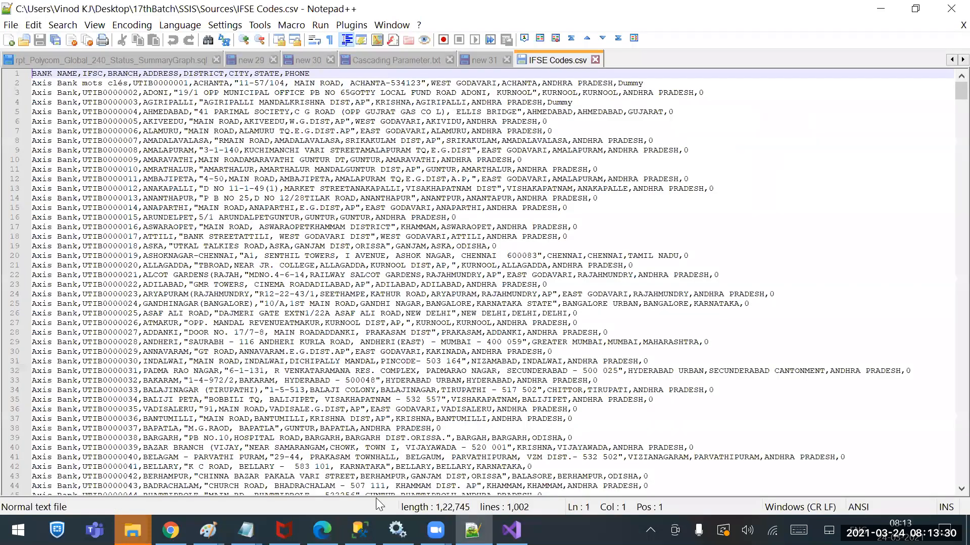
# Switch to SQL Server Management Studio, run Select * from Tbl_ifse, and look through the loaded rows
pyautogui.click(360, 530)
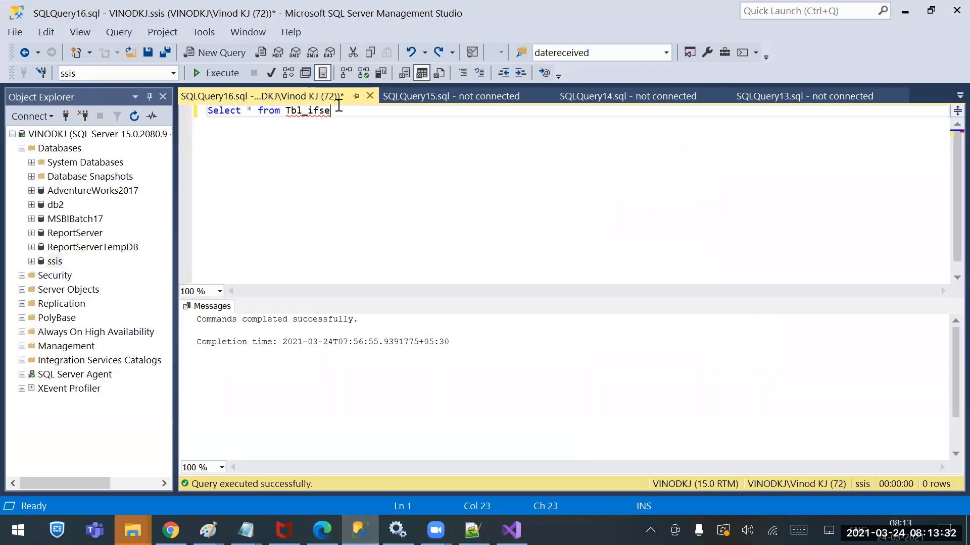
pyautogui.moveTo(332, 110); pyautogui.dragTo(198, 110)
pyautogui.click(215, 74)
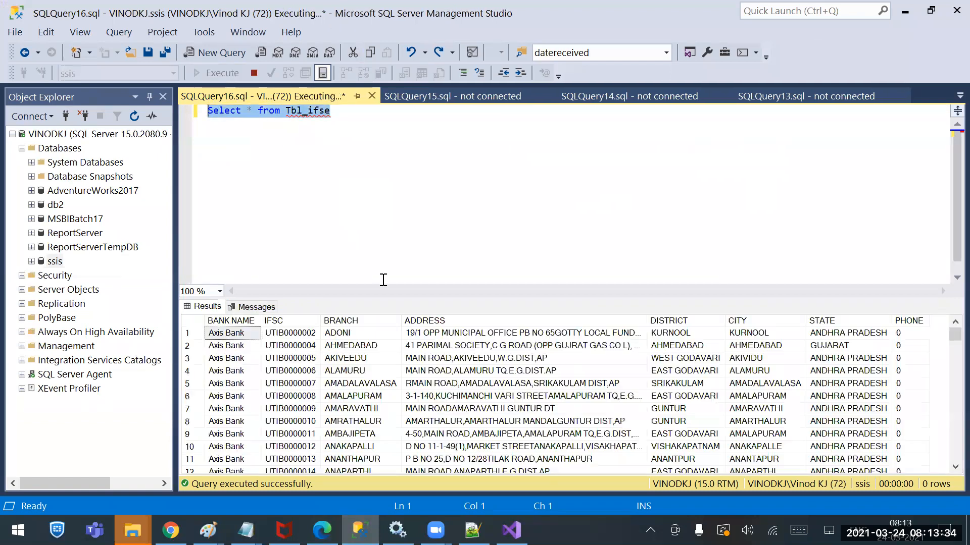
pyautogui.click(349, 383)
pyautogui.scroll(-15, 329, 409)
pyautogui.scroll(-20, 329, 409)
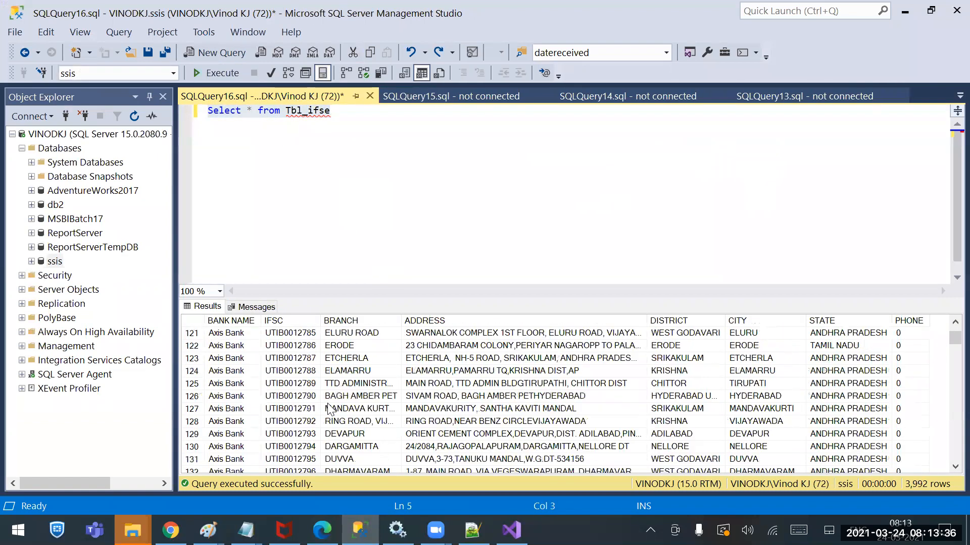
# Copy an Axis Bank cell with its header from the results and add where [BANK NAME] to the Tbl_ifse query
pyautogui.click(243, 346)
pyautogui.rightClick(244, 352)
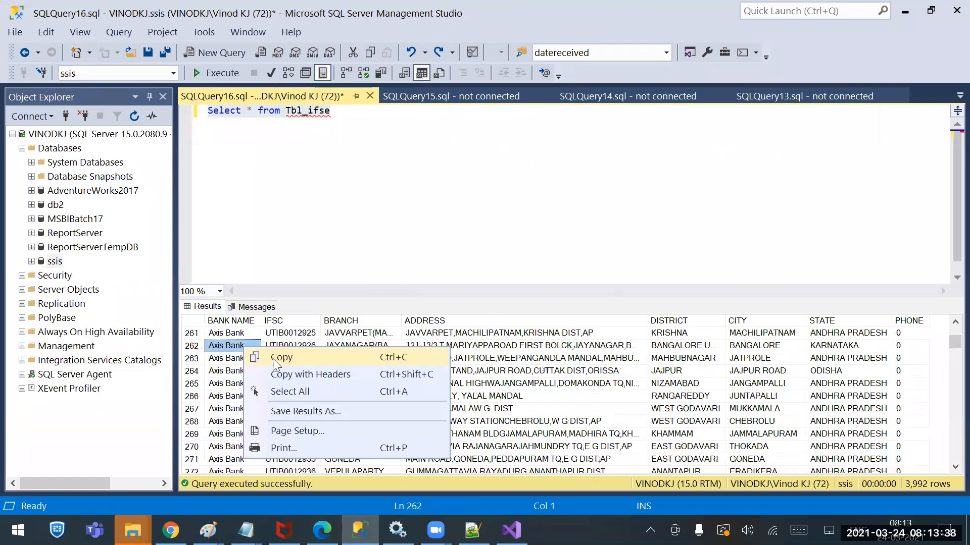
pyautogui.click(281, 375)
pyautogui.click(387, 120)
pyautogui.write('where')
pyautogui.hotkey('ctrl', 'f')
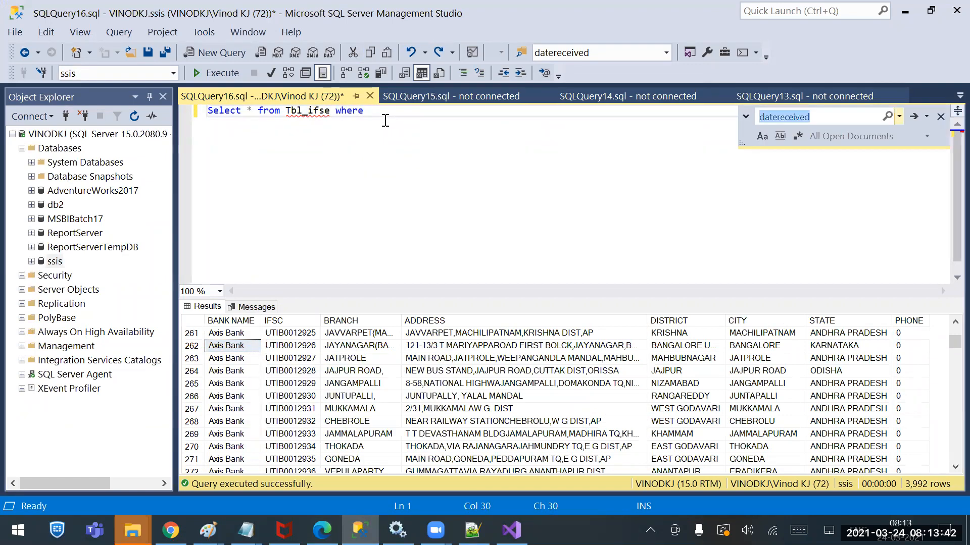
pyautogui.click(385, 121)
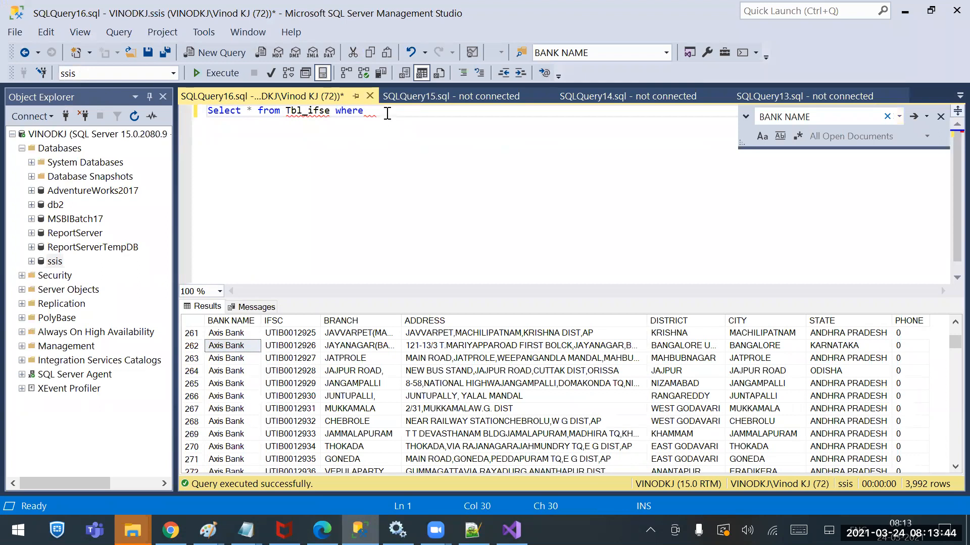
pyautogui.hotkey('ctrl', 'v')
pyautogui.click(429, 111)
pyautogui.write(']')
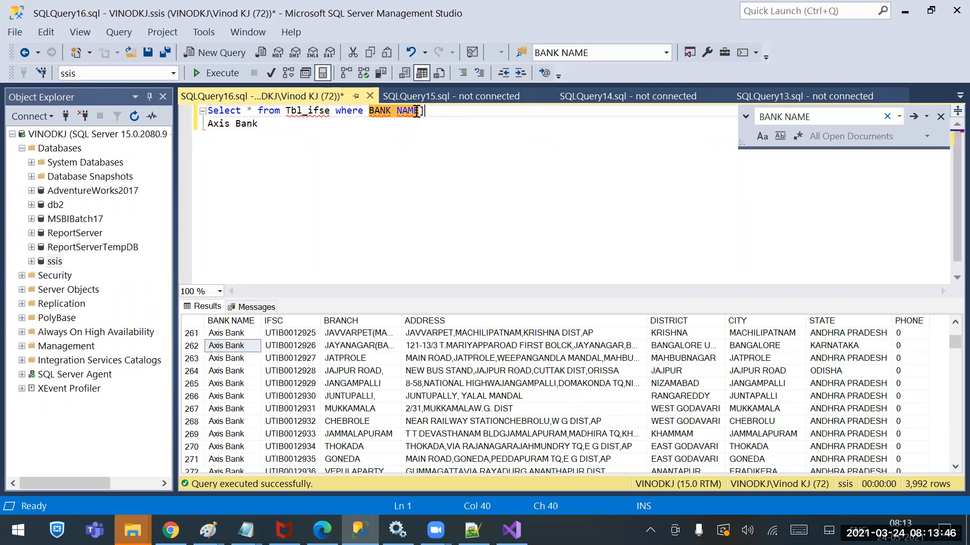
pyautogui.click(366, 111)
pyautogui.click(450, 110)
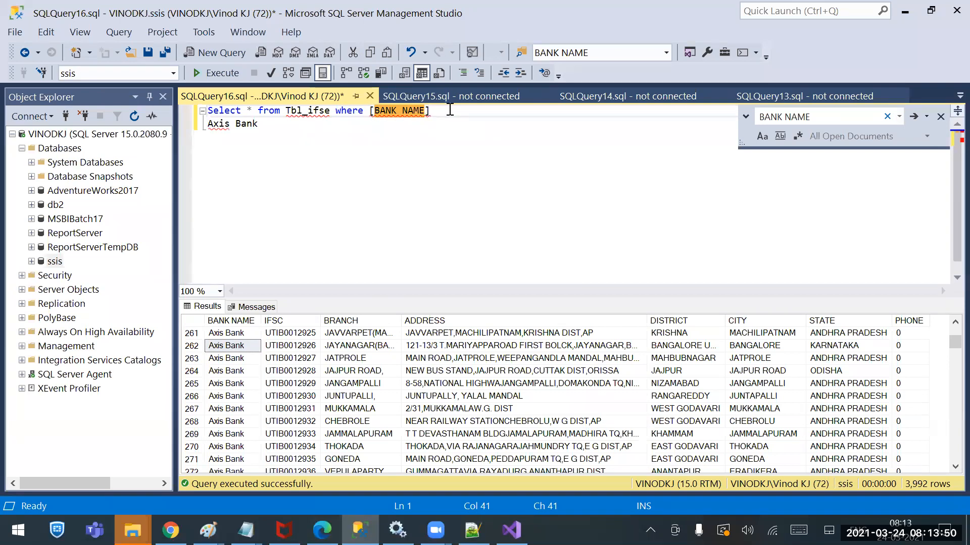
# Complete the query condition as [BANK NAME]<>'Axis Bank' and execute it
pyautogui.press('Delete')
pyautogui.write("='")
pyautogui.press('Right')
pyautogui.press('End')
pyautogui.write("'")
pyautogui.press('Left')
pyautogui.press('Left')
pyautogui.press('Left')
pyautogui.press('Left')
pyautogui.press('Left')
pyautogui.press('Left')
pyautogui.press('Left')
pyautogui.press('Left')
pyautogui.press('Left')
pyautogui.press('Left')
pyautogui.press('Left')
pyautogui.press('BackSpace')
pyautogui.write('<>')
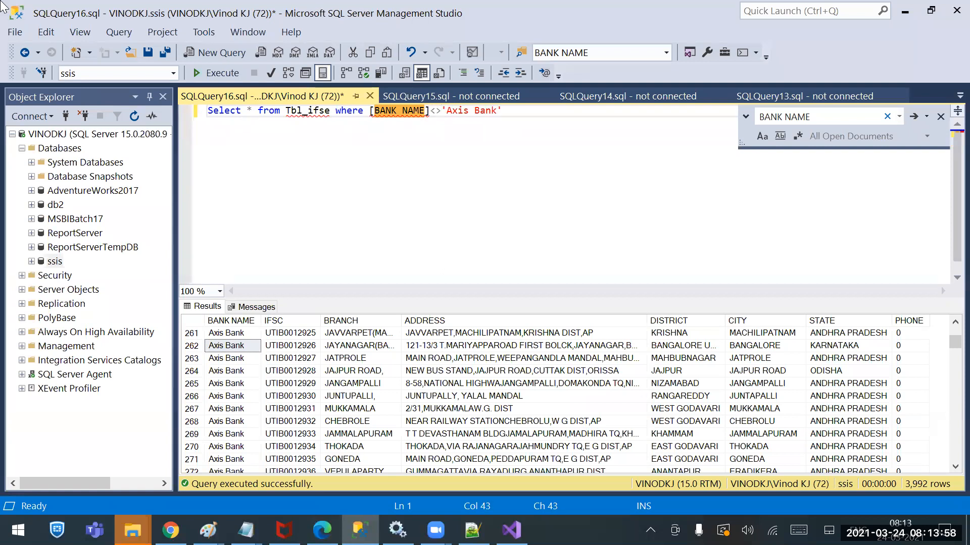
pyautogui.click(230, 75)
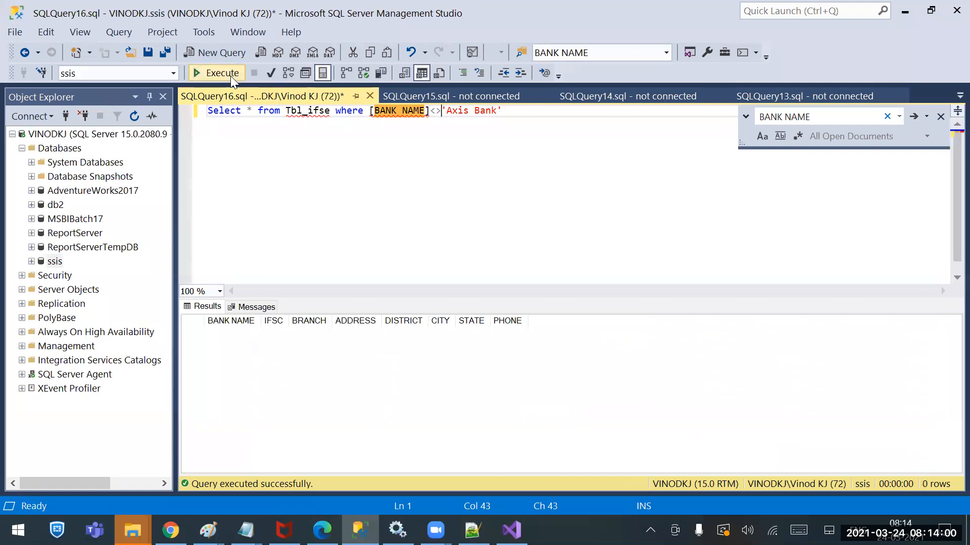
# In IFSE Codes.csv in Notepad++, move "mots clés" from the UTIB0000001 record's bank name to the UTIB0000002 record's bank name
pyautogui.click(134, 530)
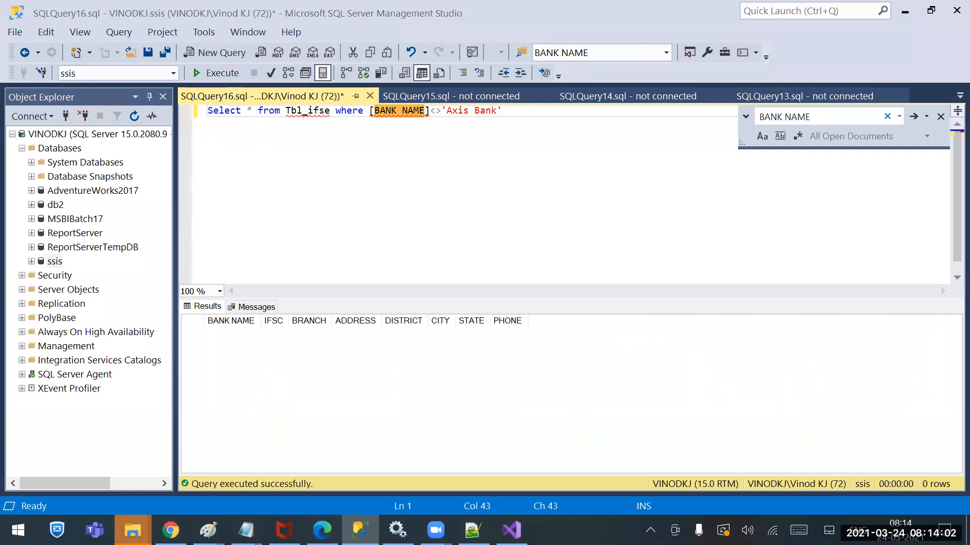
pyautogui.click(472, 530)
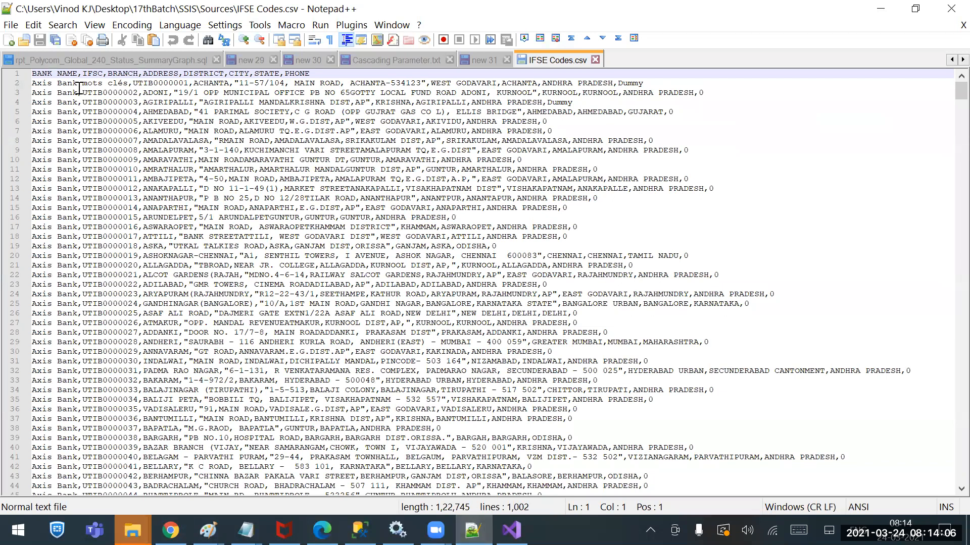
pyautogui.moveTo(82, 82); pyautogui.dragTo(130, 83)
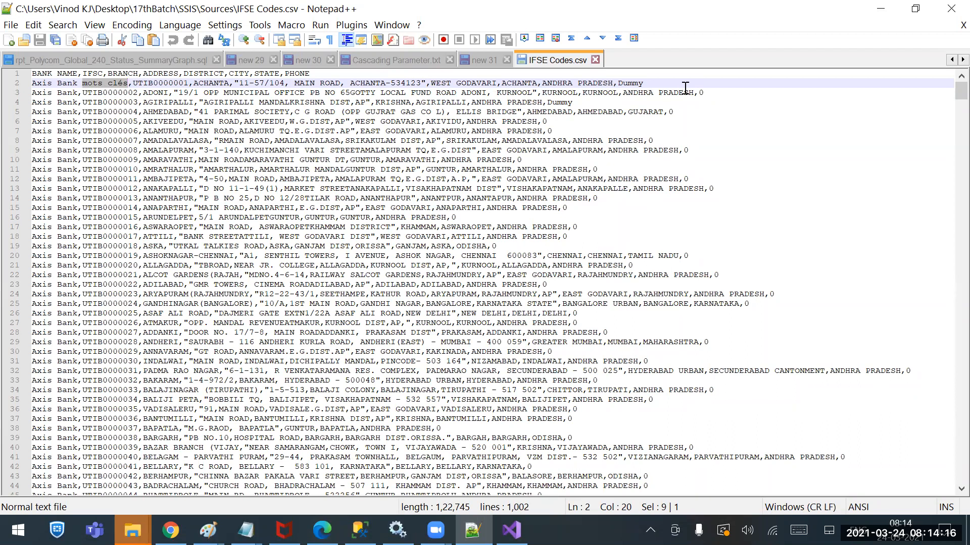
pyautogui.moveTo(647, 83); pyautogui.dragTo(9, 81)
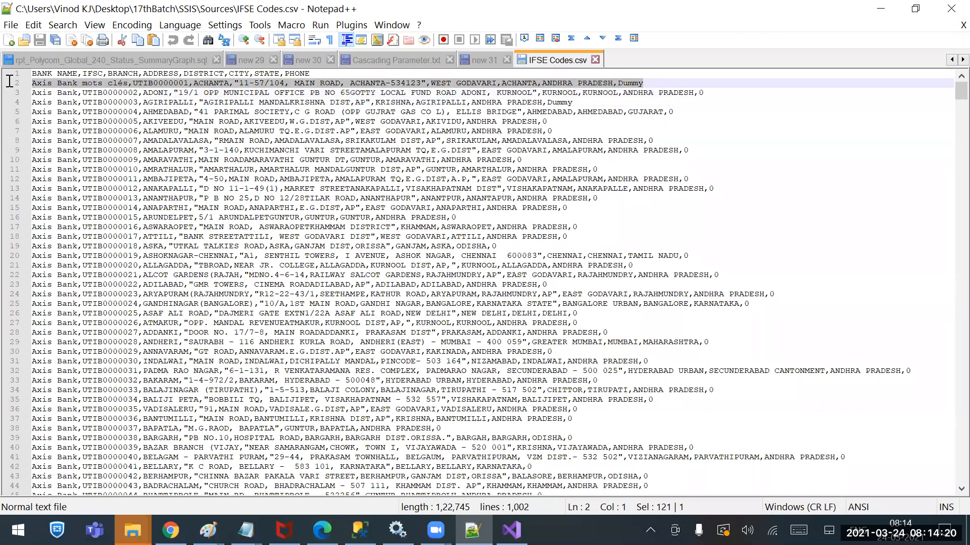
pyautogui.click(126, 83)
pyautogui.moveTo(129, 82); pyautogui.dragTo(78, 83)
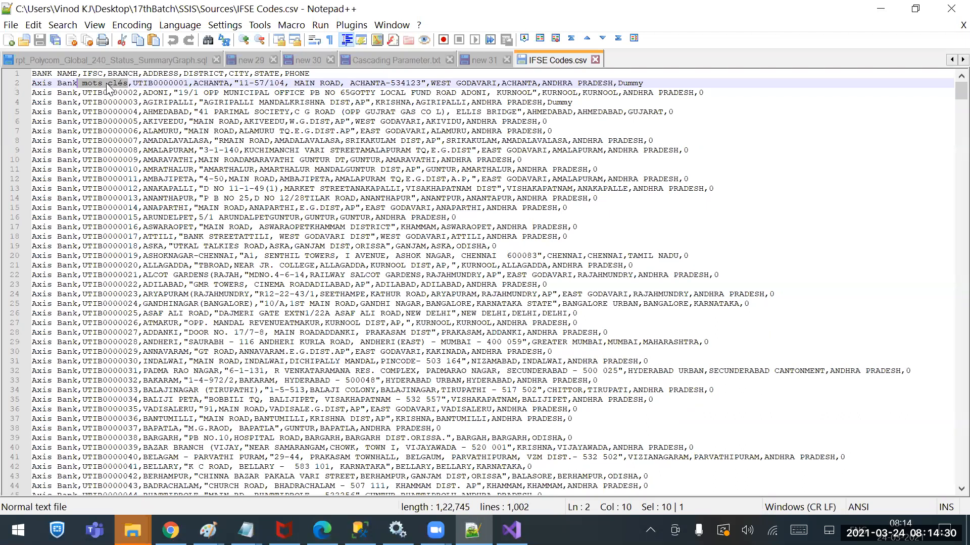
pyautogui.press('Delete')
pyautogui.click(79, 95)
pyautogui.write(',')
pyautogui.hotkey('ctrl', 'v')
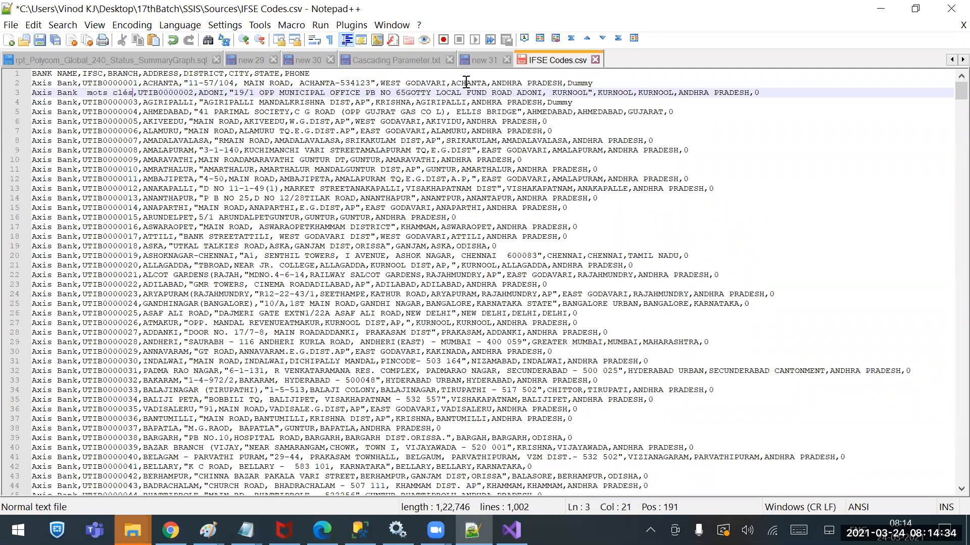
# Save the edited IFSE Codes.csv, close the file, and minimize Notepad++
pyautogui.moveTo(599, 82); pyautogui.dragTo(537, 80)
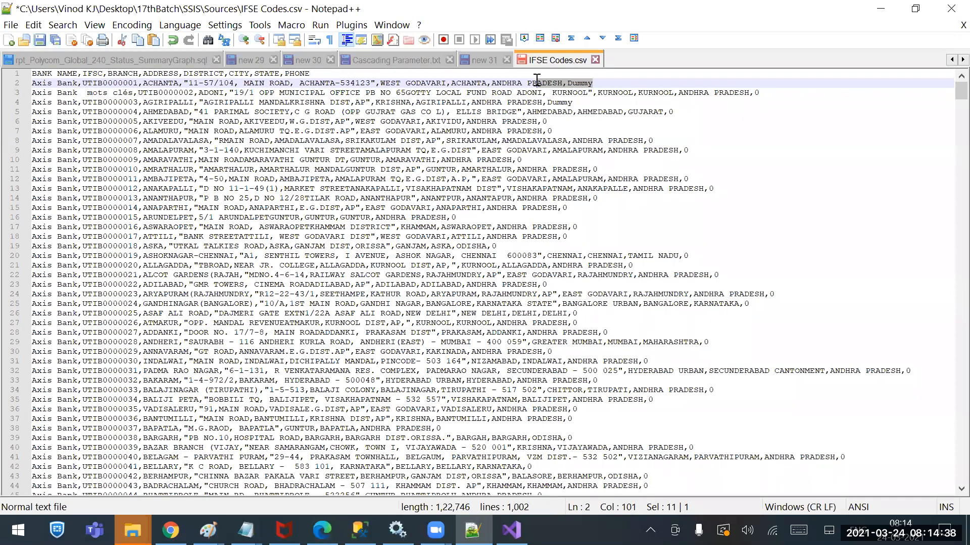
pyautogui.hotkey('ctrl', 's')
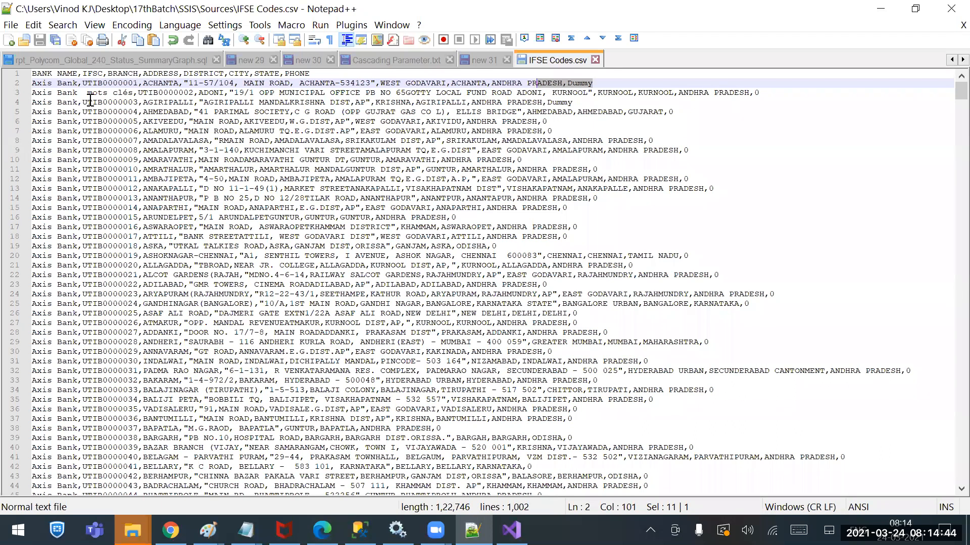
pyautogui.moveTo(90, 94); pyautogui.dragTo(134, 94)
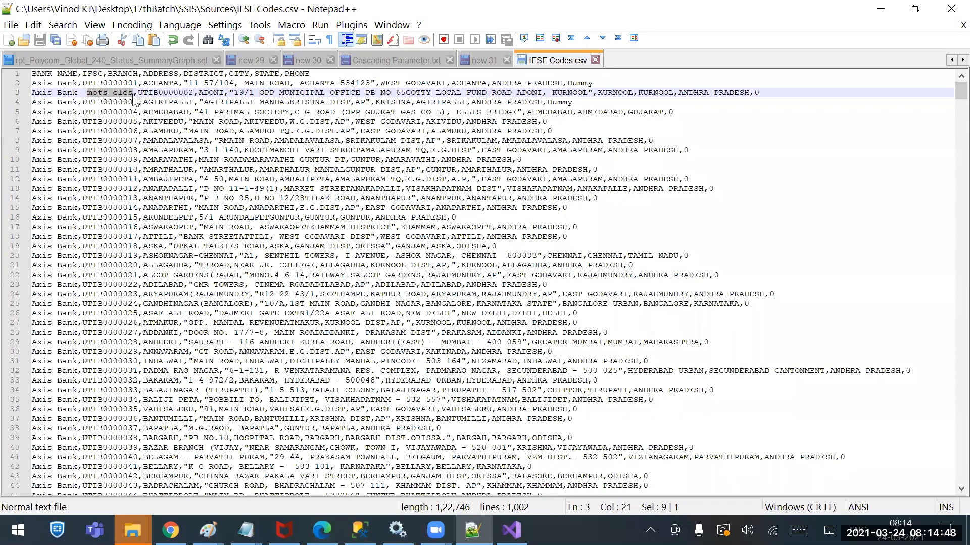
pyautogui.click(596, 59)
pyautogui.click(881, 9)
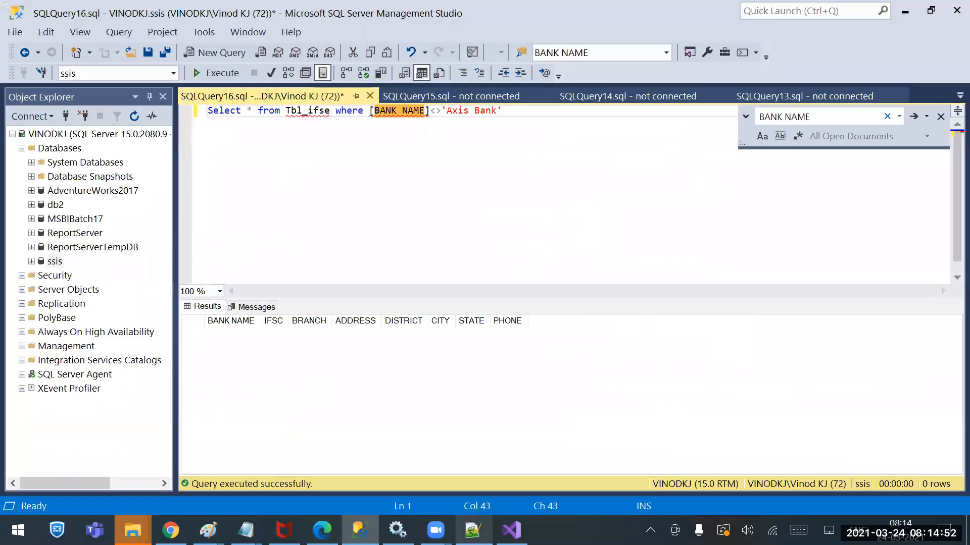
# Switch to Visual Studio, stop the finished debugging run, and run the flat file package again
pyautogui.click(511, 530)
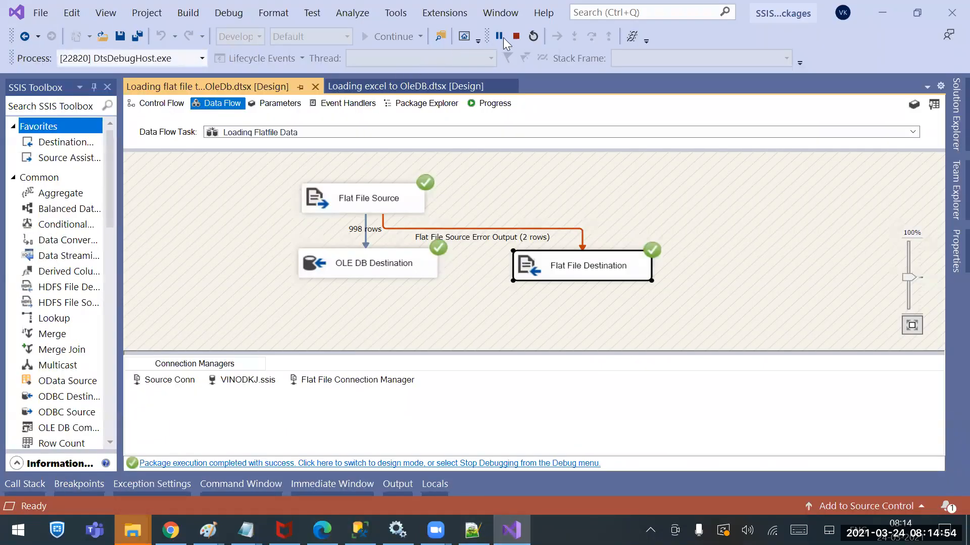
pyautogui.click(515, 36)
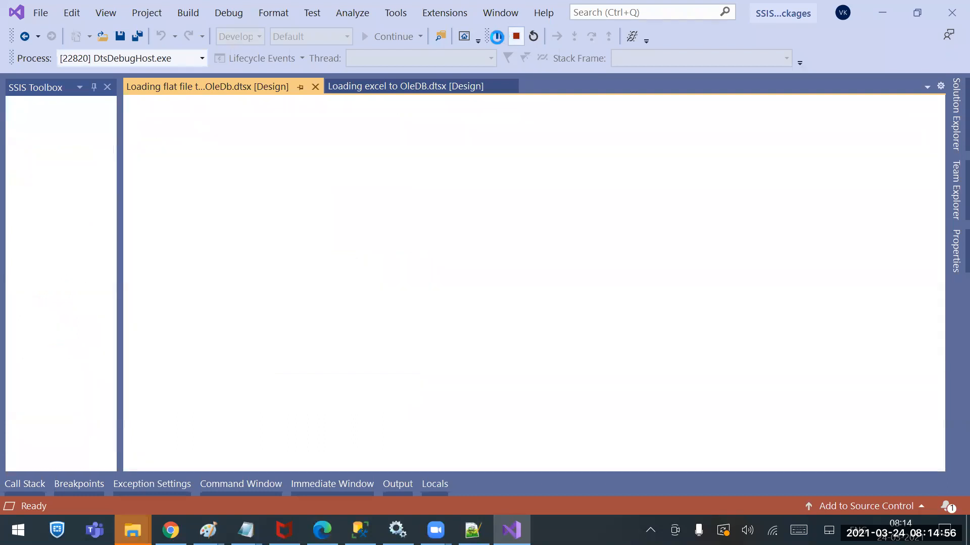
pyautogui.click(383, 37)
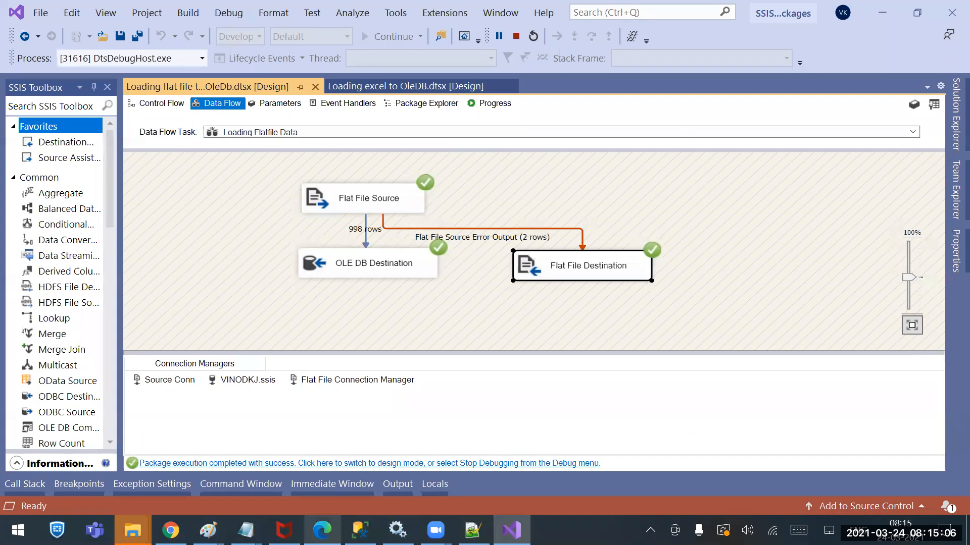
# Switch to SQL Server Management Studio and rerun the whole Tbl_ifse query that filters out 'Axis Bank'
pyautogui.click(359, 530)
pyautogui.click(410, 110)
pyautogui.click(210, 71)
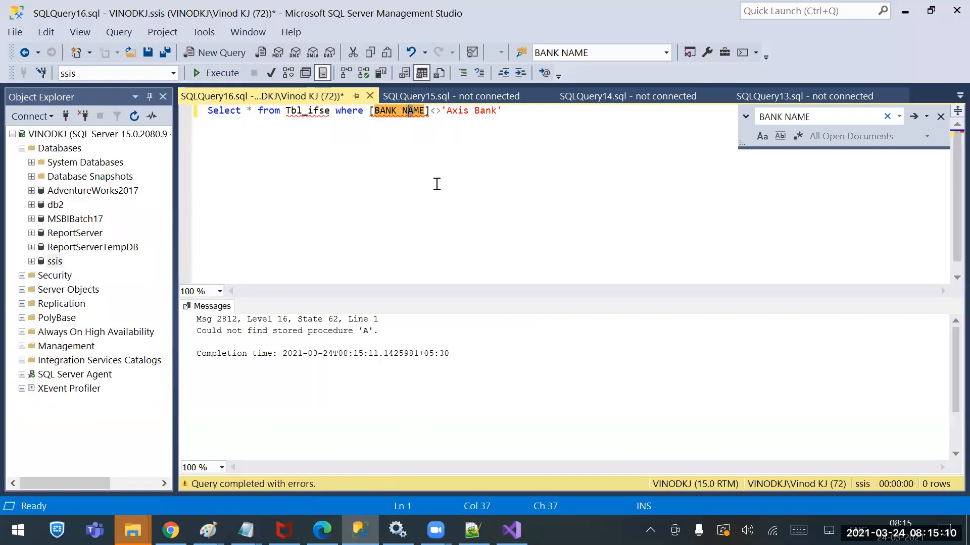
pyautogui.click(446, 180)
pyautogui.click(221, 74)
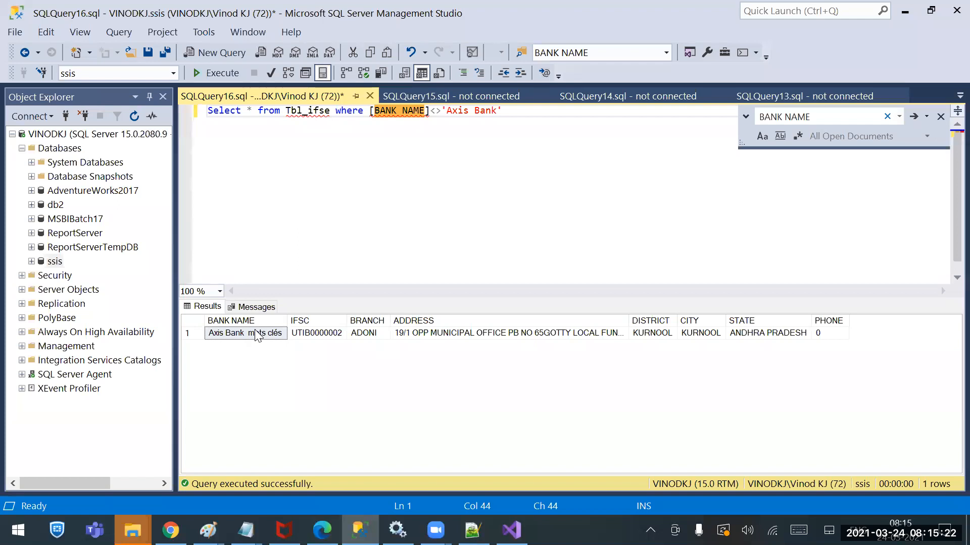
# Switch to Chrome and return to the "japanese language keywords" search results
pyautogui.click(171, 530)
pyautogui.moveTo(353, 129); pyautogui.dragTo(58, 144)
pyautogui.write('chin')
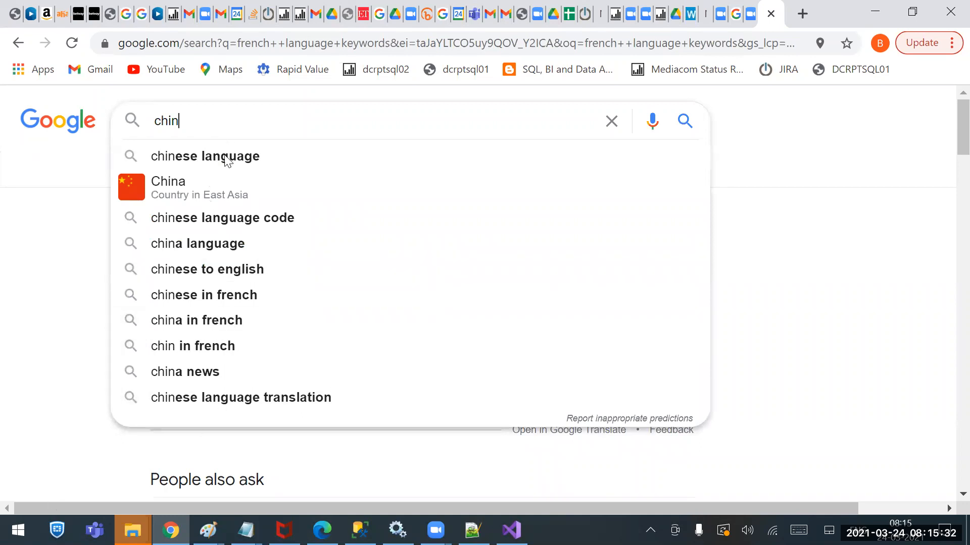
pyautogui.click(34, 245)
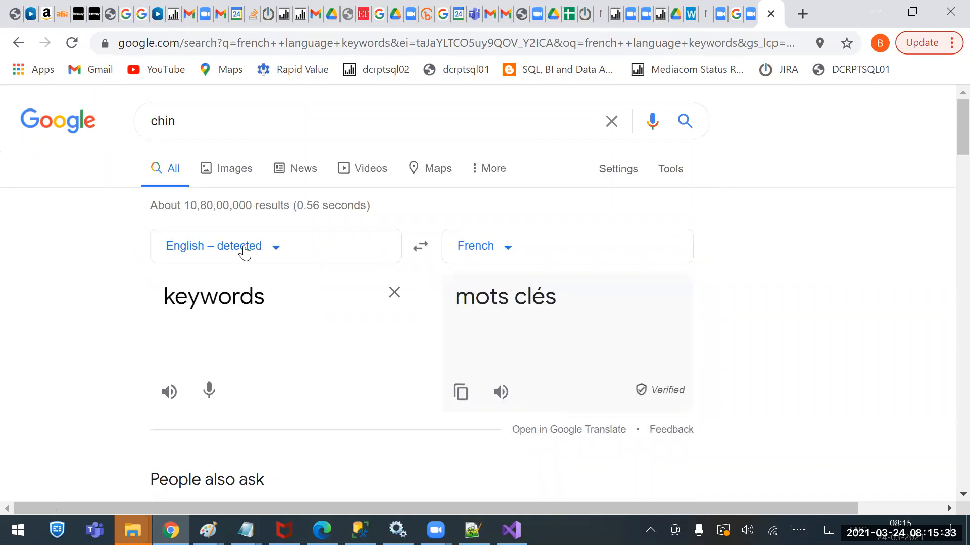
pyautogui.click(18, 43)
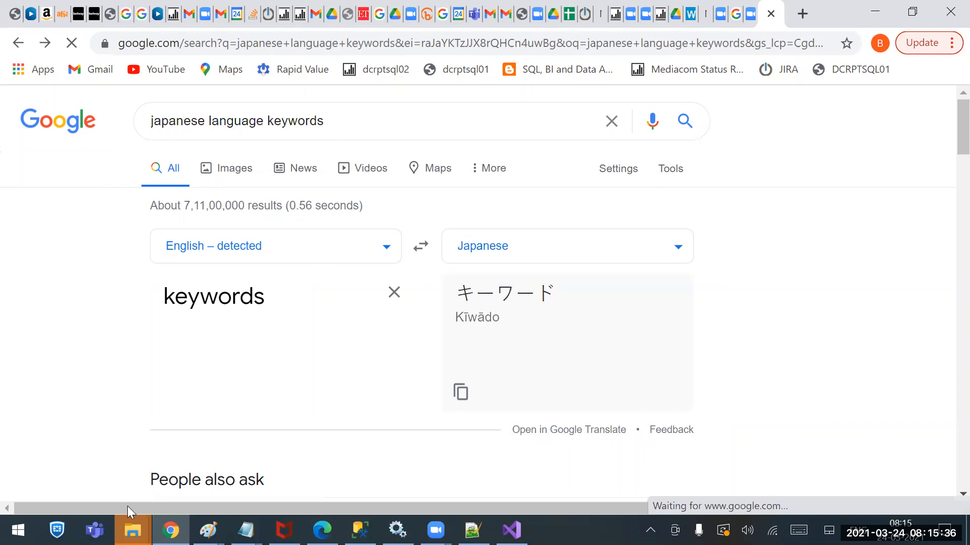
# Switch to the Sources folder in File Explorer and open IFSE Codes in Notepad
pyautogui.rightClick(132, 530)
pyautogui.click(88, 208)
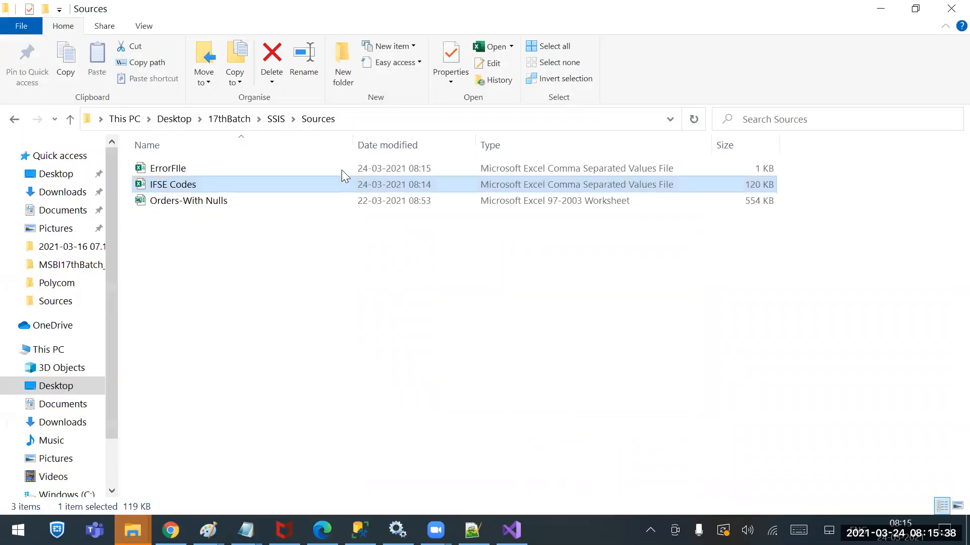
pyautogui.rightClick(169, 186)
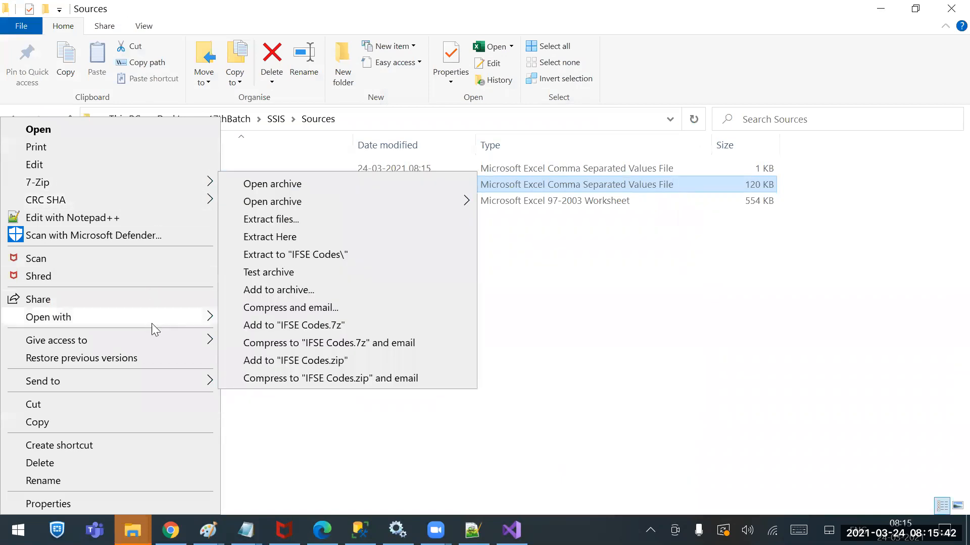
pyautogui.moveTo(167, 316)
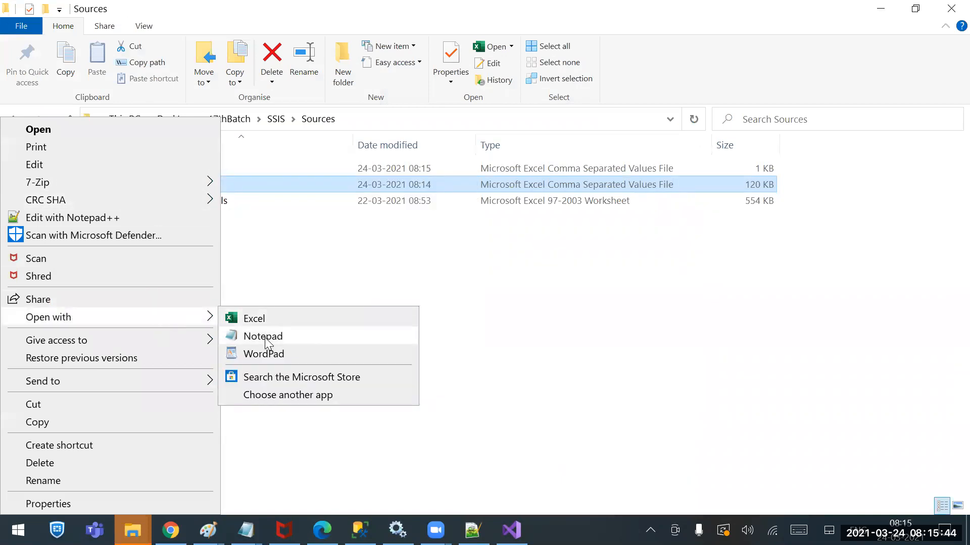
pyautogui.click(267, 344)
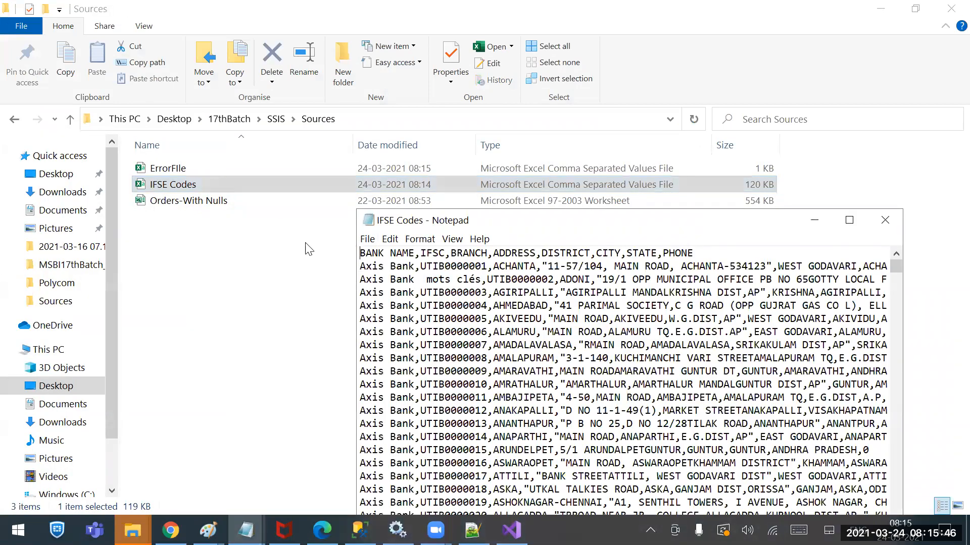
# Copy キーワード from the Chrome translation, replace "mots clés" with it in the UTIB0000002 bank name in Notepad, and save in ANSI
pyautogui.click(170, 530)
pyautogui.moveTo(558, 300); pyautogui.dragTo(454, 298)
pyautogui.hotkey('ctrl', 'c')
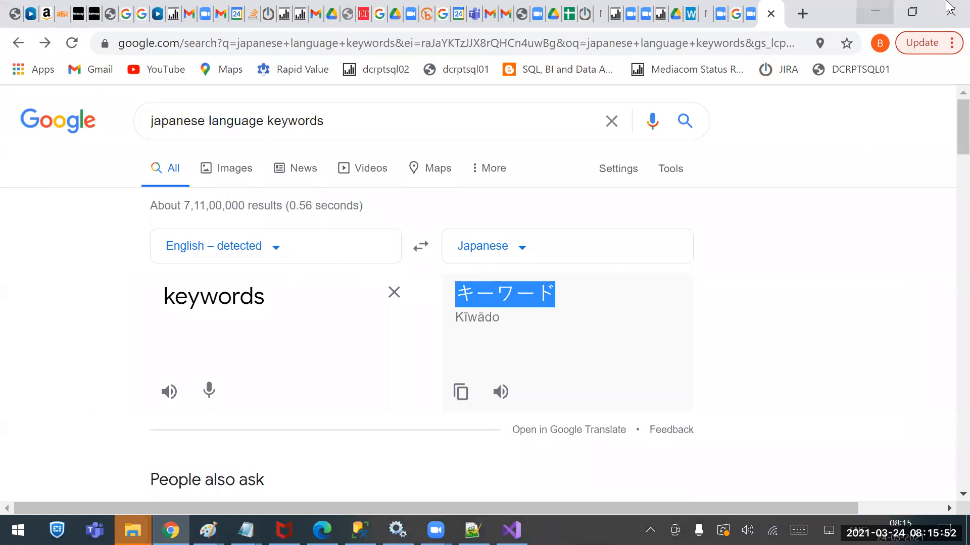
pyautogui.click(876, 11)
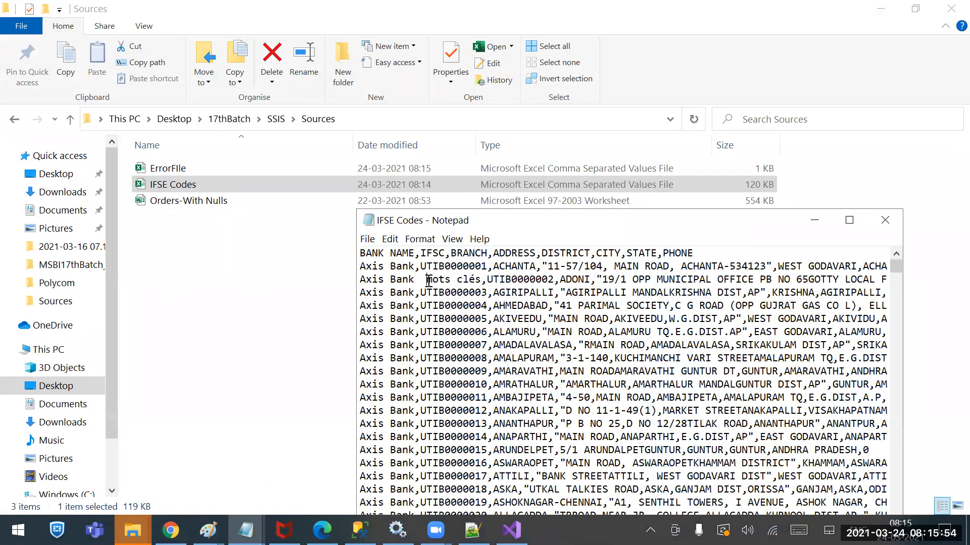
pyautogui.moveTo(427, 281); pyautogui.dragTo(482, 279)
pyautogui.hotkey('ctrl', 'v')
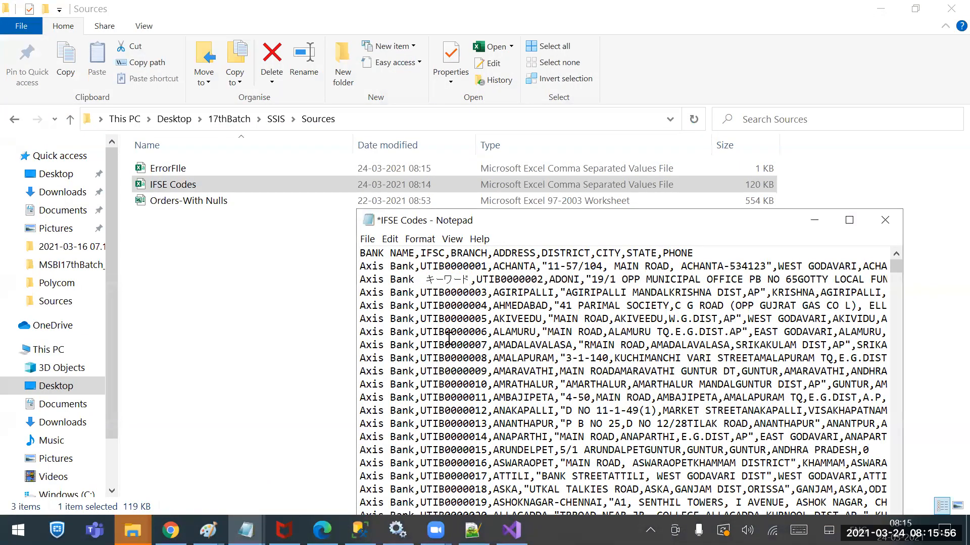
pyautogui.hotkey('ctrl', 's')
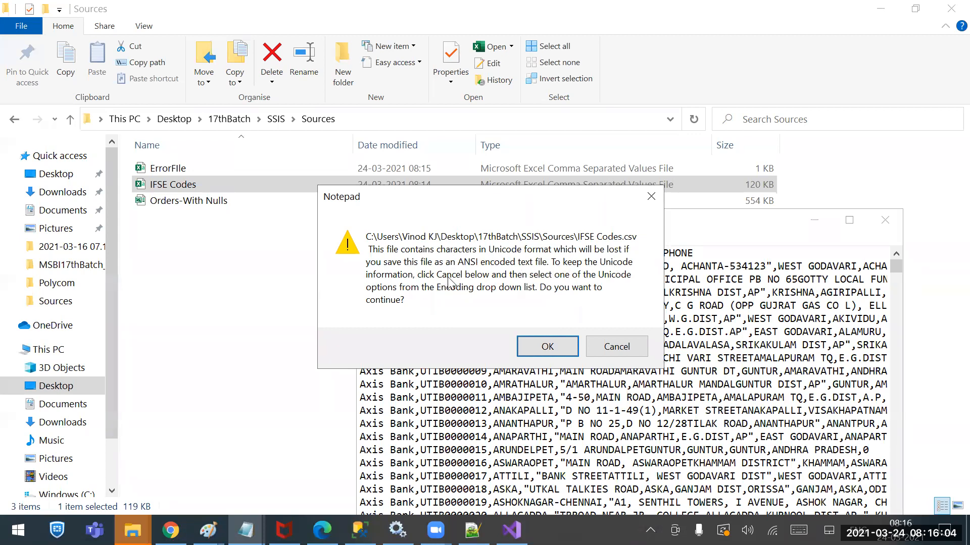
pyautogui.click(548, 347)
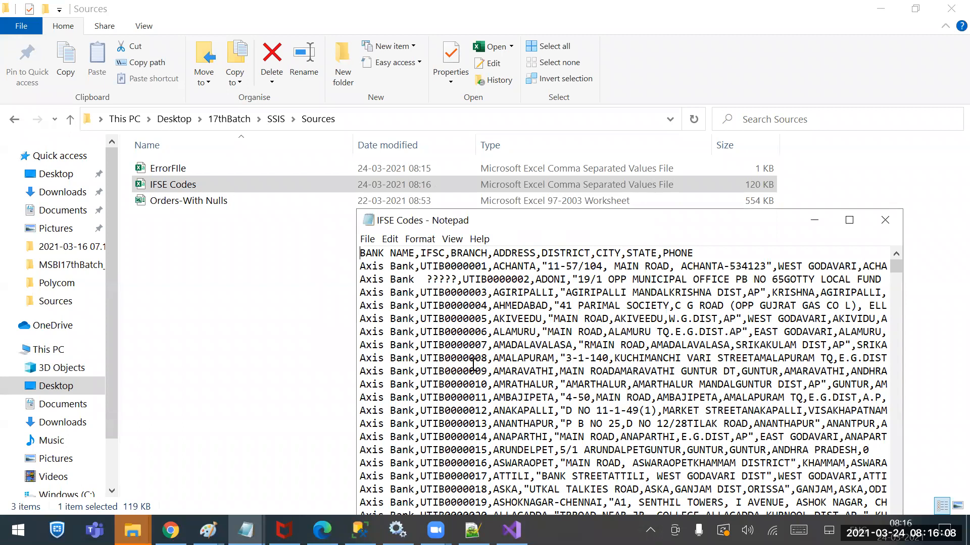
# Try again to save IFSE Codes in ANSI with キーワード pasted over the question marks in the UTIB0000002 bank name, and close Notepad
pyautogui.moveTo(427, 279); pyautogui.dragTo(459, 281)
pyautogui.hotkey('ctrl', 'v')
pyautogui.hotkey('ctrl', 's')
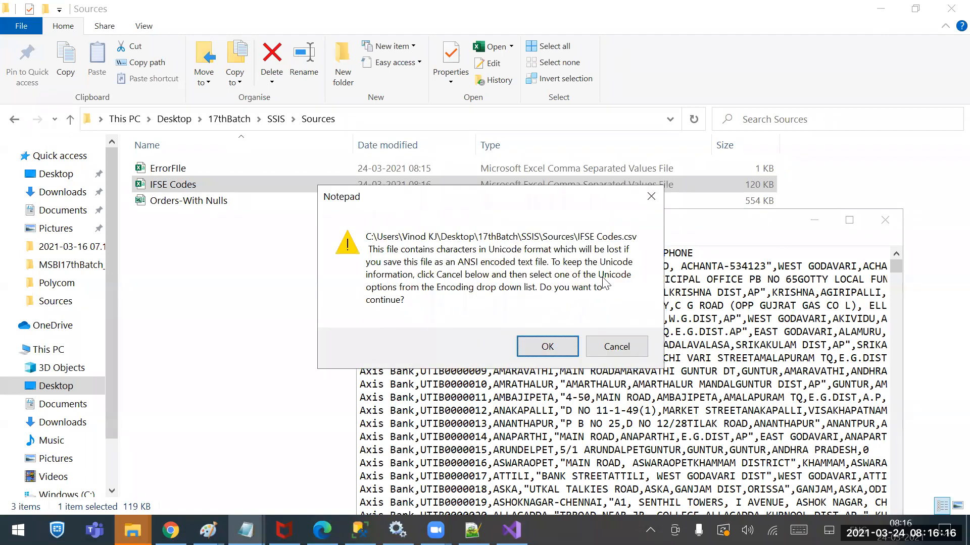
pyautogui.click(560, 349)
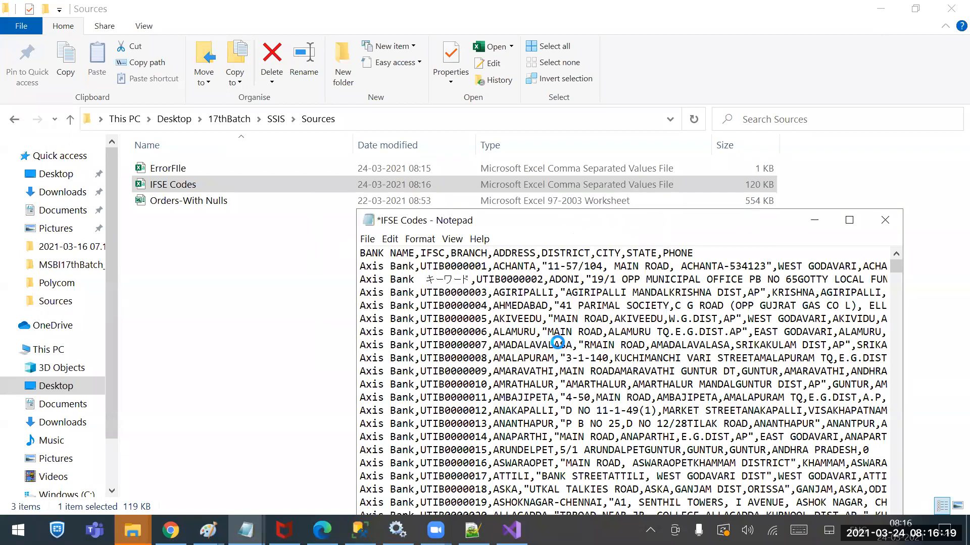
pyautogui.click(368, 240)
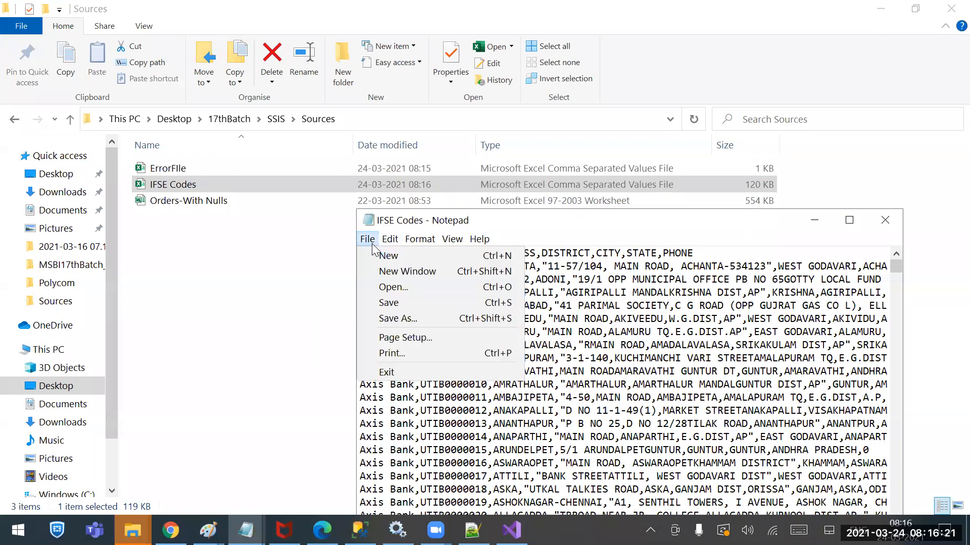
pyautogui.click(397, 318)
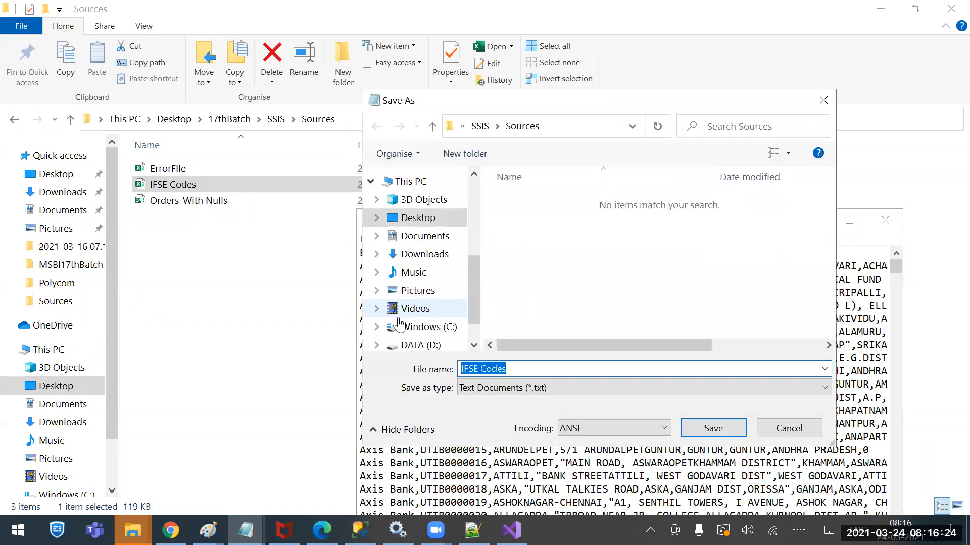
pyautogui.click(805, 424)
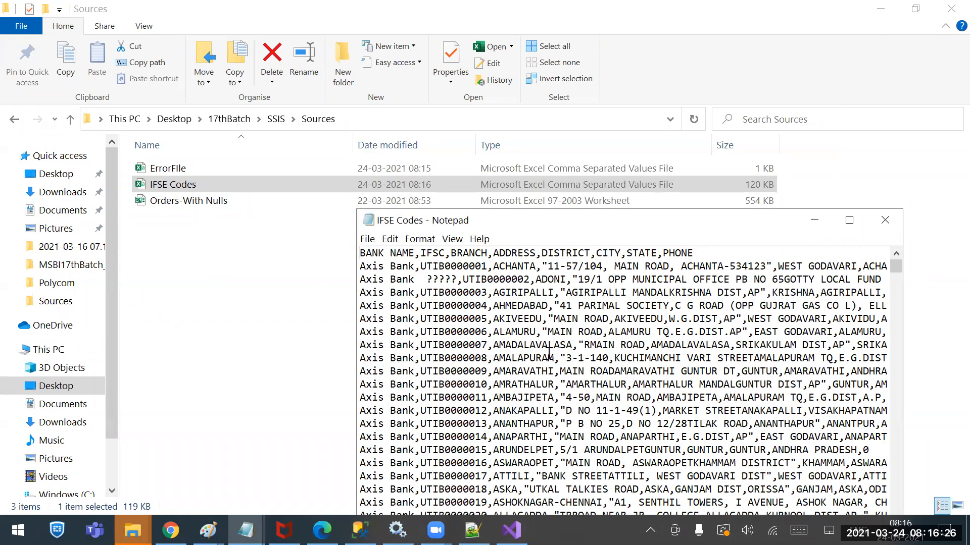
pyautogui.click(885, 220)
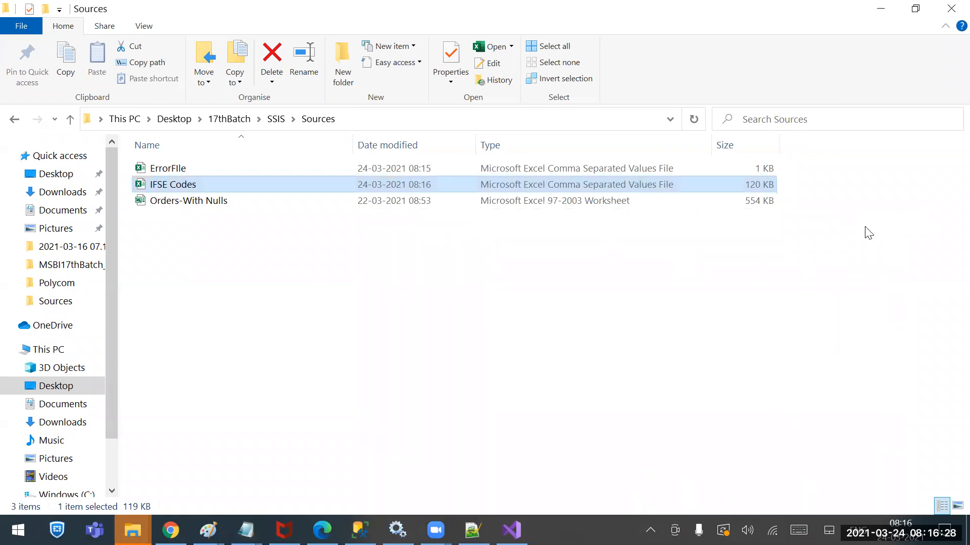
# Switch to Visual Studio, stop the finished debugging run, and rerun the flat file package
pyautogui.click(511, 530)
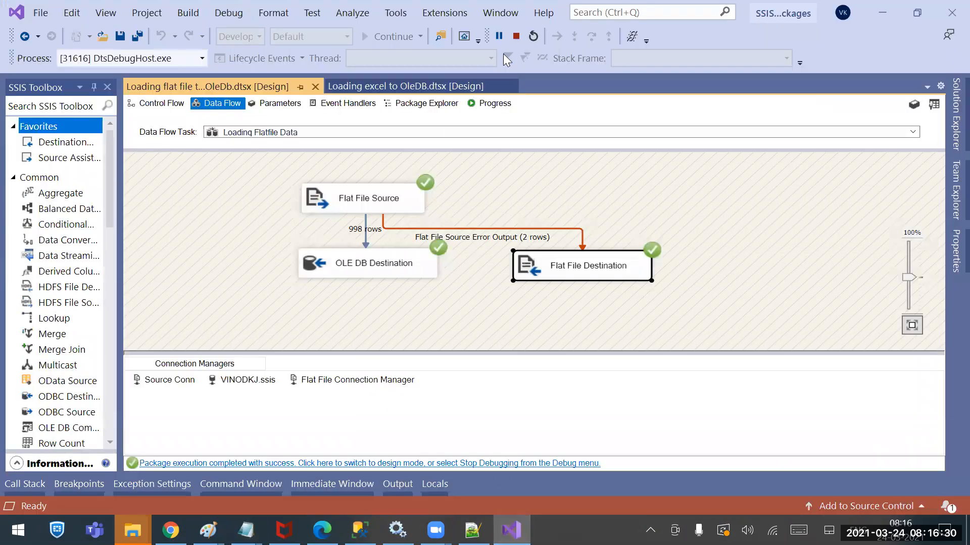
pyautogui.click(516, 36)
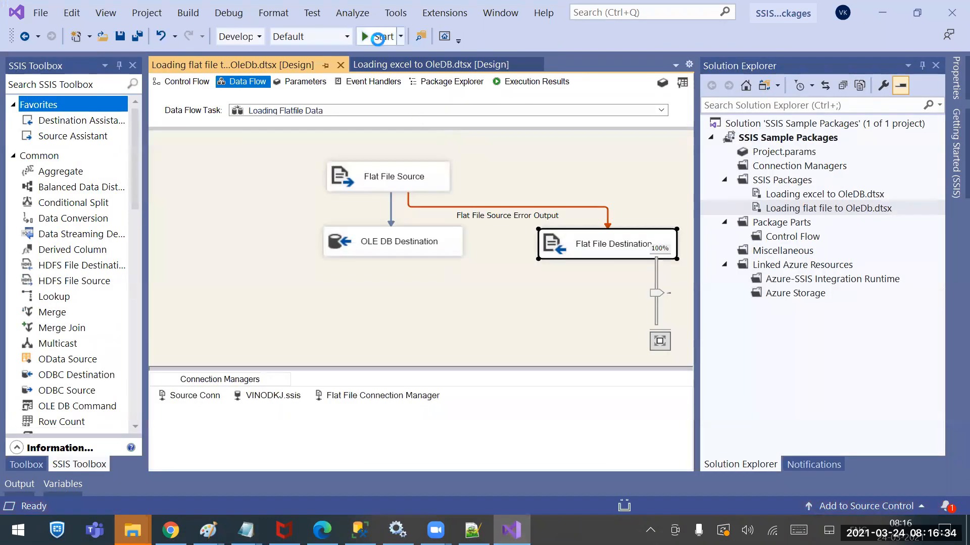
pyautogui.click(378, 37)
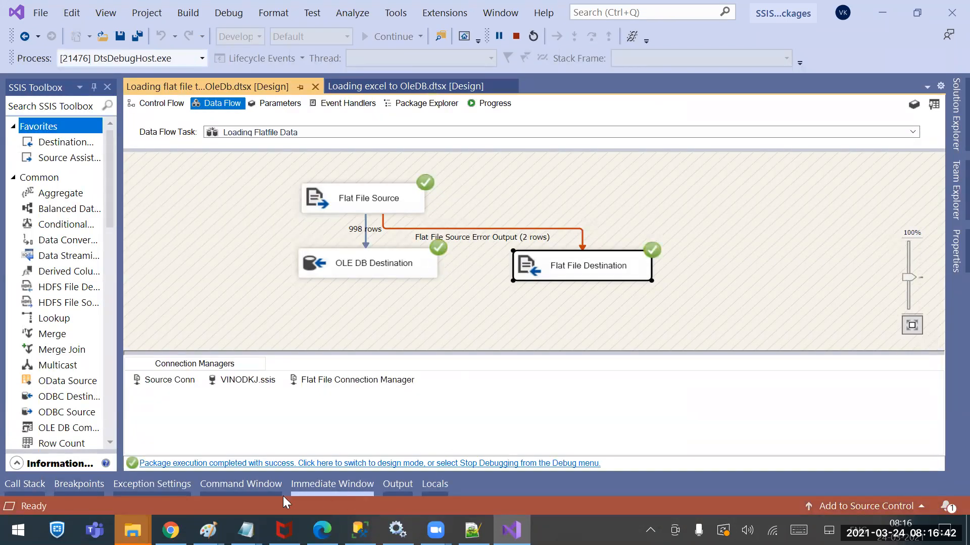
# Try to paste キーワード over the question marks in the UTIB0000002 record of IFSE Codes.csv in Notepad++, and close the file without saving
pyautogui.rightClick(132, 531)
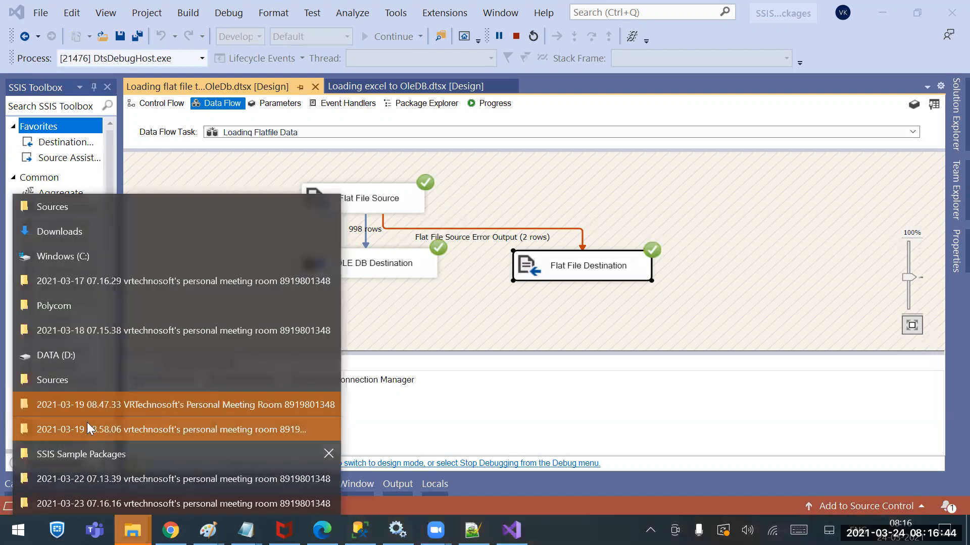
pyautogui.click(84, 208)
pyautogui.rightClick(174, 186)
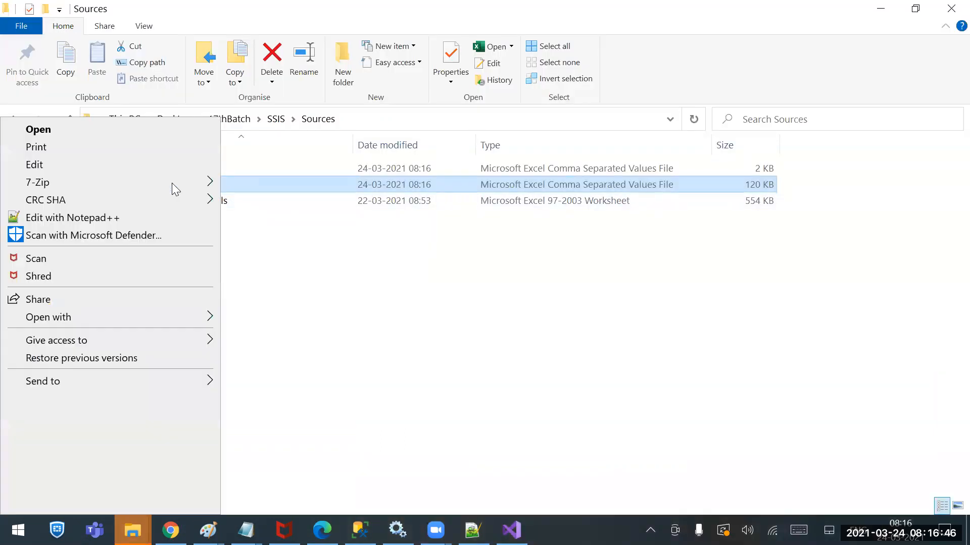
pyautogui.click(76, 222)
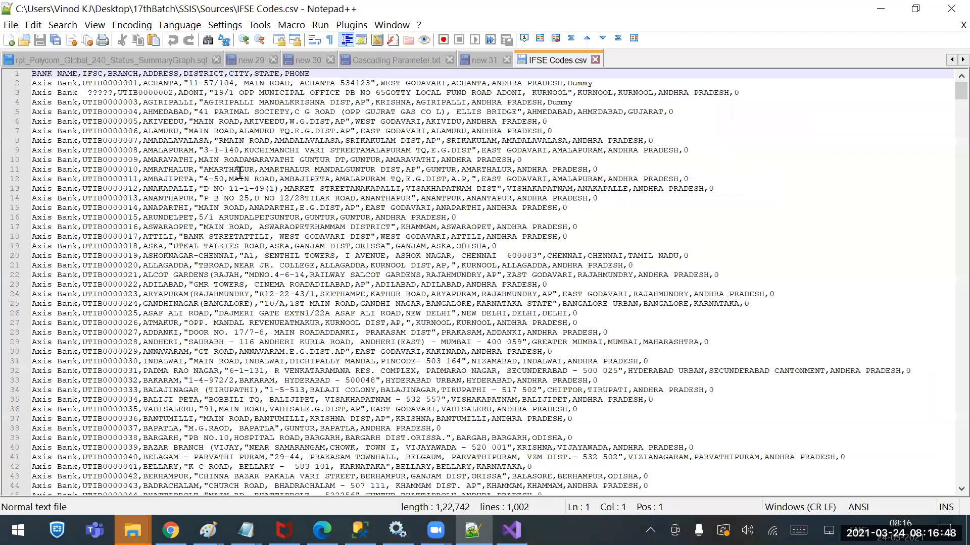
pyautogui.moveTo(89, 92); pyautogui.dragTo(112, 92)
pyautogui.write('?????')
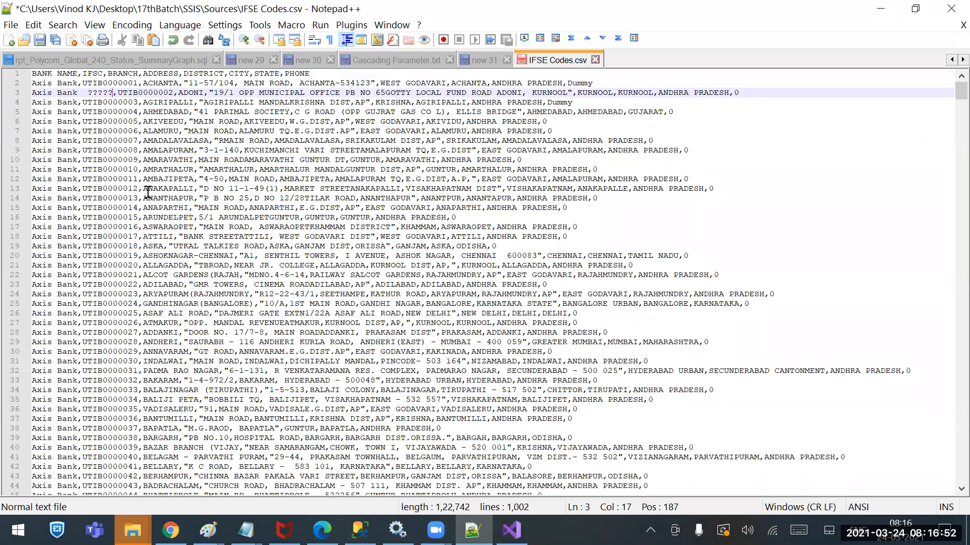
pyautogui.click(595, 59)
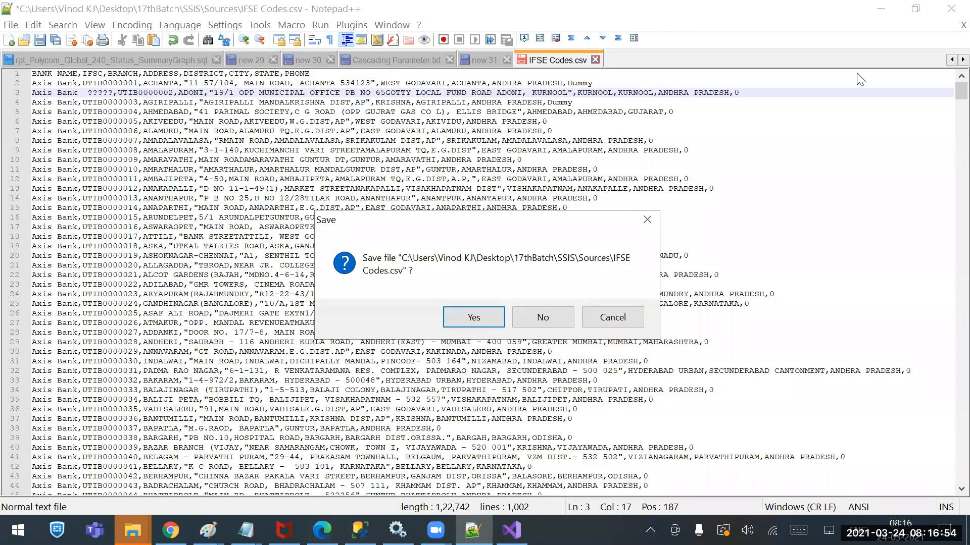
pyautogui.click(535, 310)
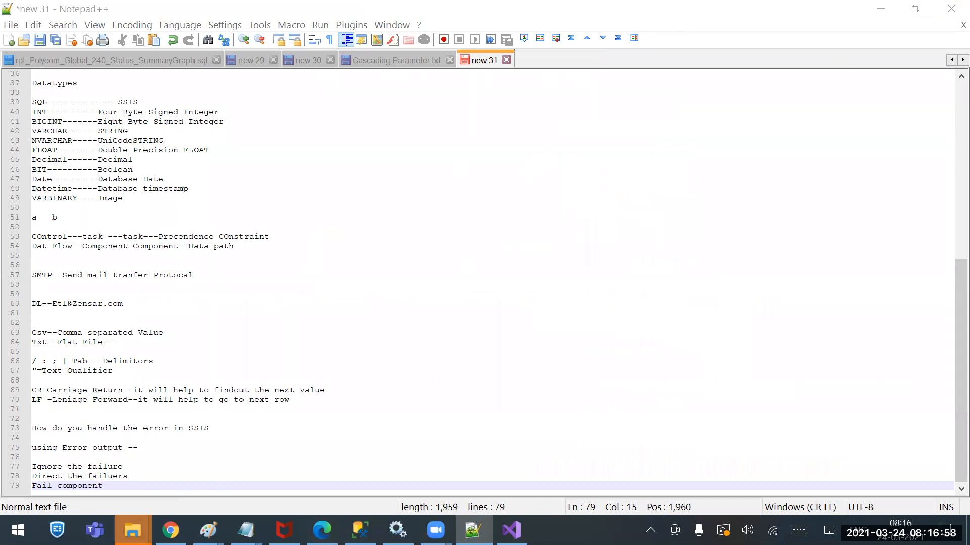
# Reopen IFSE Codes from the Sources folder in Notepad and replace the question marks in the UTIB0000002 bank name with キーワード
pyautogui.rightClick(132, 530)
pyautogui.click(90, 206)
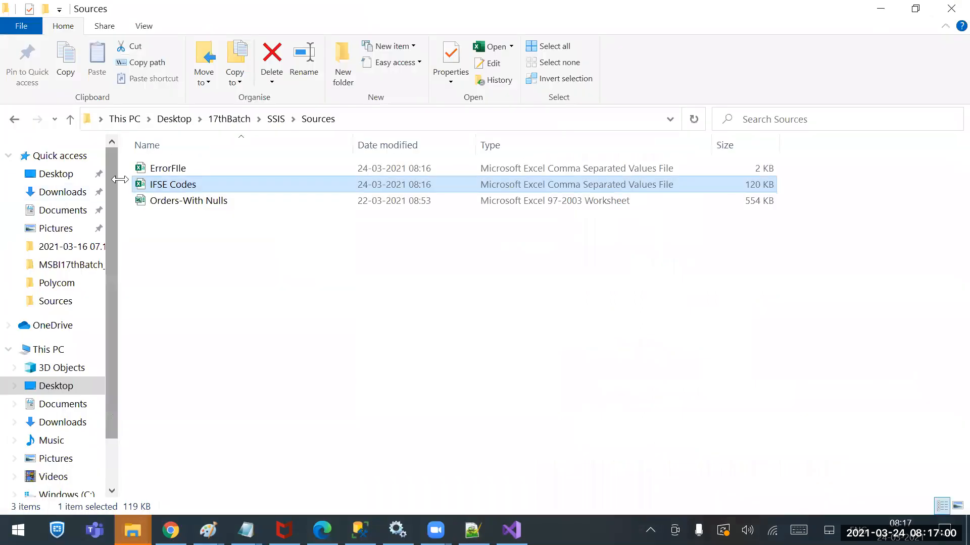
pyautogui.rightClick(152, 187)
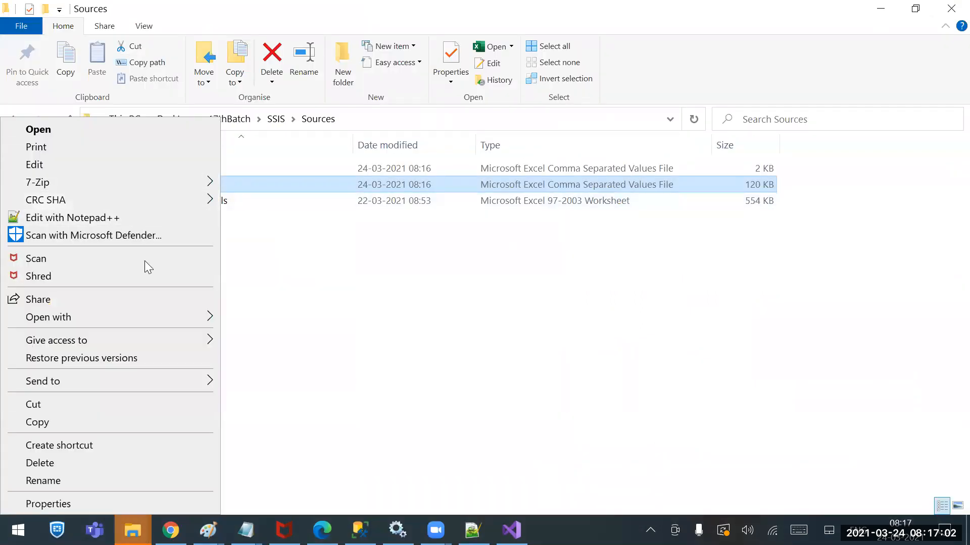
pyautogui.moveTo(174, 317)
pyautogui.click(264, 338)
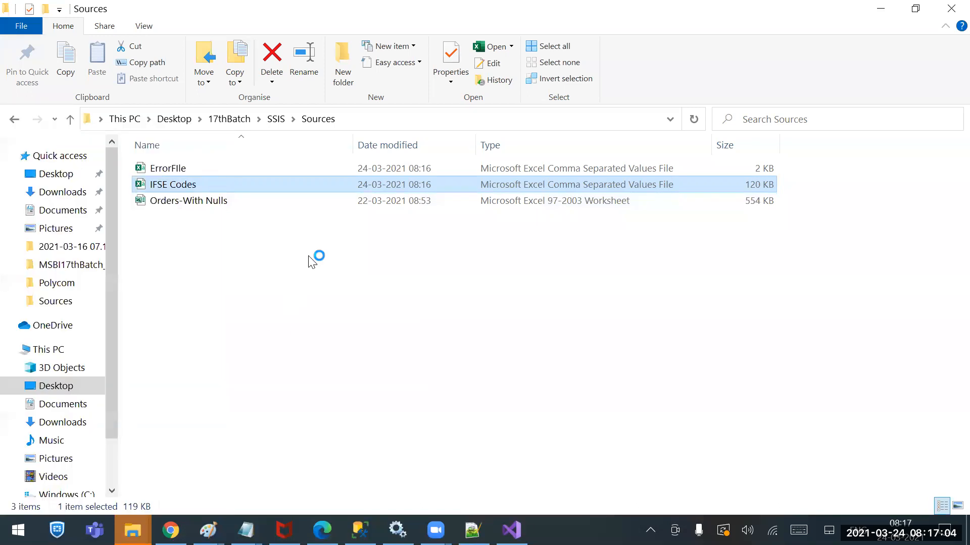
pyautogui.moveTo(436, 281); pyautogui.dragTo(457, 281)
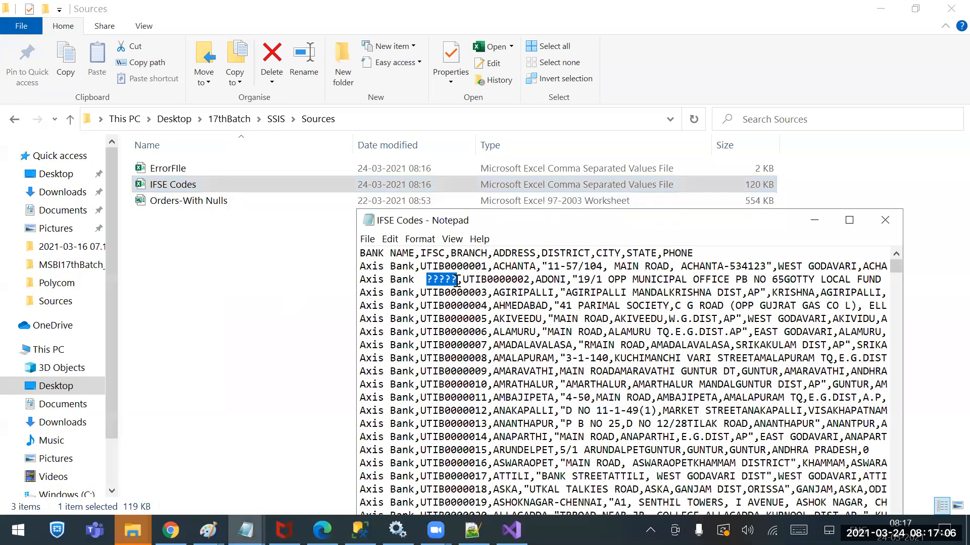
pyautogui.write('キーワード')
# Save IFSE Codes over the existing CSV file with UTF-8 encoding, and close Notepad
pyautogui.click(370, 239)
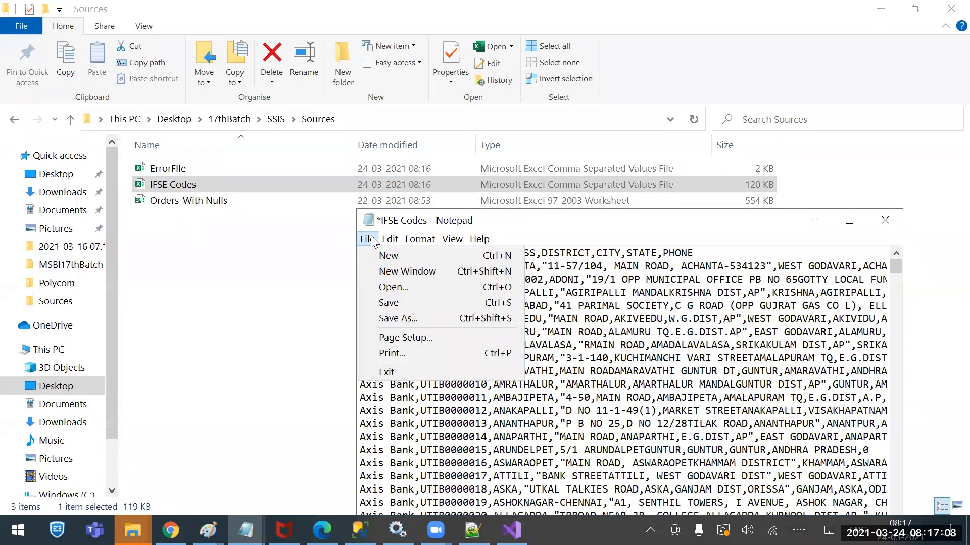
pyautogui.click(419, 319)
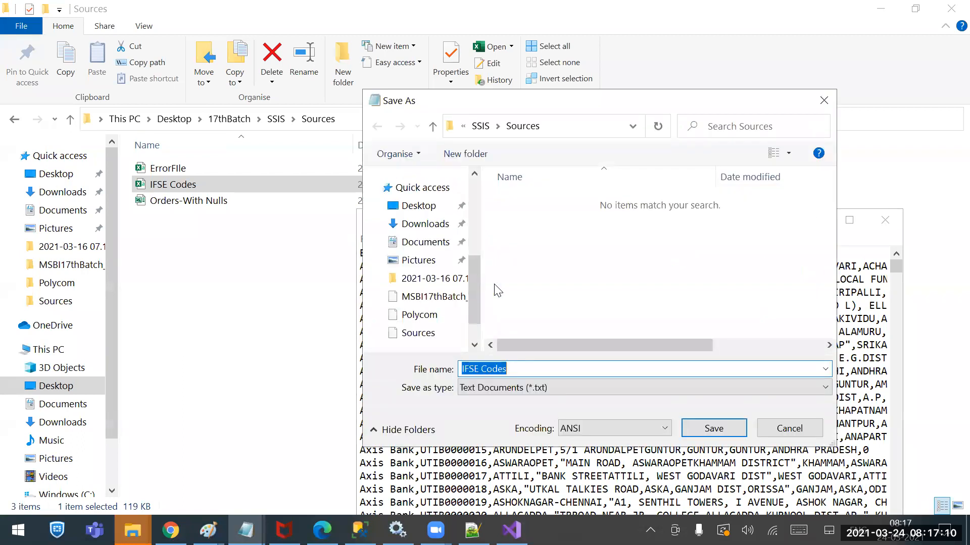
pyautogui.click(557, 390)
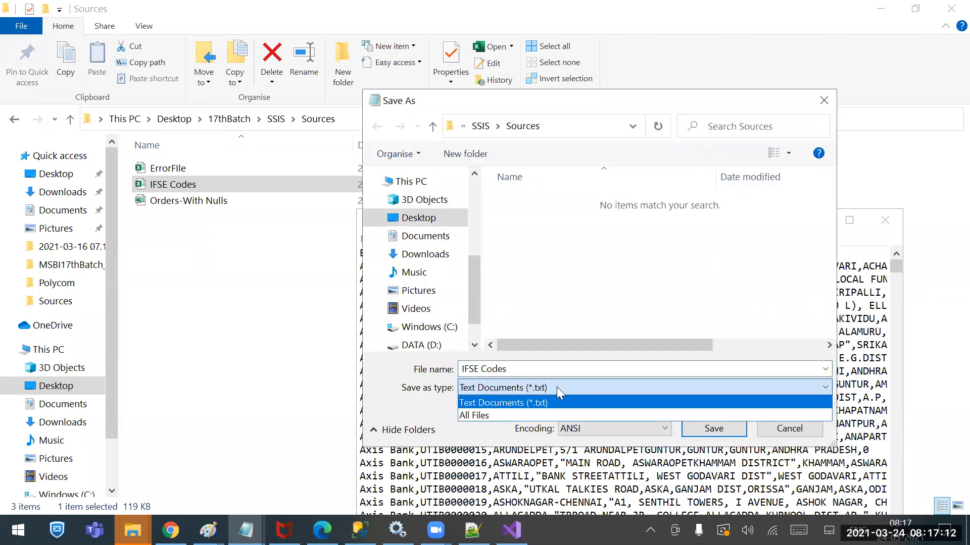
pyautogui.click(556, 386)
pyautogui.click(607, 426)
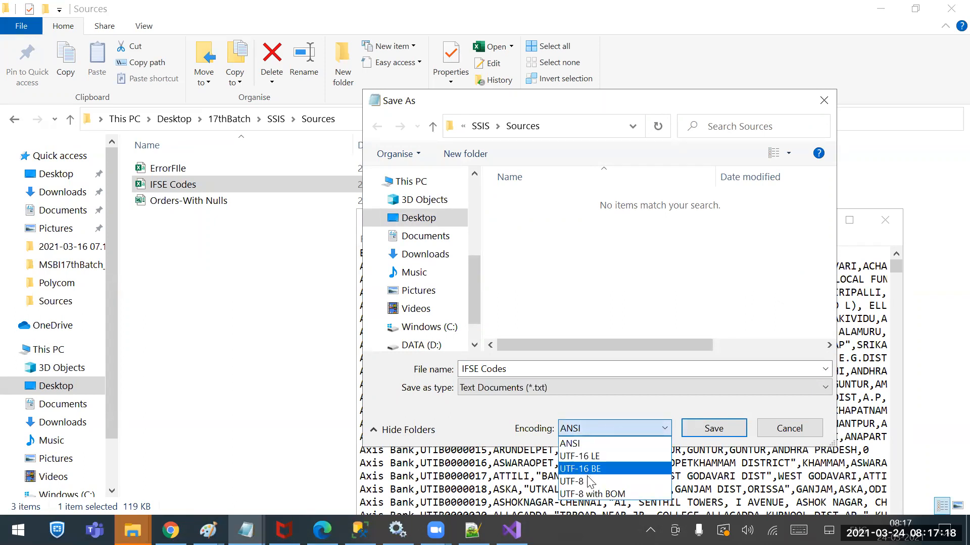
pyautogui.click(606, 481)
pyautogui.click(685, 429)
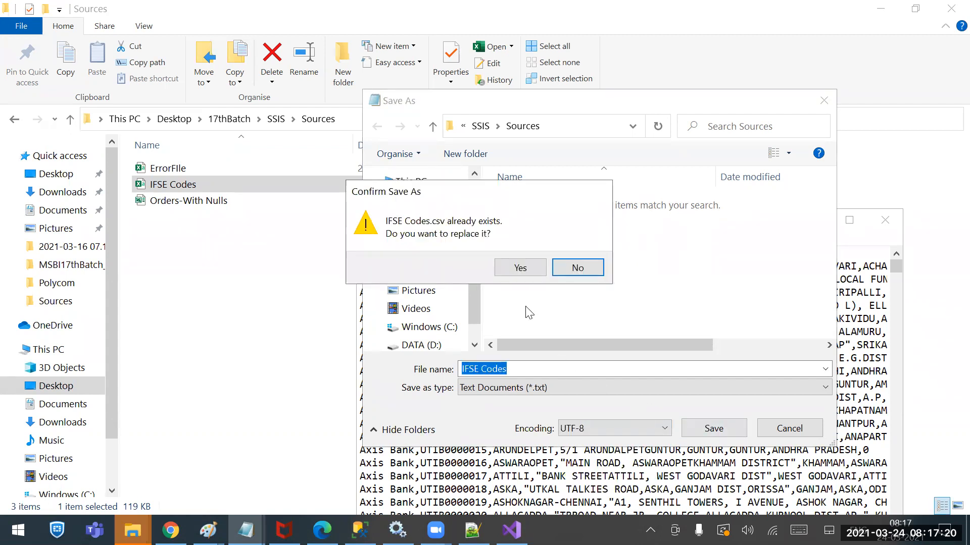
pyautogui.click(520, 268)
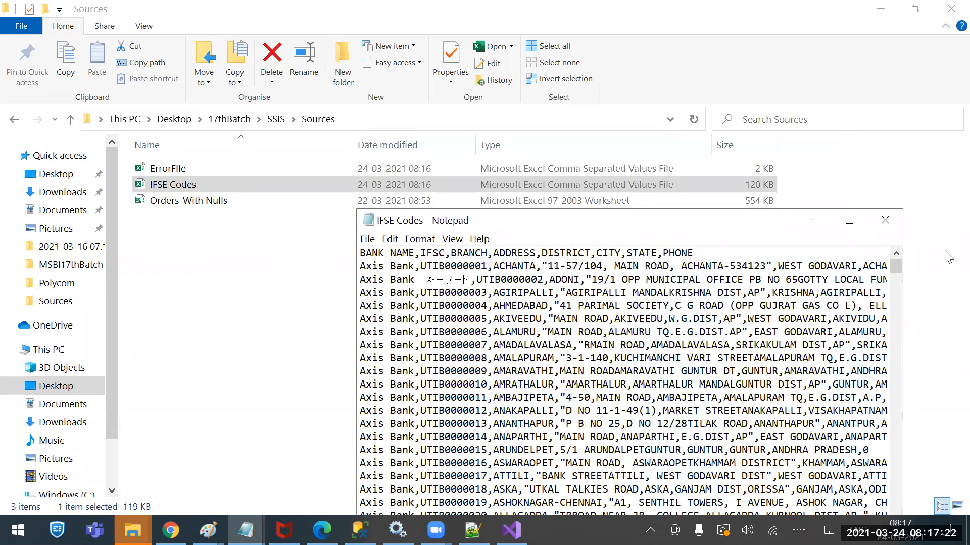
pyautogui.click(885, 220)
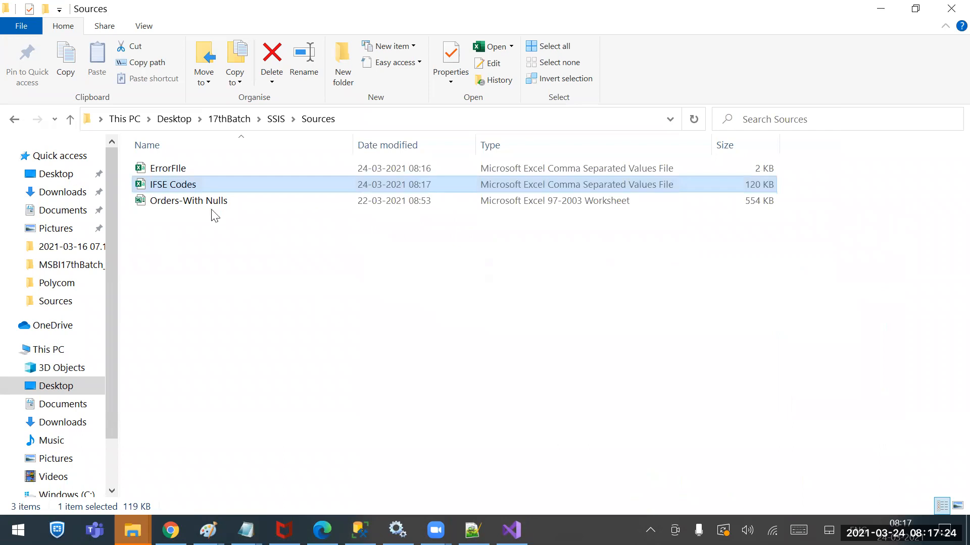
# Switch to Visual Studio, end the completed debug session, and run the flat file package again on the UTF-8 file
pyautogui.click(511, 530)
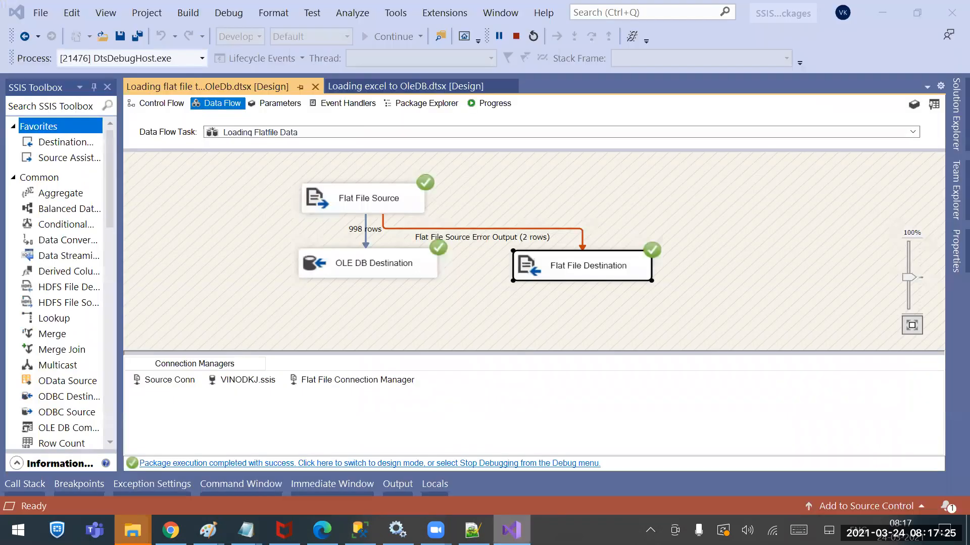
pyautogui.click(516, 37)
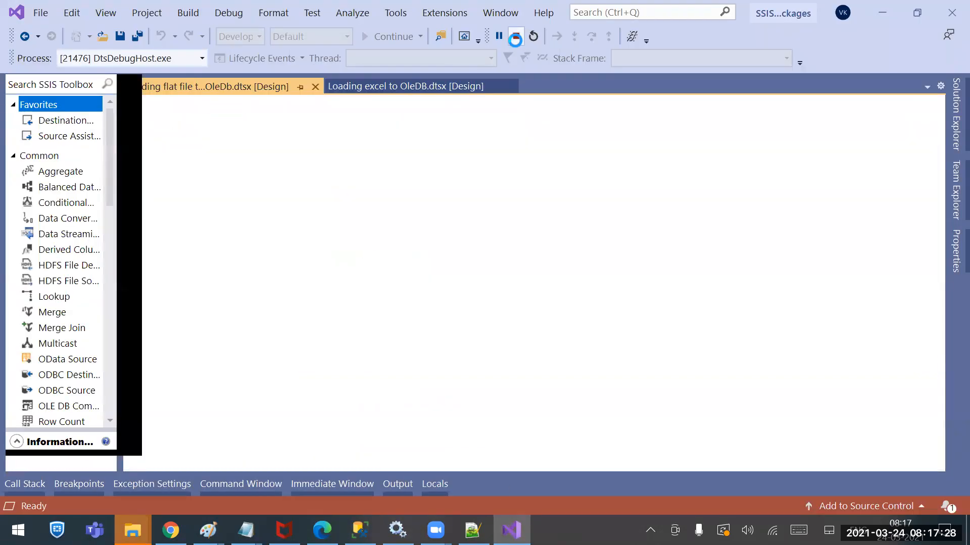
pyautogui.click(373, 36)
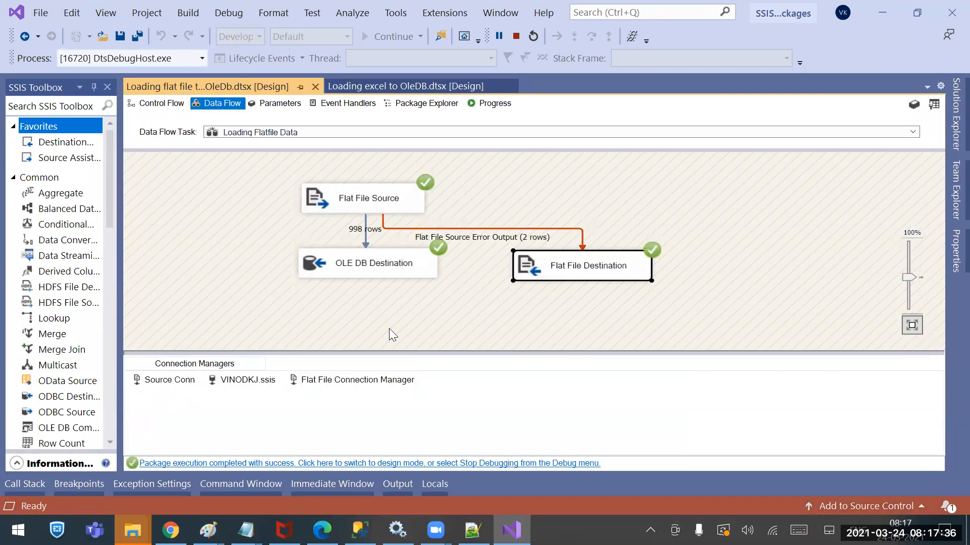
# Switch to SQL Server Management Studio, rerun the Tbl_ifse query for bank names other than 'Axis Bank', and examine the widened BANK NAME column
pyautogui.click(360, 530)
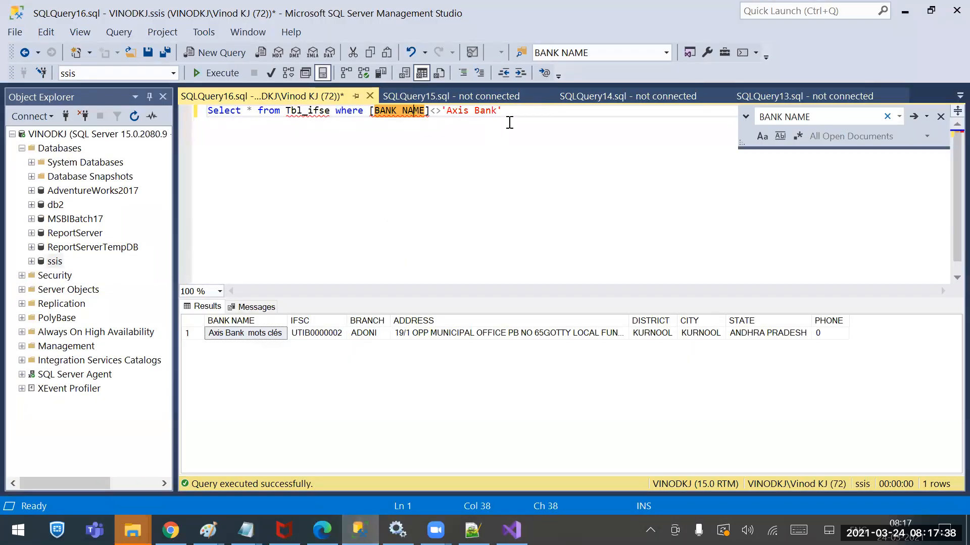
pyautogui.moveTo(534, 118); pyautogui.dragTo(206, 111)
pyautogui.click(196, 73)
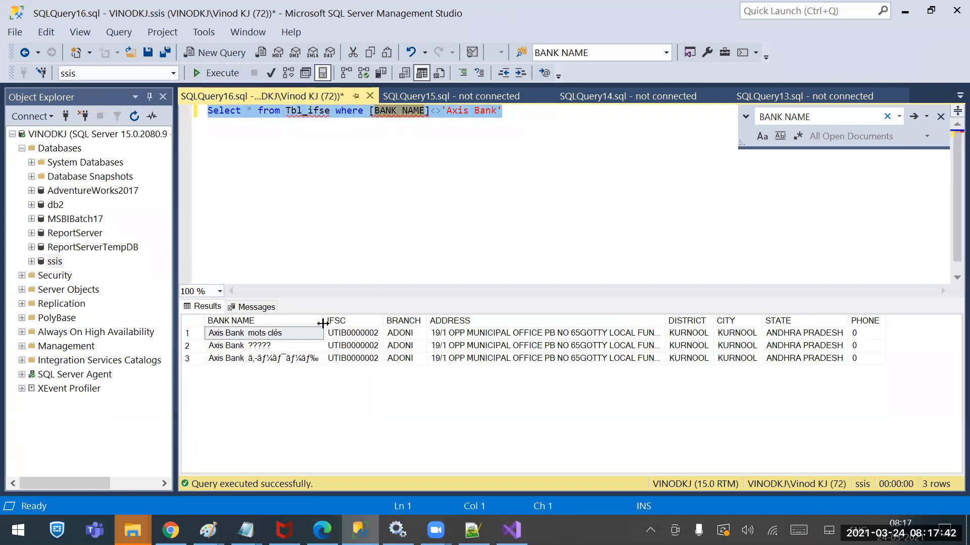
pyautogui.moveTo(323, 324); pyautogui.dragTo(429, 322)
pyautogui.click(274, 367)
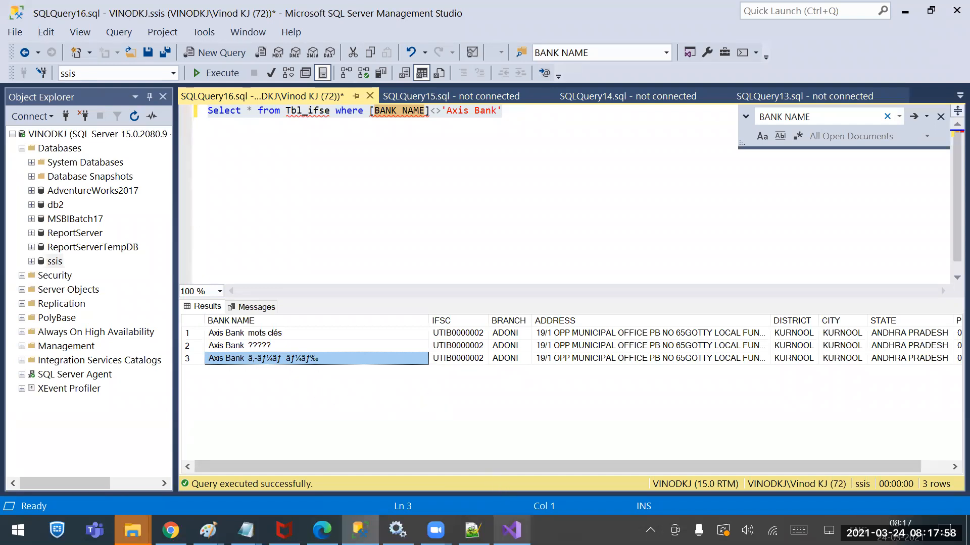
# Back in Visual Studio, stop debugging and replace the Flat File Source error output path with a new one to the Flat File Destination
pyautogui.click(511, 530)
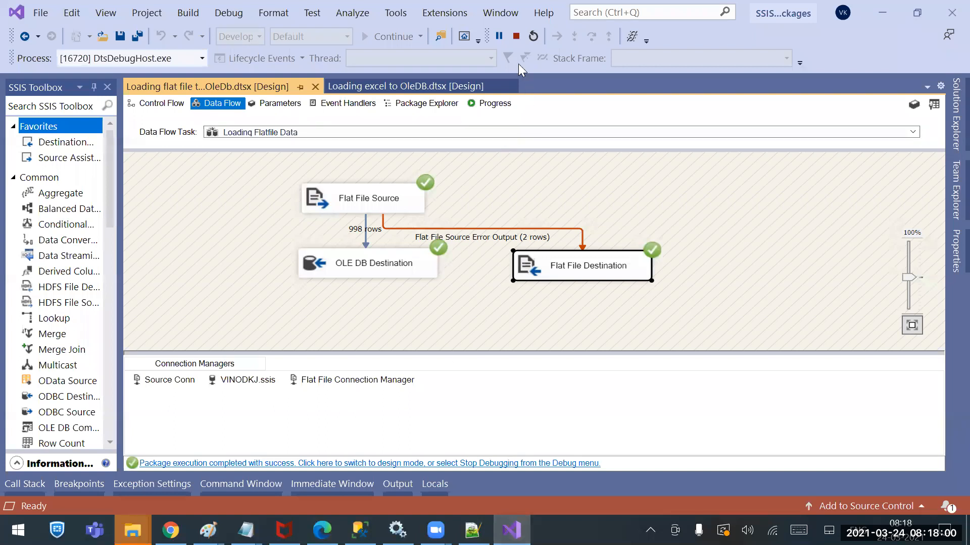
pyautogui.click(516, 36)
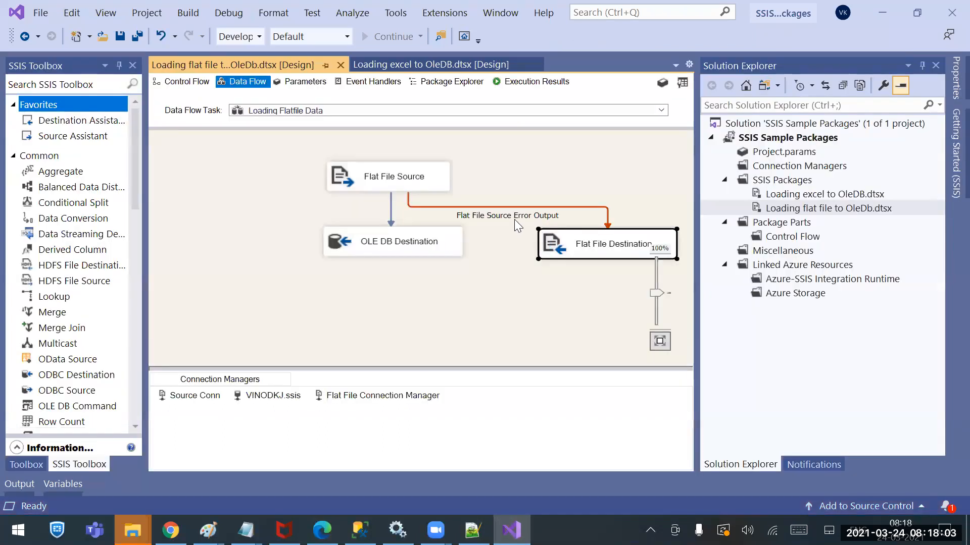
pyautogui.click(512, 211)
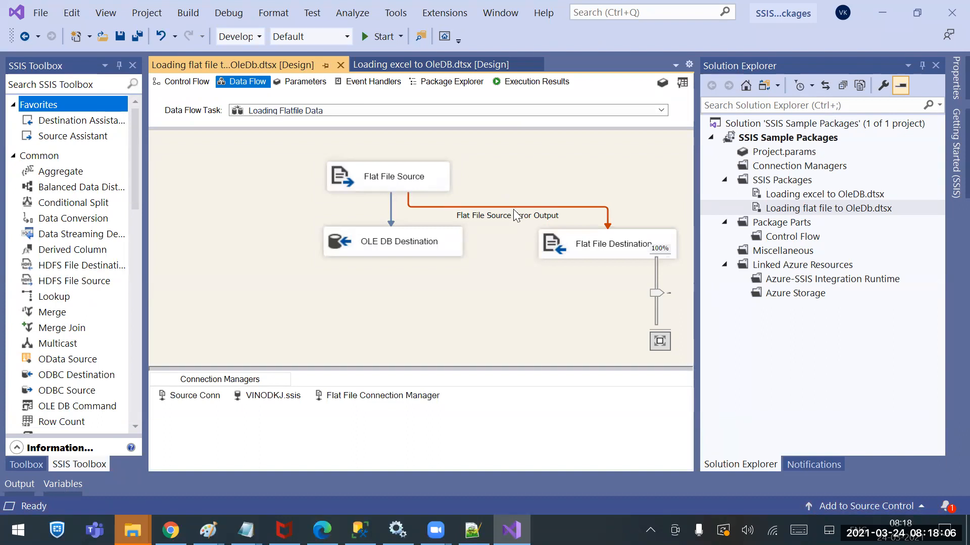
pyautogui.click(514, 214)
pyautogui.press('Delete')
pyautogui.click(417, 190)
pyautogui.moveTo(417, 210); pyautogui.dragTo(567, 244)
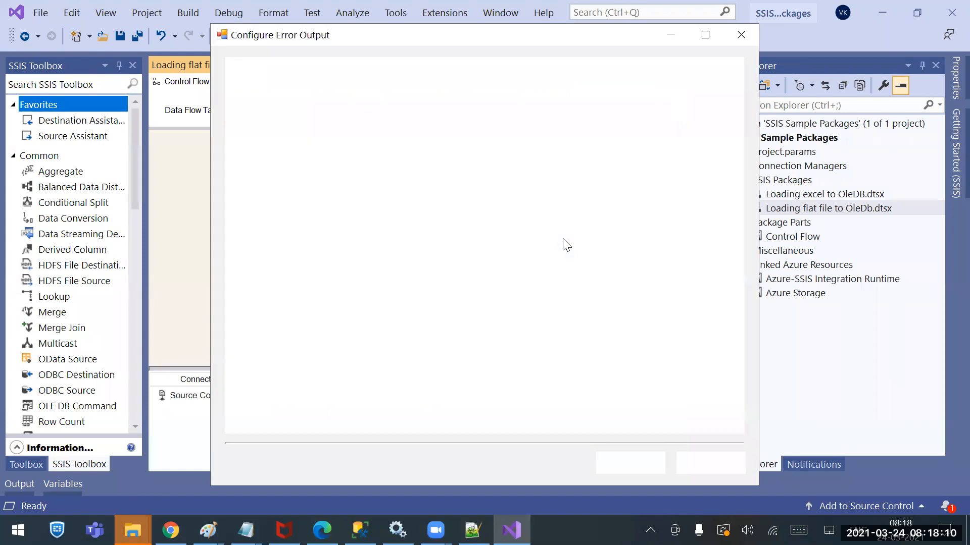
# Set the error handling of the BANK NAME column to Redirect row and accept the error output configuration
pyautogui.click(482, 150)
pyautogui.click(489, 150)
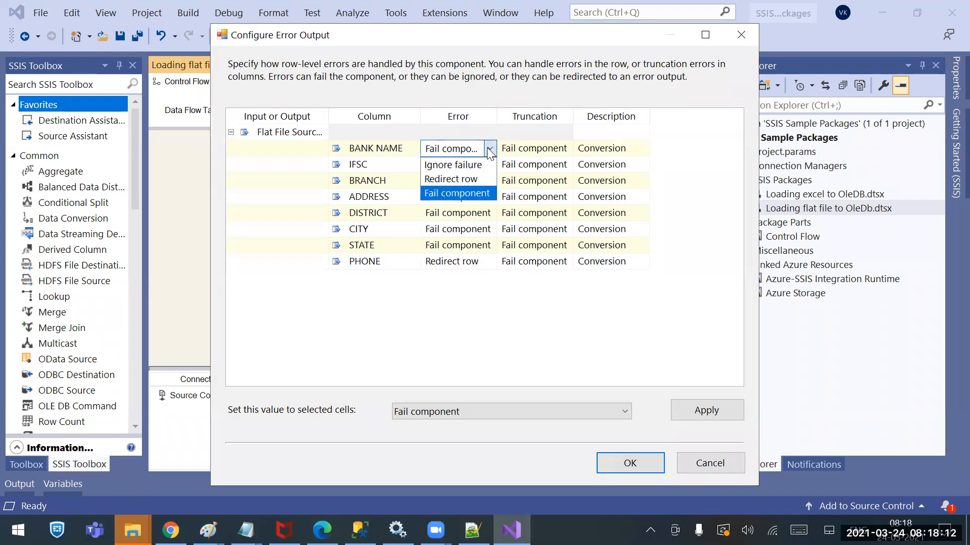
pyautogui.click(468, 179)
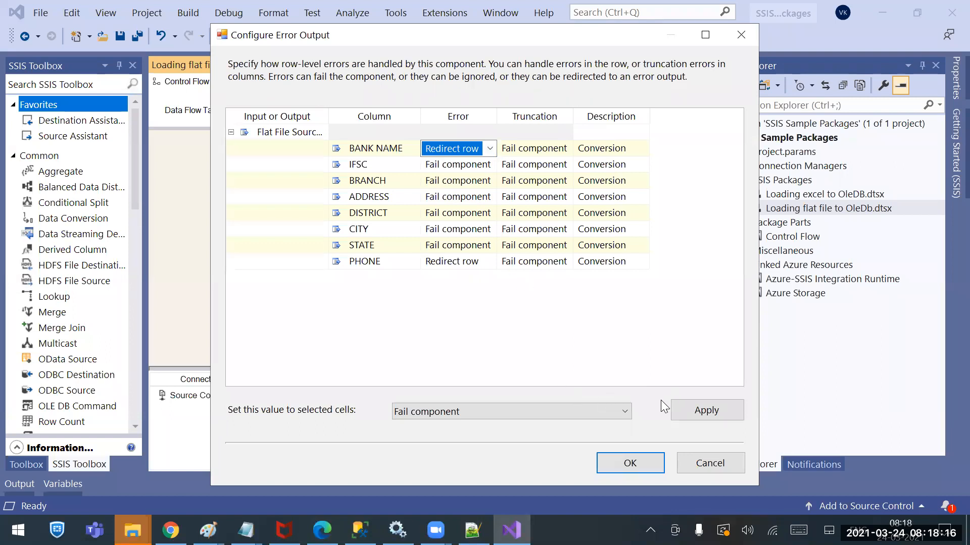
pyautogui.click(623, 412)
pyautogui.click(515, 453)
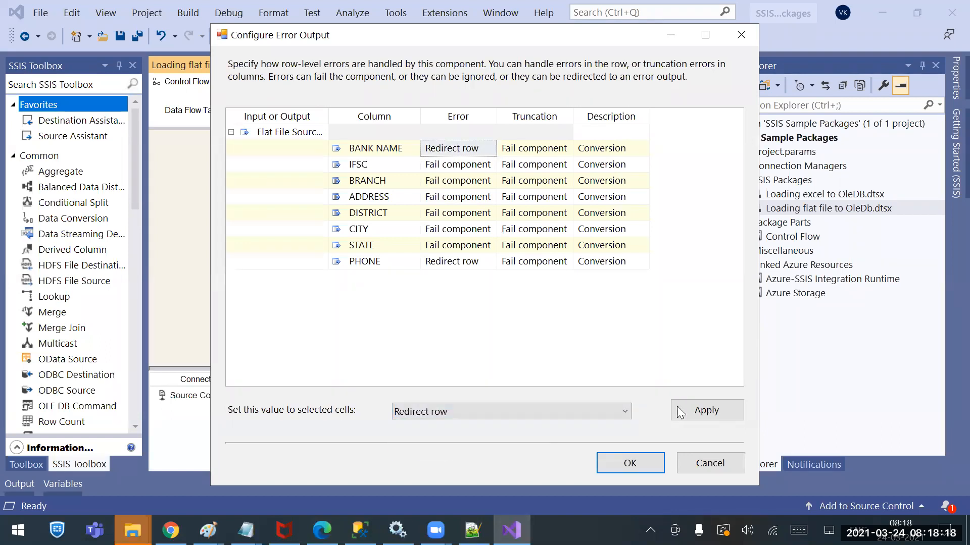
pyautogui.click(697, 412)
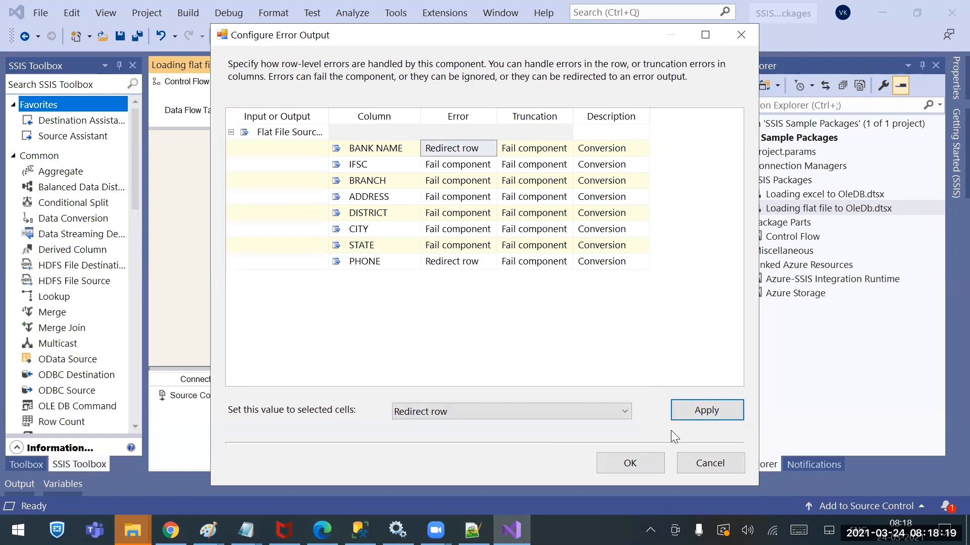
pyautogui.click(643, 462)
# Run the package with the new error output, and requery Tbl_ifse in SQL Server Management Studio to compare the loaded bank names
pyautogui.press('F5')
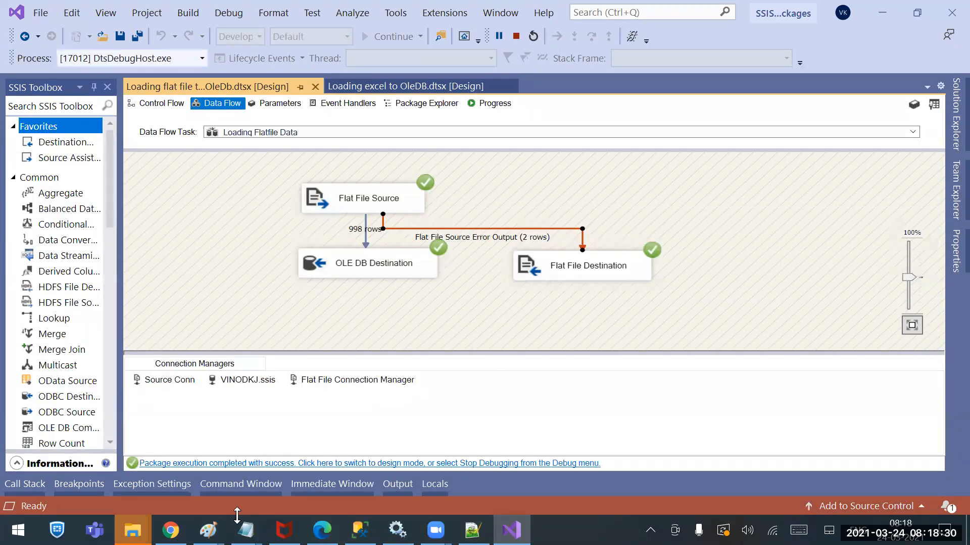
pyautogui.click(359, 531)
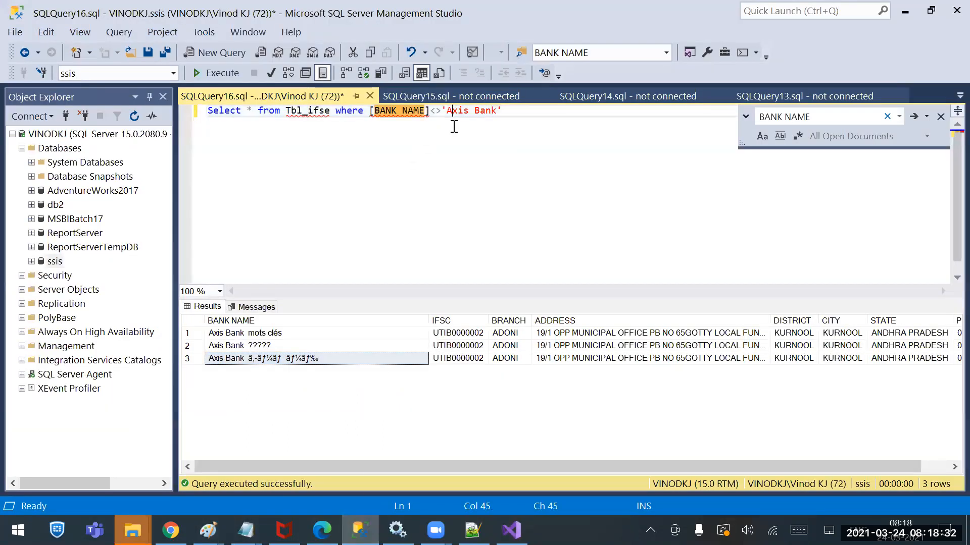
pyautogui.click(221, 73)
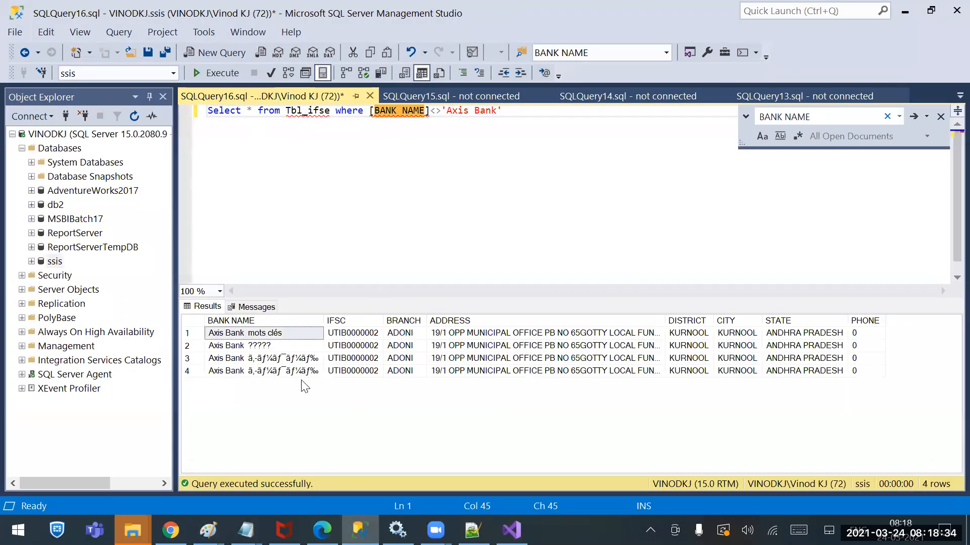
pyautogui.click(297, 373)
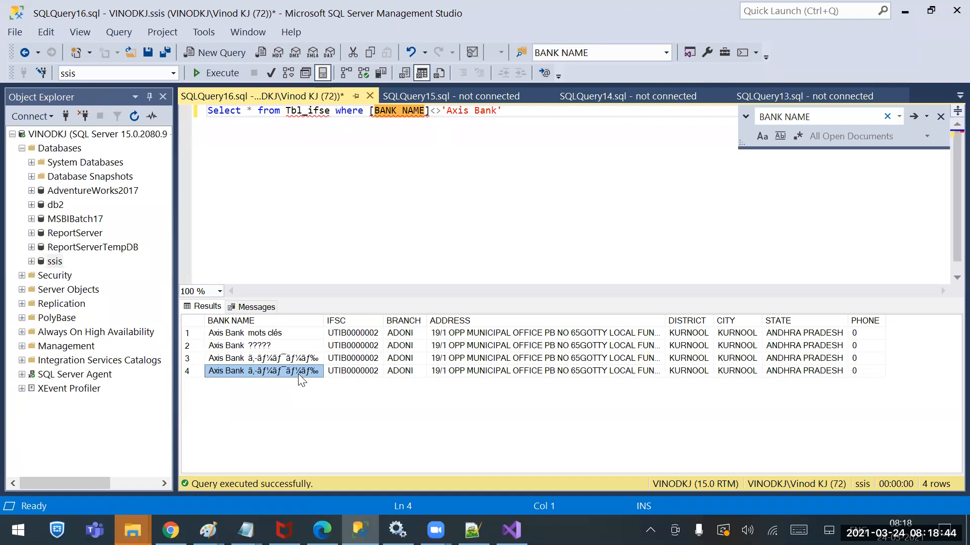
pyautogui.moveTo(830, 375); pyautogui.dragTo(277, 359)
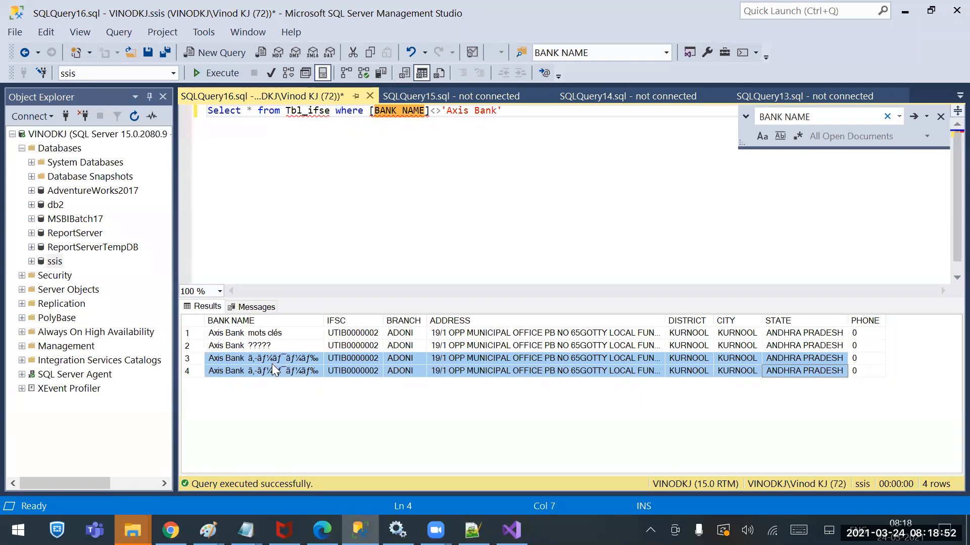
# Open IFSE Codes from the Sources folder in Notepad++, check the Japanese text in the UTIB0000002 bank name, and close the file
pyautogui.rightClick(133, 530)
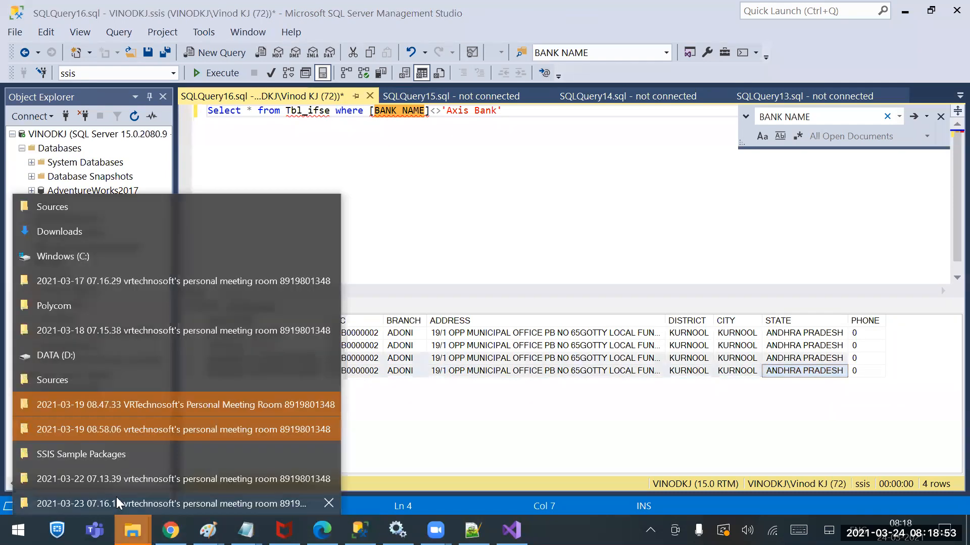
pyautogui.click(84, 213)
pyautogui.rightClick(156, 186)
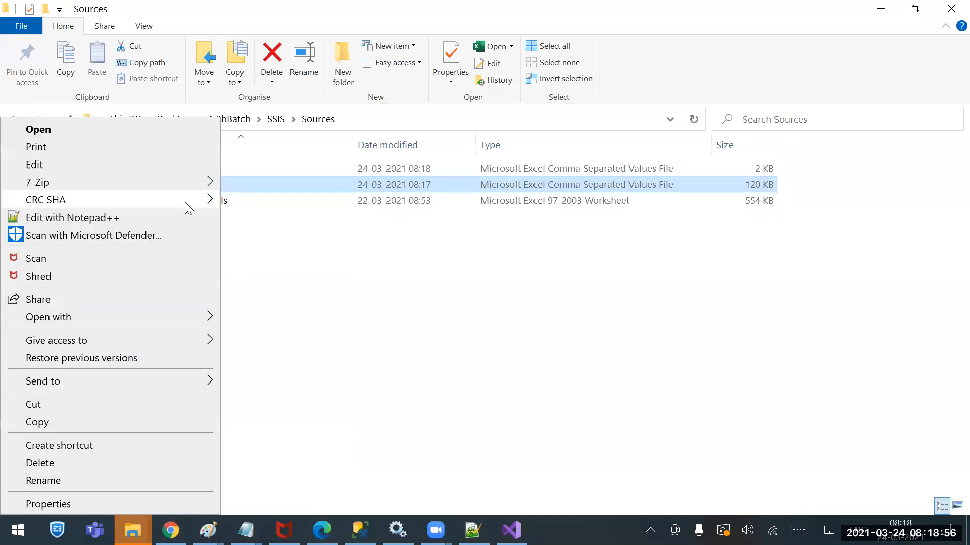
pyautogui.click(72, 219)
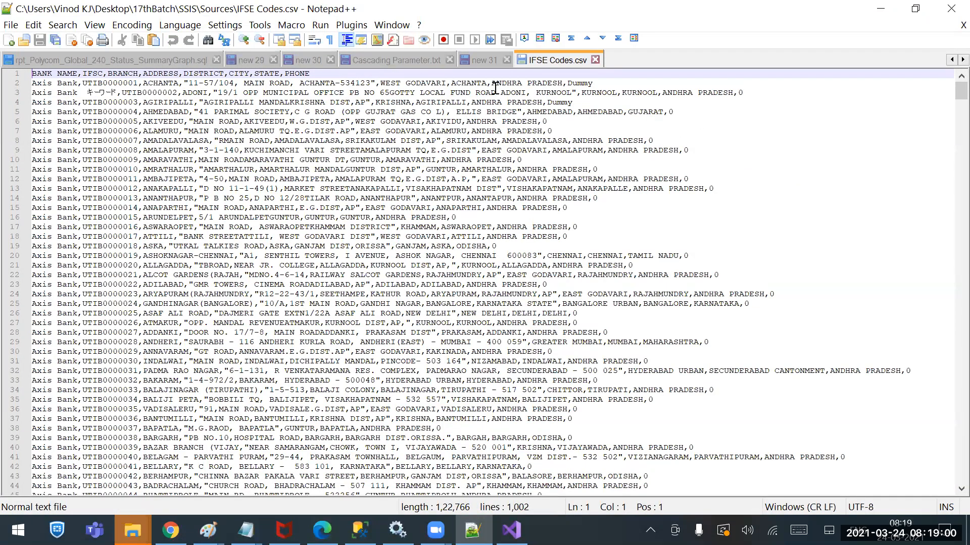
pyautogui.click(118, 92)
pyautogui.hotkey('shift', 'Left')
pyautogui.hotkey('shift', 'Left')
pyautogui.hotkey('shift', 'Left')
pyautogui.hotkey('shift', 'Left')
pyautogui.hotkey('shift', 'Left')
pyautogui.hotkey('shift', 'Left')
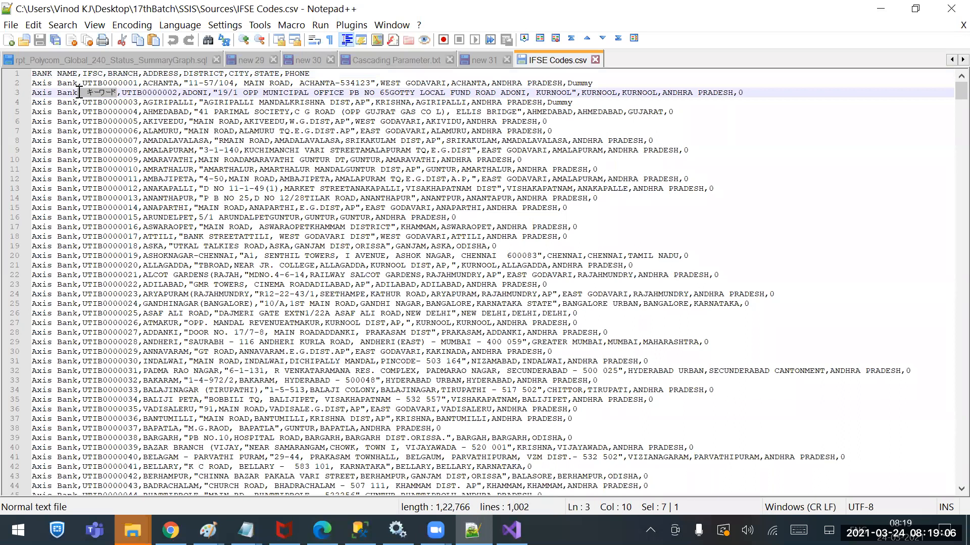
pyautogui.click(596, 59)
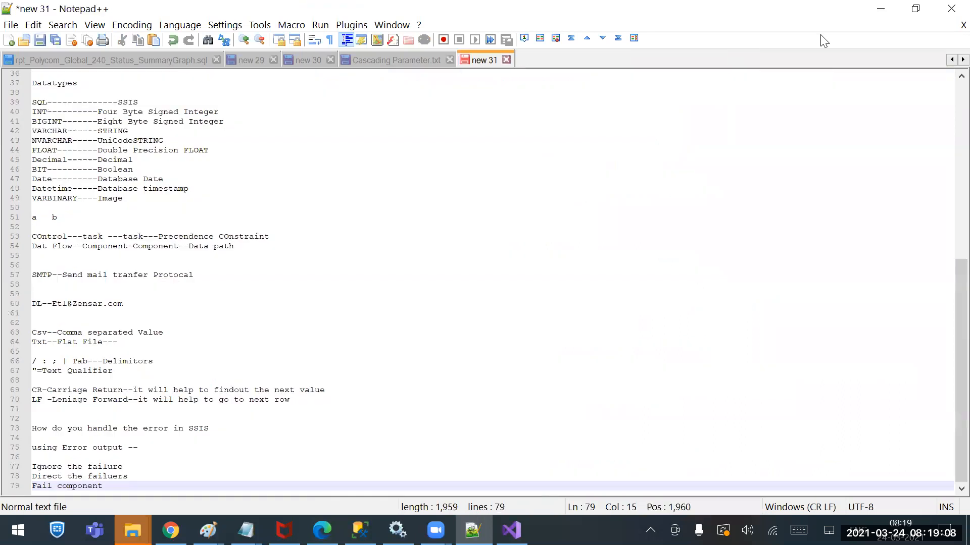
# Return to Visual Studio, review the column mappings of the Flat File Source, and leave its editor without changes
pyautogui.hotkey('alt', 'Tab')
pyautogui.click(511, 530)
pyautogui.rightClick(353, 207)
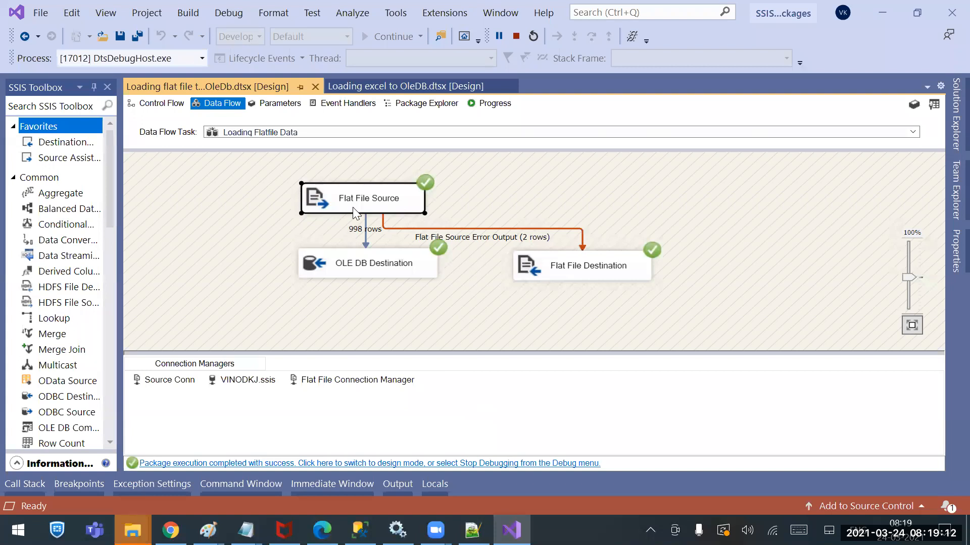
pyautogui.click(234, 218)
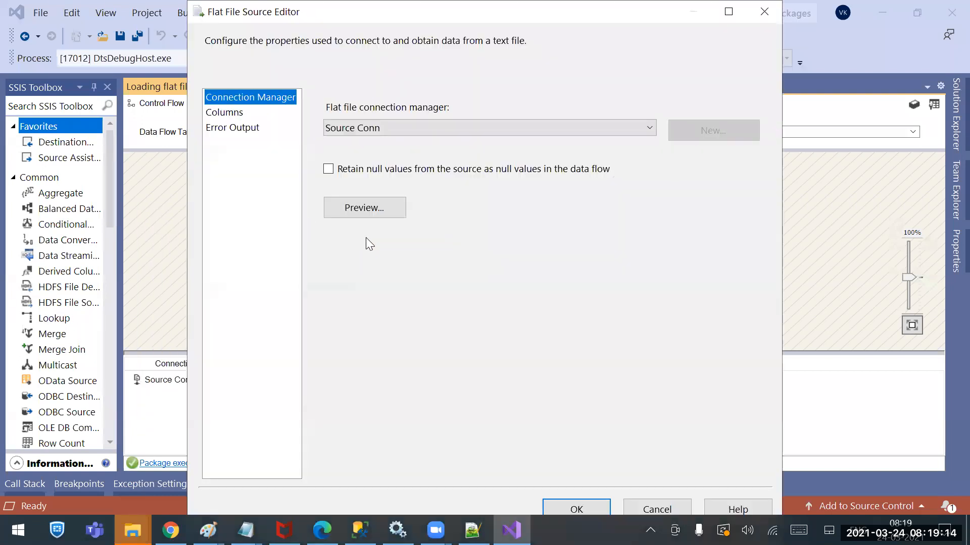
pyautogui.click(240, 117)
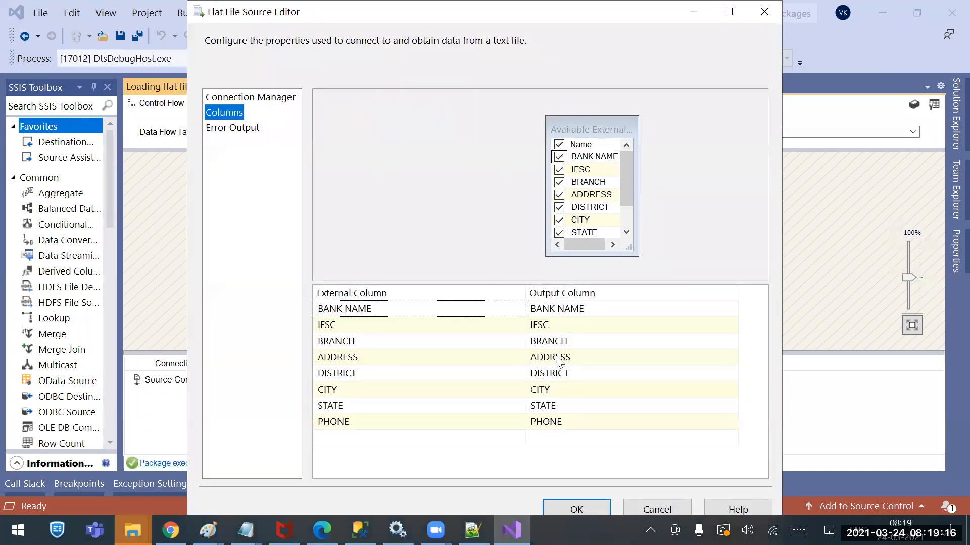
pyautogui.click(654, 510)
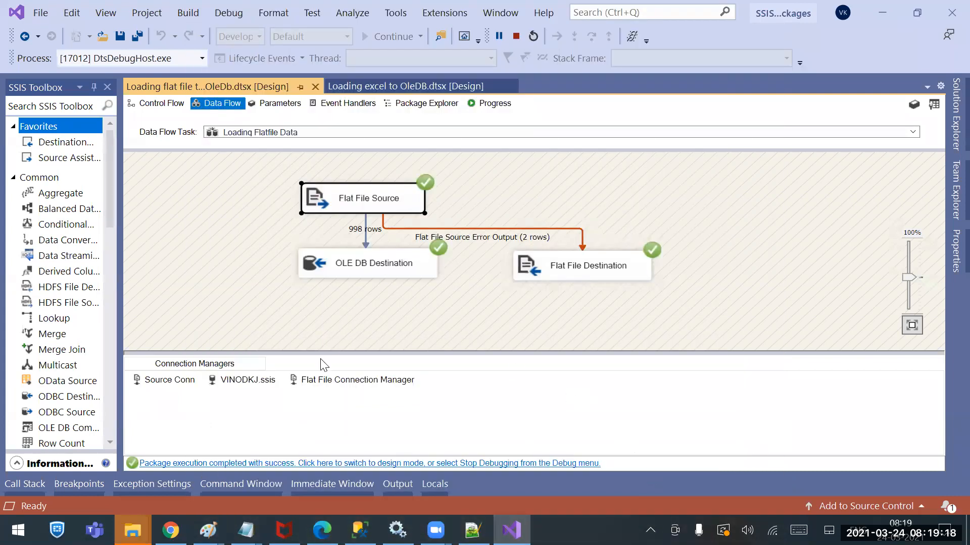
# Examine the Source Conn column preview with BANK NAME widened, checking the UTIB0000002 row, and accept the connection manager editor
pyautogui.click(173, 382)
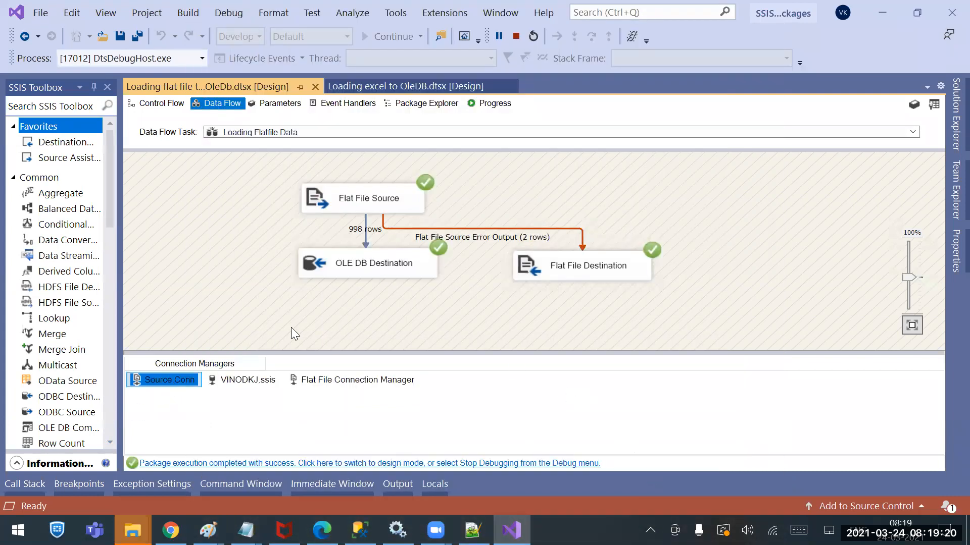
pyautogui.doubleClick(164, 386)
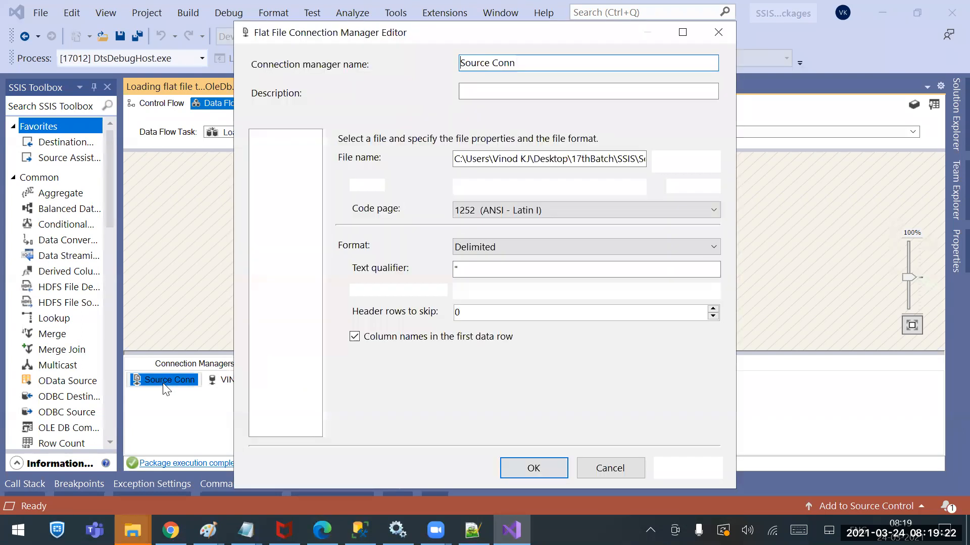
pyautogui.click(286, 152)
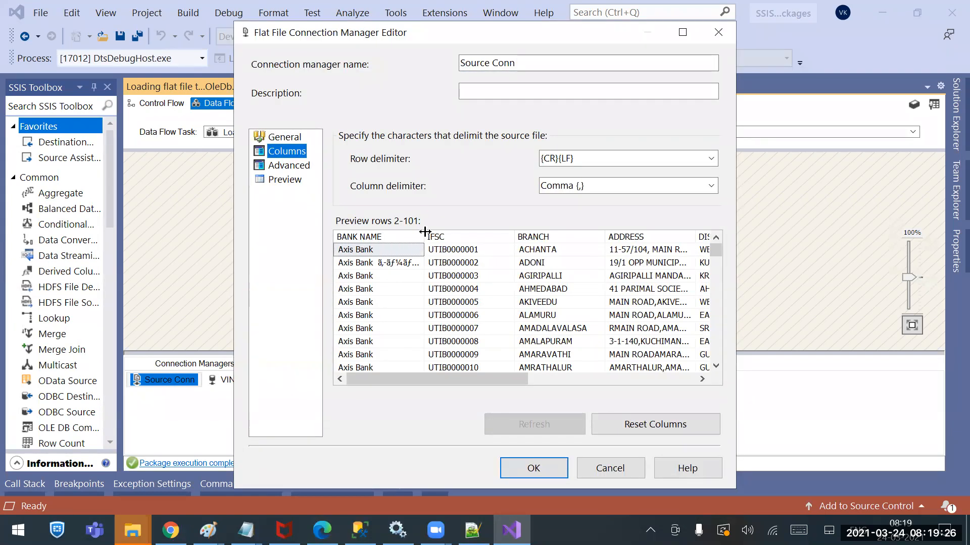
pyautogui.moveTo(425, 232); pyautogui.dragTo(558, 232)
pyautogui.click(435, 273)
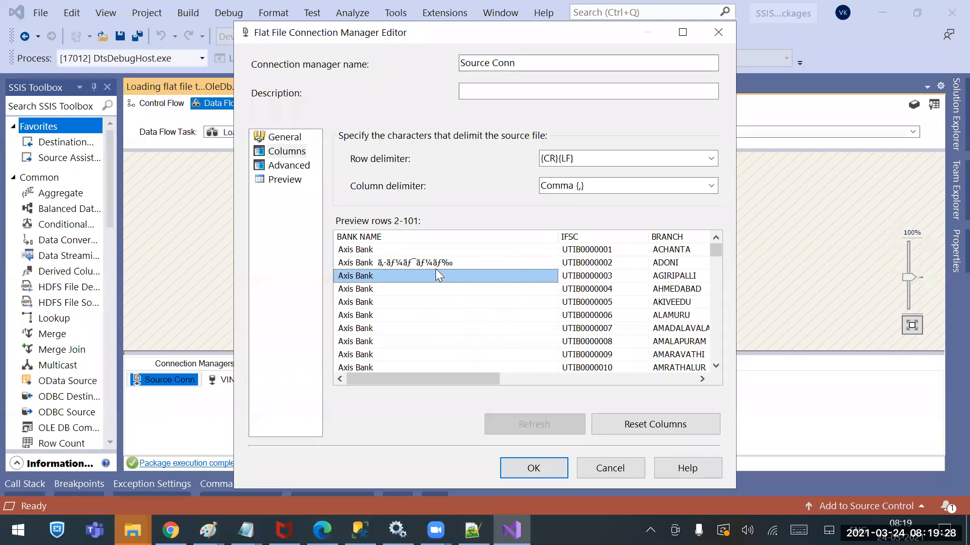
pyautogui.click(436, 265)
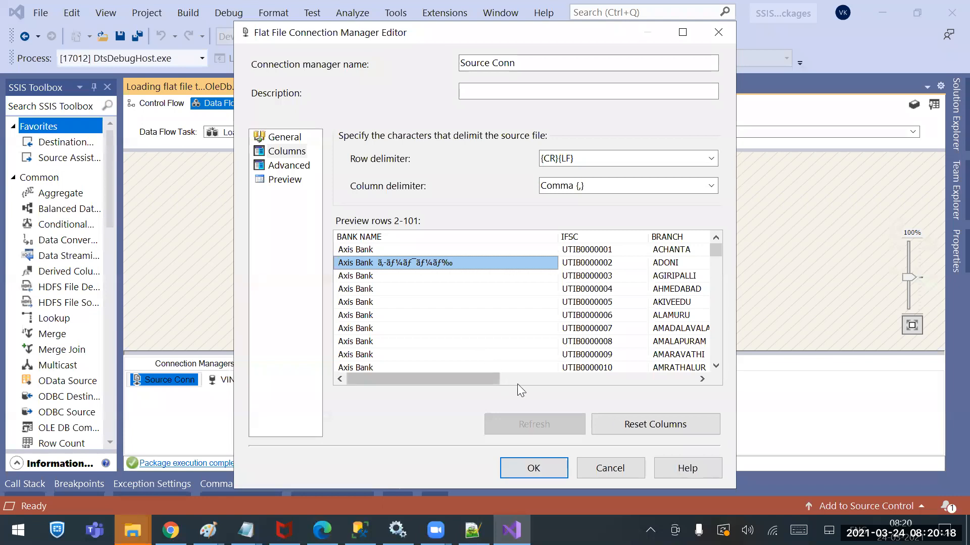
pyautogui.click(544, 471)
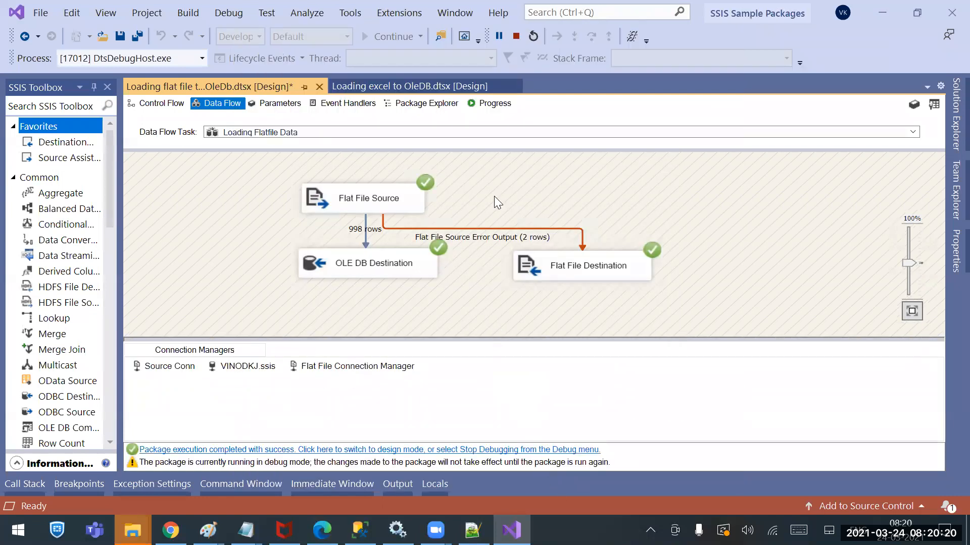
# Stop debugging the package, and copy the header line of IFSE Codes from the Sources folder using Notepad++, closing the file
pyautogui.click(515, 36)
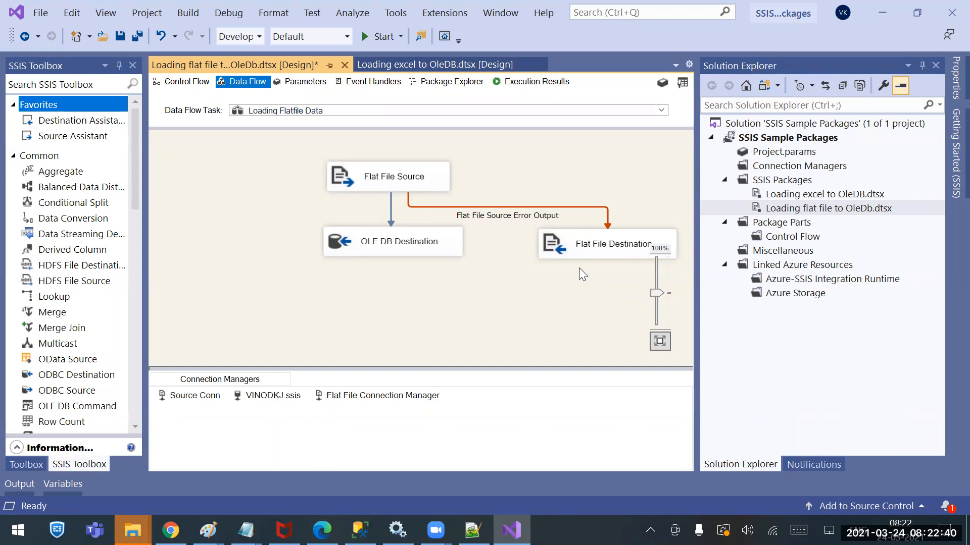
pyautogui.click(609, 239)
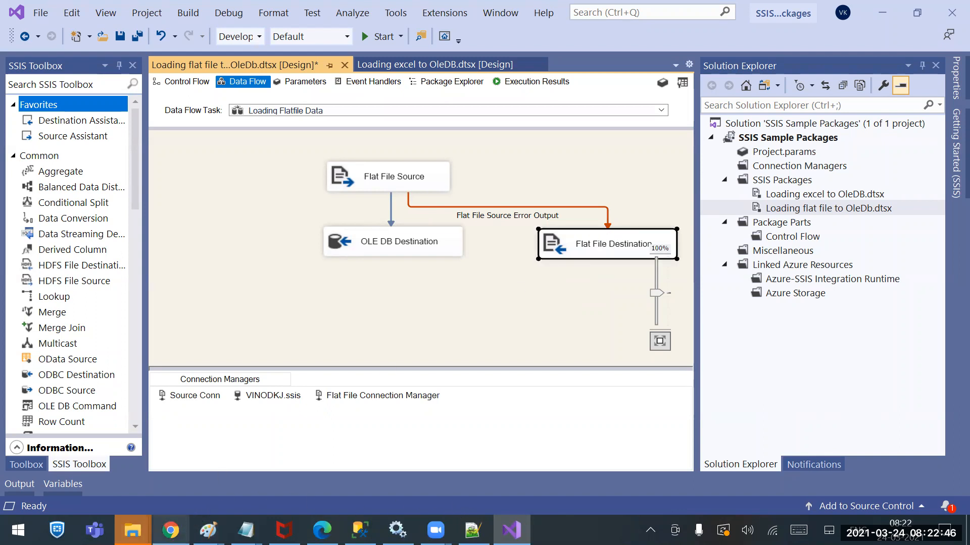
pyautogui.moveTo(171, 531)
pyautogui.rightClick(132, 530)
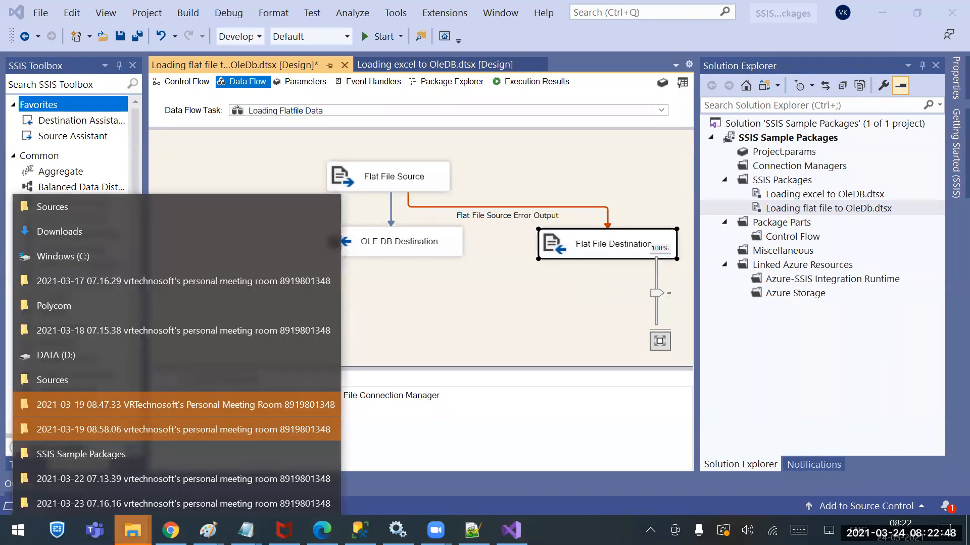
pyautogui.click(97, 212)
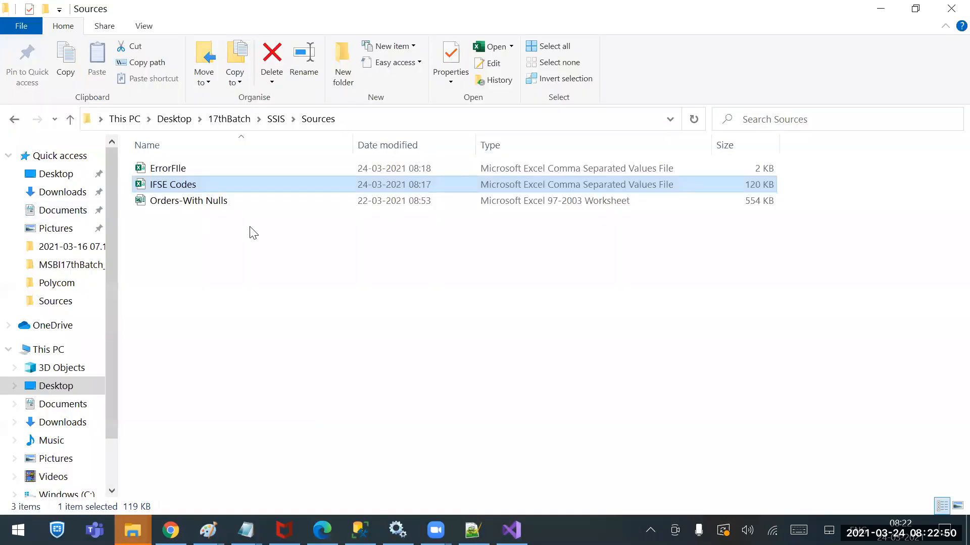
pyautogui.rightClick(165, 183)
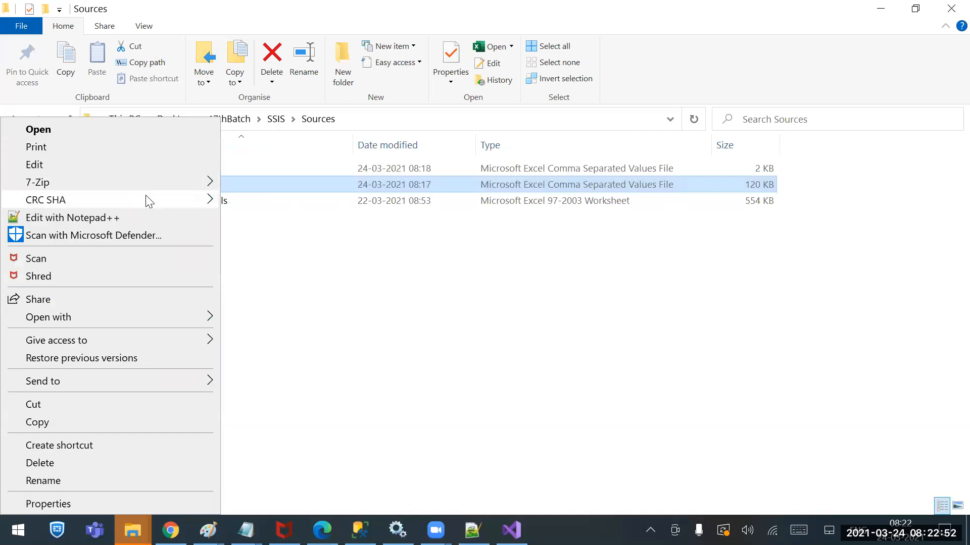
pyautogui.click(132, 217)
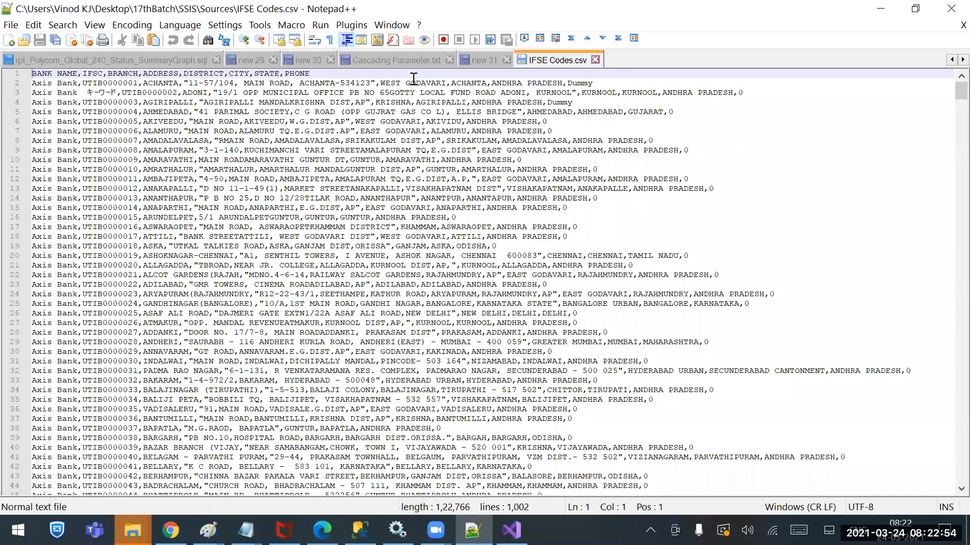
pyautogui.moveTo(331, 76); pyautogui.dragTo(19, 75)
pyautogui.hotkey('ctrl', 'c')
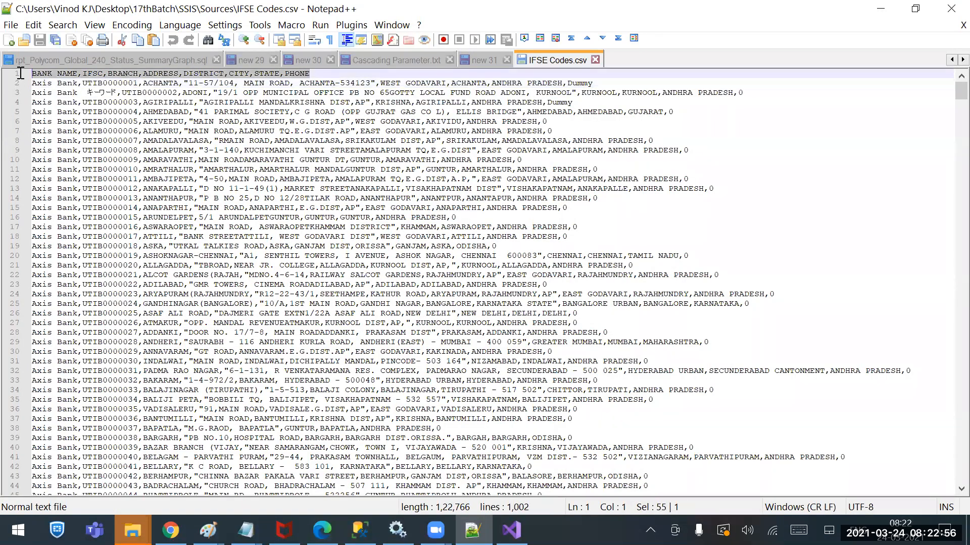
pyautogui.click(594, 60)
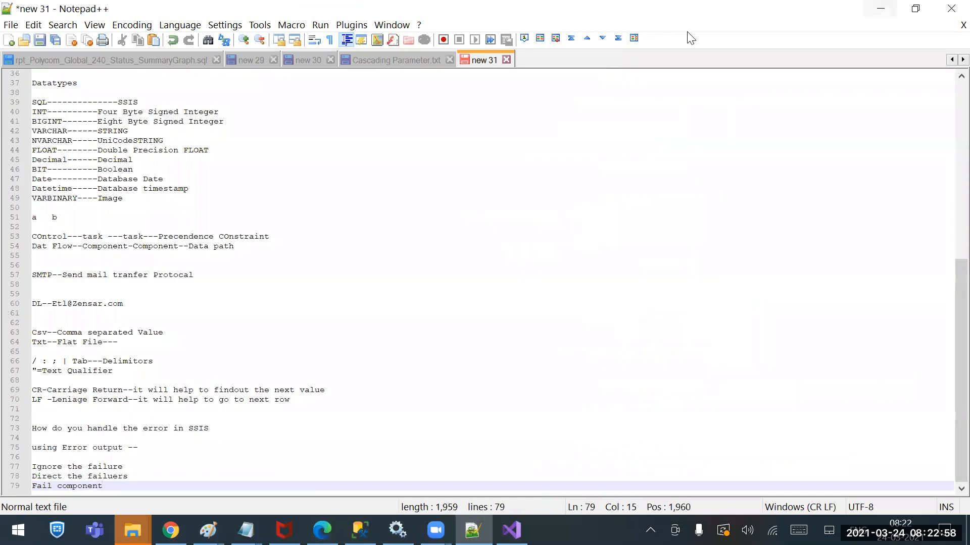
pyautogui.click(880, 9)
# Open ErrorFIle from the Sources folder in Notepad++ and delete everything from line 5 to the end
pyautogui.click(174, 172)
pyautogui.rightClick(174, 172)
pyautogui.click(99, 218)
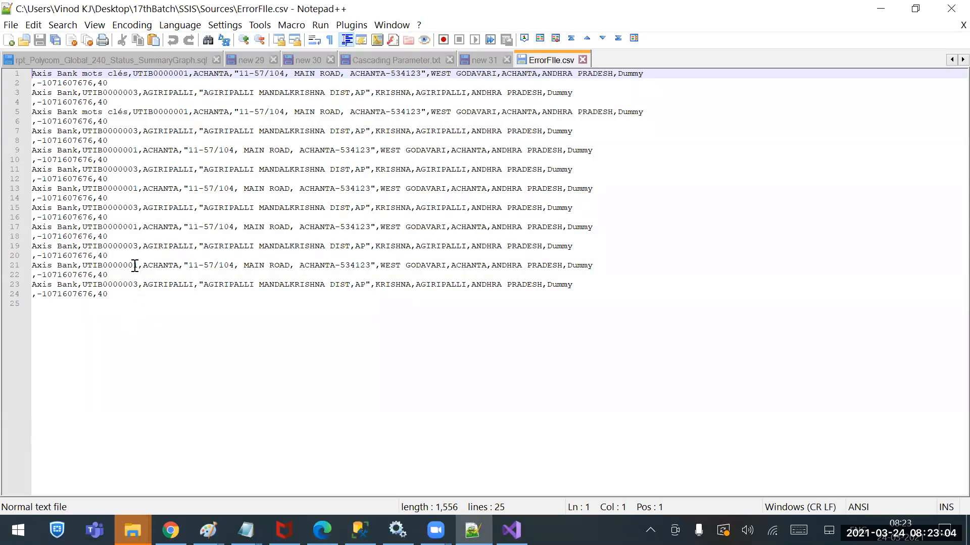
pyautogui.moveTo(132, 314); pyautogui.dragTo(17, 112)
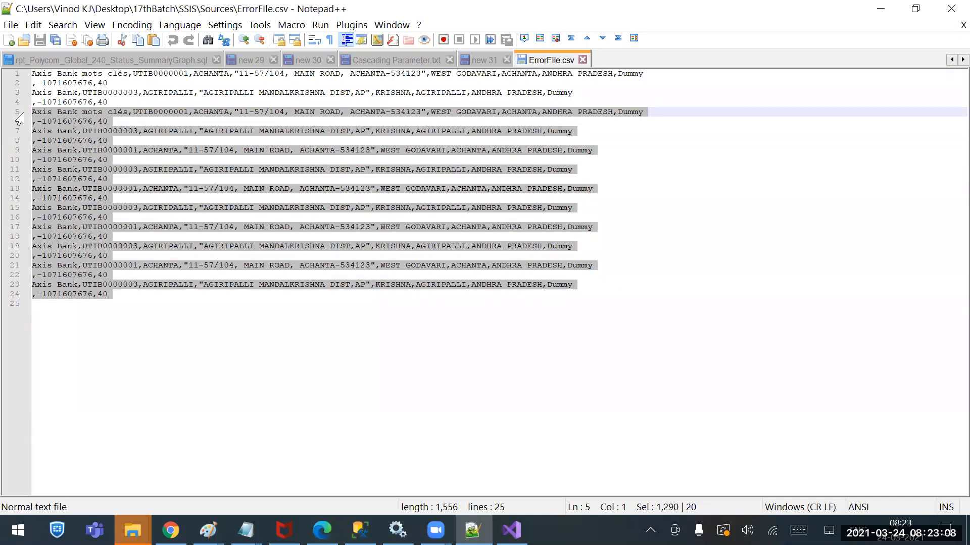
pyautogui.press('Delete')
# Insert a new first line in ErrorFIle and paste the copied column header row from BANK NAME to PHONE
pyautogui.press('Up')
pyautogui.press('Up')
pyautogui.press('Up')
pyautogui.press('Up')
pyautogui.press('Return')
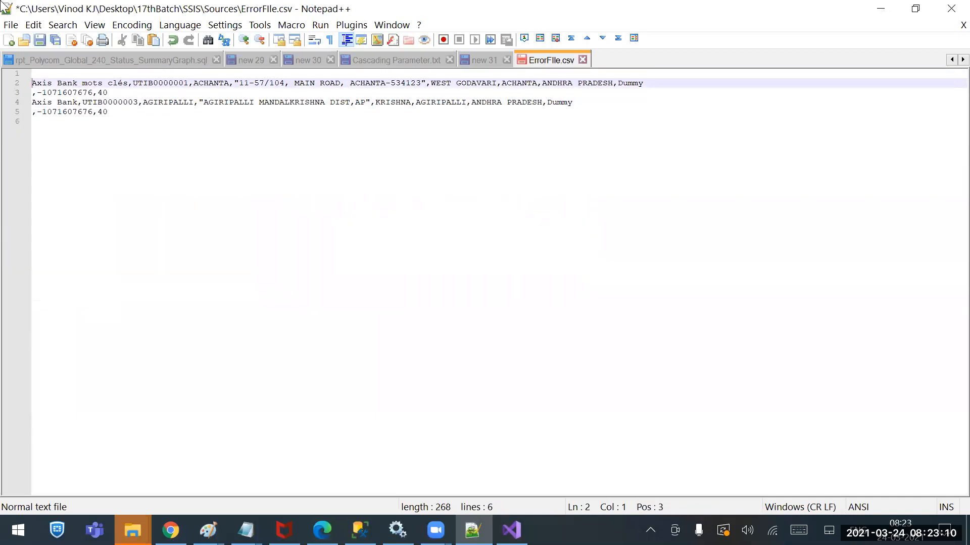
pyautogui.press('Up')
pyautogui.hotkey('ctrl', 'v')
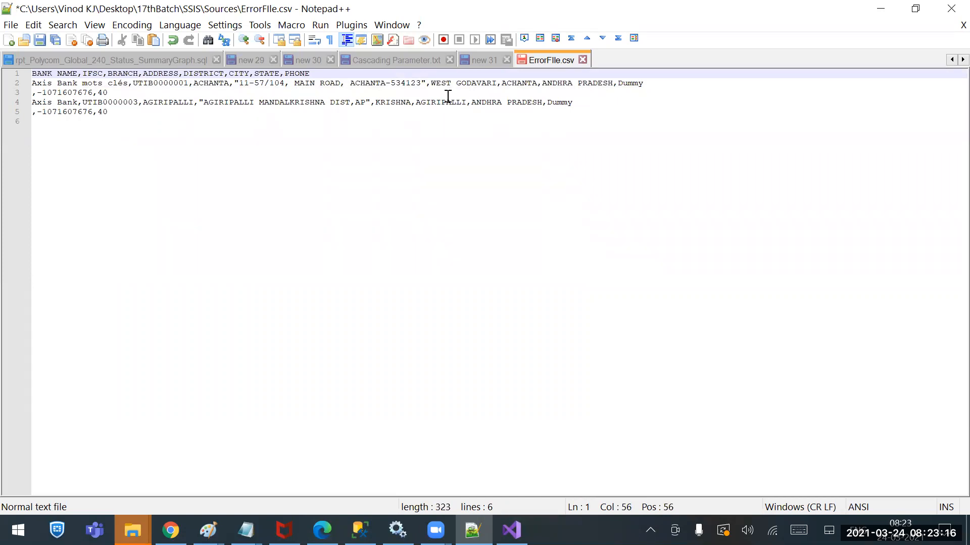
# Replace the Dummy phone values with 900 for UTIB0000001 and 9000 for UTIB0000003, then save and close ErrorFIle
pyautogui.click(630, 84)
pyautogui.doubleClick(629, 84)
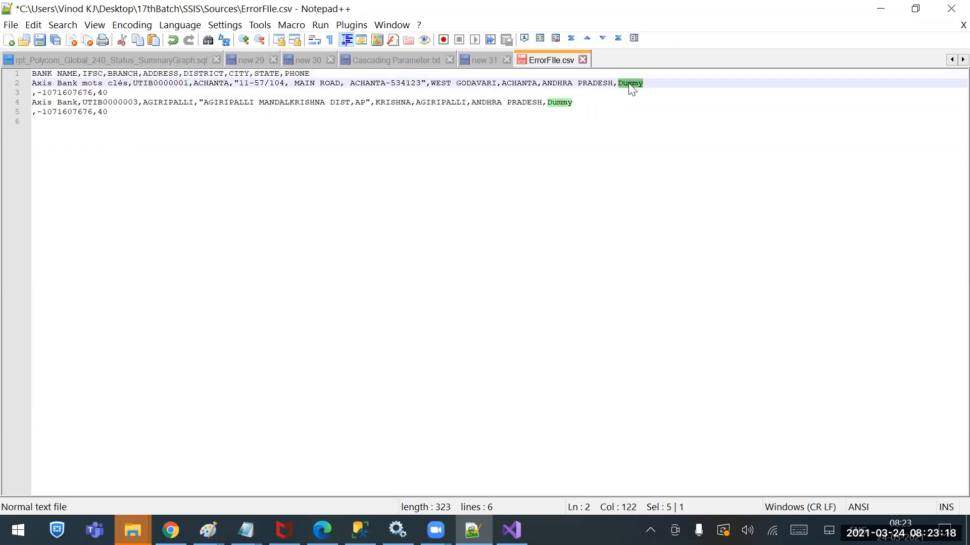
pyautogui.write('900')
pyautogui.doubleClick(564, 102)
pyautogui.write('90')
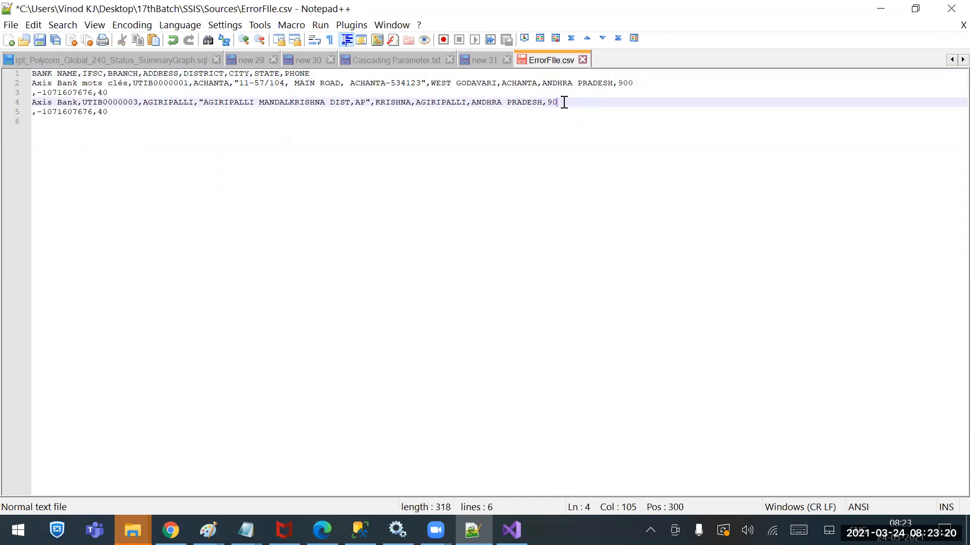
pyautogui.write('00')
pyautogui.hotkey('ctrl', 's')
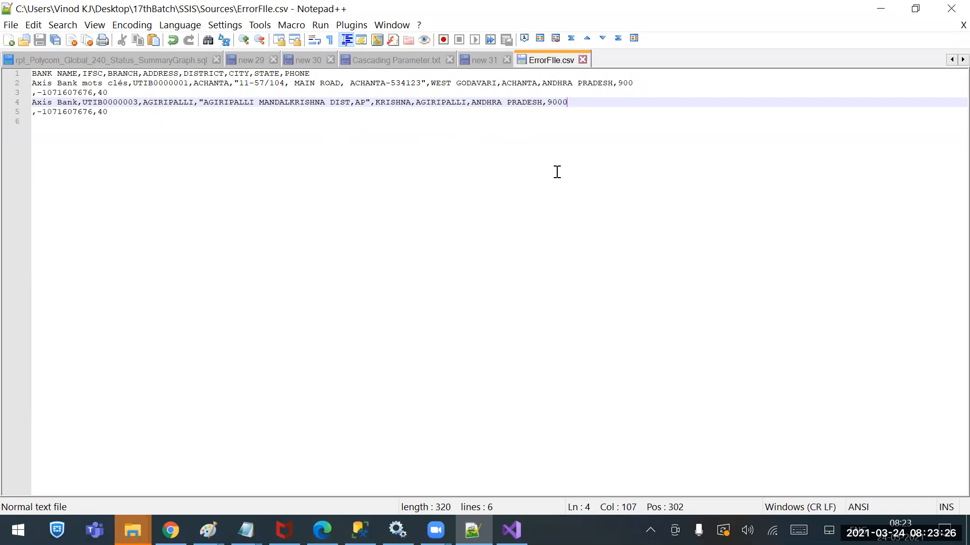
pyautogui.click(583, 60)
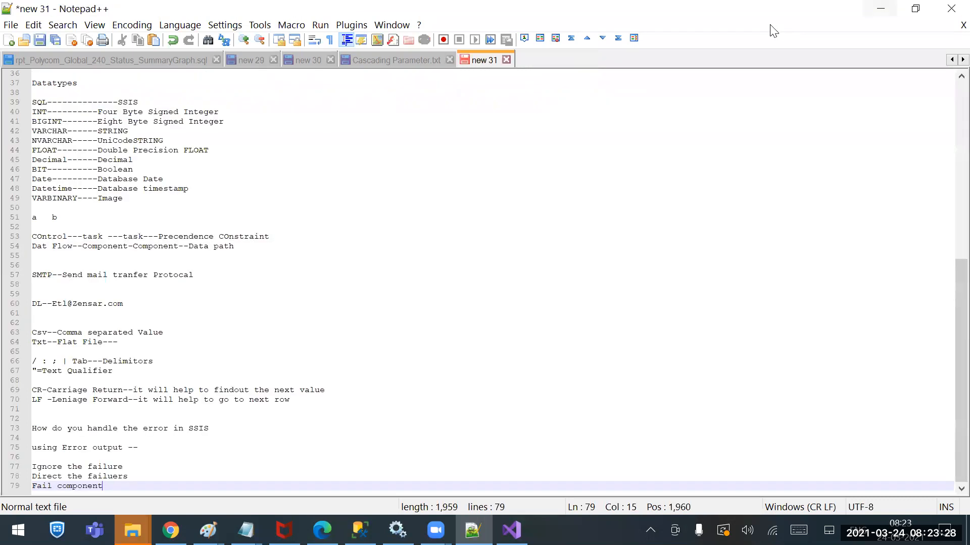
pyautogui.click(880, 8)
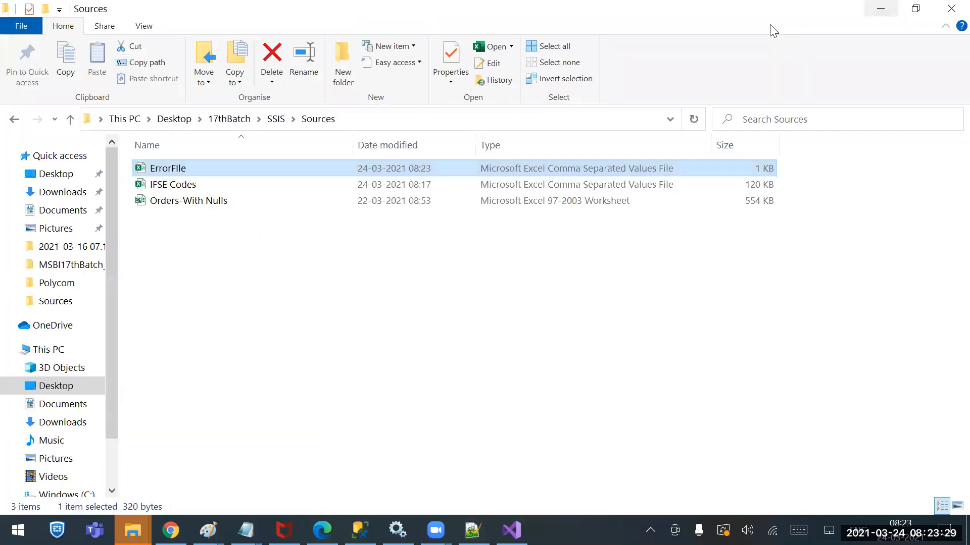
# Create a folder named Original inside Sources and move the IFSE Codes file into it
pyautogui.click(186, 190)
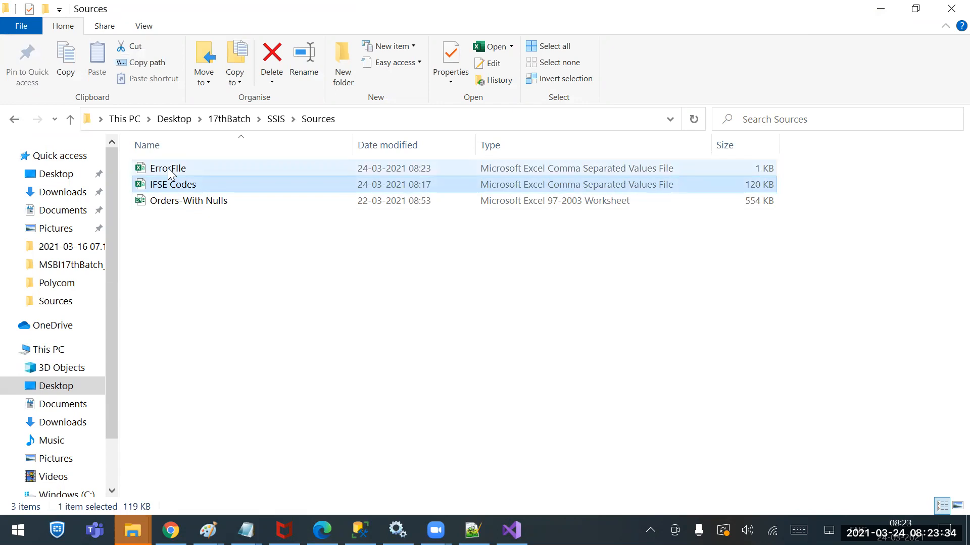
pyautogui.click(346, 76)
pyautogui.write('Original')
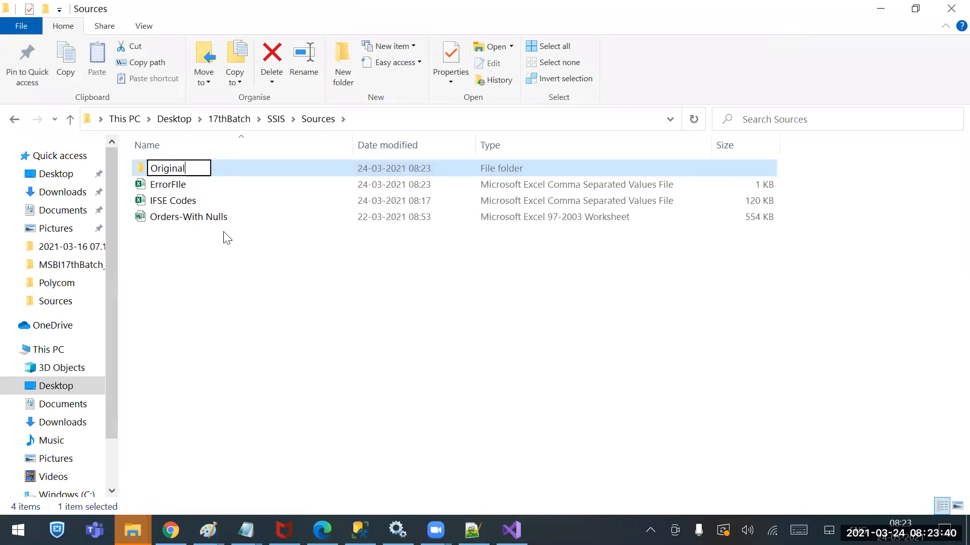
pyautogui.click(195, 201)
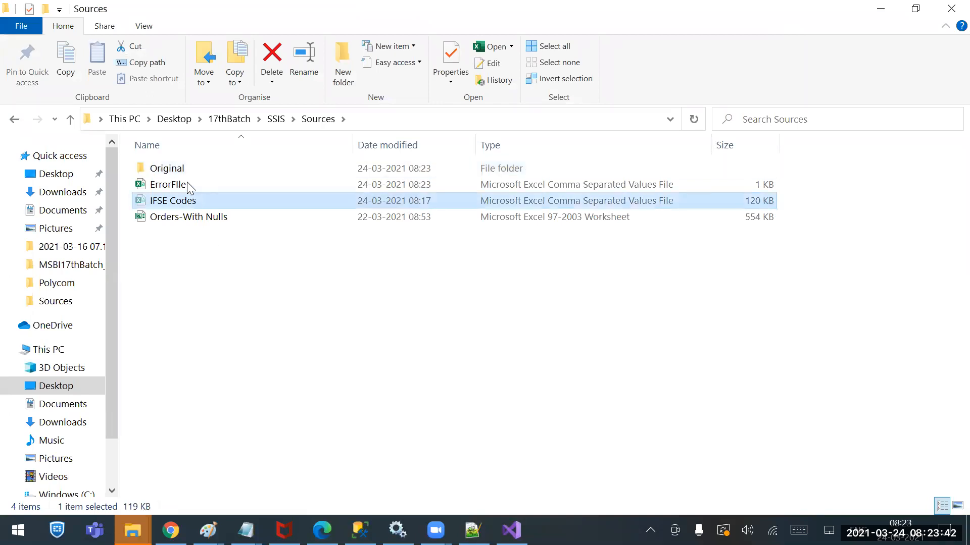
pyautogui.doubleClick(180, 168)
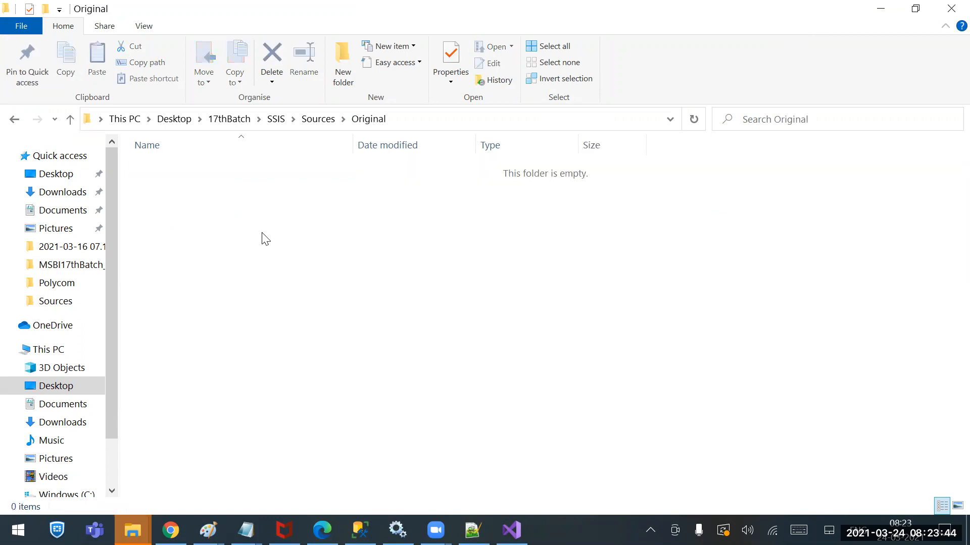
pyautogui.hotkey('ctrl', 'v')
pyautogui.click(14, 120)
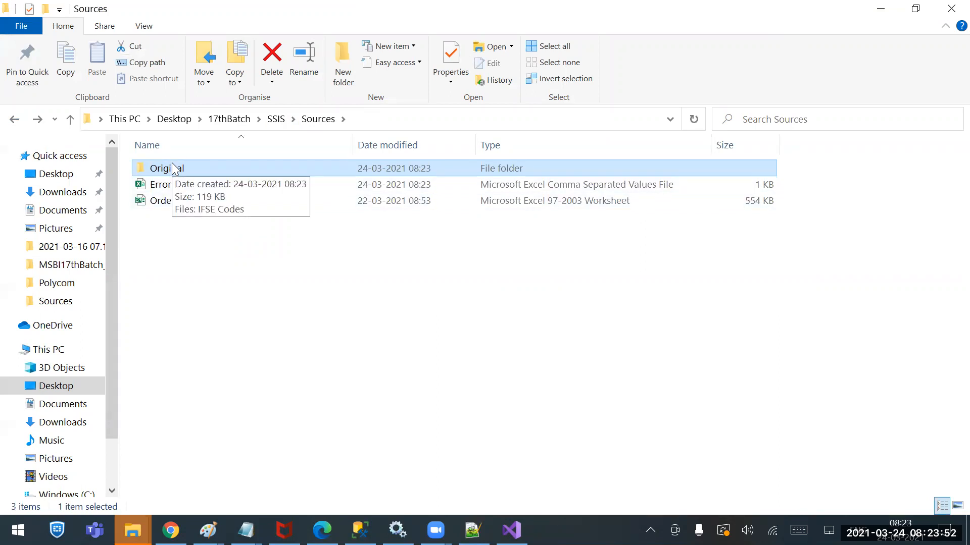
# Copy the name of the IFSE Codes file in Original, and rename ErrorFIle in Sources as IFSE Codes
pyautogui.doubleClick(174, 168)
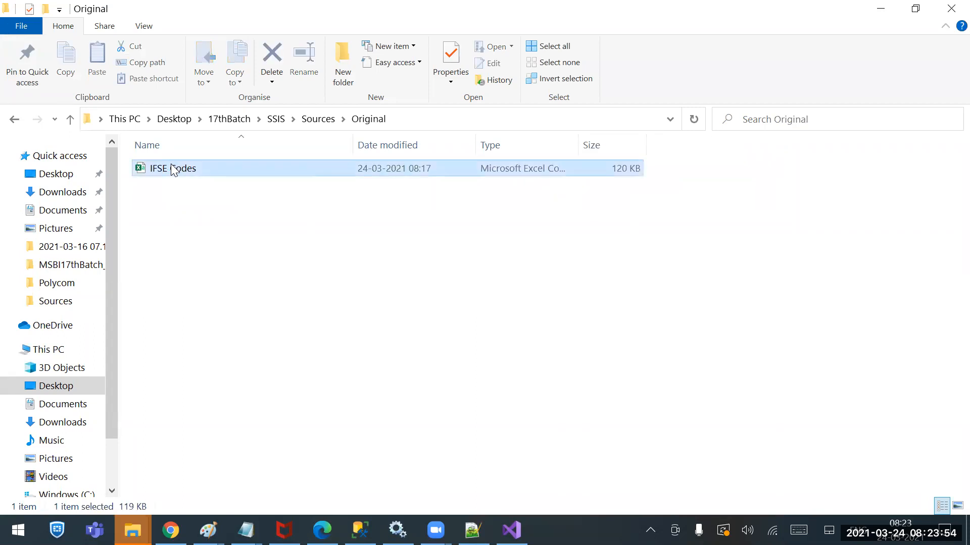
pyautogui.rightClick(174, 168)
pyautogui.click(49, 484)
pyautogui.hotkey('ctrl', 'c')
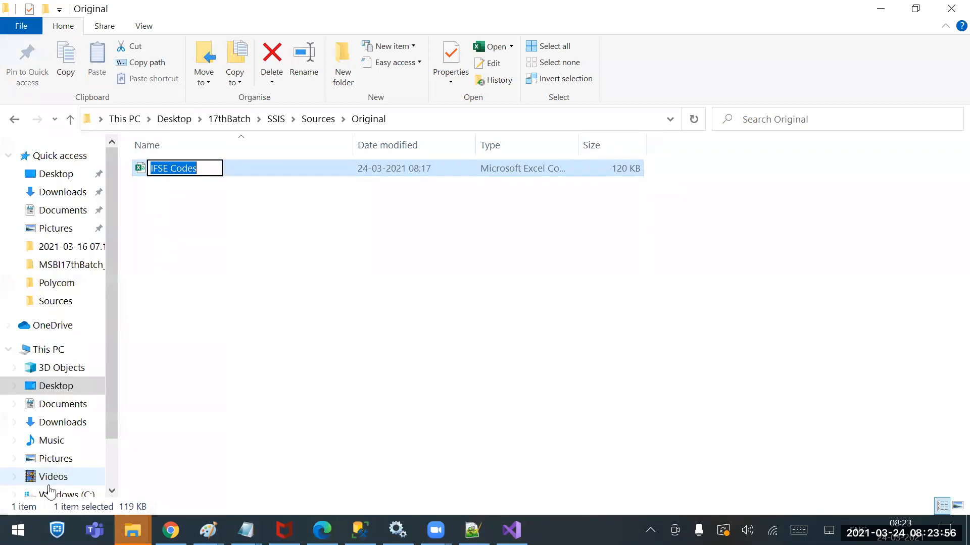
pyautogui.click(332, 117)
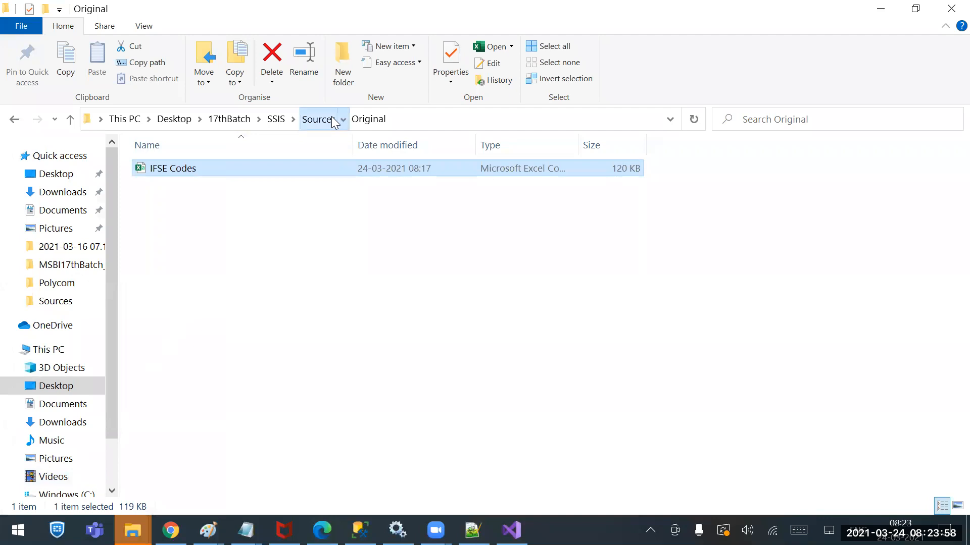
pyautogui.click(159, 187)
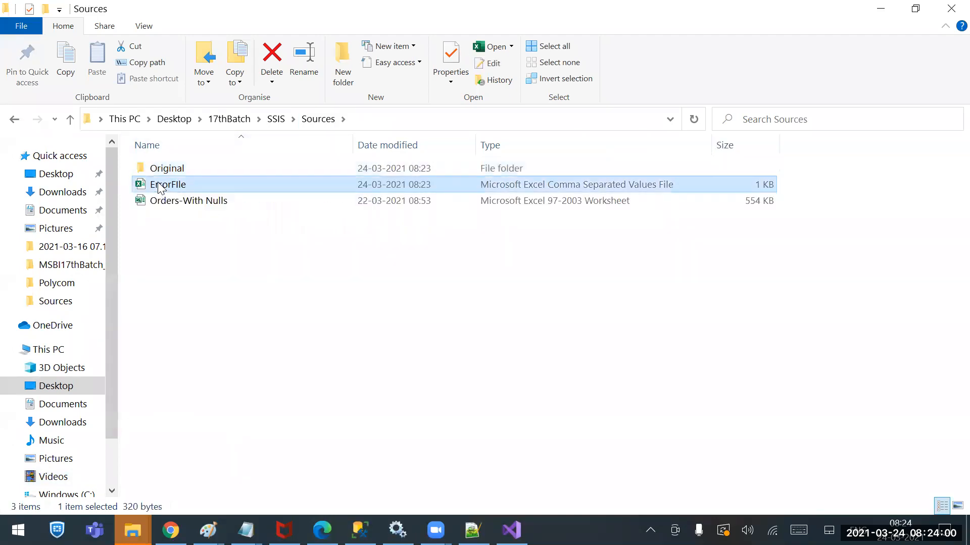
pyautogui.click(172, 186)
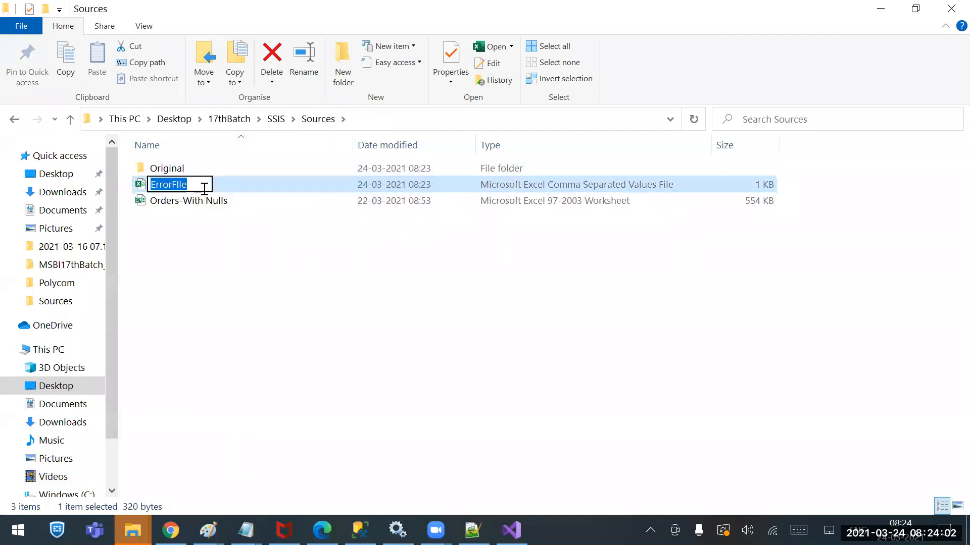
pyautogui.hotkey('ctrl', 'v')
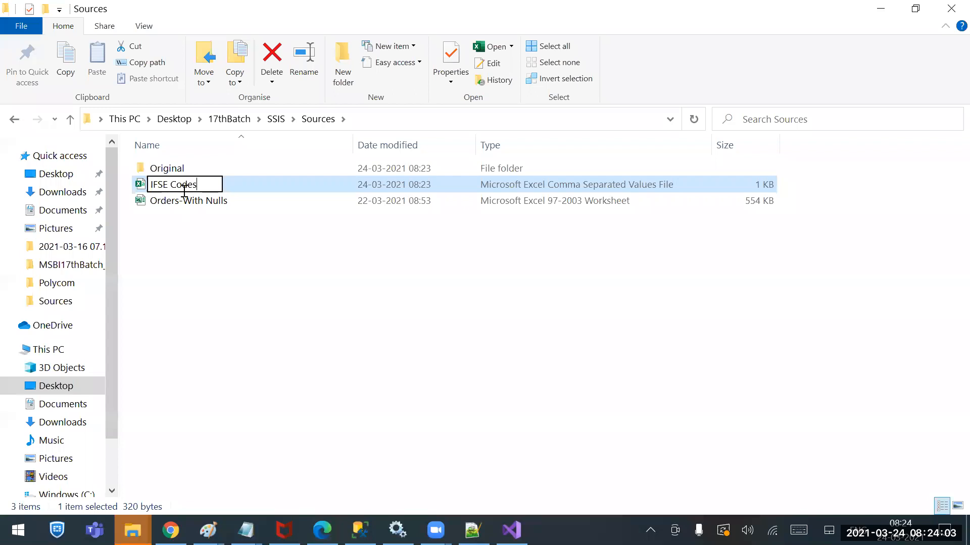
pyautogui.click(218, 256)
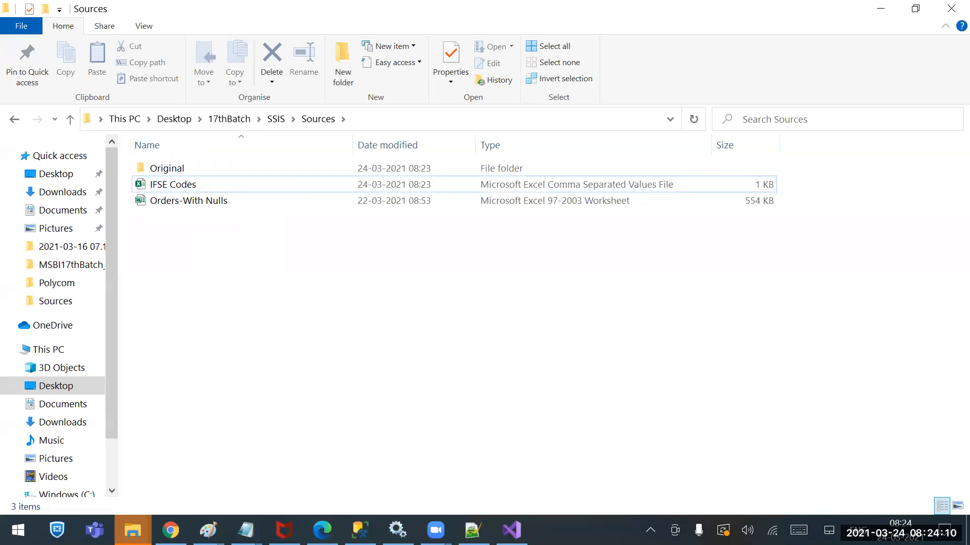
# Switch to Visual Studio and run the flat file loading package with the replaced IFSE Codes source
pyautogui.click(511, 530)
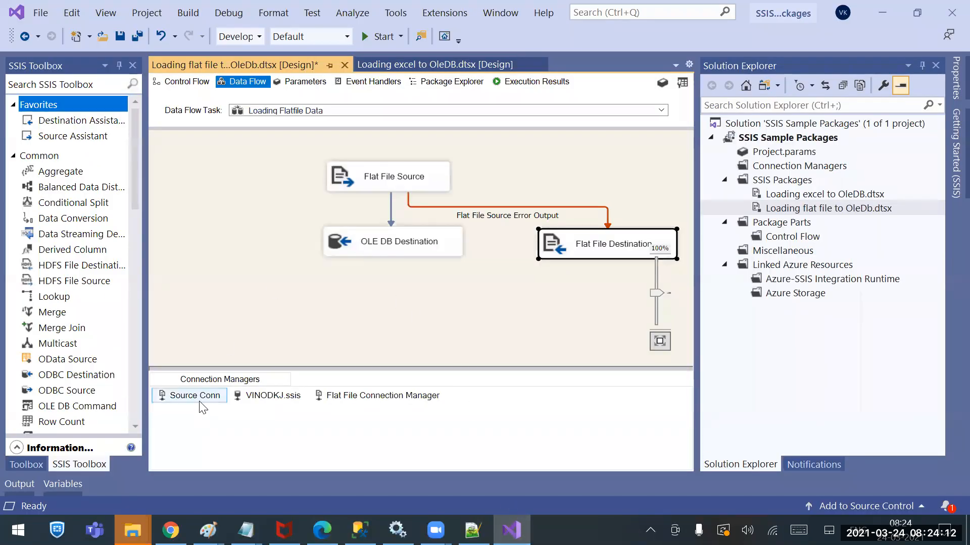
pyautogui.click(387, 38)
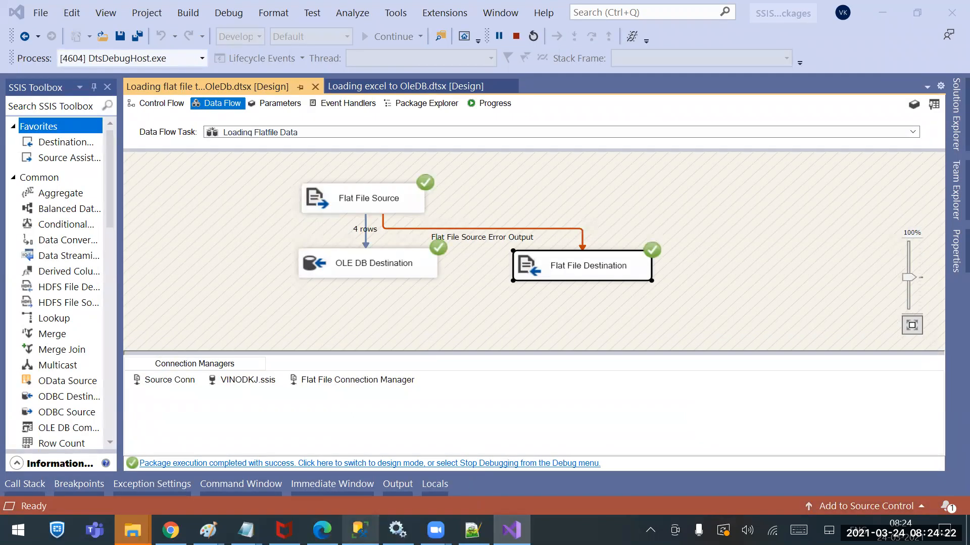
# In SQL Server Management Studio, rerun the Tbl_ifse query for bank names other than 'Axis Bank' and check the reloaded UTIB0000001 row's phone
pyautogui.click(359, 530)
pyautogui.moveTo(543, 110); pyautogui.dragTo(206, 110)
pyautogui.click(511, 530)
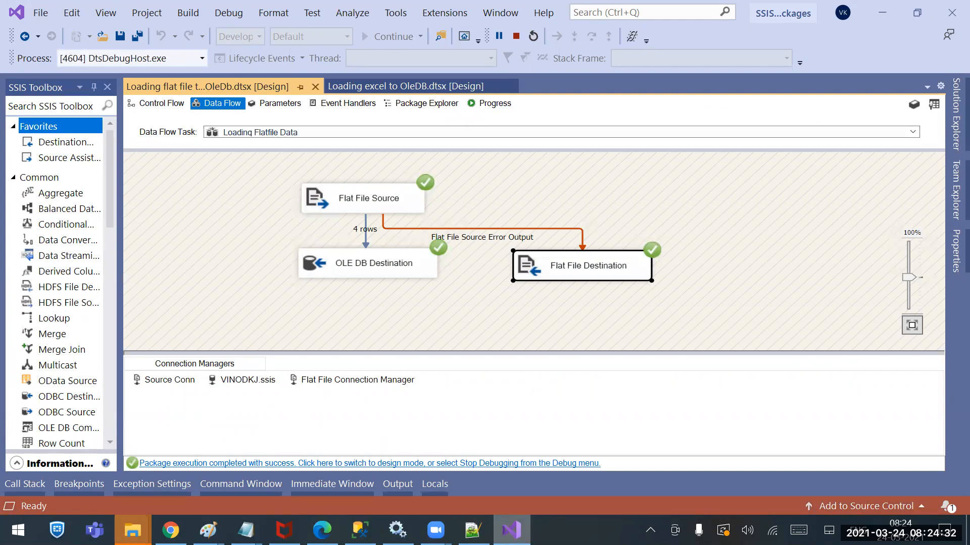
pyautogui.click(360, 530)
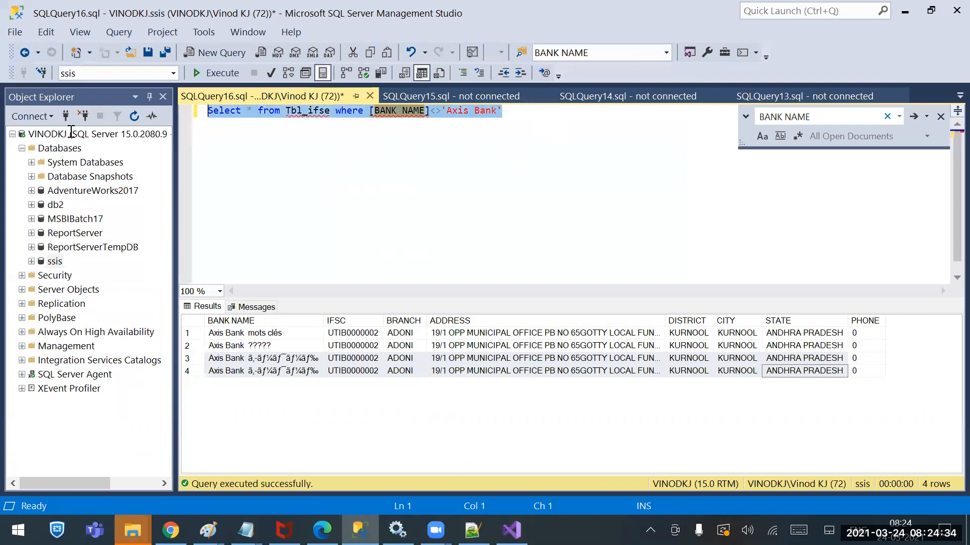
pyautogui.click(198, 76)
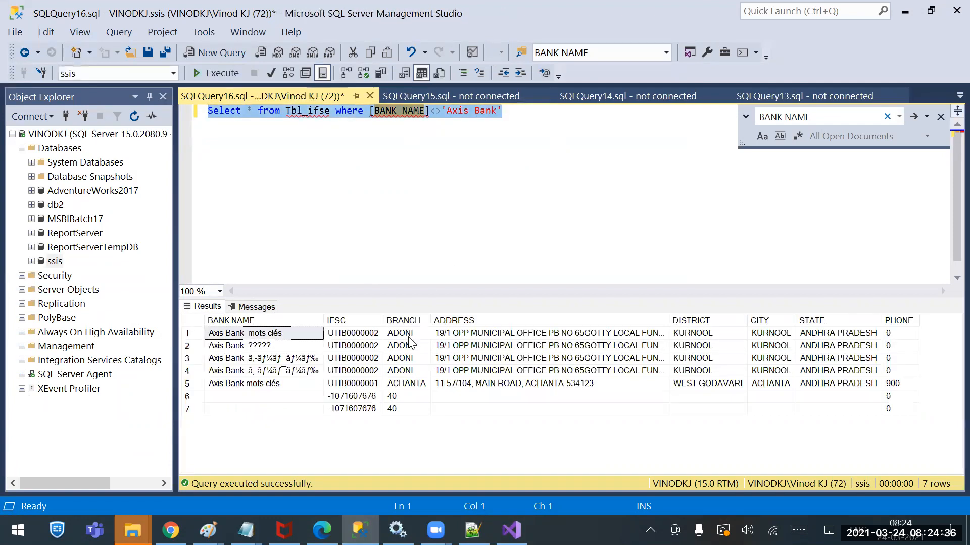
pyautogui.click(300, 385)
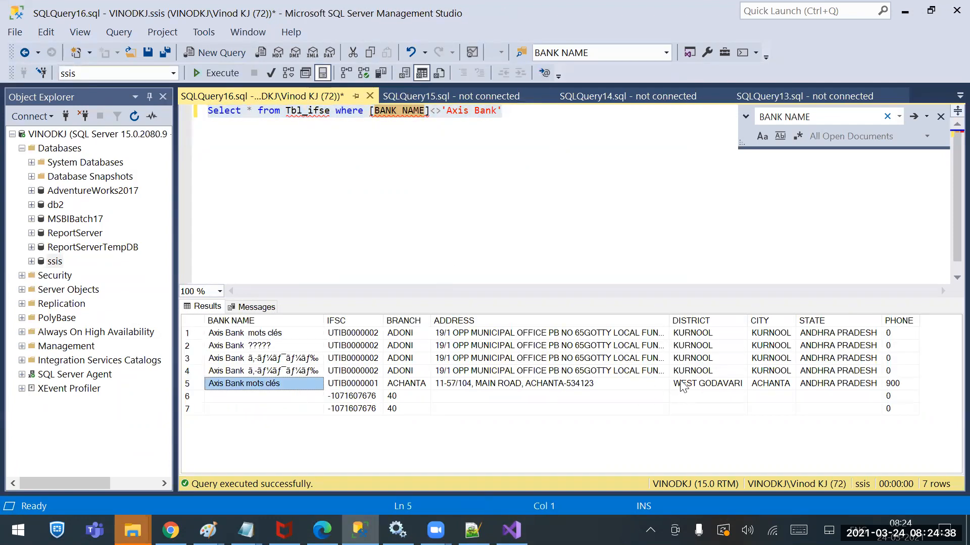
pyautogui.click(908, 383)
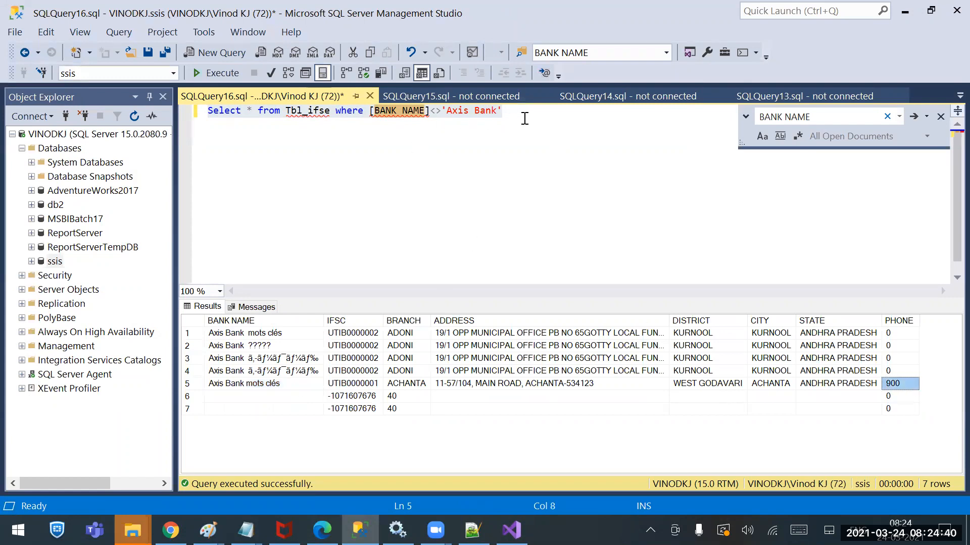
# Change the Tbl_ifse query's condition to phone<>0, run it and inspect the last two result rows
pyautogui.moveTo(546, 114); pyautogui.dragTo(368, 112)
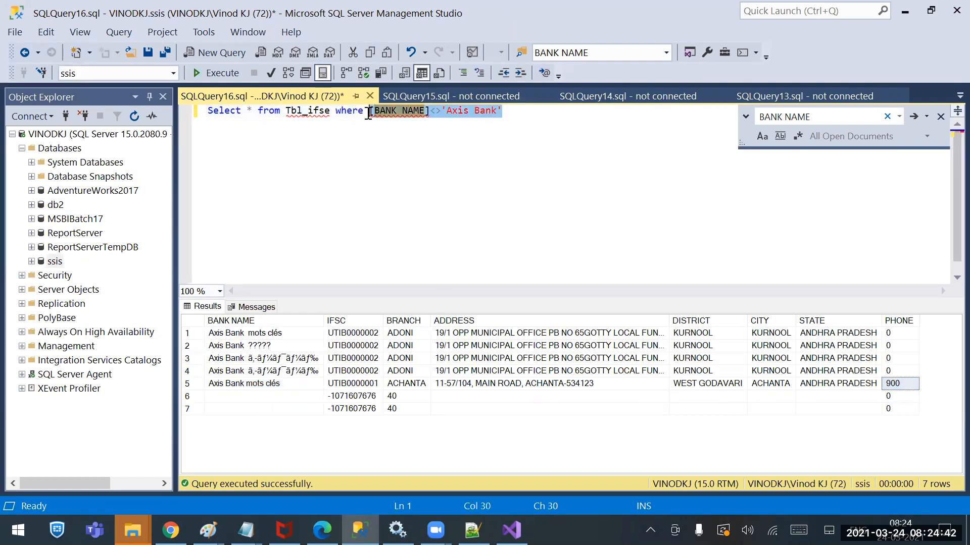
pyautogui.press('BackSpace')
pyautogui.write('phone')
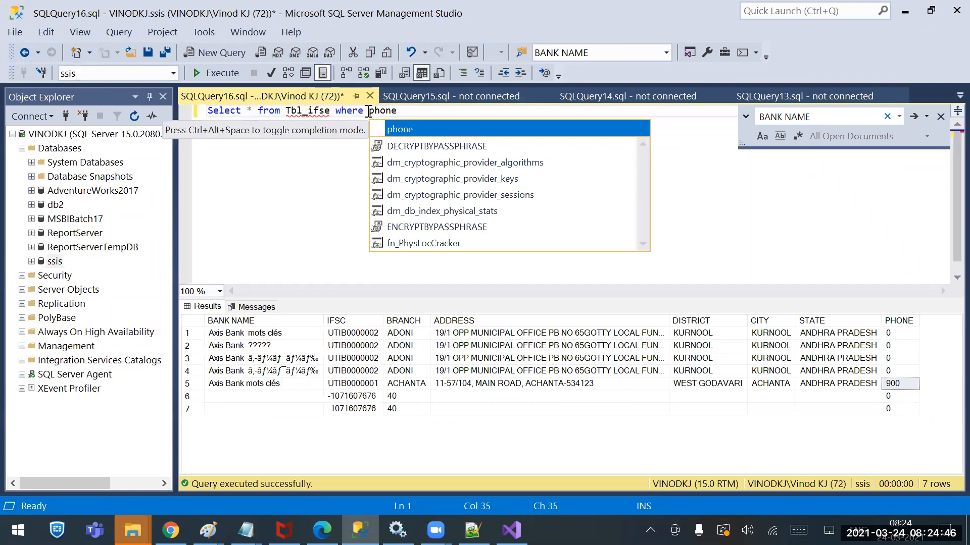
pyautogui.write('<>0')
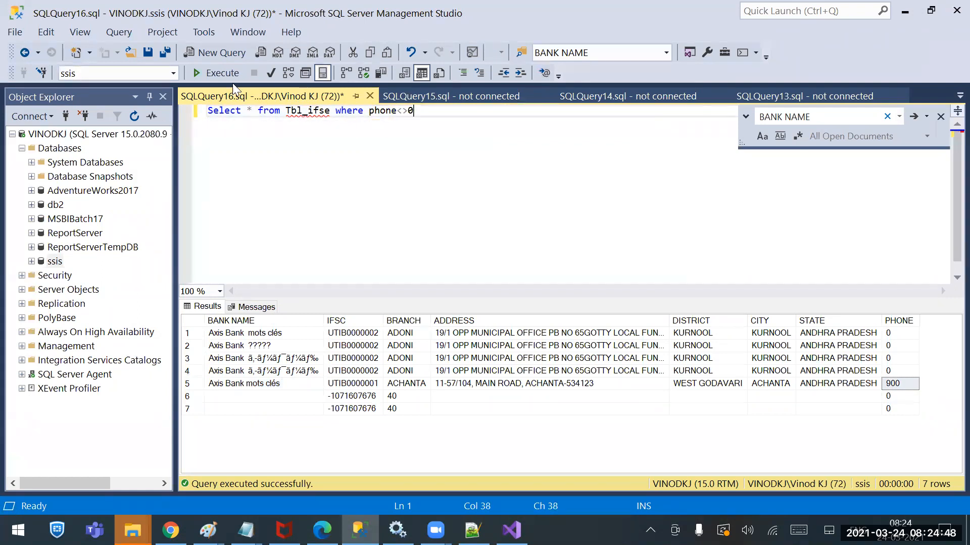
pyautogui.click(222, 73)
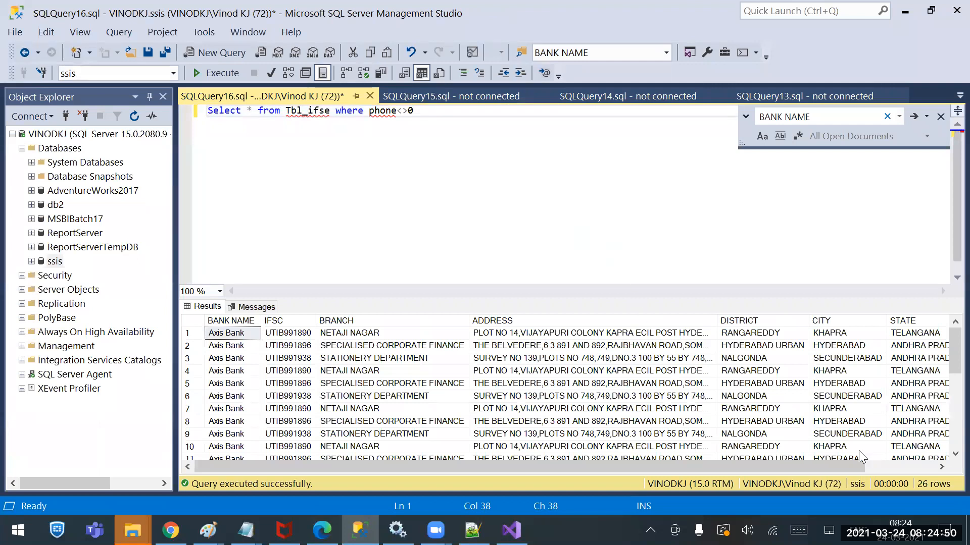
pyautogui.click(899, 467)
pyautogui.click(920, 396)
pyautogui.scroll(-5, 930, 414)
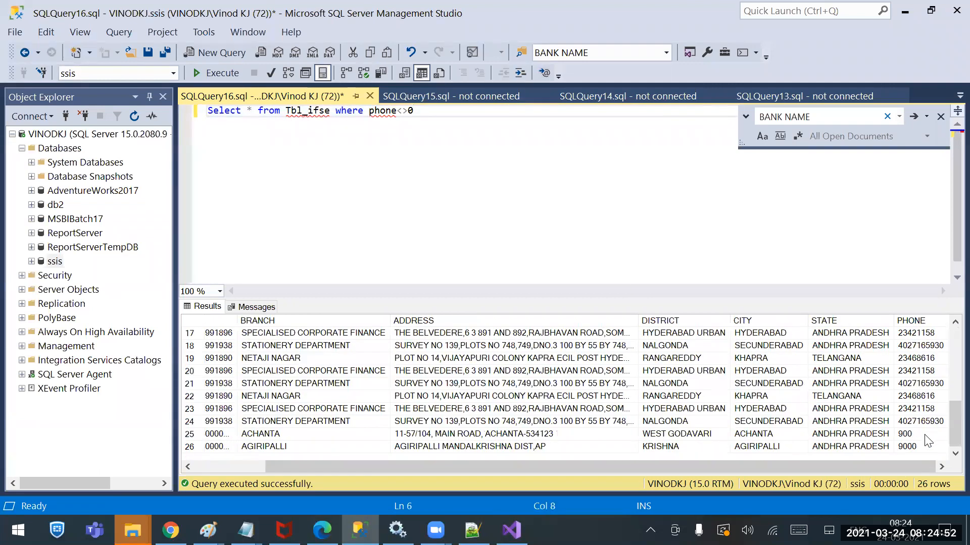
pyautogui.moveTo(920, 435); pyautogui.dragTo(853, 448)
pyautogui.moveTo(768, 459); pyautogui.dragTo(208, 482)
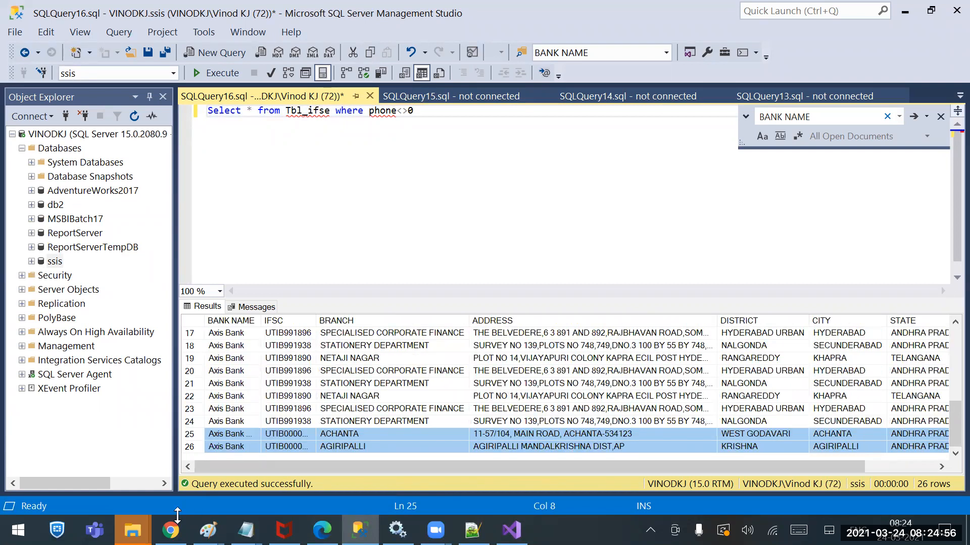
# Open the IFSE Codes file from the Sources folder in Notepad++
pyautogui.rightClick(132, 530)
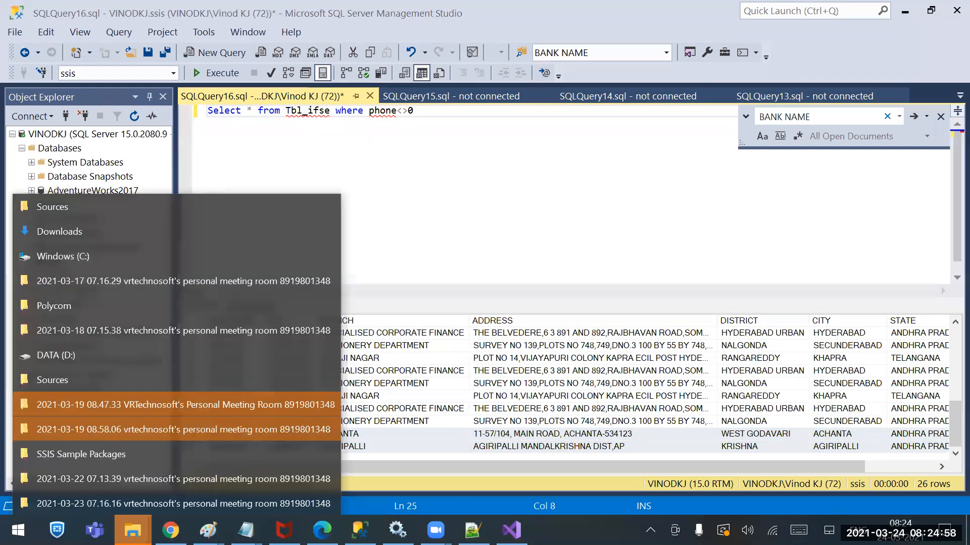
pyautogui.click(83, 206)
pyautogui.click(164, 190)
pyautogui.rightClick(165, 190)
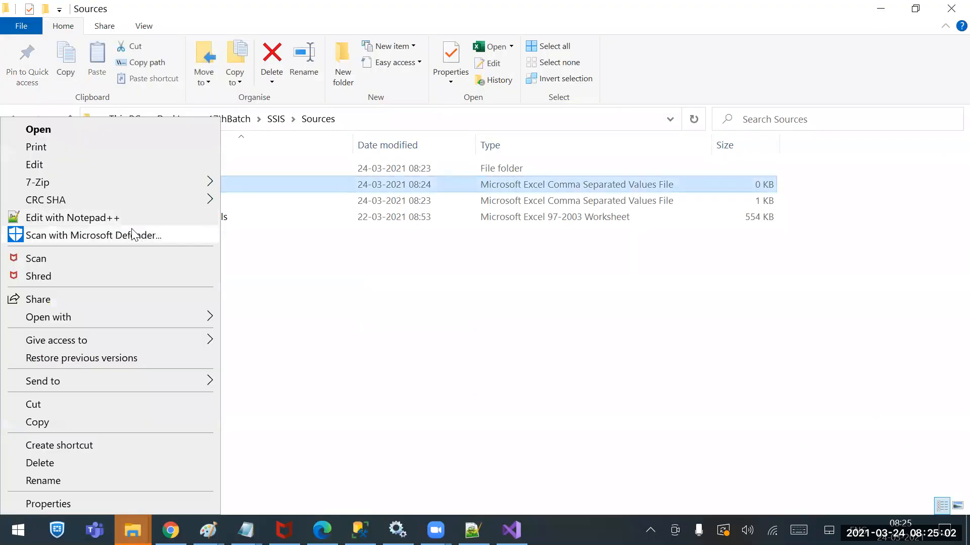
pyautogui.click(274, 205)
pyautogui.rightClick(181, 205)
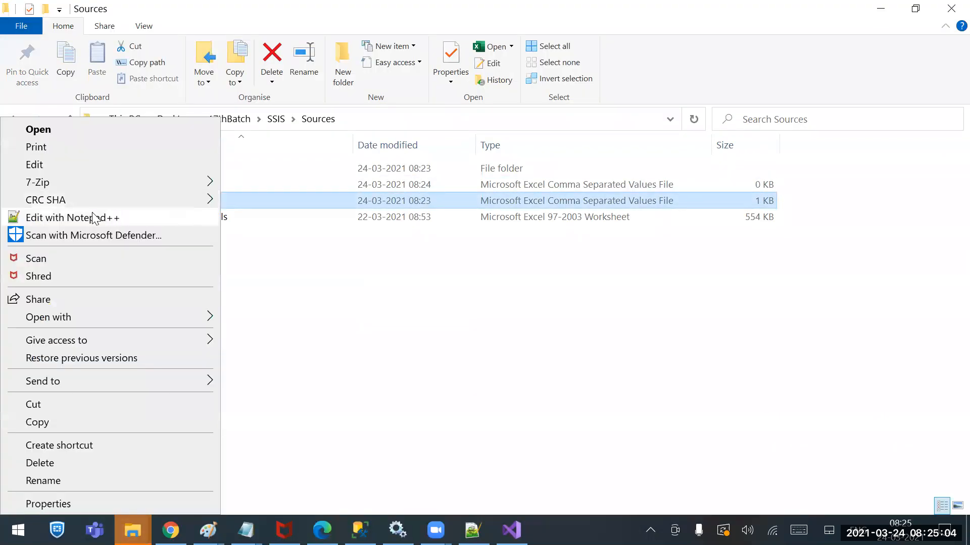
pyautogui.click(119, 216)
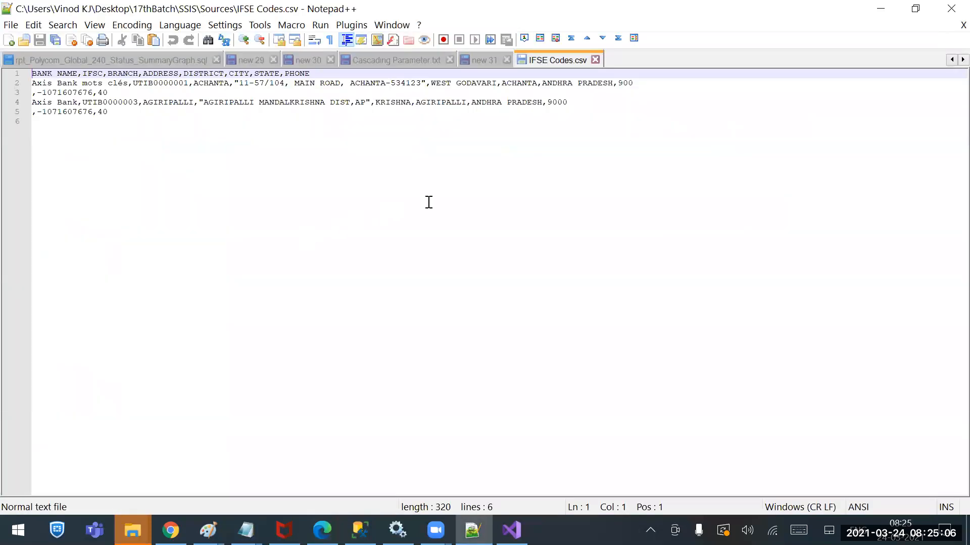
pyautogui.moveTo(108, 92); pyautogui.dragTo(32, 93)
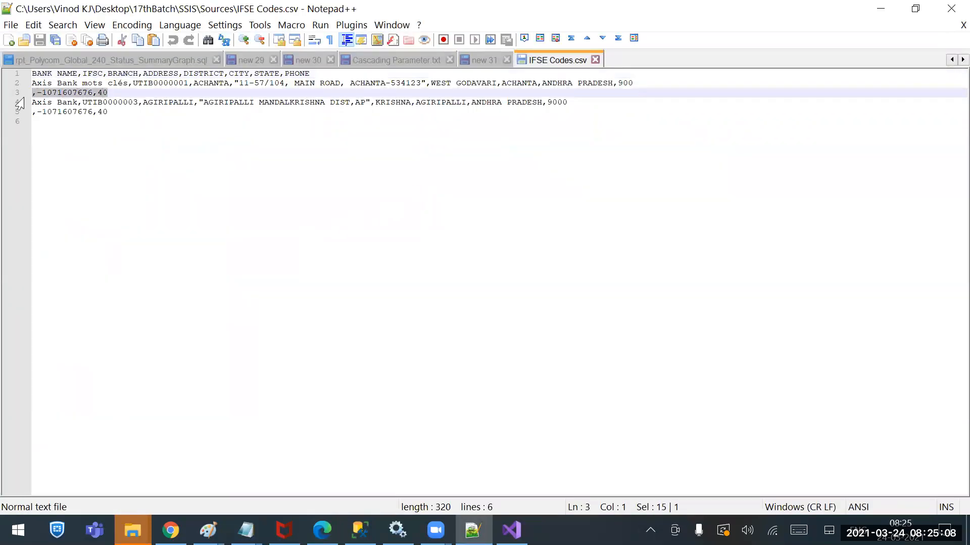
pyautogui.press('Delete')
pyautogui.press('BackSpace')
pyautogui.moveTo(111, 103); pyautogui.dragTo(32, 103)
pyautogui.hotkey('ctrl', 'c')
pyautogui.press('Delete')
pyautogui.hotkey('ctrl', 's')
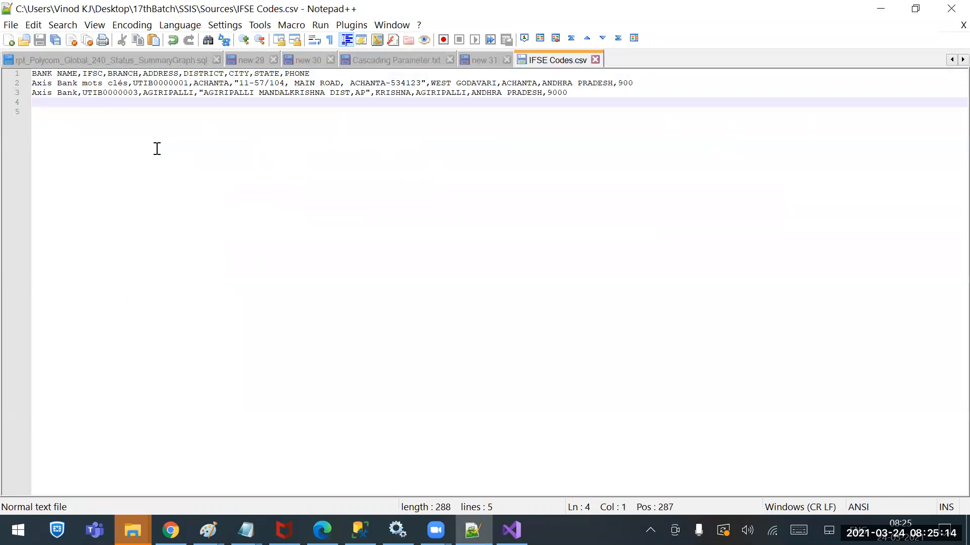
# Undo the removal of the error-code lines and examine the error code and column number in them
pyautogui.hotkey('ctrl', 'z')
pyautogui.hotkey('ctrl', 'z')
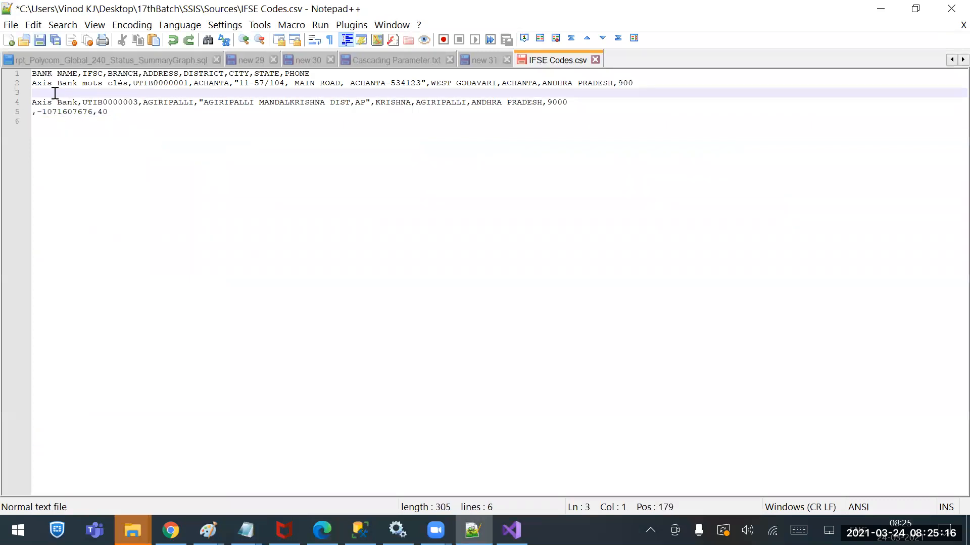
pyautogui.hotkey('ctrl', 'v')
pyautogui.moveTo(83, 93); pyautogui.dragTo(120, 112)
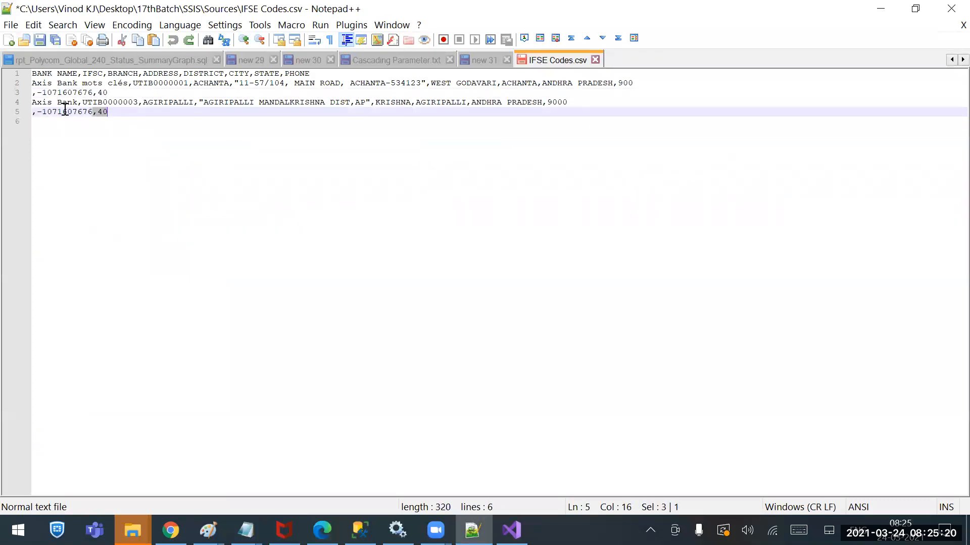
pyautogui.click(33, 93)
pyautogui.moveTo(42, 93); pyautogui.dragTo(110, 94)
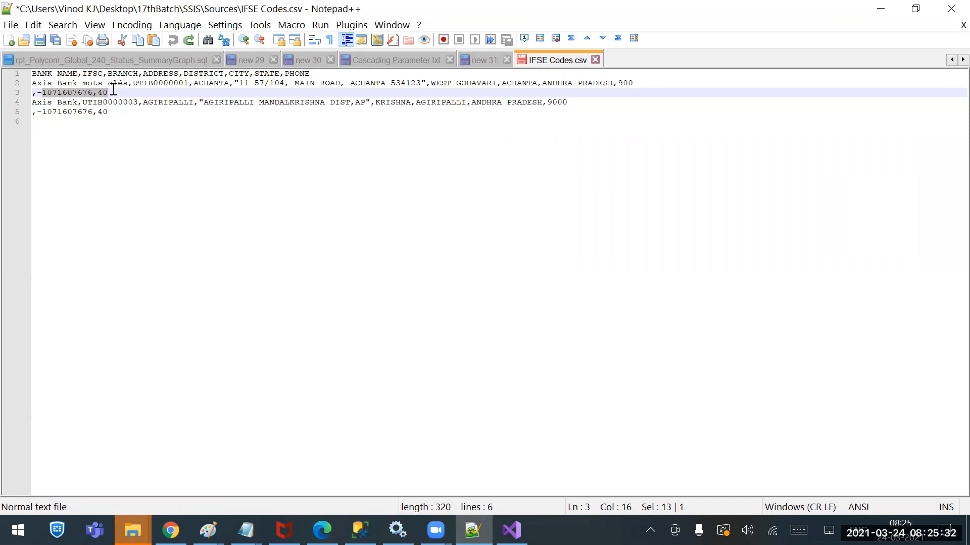
pyautogui.moveTo(123, 91); pyautogui.dragTo(21, 94)
pyautogui.press('BackSpace')
pyautogui.press('BackSpace')
pyautogui.moveTo(117, 104); pyautogui.dragTo(5, 104)
pyautogui.press('BackSpace')
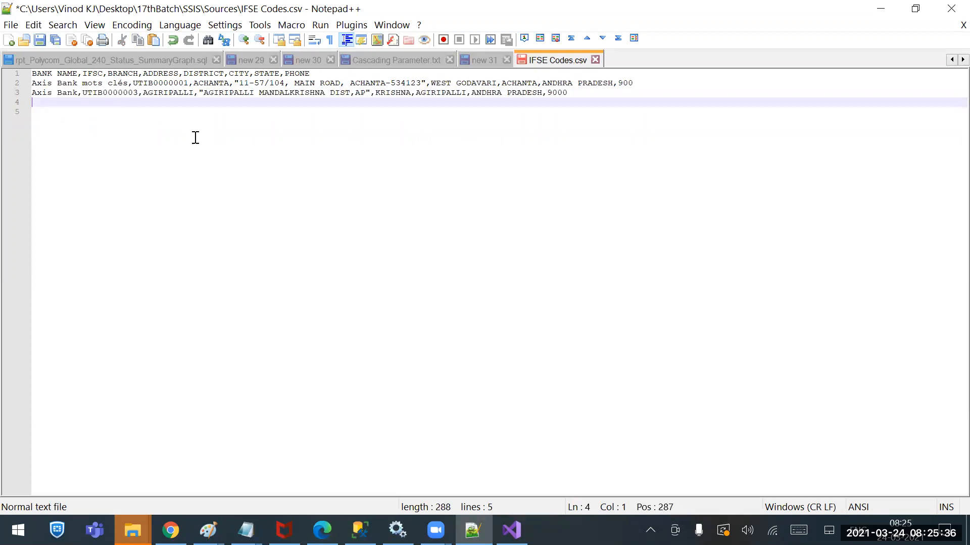
pyautogui.hotkey('ctrl', 's')
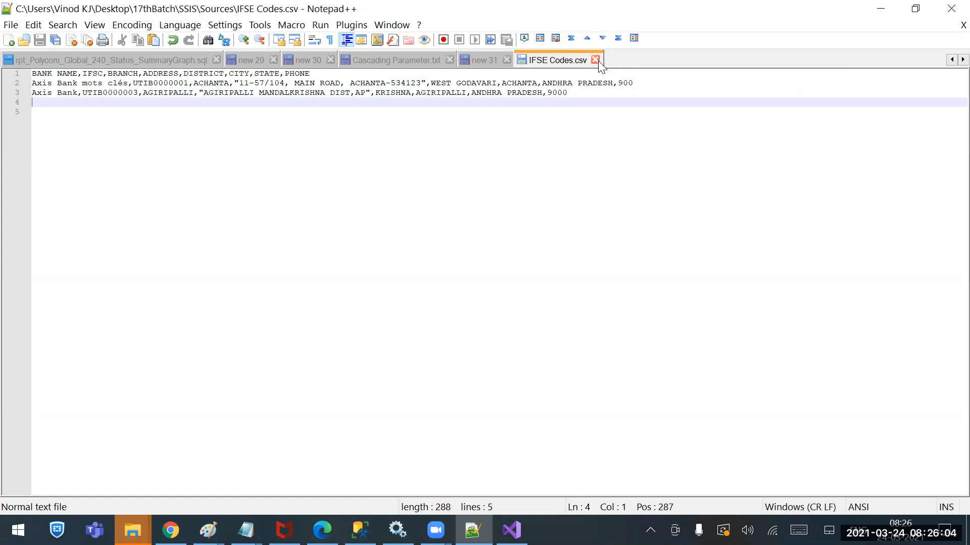
# Close IFSE Codes, return to the flat file package in Visual Studio and stop its debugging session
pyautogui.click(596, 60)
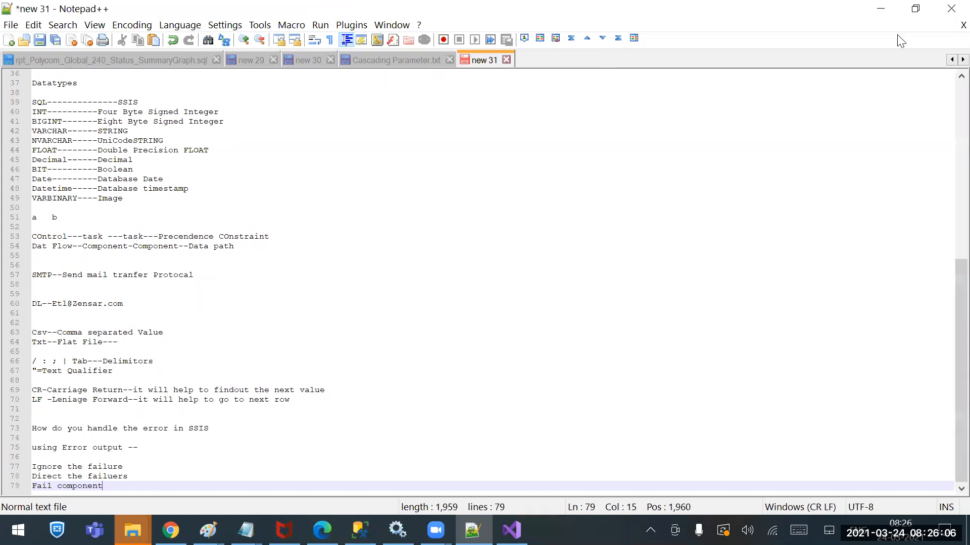
pyautogui.click(880, 9)
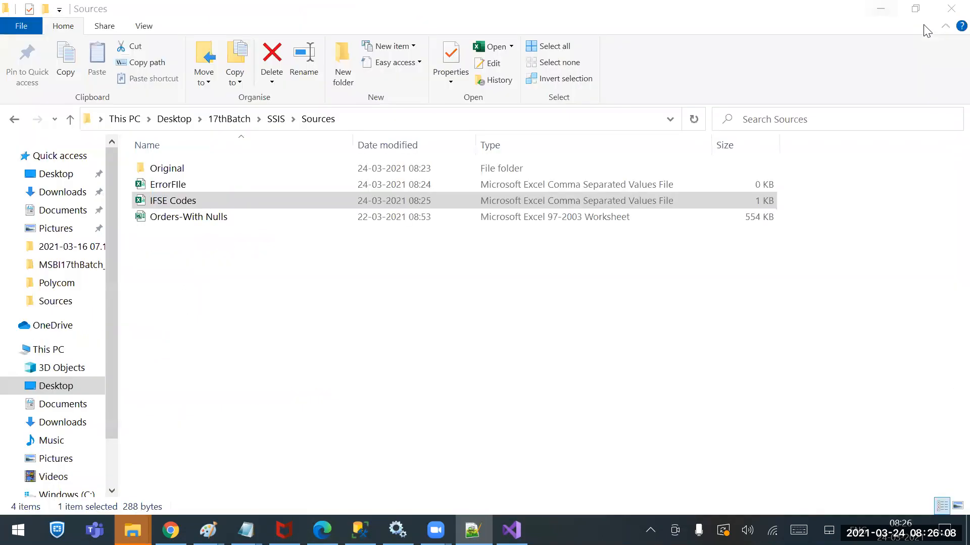
pyautogui.click(511, 531)
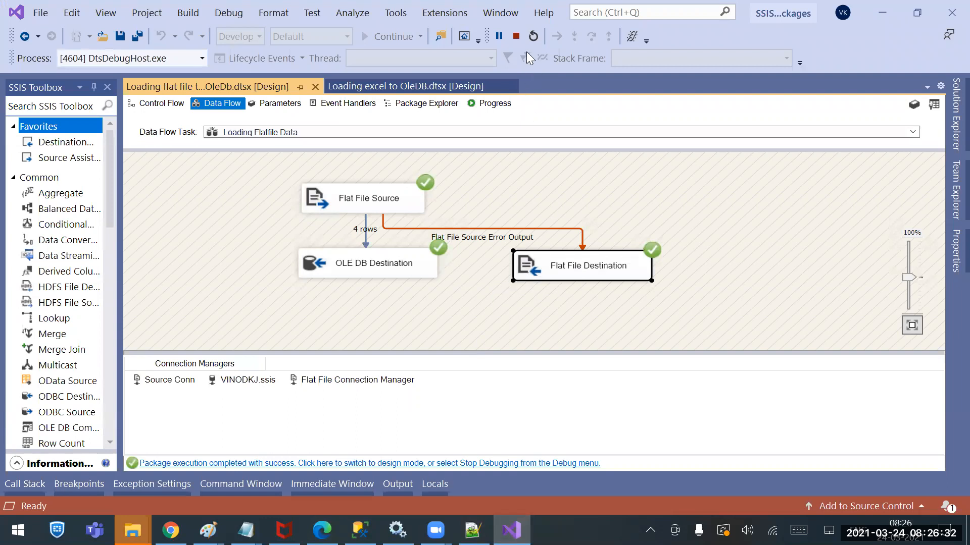
pyautogui.click(519, 38)
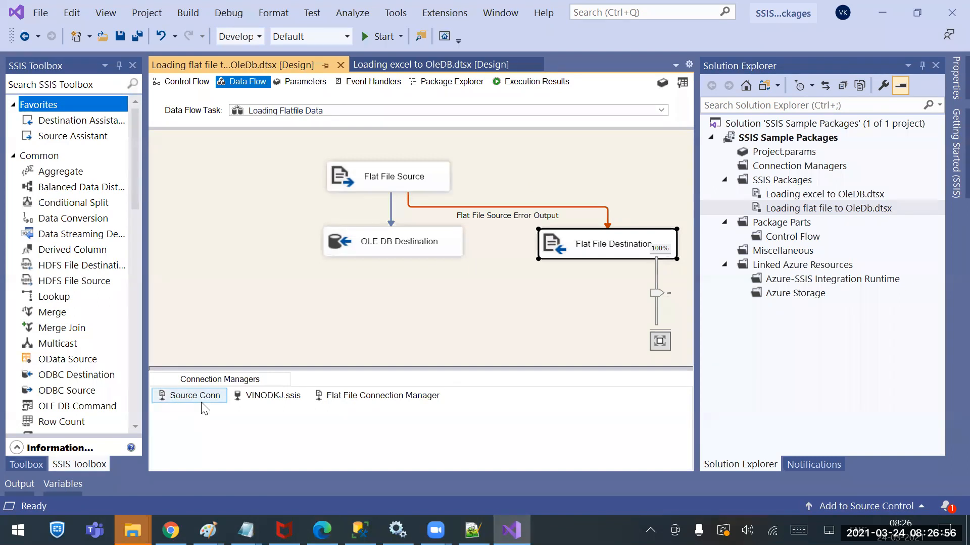
# Switch to the Loading excel to OleDB package, open the Source_Conn connection manager and accept its settings
pyautogui.click(450, 62)
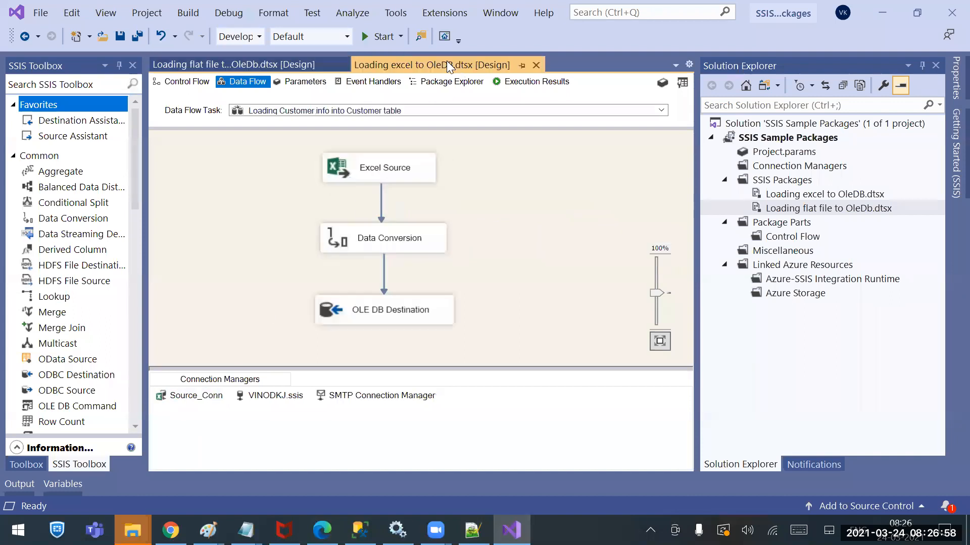
pyautogui.click(202, 400)
pyautogui.rightClick(202, 400)
pyautogui.click(156, 237)
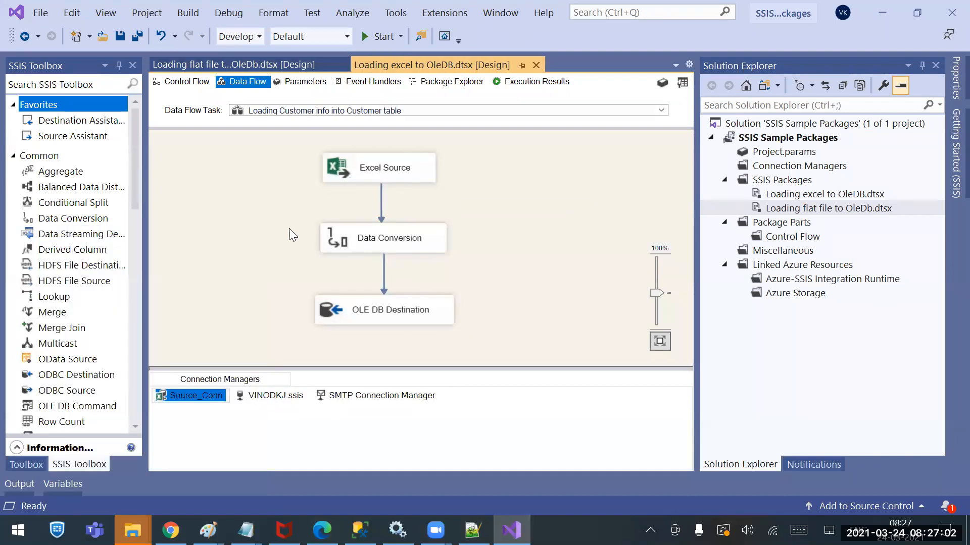
pyautogui.click(677, 368)
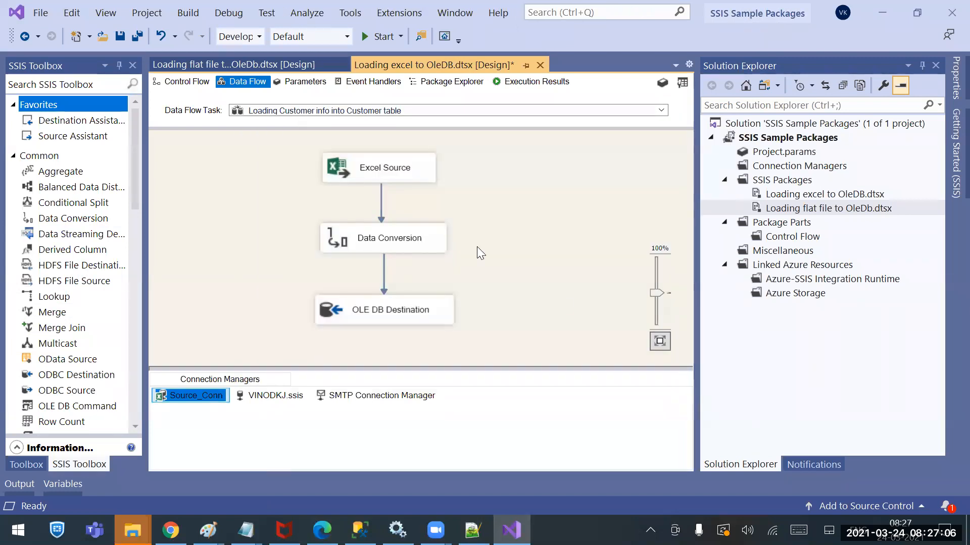
# Open the Excel Source editor and set its data access mode to SQL command
pyautogui.doubleClick(361, 171)
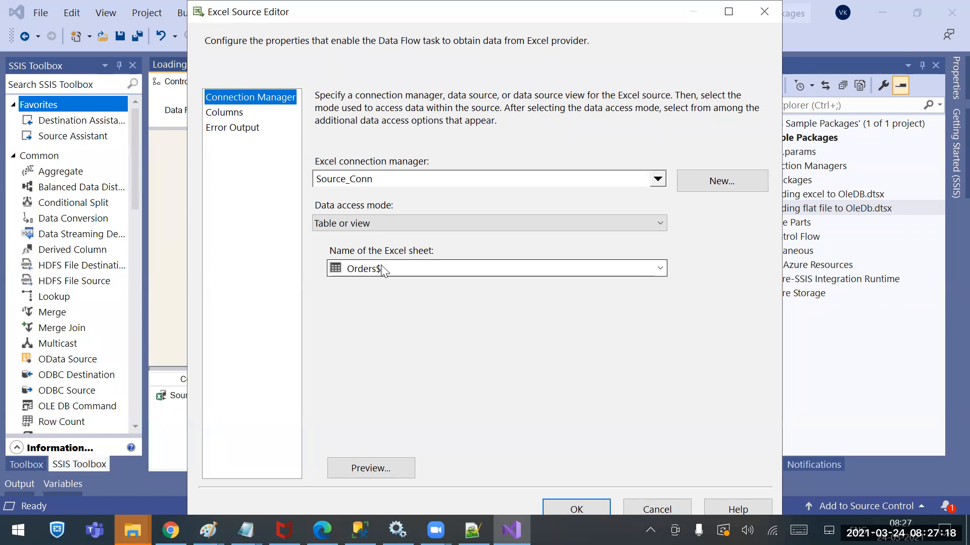
pyautogui.click(397, 225)
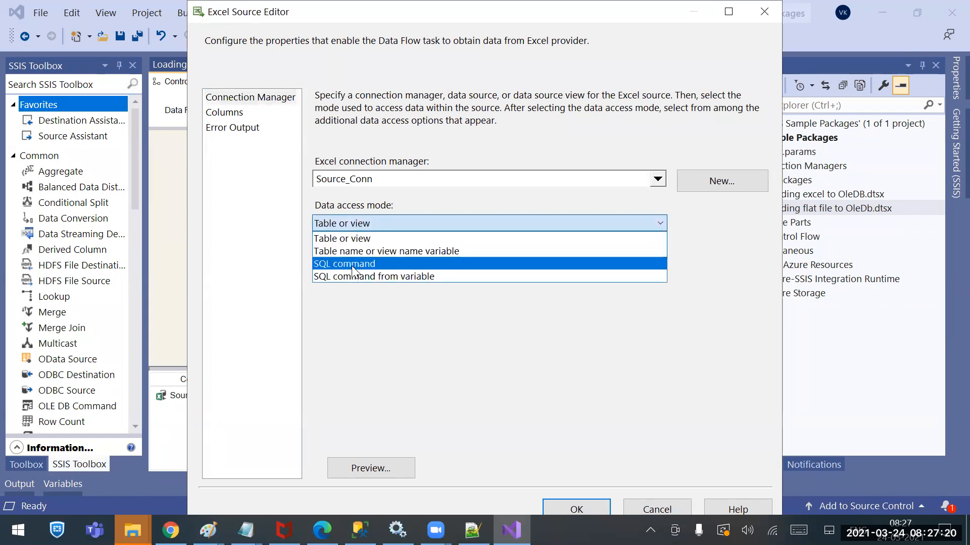
pyautogui.click(369, 264)
pyautogui.click(392, 327)
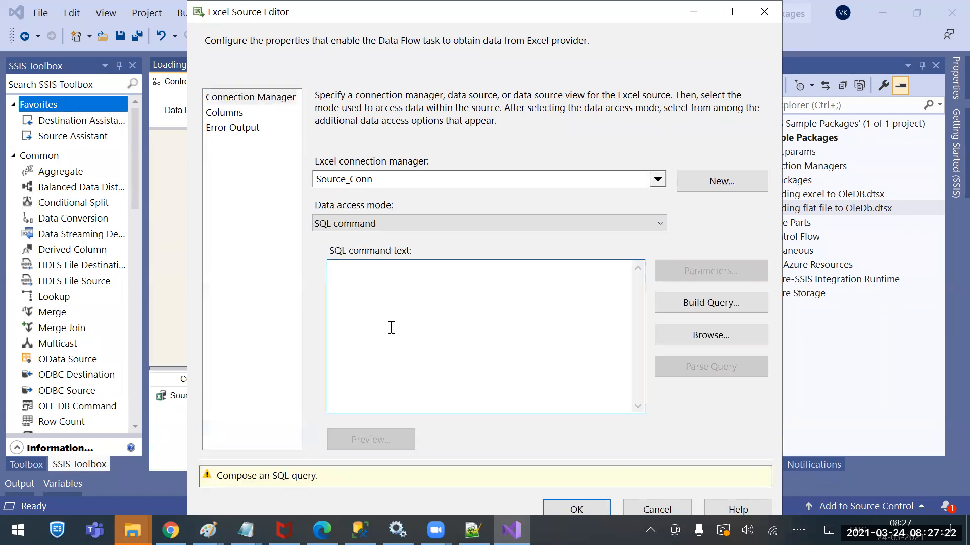
# Enter the SQL command "Select * from [Orders$][]" with the second pair of brackets ready for a cell range
pyautogui.write('Sele')
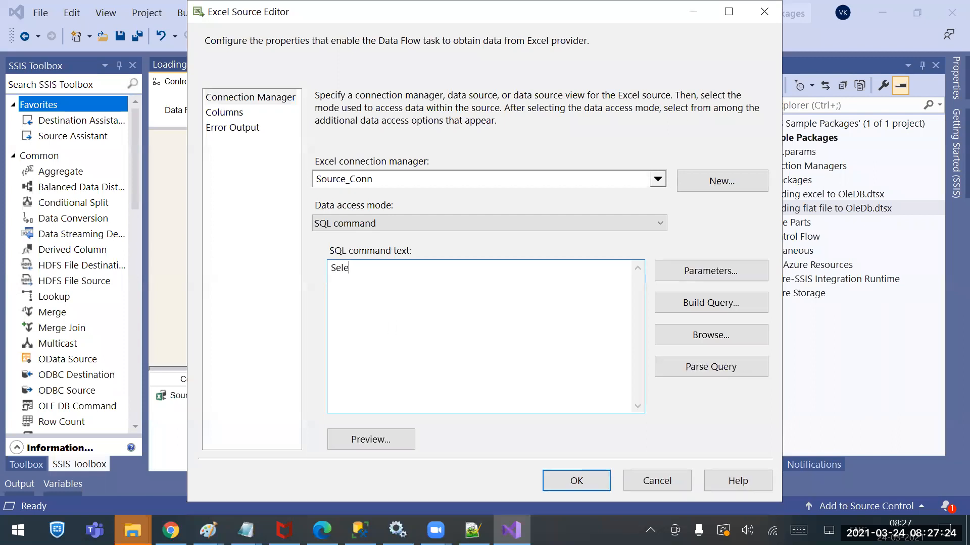
pyautogui.write('ct * from [Orders$][]')
pyautogui.press('Left')
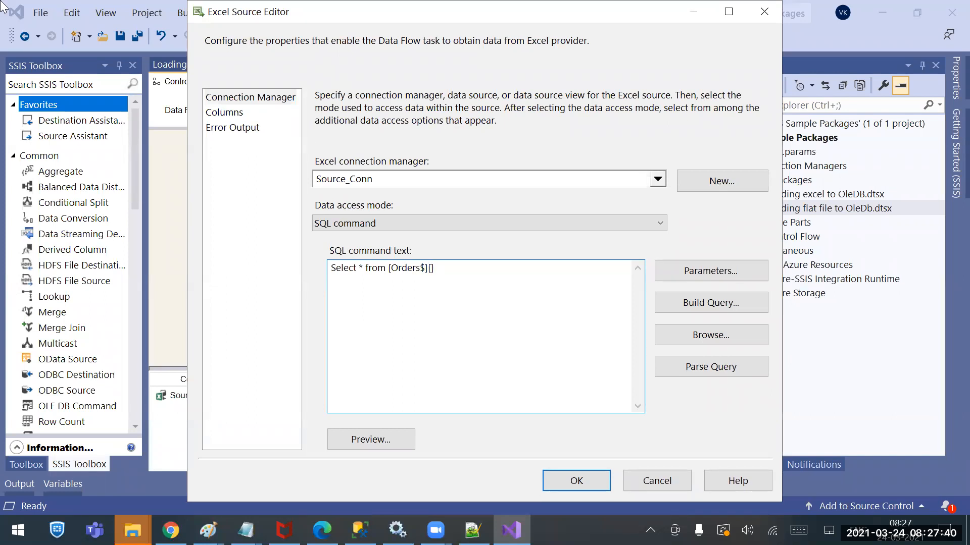
# Open the Orders-With Nulls workbook from the Sources folder in Excel
pyautogui.rightClick(132, 530)
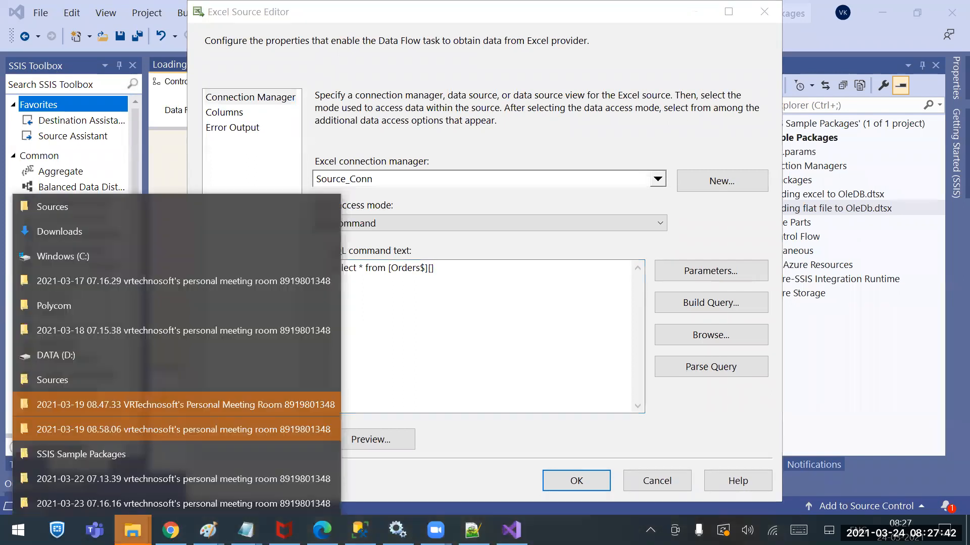
pyautogui.click(97, 208)
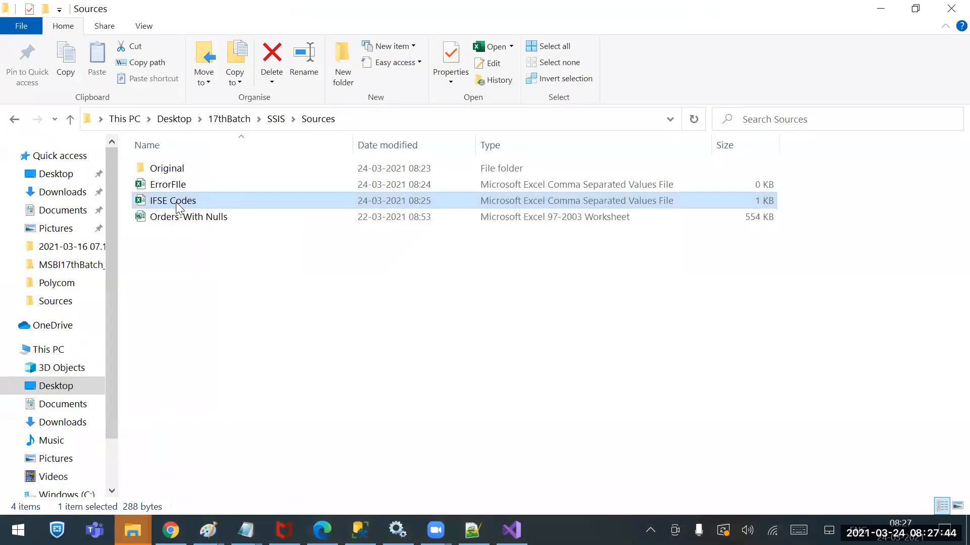
pyautogui.click(175, 222)
pyautogui.doubleClick(172, 218)
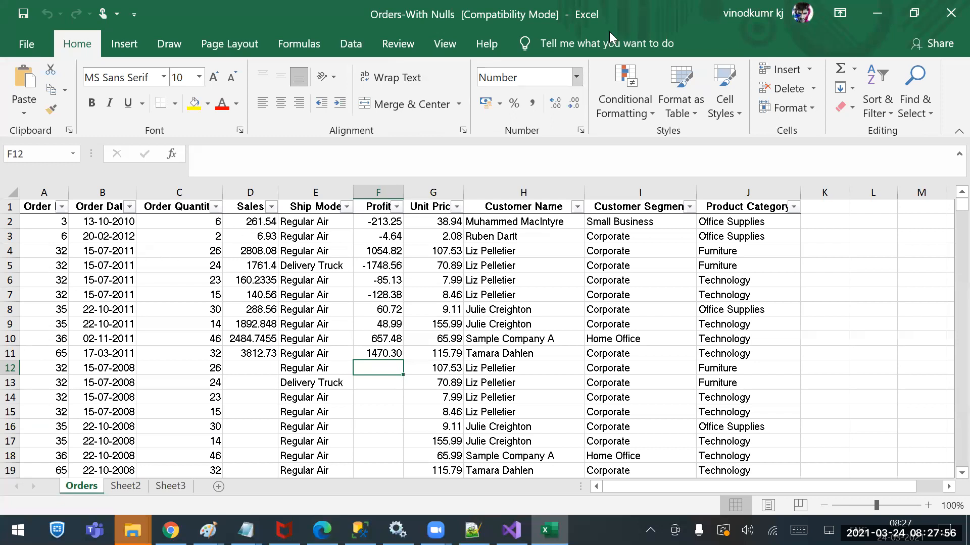
# Examine the Orders sheet for the start cell after the first three data rows and the last filled cell in the Product Category column
pyautogui.moveTo(54, 223); pyautogui.dragTo(702, 251)
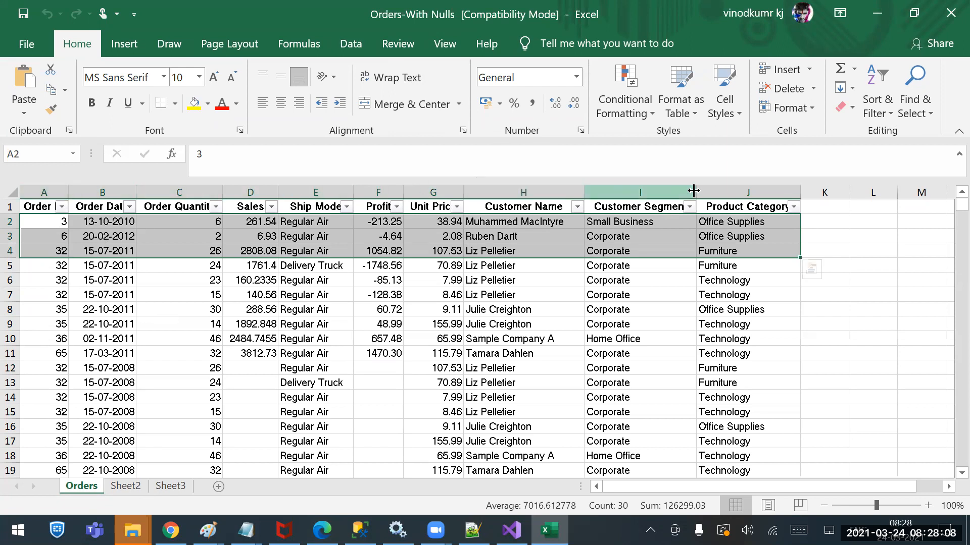
pyautogui.click(37, 265)
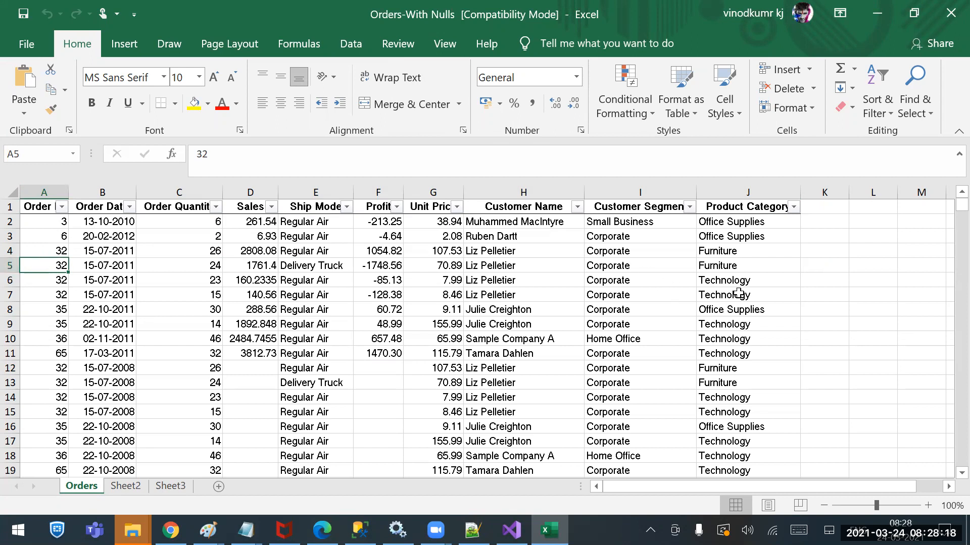
pyautogui.moveTo(960, 206); pyautogui.dragTo(961, 451)
pyautogui.scroll(20, 707, 302)
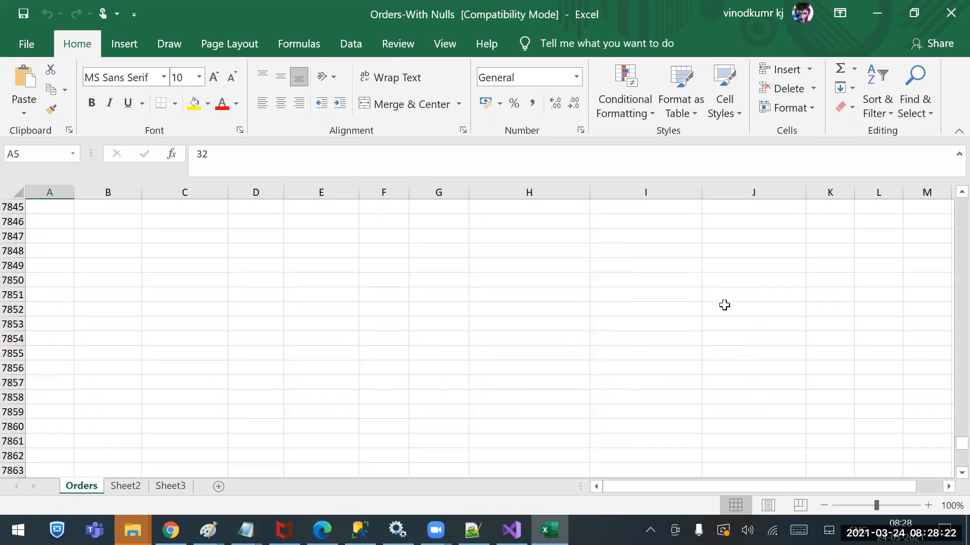
pyautogui.scroll(20, 730, 269)
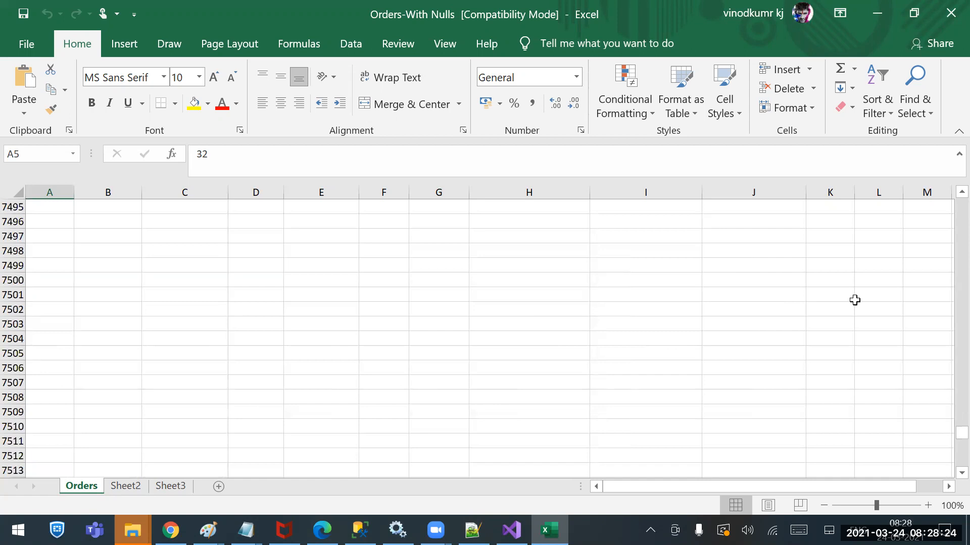
pyautogui.moveTo(960, 433); pyautogui.dragTo(947, 224)
pyautogui.scroll(-20, 769, 368)
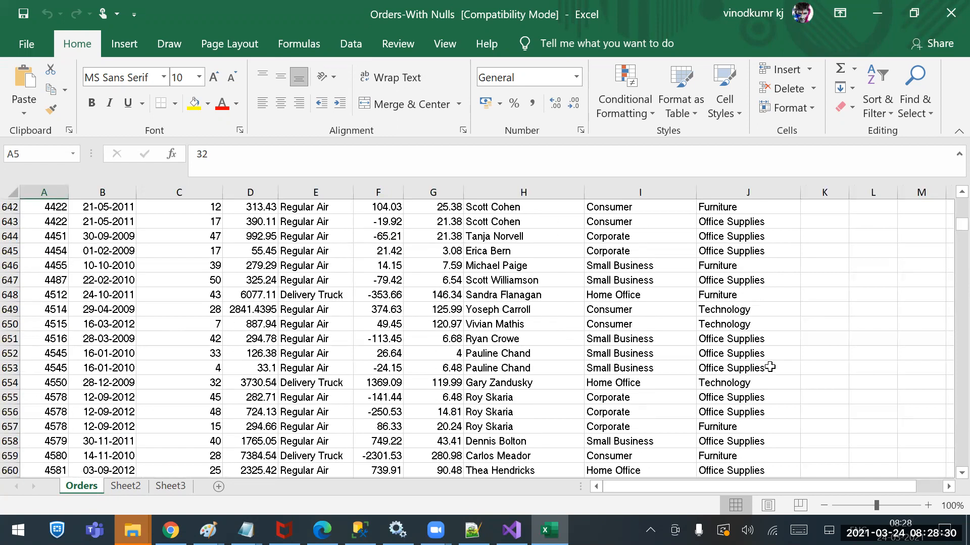
pyautogui.scroll(-20, 769, 368)
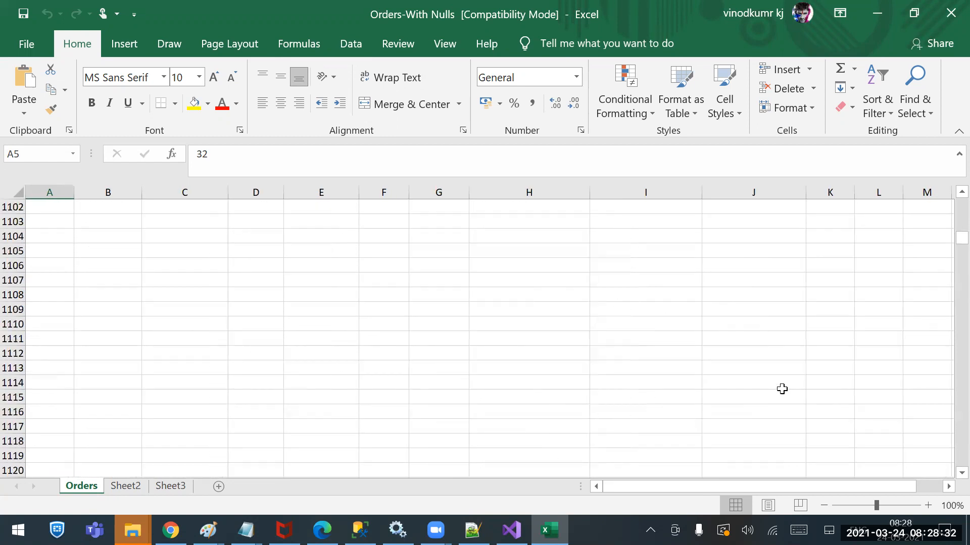
pyautogui.scroll(20, 777, 354)
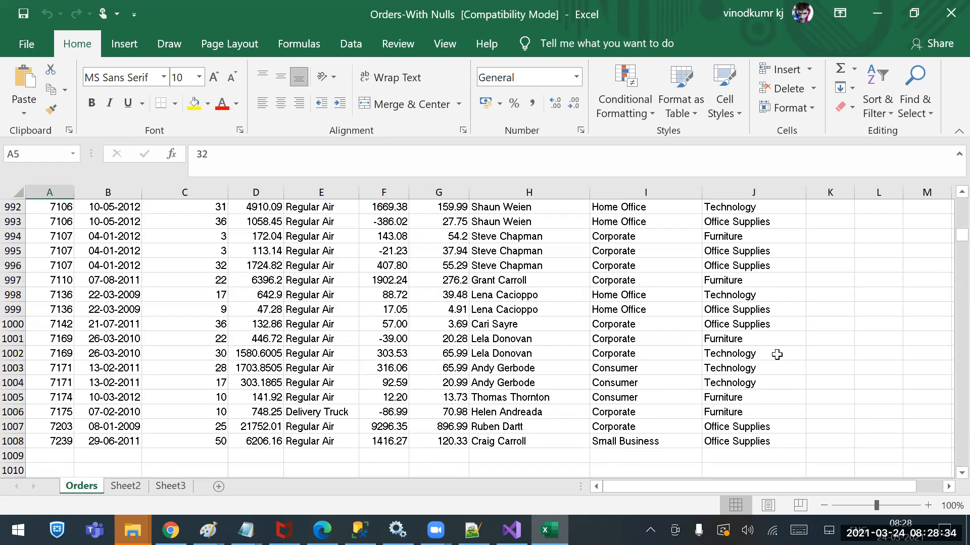
pyautogui.click(730, 438)
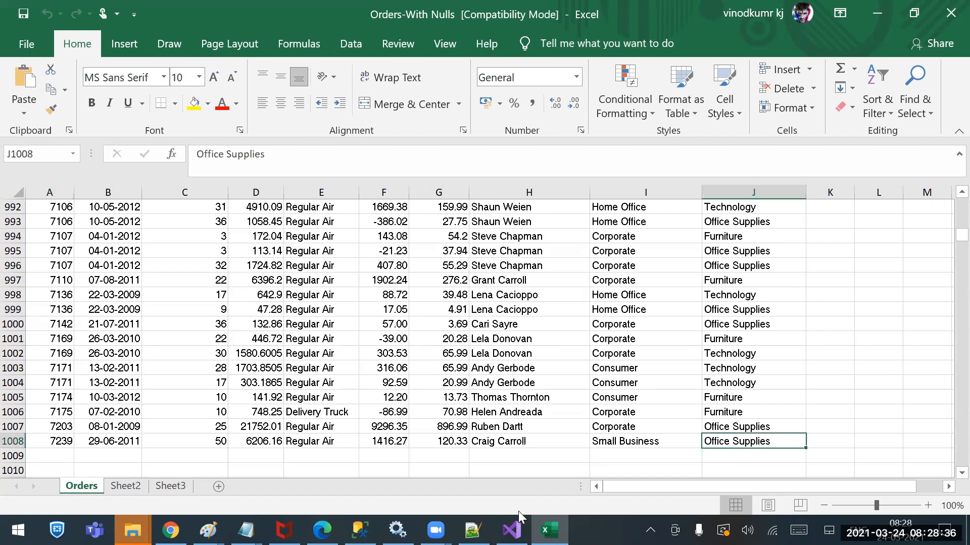
# Return to the Excel Source editor in Visual Studio and complete the query as "Select * from [Orders$][A5:J1008]"
pyautogui.click(359, 530)
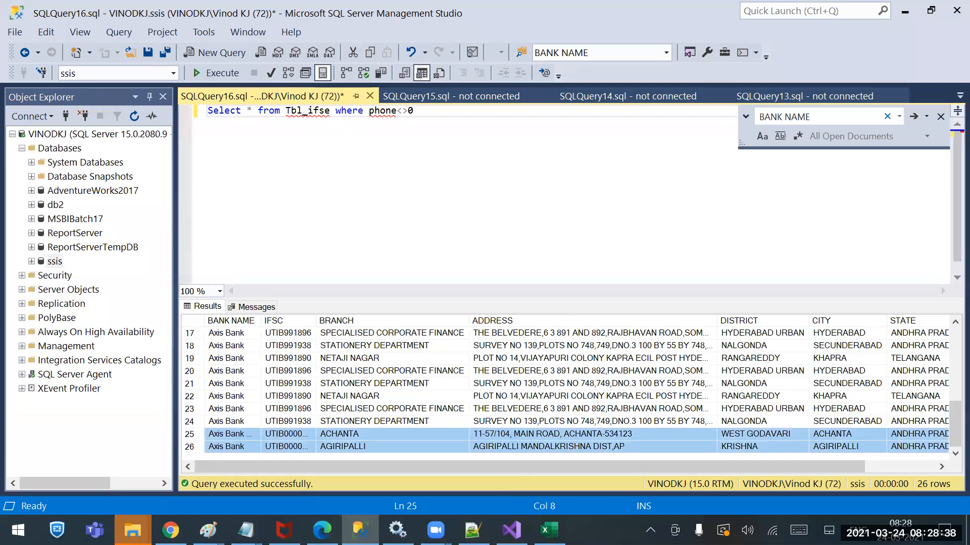
pyautogui.click(511, 531)
pyautogui.write('A5:')
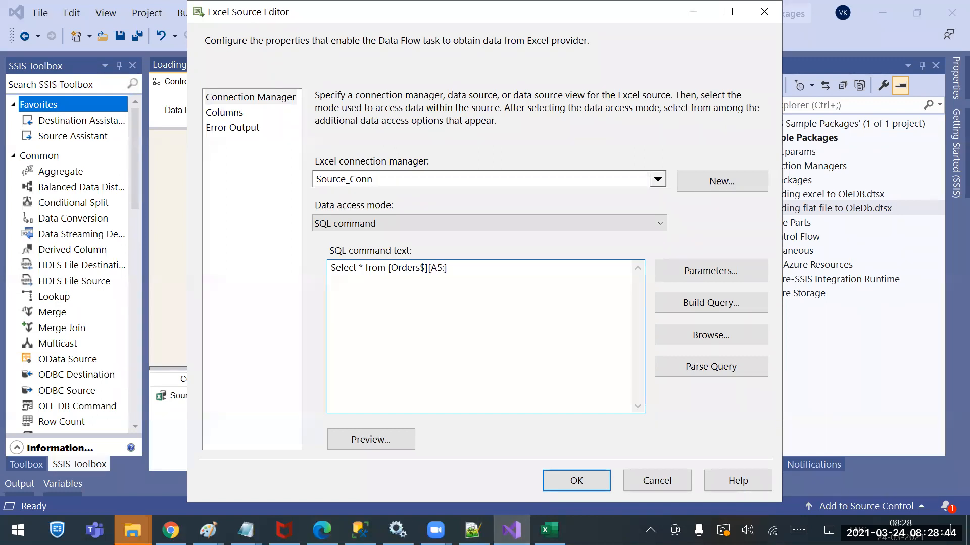
pyautogui.write('J1008')
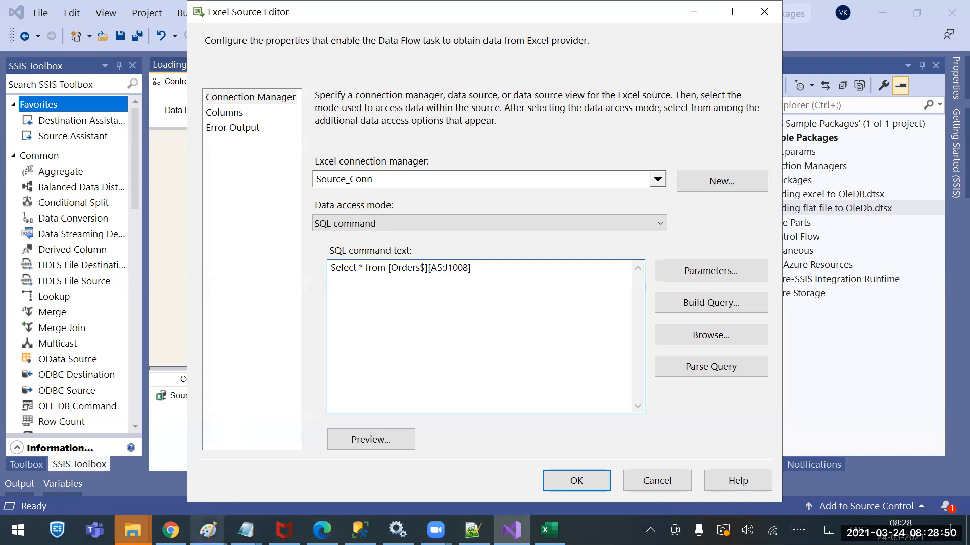
# Switch to Chrome and search Google for "how to read the excel data using select query in a sheet"
pyautogui.click(171, 530)
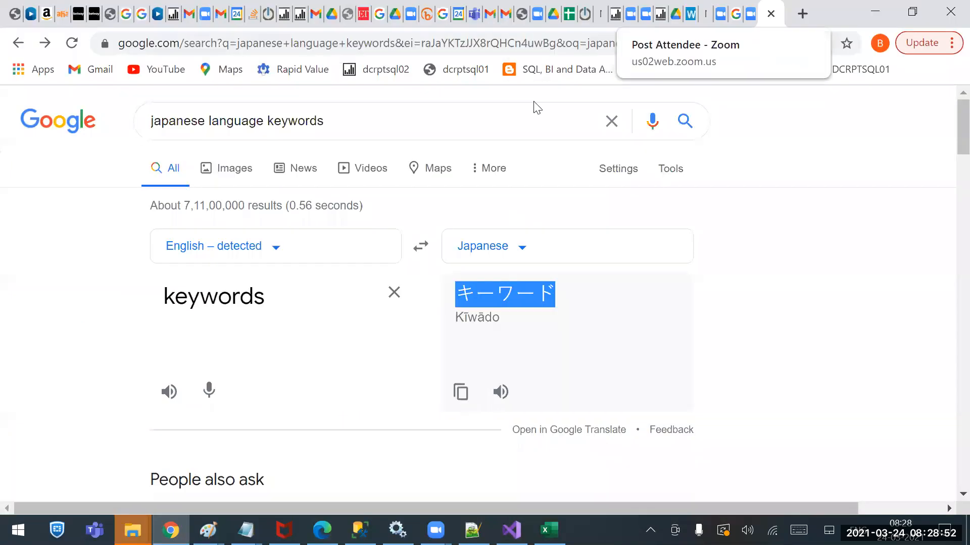
pyautogui.moveTo(333, 121); pyautogui.dragTo(1, 10)
pyautogui.write('how to read the')
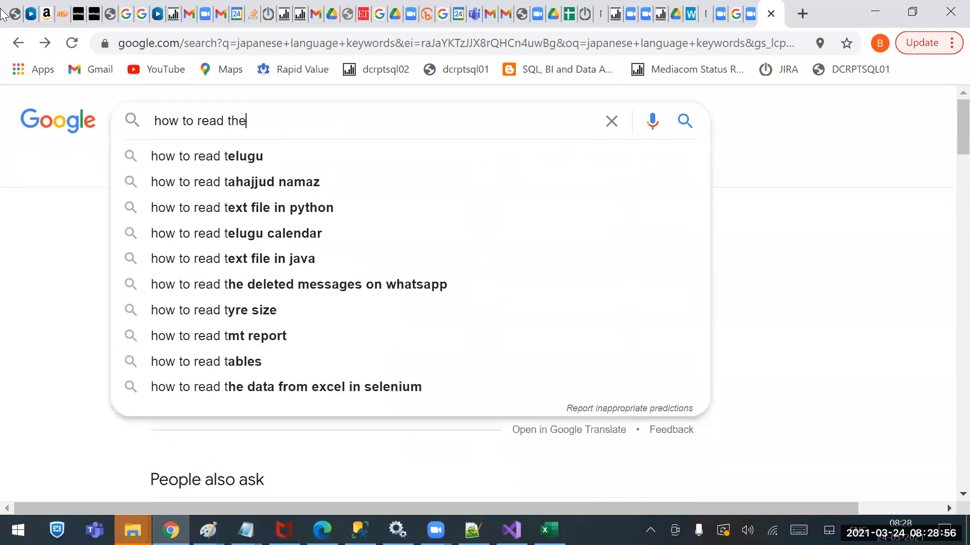
pyautogui.write(' excel')
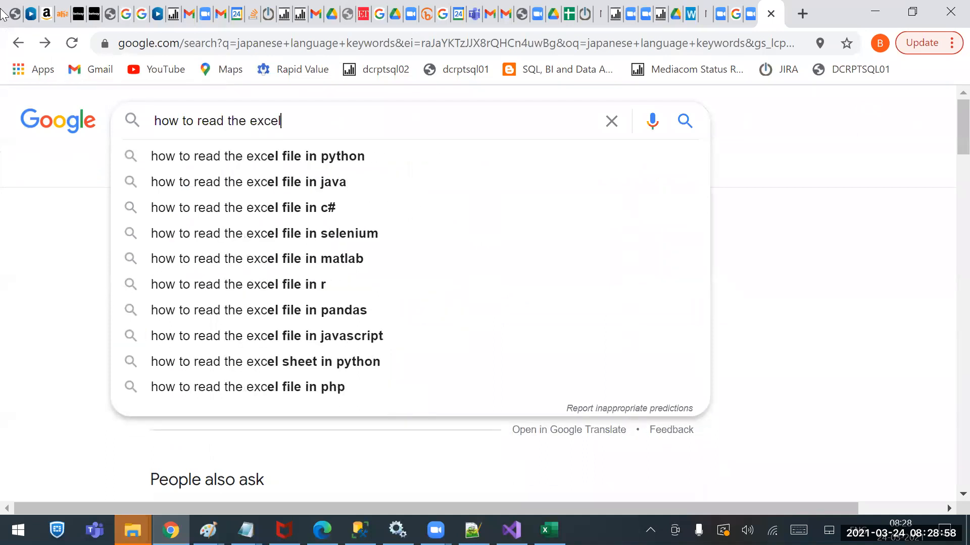
pyautogui.write(' data using s')
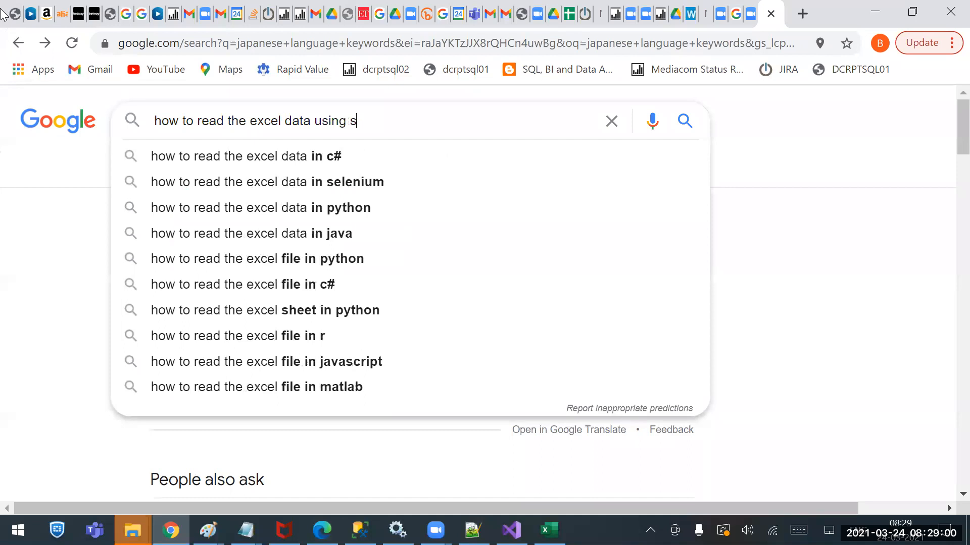
pyautogui.write('elect query in a sheet')
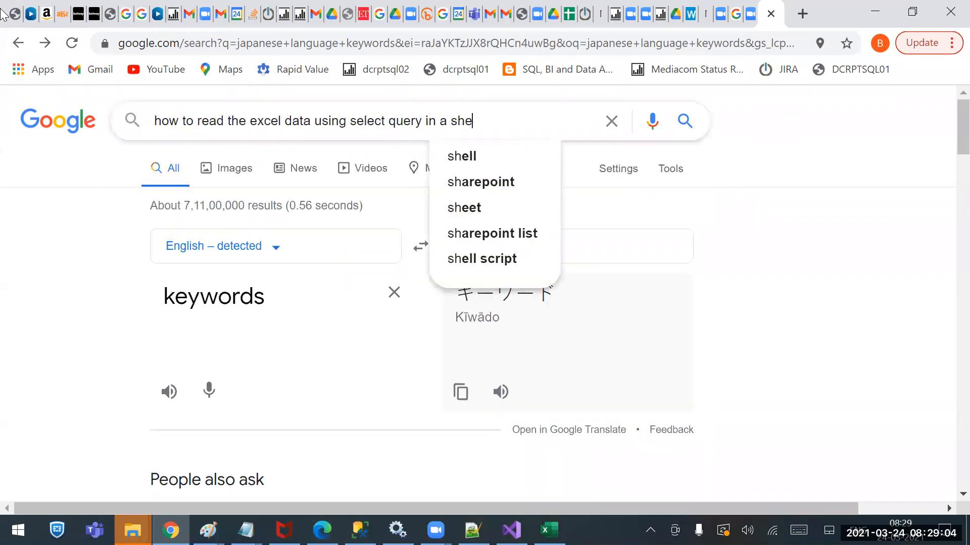
pyautogui.press('Return')
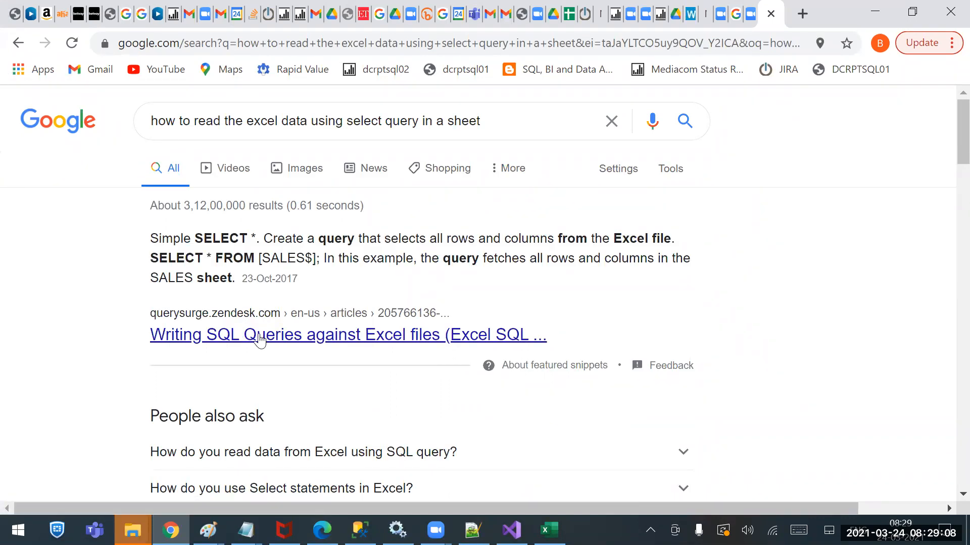
# Open the QuerySurge article on writing SQL queries against Excel files and examine the table reference in its cell-range example
pyautogui.click(244, 332)
pyautogui.scroll(-7, 486, 367)
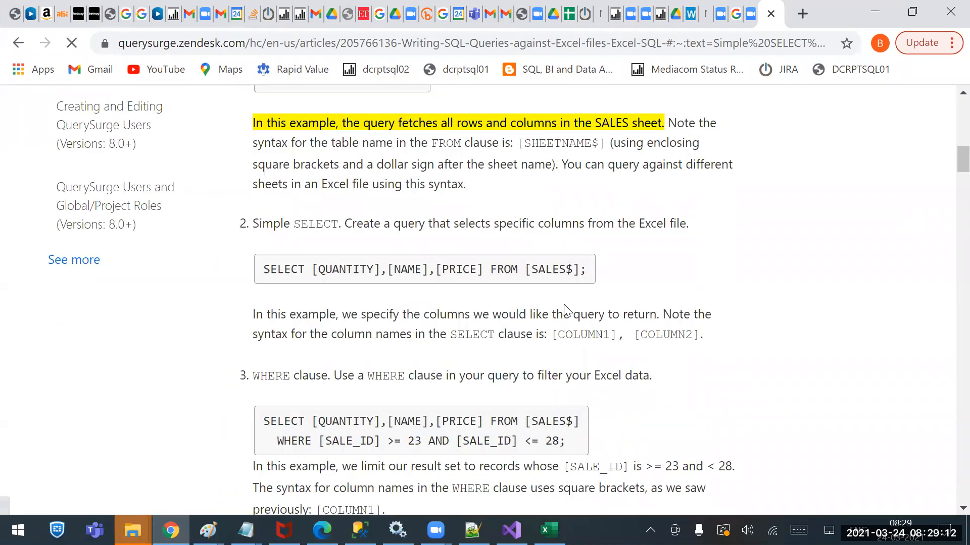
pyautogui.scroll(-5, 565, 422)
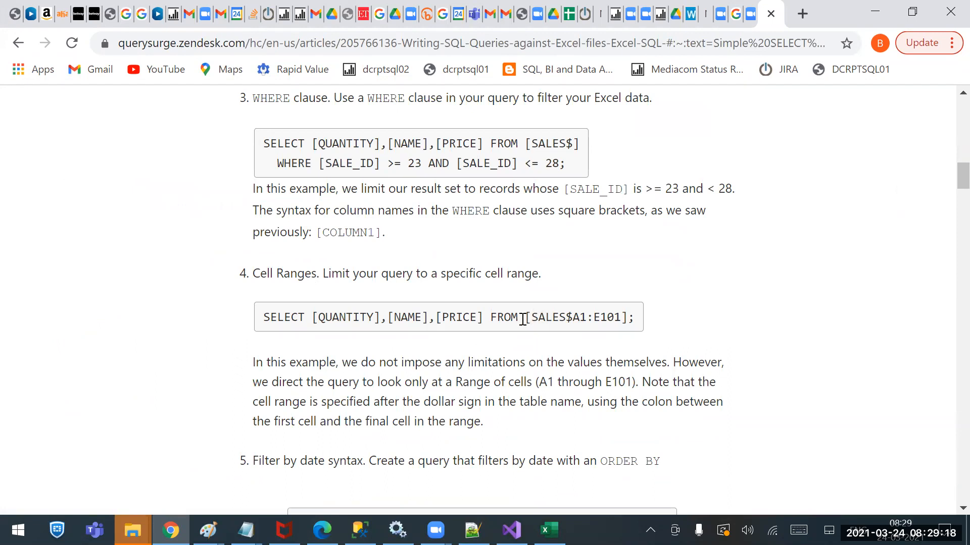
pyautogui.moveTo(524, 317); pyautogui.dragTo(627, 318)
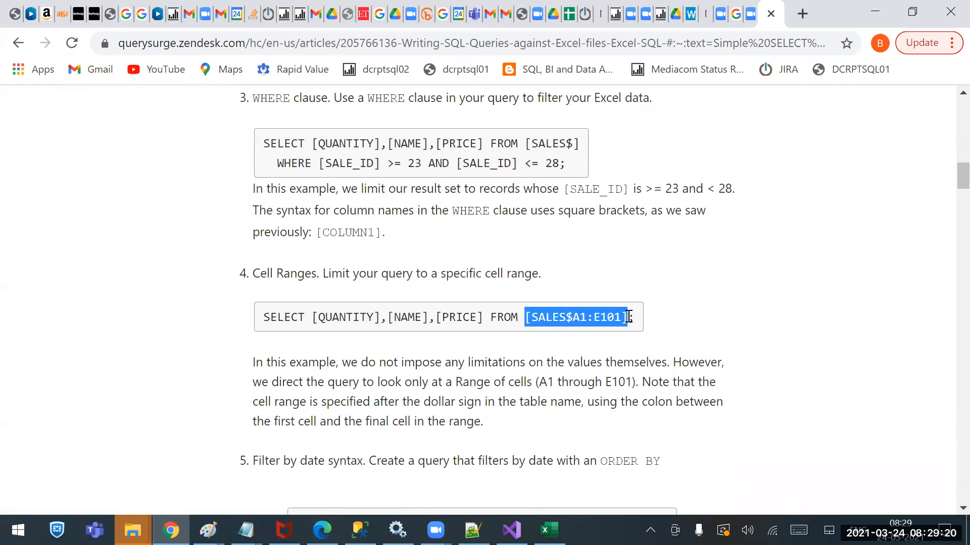
# Return to the Excel Source editor in Visual Studio and replace the query's table reference with the article's [SALES$A1:E101]
pyautogui.click(512, 530)
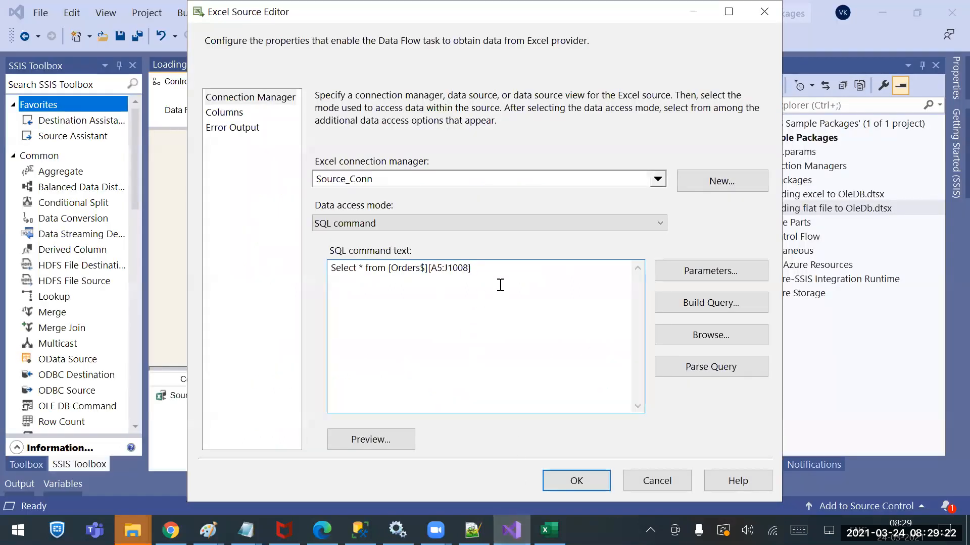
pyautogui.moveTo(471, 269); pyautogui.dragTo(415, 271)
pyautogui.write('SALES$A1:E101]')
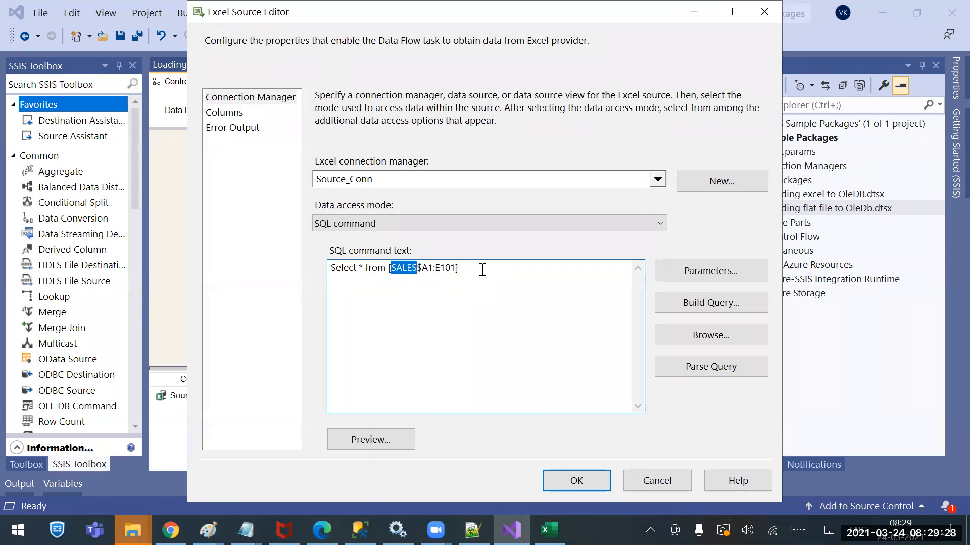
# Check the Excel sheet's name under the Table or view access mode, and return to SQL command mode
pyautogui.hotkey('ctrl', 'a')
pyautogui.click(473, 225)
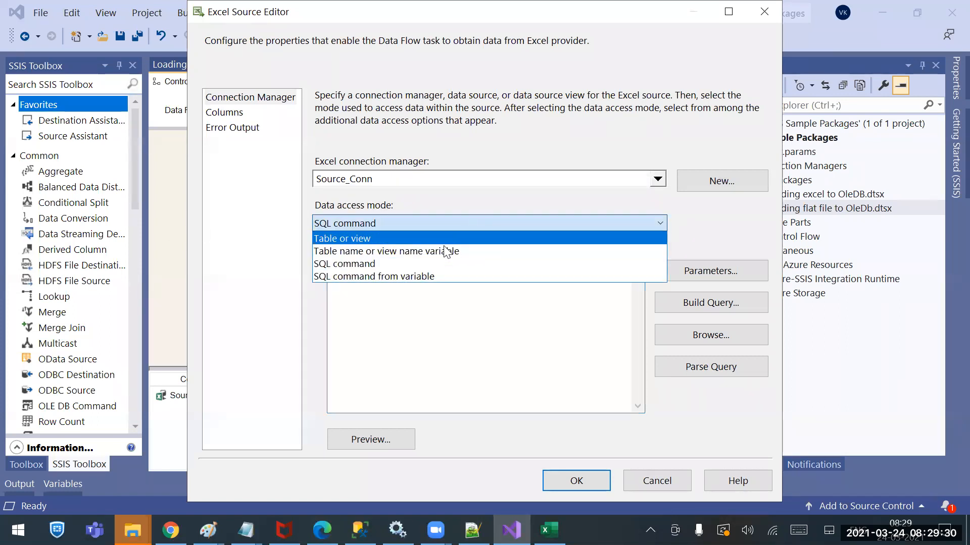
pyautogui.click(413, 237)
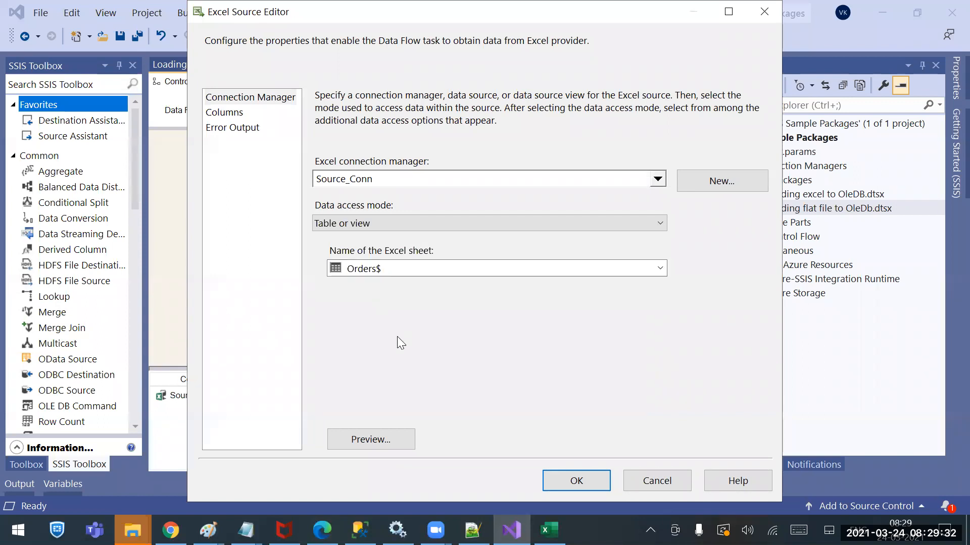
pyautogui.click(414, 226)
pyautogui.click(388, 261)
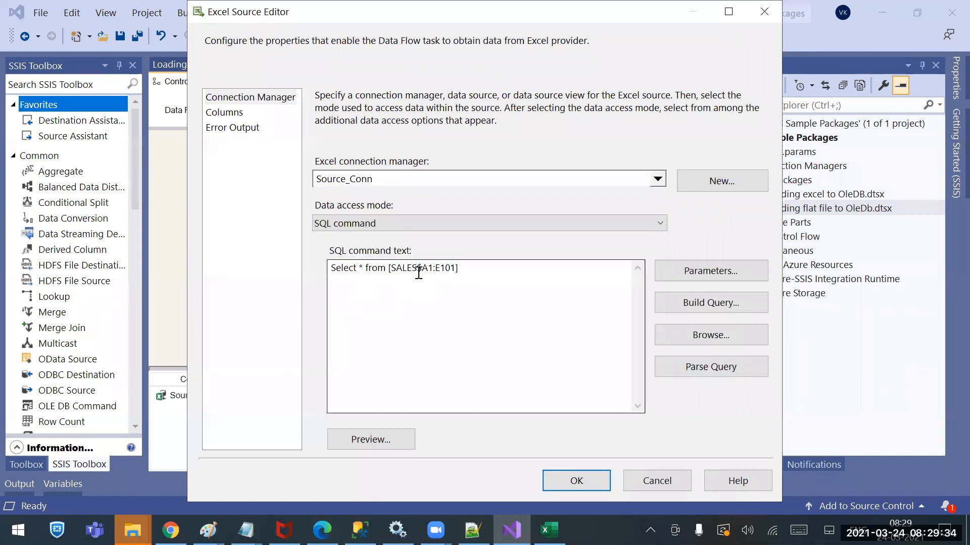
# Change the query's sheet name and cell range to read "Select * from [Orders$A5:J1008]"
pyautogui.moveTo(393, 268); pyautogui.dragTo(418, 269)
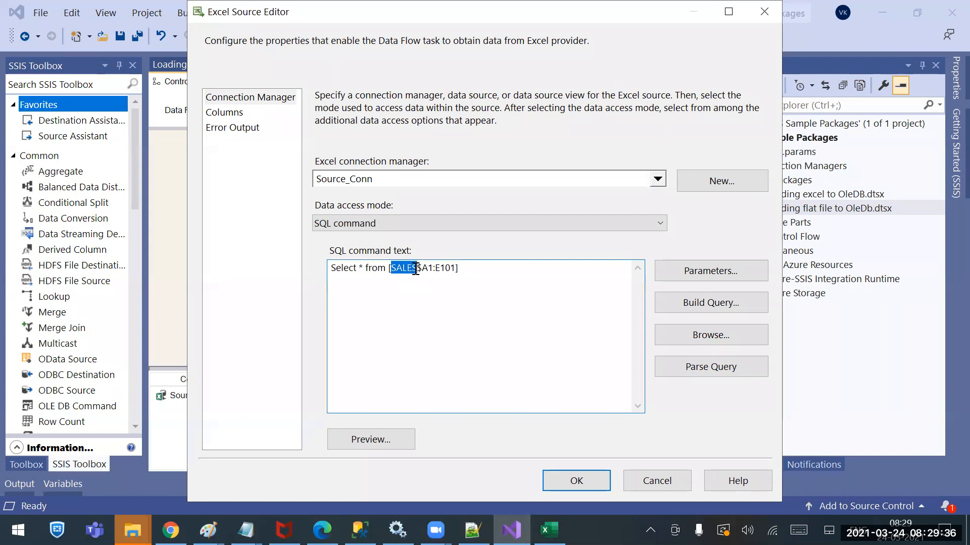
pyautogui.write('Orders')
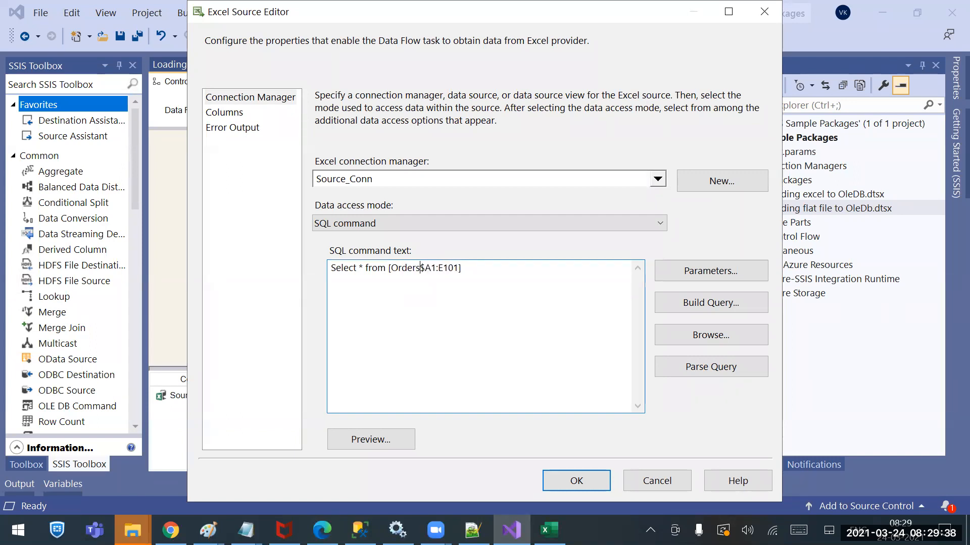
pyautogui.click(437, 268)
pyautogui.press('BackSpace')
pyautogui.write('5')
pyautogui.press('Right')
pyautogui.press('Right')
pyautogui.write('J')
pyautogui.press('Right')
pyautogui.press('Delete')
pyautogui.press('Delete')
pyautogui.write('008')
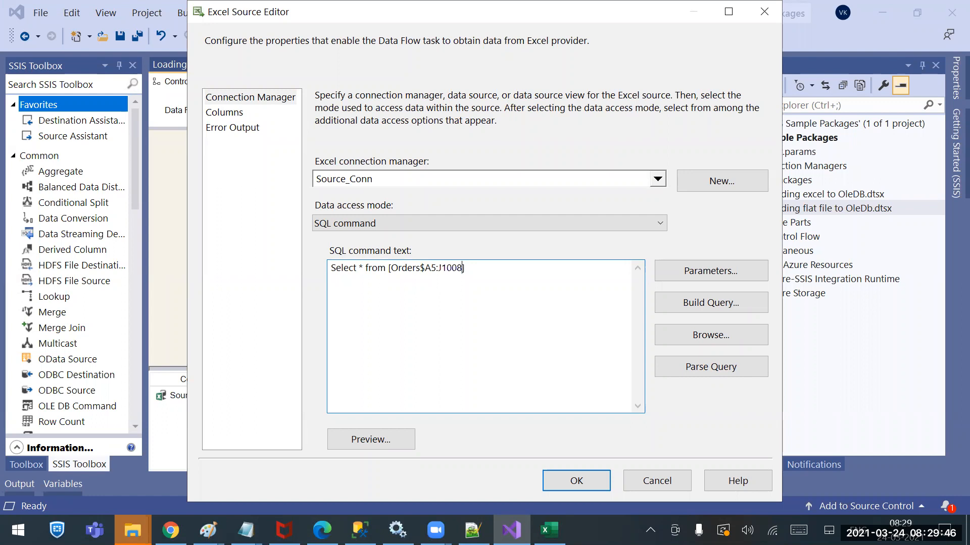
# Preview the query results and examine the matching first rows at the start of the Orders sheet in Excel
pyautogui.click(377, 438)
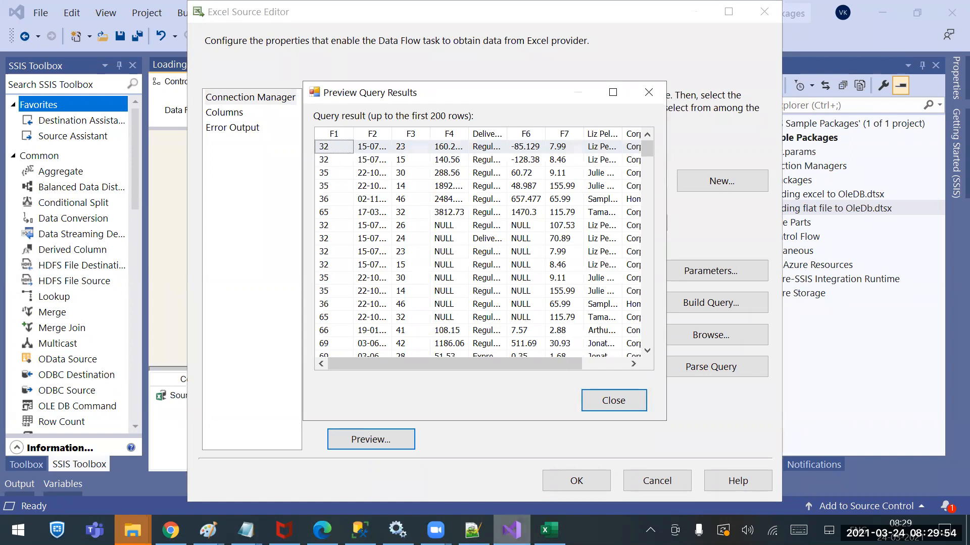
pyautogui.click(549, 530)
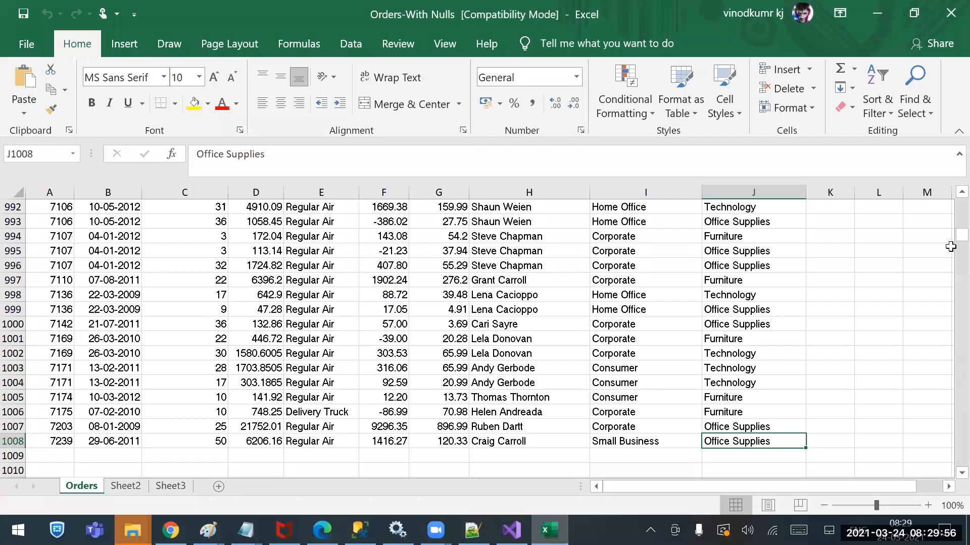
pyautogui.moveTo(961, 235); pyautogui.dragTo(948, 188)
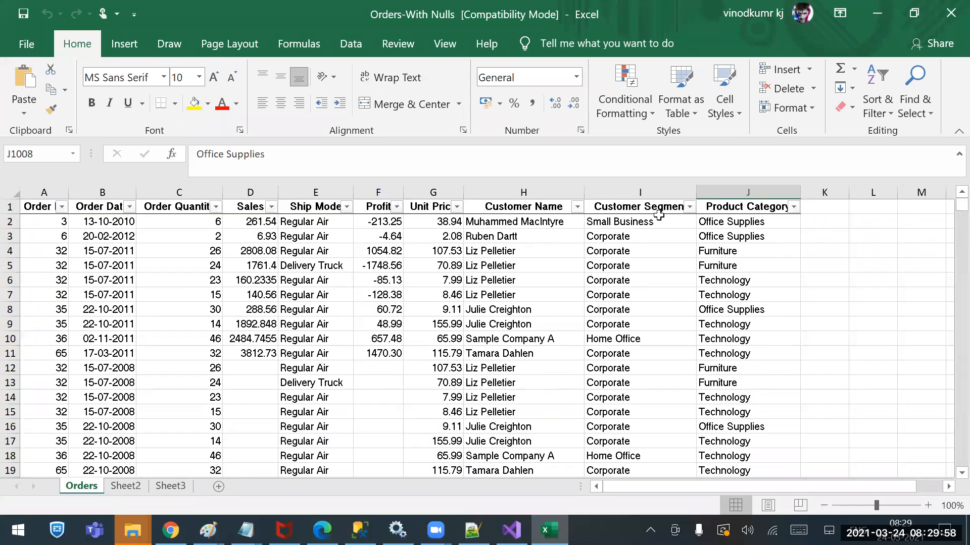
pyautogui.moveTo(50, 296); pyautogui.dragTo(215, 320)
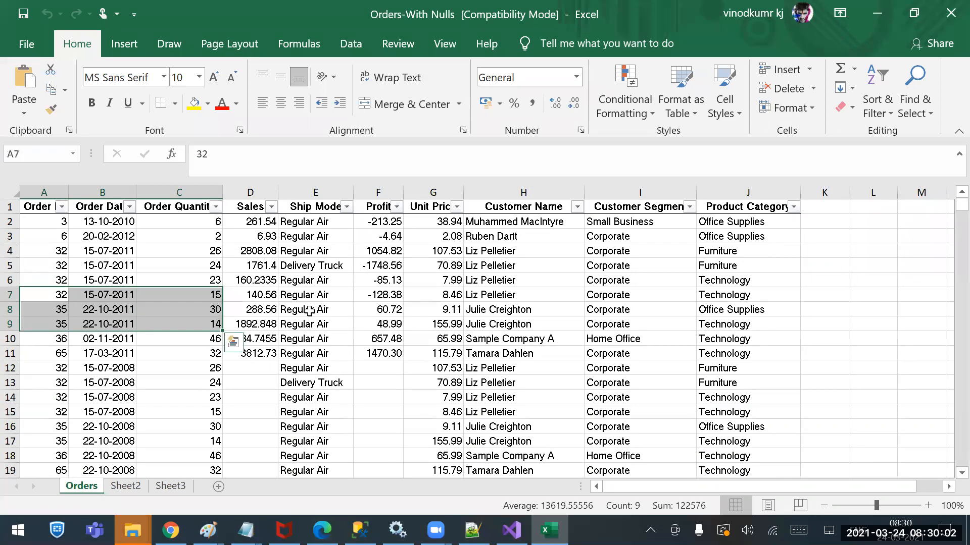
# Return to the Excel Source editor, close the preview and set the start cell of the query's range to A8
pyautogui.click(877, 13)
pyautogui.click(608, 399)
pyautogui.click(437, 271)
pyautogui.press('BackSpace')
pyautogui.write('1')
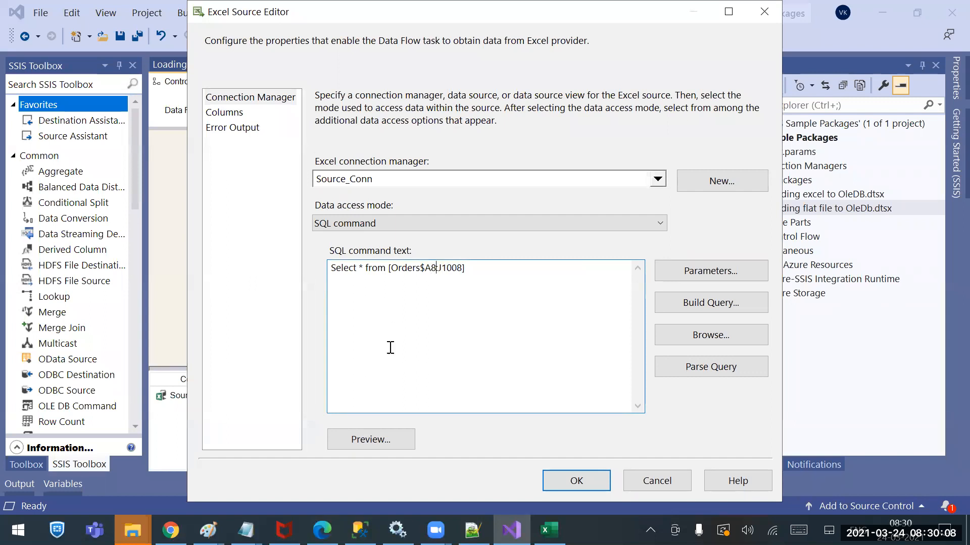
# Preview the rows returned for [Orders$A8:J1008] and close the Excel Source editor without applying its changes
pyautogui.click(404, 440)
pyautogui.click(641, 327)
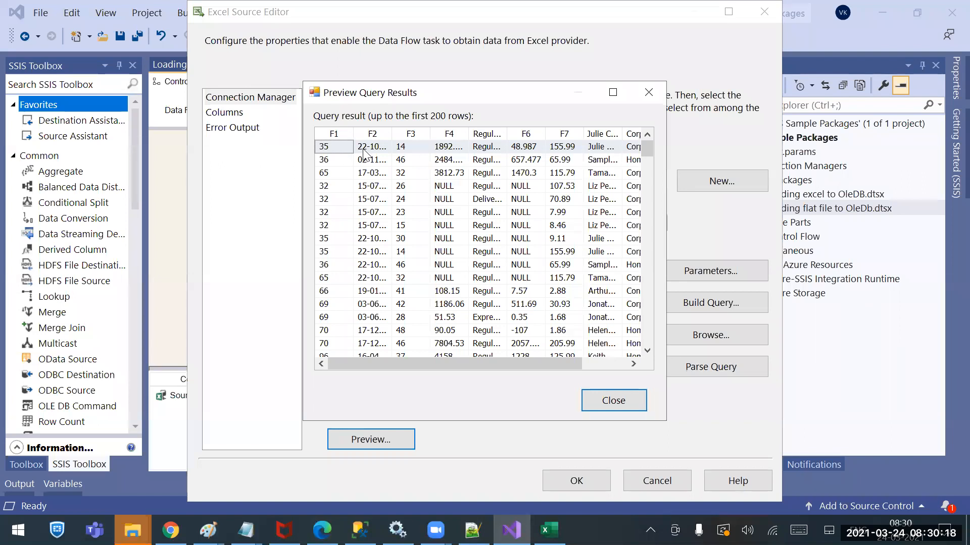
pyautogui.click(640, 407)
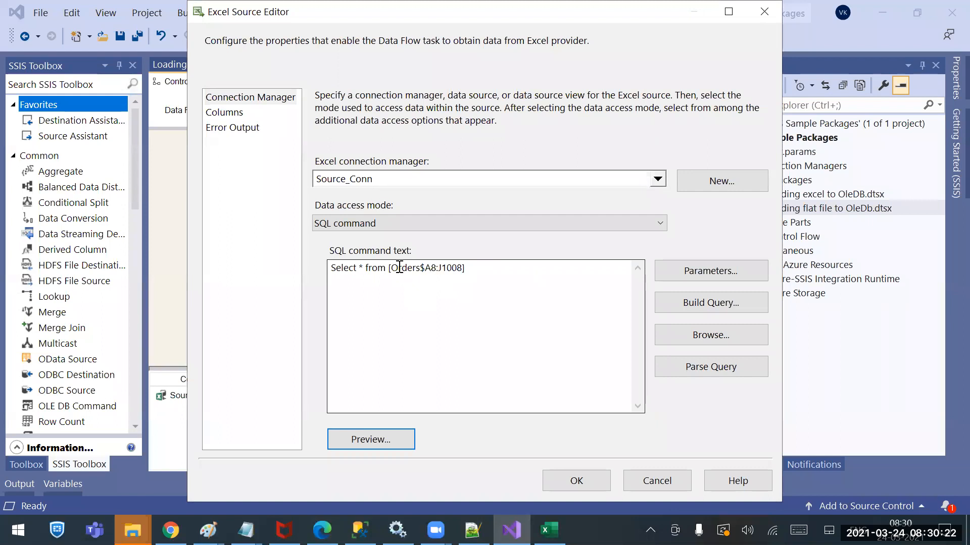
pyautogui.moveTo(388, 267); pyautogui.dragTo(489, 273)
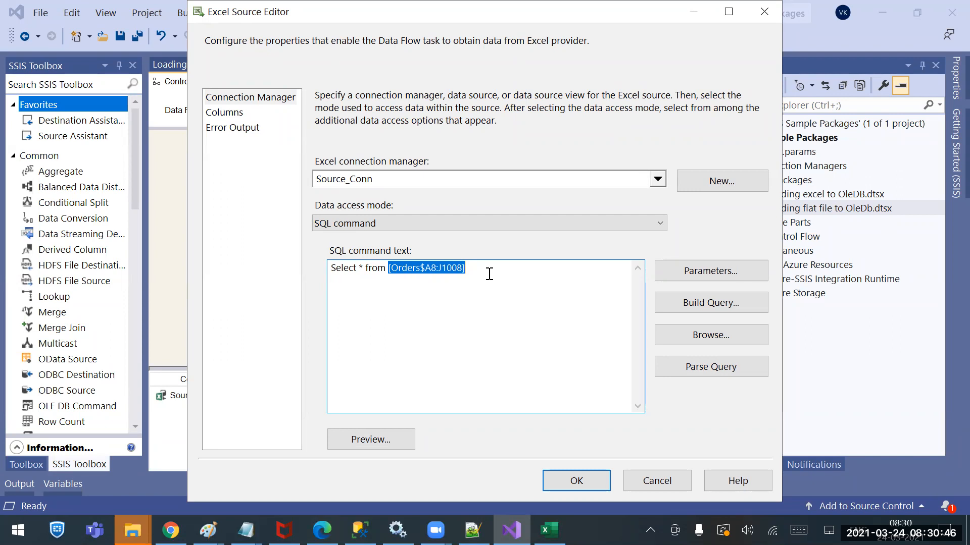
pyautogui.click(661, 475)
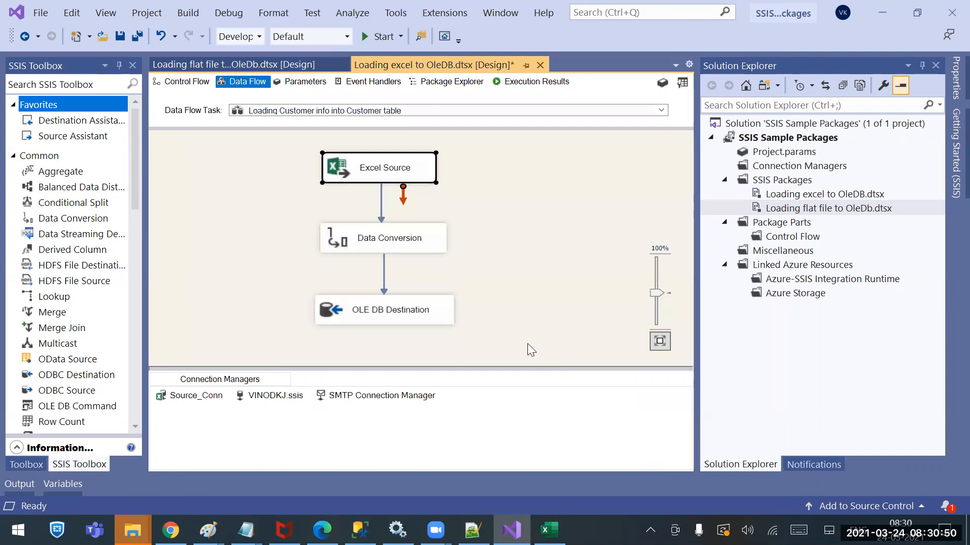
# Switch to the package "Loading flat file to OleDb.dtsx" and save it
pyautogui.click(505, 270)
pyautogui.click(233, 64)
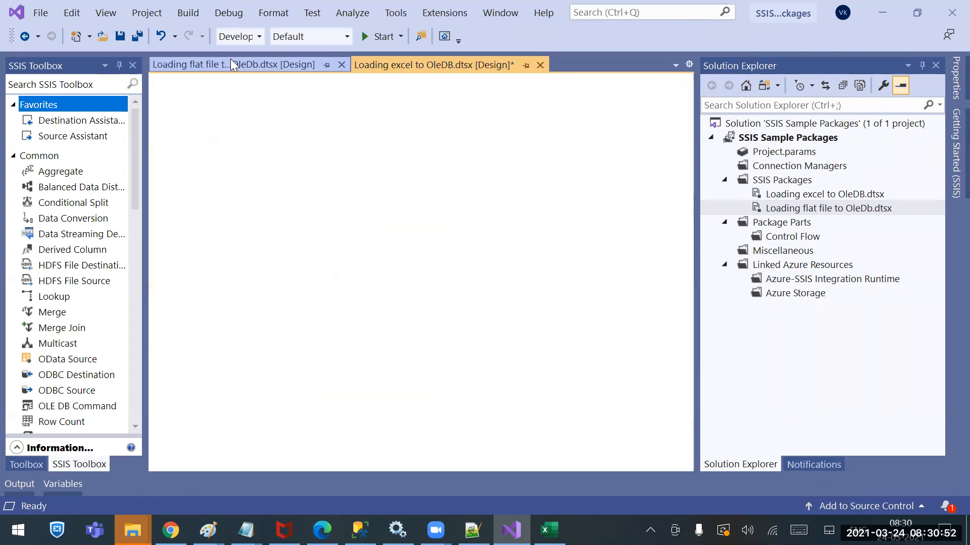
pyautogui.hotkey('ctrl', 's')
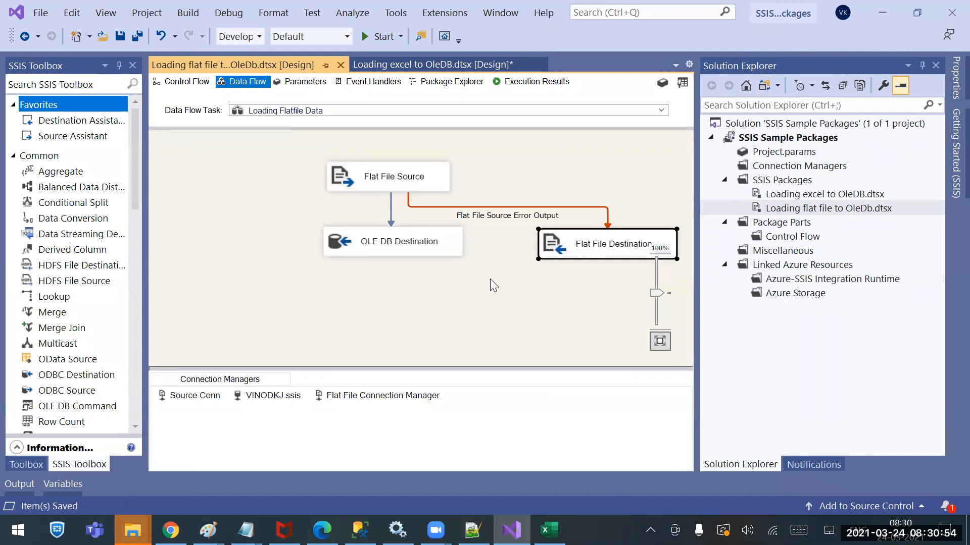
# Open the Sources folder in File Explorer and copy the IFSE Codes file from its Original subfolder
pyautogui.click(132, 530)
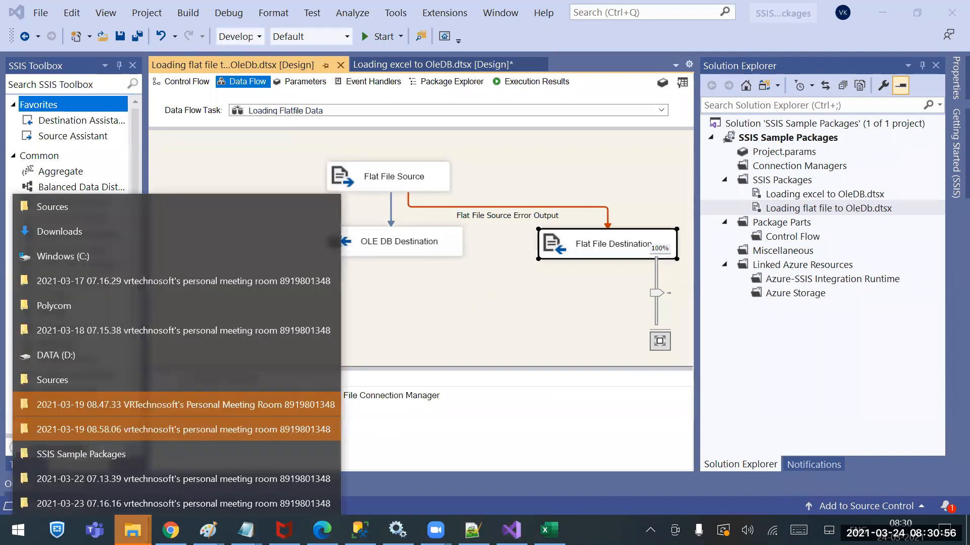
pyautogui.click(64, 202)
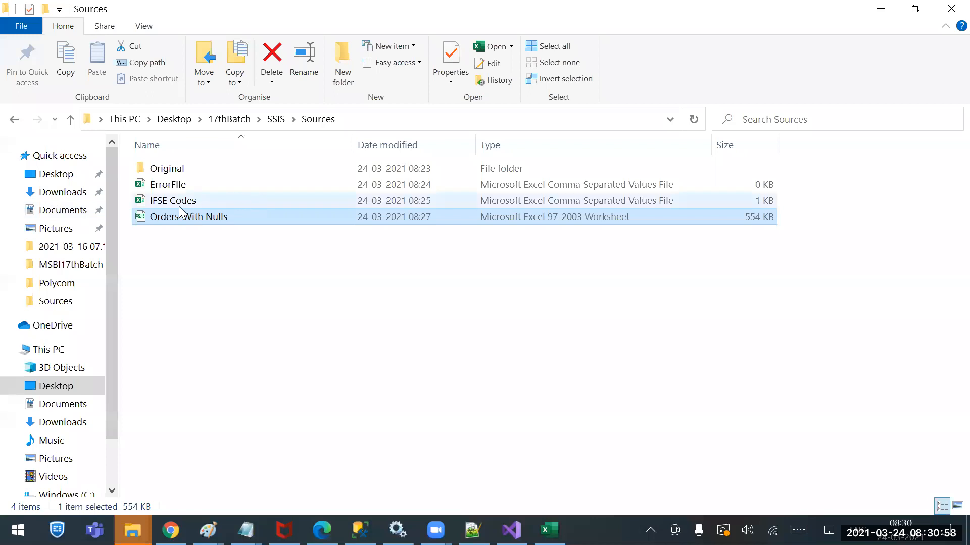
pyautogui.click(170, 202)
pyautogui.doubleClick(178, 168)
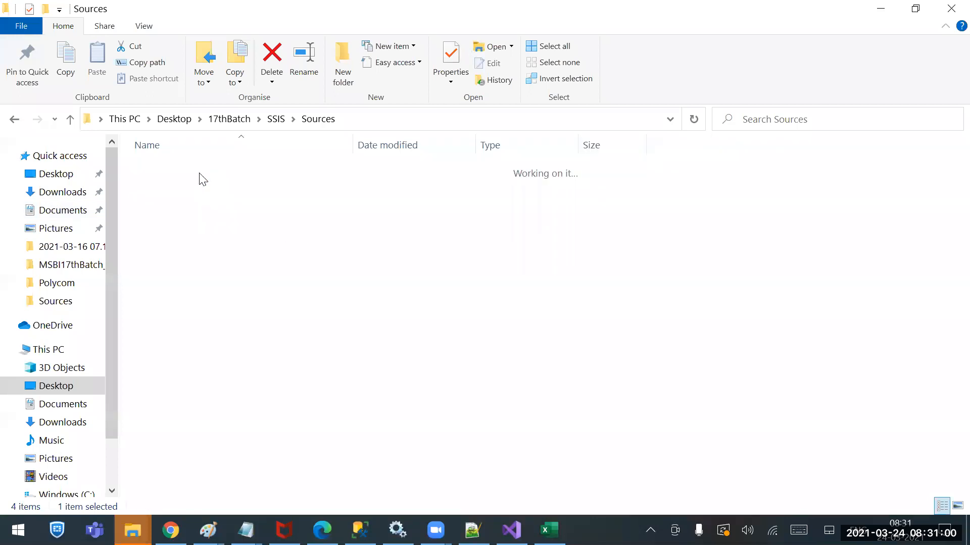
pyautogui.click(193, 173)
pyautogui.hotkey('ctrl', 'c')
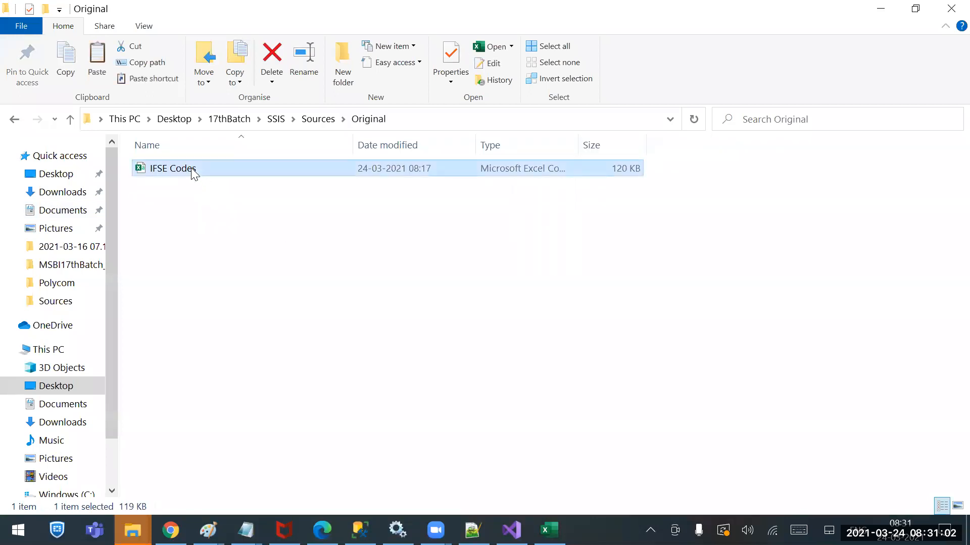
# Delete the IFSE Codes file in the Sources folder and paste the copied original in its place
pyautogui.click(313, 121)
pyautogui.click(171, 201)
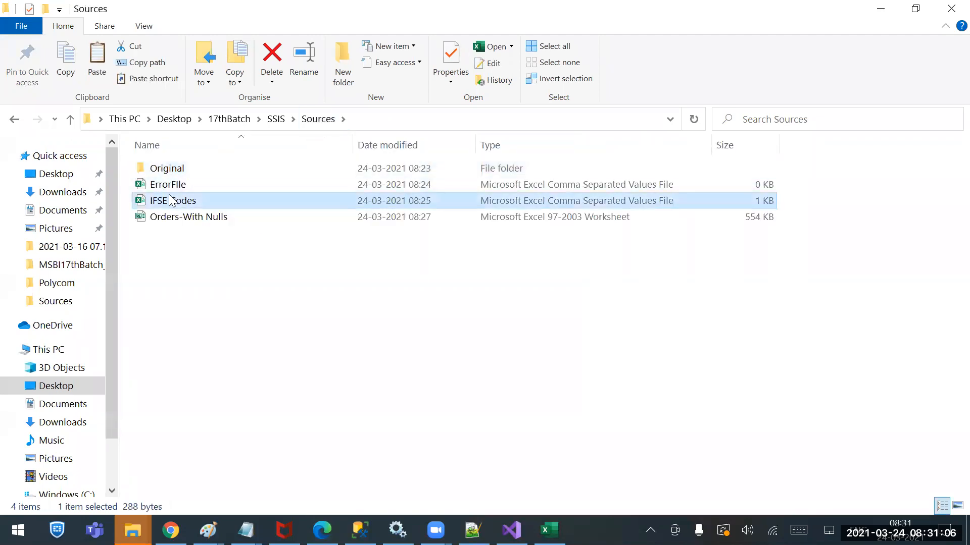
pyautogui.press('Delete')
pyautogui.rightClick(197, 231)
pyautogui.press('Escape')
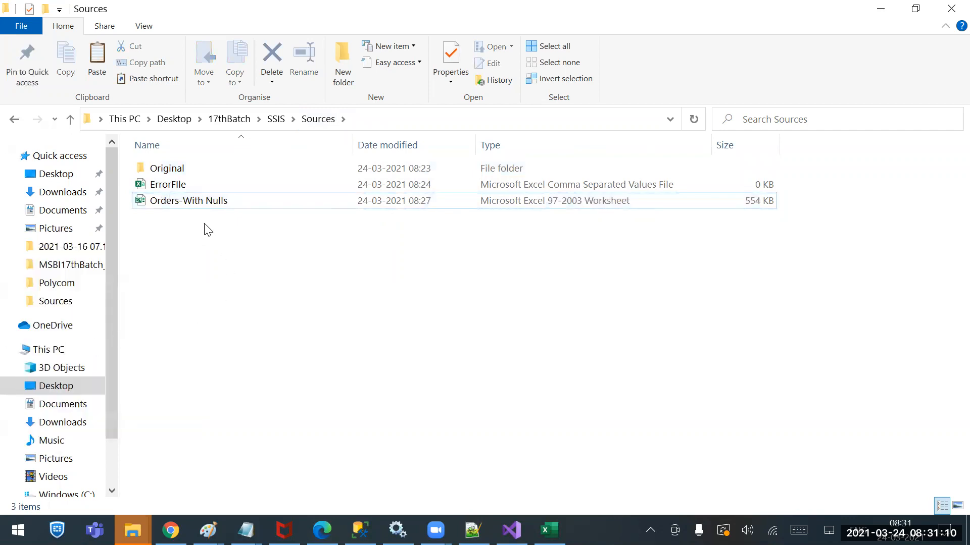
pyautogui.hotkey('ctrl', 'v')
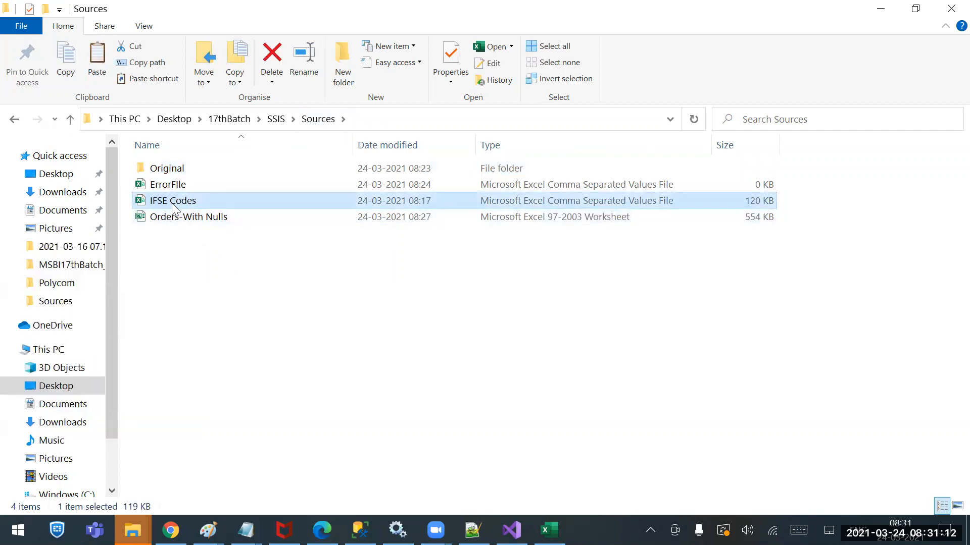
# Open the pasted IFSE Codes file in Notepad++ and delete the Japanese characters and the extra space after "Axis Bank" on line 3
pyautogui.rightClick(172, 204)
pyautogui.click(113, 218)
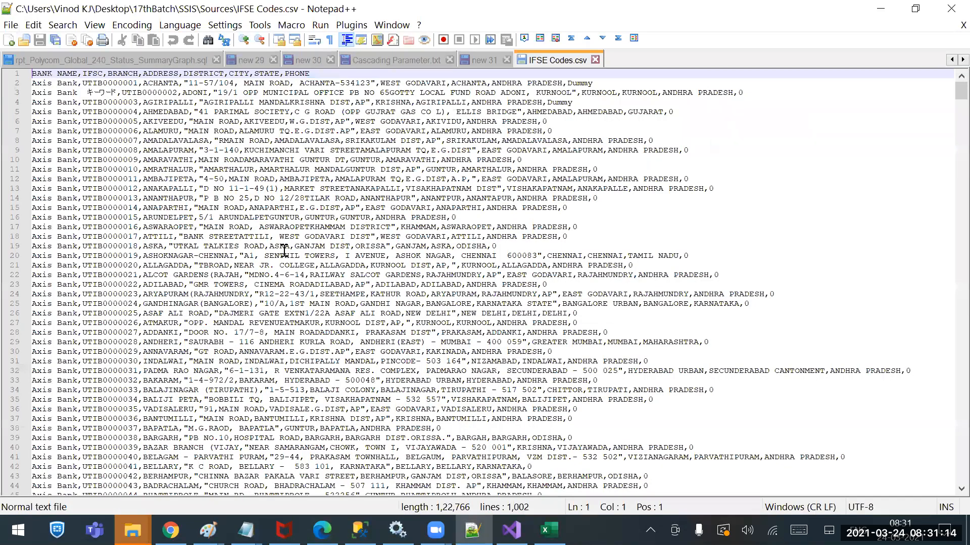
pyautogui.doubleClick(118, 92)
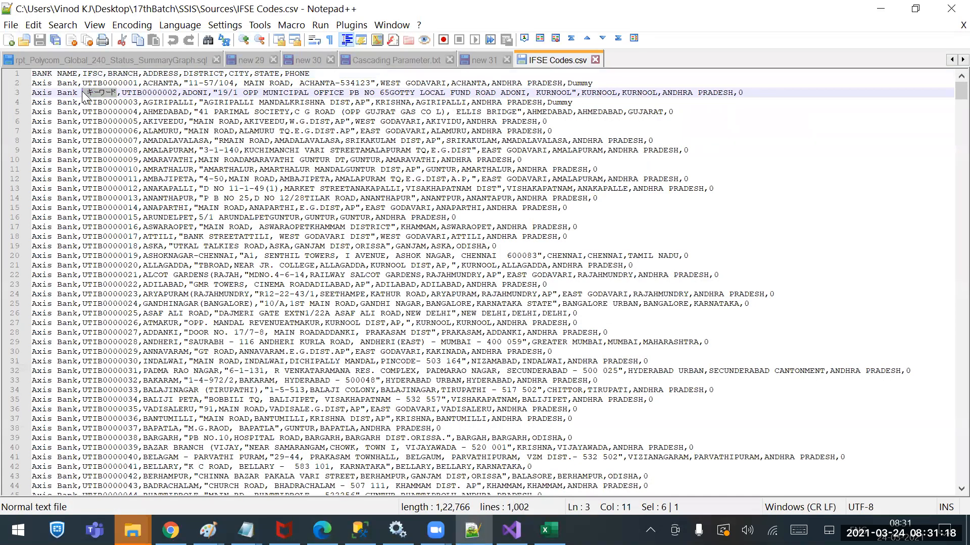
pyautogui.press('BackSpace')
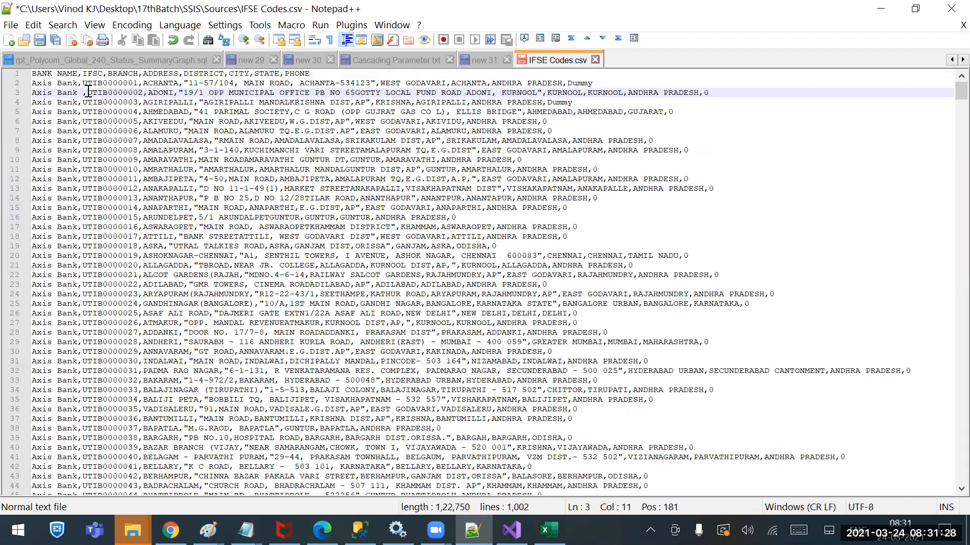
pyautogui.press('BackSpace')
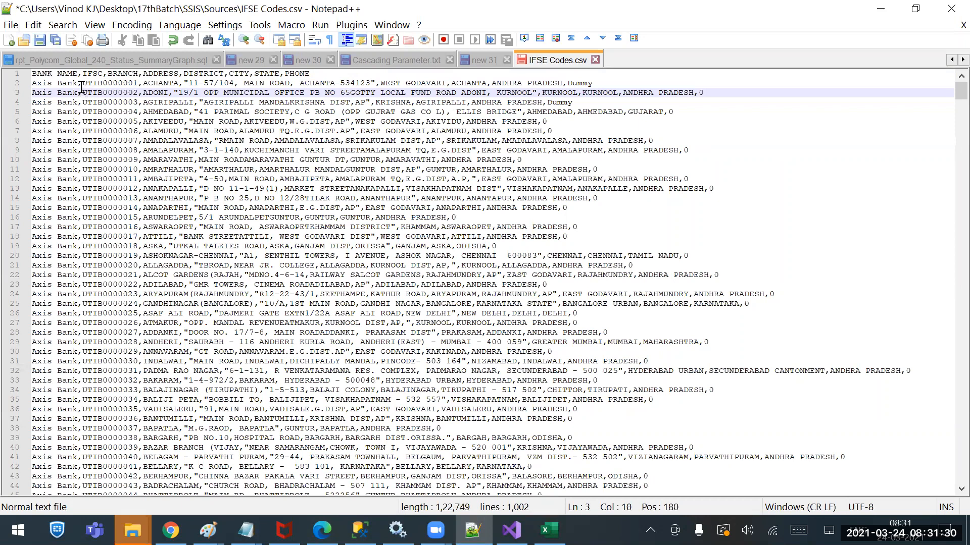
# Replace every comma in IFSE Codes.csv with the pipe character "|"
pyautogui.moveTo(80, 82); pyautogui.dragTo(81, 83)
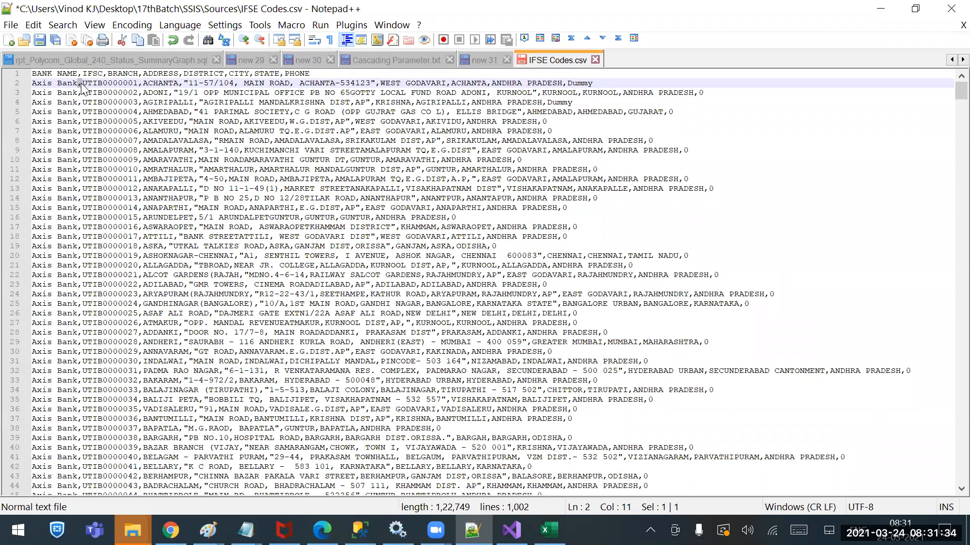
pyautogui.hotkey('ctrl', 'h')
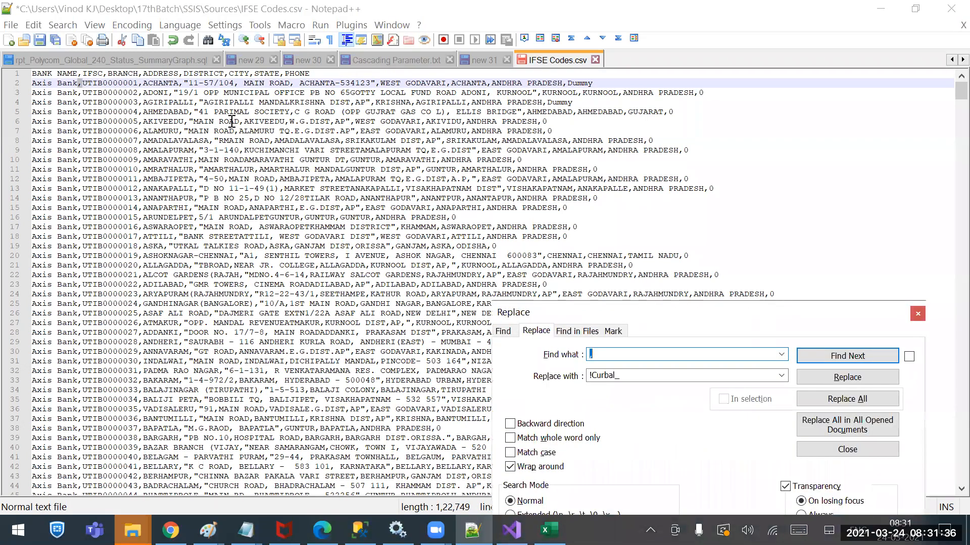
pyautogui.moveTo(682, 313); pyautogui.dragTo(650, 96)
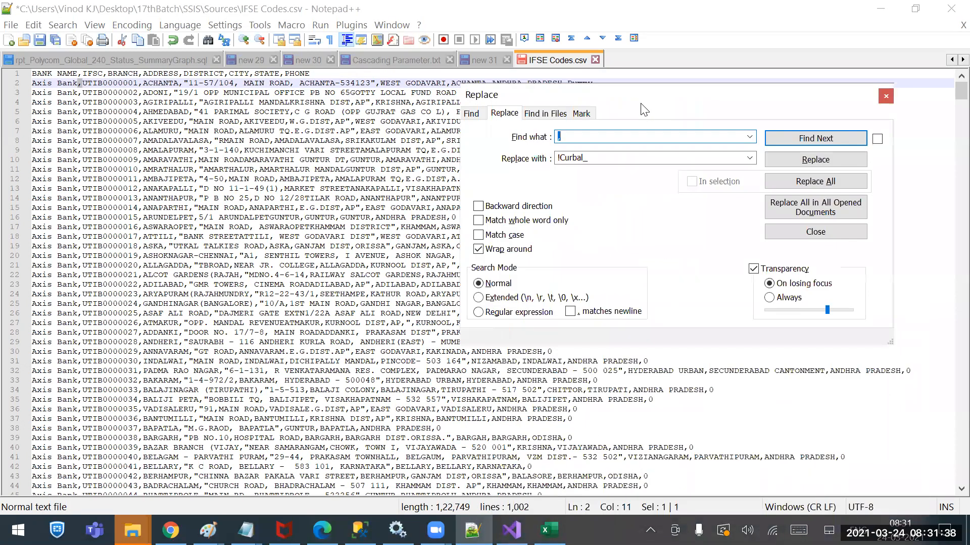
pyautogui.doubleClick(587, 158)
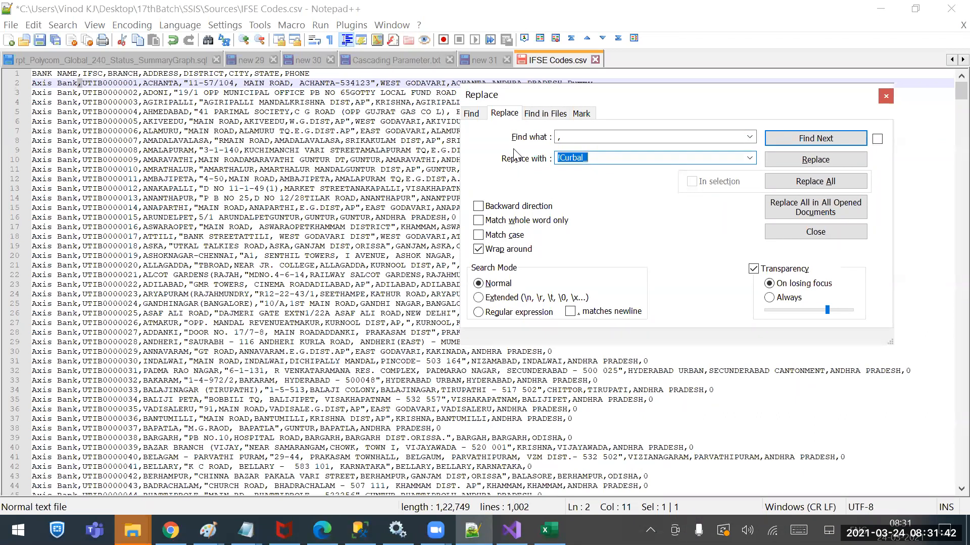
pyautogui.press('BackSpace')
pyautogui.click(810, 183)
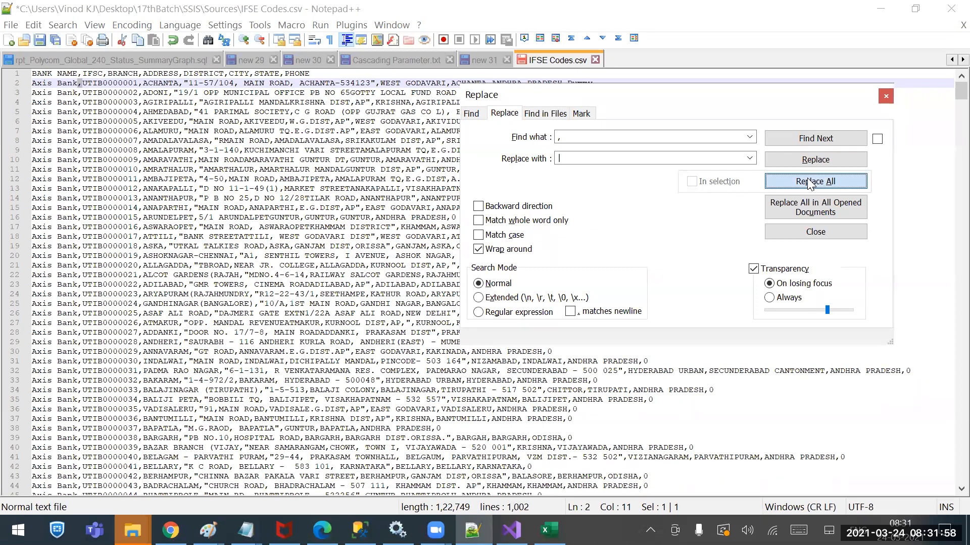
# Save the pipe-delimited IFSE Codes.csv and close the file in Notepad++
pyautogui.click(886, 97)
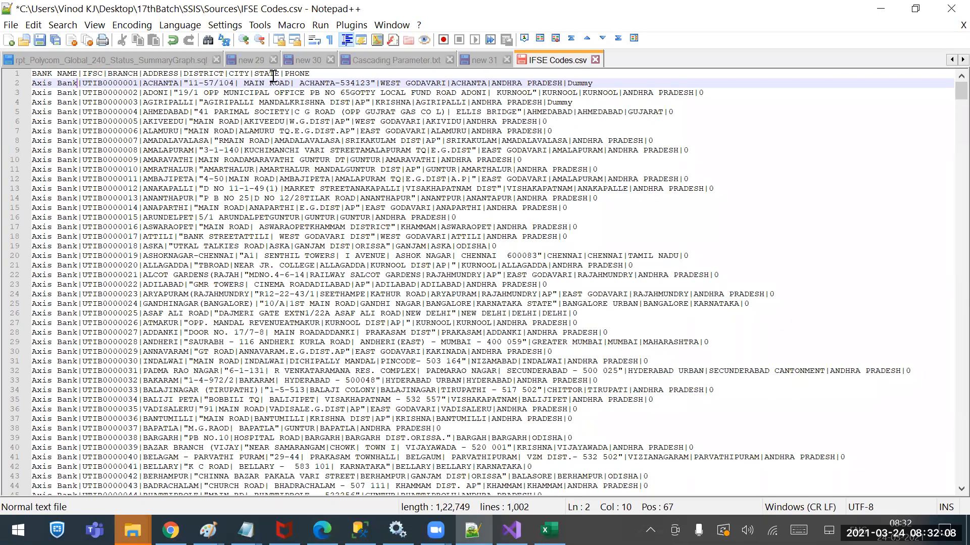
pyautogui.moveTo(290, 82); pyautogui.dragTo(294, 82)
pyautogui.click(238, 83)
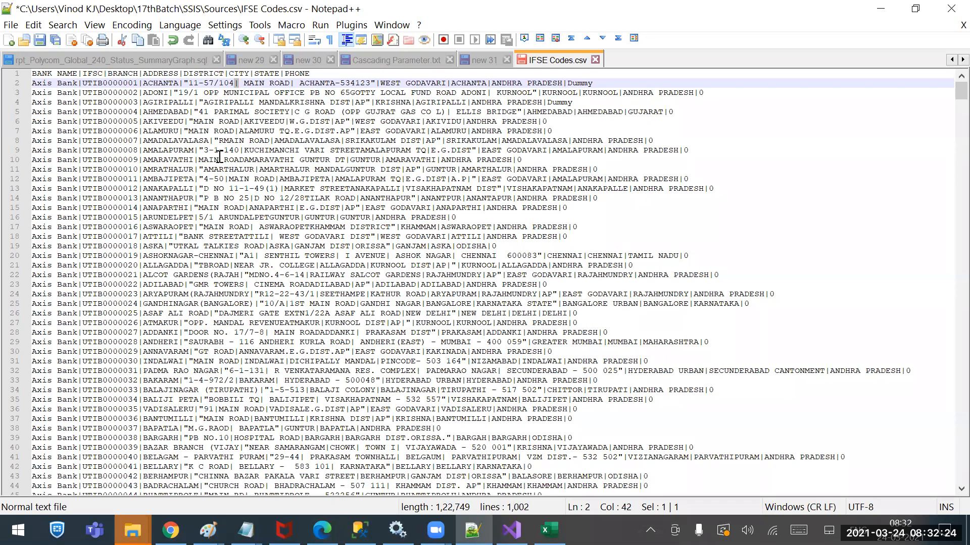
pyautogui.hotkey('ctrl', 's')
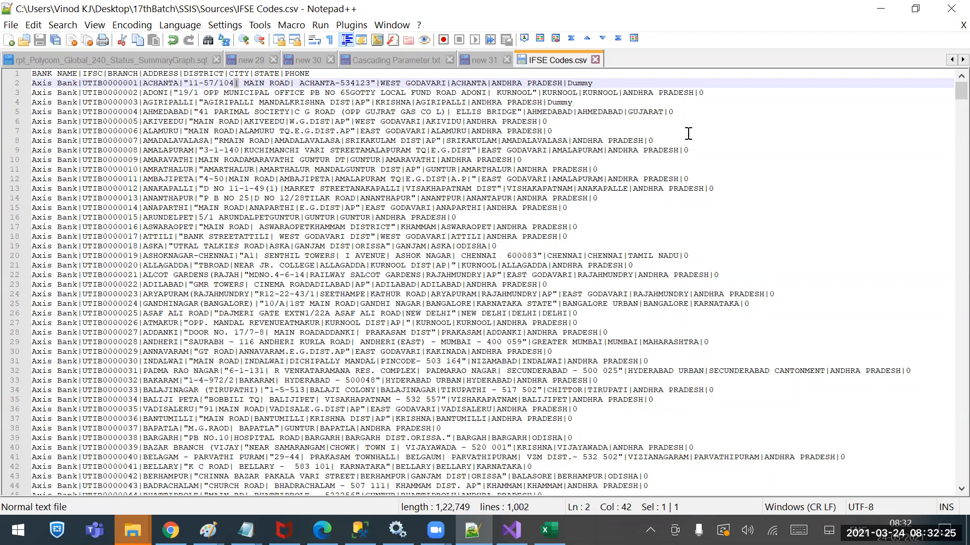
pyautogui.click(596, 60)
pyautogui.click(881, 9)
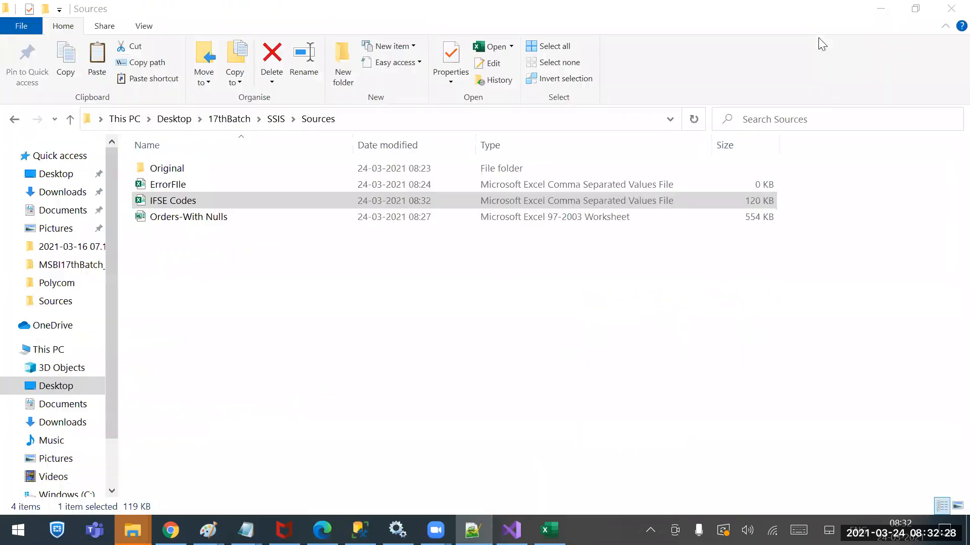
# Switch to Visual Studio and open the Source Conn flat file connection manager for editing
pyautogui.click(511, 530)
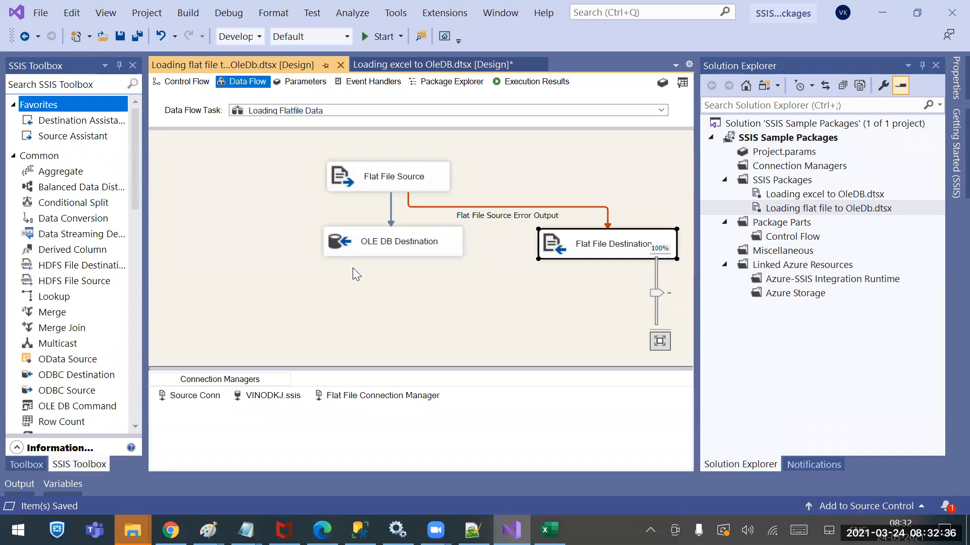
pyautogui.click(196, 399)
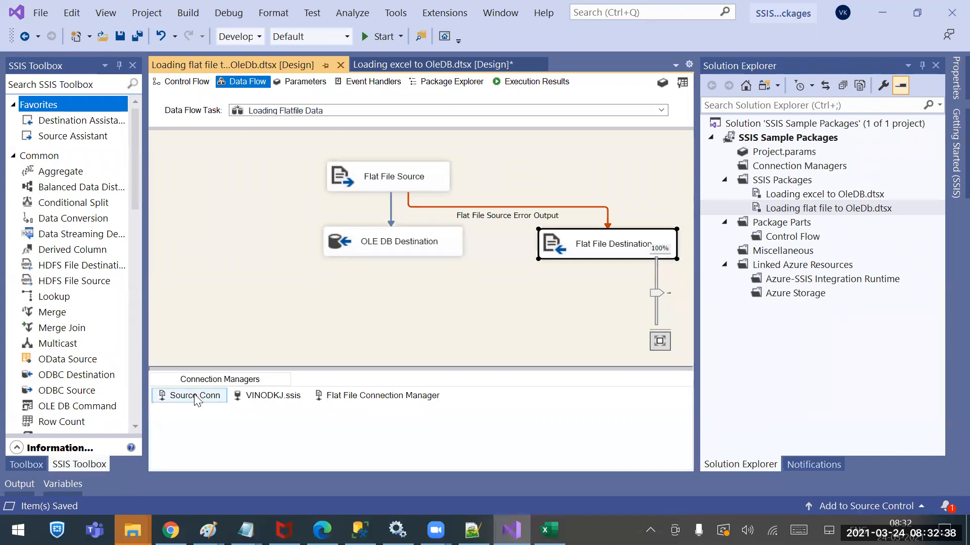
pyautogui.rightClick(196, 399)
pyautogui.press('Escape')
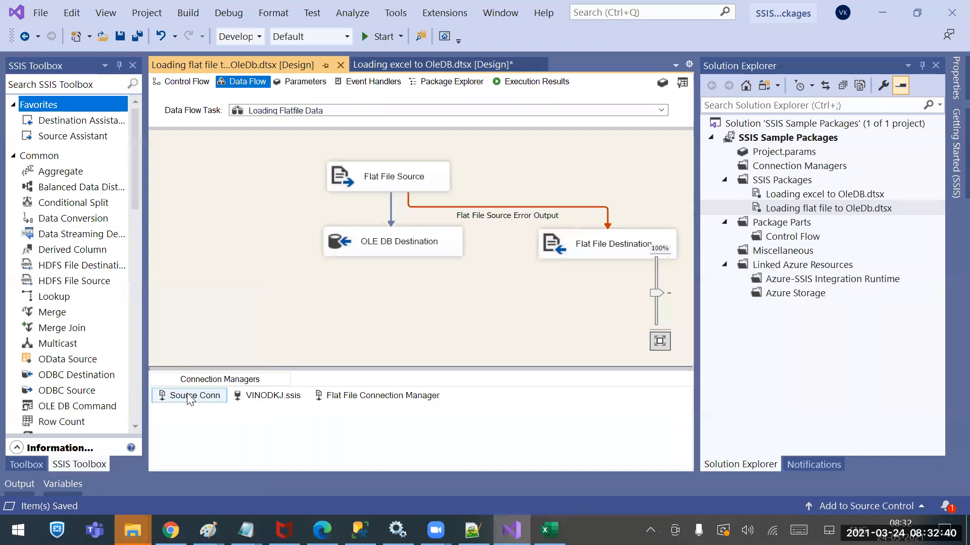
pyautogui.rightClick(189, 399)
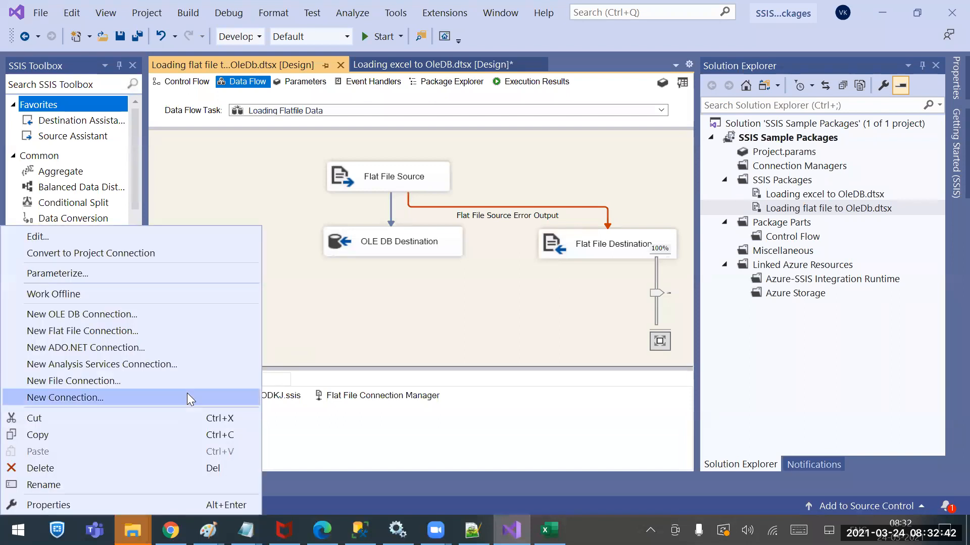
pyautogui.click(84, 245)
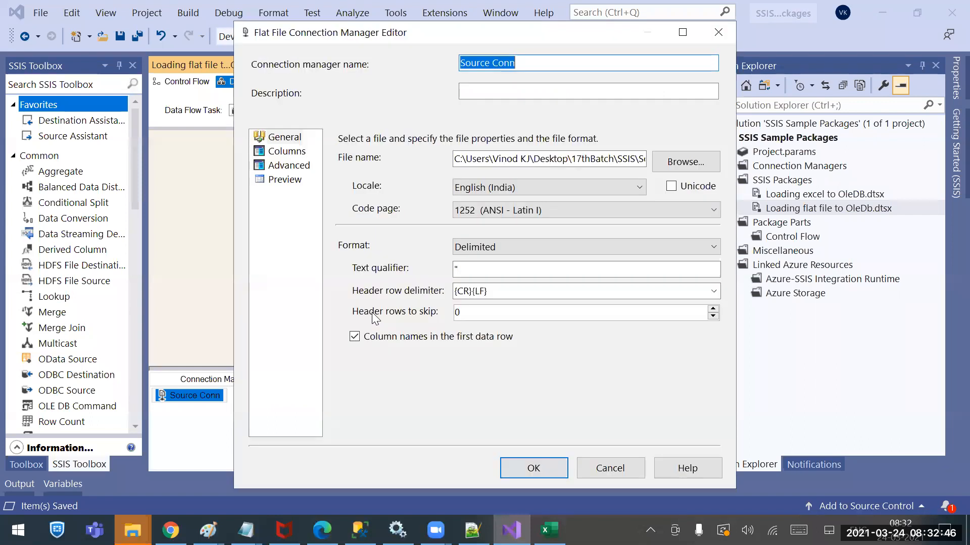
# Widen the BANK NAME column in the Columns preview and examine how the comma delimiter splits the source rows
pyautogui.click(297, 154)
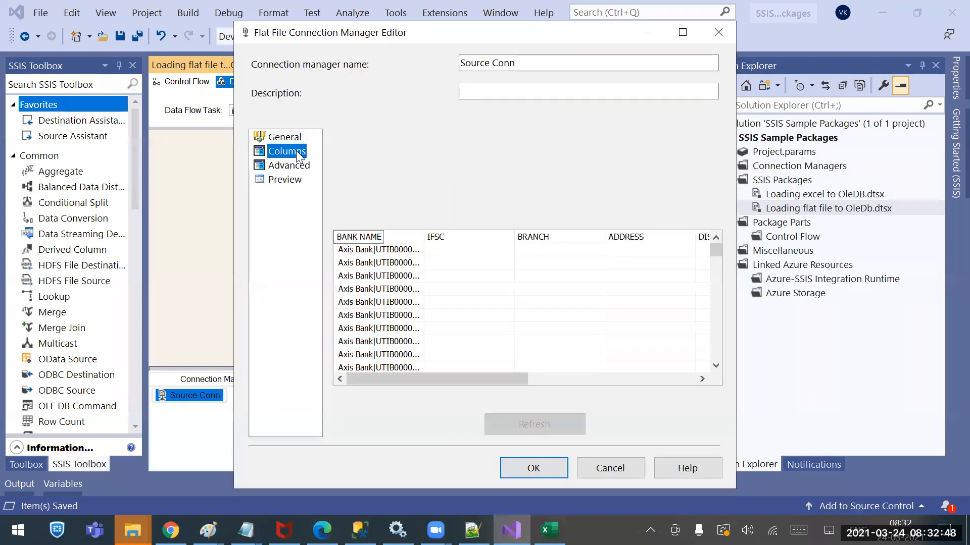
pyautogui.click(424, 235)
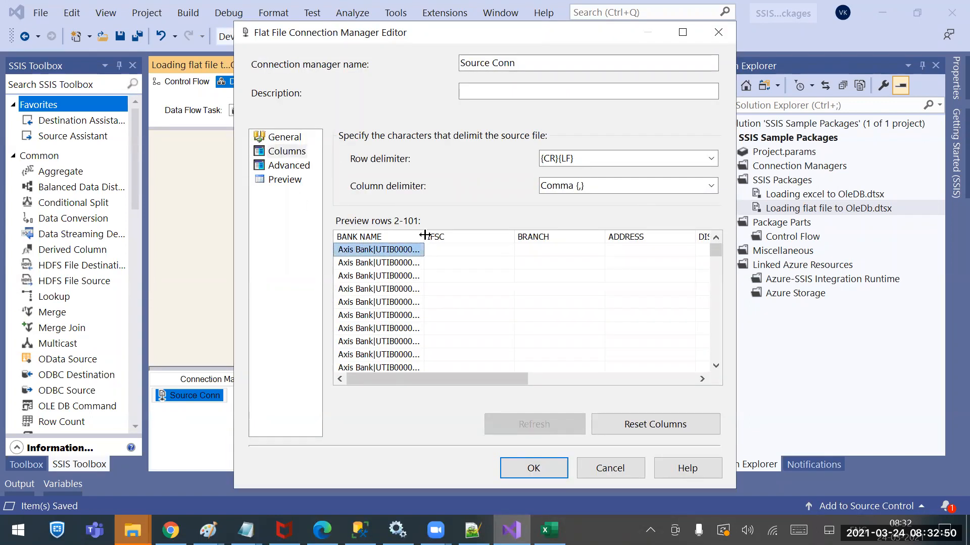
pyautogui.moveTo(424, 235); pyautogui.dragTo(689, 234)
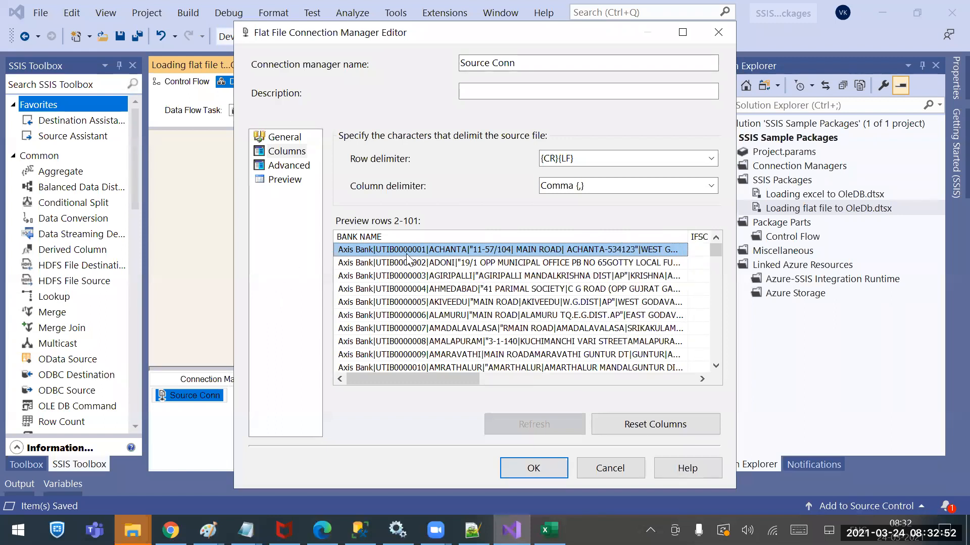
pyautogui.moveTo(688, 234); pyautogui.dragTo(827, 220)
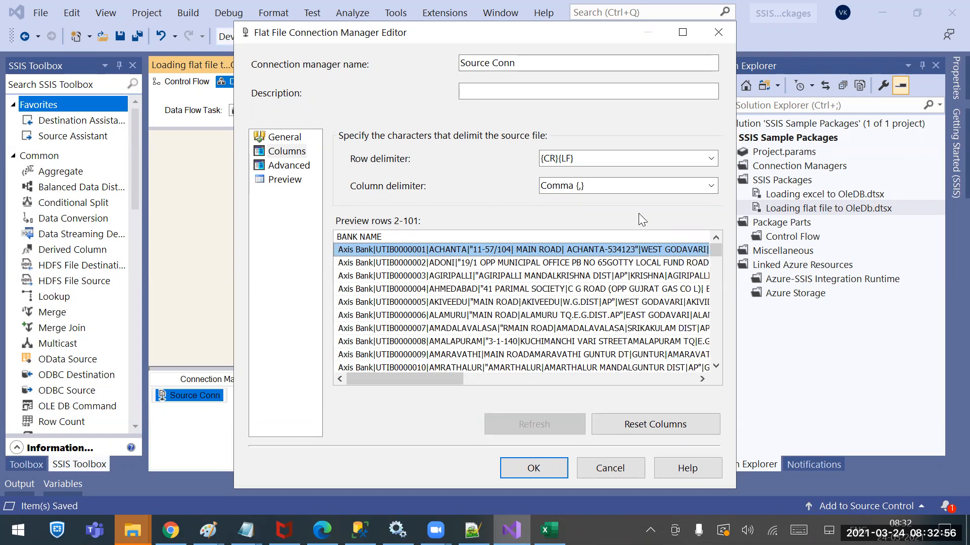
pyautogui.moveTo(436, 378); pyautogui.dragTo(579, 379)
pyautogui.moveTo(503, 377); pyautogui.dragTo(355, 377)
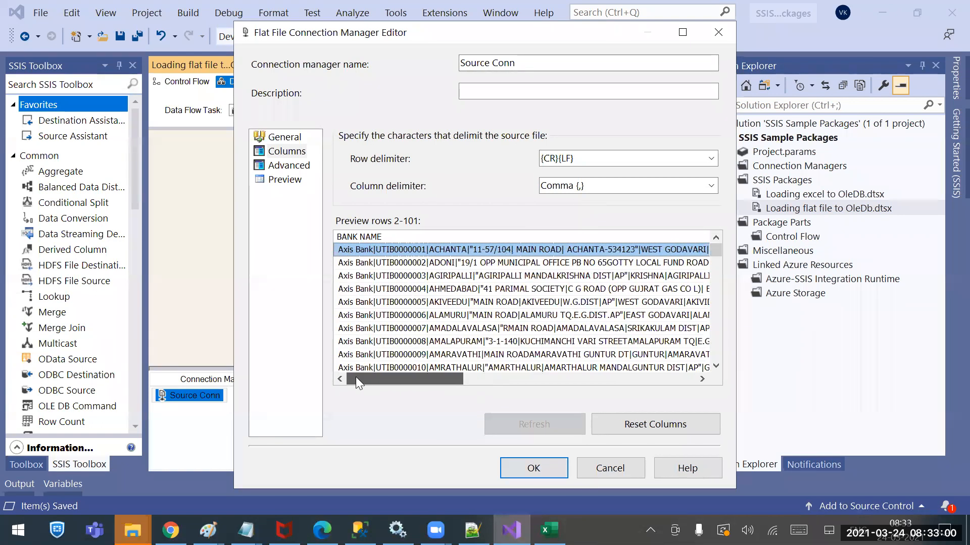
# Set the column delimiter to Vertical Bar {|}, refresh the preview and check the resulting columns
pyautogui.click(712, 186)
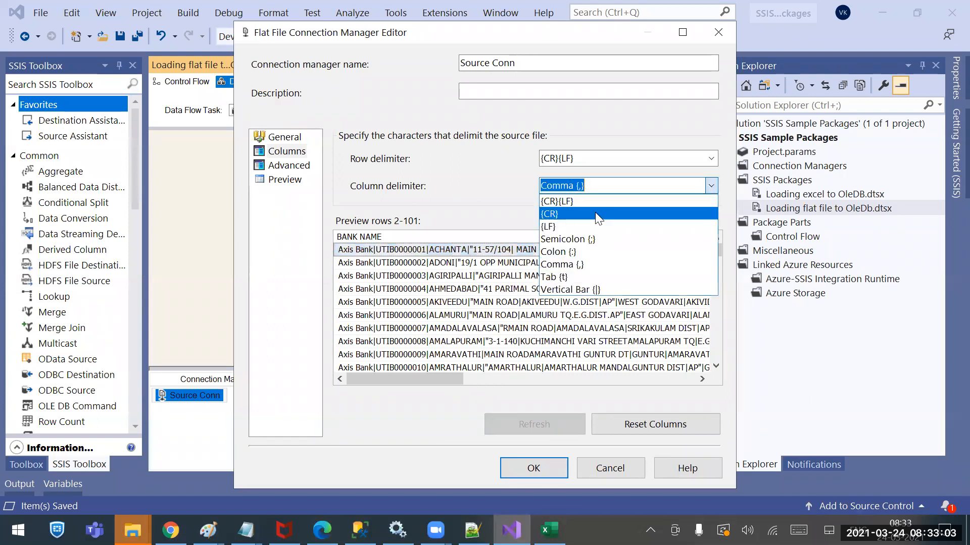
pyautogui.click(592, 291)
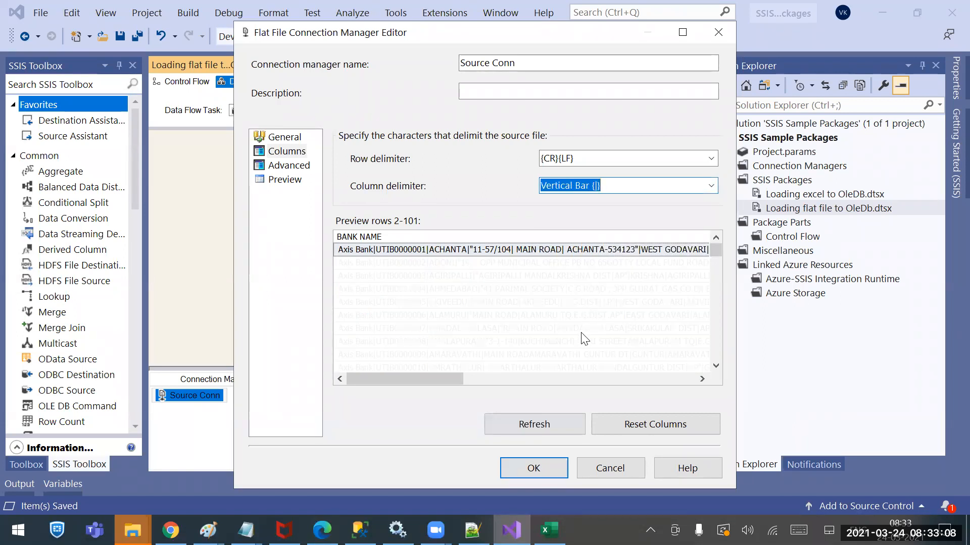
pyautogui.click(538, 423)
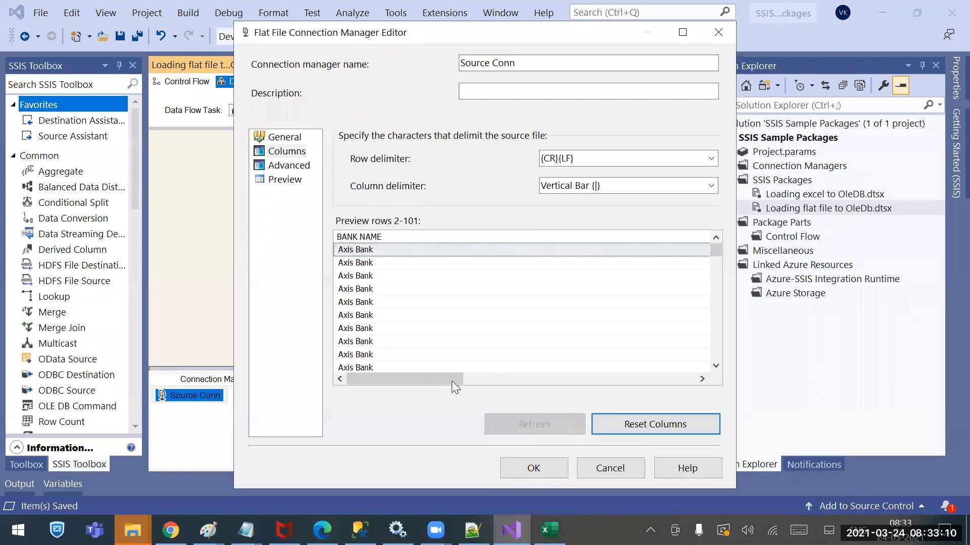
pyautogui.moveTo(429, 376); pyautogui.dragTo(697, 364)
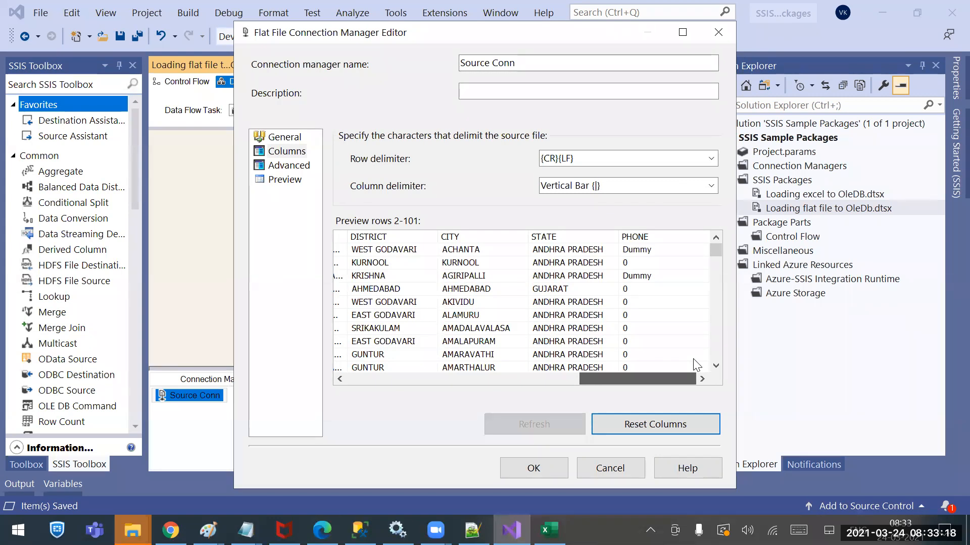
pyautogui.hscroll(-10, 573, 356)
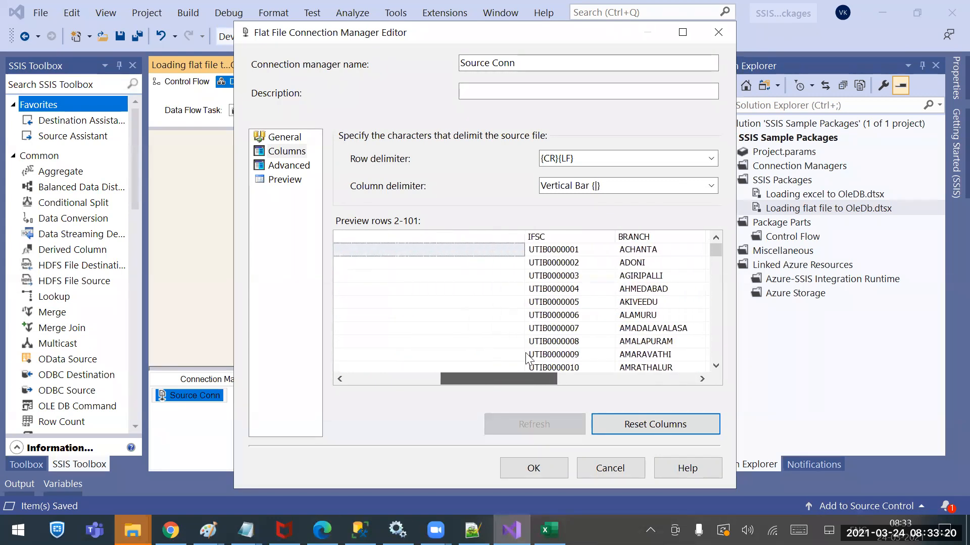
pyautogui.hscroll(-3, 541, 346)
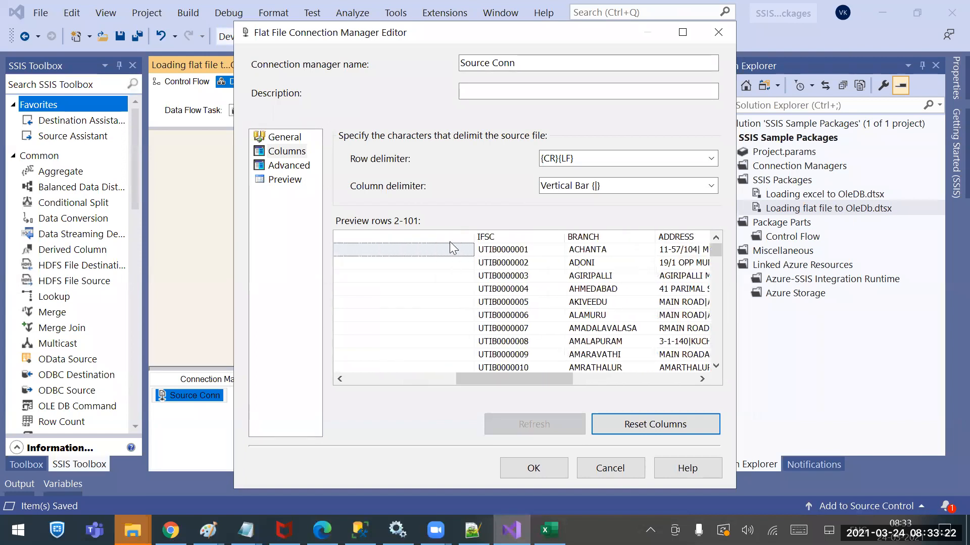
pyautogui.moveTo(474, 238); pyautogui.dragTo(310, 241)
pyautogui.click(397, 379)
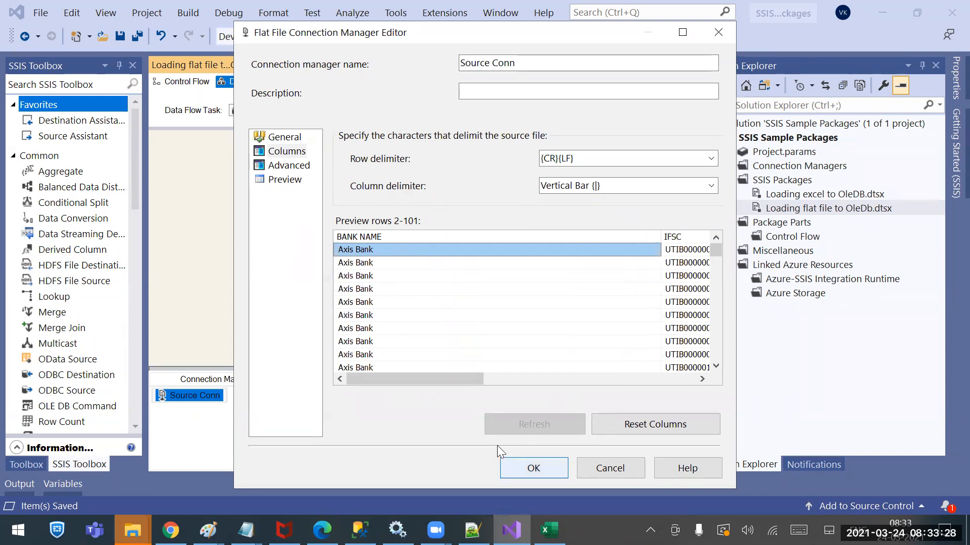
# Preview the source rows, accept the Source Conn changes and save the package
pyautogui.click(280, 167)
pyautogui.click(281, 181)
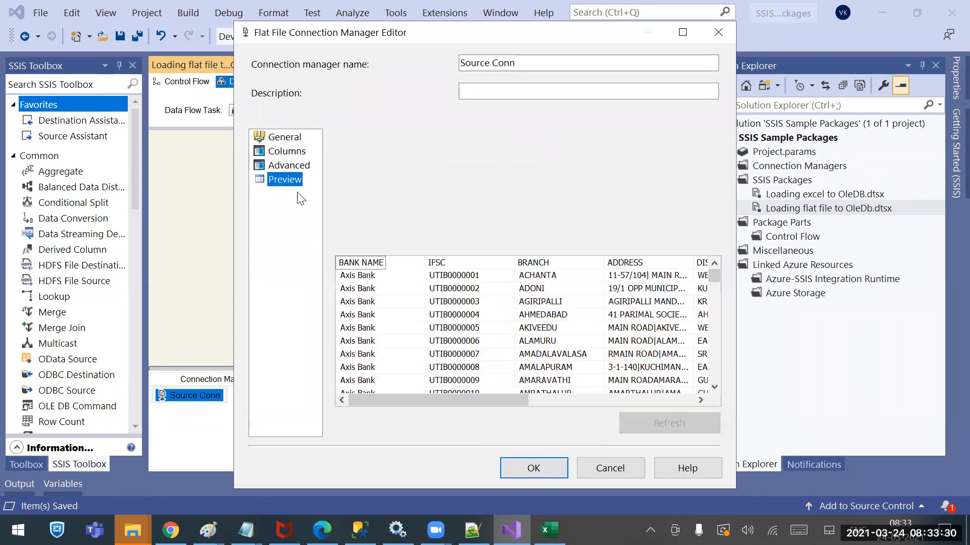
pyautogui.click(532, 468)
pyautogui.hotkey('ctrl', 's')
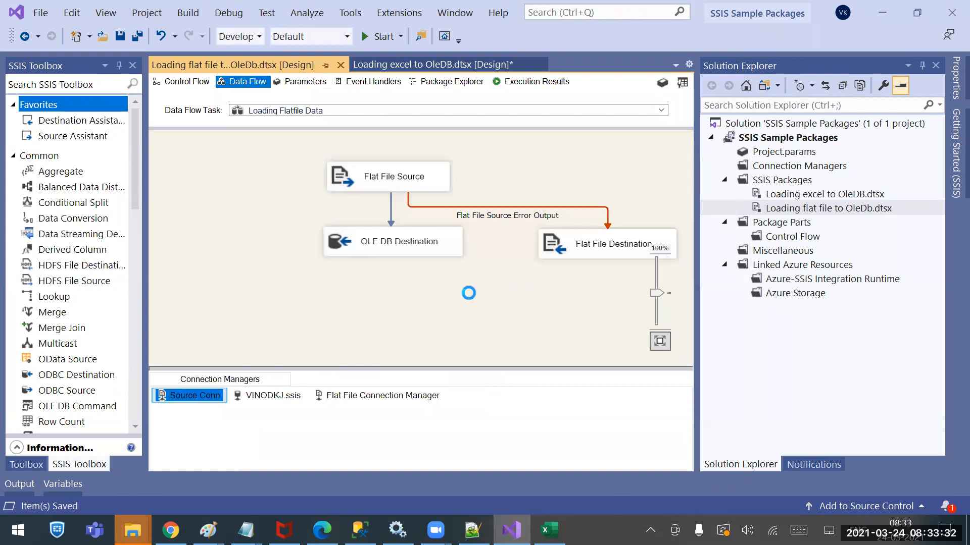
# Run the flat file loading package and check the files in the Sources folder
pyautogui.press('F5')
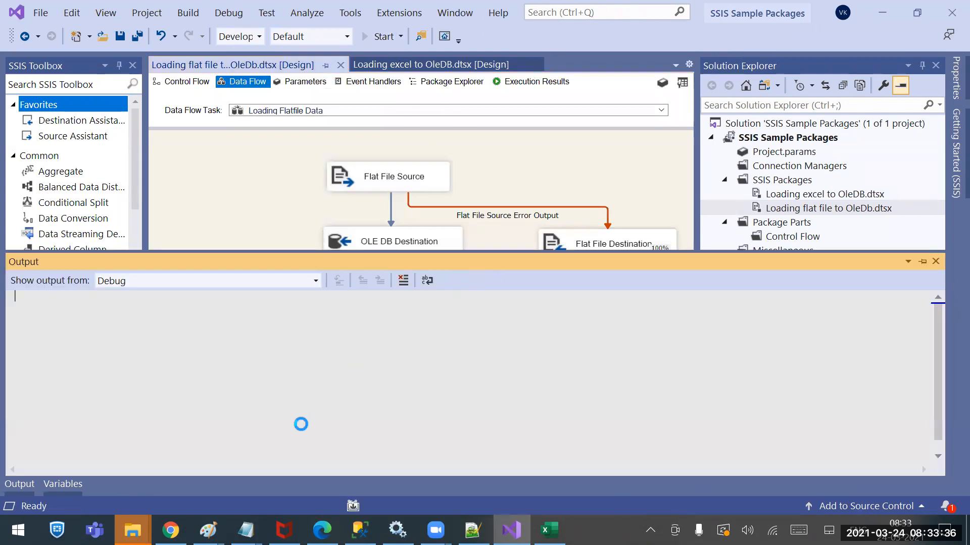
pyautogui.rightClick(132, 530)
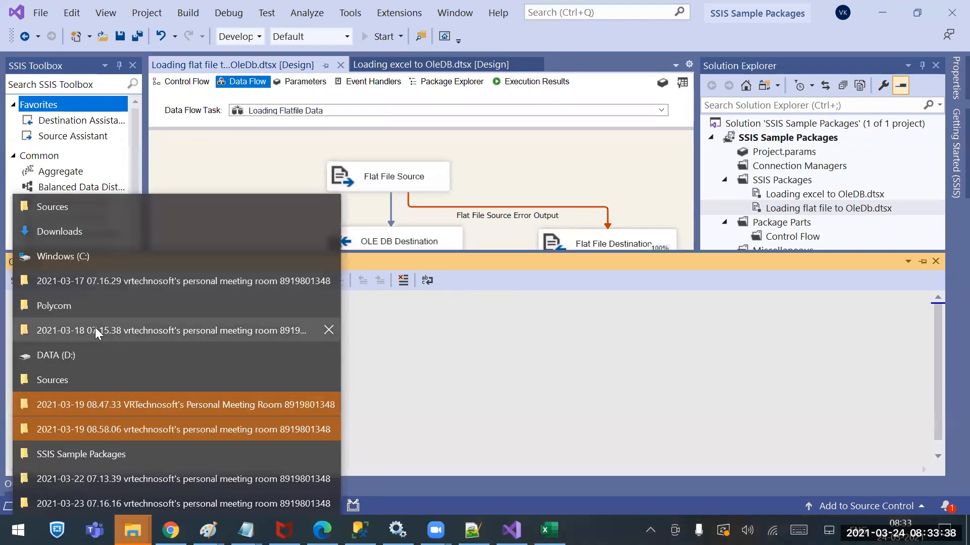
pyautogui.click(113, 214)
pyautogui.click(279, 201)
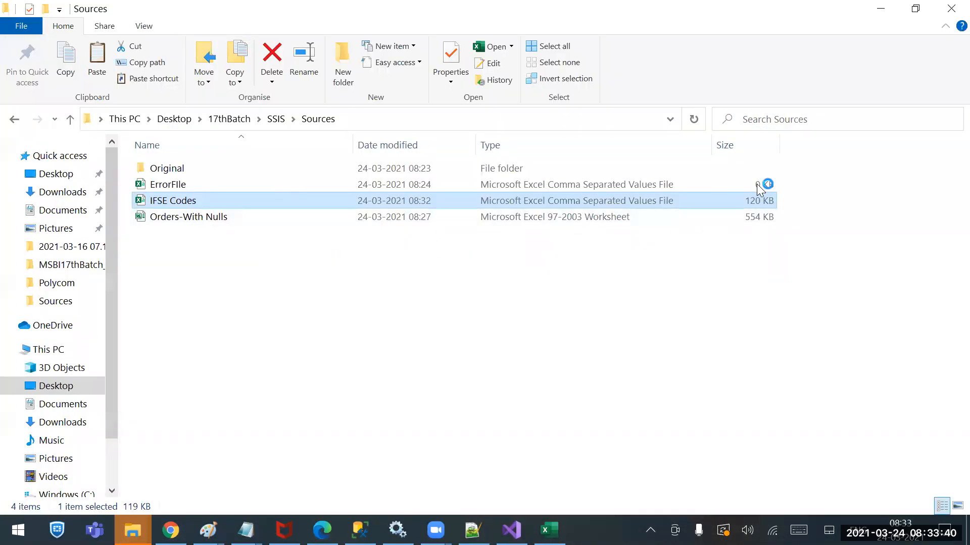
pyautogui.click(880, 8)
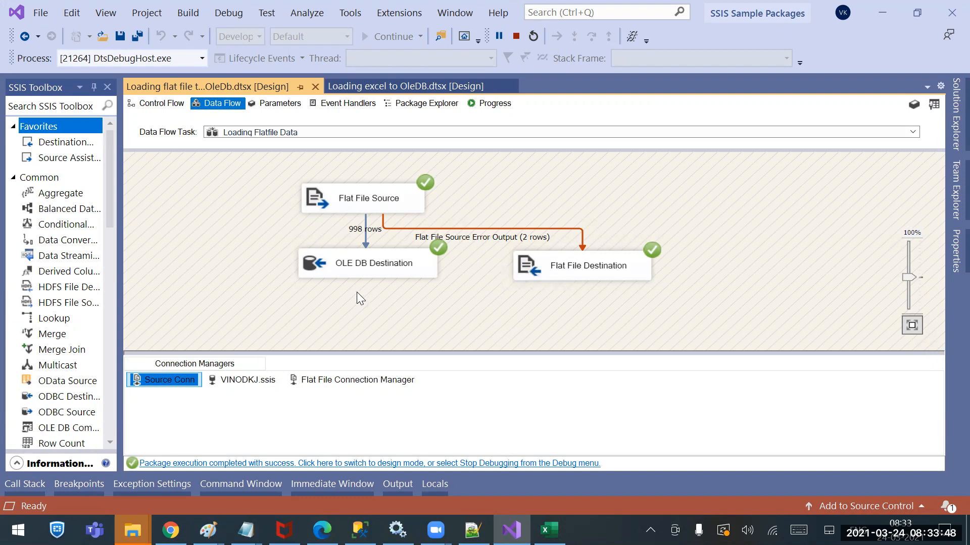
pyautogui.click(255, 518)
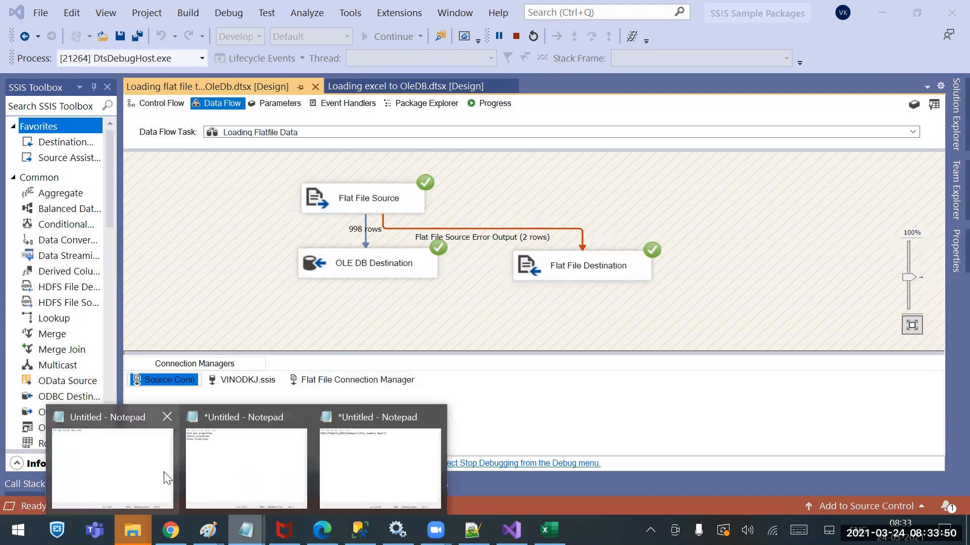
pyautogui.click(262, 482)
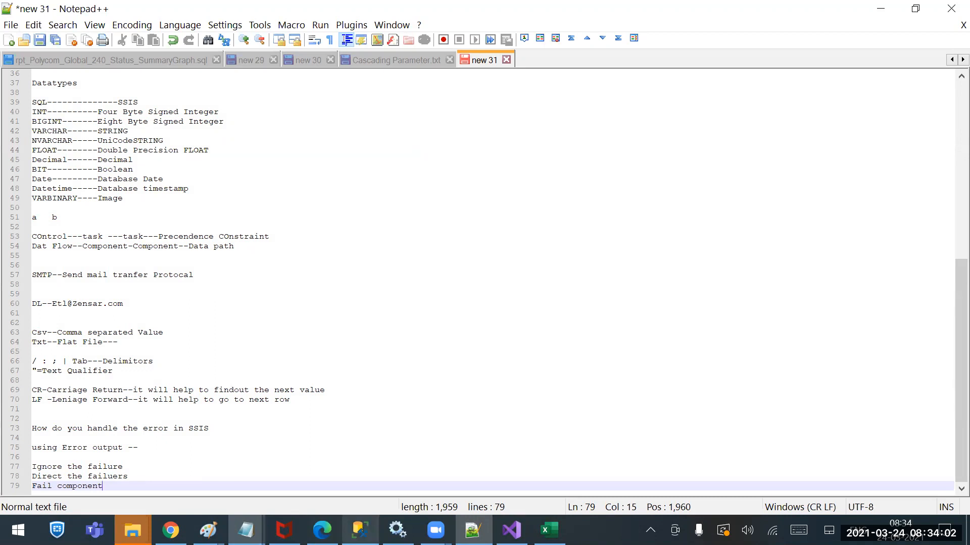
# Switch to SQL Server Management Studio and save all the query results as a tab-delimited text file named jdsfl;kh on the desktop
pyautogui.click(360, 530)
pyautogui.click(309, 409)
pyautogui.click(230, 347)
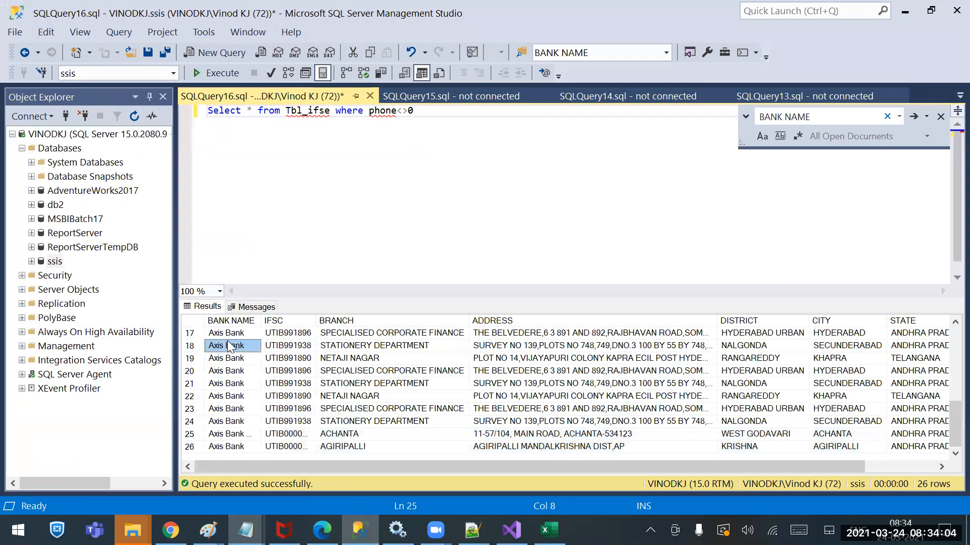
pyautogui.click(191, 321)
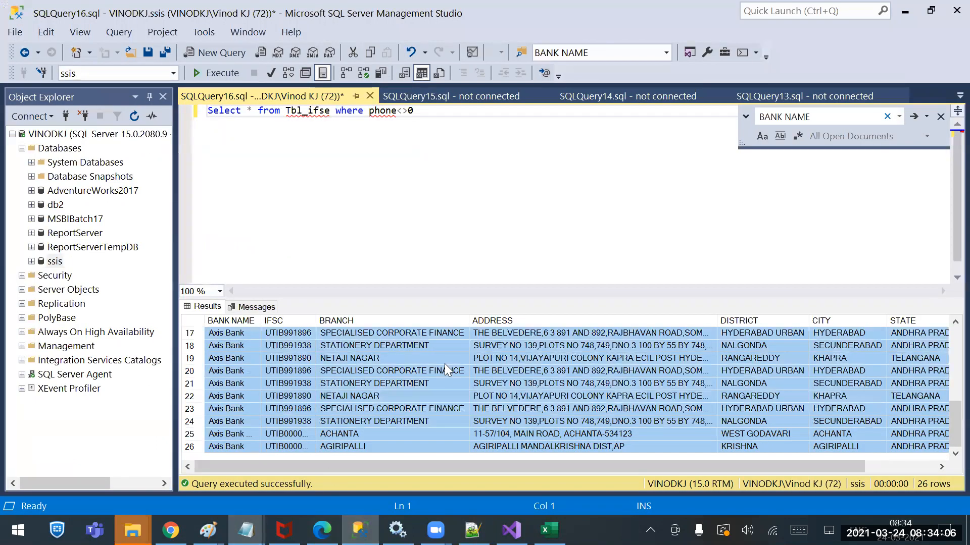
pyautogui.rightClick(393, 350)
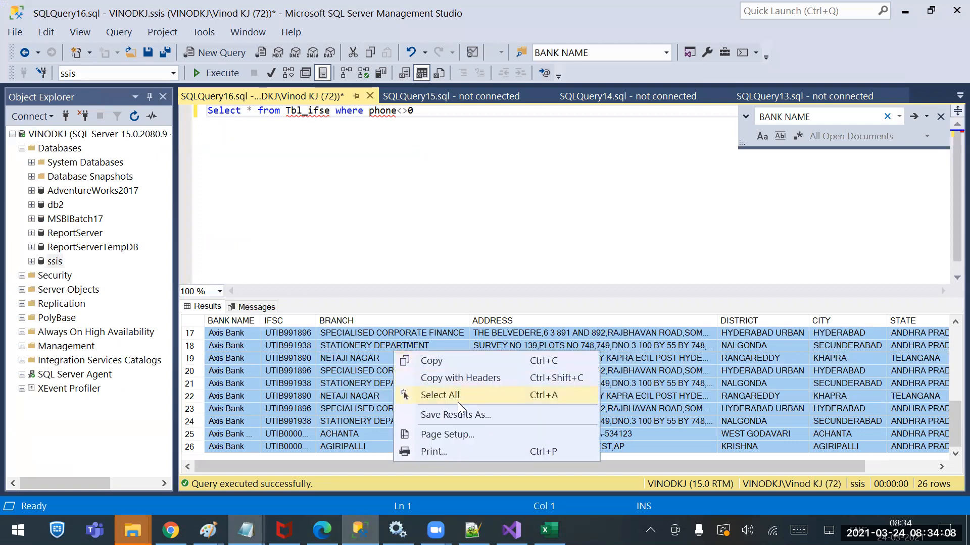
pyautogui.click(449, 417)
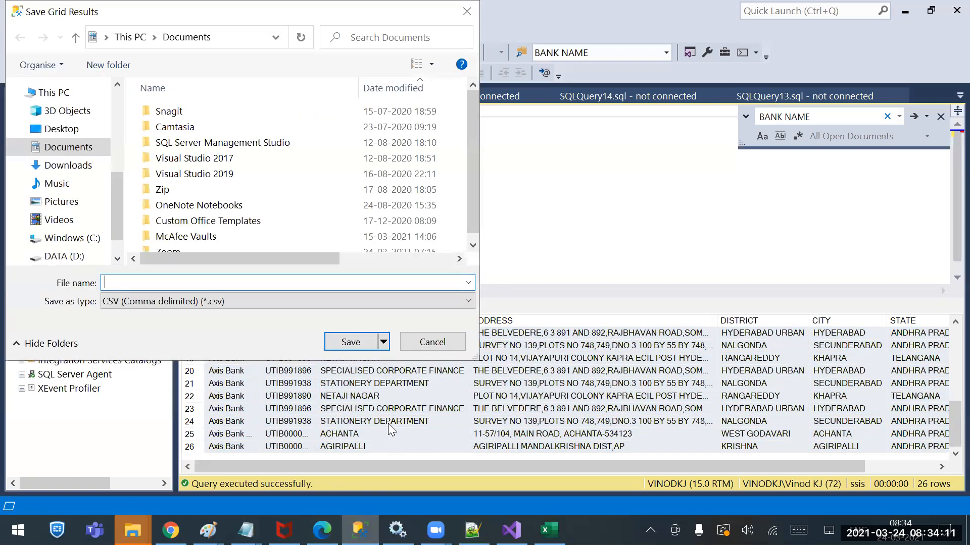
pyautogui.click(220, 300)
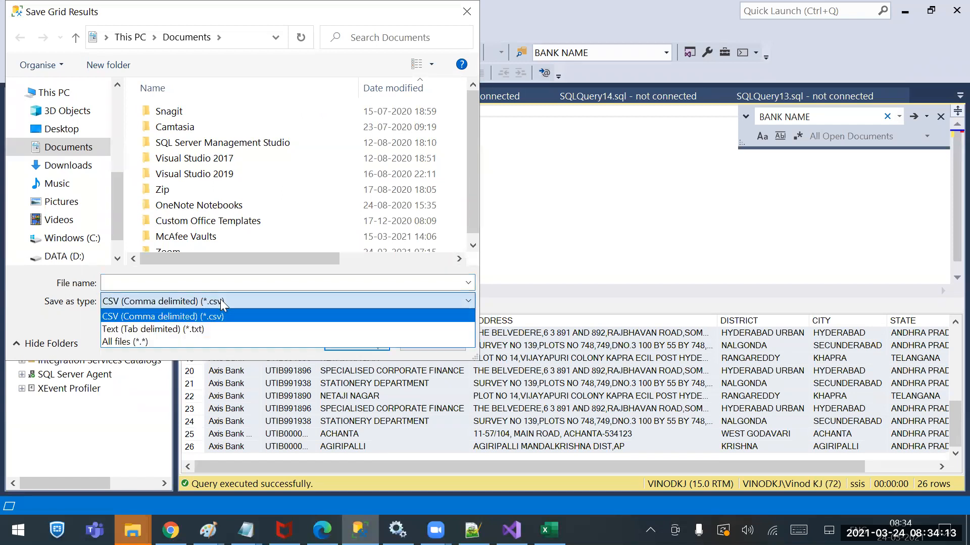
pyautogui.click(179, 328)
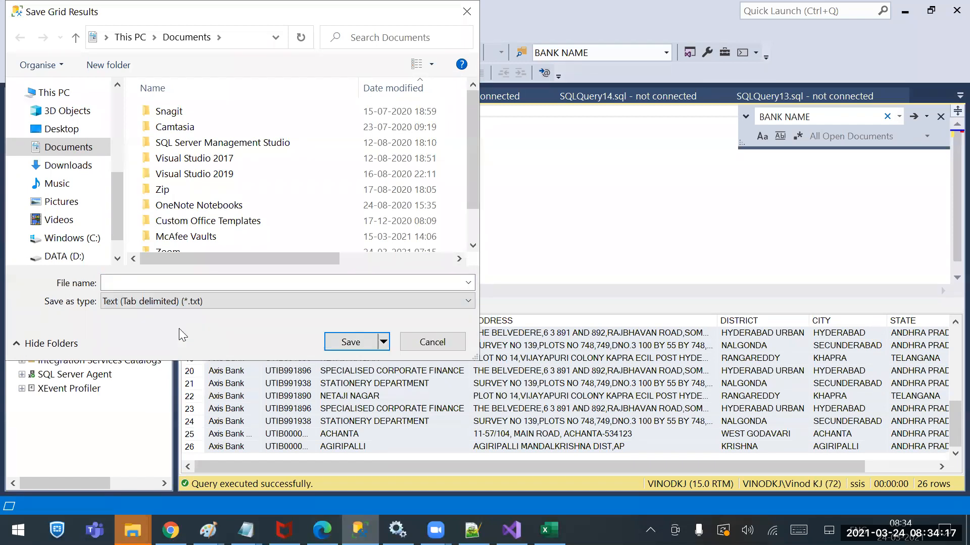
pyautogui.click(85, 128)
pyautogui.click(155, 282)
pyautogui.write('jdsfl;')
pyautogui.click(374, 337)
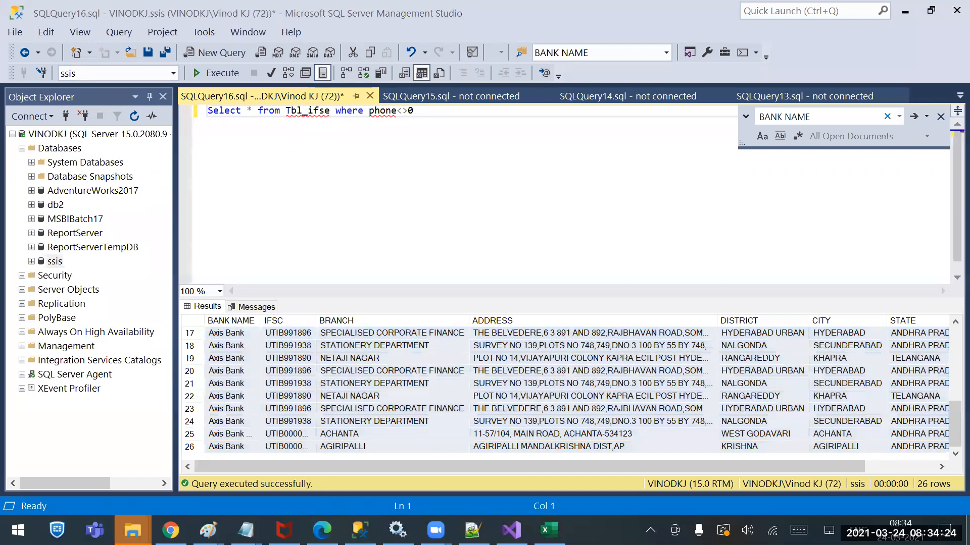
# Open the exported jdsfl;kh text file from the desktop in Notepad++ to examine its tab-separated rows
pyautogui.click(968, 530)
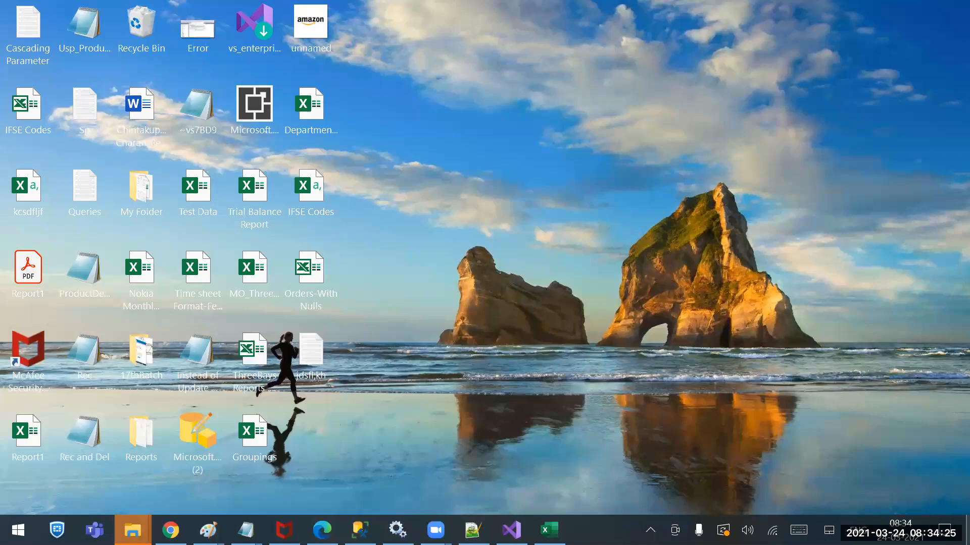
pyautogui.rightClick(313, 355)
pyautogui.click(163, 217)
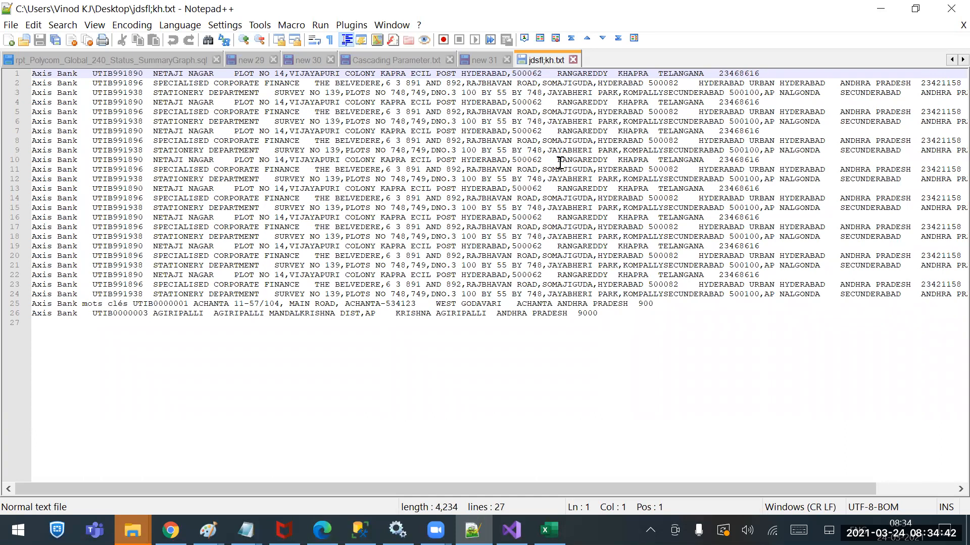
# Switch to Visual Studio and review the available column delimiters in the Source Conn flat file connection
pyautogui.click(511, 530)
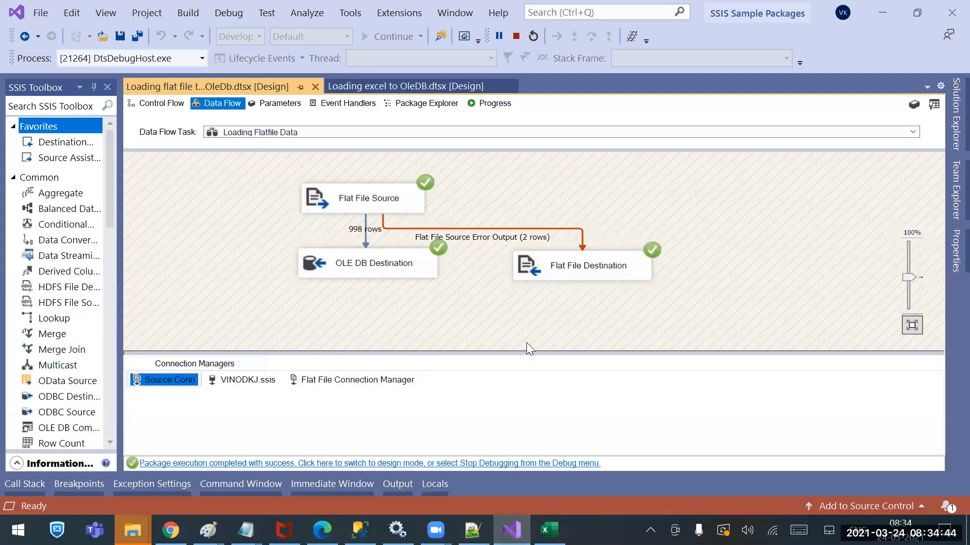
pyautogui.rightClick(169, 380)
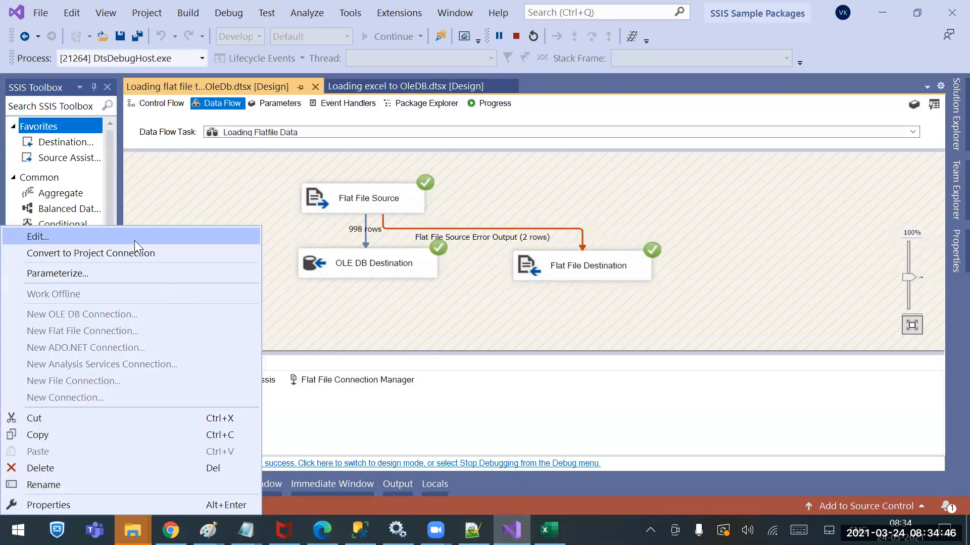
pyautogui.click(123, 241)
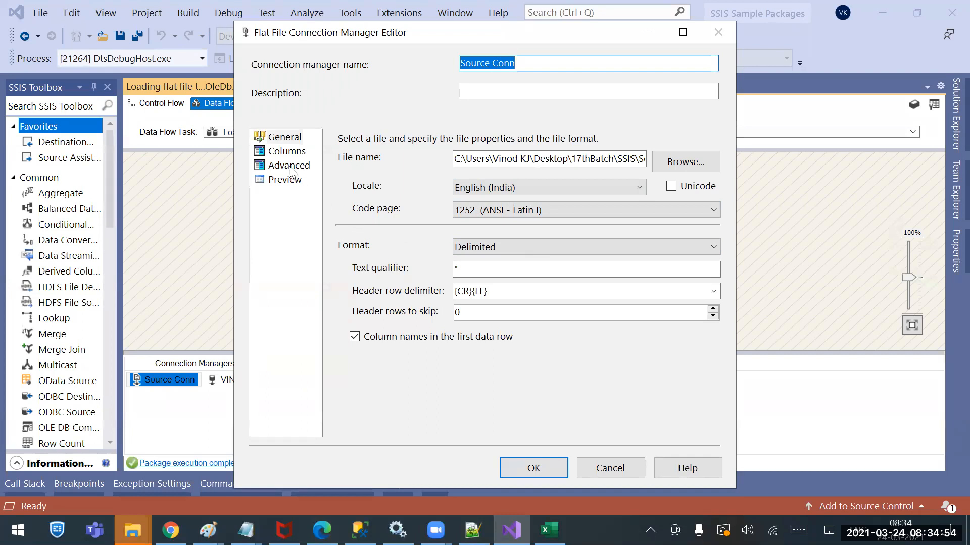
pyautogui.click(287, 151)
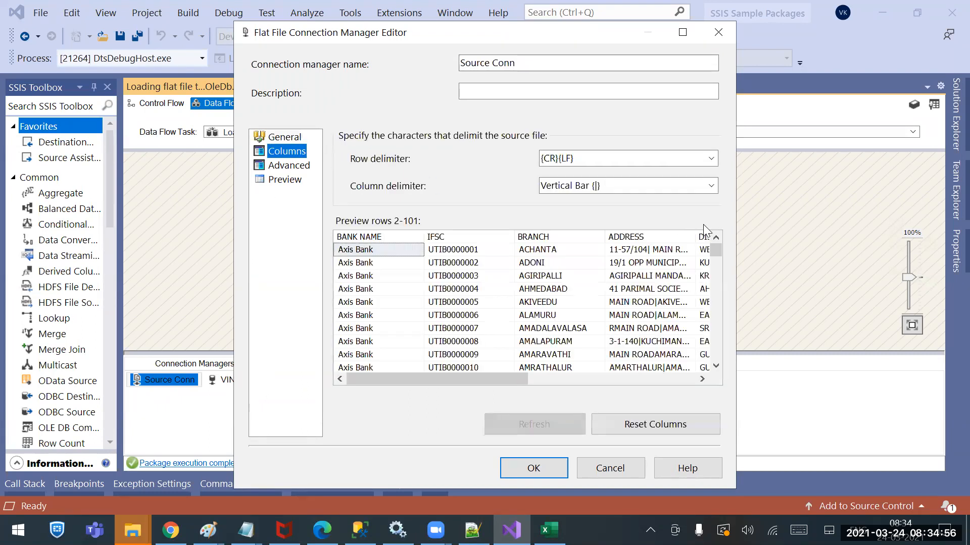
pyautogui.click(711, 186)
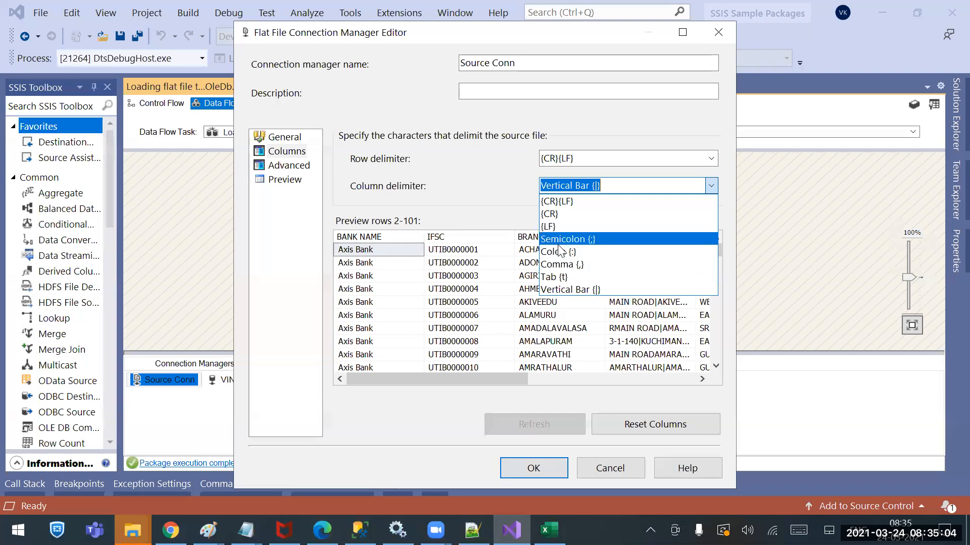
# Switch to Notepad++ and close the jdsfl;kh.txt file
pyautogui.click(472, 530)
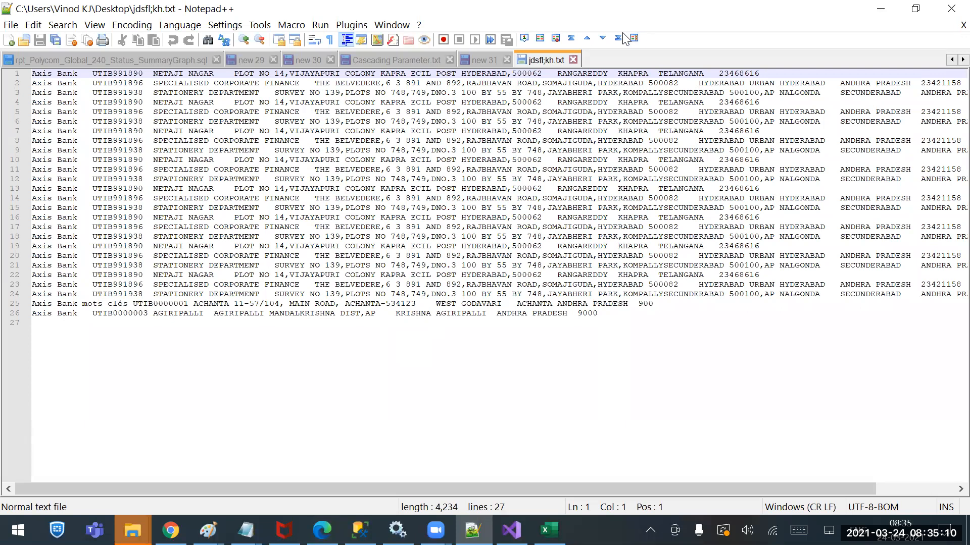
pyautogui.click(573, 61)
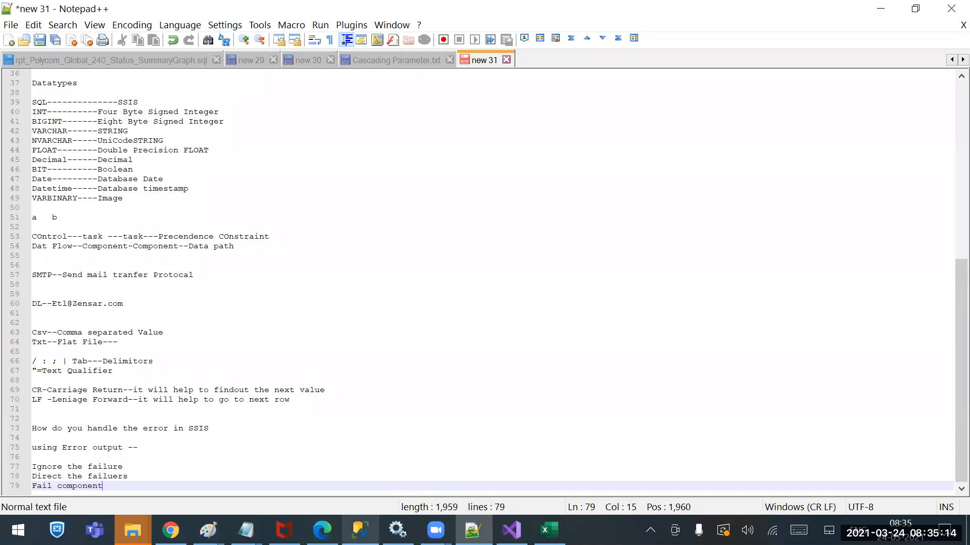
# Switch to SQL Server Management Studio and rerun the Tbl_ifse query that filters on phone<>0
pyautogui.click(359, 530)
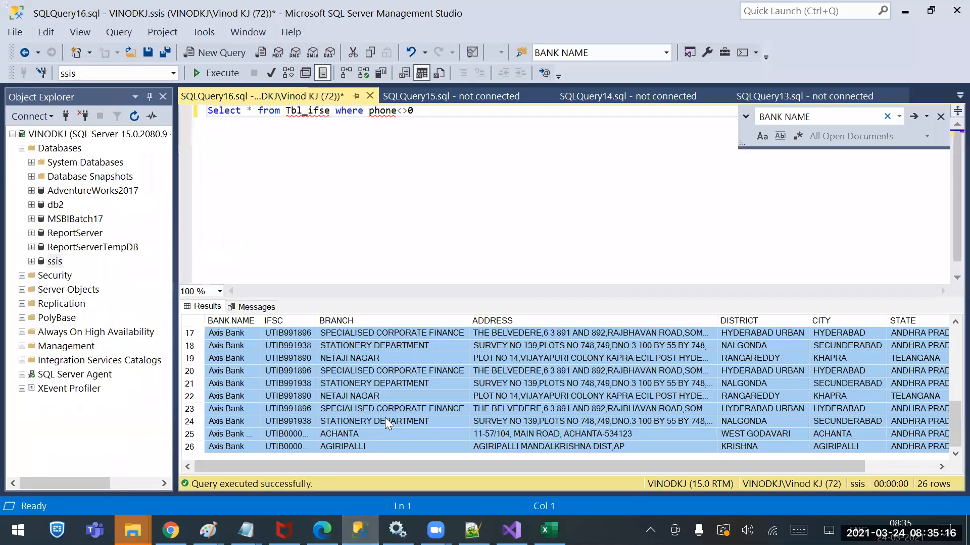
pyautogui.click(468, 145)
pyautogui.hotkey('ctrl', 'a')
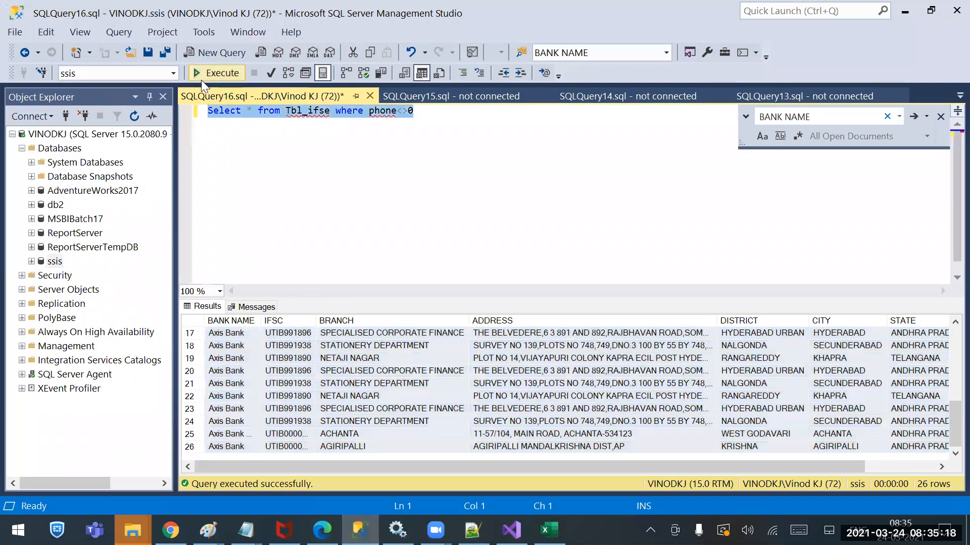
pyautogui.click(228, 73)
pyautogui.click(348, 371)
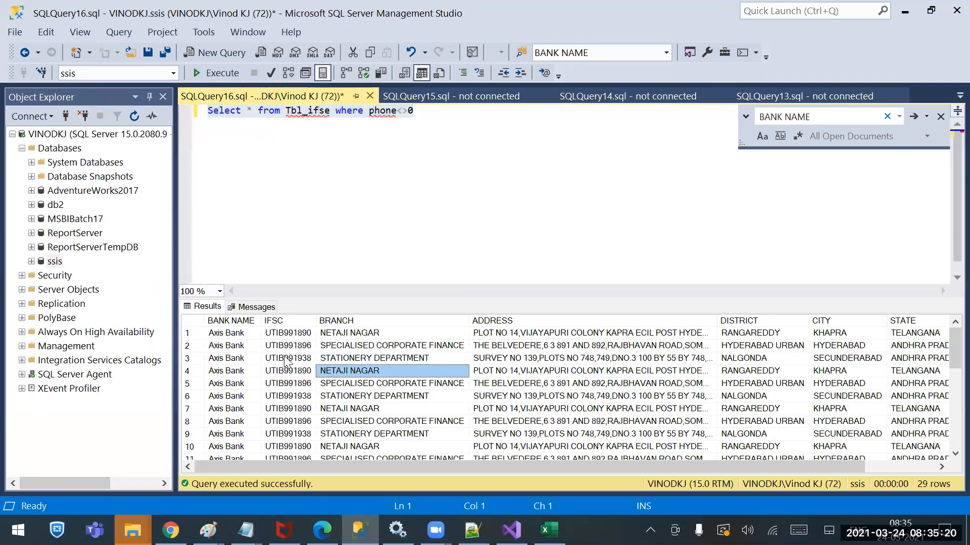
pyautogui.click(195, 321)
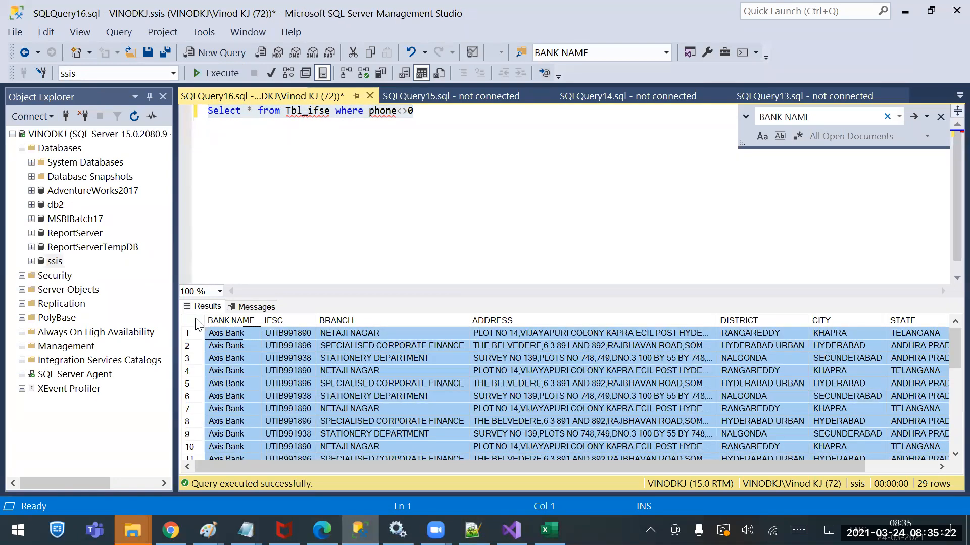
pyautogui.rightClick(197, 324)
pyautogui.rightClick(541, 369)
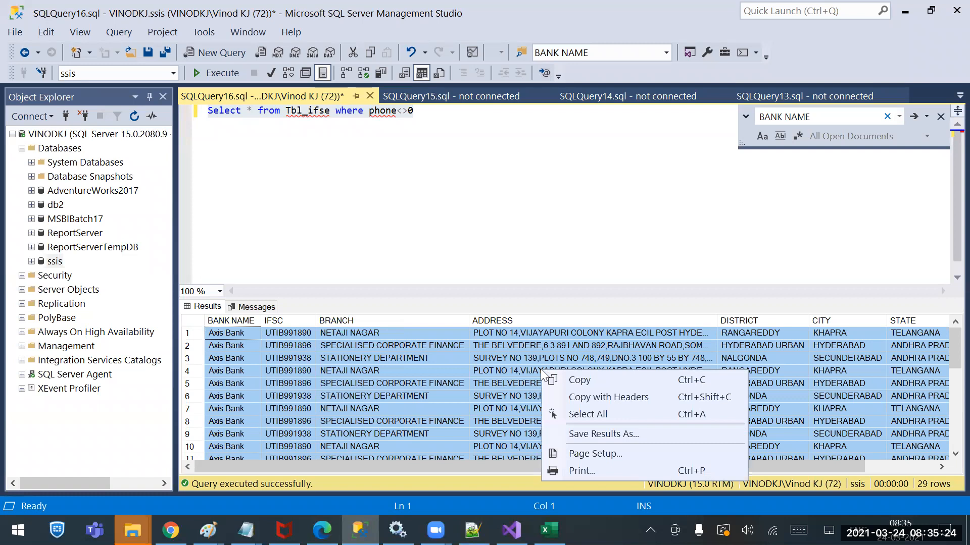
pyautogui.click(592, 434)
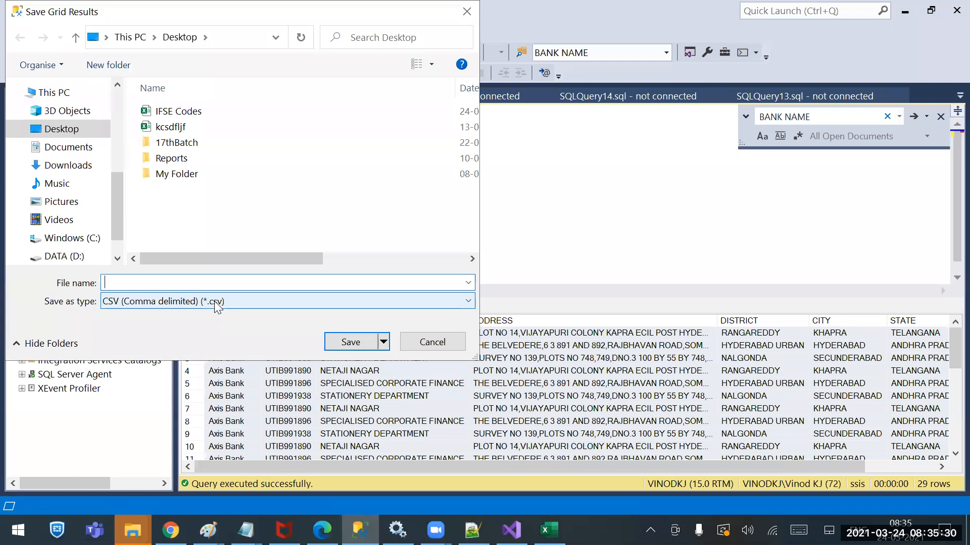
pyautogui.click(218, 306)
pyautogui.click(181, 329)
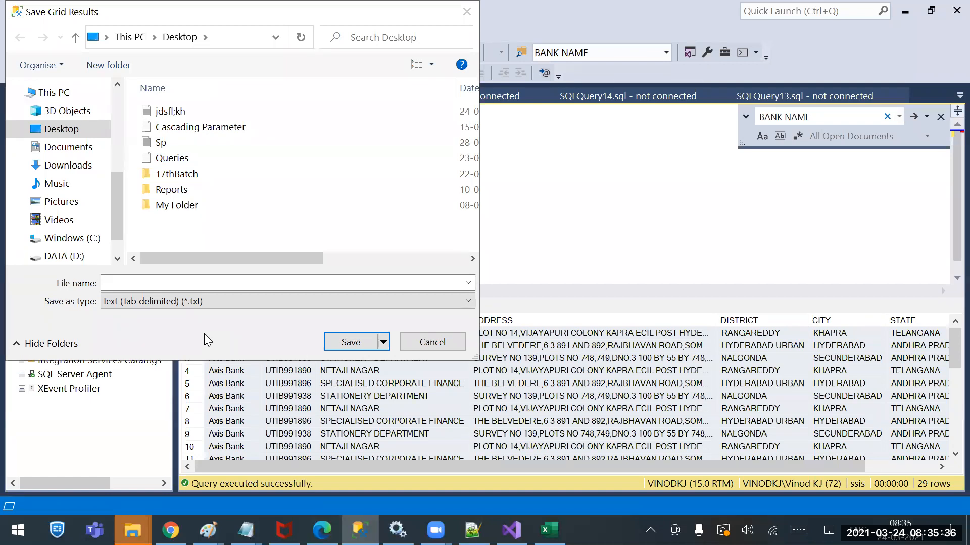
pyautogui.click(448, 343)
# Return to Visual Studio and close the Source Conn connection editor without applying changes
pyautogui.click(245, 530)
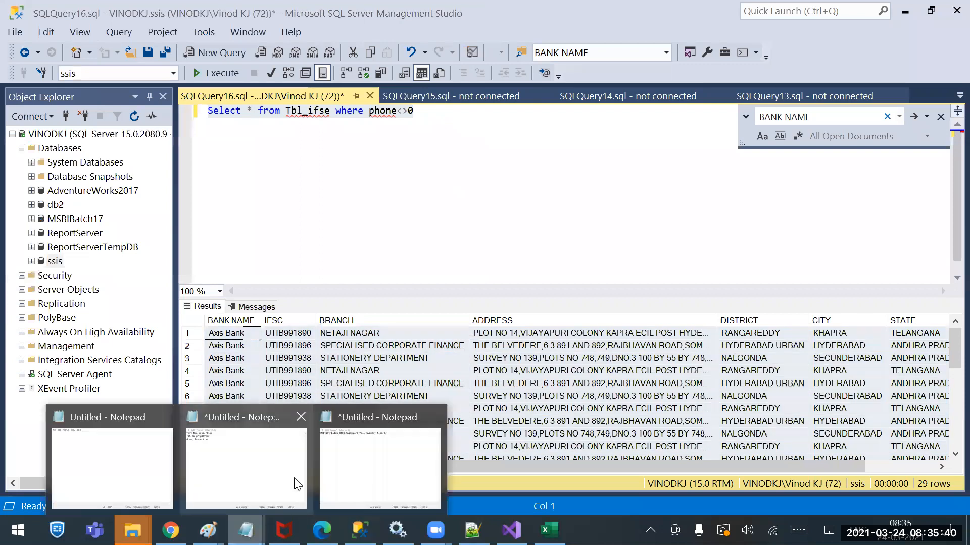
pyautogui.click(472, 531)
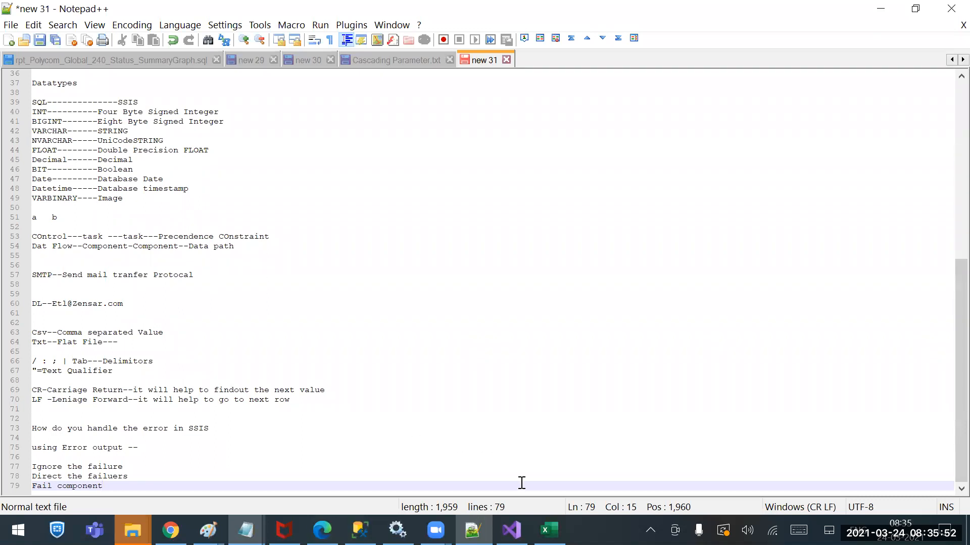
pyautogui.click(511, 530)
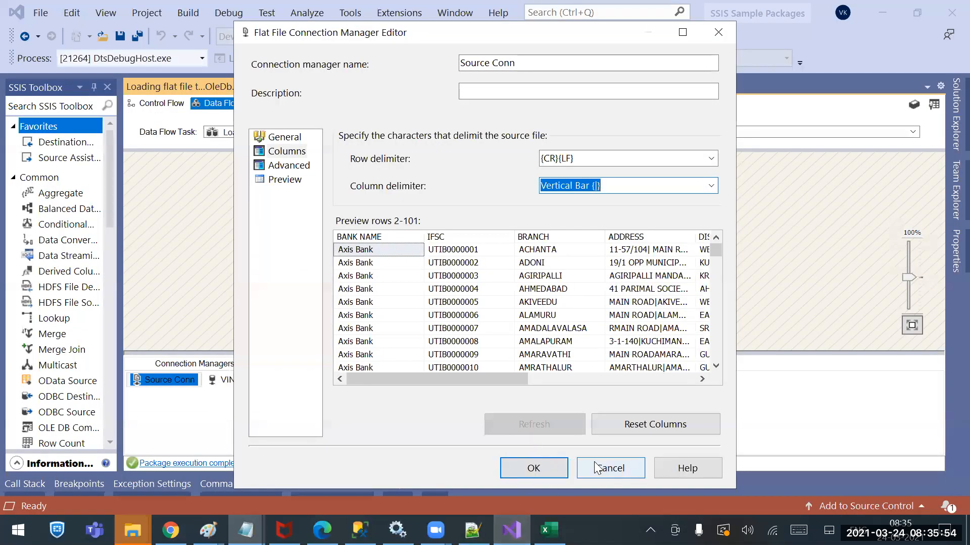
pyautogui.click(596, 462)
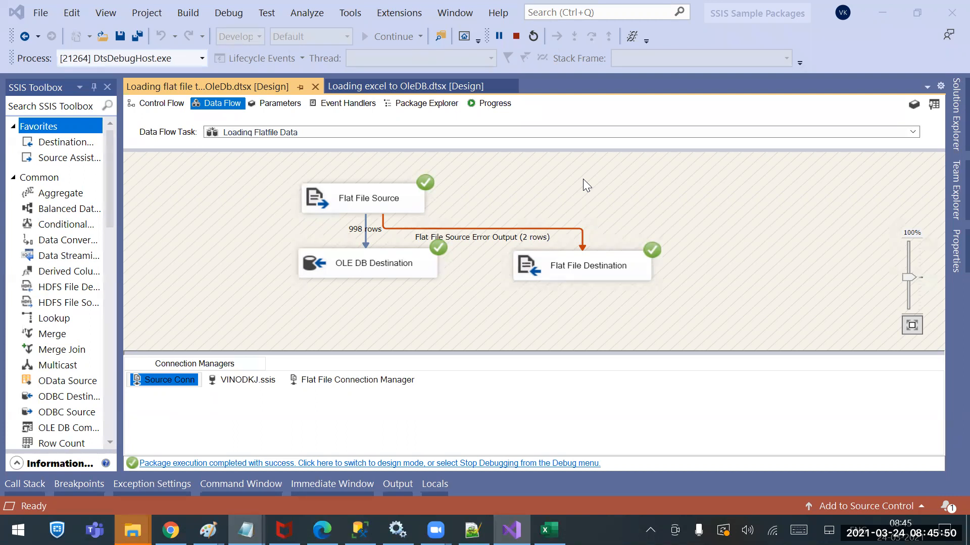
# Save the flat file loading package and stop debugging to return to design mode
pyautogui.click(431, 307)
pyautogui.hotkey('ctrl', 's')
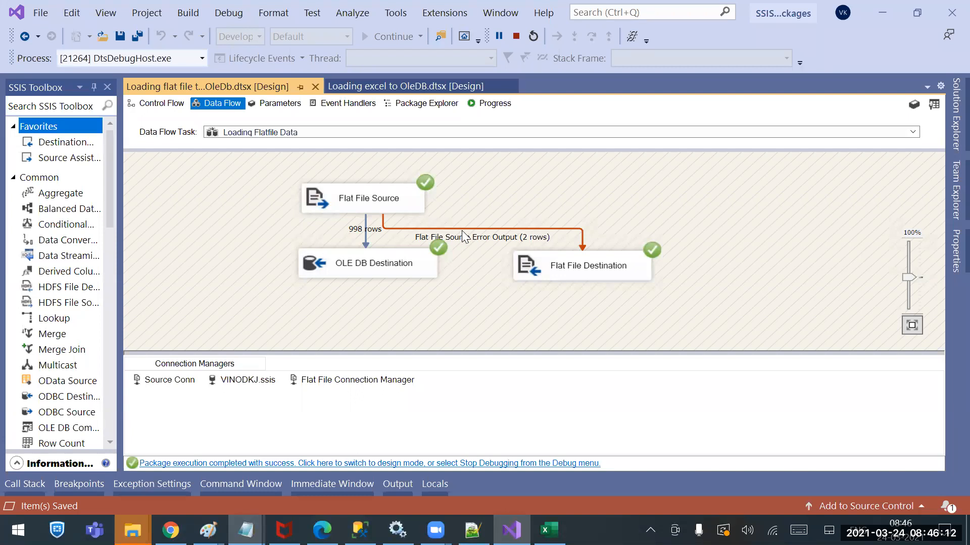
pyautogui.click(516, 36)
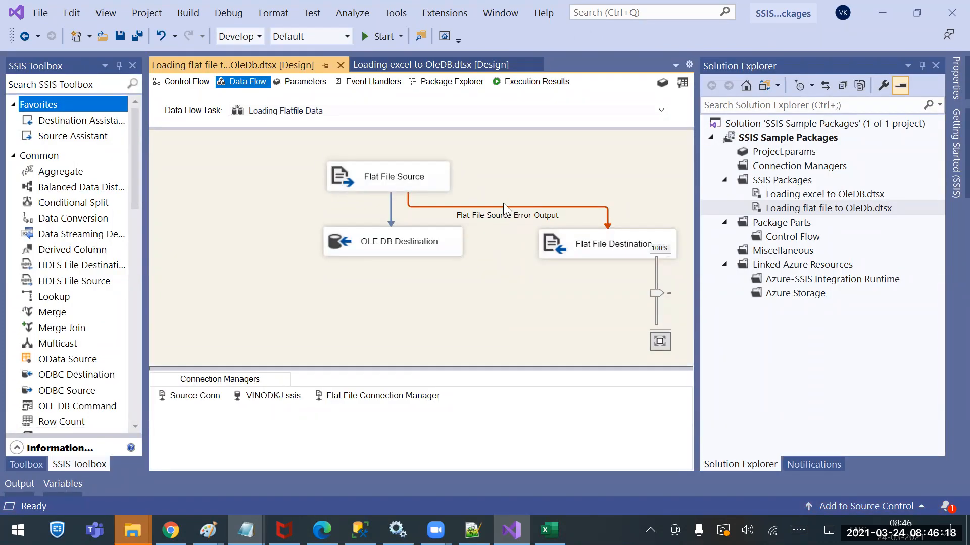
# Delete the error output path and reconnect the Flat File Source's error output to the Flat File Destination
pyautogui.click(505, 207)
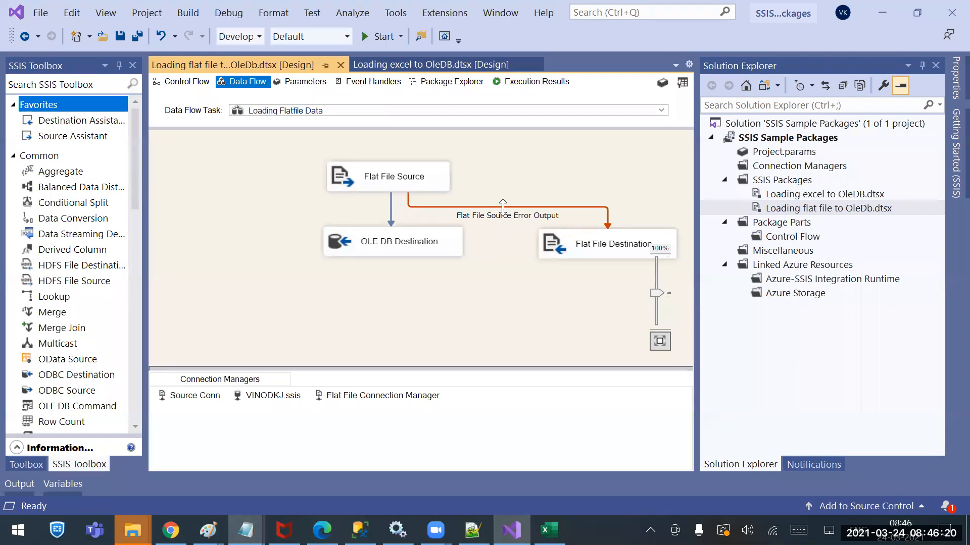
pyautogui.press('Delete')
pyautogui.click(428, 186)
pyautogui.moveTo(413, 196); pyautogui.dragTo(551, 236)
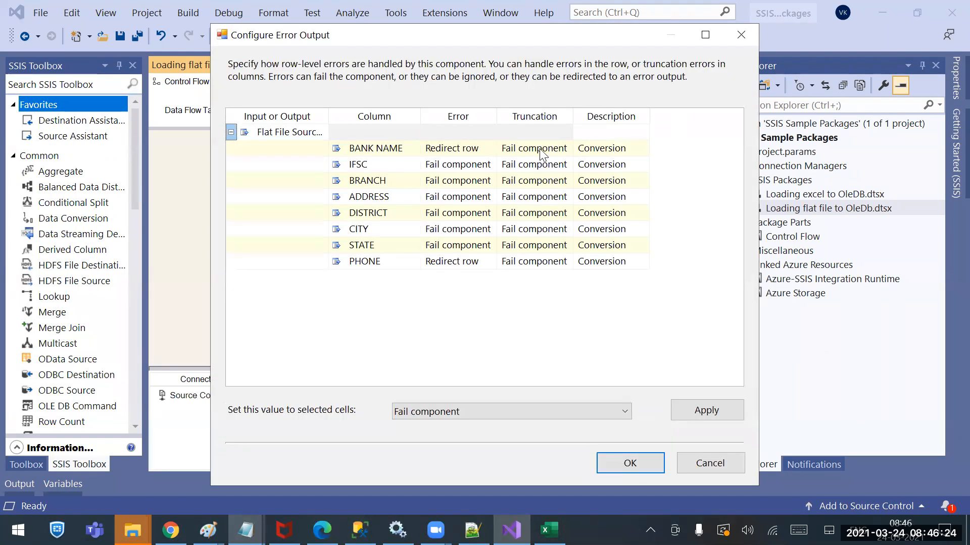
# Try Redirect row as the IFSC column's truncation handling, cancel the error output configuration and save the package
pyautogui.click(556, 151)
pyautogui.click(563, 166)
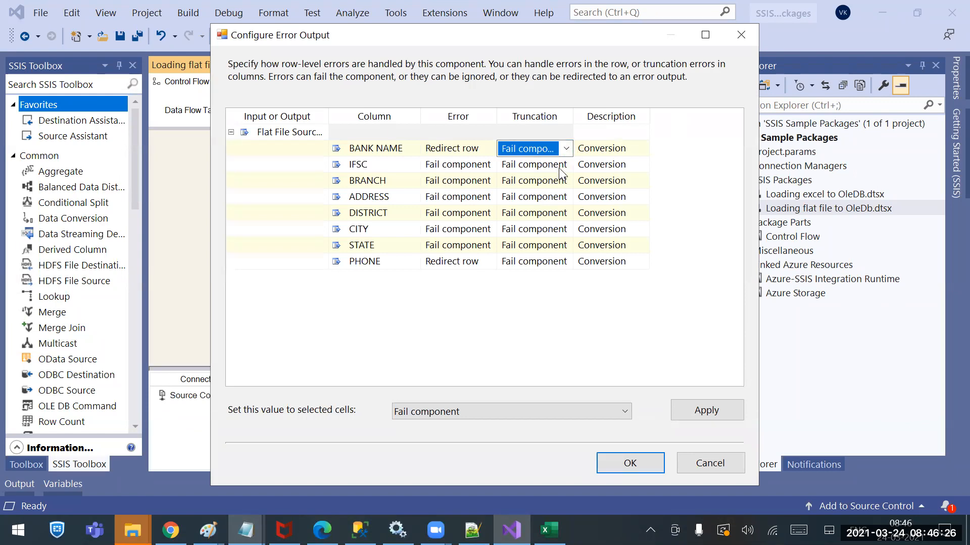
pyautogui.click(565, 165)
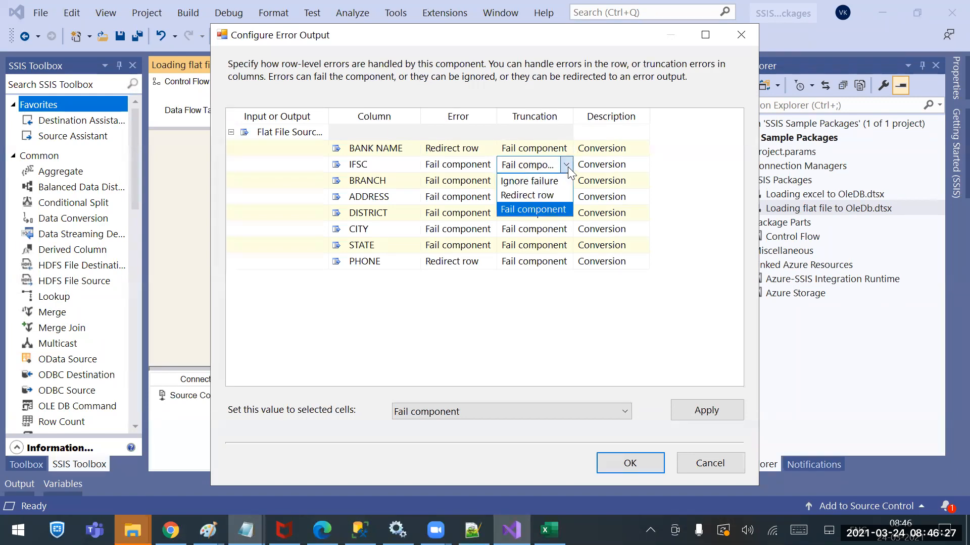
pyautogui.click(530, 195)
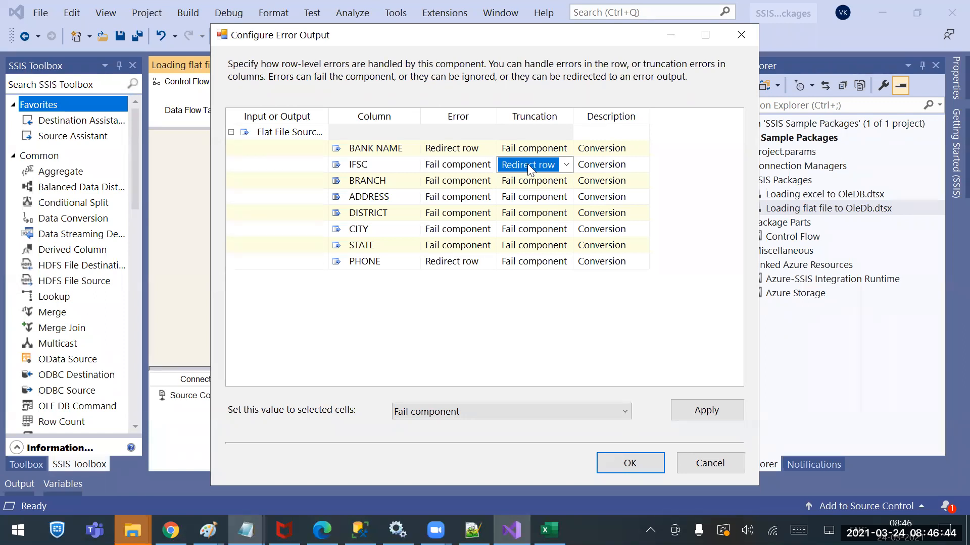
pyautogui.click(685, 465)
pyautogui.hotkey('ctrl', 's')
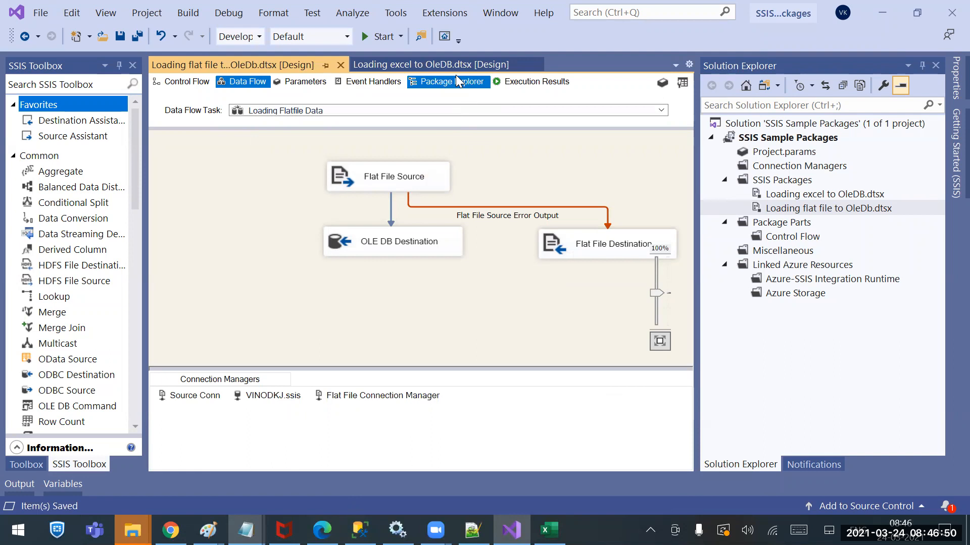
# Duplicate the Loading excel to OleDB.dtsx package within the SSIS Sample Packages project
pyautogui.click(454, 69)
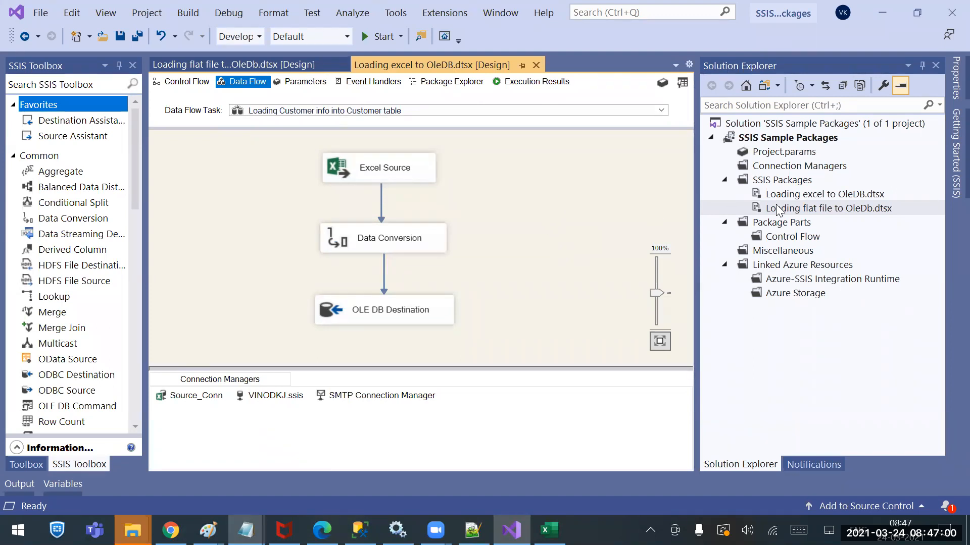
pyautogui.click(795, 196)
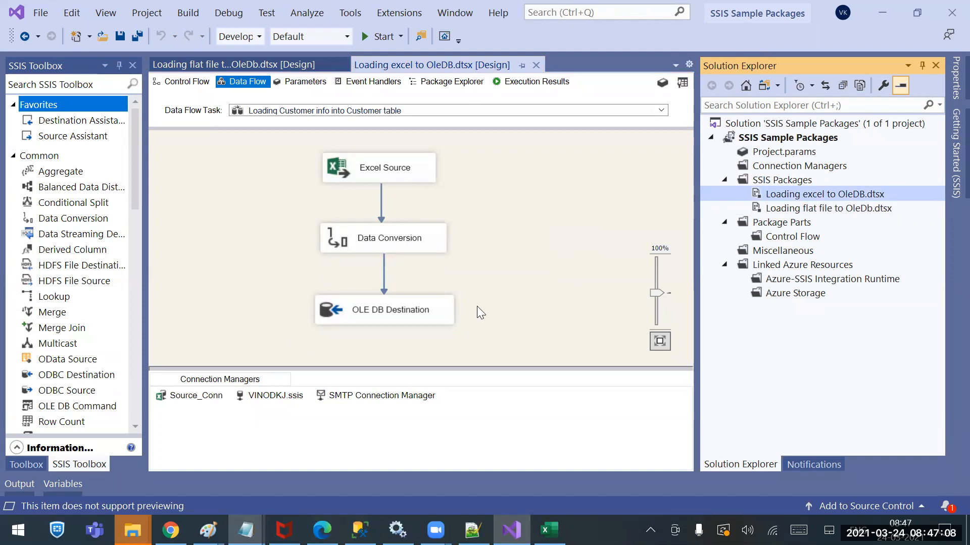
pyautogui.rightClick(804, 197)
pyautogui.press('Escape')
pyautogui.click(757, 138)
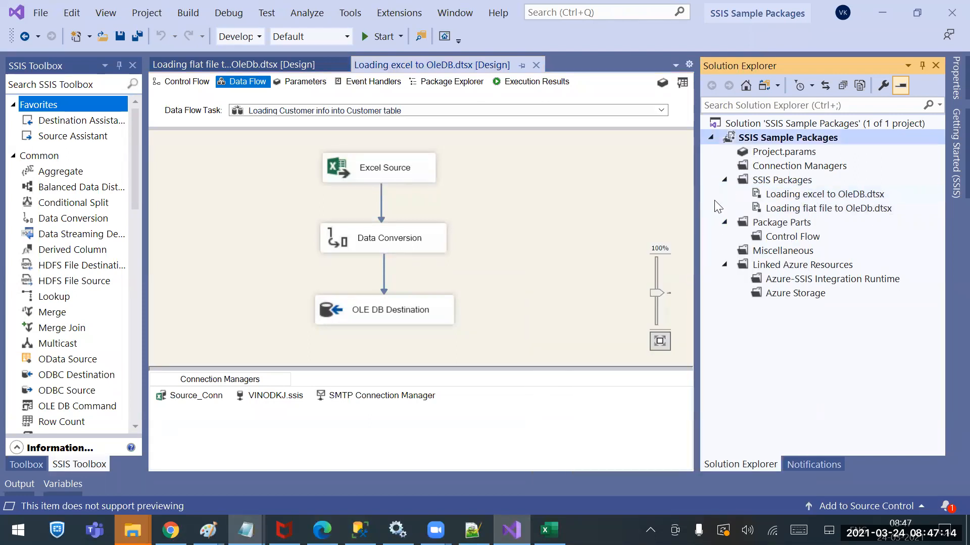
pyautogui.rightClick(755, 142)
pyautogui.click(543, 380)
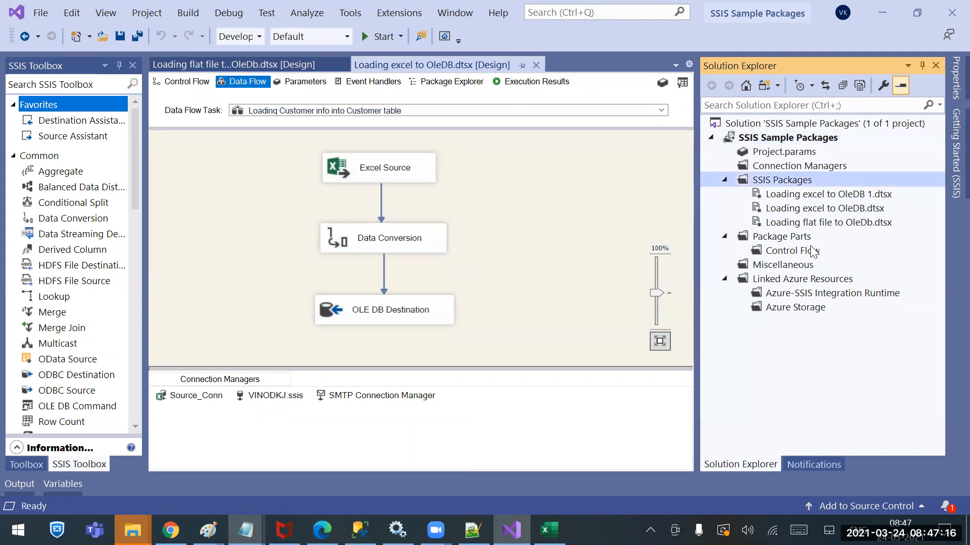
# Open the Loading excel to OleDB 1.dtsx package and go into its Loading Customer info into Customer table data flow
pyautogui.click(833, 199)
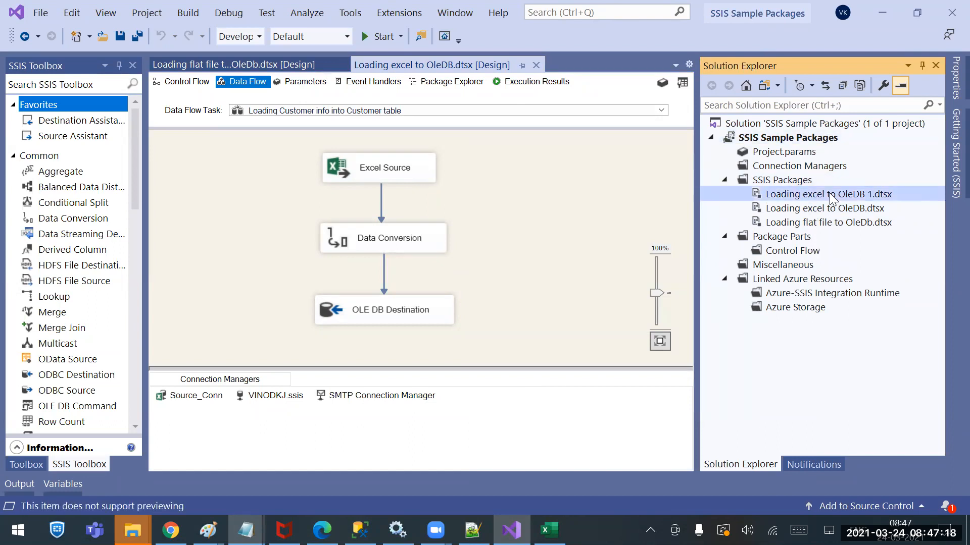
pyautogui.doubleClick(831, 195)
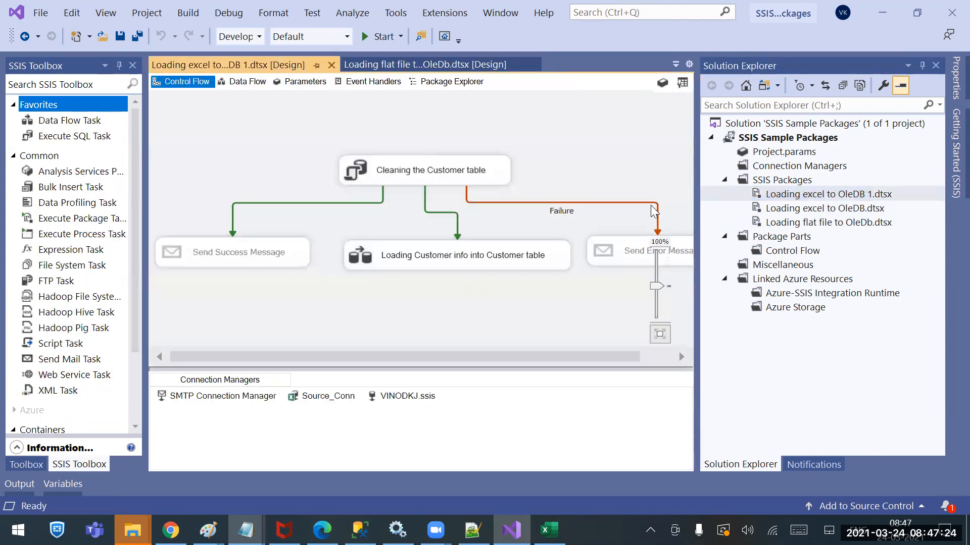
pyautogui.click(462, 258)
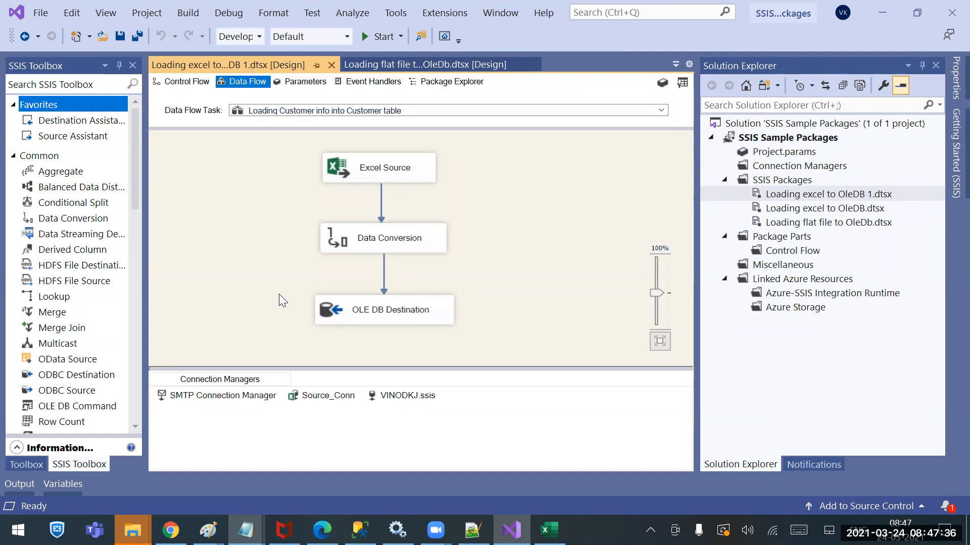
# While browsing for a new Source_Conn Excel file, create a TestCase folder in Sources and copy the Orders-With Nulls workbook into it
pyautogui.rightClick(300, 396)
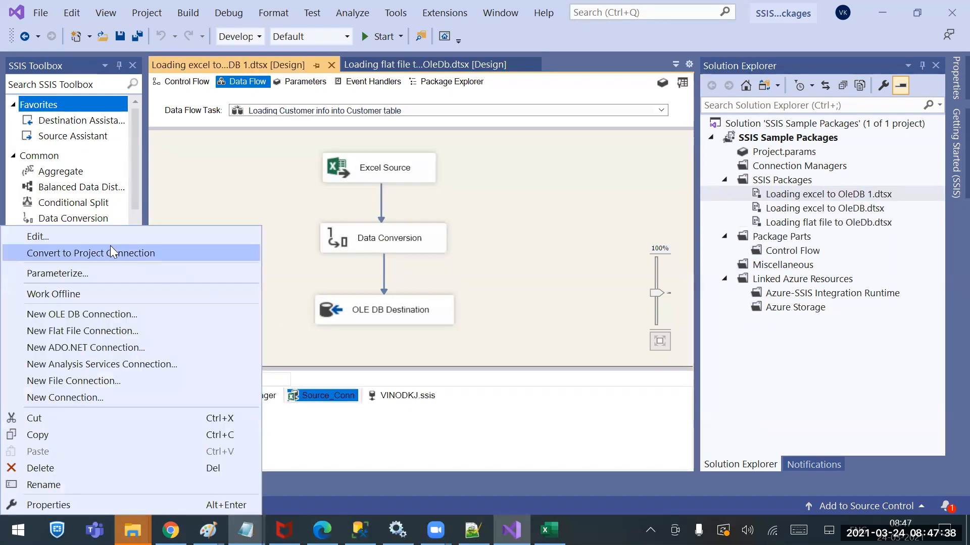
pyautogui.click(79, 238)
pyautogui.click(655, 245)
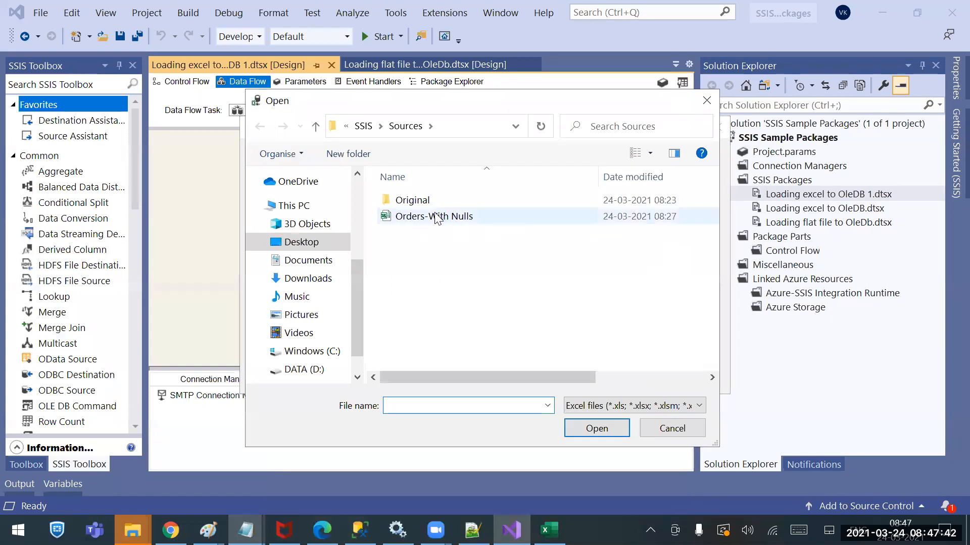
pyautogui.click(436, 218)
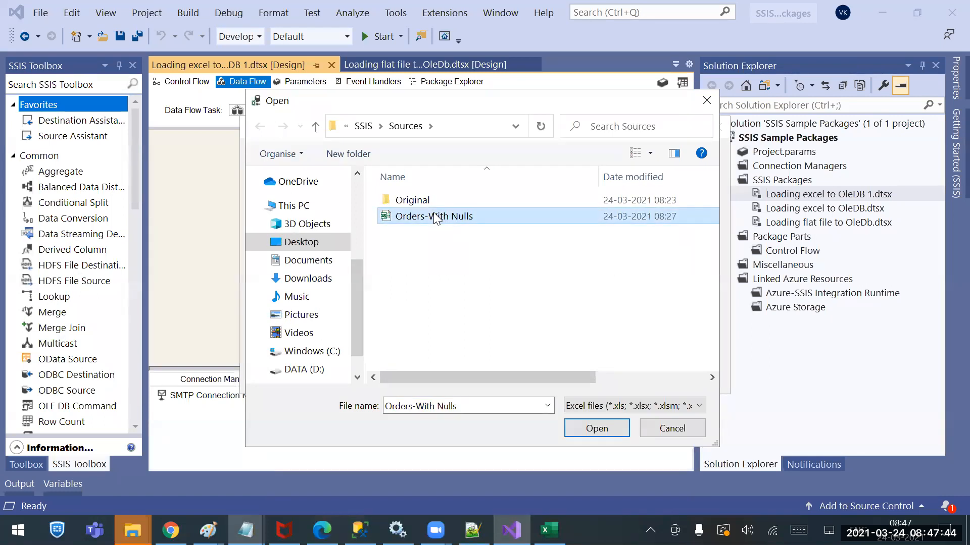
pyautogui.click(348, 154)
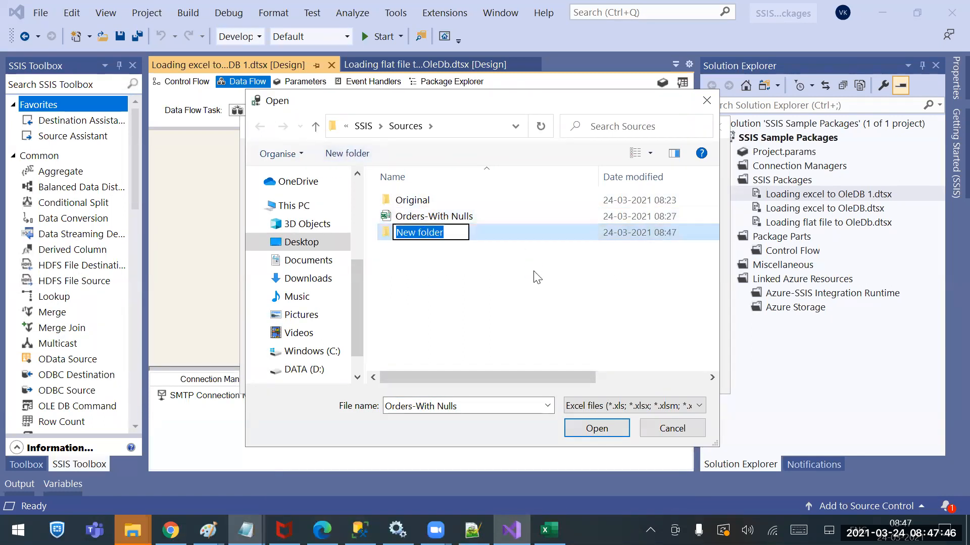
pyautogui.write('TestCase')
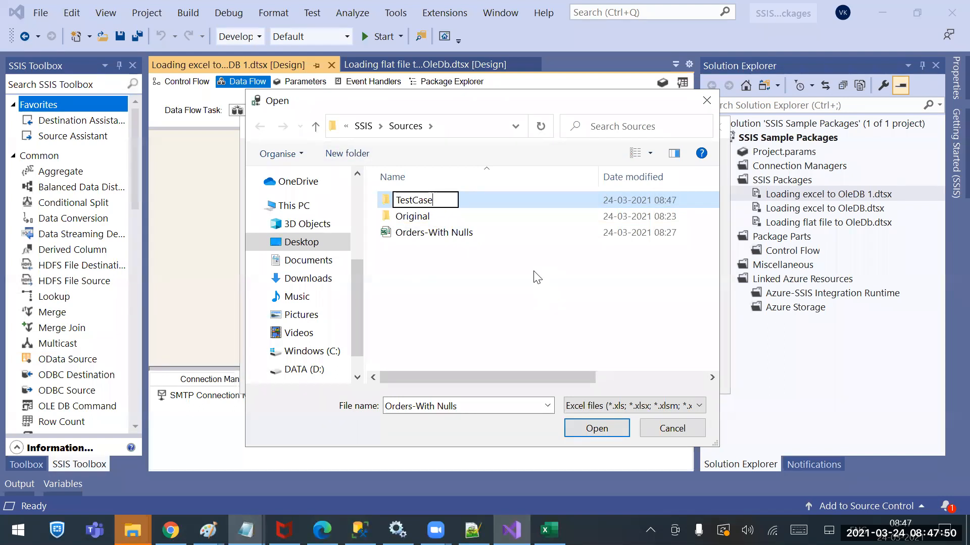
pyautogui.doubleClick(674, 196)
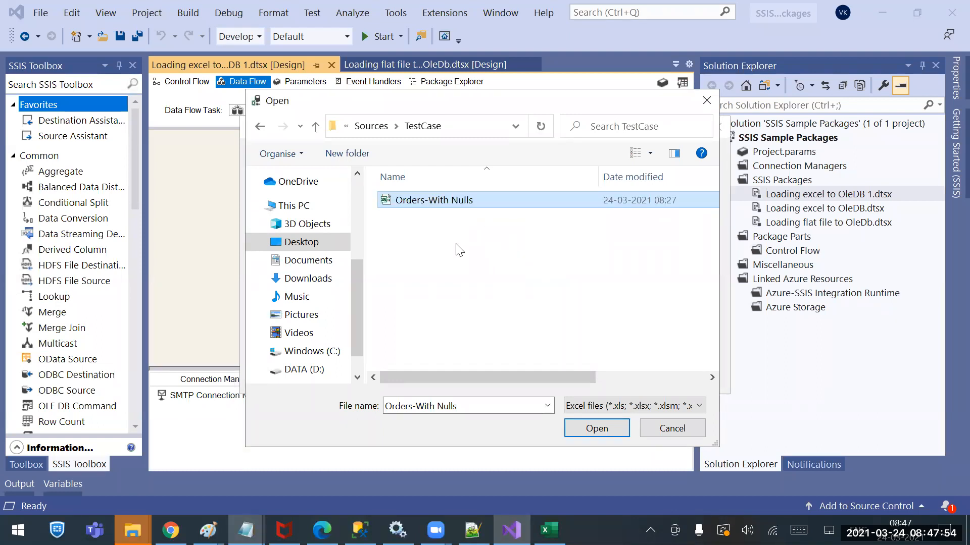
# Open the TestCase copy of Orders-With Nulls in a maximized Excel window, closing the workbook of the same name that is already open
pyautogui.rightClick(422, 201)
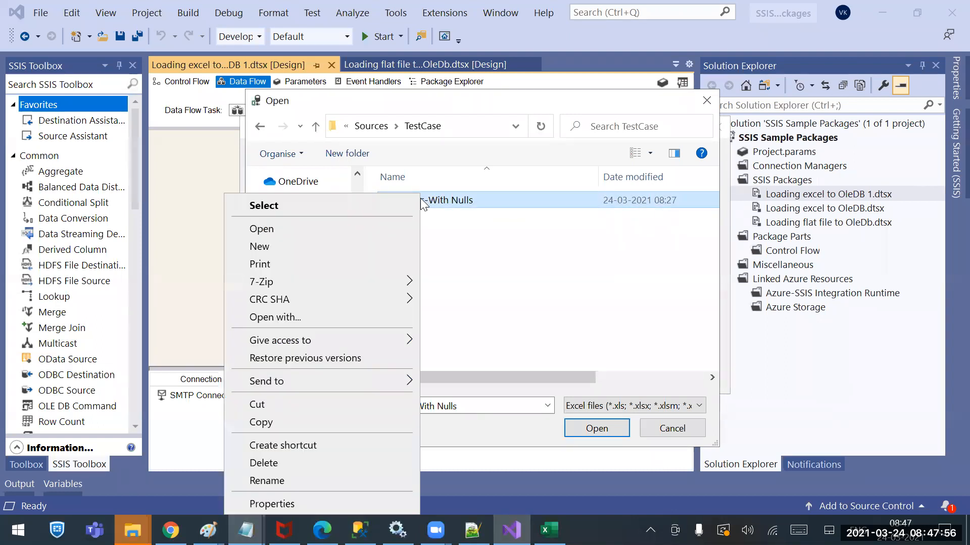
pyautogui.click(304, 225)
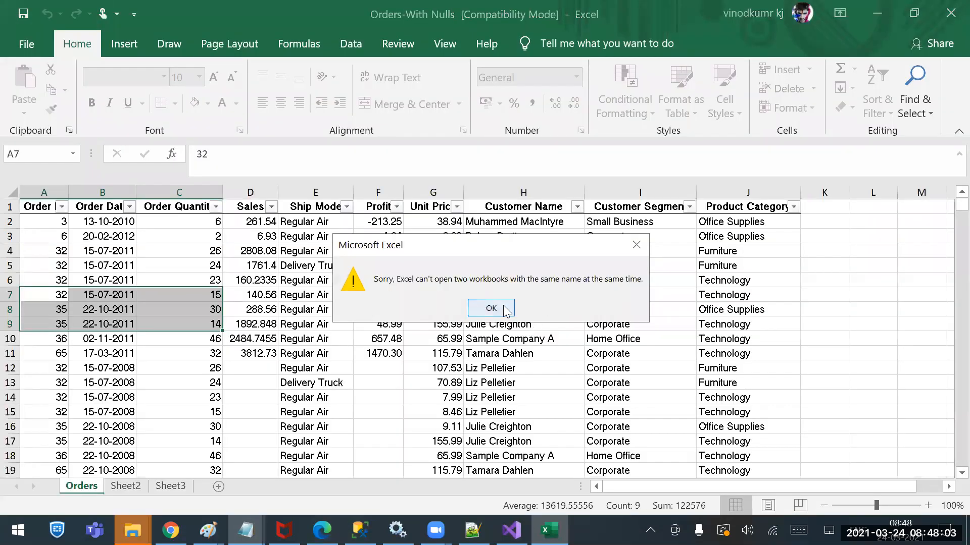
pyautogui.click(490, 308)
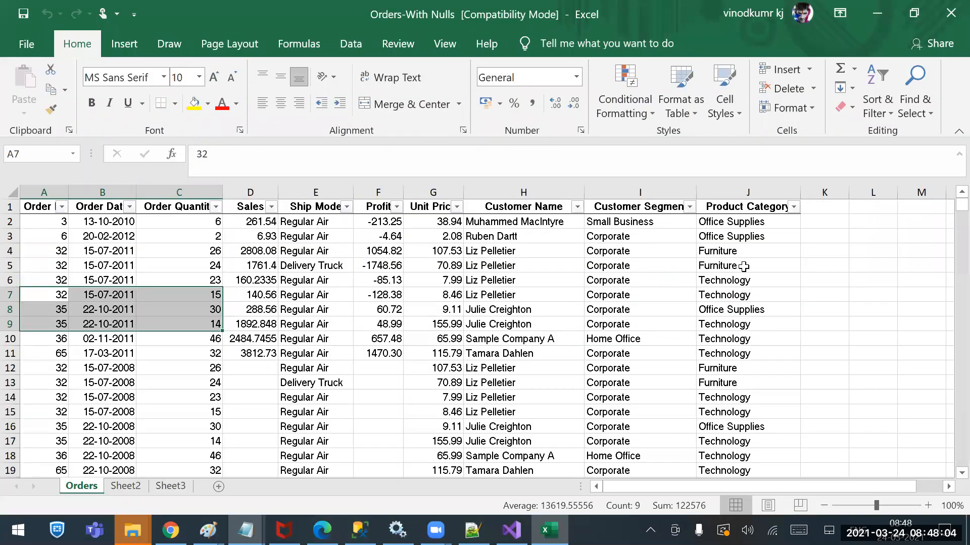
pyautogui.click(727, 266)
pyautogui.click(951, 13)
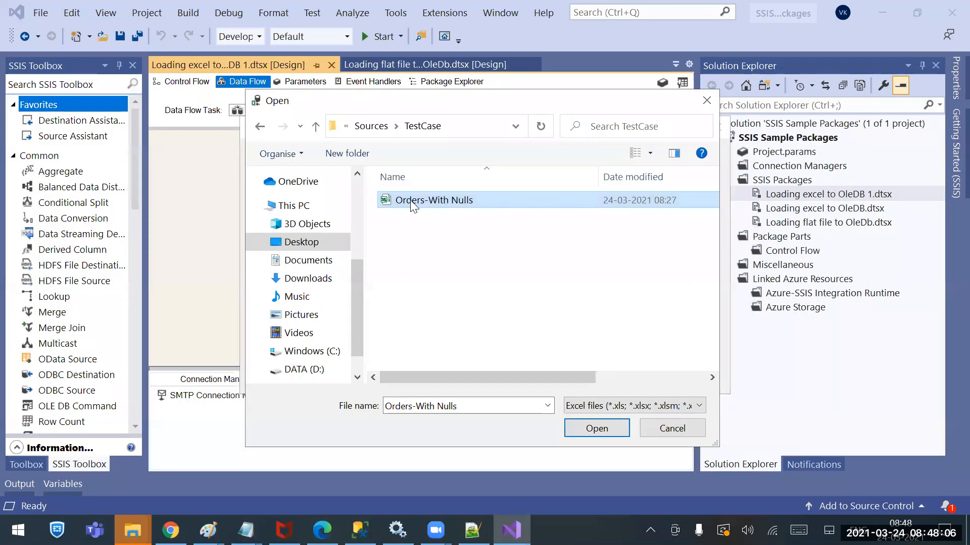
pyautogui.rightClick(424, 205)
pyautogui.click(273, 229)
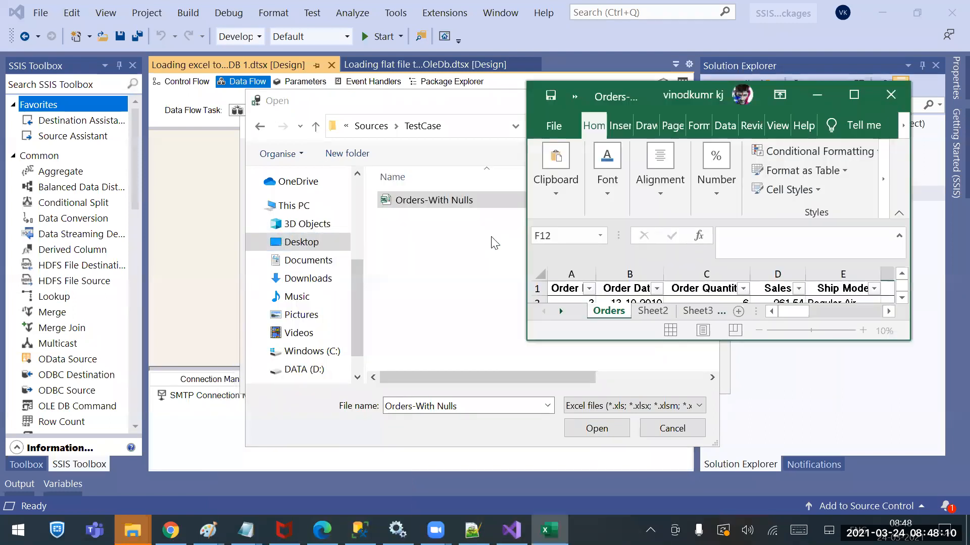
pyautogui.click(856, 89)
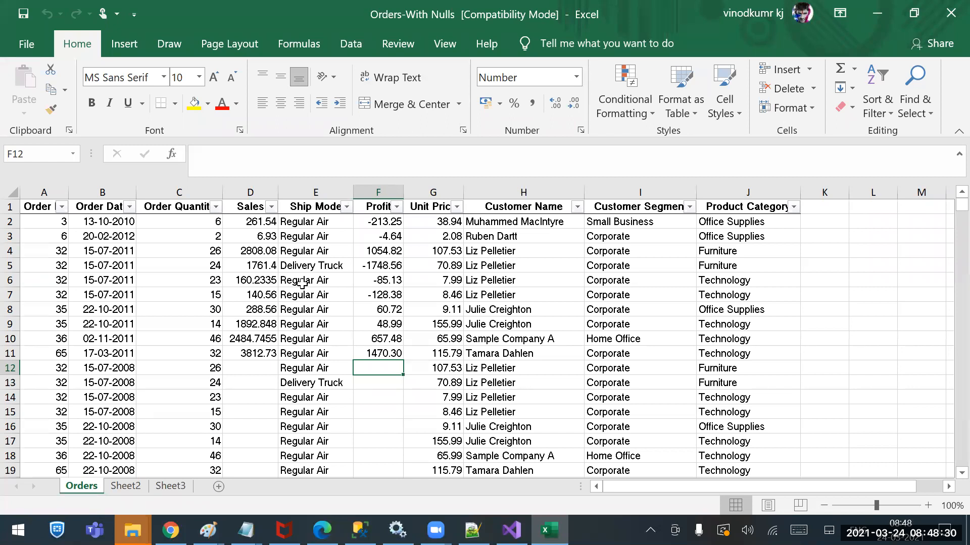
# Clear the Order ID header in cell A1 of the Orders sheet, then save and close the workbook
pyautogui.click(38, 205)
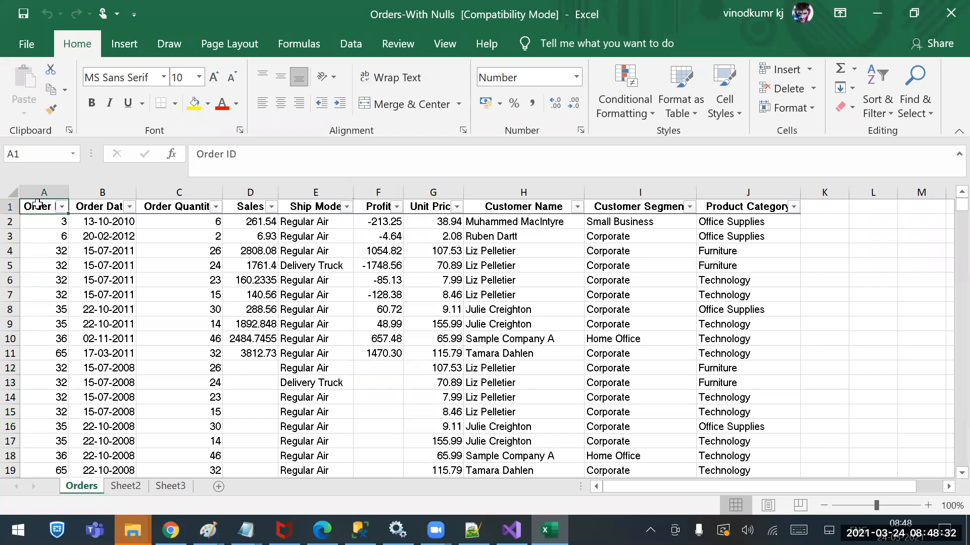
pyautogui.press('Delete')
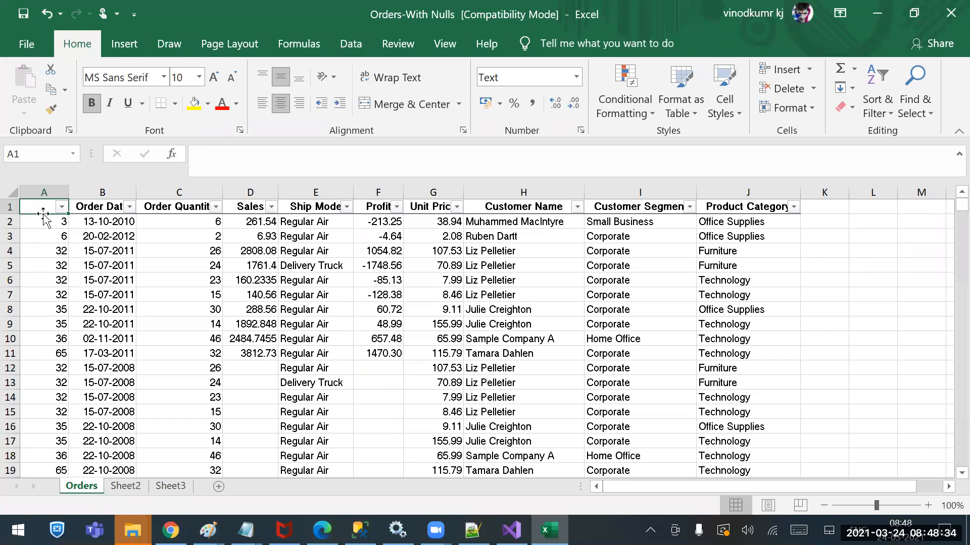
pyautogui.moveTo(109, 207); pyautogui.dragTo(782, 193)
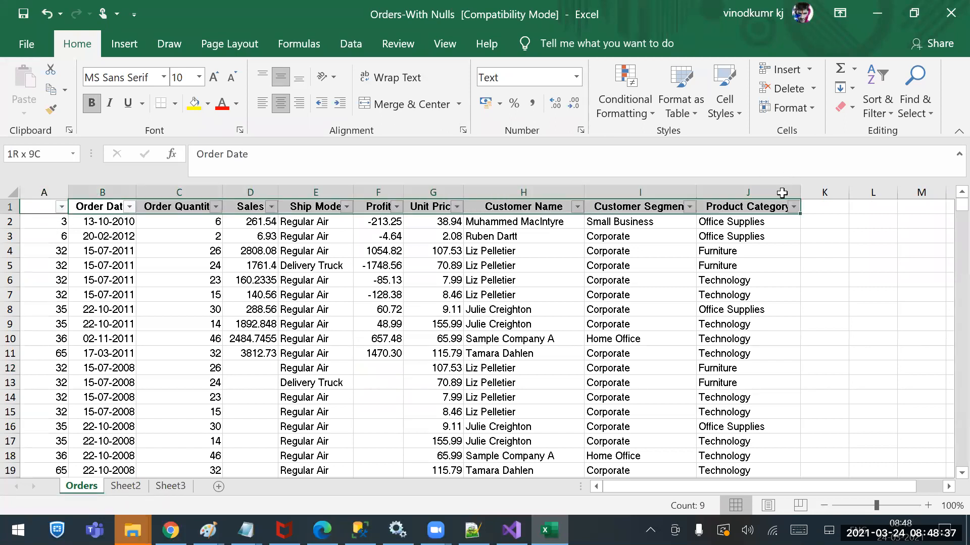
pyautogui.click(38, 208)
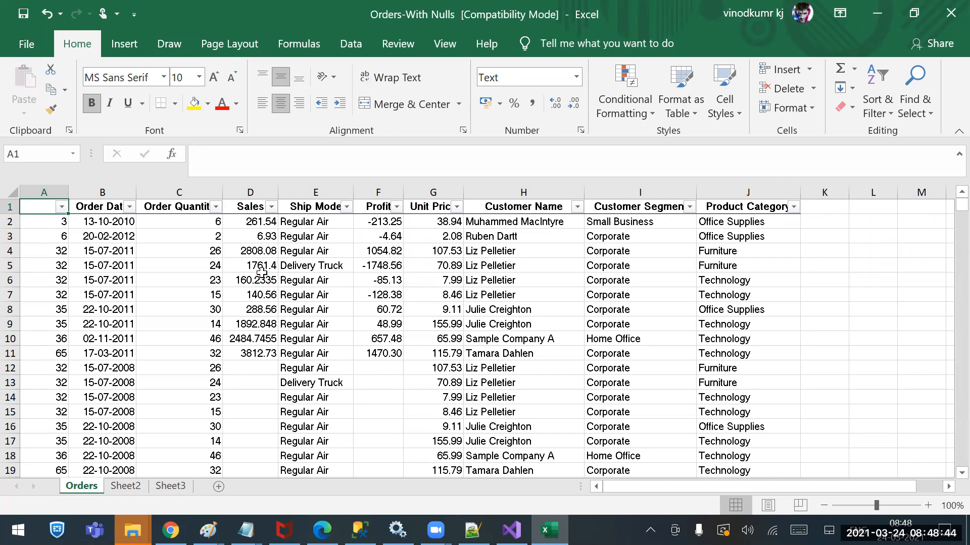
pyautogui.click(950, 13)
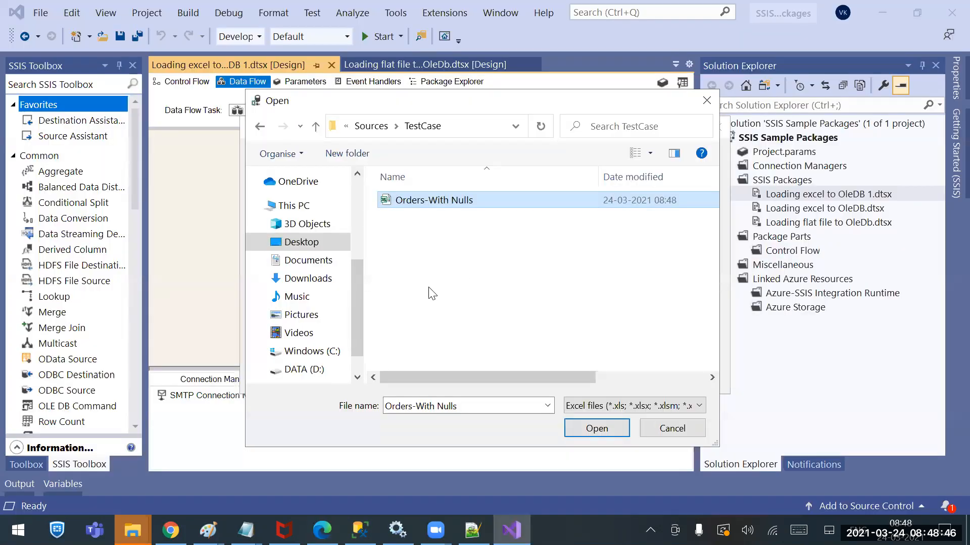
# Point the Source_Conn Excel connection to the TestCase copy of Orders-With Nulls, then save and run the package
pyautogui.click(568, 427)
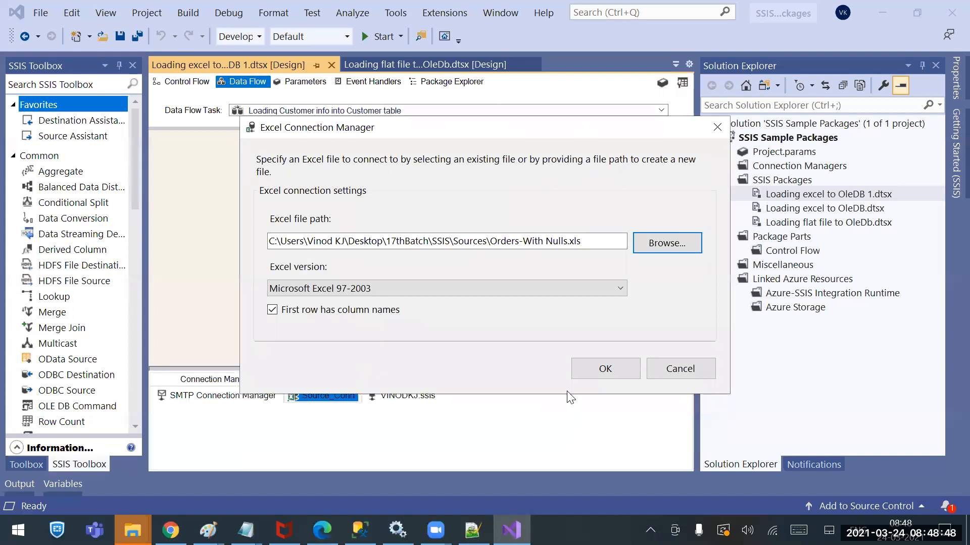
pyautogui.click(580, 368)
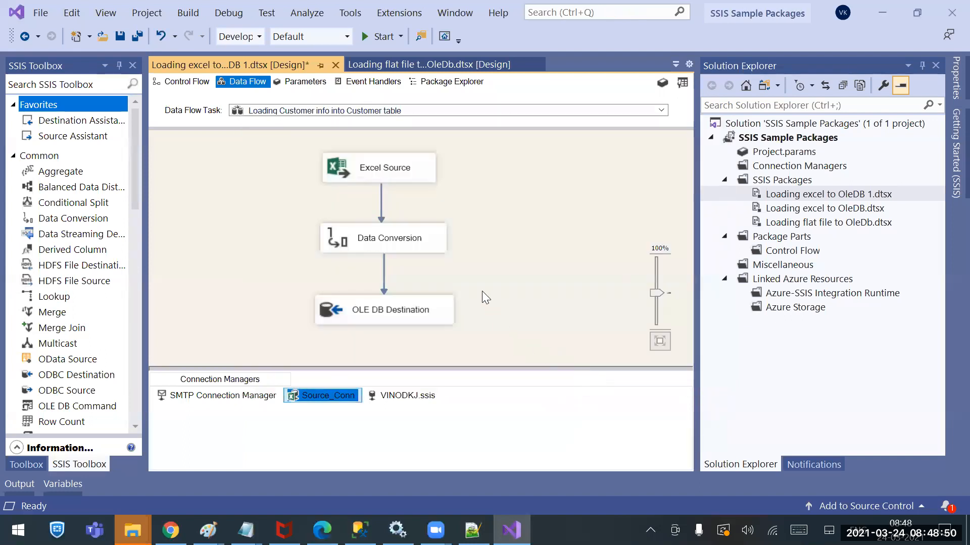
pyautogui.hotkey('ctrl', 's')
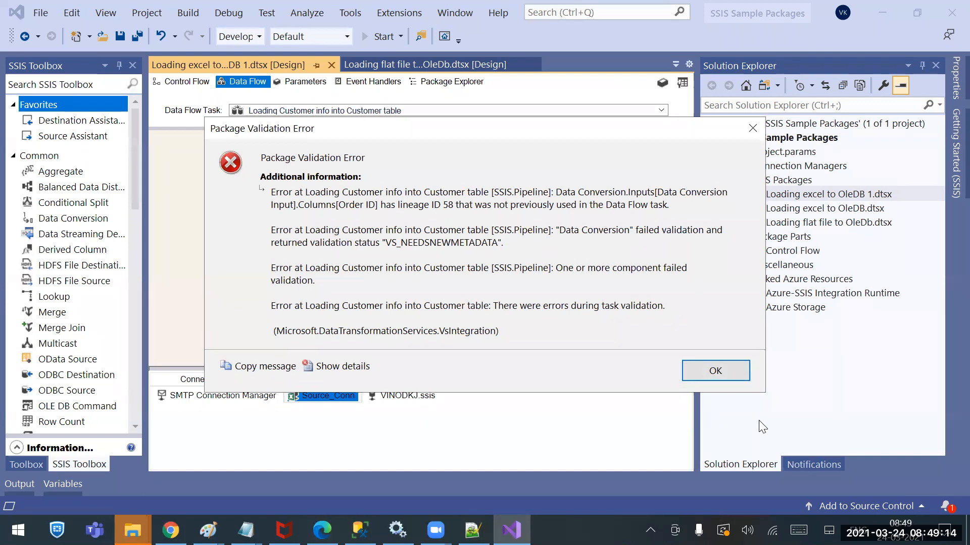
pyautogui.click(725, 377)
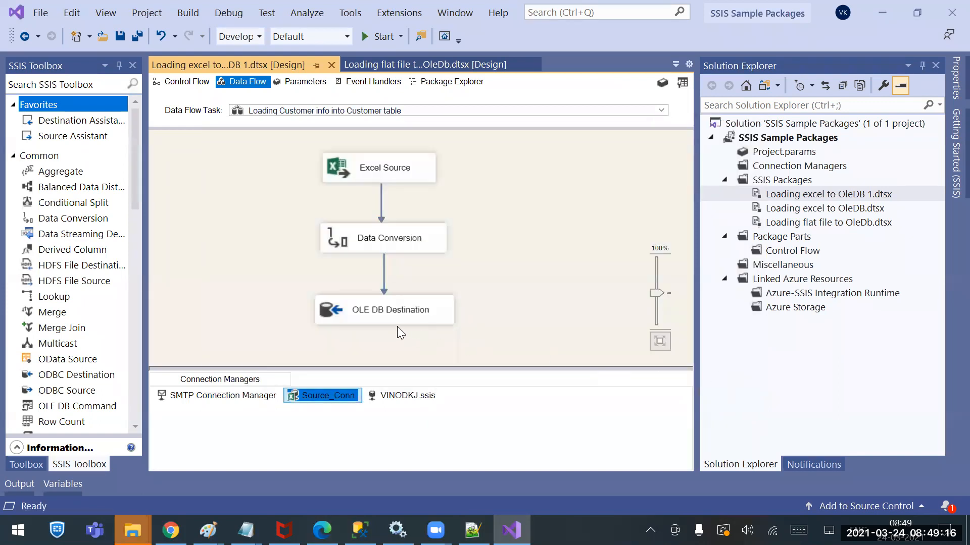
# Check the column mappings of the OLE DB Destination and close its editor without applying changes
pyautogui.click(379, 313)
pyautogui.doubleClick(379, 313)
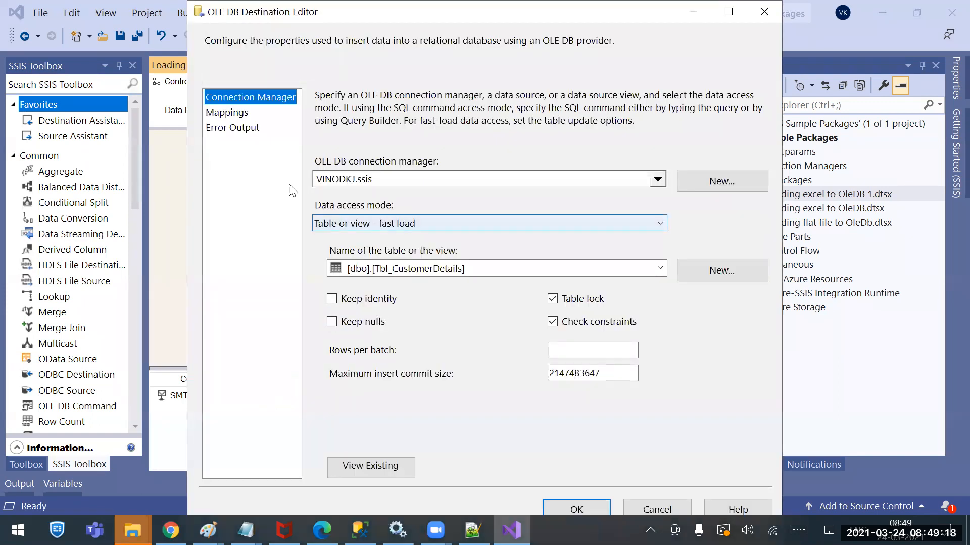
pyautogui.click(242, 115)
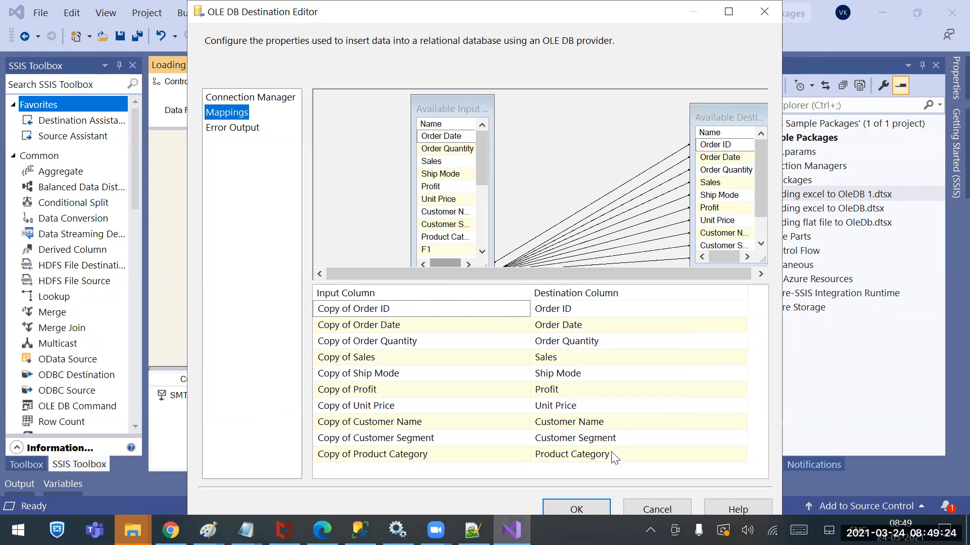
pyautogui.click(634, 510)
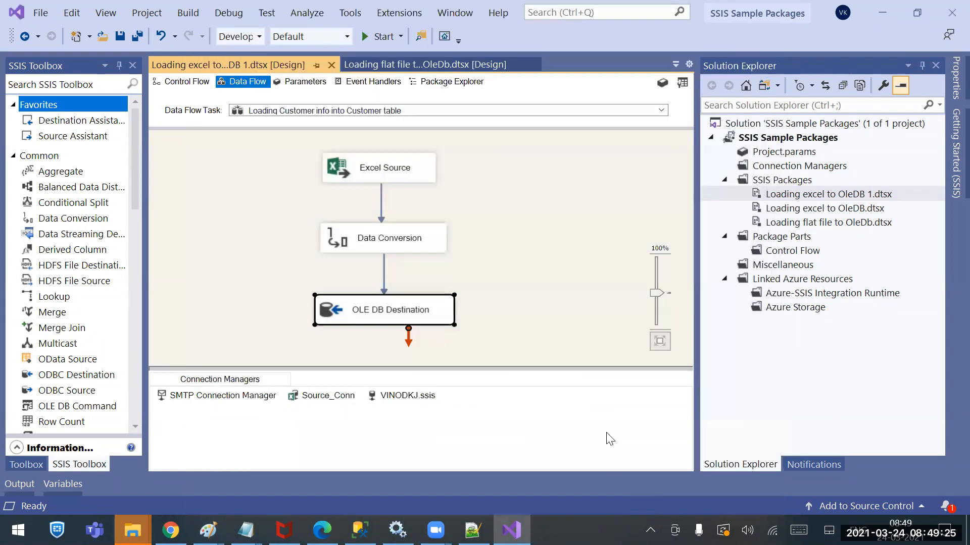
# Review the input columns of the Data Conversion transformation and close its editor without applying changes
pyautogui.click(410, 168)
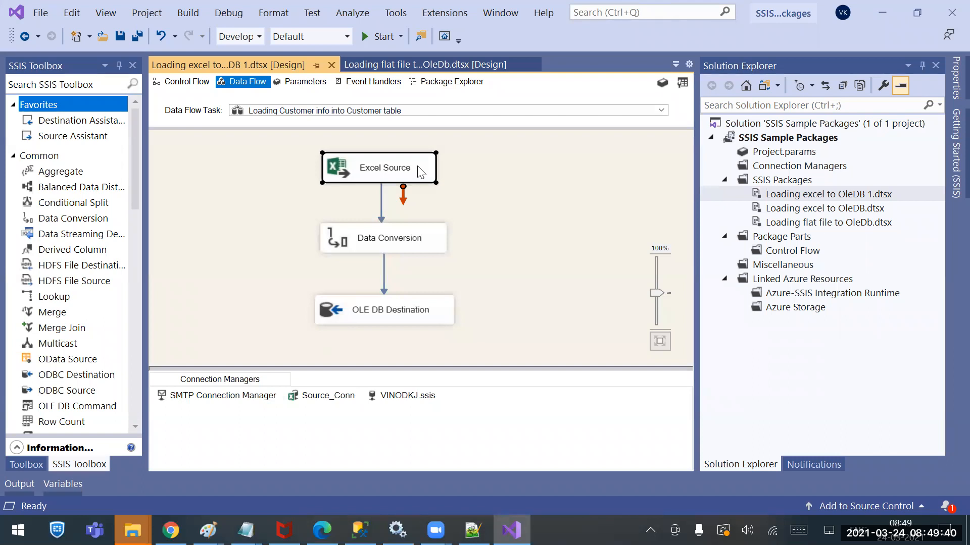
pyautogui.click(384, 242)
pyautogui.doubleClick(382, 241)
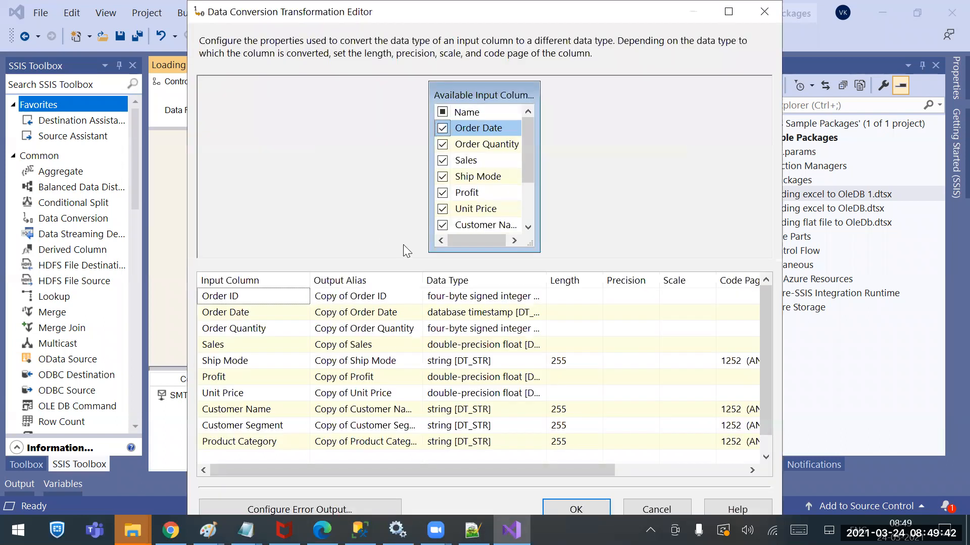
pyautogui.click(640, 507)
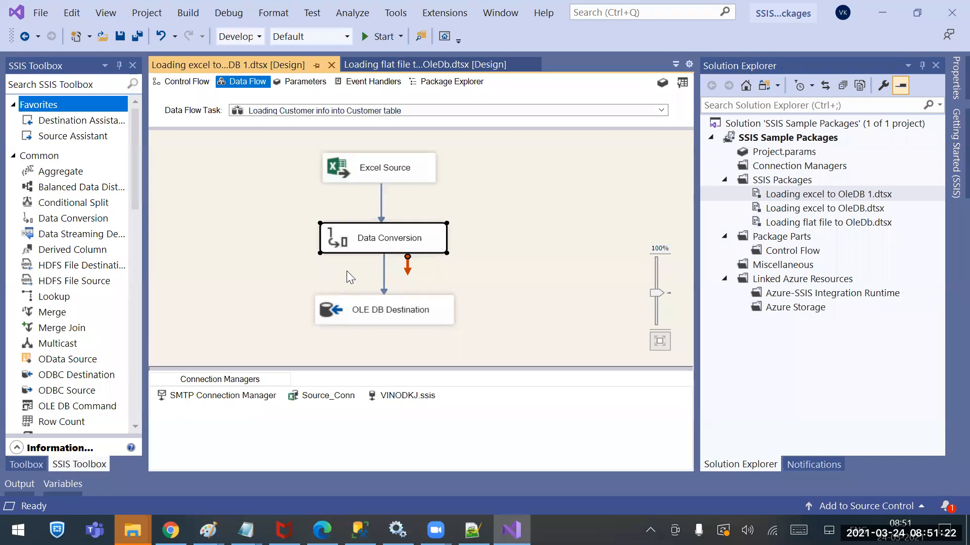
pyautogui.click(508, 271)
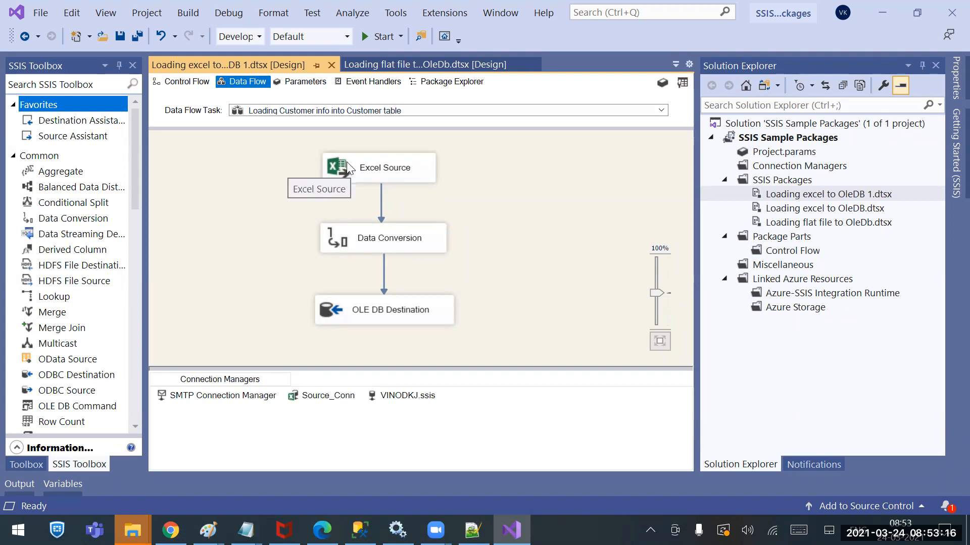
# Check the sheets available to the Excel Source and close its editor without applying changes
pyautogui.click(400, 171)
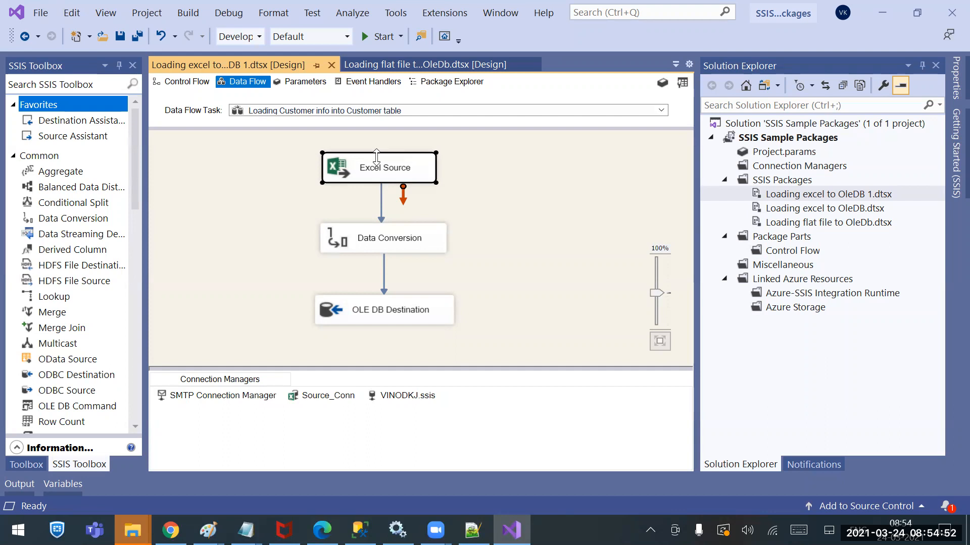
pyautogui.doubleClick(376, 174)
pyautogui.click(382, 269)
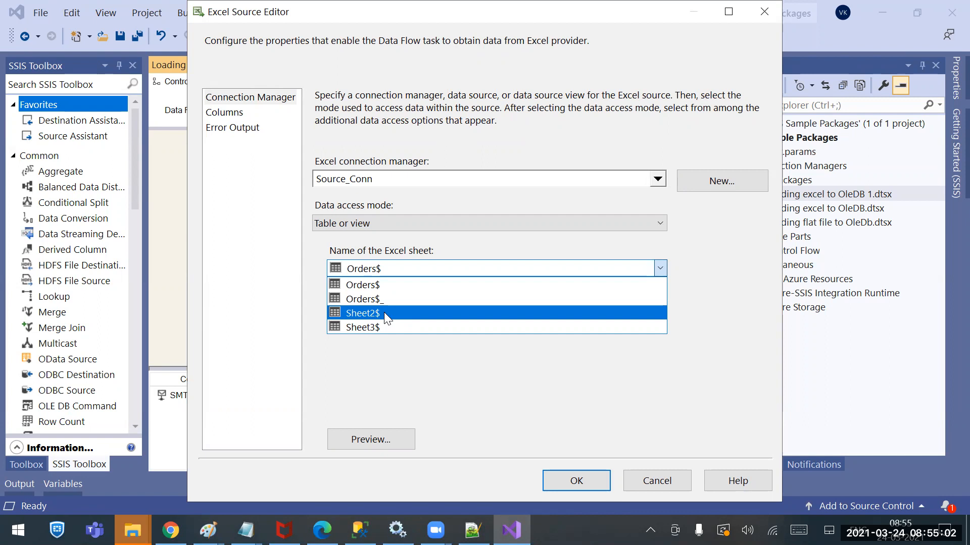
pyautogui.click(636, 478)
pyautogui.click(637, 477)
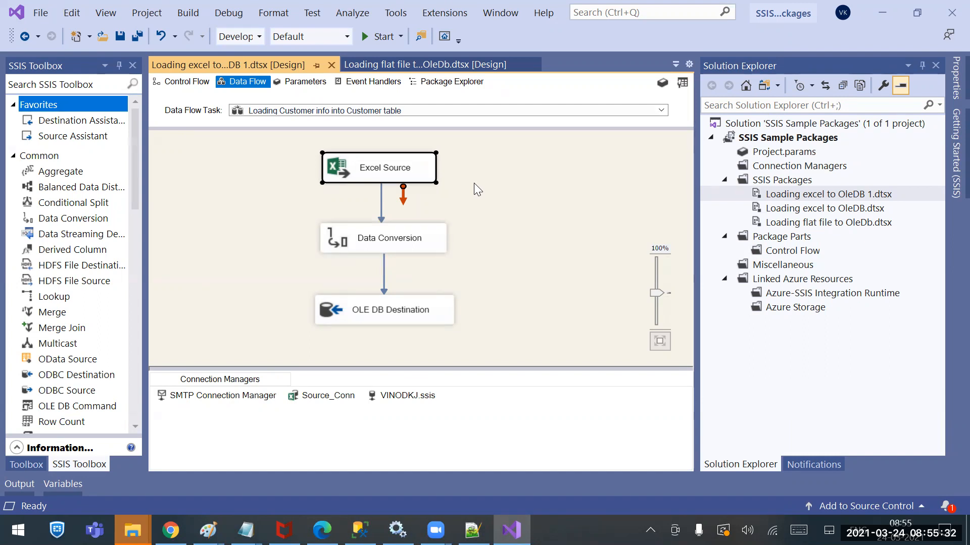
# Review the Excel file path of the Source_Conn connection and close its settings without applying changes
pyautogui.rightClick(310, 399)
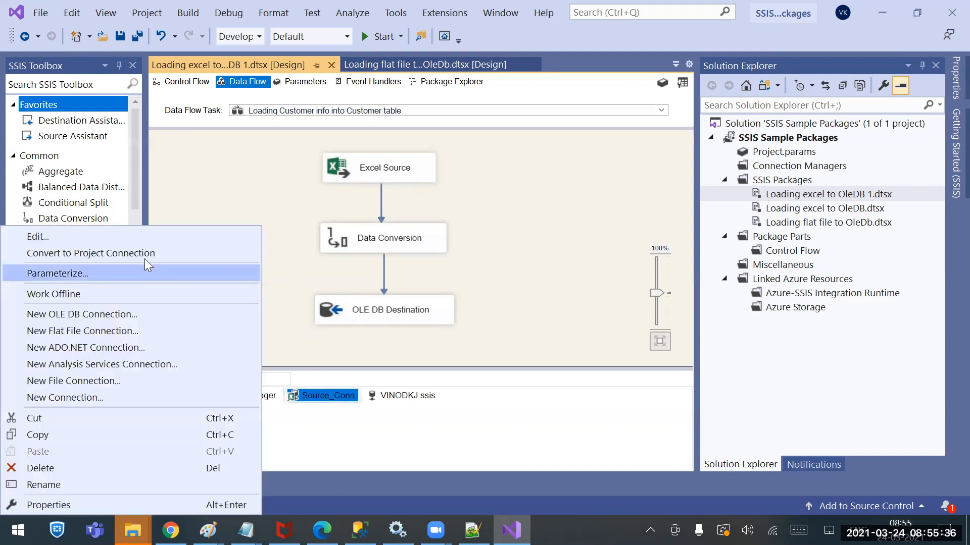
pyautogui.click(55, 235)
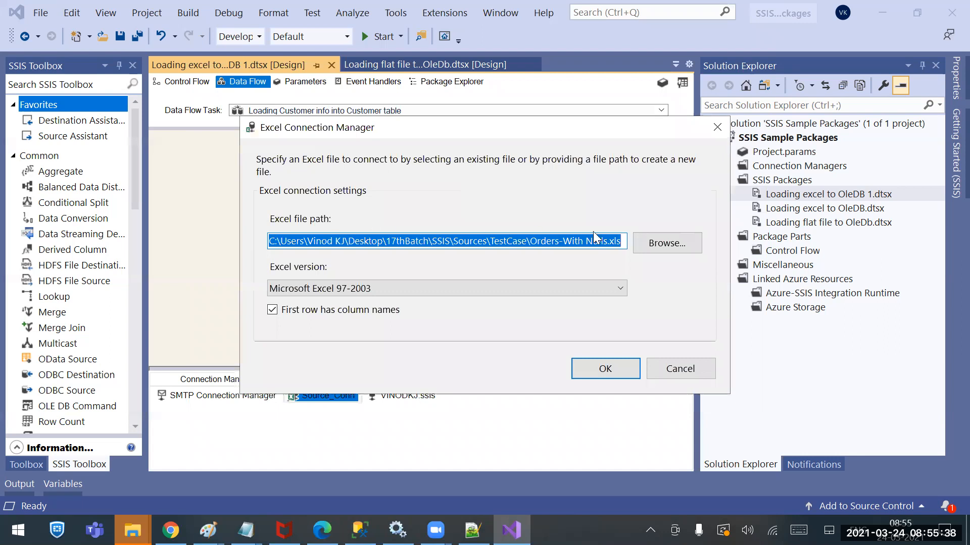
pyautogui.moveTo(530, 241); pyautogui.dragTo(623, 240)
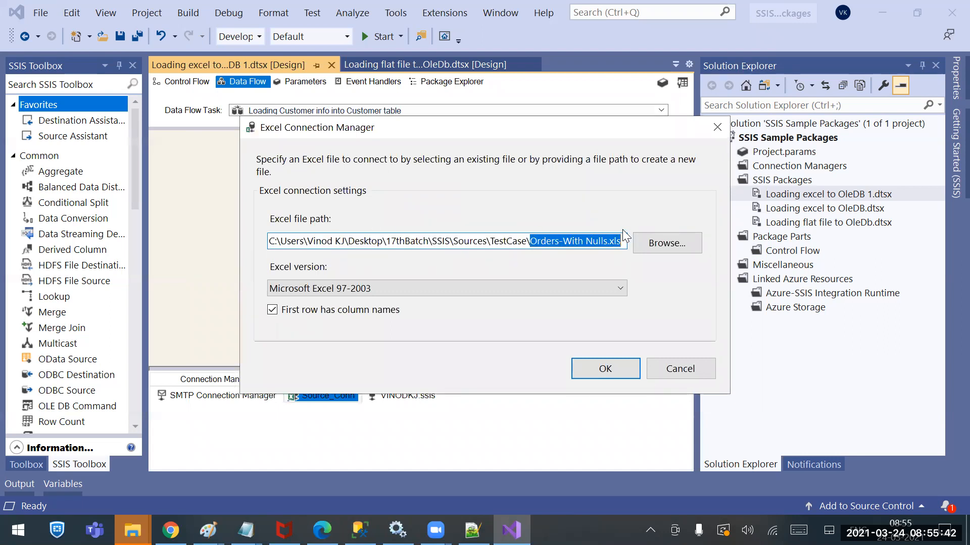
pyautogui.click(677, 369)
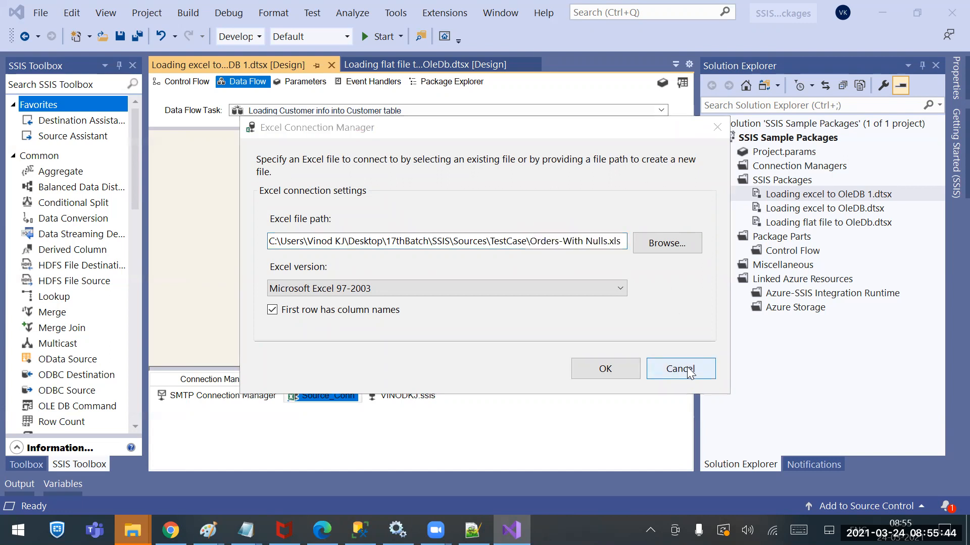
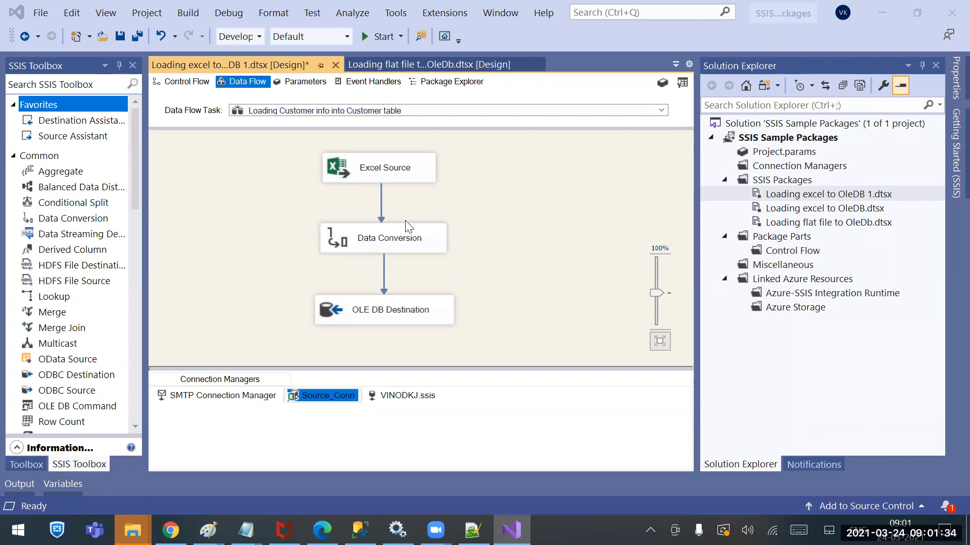
pyautogui.click(602, 237)
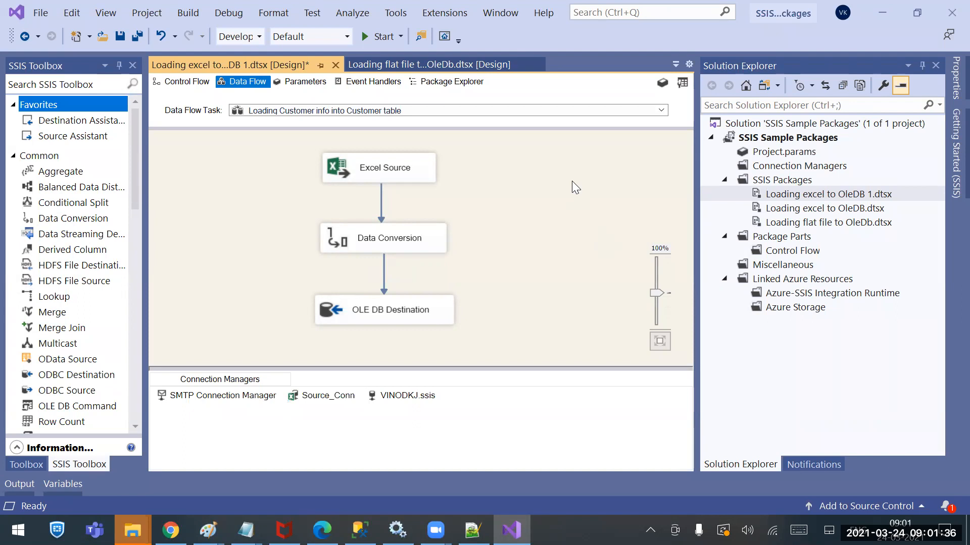